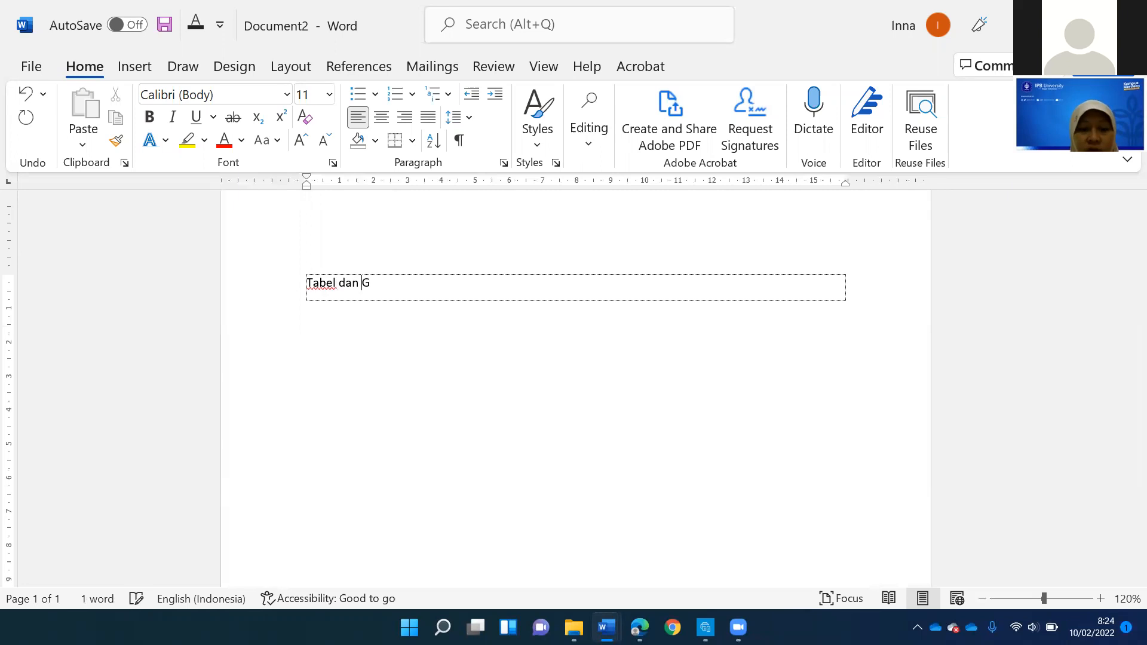
- Add a second row below "Tabel dan Grafik" containing the text "Pembuatan Daftar Isi"
{"action": "key", "text": "Tab"}
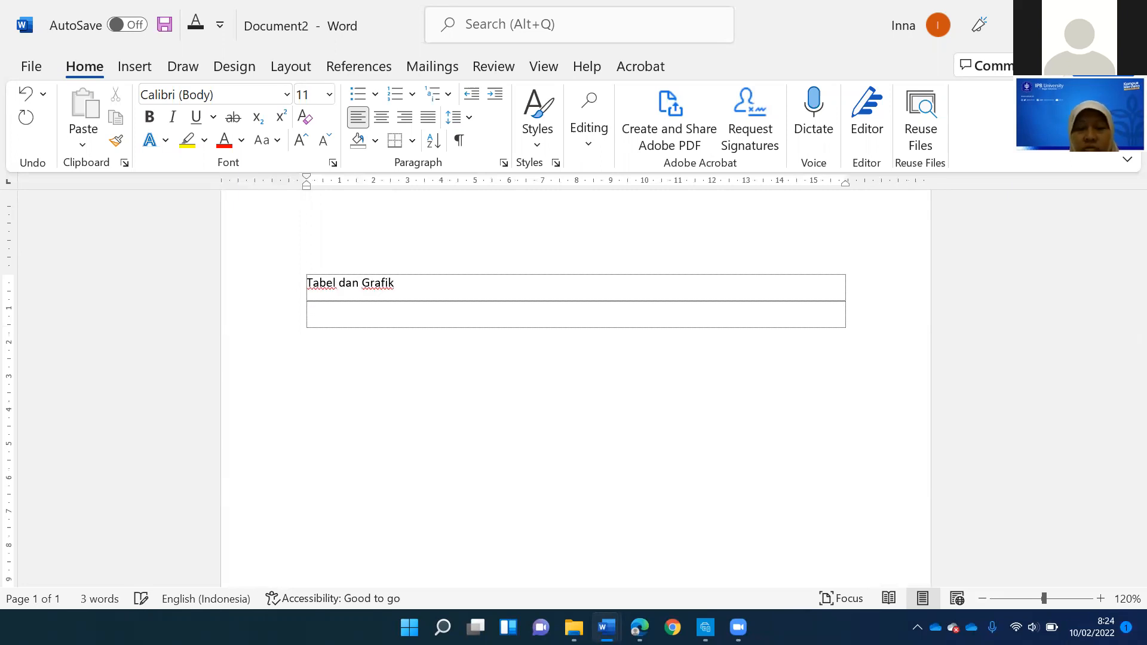
{"action": "type", "text": "Pem"}
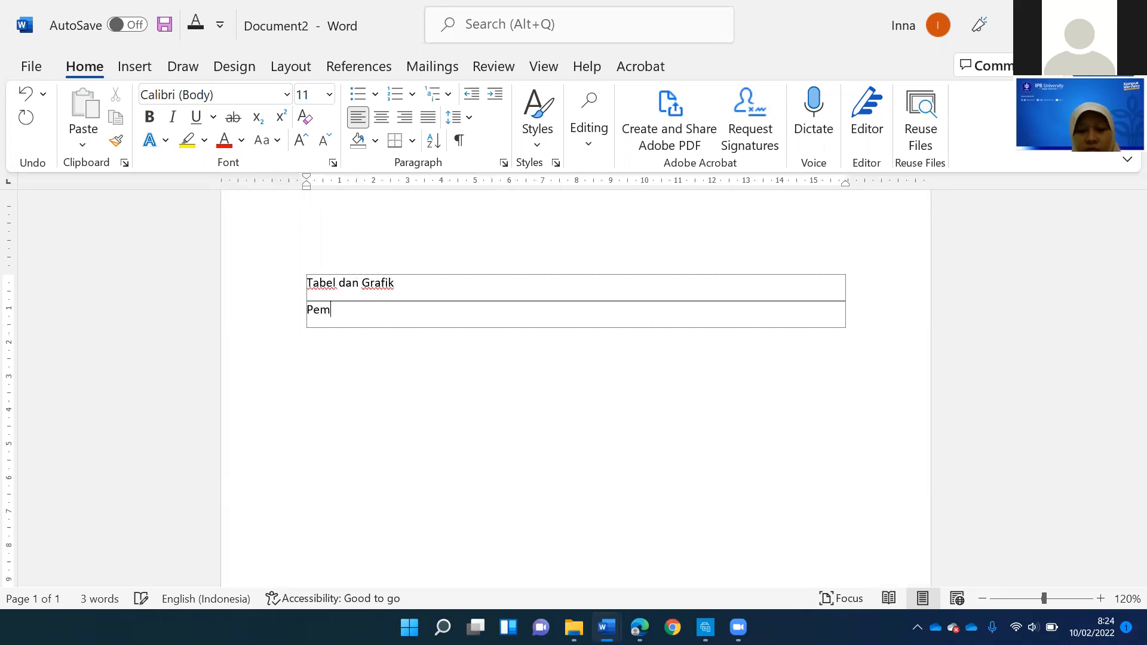
{"action": "type", "text": "buatan Daftar Isi"}
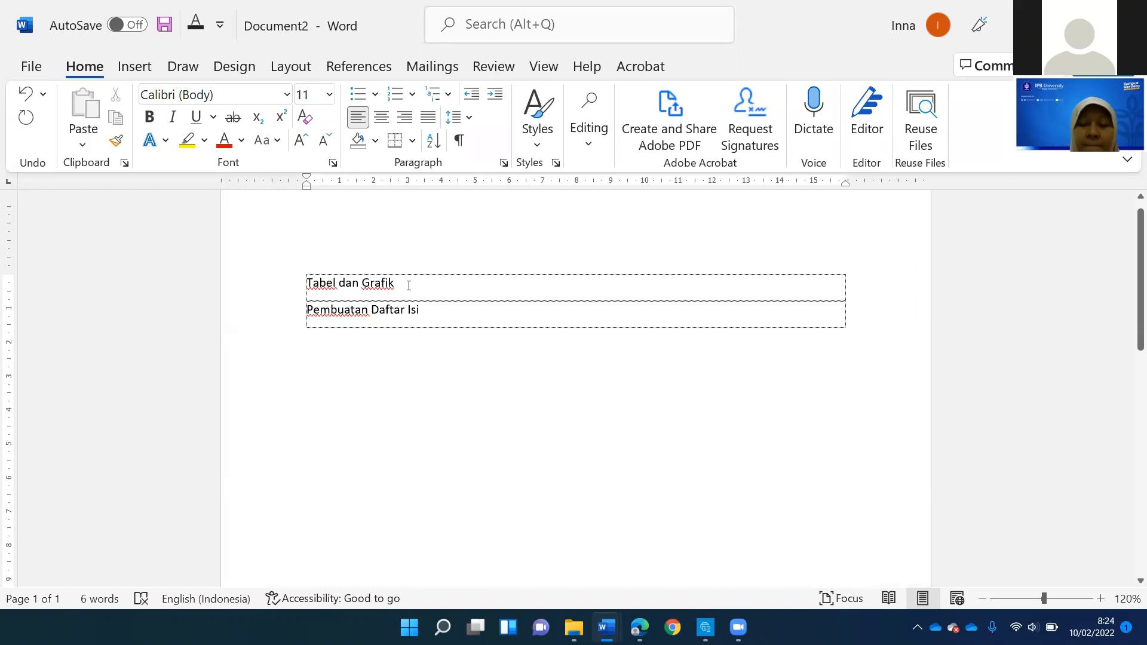
- Add an empty row below "Tabel dan Grafik" and insert a table with 5 columns and 2 rows in it
{"action": "key", "text": "Return"}
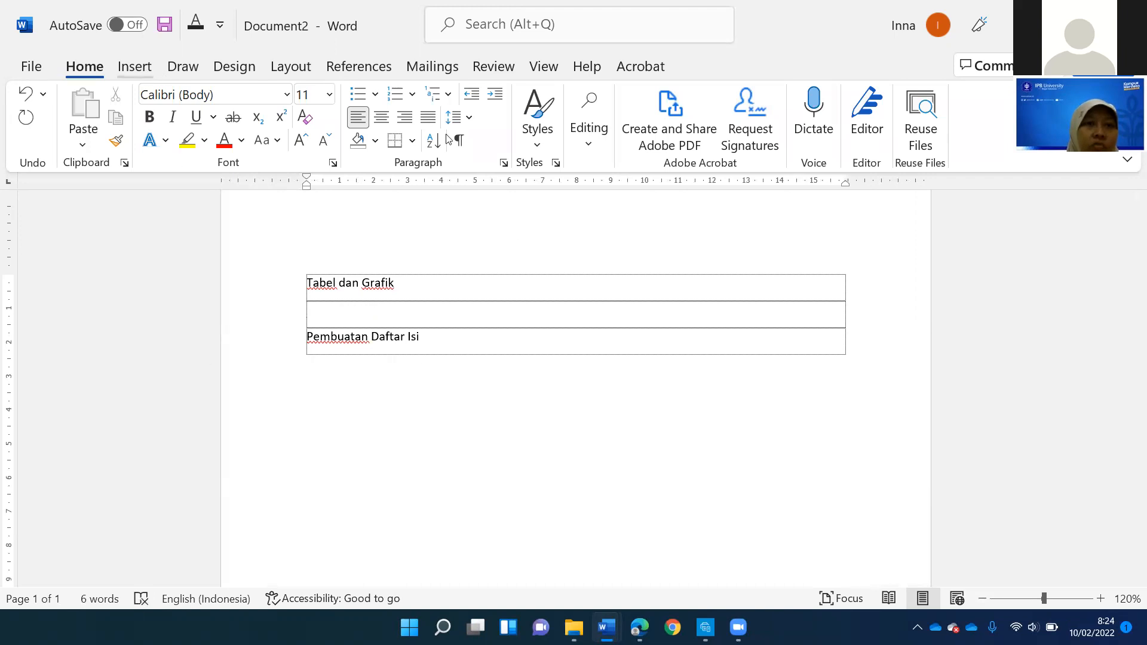
{"action": "left_click", "coordinate": [137, 68]}
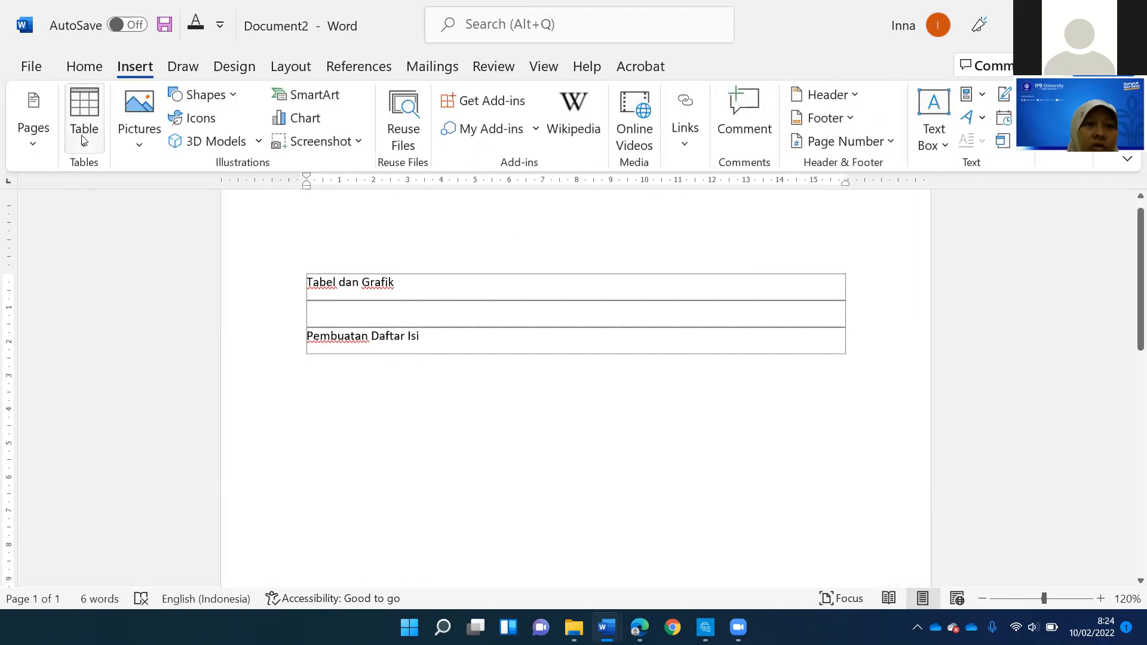
{"action": "left_click", "coordinate": [84, 150]}
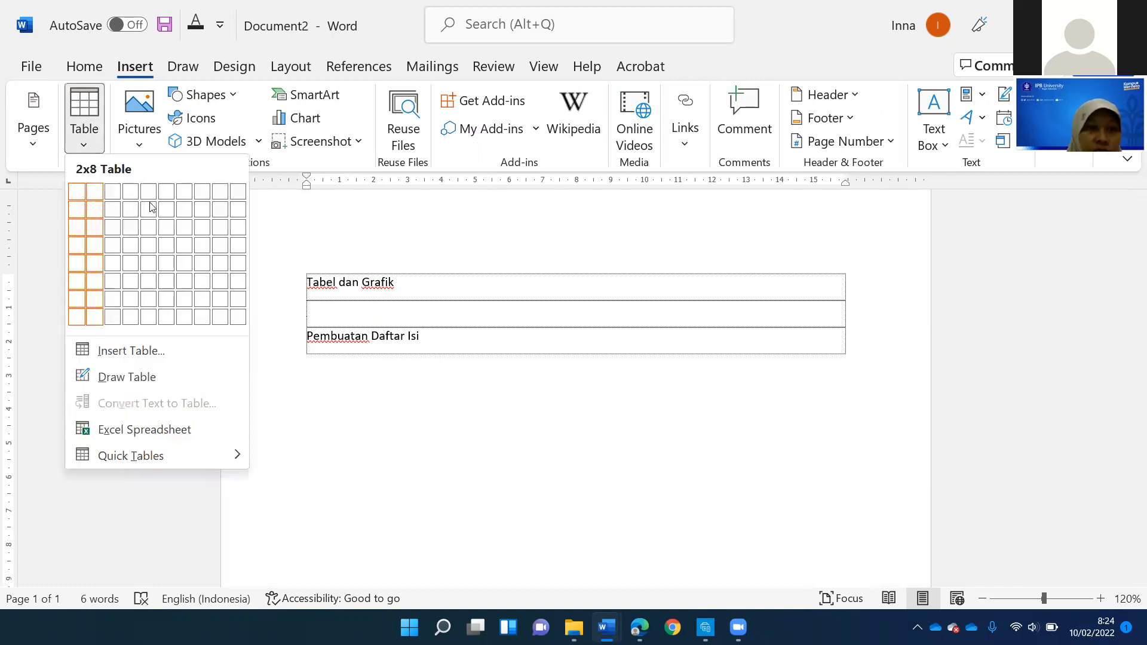
{"action": "left_click", "coordinate": [137, 358]}
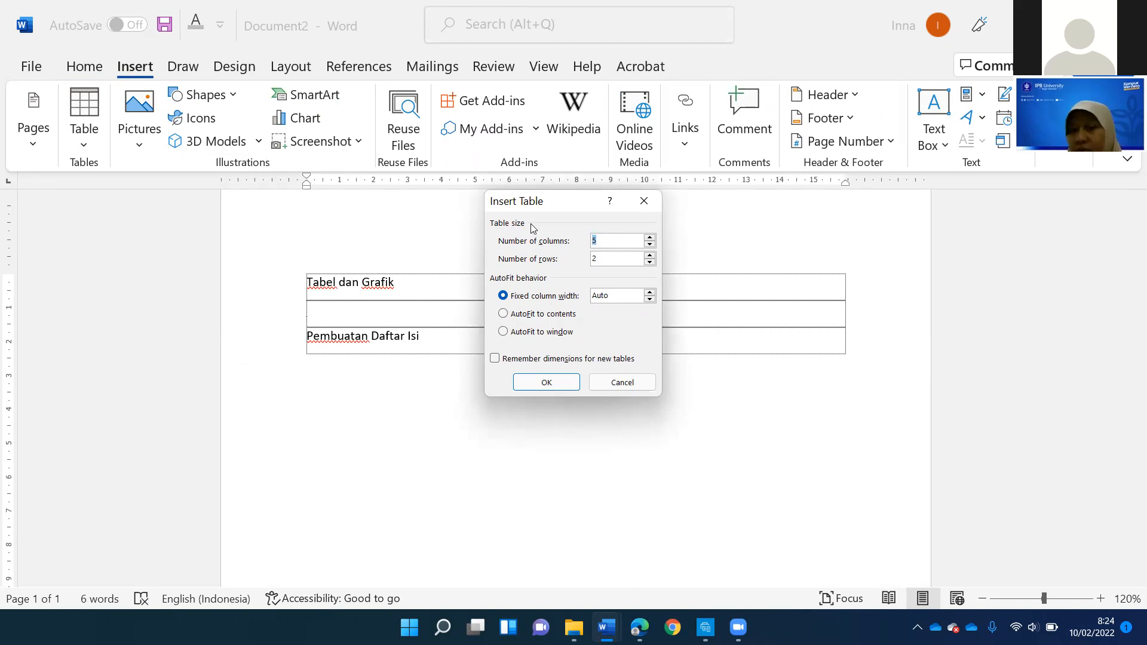
{"action": "key", "text": "Return"}
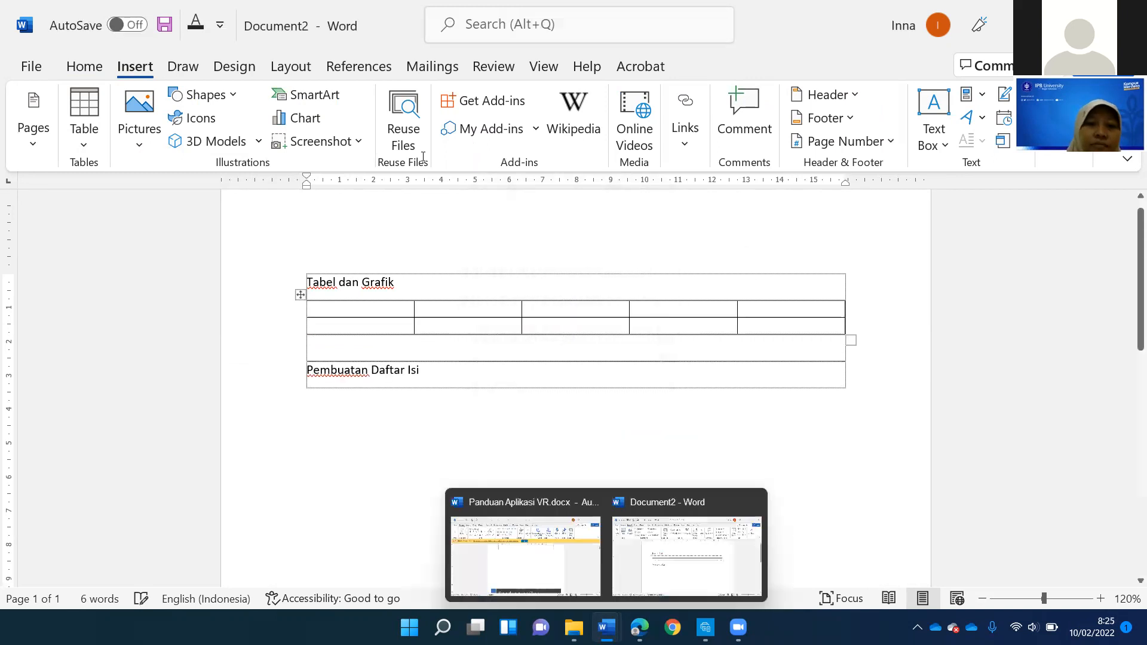
- Enter "No" in the first cell of the new table and insert a row below it
{"action": "left_click", "coordinate": [373, 303]}
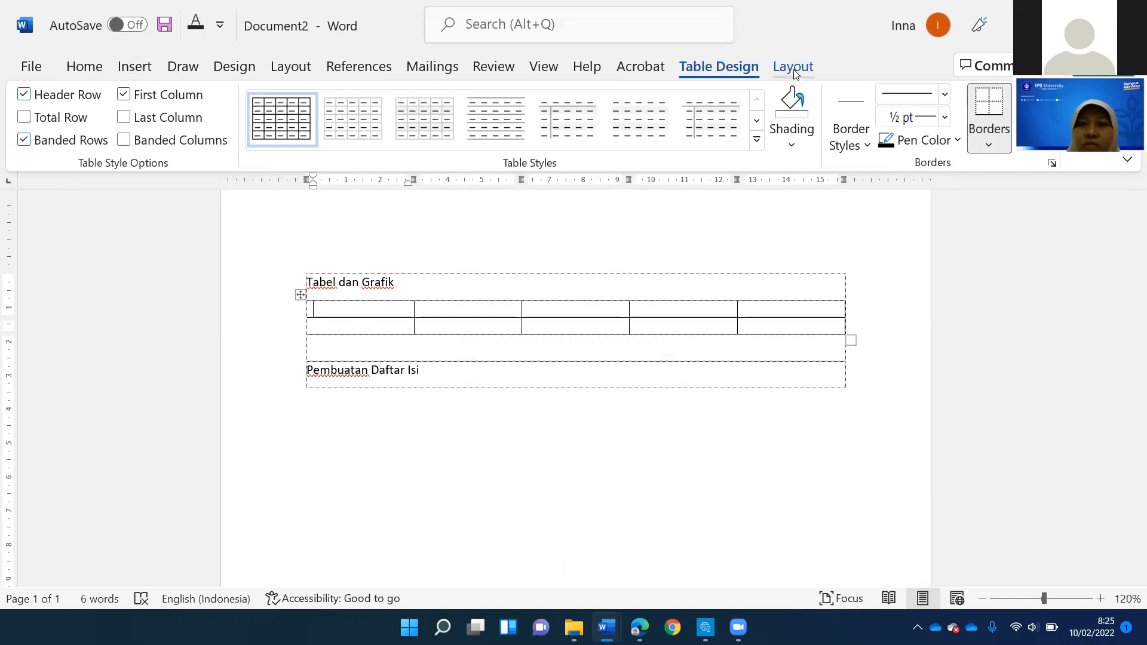
{"action": "left_click", "coordinate": [731, 55]}
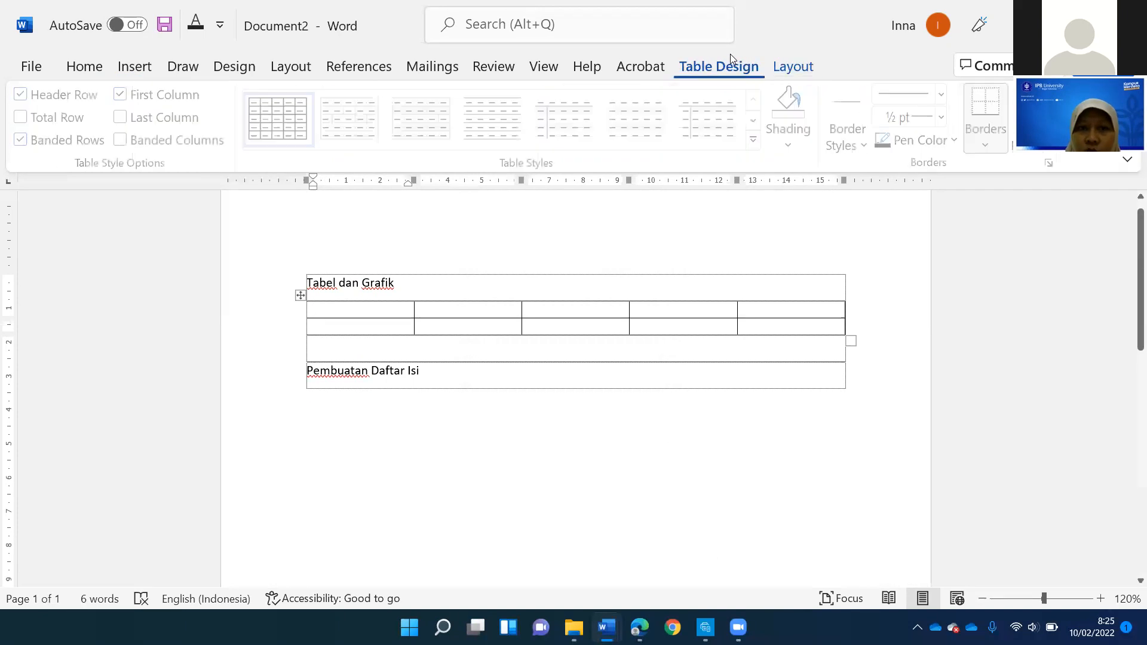
{"action": "left_click", "coordinate": [787, 68]}
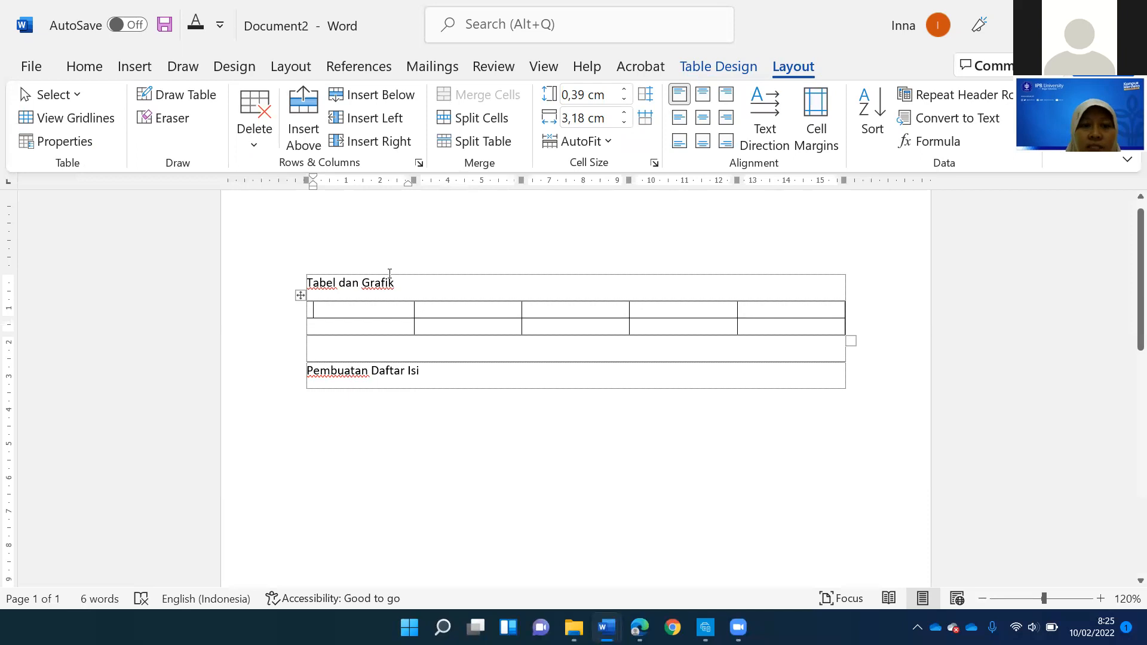
{"action": "type", "text": "No"}
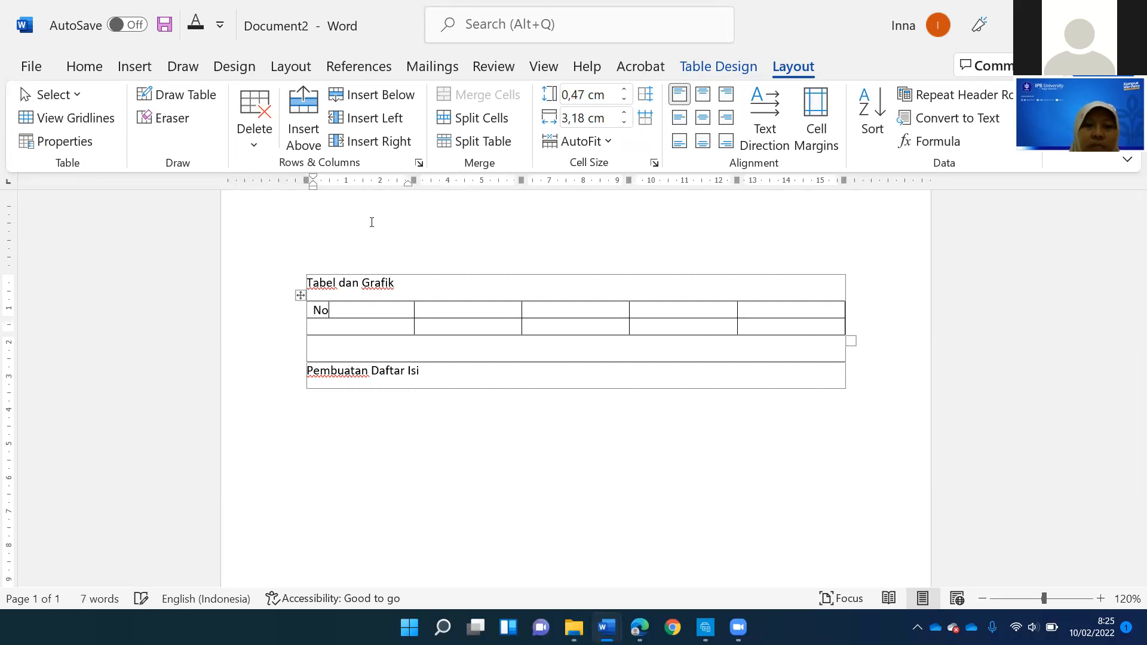
{"action": "left_click", "coordinate": [362, 98]}
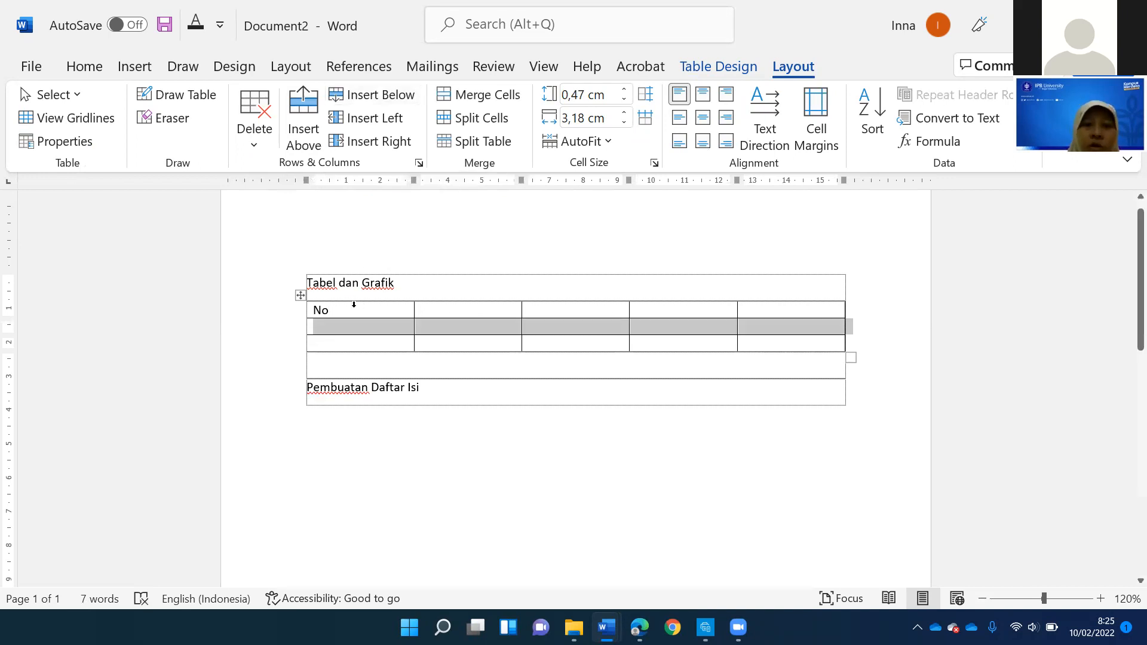
- Insert a row above the "No" row and delete that row again
{"action": "left_click", "coordinate": [307, 130]}
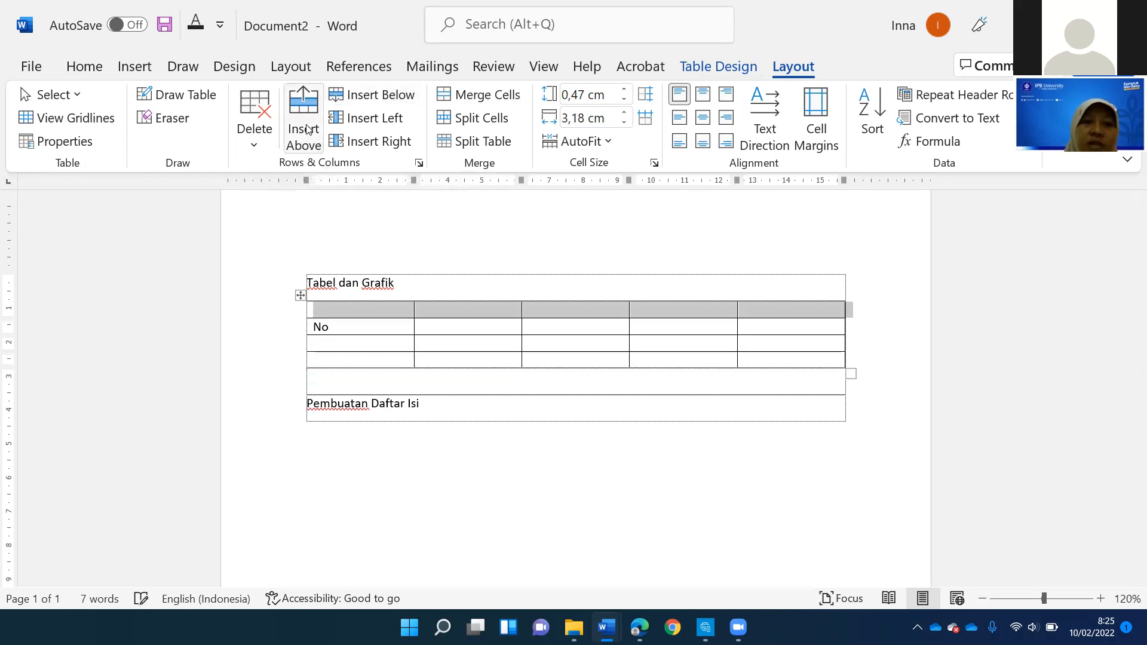
{"action": "left_click", "coordinate": [259, 145]}
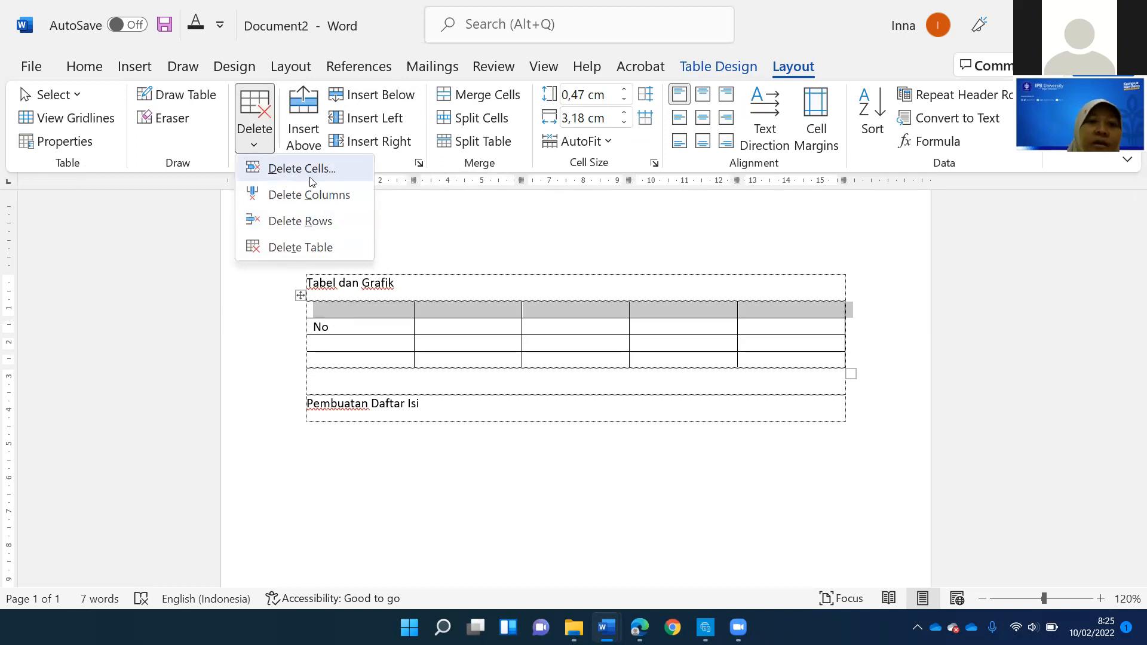
{"action": "left_click", "coordinate": [263, 222]}
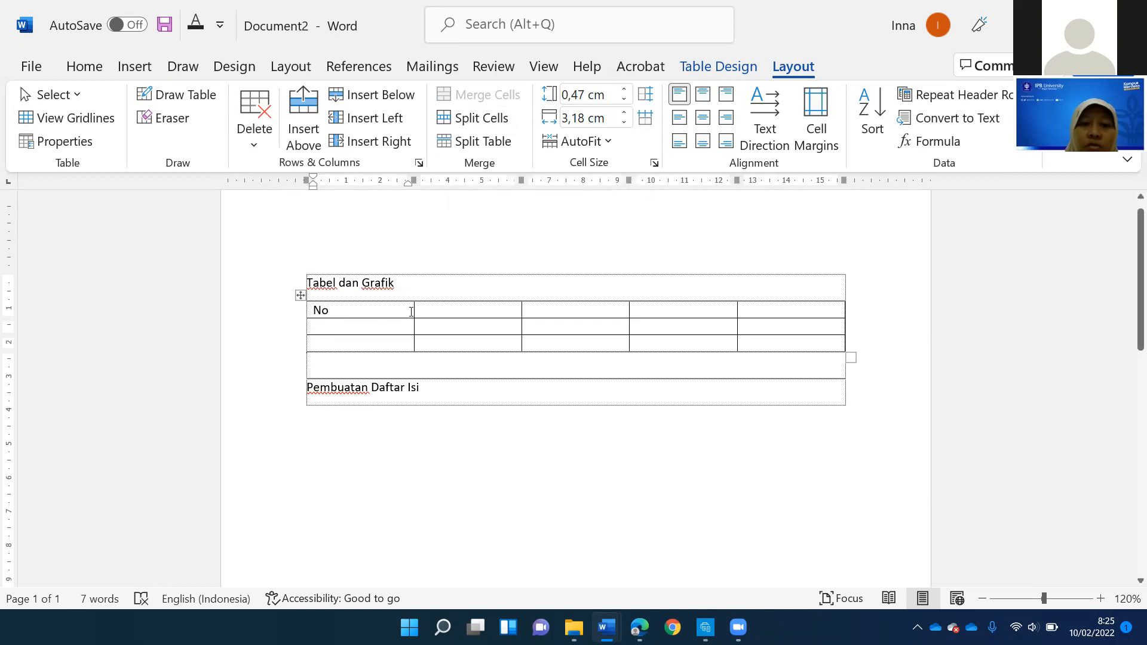
- Narrow the "No" column to 1.7 cm and set the header row's height to 1.2 cm
{"action": "left_click_drag", "start_coordinate": [413, 311], "coordinate": [341, 301]}
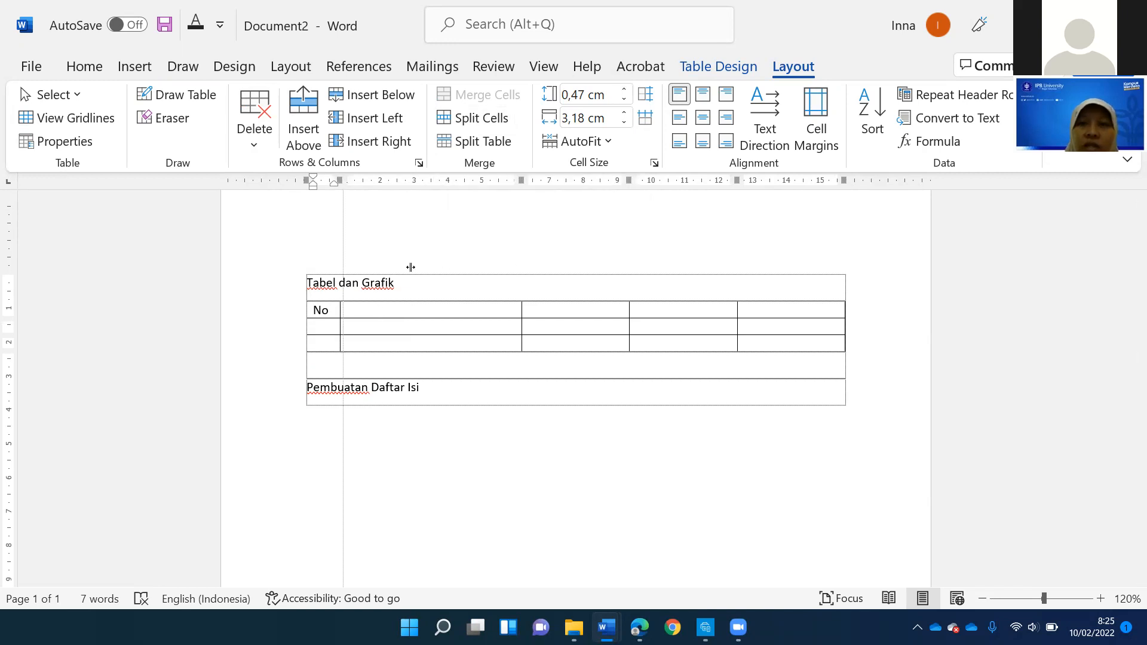
{"action": "left_click", "coordinate": [624, 113]}
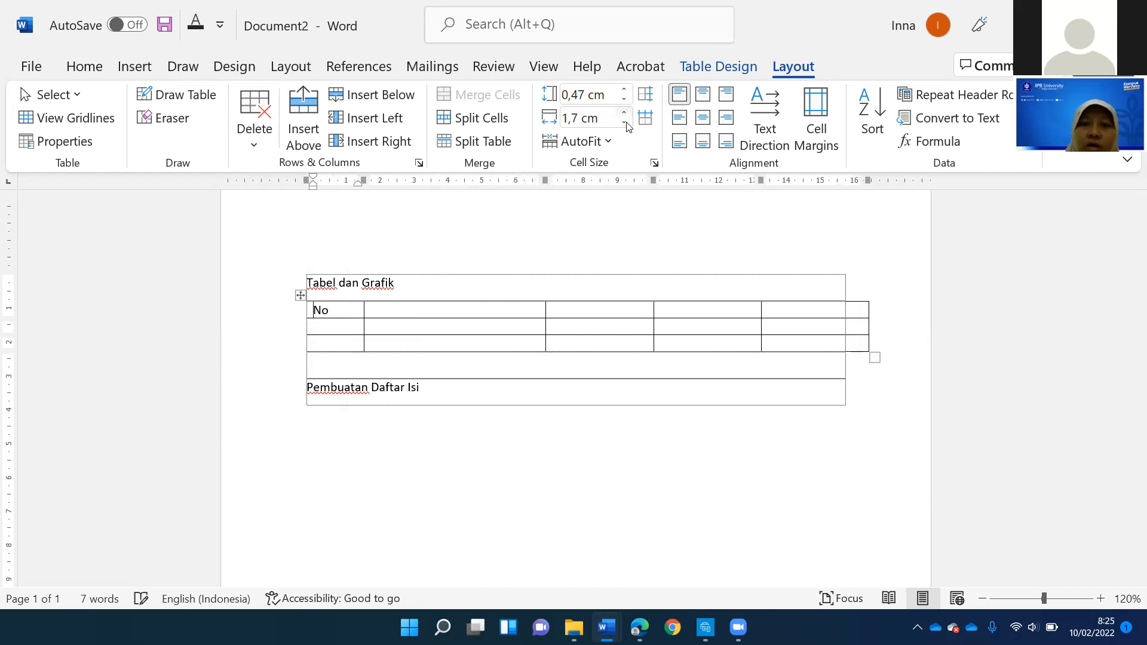
{"action": "left_click", "coordinate": [623, 90]}
{"action": "left_click", "coordinate": [623, 90]}
{"action": "left_click", "coordinate": [624, 91]}
{"action": "left_click", "coordinate": [624, 91]}
{"action": "left_click", "coordinate": [623, 91]}
{"action": "left_click", "coordinate": [624, 90]}
{"action": "left_click", "coordinate": [624, 90]}
{"action": "left_click", "coordinate": [624, 90]}
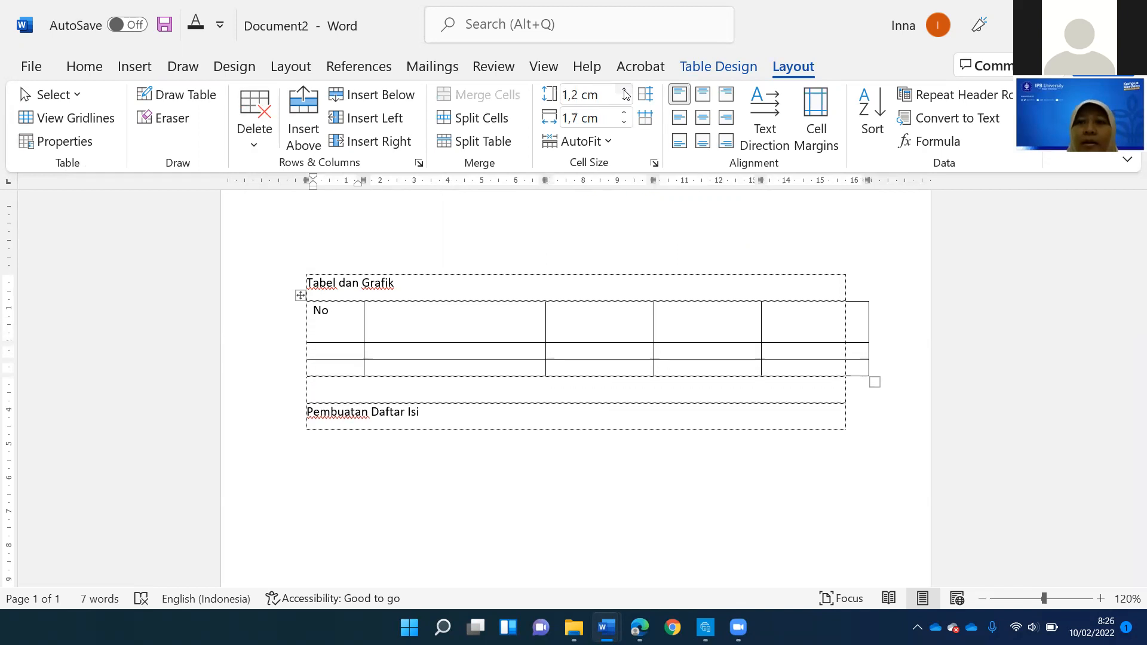
- Try bottom and left alignments on the "No" cell, finishing with its text centred horizontally and vertically
{"action": "left_click", "coordinate": [707, 122]}
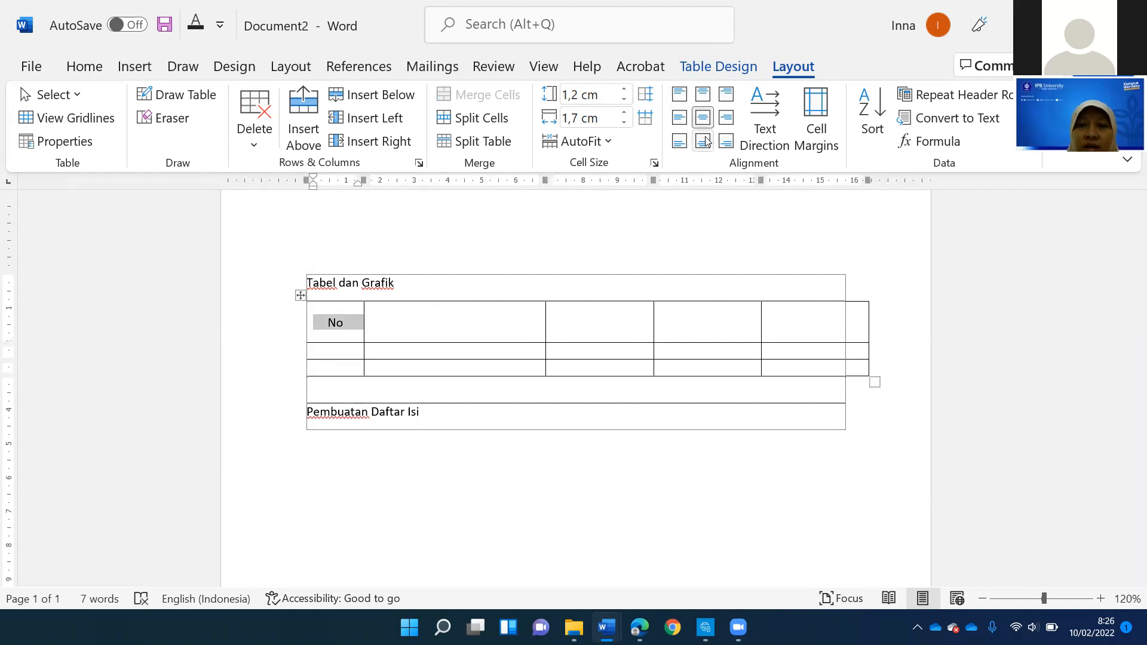
{"action": "left_click", "coordinate": [706, 142]}
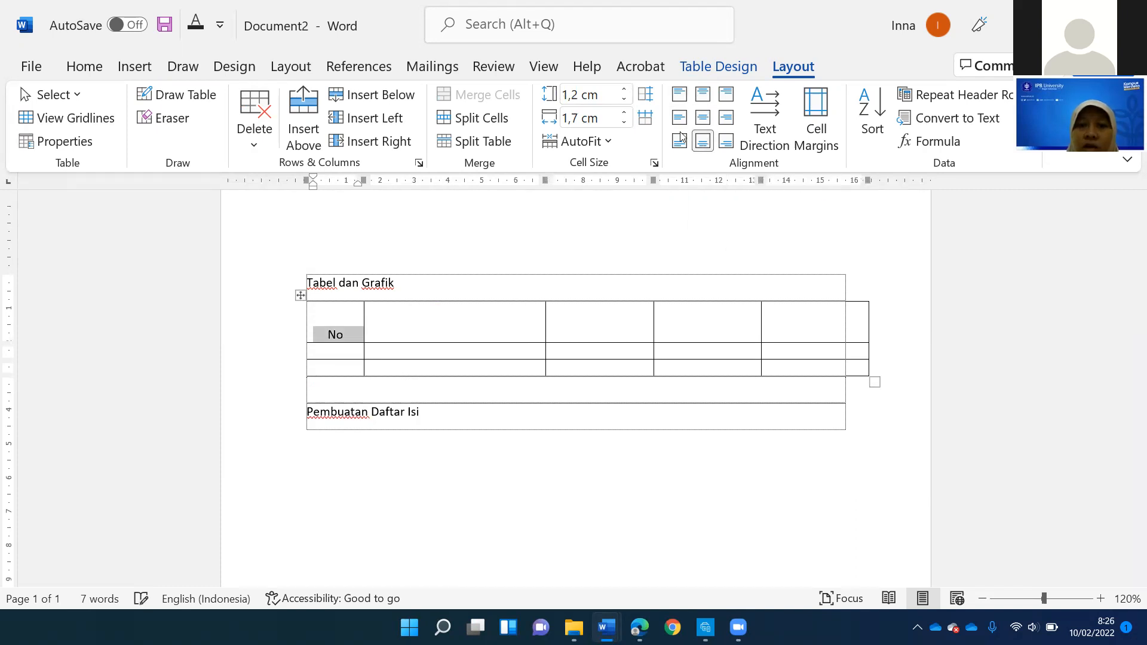
{"action": "left_click", "coordinate": [679, 142]}
{"action": "left_click", "coordinate": [679, 118]}
{"action": "left_click", "coordinate": [703, 117]}
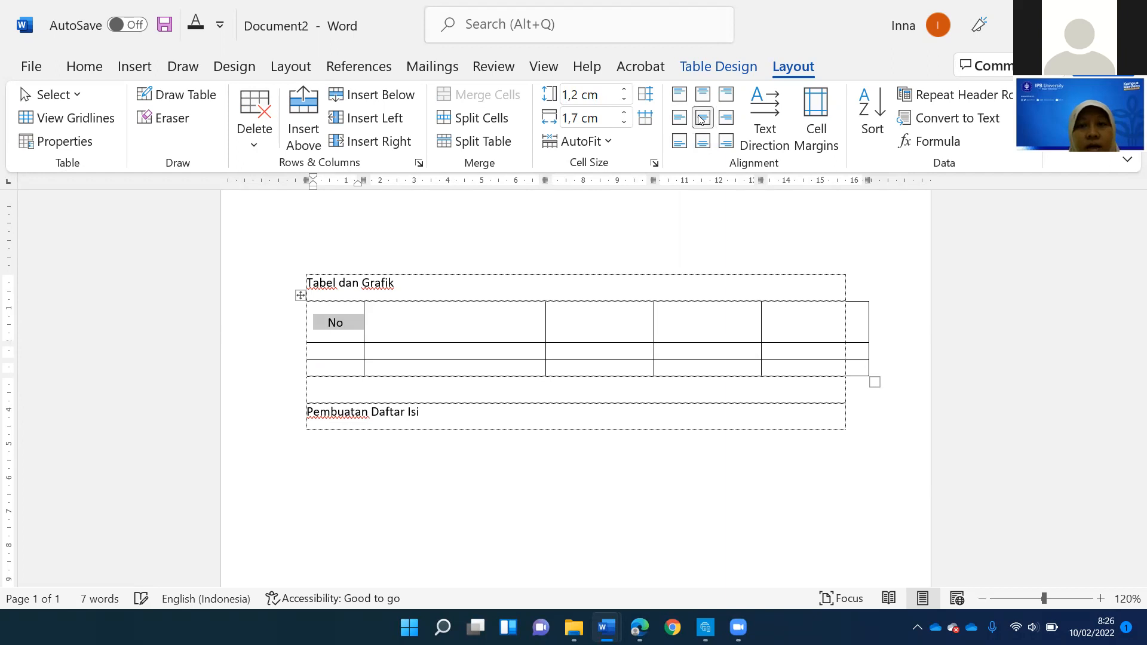
- Cycle the "No" cell's text direction back to horizontal and reduce the header row's height to about 0.7 cm
{"action": "left_click", "coordinate": [762, 109]}
{"action": "left_click", "coordinate": [762, 109]}
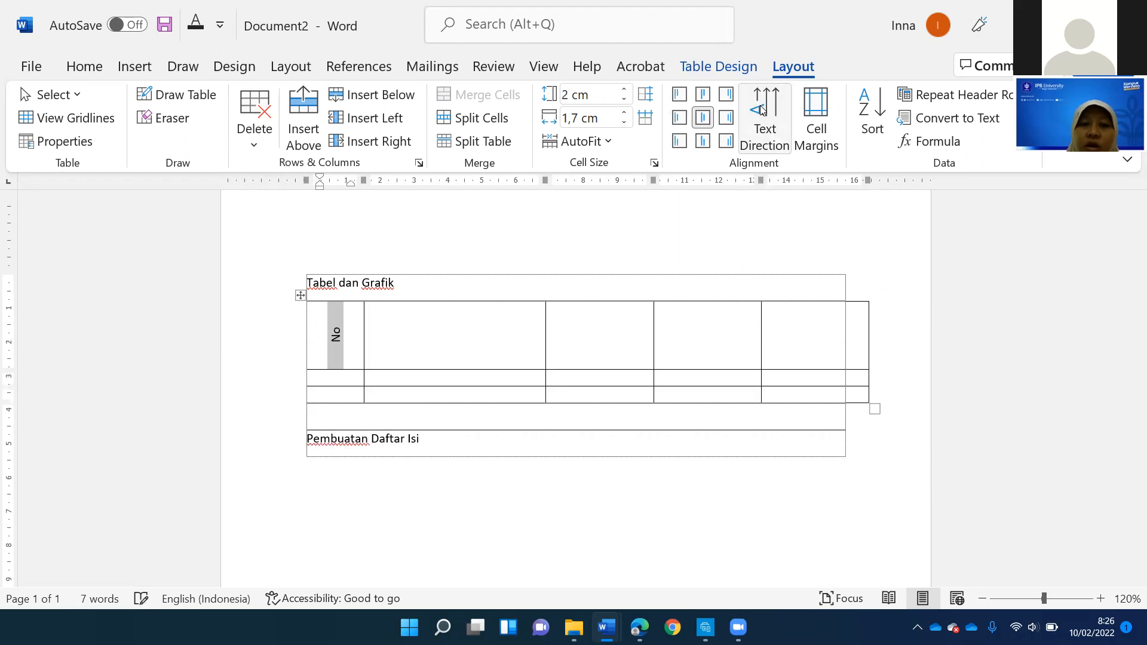
{"action": "left_click", "coordinate": [762, 110]}
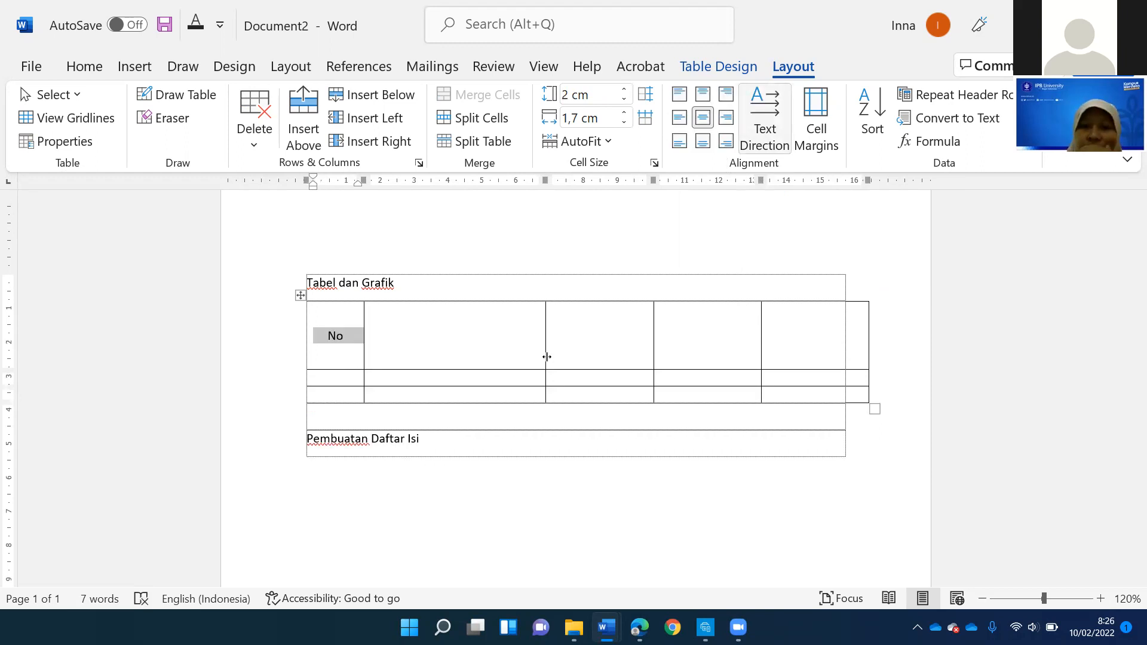
{"action": "left_click_drag", "start_coordinate": [519, 368], "coordinate": [518, 327]}
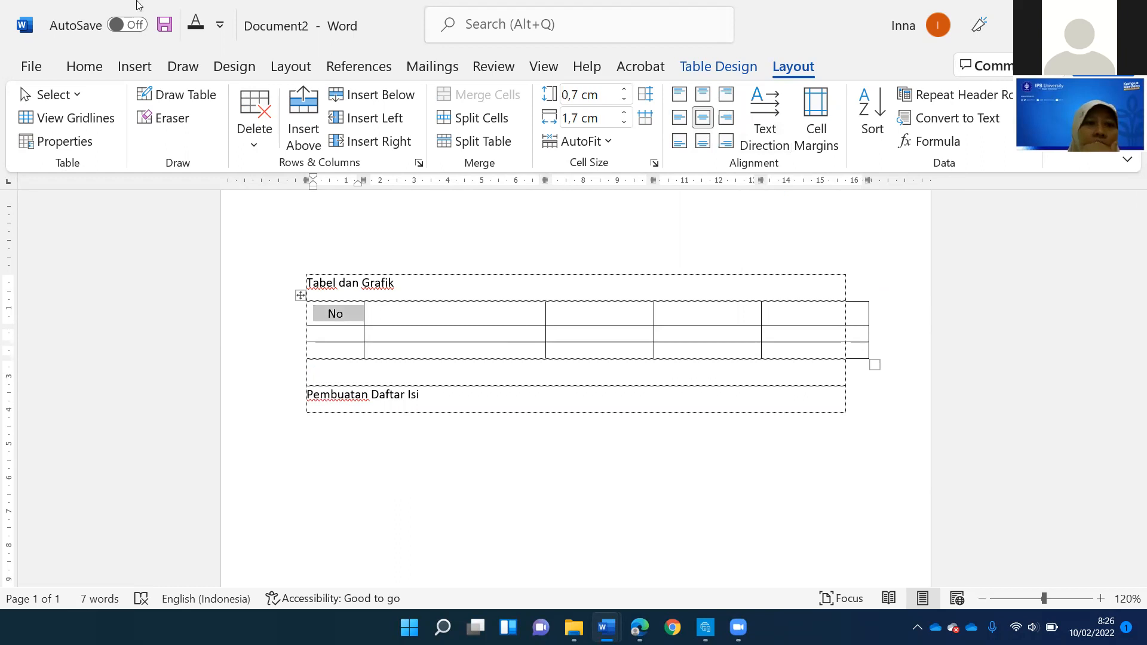
- Try drawing a vertical border through the last column with Draw Table, and undo it
{"action": "left_click", "coordinate": [171, 96]}
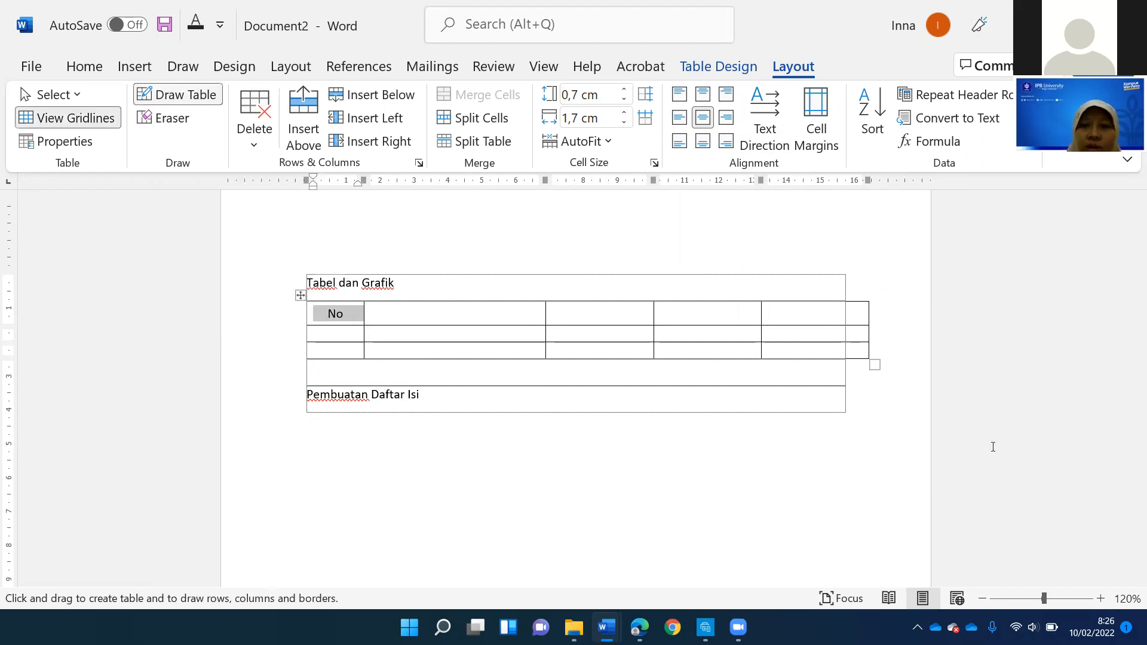
{"action": "mouse_move", "coordinate": [808, 300]}
{"action": "left_mouse_down"}
{"action": "mouse_move", "coordinate": [819, 359]}
{"action": "mouse_move", "coordinate": [805, 354]}
{"action": "left_mouse_up"}
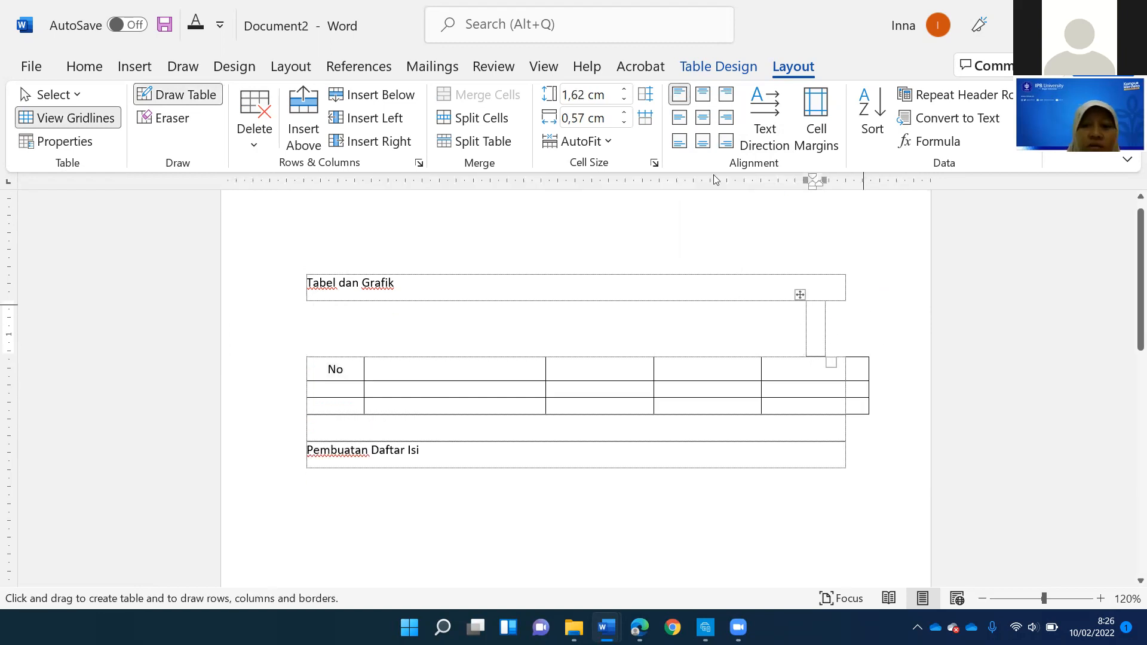
{"action": "key", "text": "ctrl+z"}
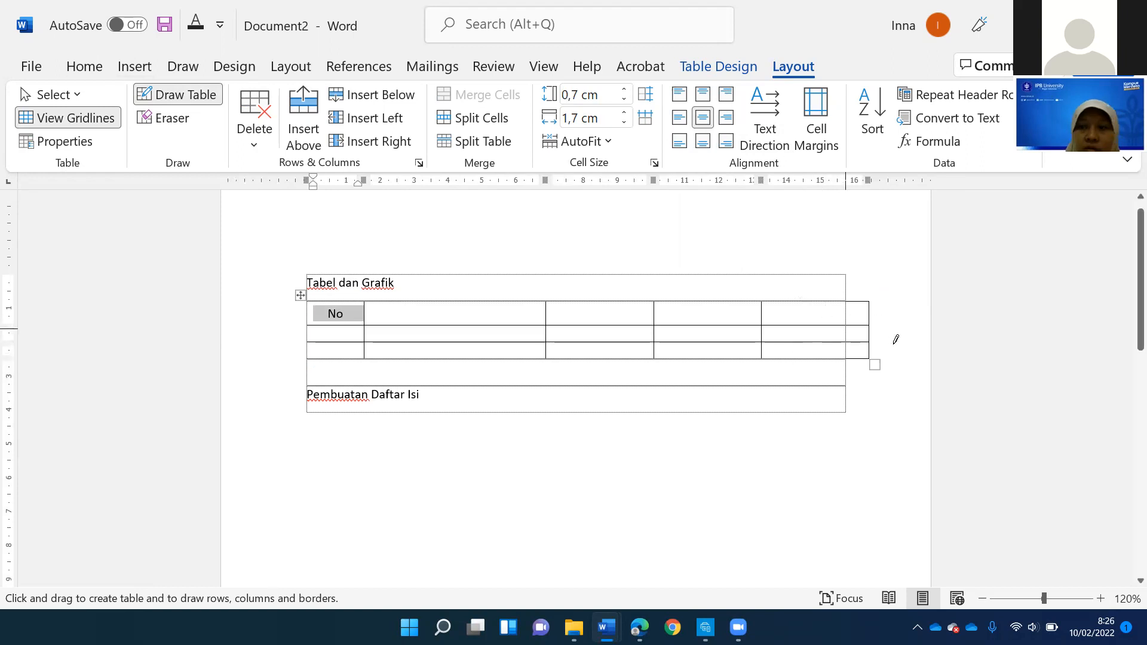
- Try drawing a diagonal across the last header cell and a vertical border through the fourth column, undo both, and stop drawing
{"action": "mouse_move", "coordinate": [861, 313]}
{"action": "left_mouse_down"}
{"action": "mouse_move", "coordinate": [881, 430]}
{"action": "mouse_move", "coordinate": [809, 526]}
{"action": "left_mouse_up"}
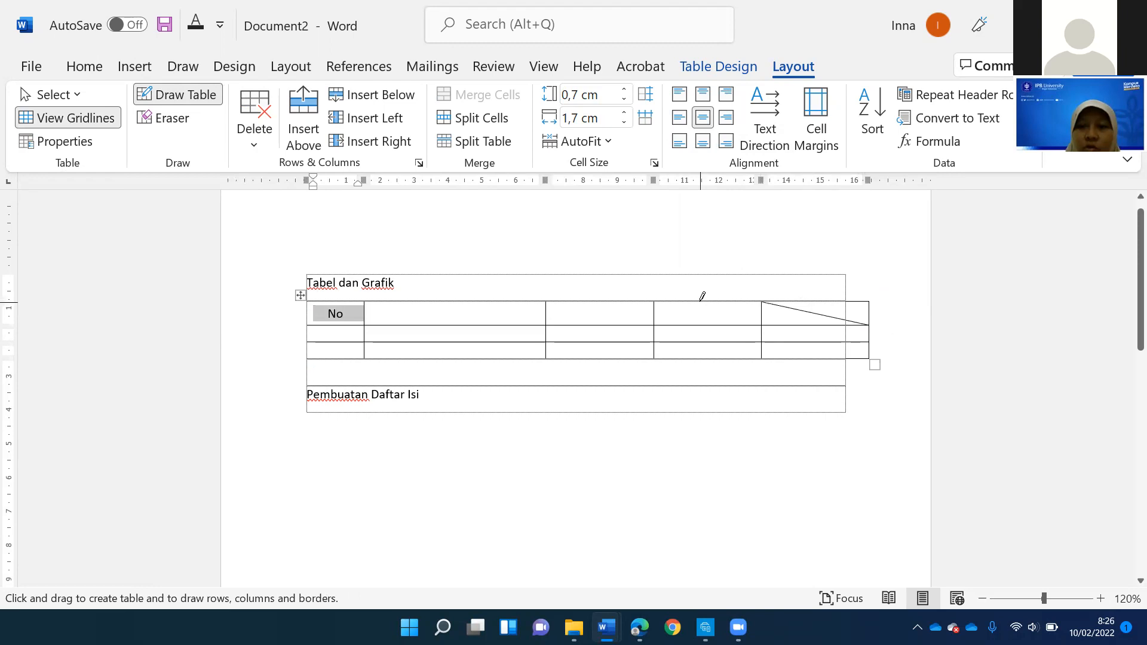
{"action": "left_click_drag", "start_coordinate": [702, 301], "coordinate": [706, 359]}
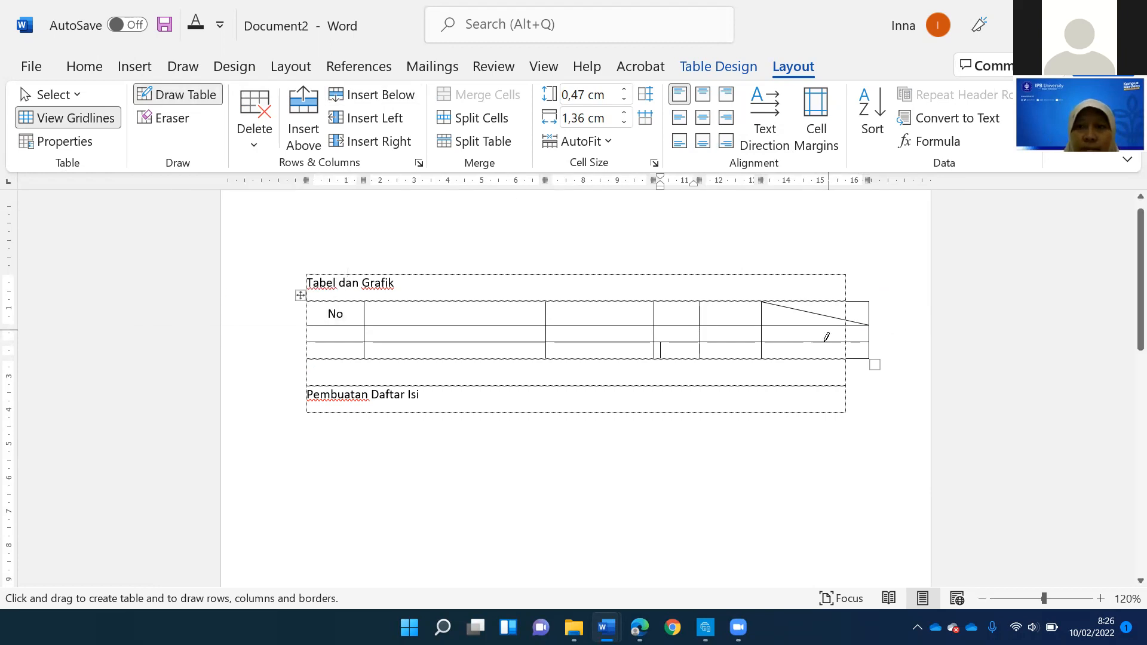
{"action": "key", "text": "ctrl+z"}
{"action": "key", "text": "ctrl+z"}
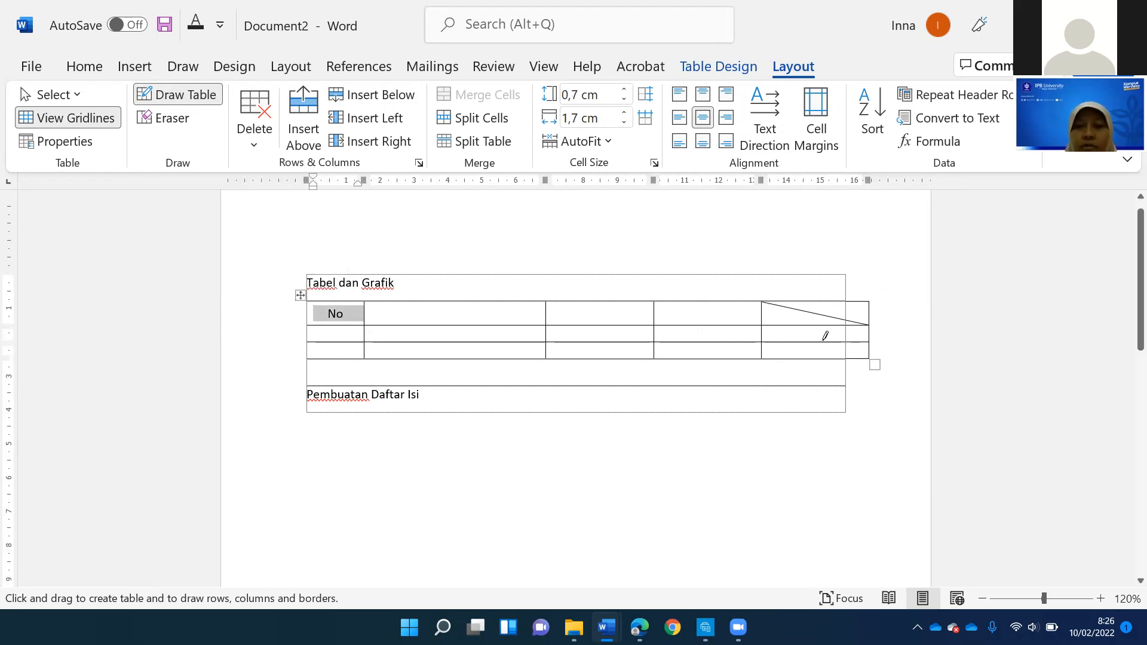
{"action": "key", "text": "ctrl+z"}
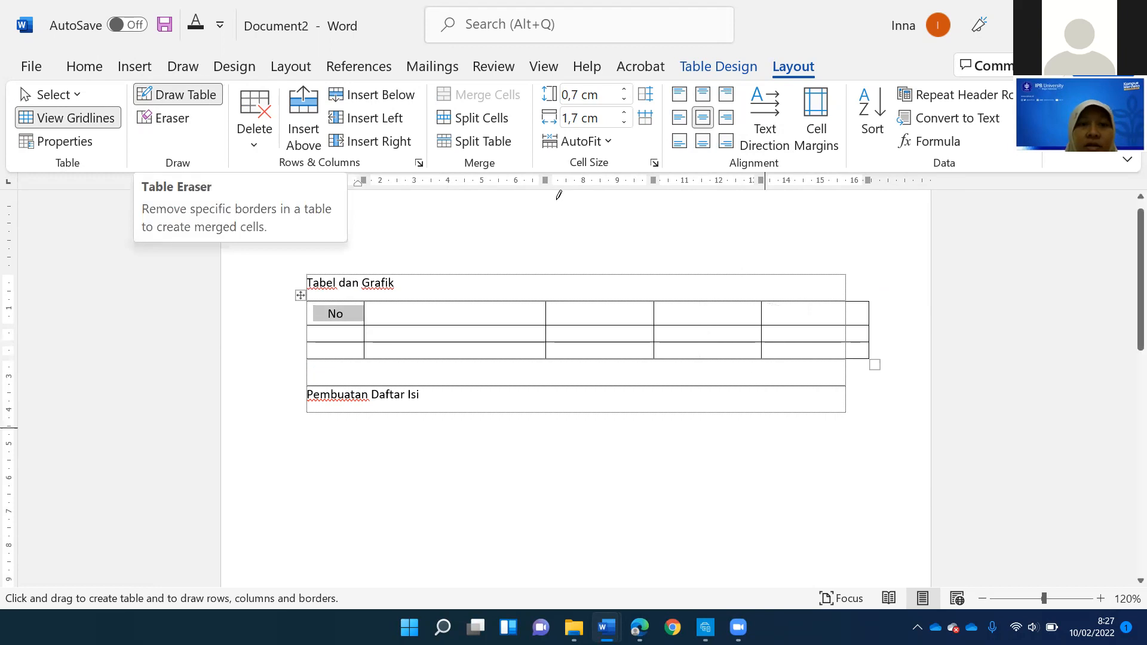
{"action": "left_click", "coordinate": [176, 94]}
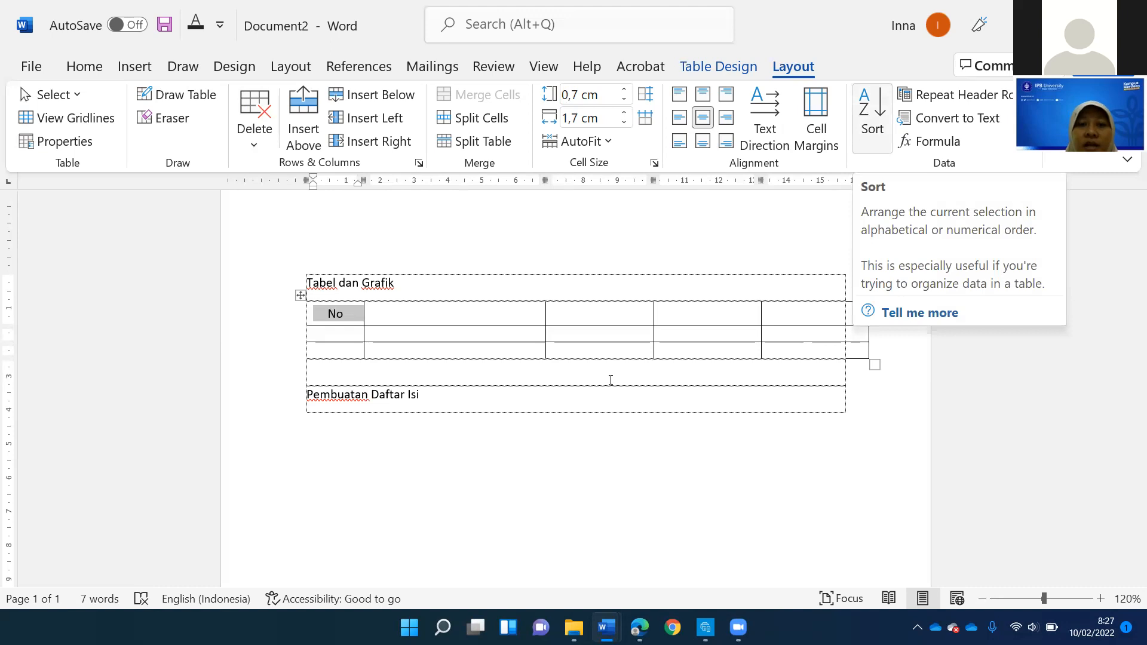
- Narrow the second column to about 4.8 cm and enter "Kota" as its header
{"action": "left_click_drag", "start_coordinate": [544, 310], "coordinate": [526, 310]}
{"action": "left_click", "coordinate": [472, 314]}
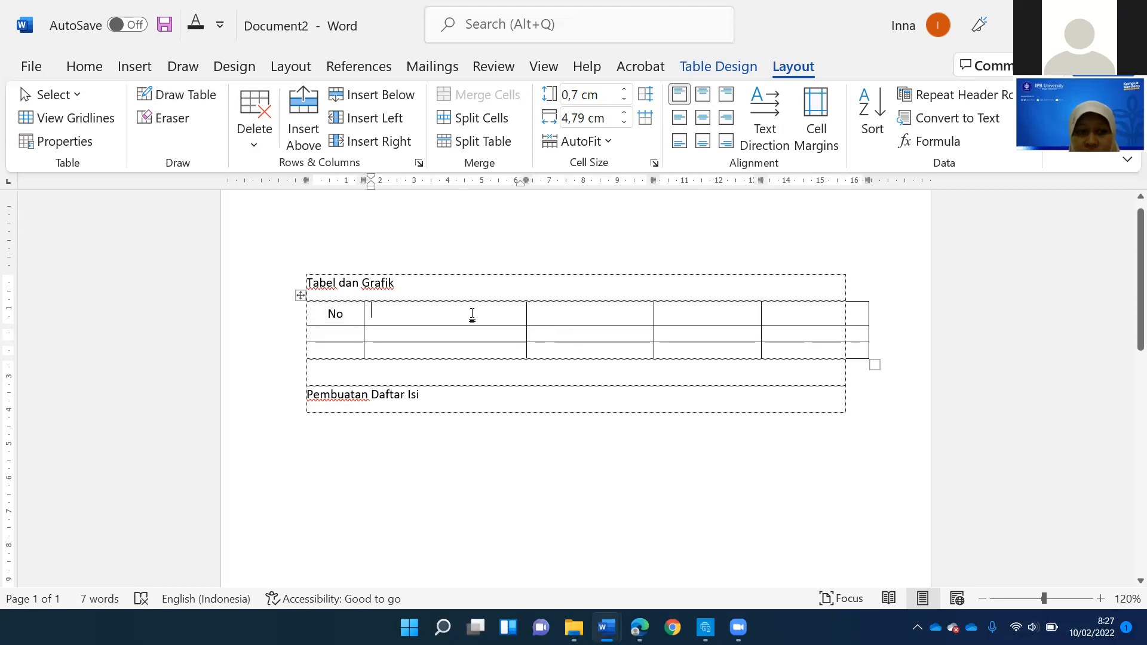
{"action": "type", "text": "Kota"}
{"action": "key", "text": "Tab"}
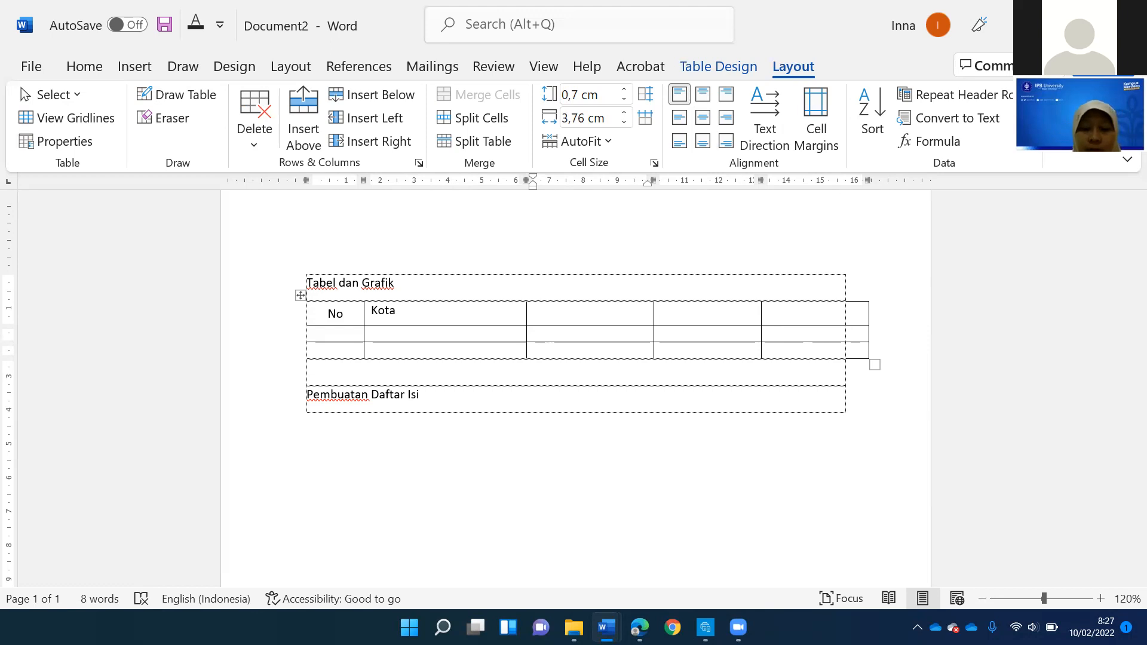
- Enter "Tahun 2019" as the third column's header
{"action": "type", "text": "Tahun 19"}
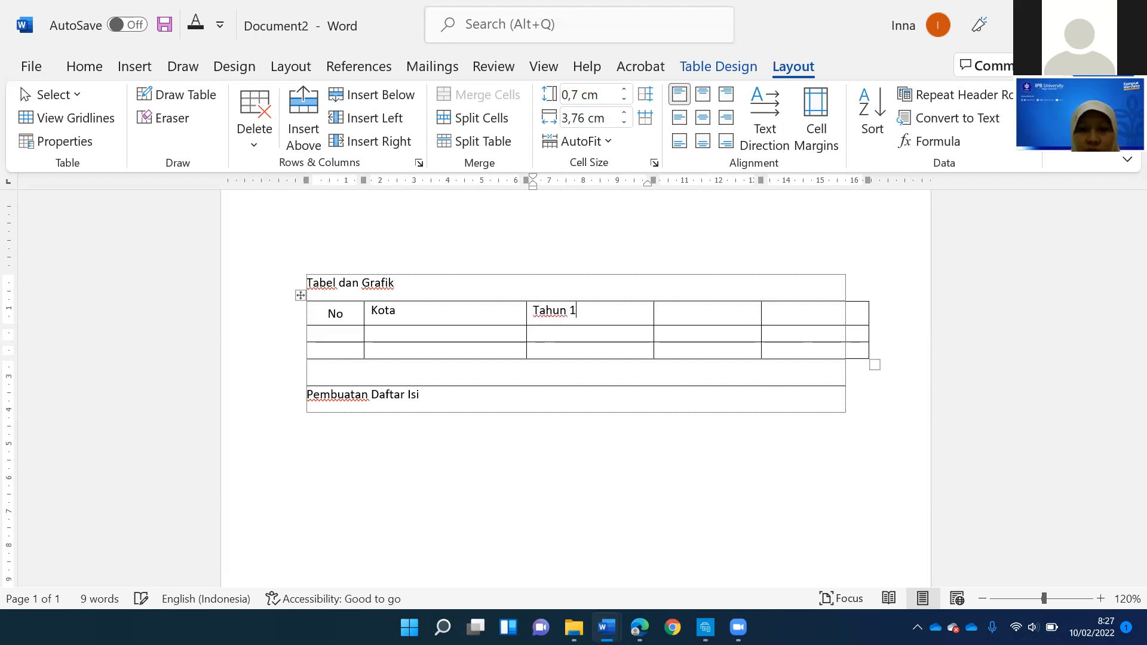
{"action": "key", "text": "BackSpace"}
{"action": "type", "text": "2019"}
- Enter "Tahun 2020" and "Tahun 2021" as the headers of the fourth and fifth columns
{"action": "key", "text": "Tab"}
{"action": "type", "text": "Tahun"}
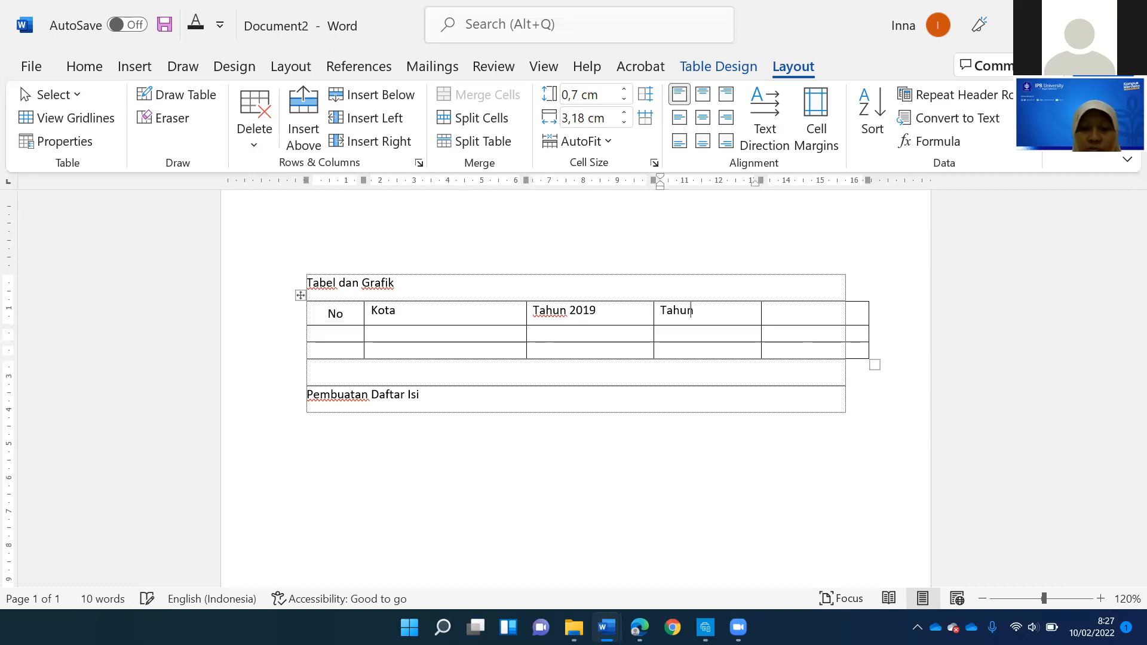
{"action": "type", "text": " 2021"}
{"action": "key", "text": "BackSpace"}
{"action": "type", "text": "0"}
{"action": "key", "text": "Tab"}
{"action": "type", "text": "Tahun 2021"}
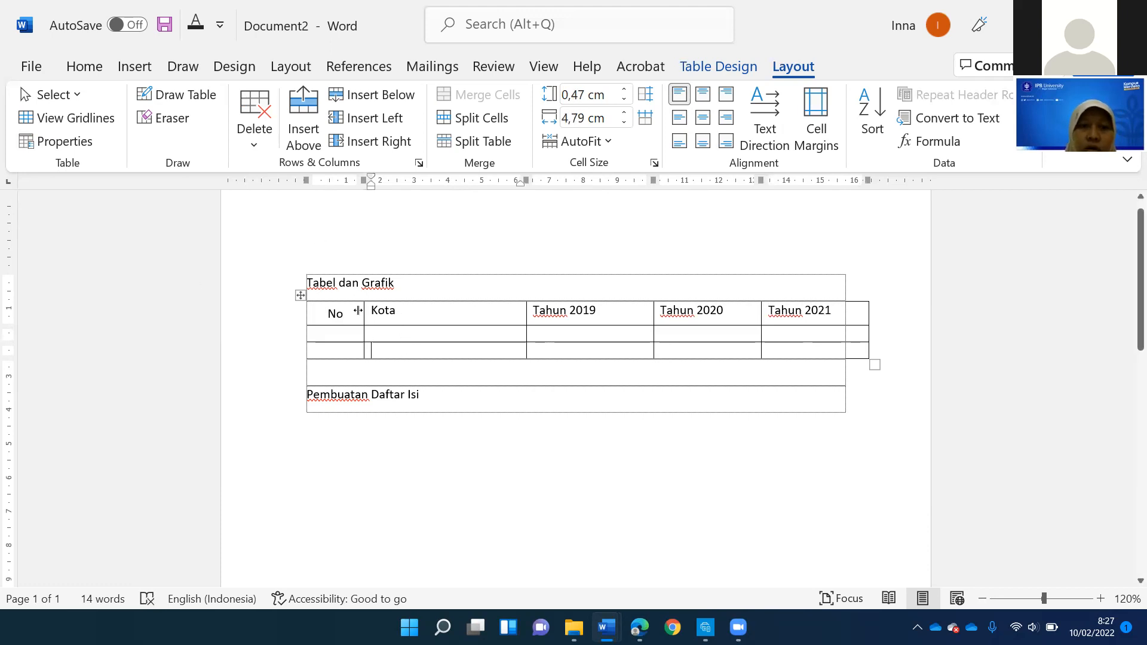
- Narrow the "No" column slightly and insert four rows below the table's last row
{"action": "left_click_drag", "start_coordinate": [359, 310], "coordinate": [348, 310]}
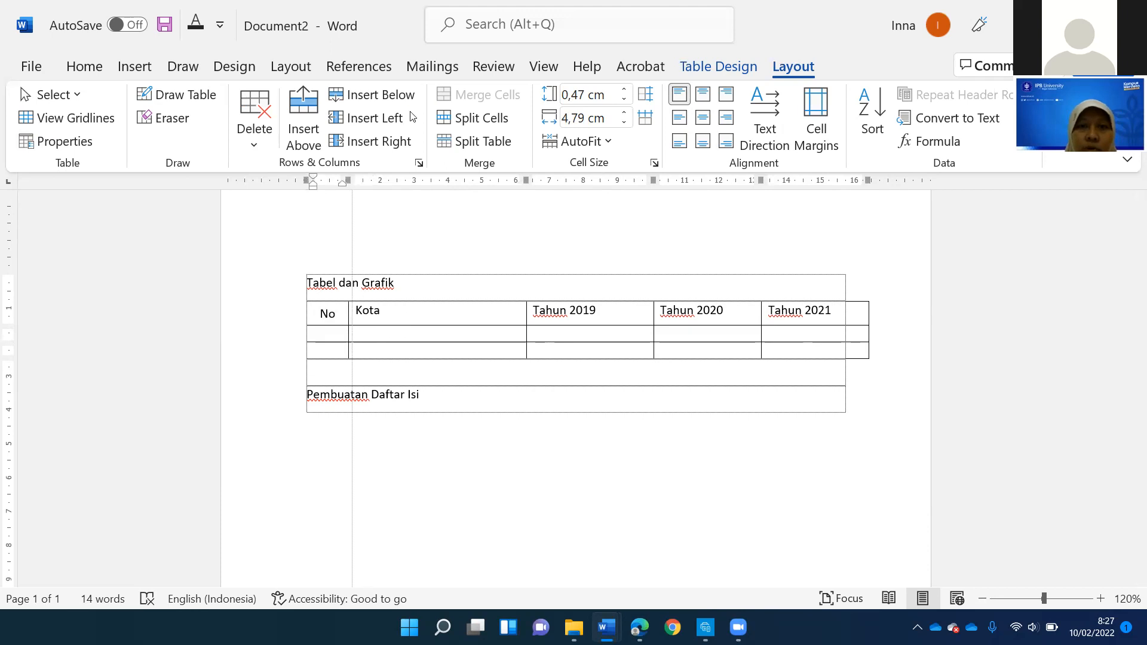
{"action": "left_click", "coordinate": [380, 94]}
{"action": "left_click", "coordinate": [380, 95]}
{"action": "left_click", "coordinate": [380, 95]}
{"action": "left_click", "coordinate": [380, 94]}
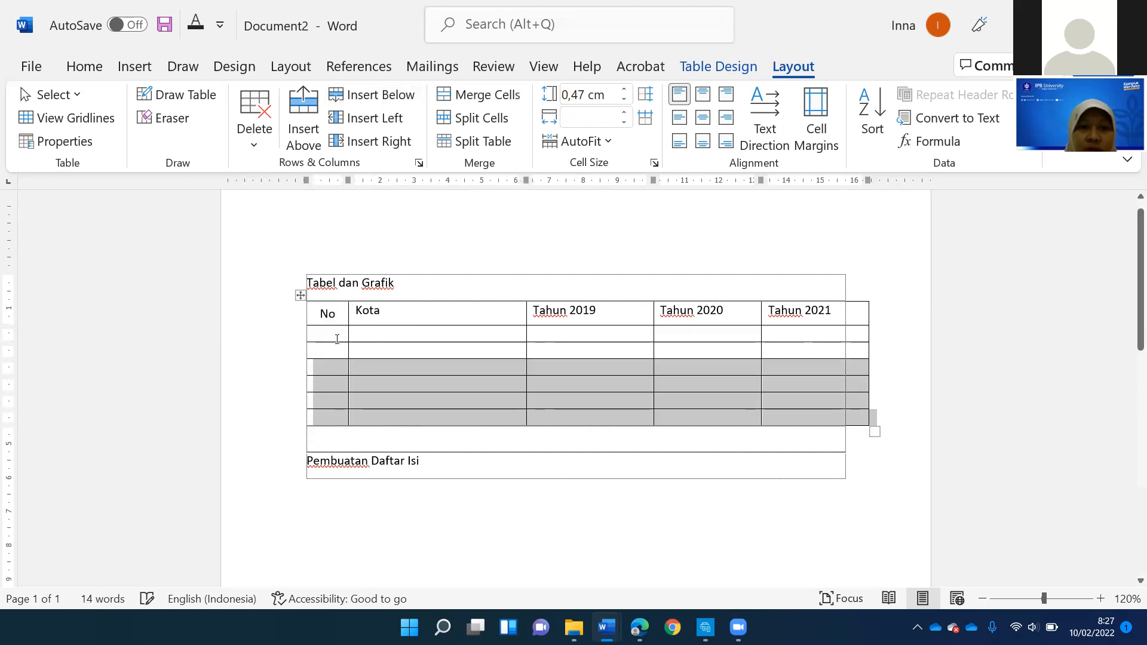
- Enter "Bandung" and "Bogor" in the first two cells under the Kota header
{"action": "left_click", "coordinate": [380, 333]}
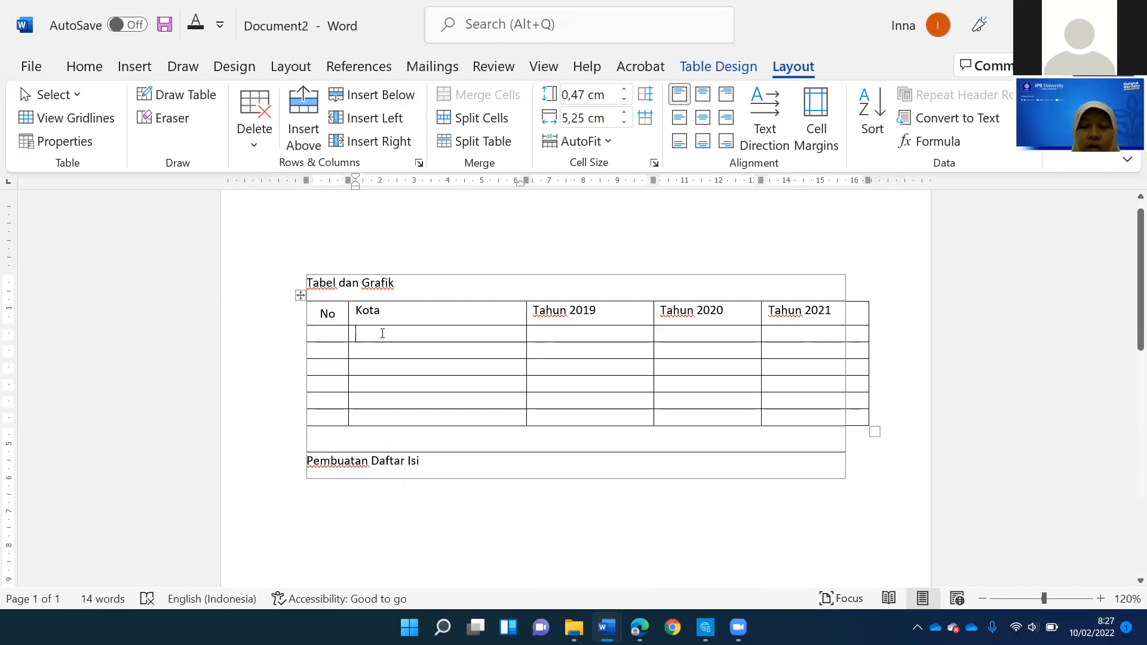
{"action": "type", "text": "Bandung"}
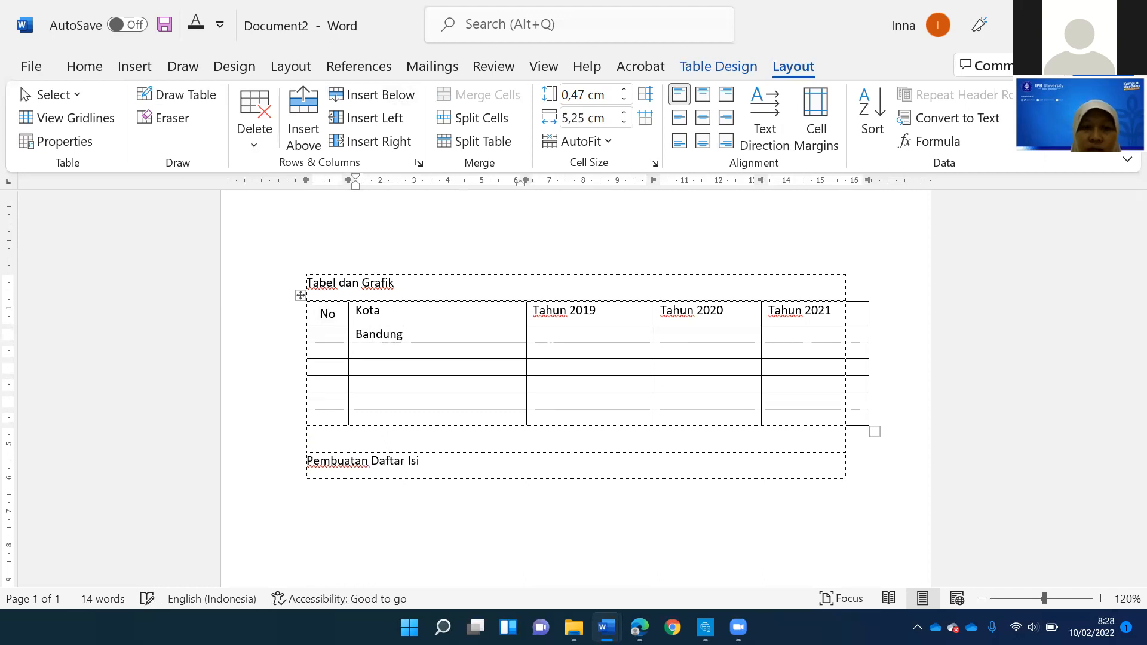
{"action": "key", "text": "ctrl+z"}
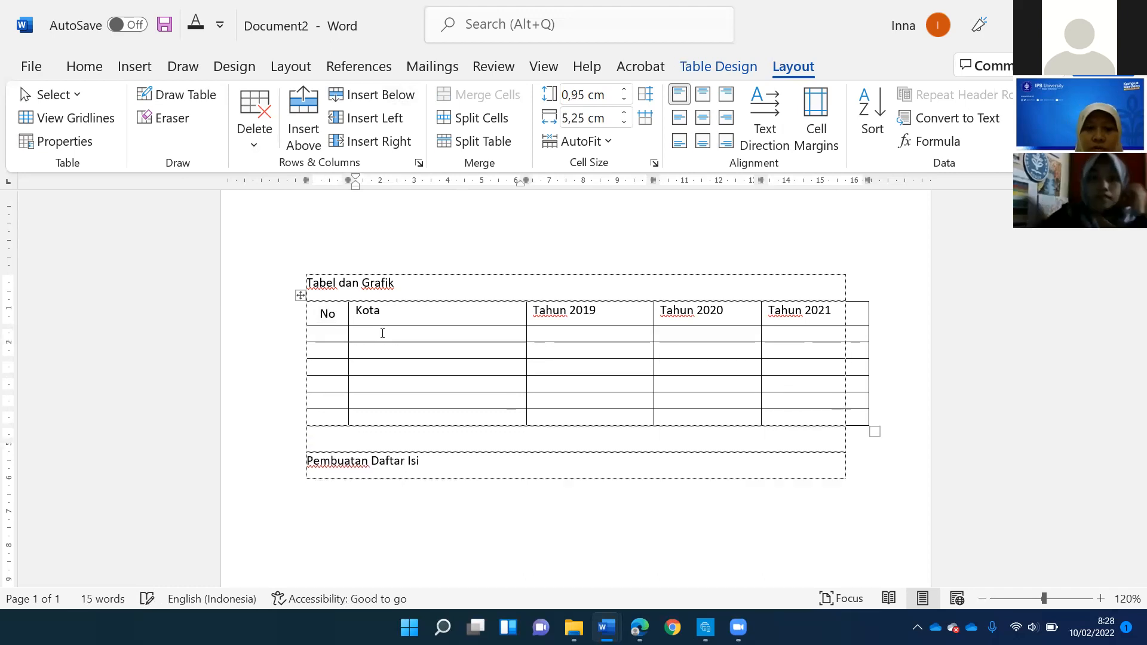
{"action": "type", "text": "Bandung"}
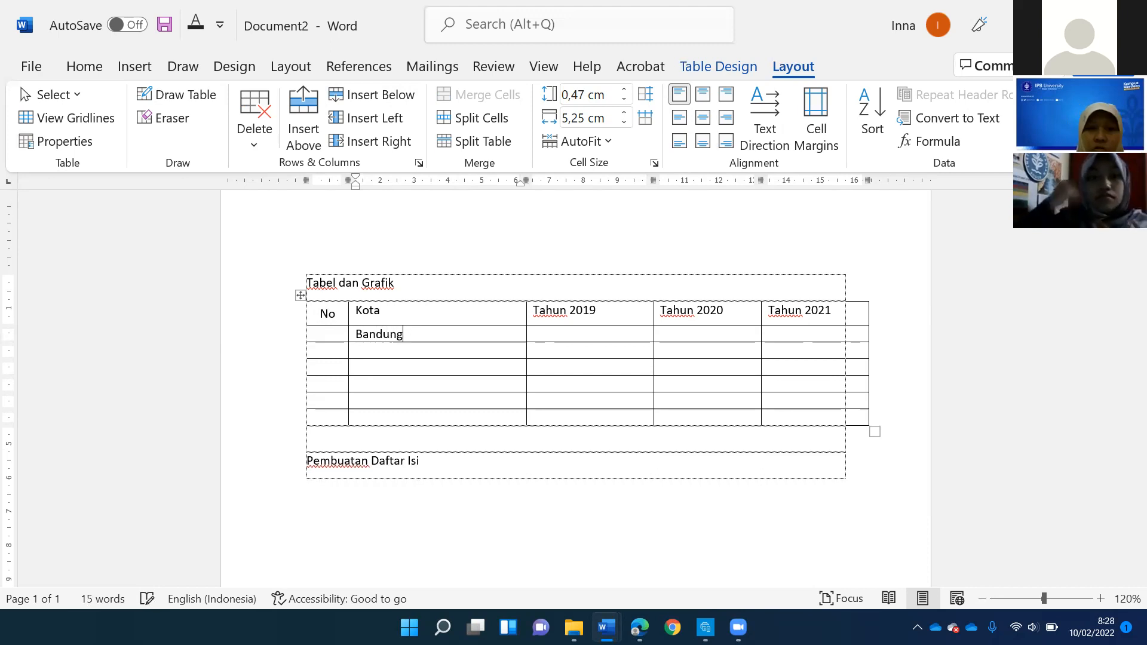
{"action": "key", "text": "Down"}
{"action": "type", "text": "Bo"}
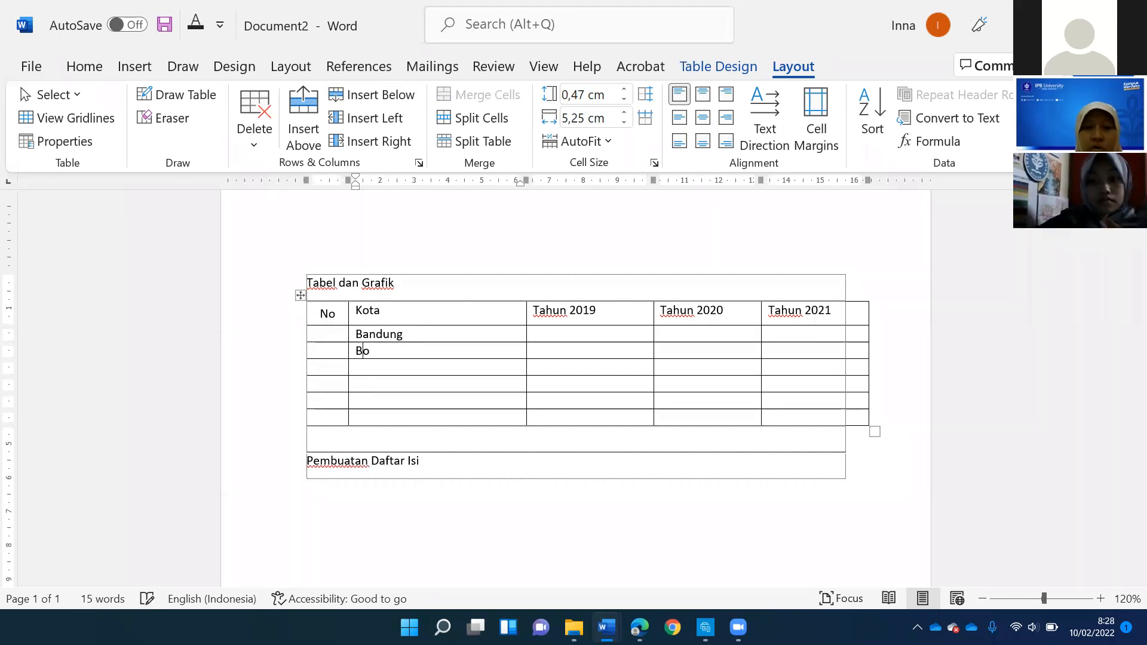
{"action": "type", "text": "gor"}
{"action": "key", "text": "Down"}
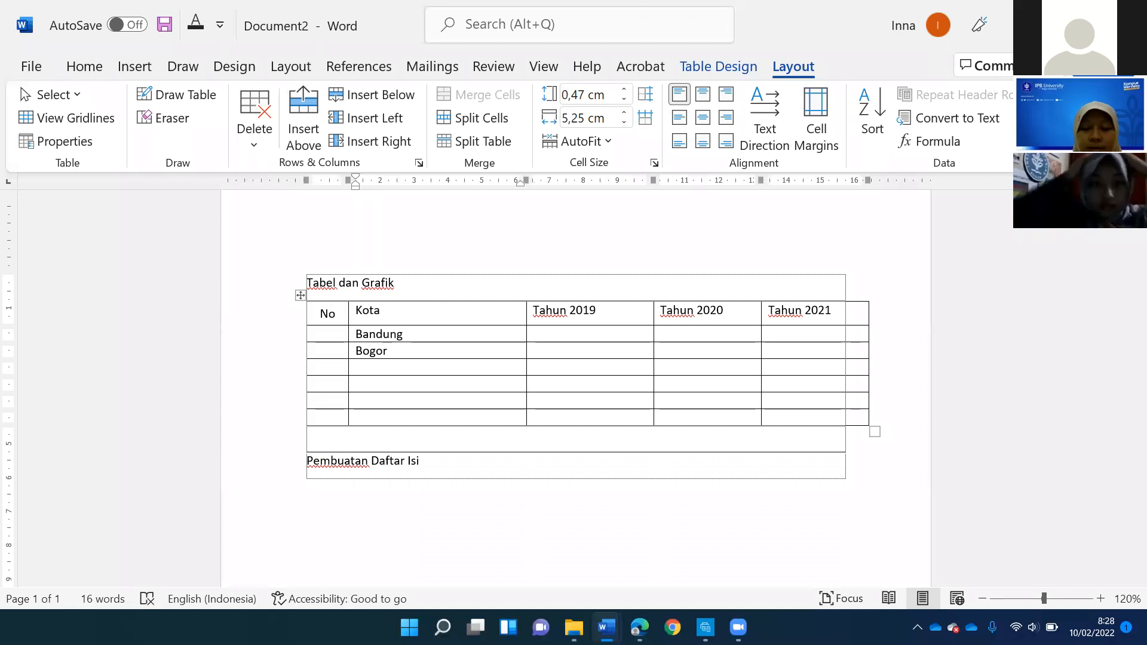
- Fill the remaining Kota cells downward with "Cianjur", "Tasikmalaya", "Jakarta" and "Bekasi"
{"action": "type", "text": "Clajur"}
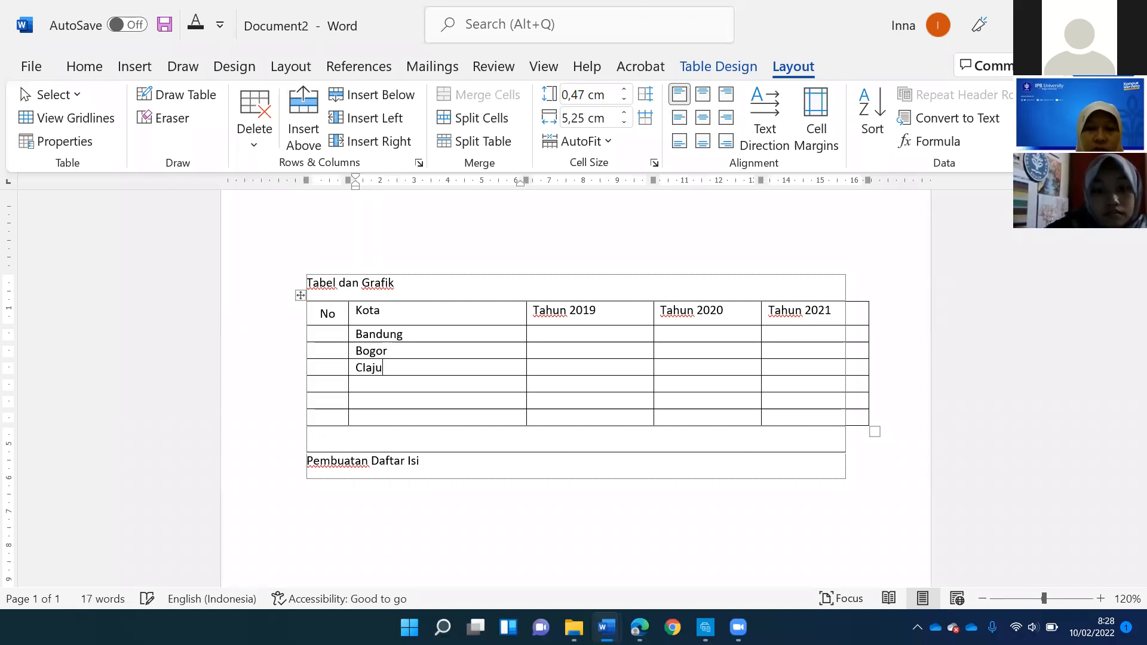
{"action": "key", "text": "BackSpace"}
{"action": "key", "text": "BackSpace"}
{"action": "type", "text": "ianju"}
{"action": "key", "text": "Down"}
{"action": "type", "text": "Tasikmalaya"}
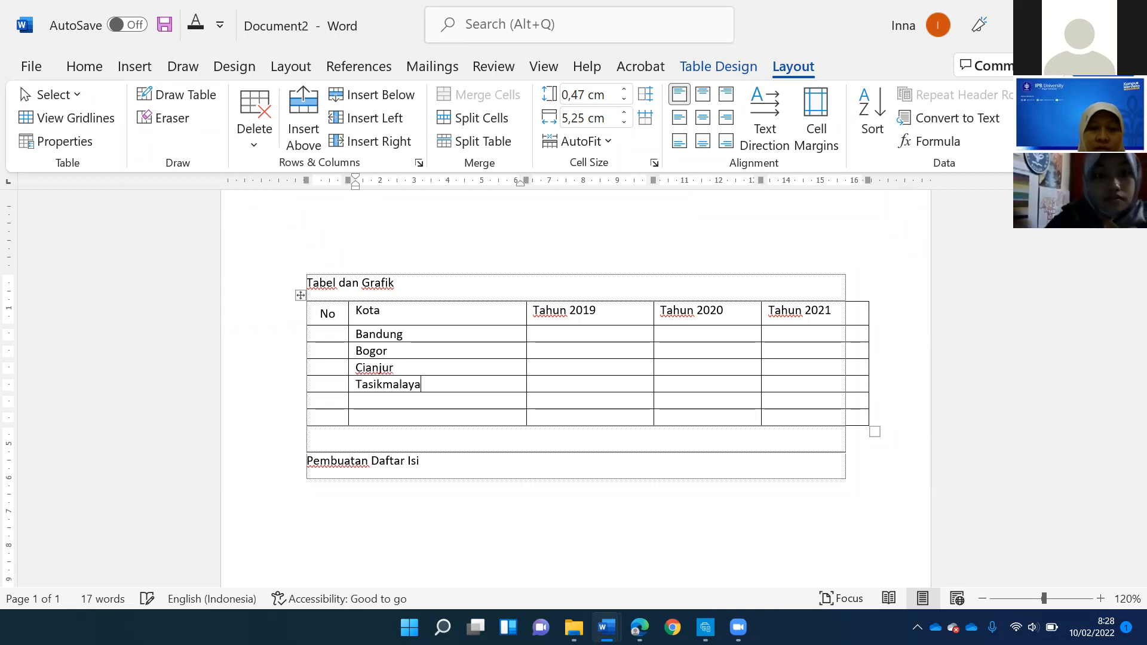
{"action": "key", "text": "Down"}
{"action": "type", "text": "Jakarta"}
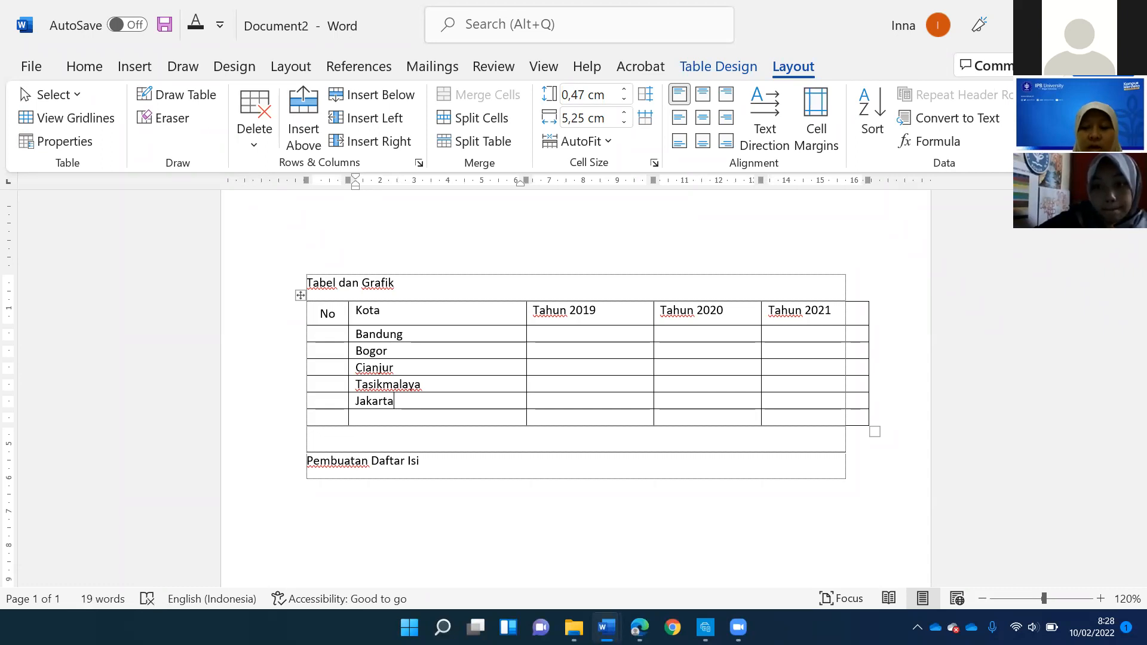
{"action": "key", "text": "Down"}
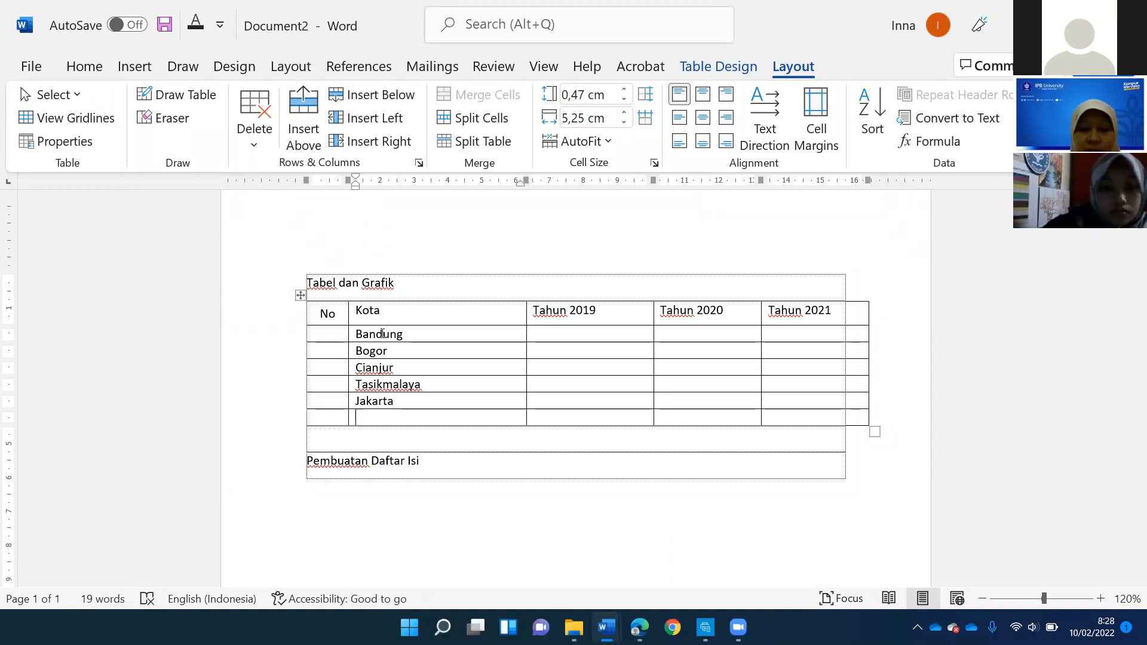
{"action": "type", "text": "Bekasi"}
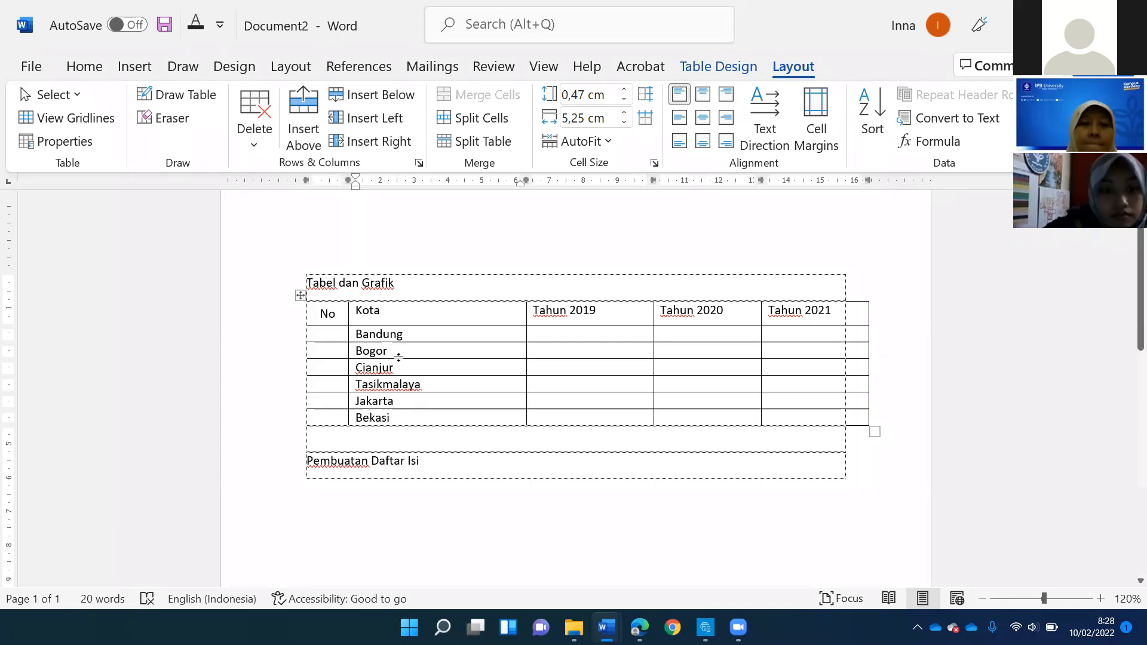
- Add the title line "Produksi alat" between the "Tabel dan Grafik" line and the table
{"action": "left_click", "coordinate": [566, 333]}
{"action": "left_click", "coordinate": [439, 277]}
{"action": "key", "text": "Return"}
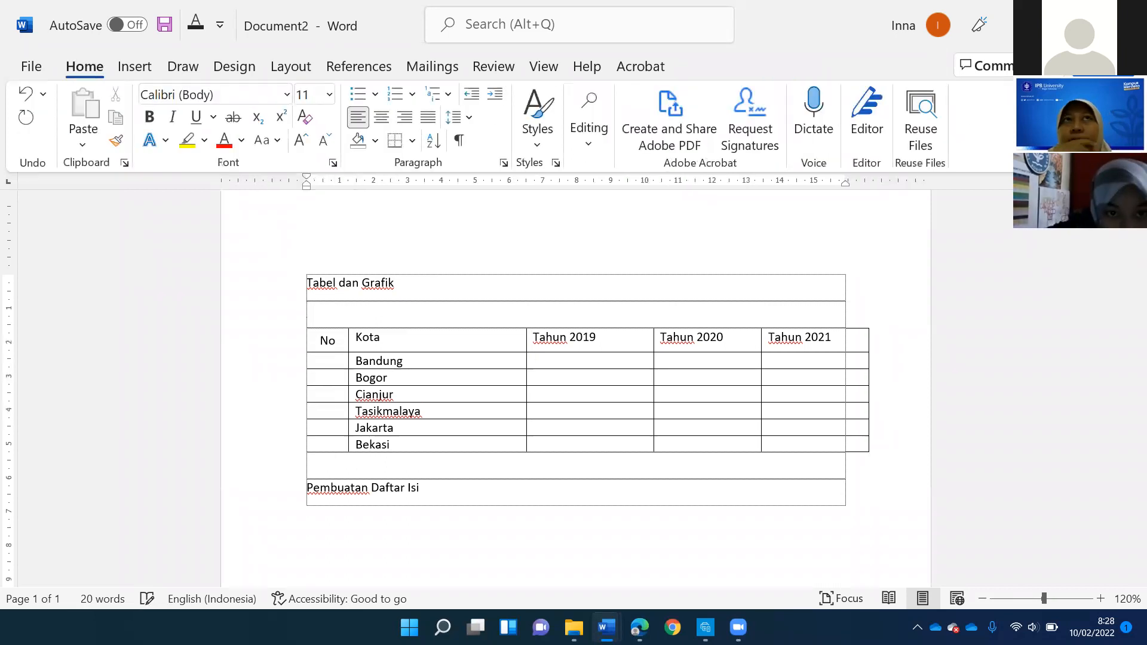
{"action": "type", "text": "Produksi "}
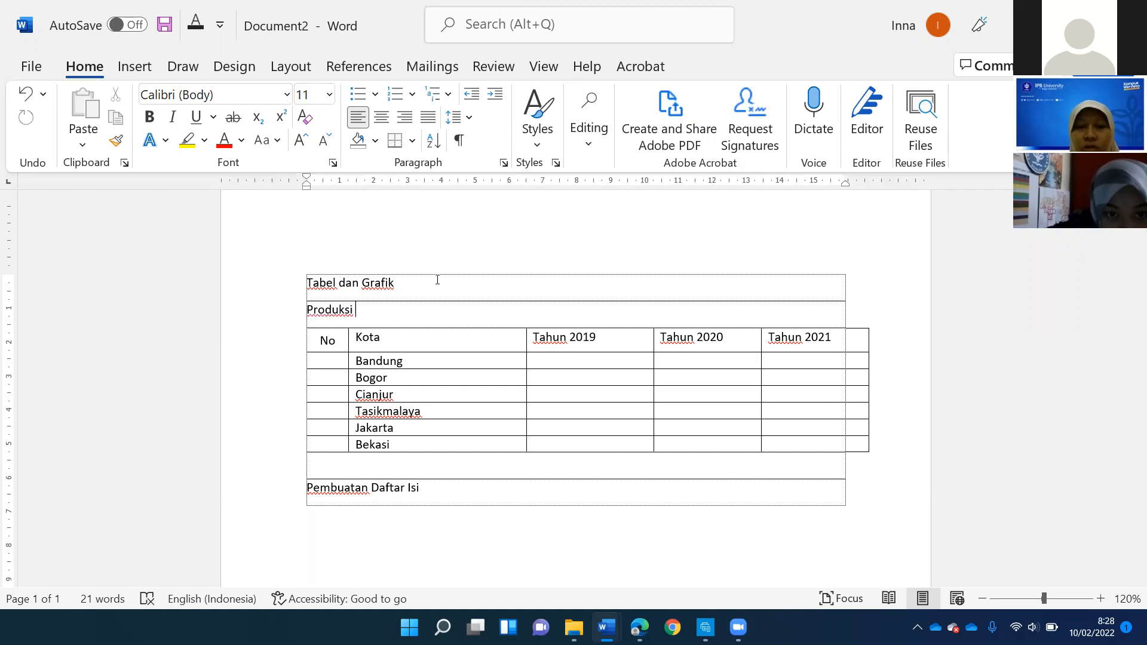
{"action": "type", "text": "alat"}
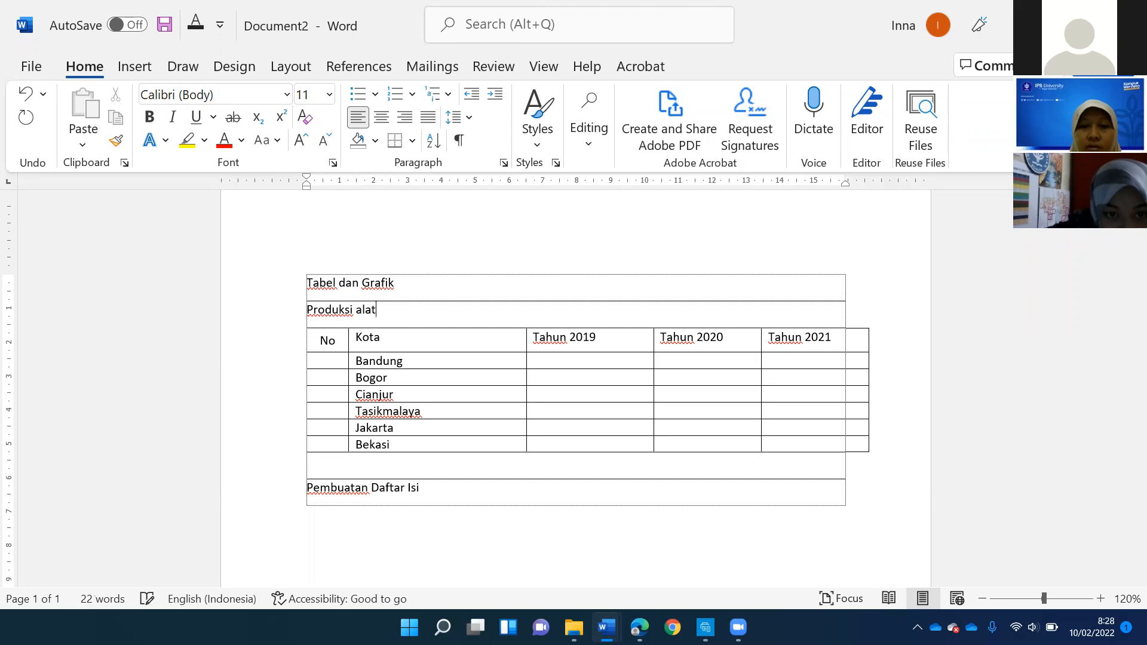
- Fill the Tahun 2019 column from Bandung down to Bekasi with 150, 185, 170, 350, 250 and 560
{"action": "left_click", "coordinate": [577, 364]}
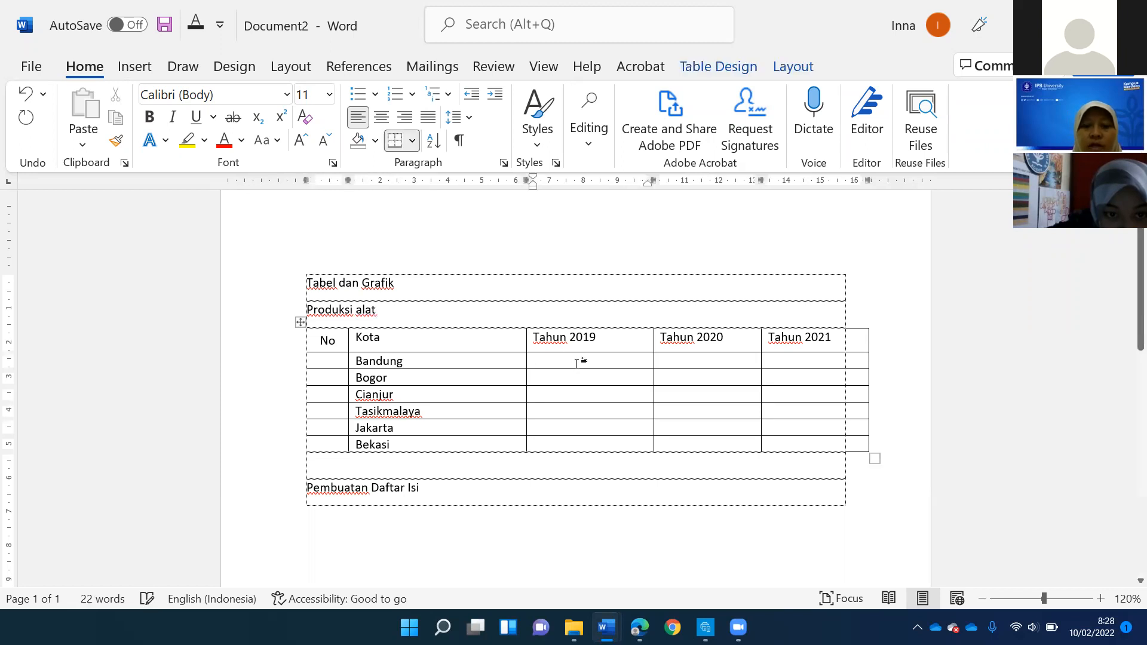
{"action": "type", "text": "150 "}
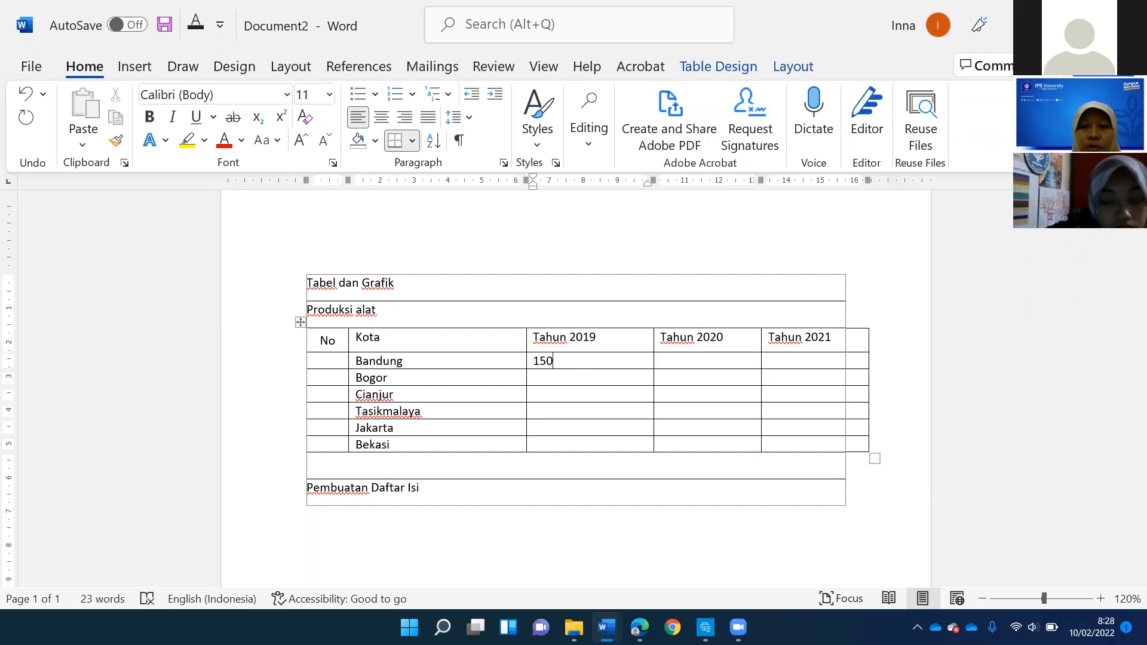
{"action": "type", "text": "185"}
{"action": "key", "text": "Down"}
{"action": "type", "text": "170"}
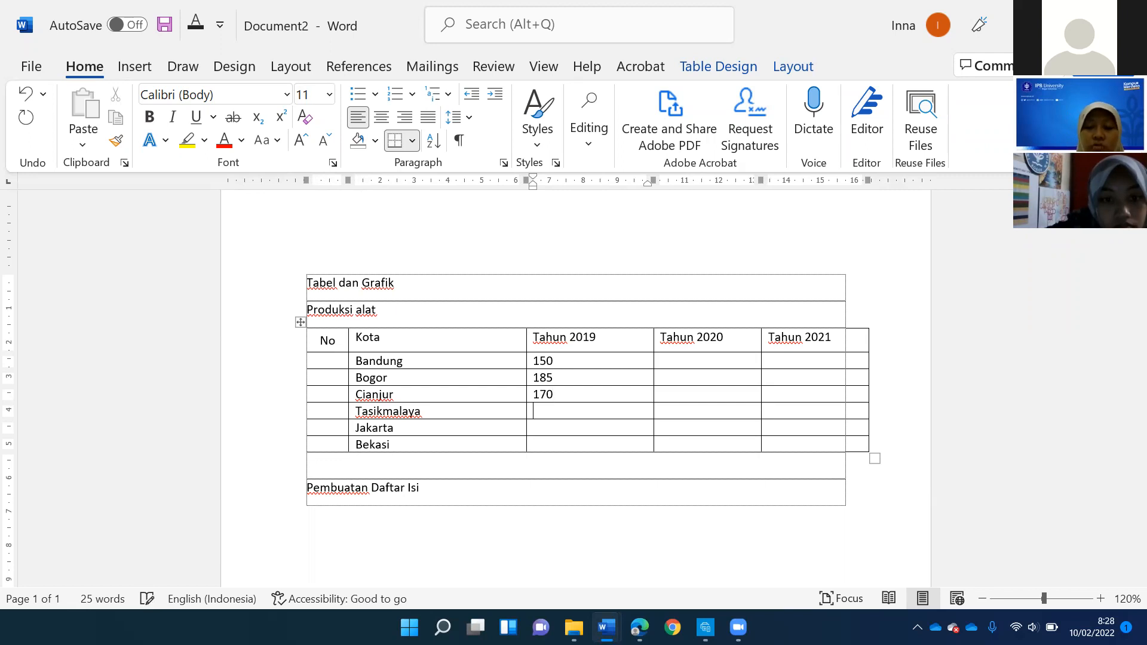
{"action": "key", "text": "Down"}
{"action": "type", "text": "350"}
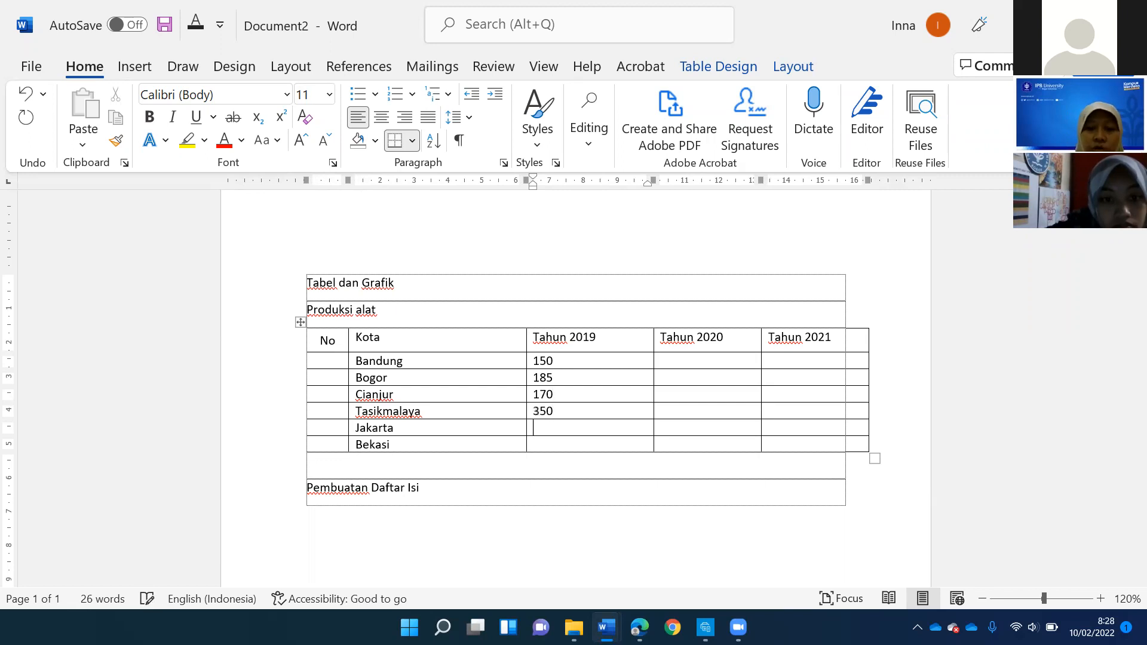
{"action": "key", "text": "Down"}
{"action": "type", "text": "250"}
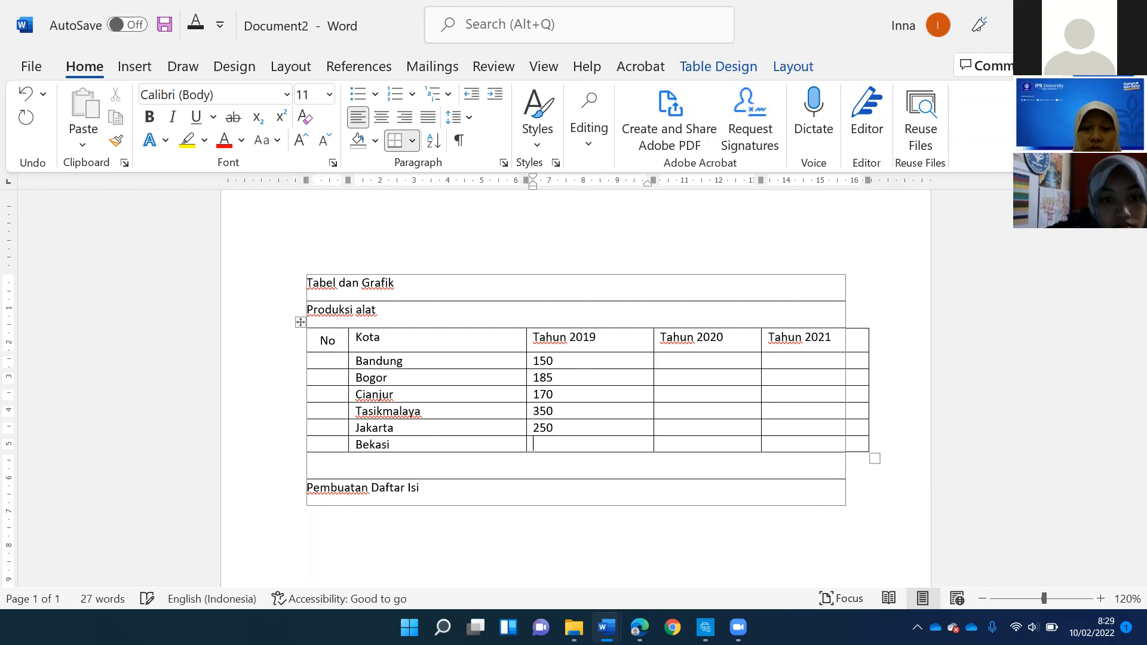
{"action": "type", "text": "560"}
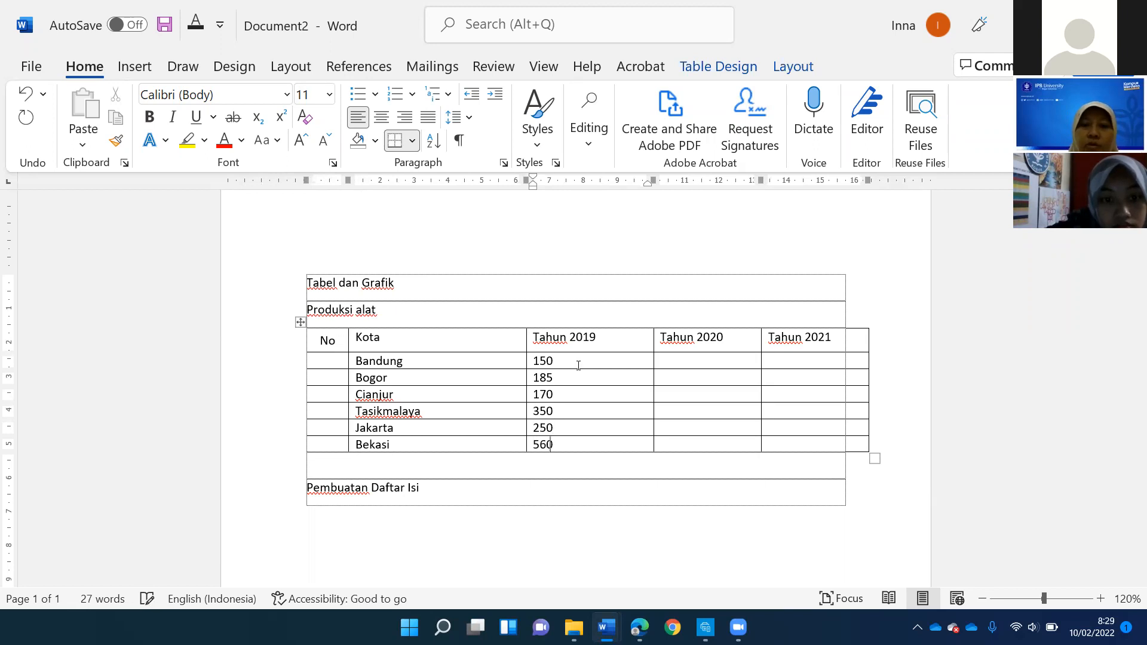
- Copy the six Tahun 2019 values into the Tahun 2020 and Tahun 2021 columns
{"action": "left_click_drag", "start_coordinate": [546, 362], "coordinate": [553, 445]}
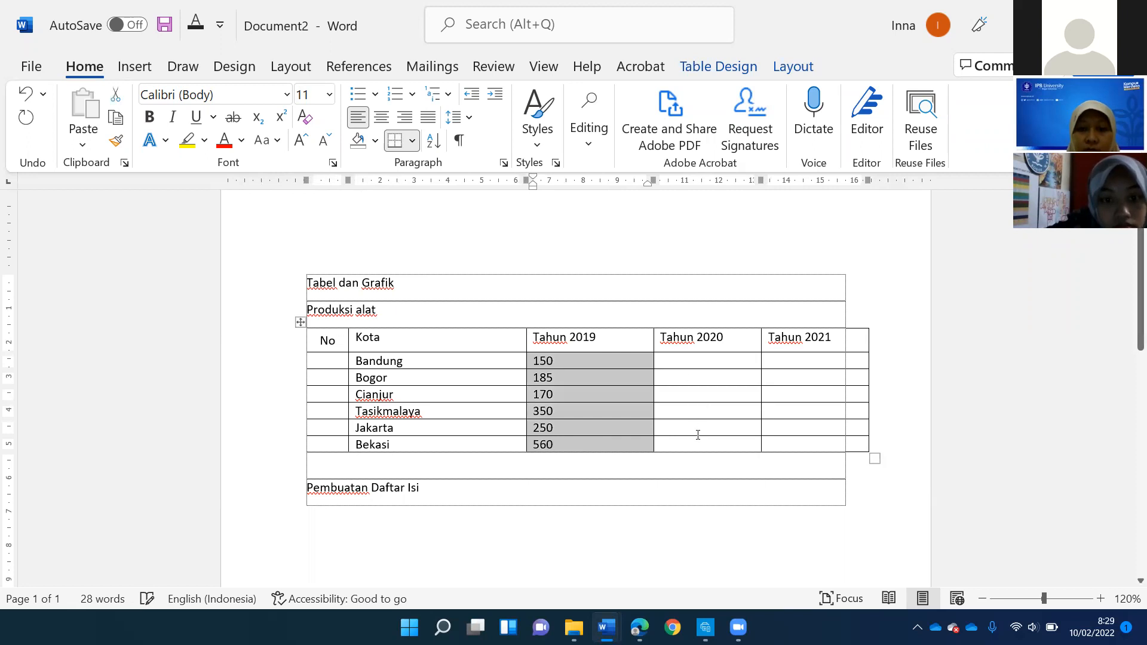
{"action": "key", "text": "ctrl+c"}
{"action": "left_click_drag", "start_coordinate": [693, 362], "coordinate": [698, 444]}
{"action": "key", "text": "ctrl+v"}
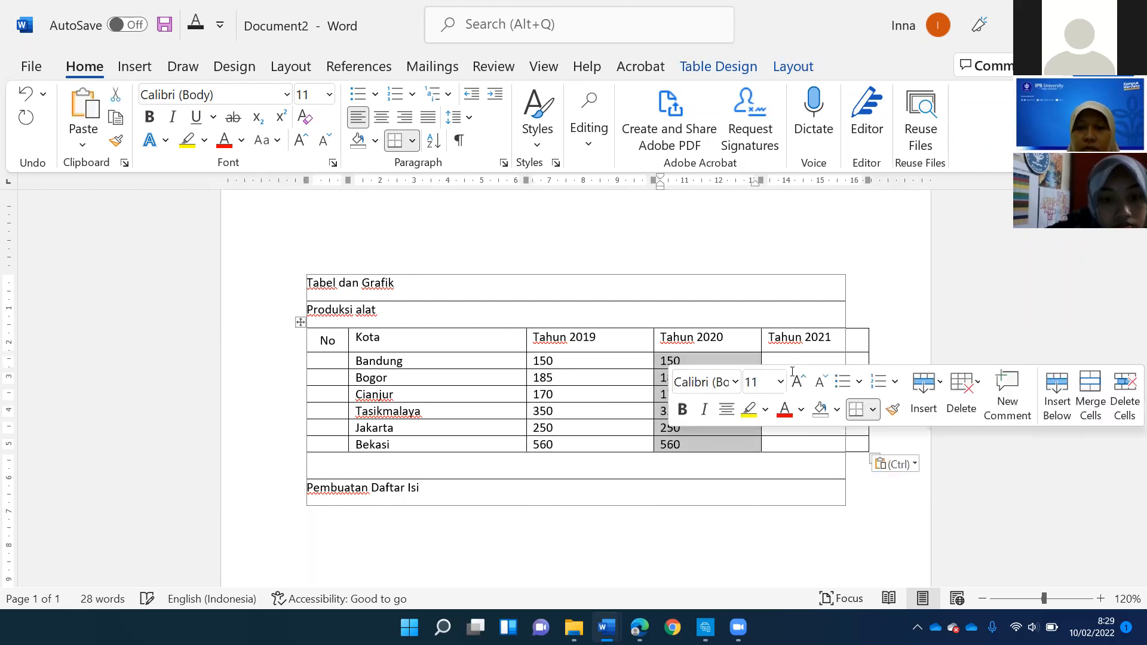
{"action": "left_click_drag", "start_coordinate": [777, 361], "coordinate": [809, 438]}
{"action": "key", "text": "ctrl+v"}
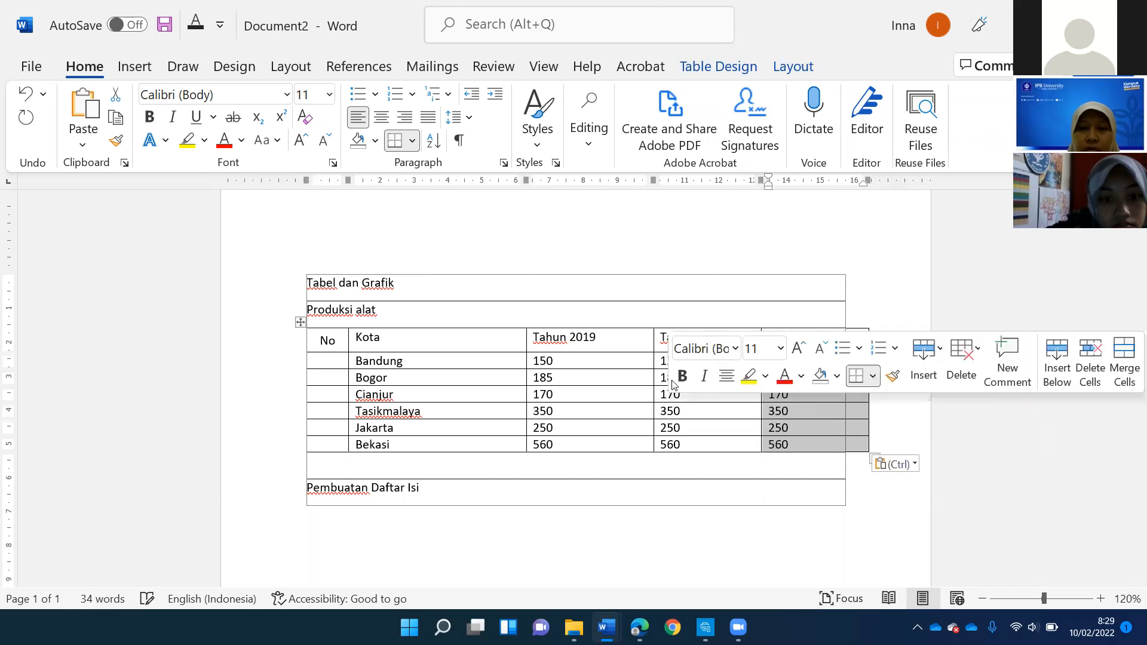
- Change the Tahun 2020 values to 180 for Cianjur and 240 for Jakarta
{"action": "left_click", "coordinate": [665, 395]}
{"action": "key", "text": "Delete"}
{"action": "type", "text": "8"}
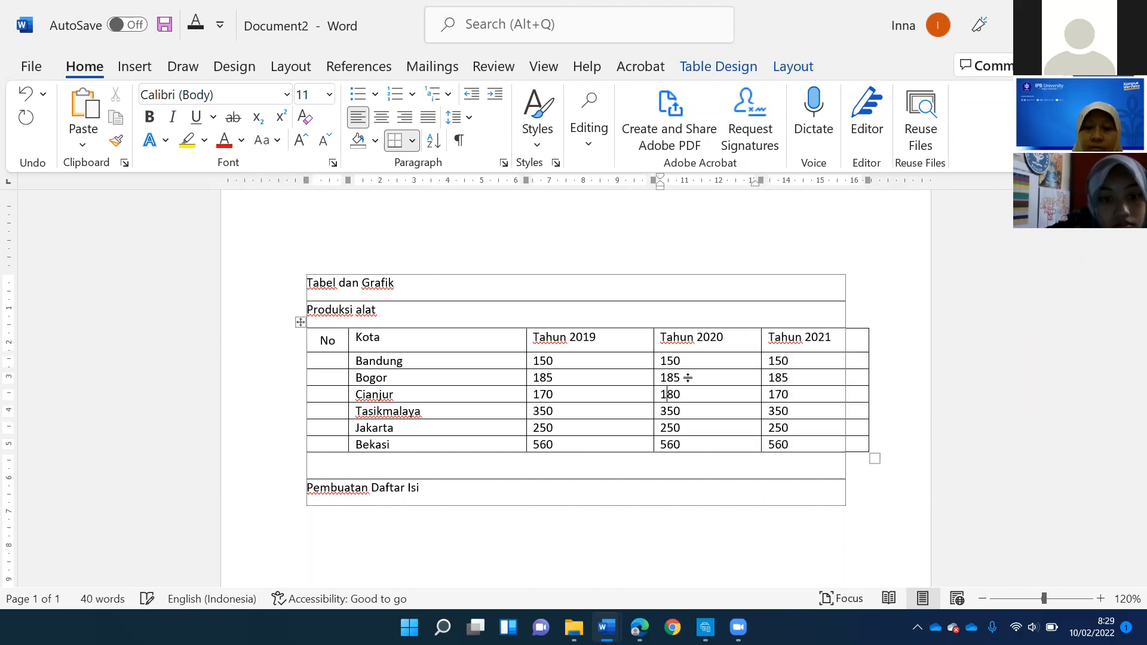
{"action": "left_click", "coordinate": [667, 428]}
{"action": "key", "text": "Delete"}
{"action": "type", "text": "4"}
- Change the Tahun 2021 values to 150 for Cianjur, 170 for Bandung and 500 for Bekasi, keeping Tasikmalaya at 350
{"action": "left_click", "coordinate": [784, 388]}
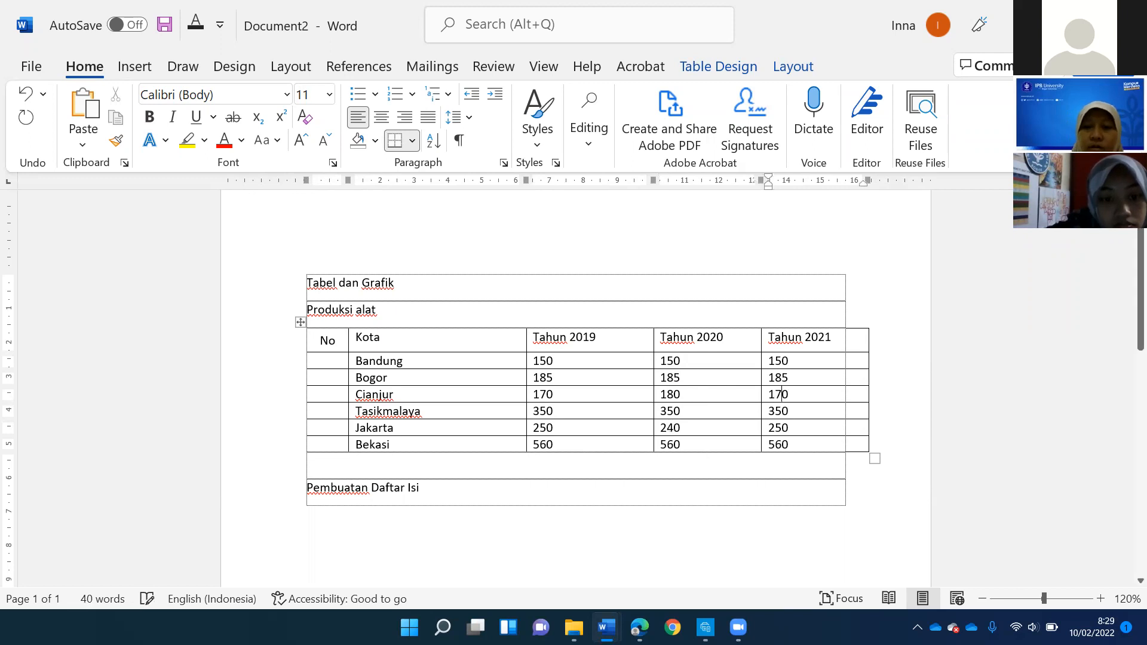
{"action": "key", "text": "BackSpace"}
{"action": "type", "text": "5"}
{"action": "key", "text": "BackSpace"}
{"action": "type", "text": "7"}
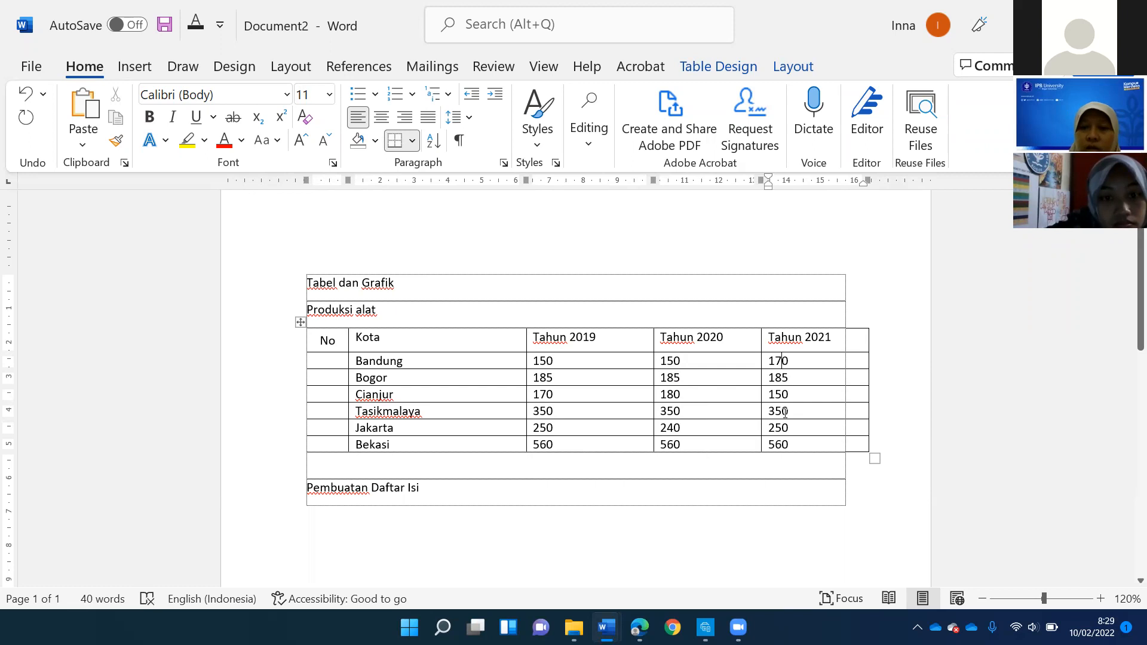
{"action": "key", "text": "BackSpace"}
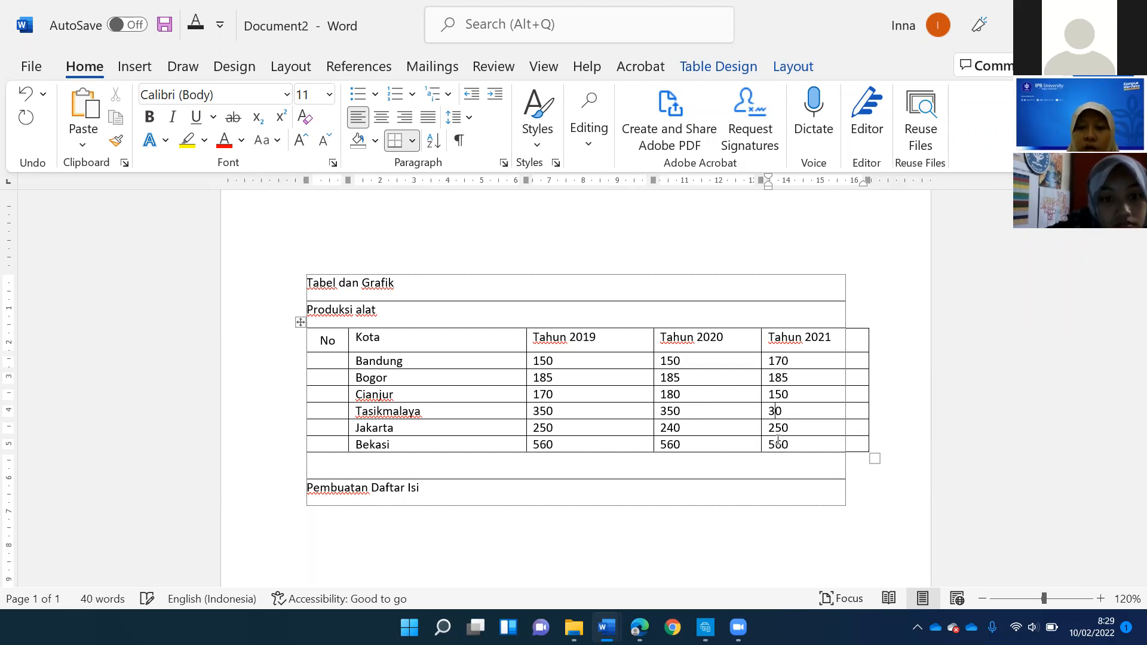
{"action": "type", "text": "5"}
{"action": "key", "text": "BackSpace"}
{"action": "type", "text": "0"}
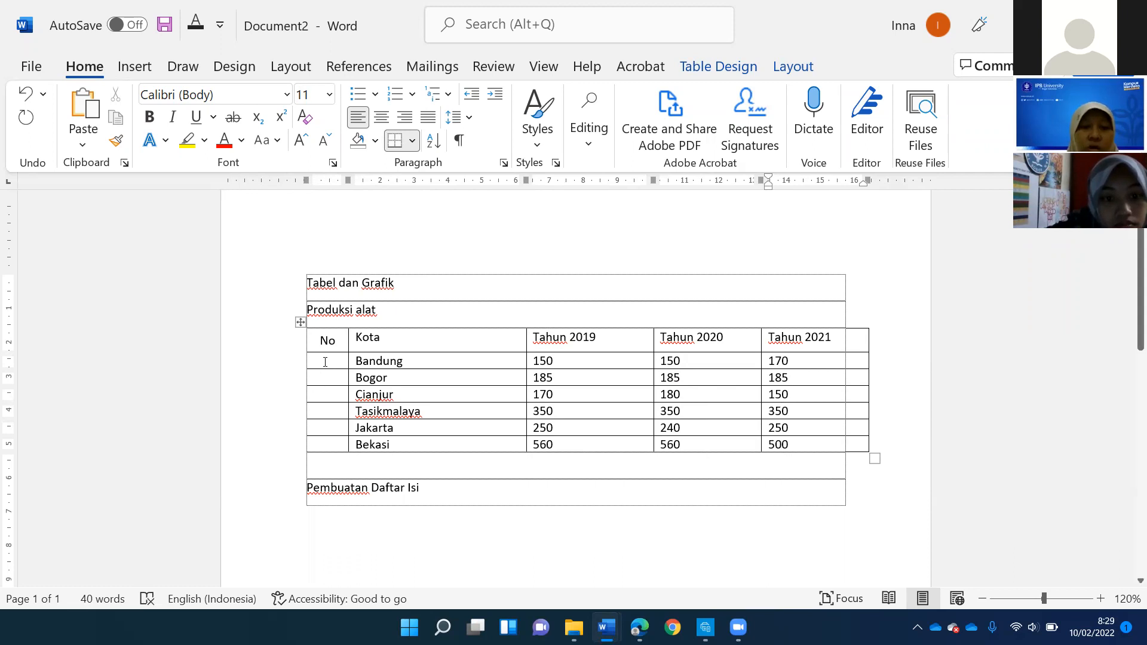
- Try numbering the Bandung and Bogor rows 1 and 2 by hand, and clear the numbers from the "No" column
{"action": "left_click_drag", "start_coordinate": [326, 377], "coordinate": [321, 362]}
{"action": "left_click", "coordinate": [322, 362]}
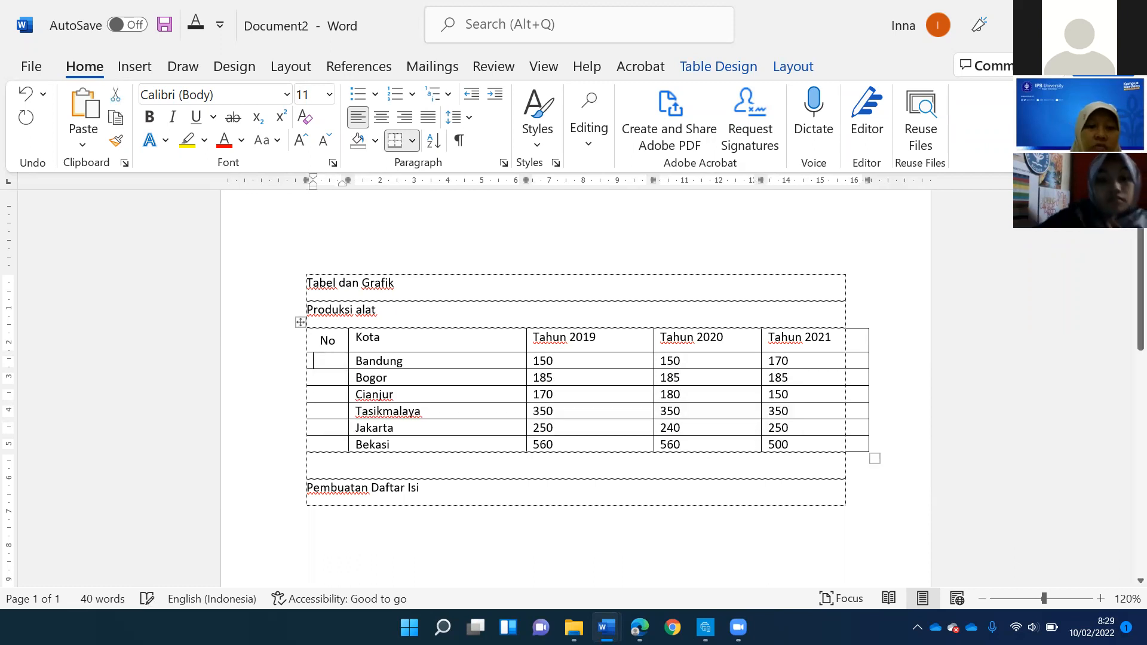
{"action": "type", "text": "1"}
{"action": "left_click", "coordinate": [320, 374]}
{"action": "type", "text": "2"}
{"action": "left_click_drag", "start_coordinate": [319, 374], "coordinate": [326, 441]}
{"action": "right_click", "coordinate": [320, 361]}
{"action": "key", "text": "Escape"}
{"action": "key", "text": "Delete"}
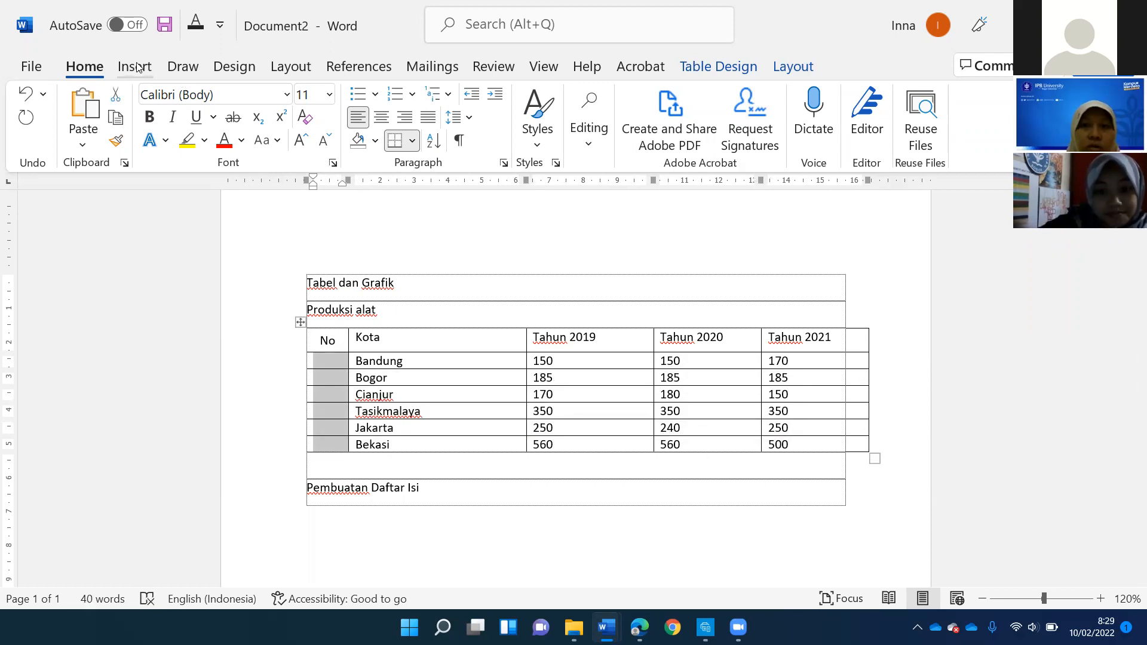
- Apply automatic numbering to the six city rows in the "No" column and shift the numbers closer to the column's left edge
{"action": "left_click", "coordinate": [138, 67]}
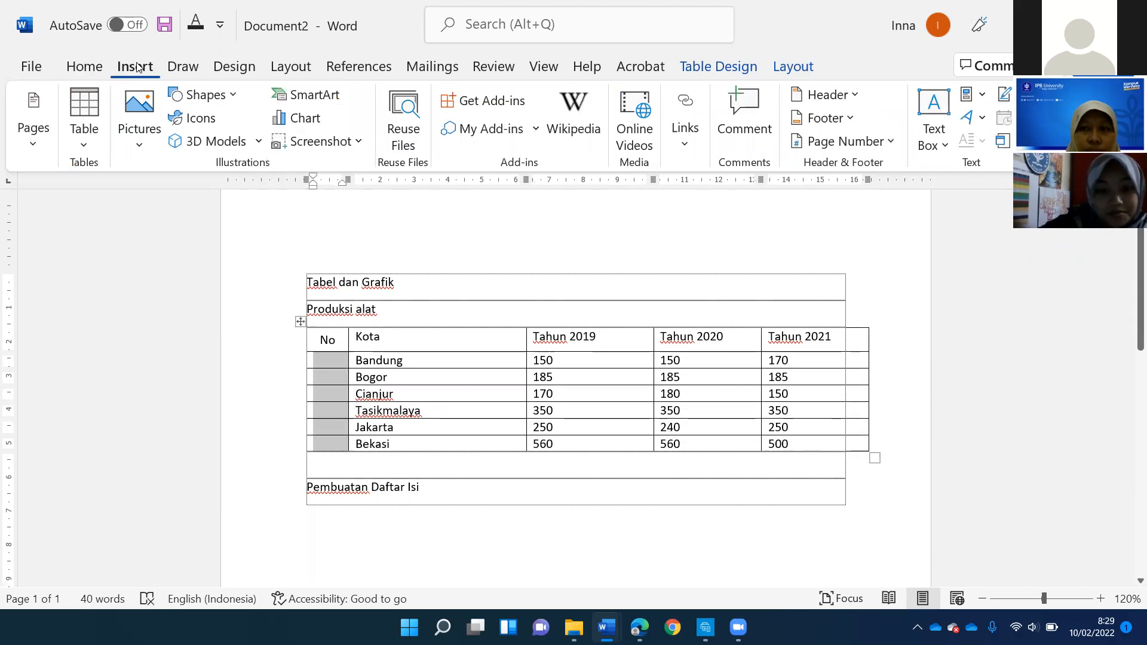
{"action": "left_click", "coordinate": [84, 65]}
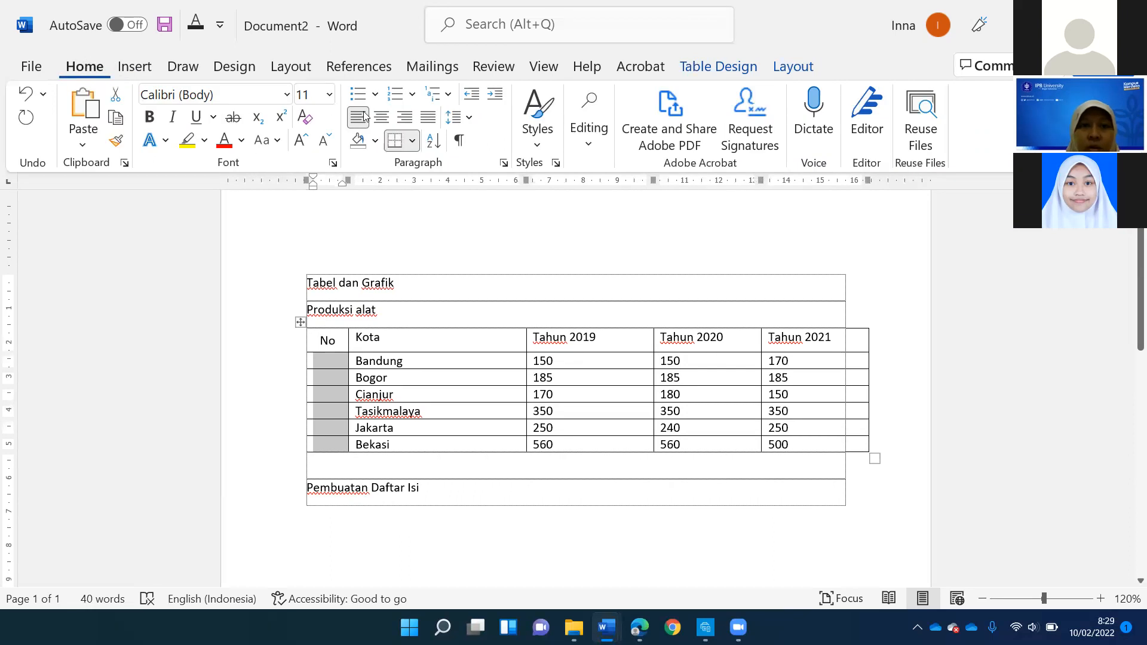
{"action": "left_click", "coordinate": [394, 96]}
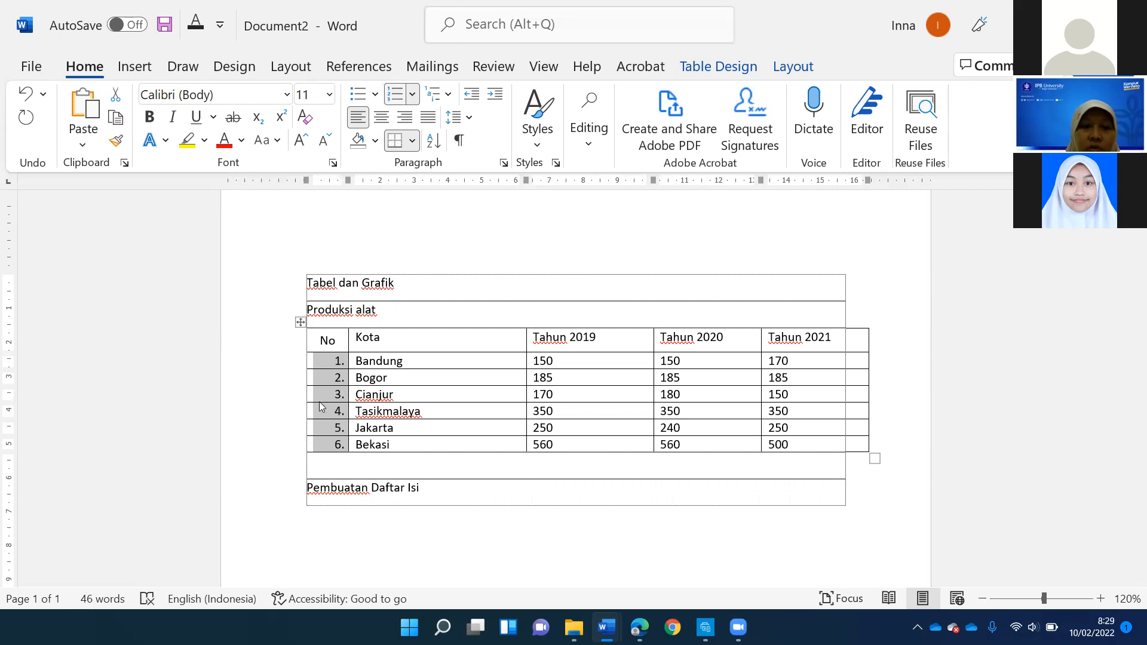
{"action": "left_click", "coordinate": [330, 366]}
{"action": "left_click_drag", "start_coordinate": [327, 364], "coordinate": [323, 364]}
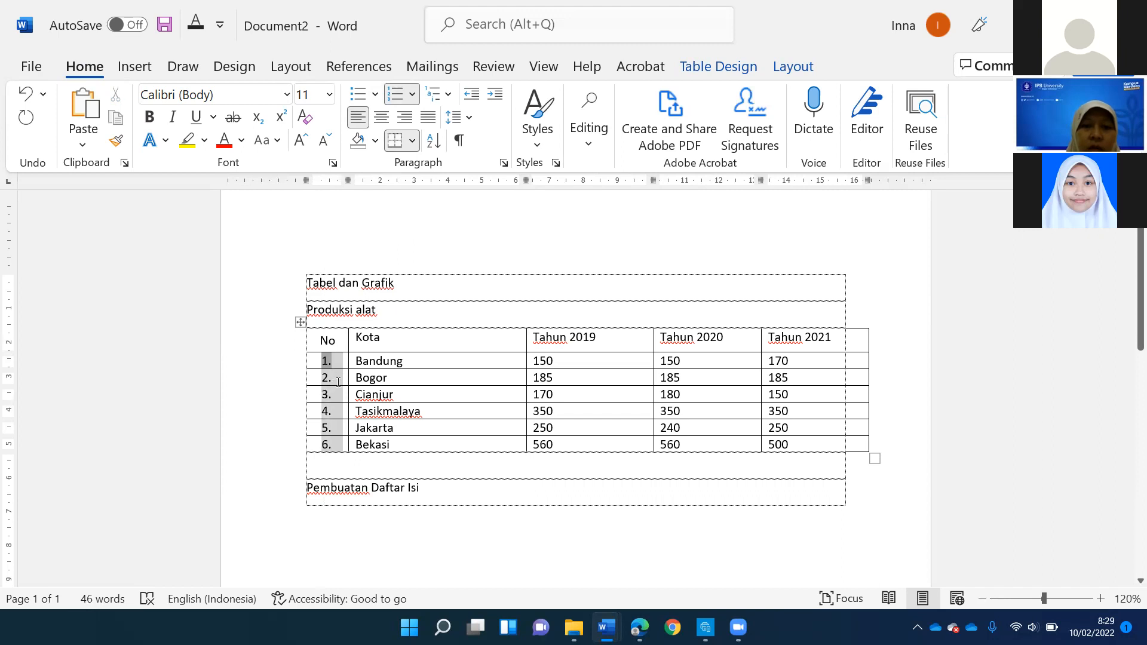
- Delete the Bogor row to test the automatic numbering, and undo the deletion
{"action": "left_click", "coordinate": [342, 377]}
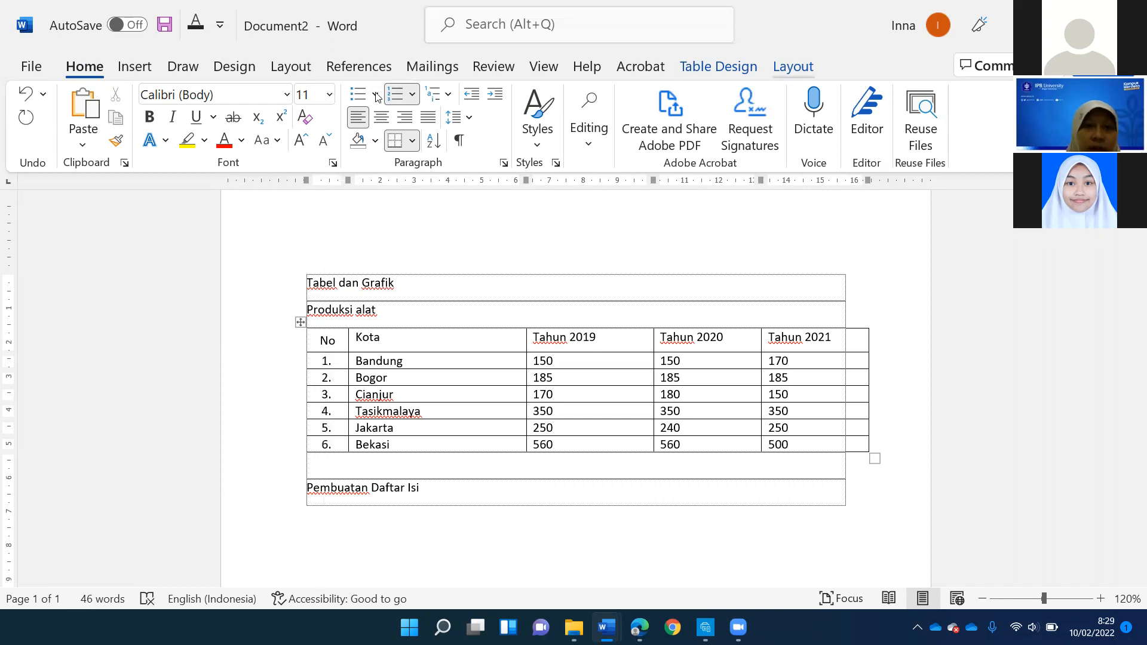
{"action": "left_click", "coordinate": [262, 147]}
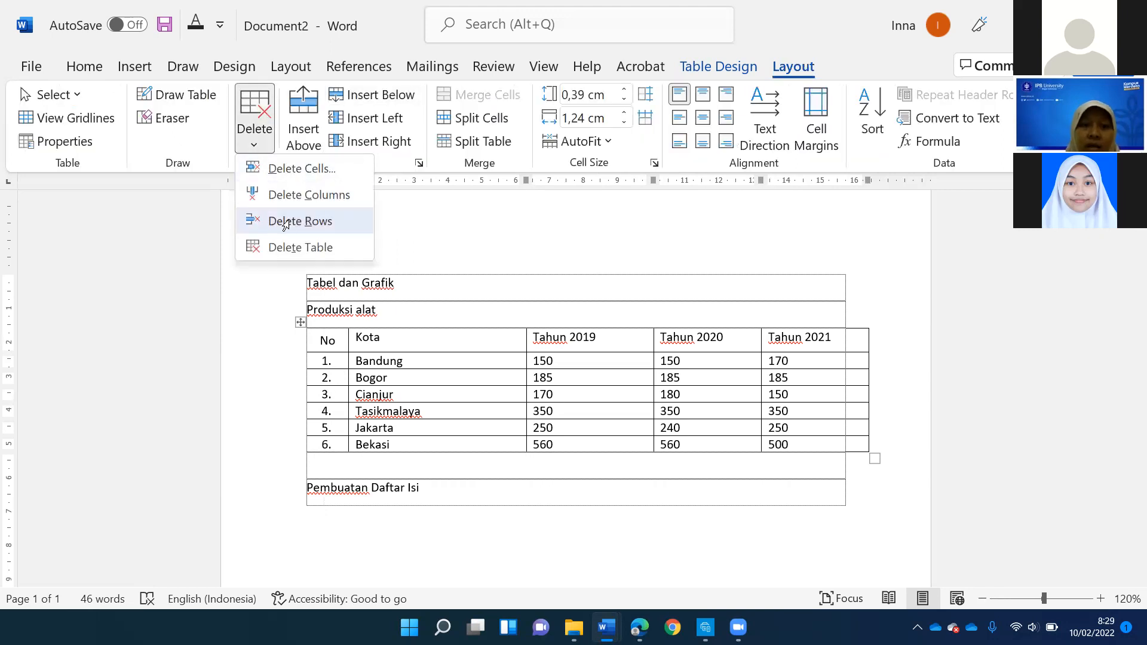
{"action": "left_click", "coordinate": [290, 222]}
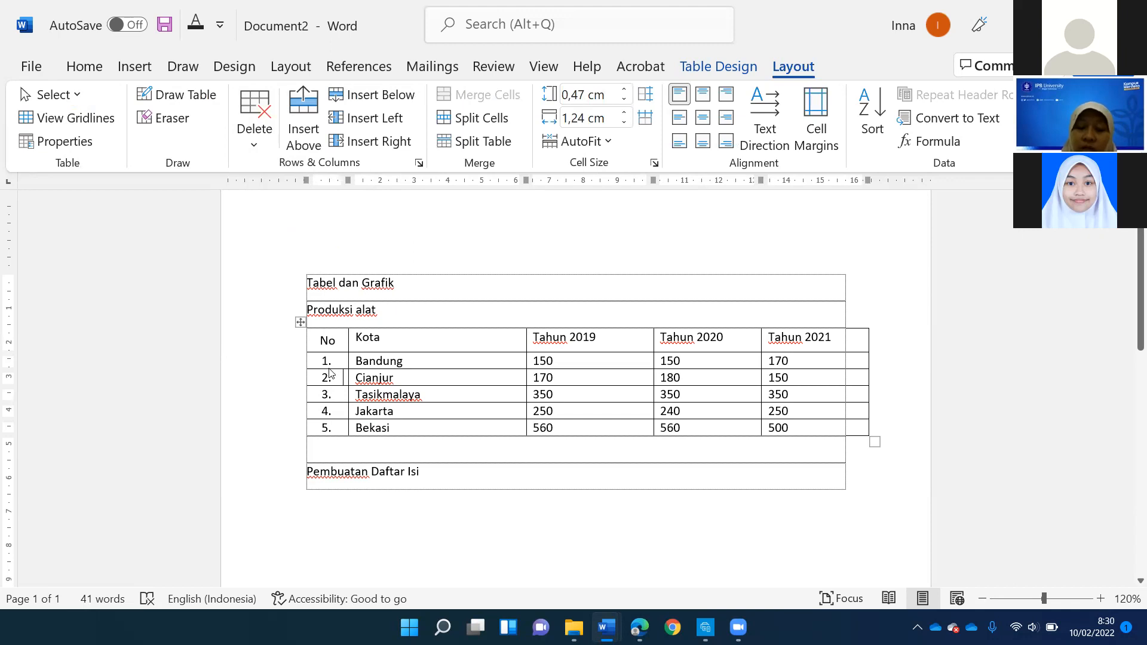
{"action": "key", "text": "ctrl+z"}
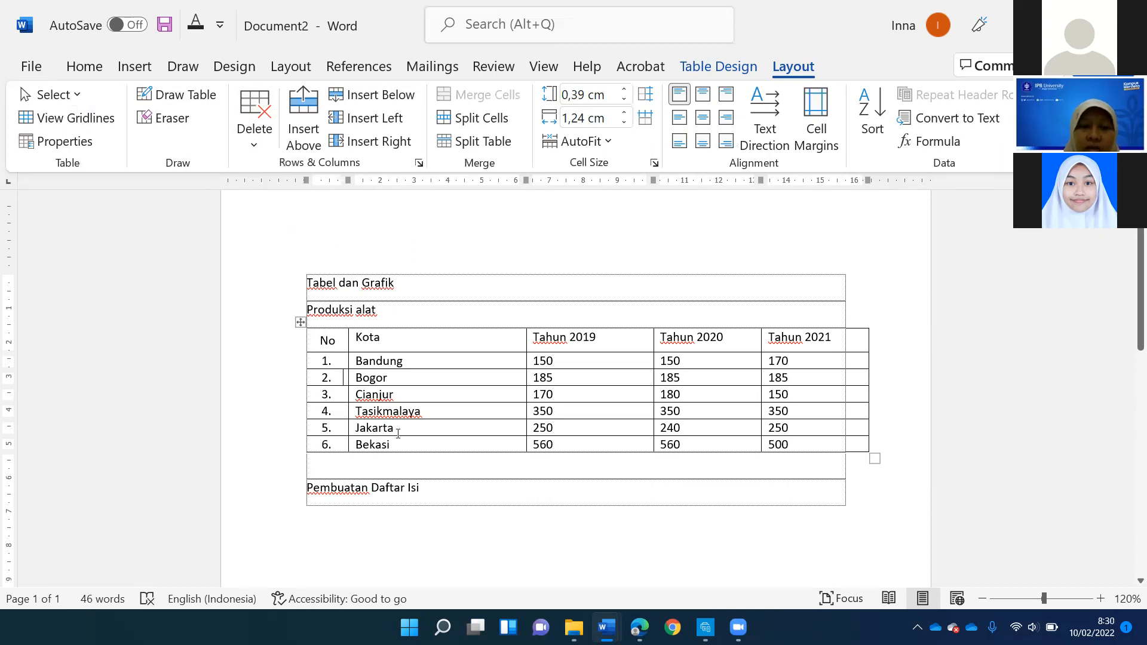
- Try sorting the table by "No" as text in ascending order, with a header row and no second sort key
{"action": "left_click", "coordinate": [329, 341]}
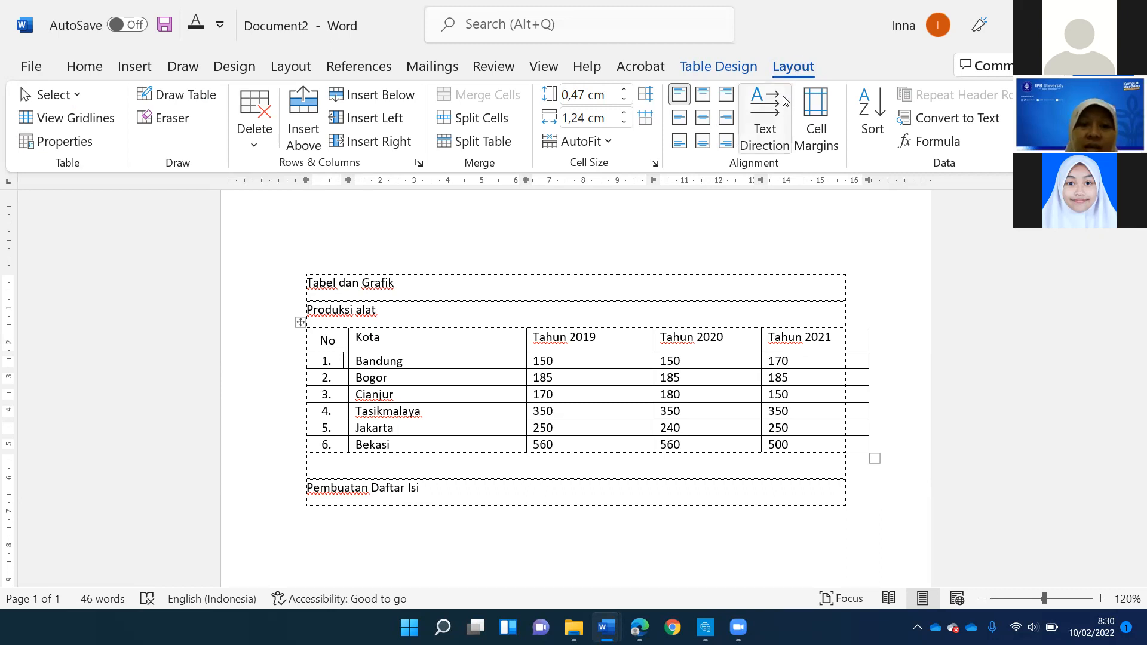
{"action": "left_click", "coordinate": [383, 338]}
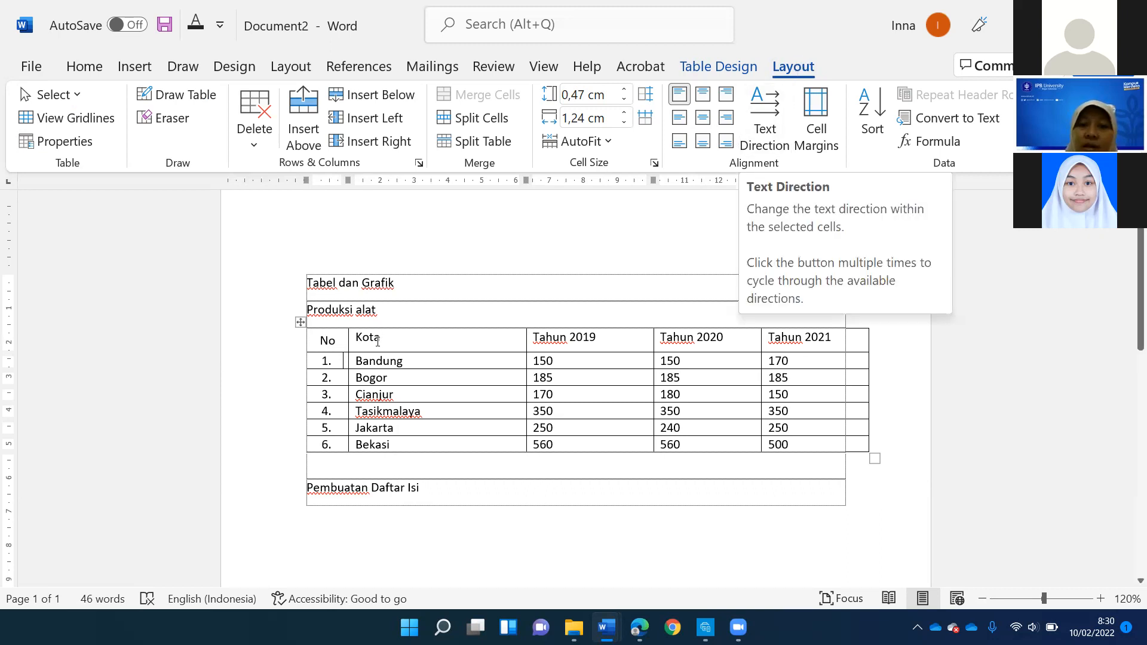
{"action": "left_click", "coordinate": [337, 346]}
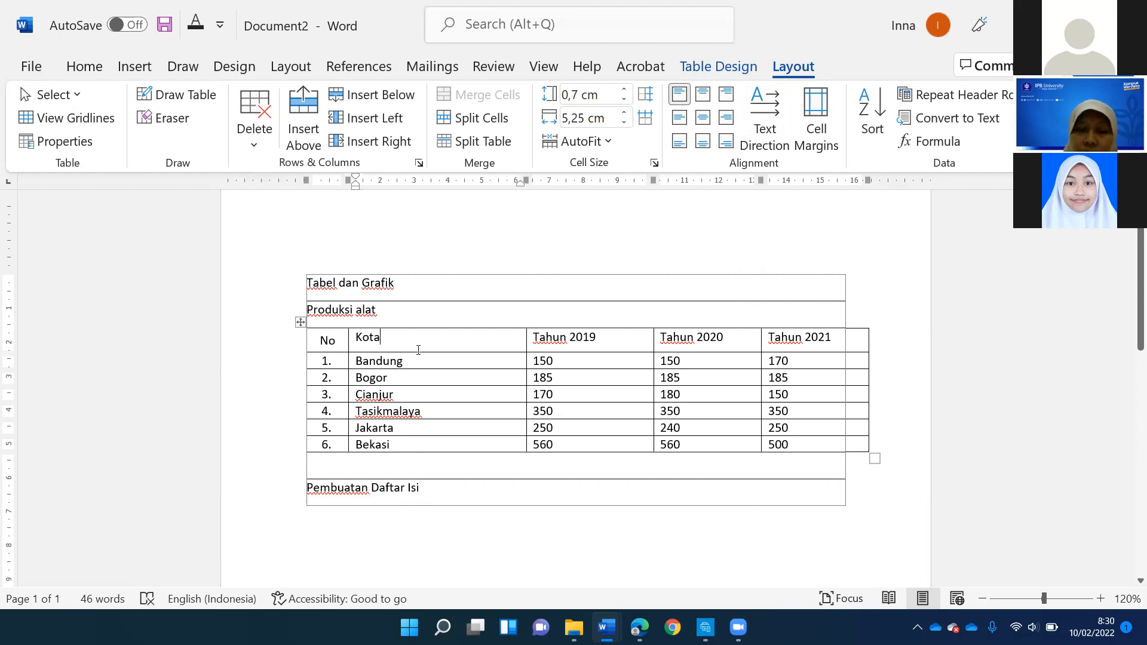
{"action": "left_click", "coordinate": [424, 341]}
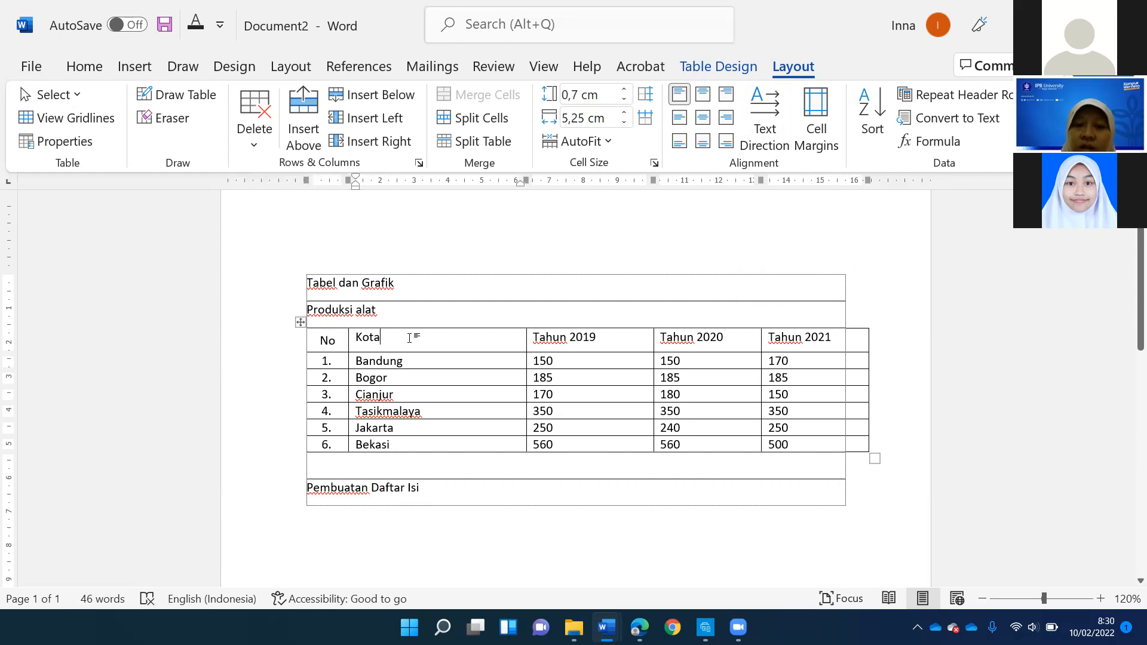
{"action": "left_click", "coordinate": [872, 113]}
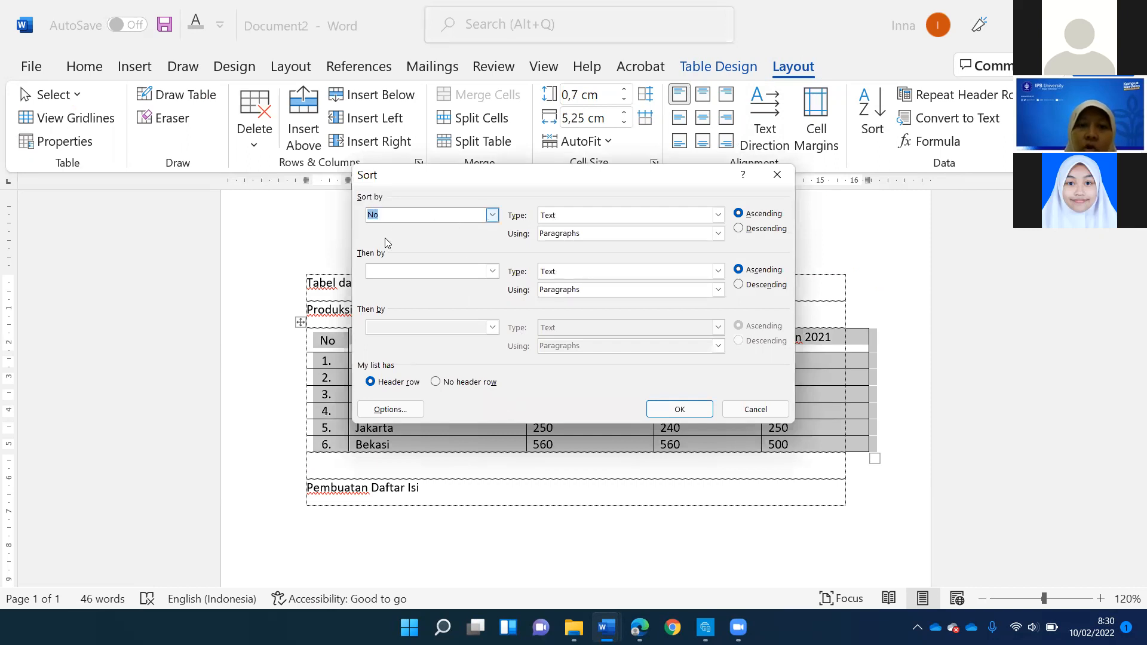
{"action": "left_click", "coordinate": [492, 271]}
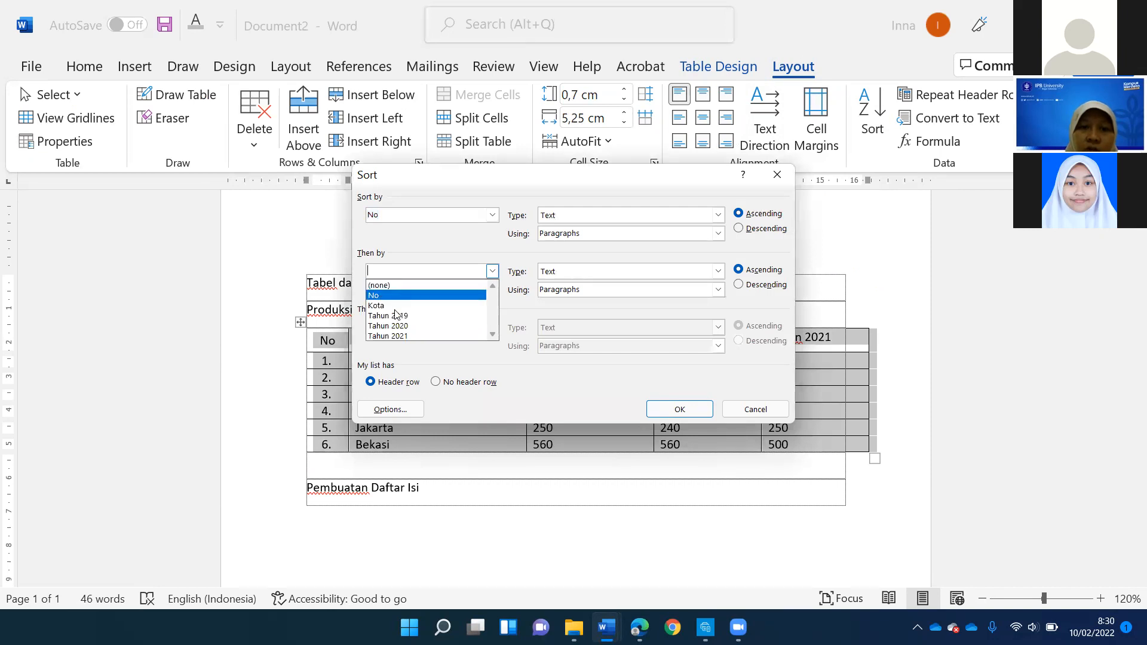
{"action": "left_click", "coordinate": [413, 236]}
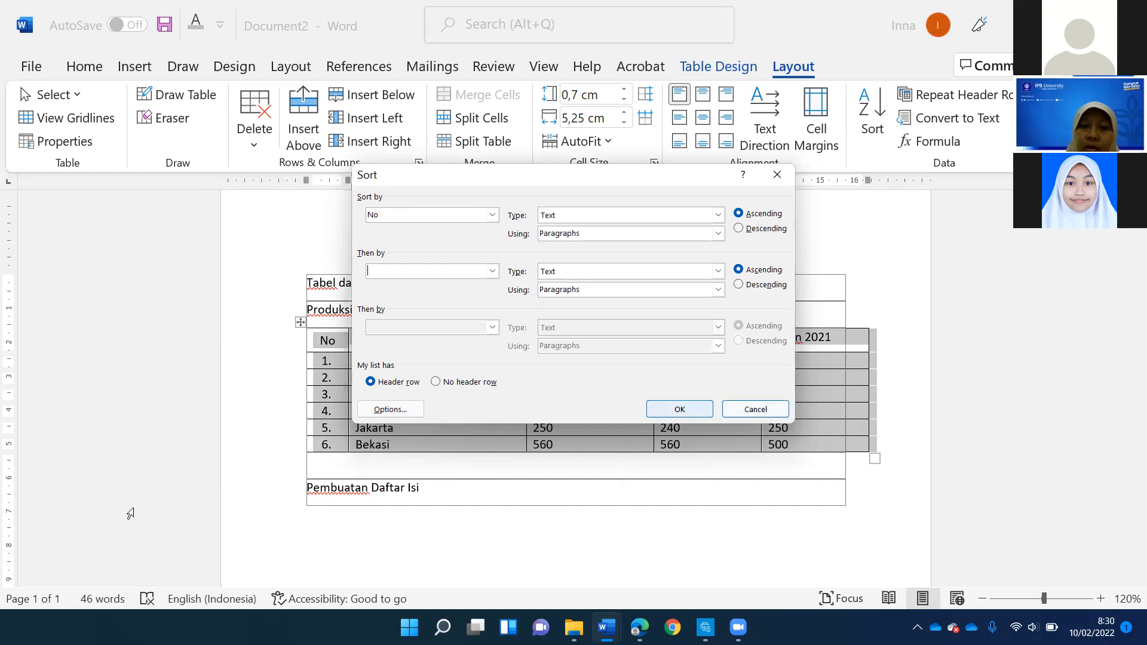
{"action": "key", "text": "Return"}
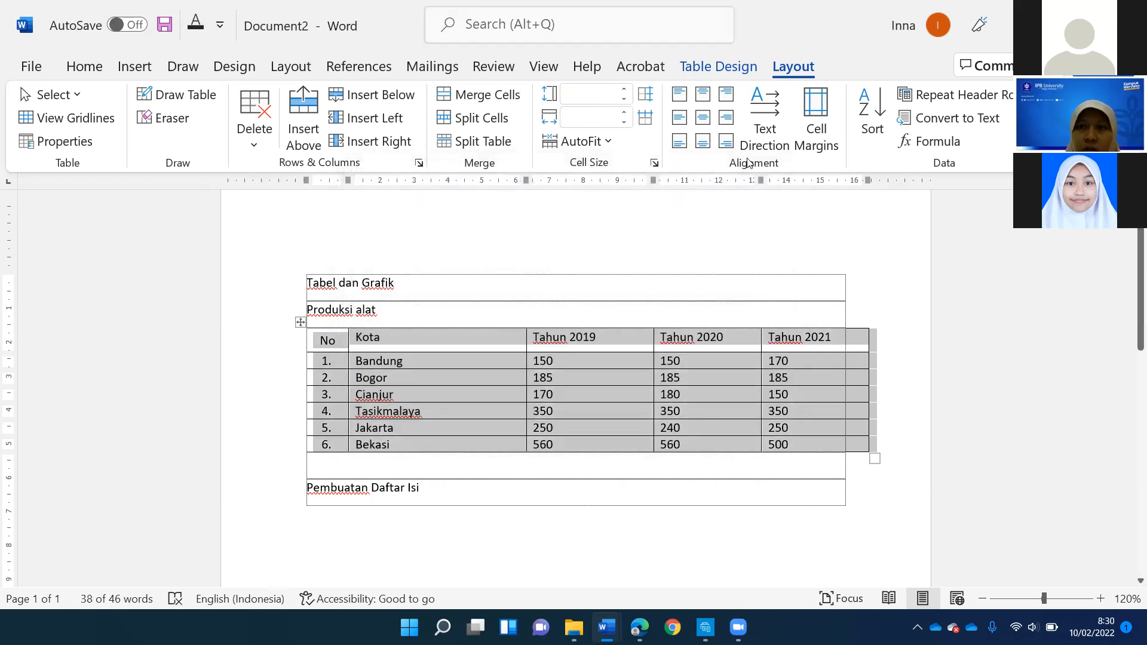
- Try sorting the table by "No" as text in descending order
{"action": "left_click", "coordinate": [401, 335]}
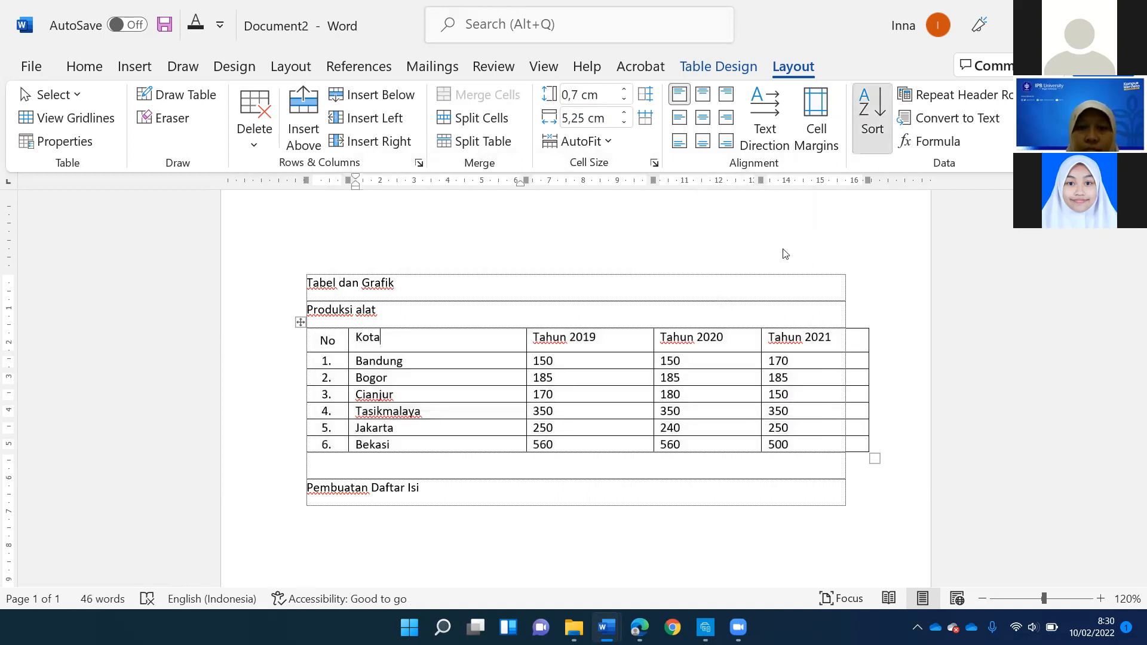
{"action": "left_click", "coordinate": [719, 215]}
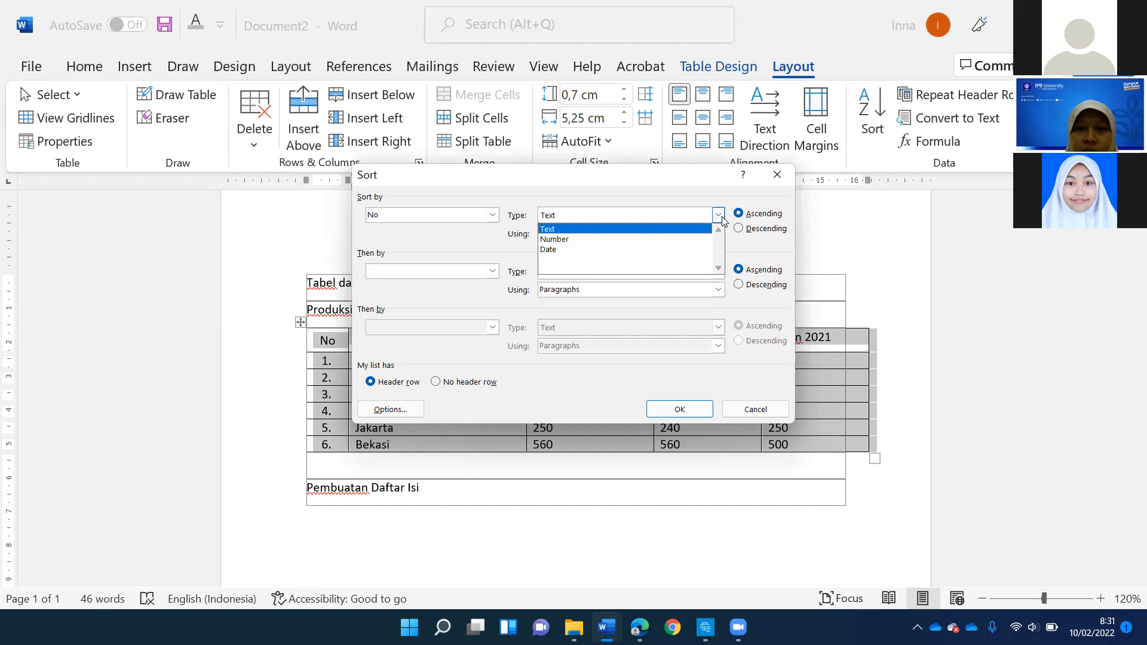
{"action": "left_click", "coordinate": [719, 216]}
{"action": "left_click", "coordinate": [719, 234]}
{"action": "left_click", "coordinate": [719, 234]}
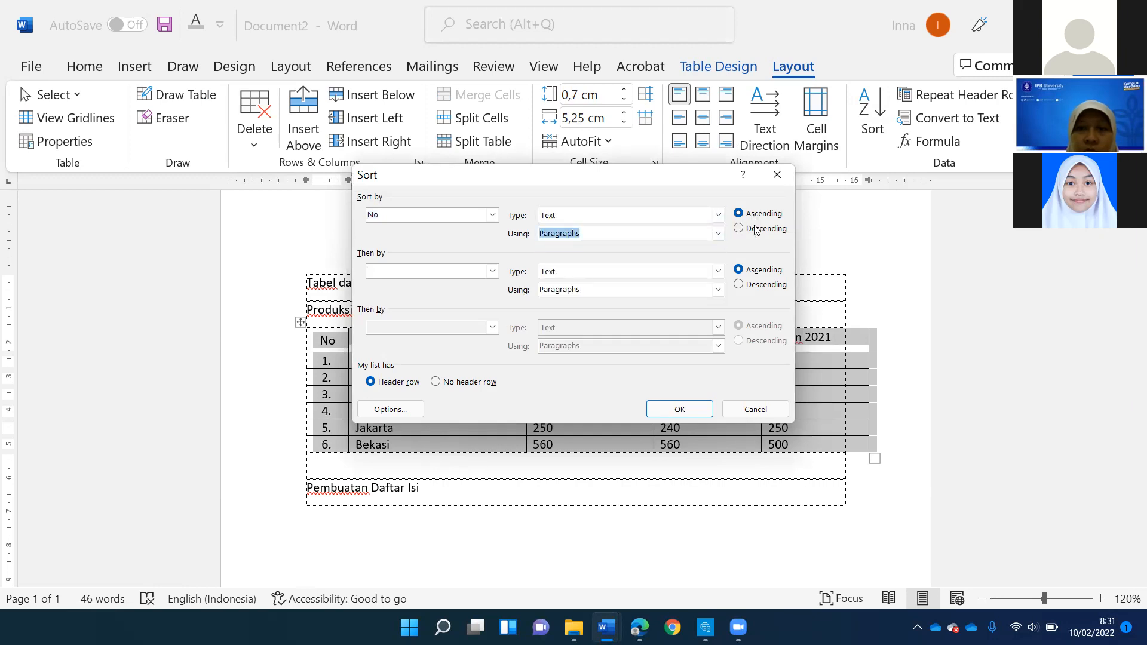
{"action": "left_click", "coordinate": [758, 229]}
{"action": "left_click", "coordinate": [759, 214]}
{"action": "left_click", "coordinate": [758, 229]}
{"action": "left_click", "coordinate": [680, 409]}
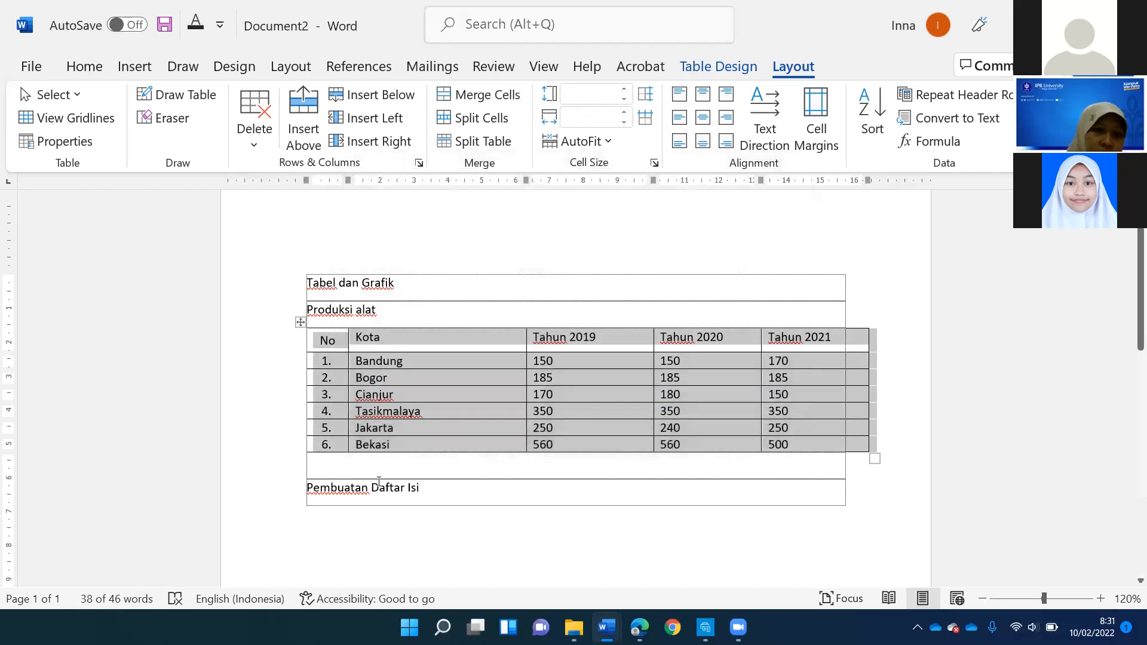
- Sort the table rows by "Kota" as text in ascending order, keeping the header row in place
{"action": "left_click", "coordinate": [380, 338]}
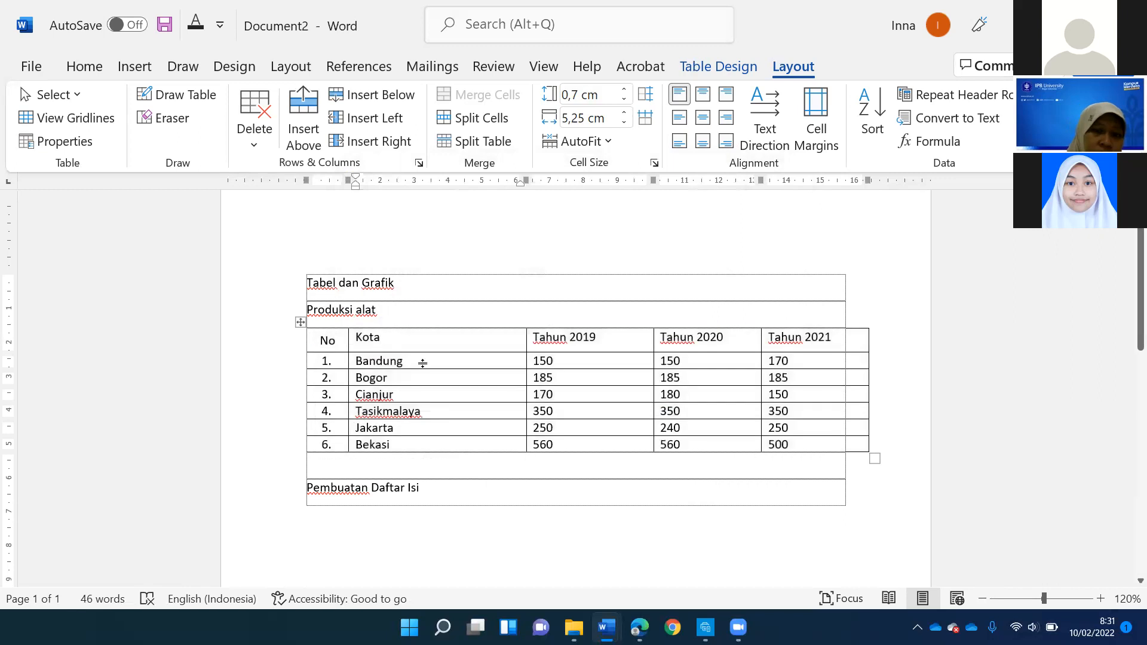
{"action": "left_click", "coordinate": [364, 365]}
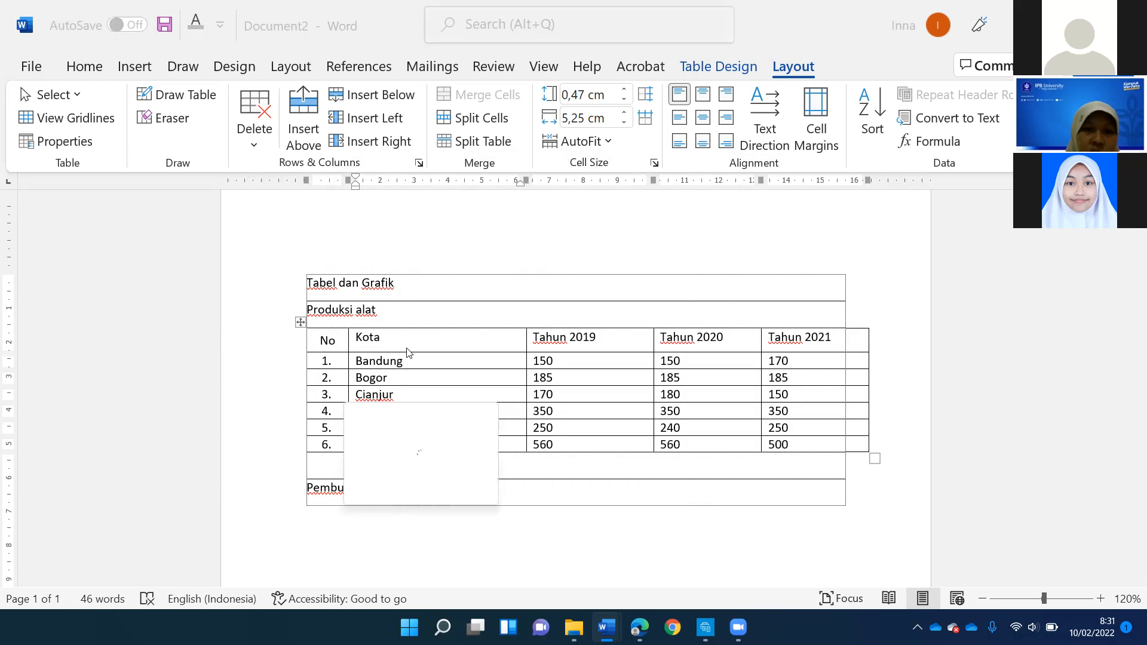
{"action": "left_click", "coordinate": [380, 338]}
{"action": "left_click", "coordinate": [326, 337]}
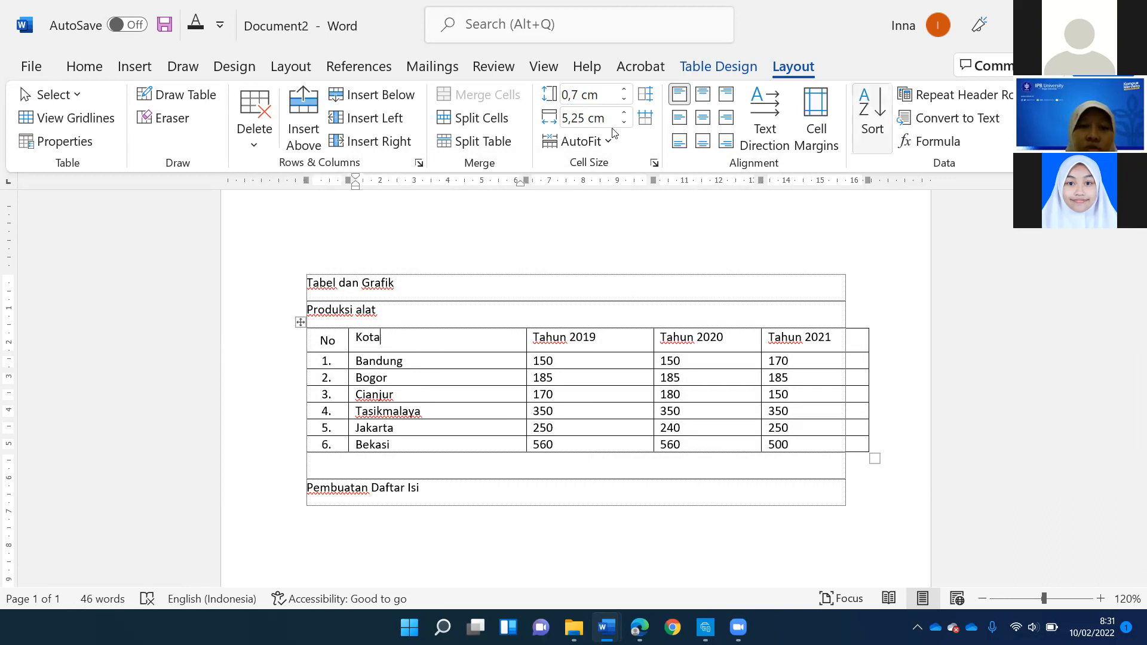
{"action": "left_click", "coordinate": [871, 105]}
{"action": "left_click", "coordinate": [493, 213]}
{"action": "left_click", "coordinate": [387, 239]}
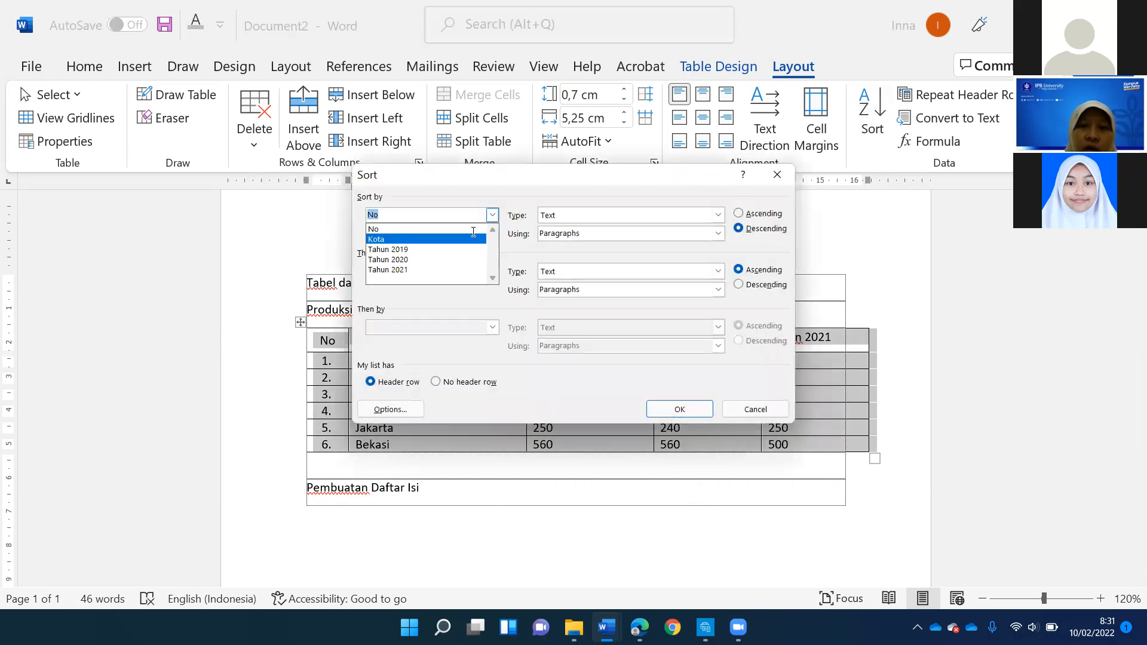
{"action": "left_click", "coordinate": [758, 214]}
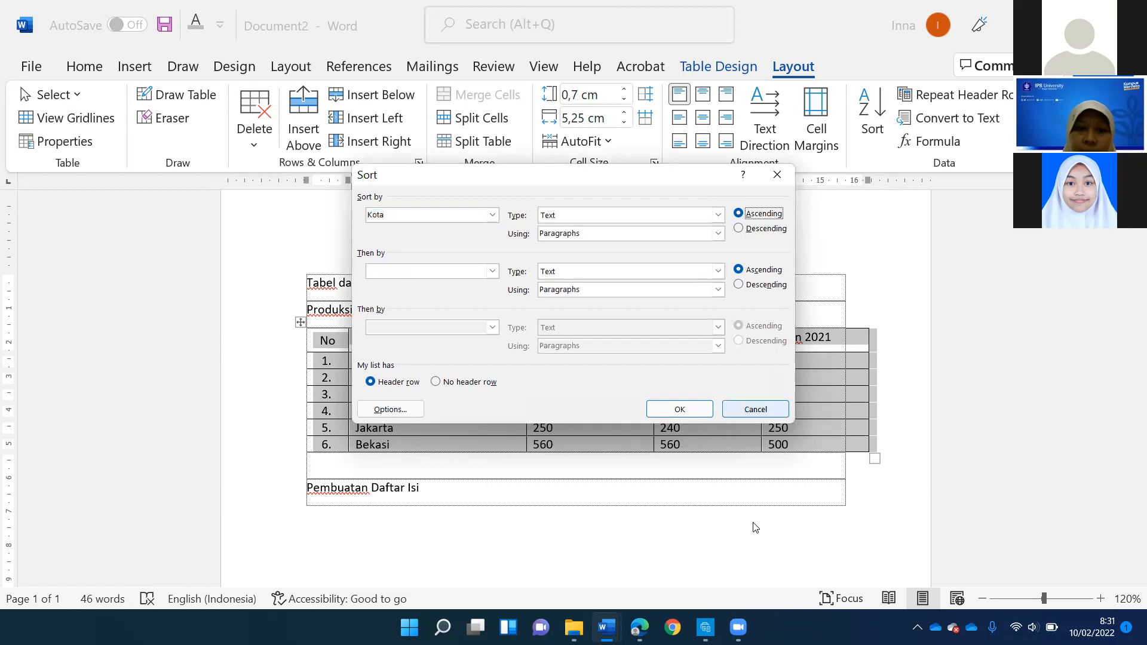
{"action": "left_click", "coordinate": [678, 411]}
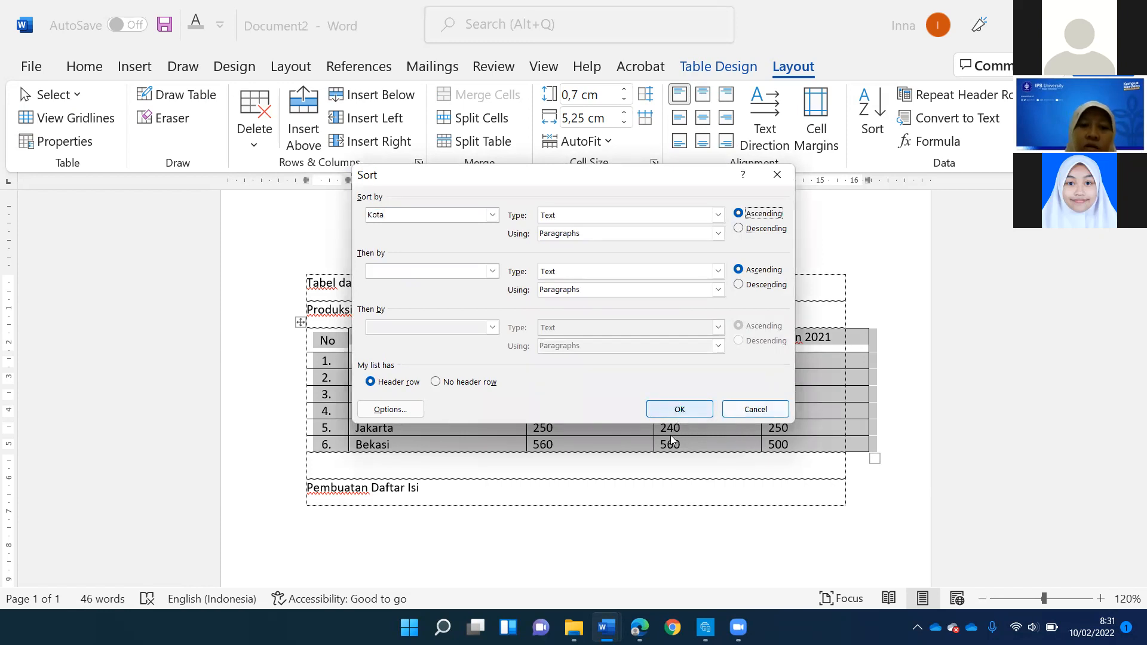
{"action": "key", "text": "Return"}
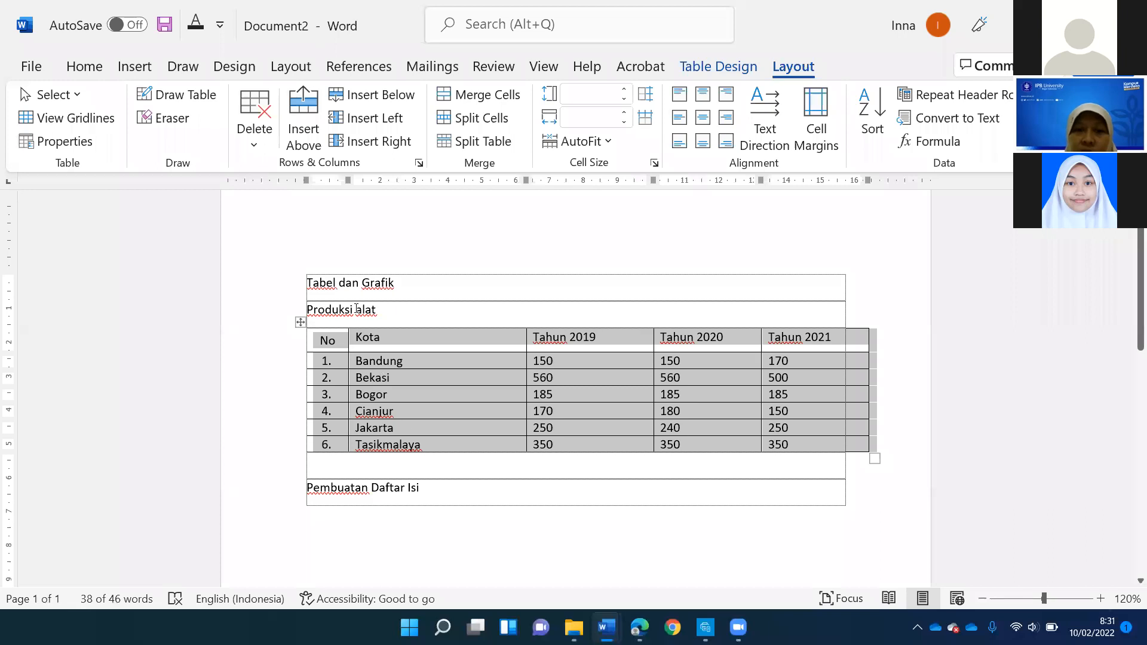
- Review the sorted table's header row and the automatic numbering in the "No" column
{"action": "left_click", "coordinate": [361, 339]}
{"action": "left_click_drag", "start_coordinate": [328, 341], "coordinate": [838, 347]}
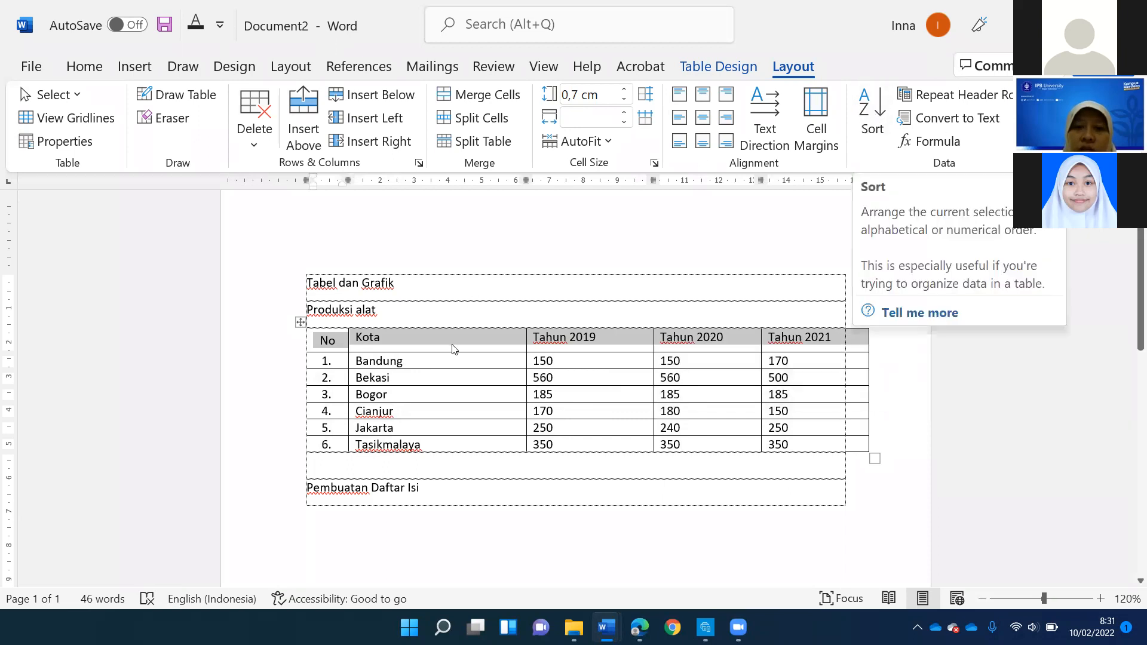
{"action": "left_click", "coordinate": [486, 350]}
{"action": "left_click_drag", "start_coordinate": [486, 351], "coordinate": [708, 340]}
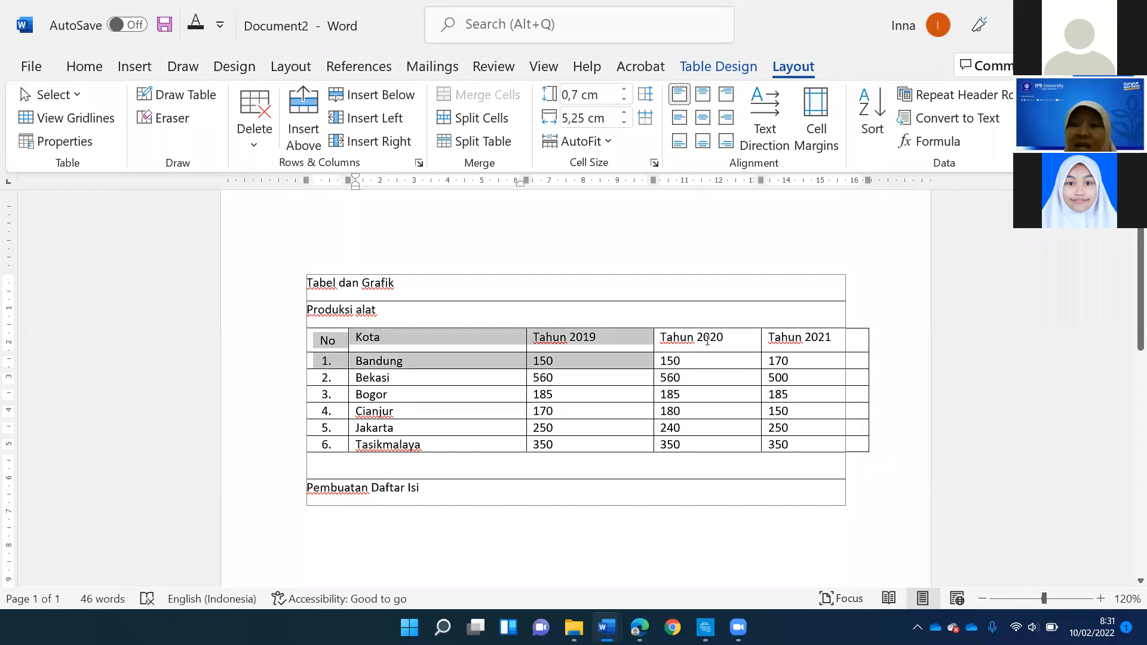
{"action": "left_click_drag", "start_coordinate": [793, 337], "coordinate": [795, 339]}
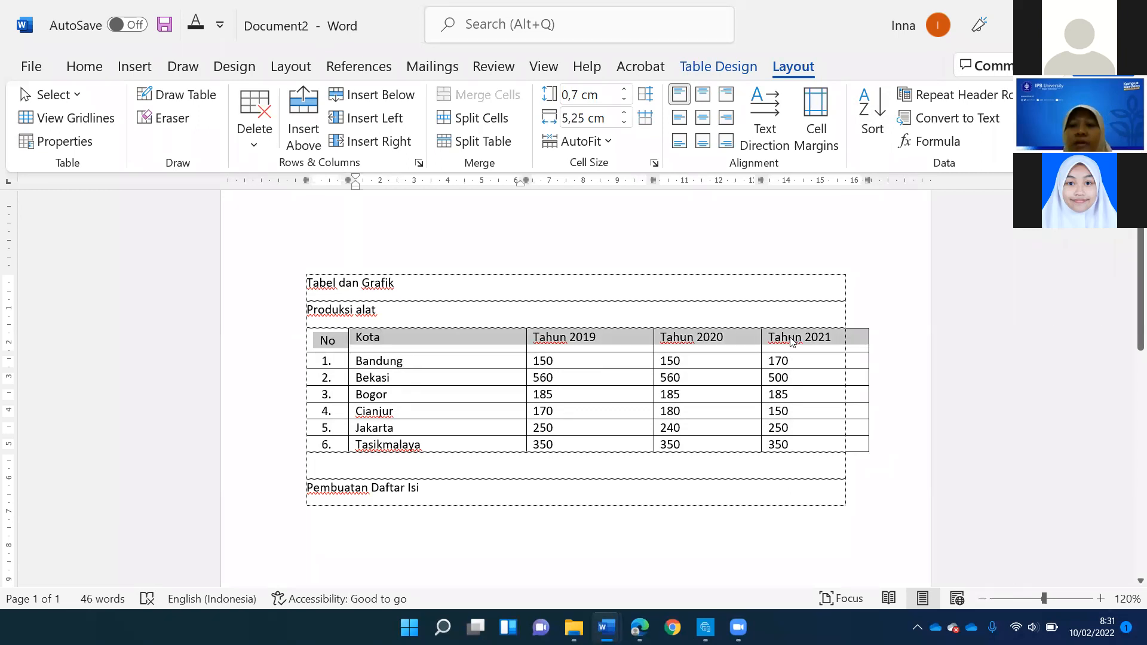
{"action": "left_click", "coordinate": [578, 336]}
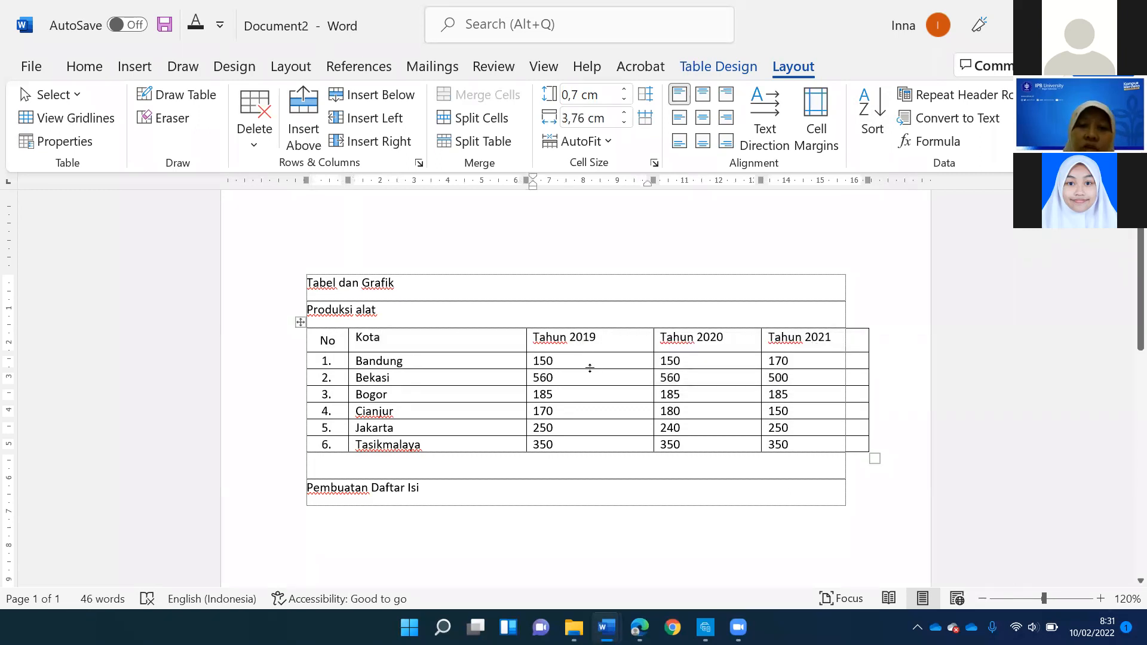
{"action": "left_click", "coordinate": [323, 394]}
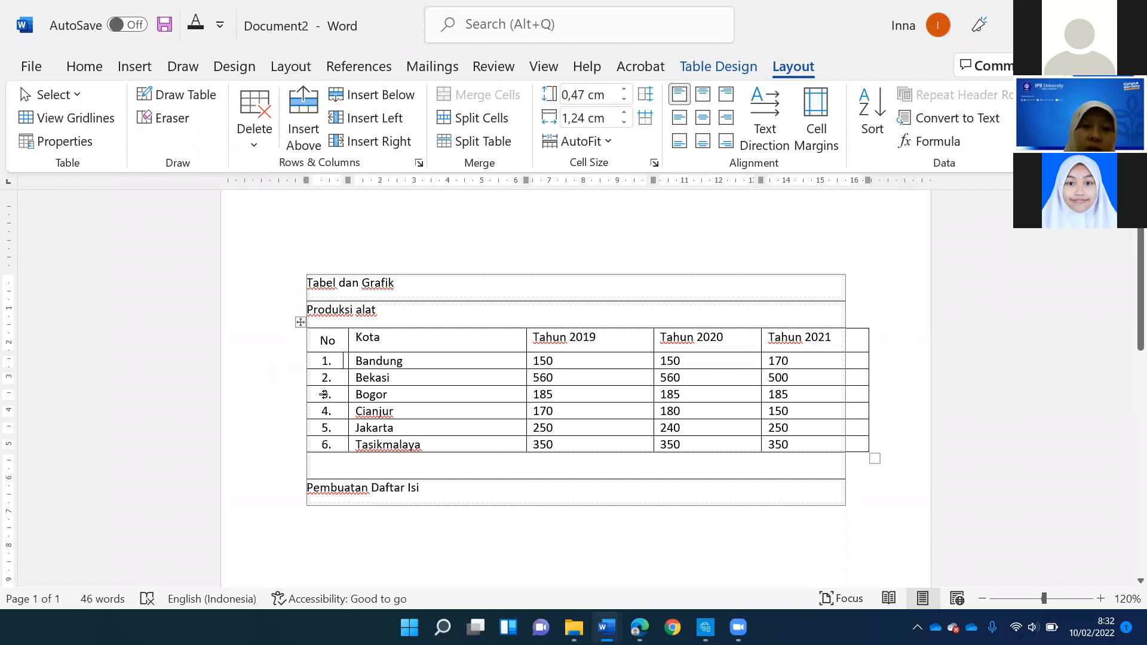
{"action": "left_click", "coordinate": [323, 428]}
{"action": "left_click", "coordinate": [319, 392]}
{"action": "left_click", "coordinate": [326, 364]}
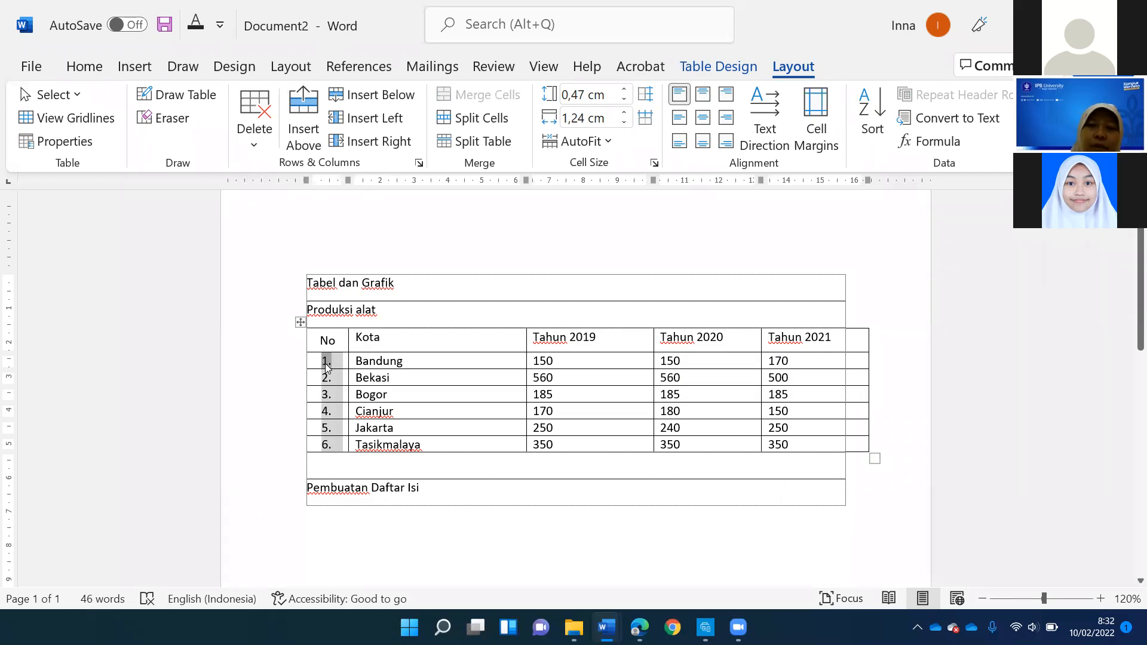
{"action": "left_click", "coordinate": [374, 339]}
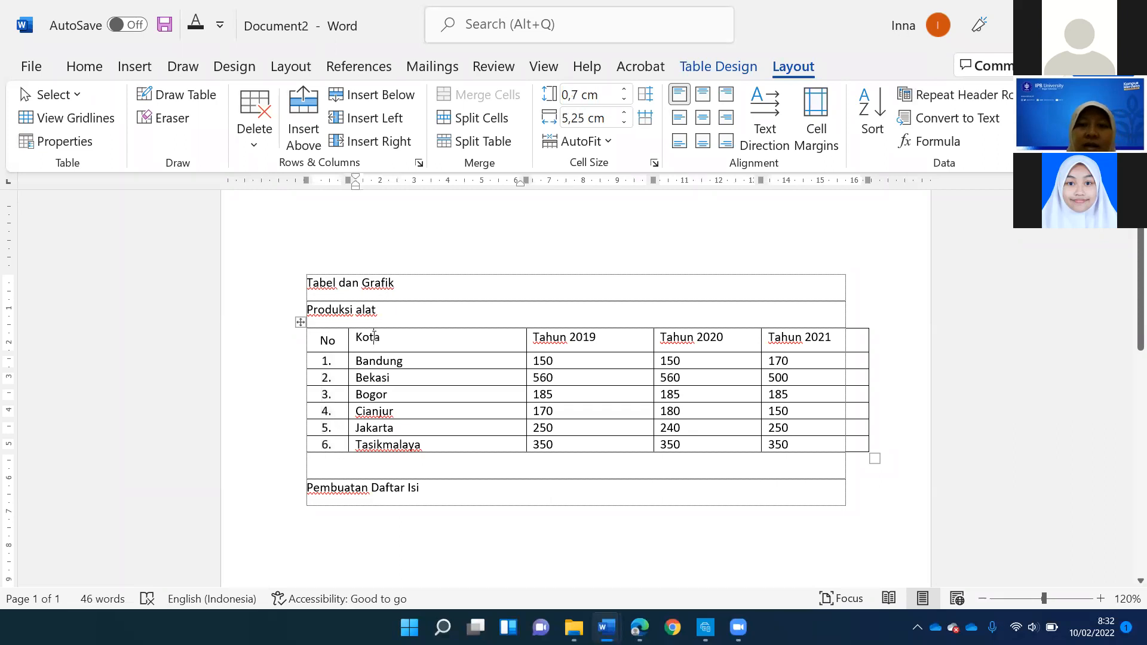
{"action": "left_click", "coordinate": [385, 313]}
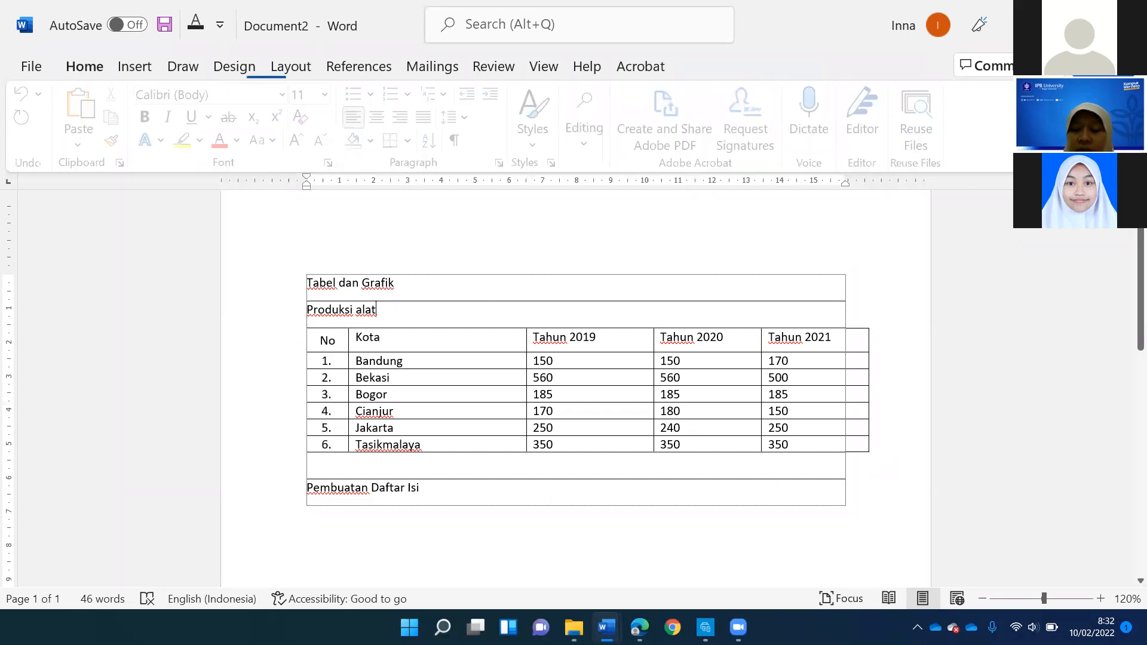
- Insert blank lines between the "Produksi alat" title and the table
{"action": "key", "text": "Return"}
{"action": "key", "text": "Return"}
{"action": "key", "text": "Return"}
{"action": "scroll", "coordinate": [385, 314], "scroll_direction": "down", "scroll_amount": 3}
{"action": "scroll", "coordinate": [384, 315], "scroll_direction": "down", "scroll_amount": 5}
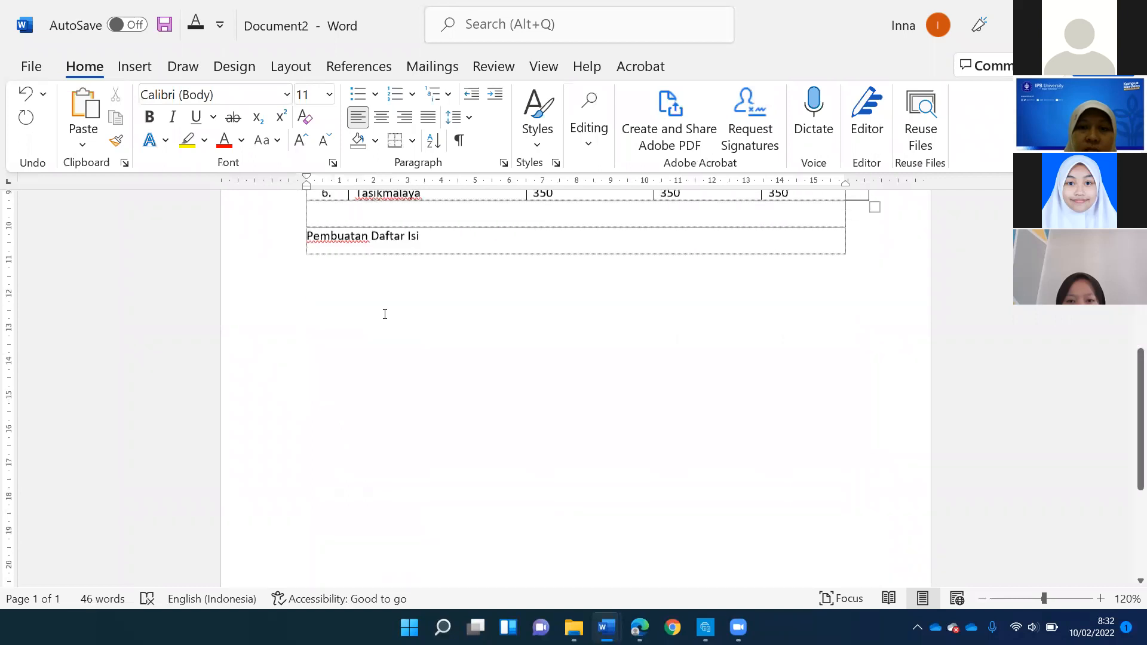
{"action": "scroll", "coordinate": [384, 315], "scroll_direction": "up", "scroll_amount": 3}
- Set the table's header row, starting with "No" and "Kota", to repeat on every page
{"action": "left_click", "coordinate": [373, 247]}
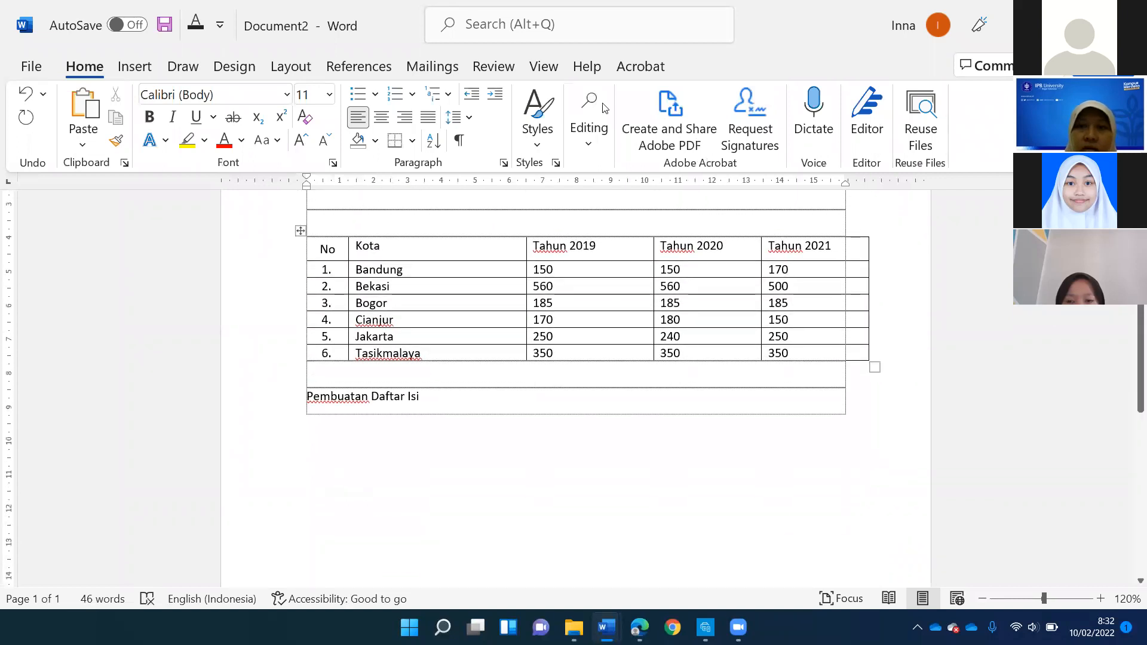
{"action": "left_click", "coordinate": [790, 67]}
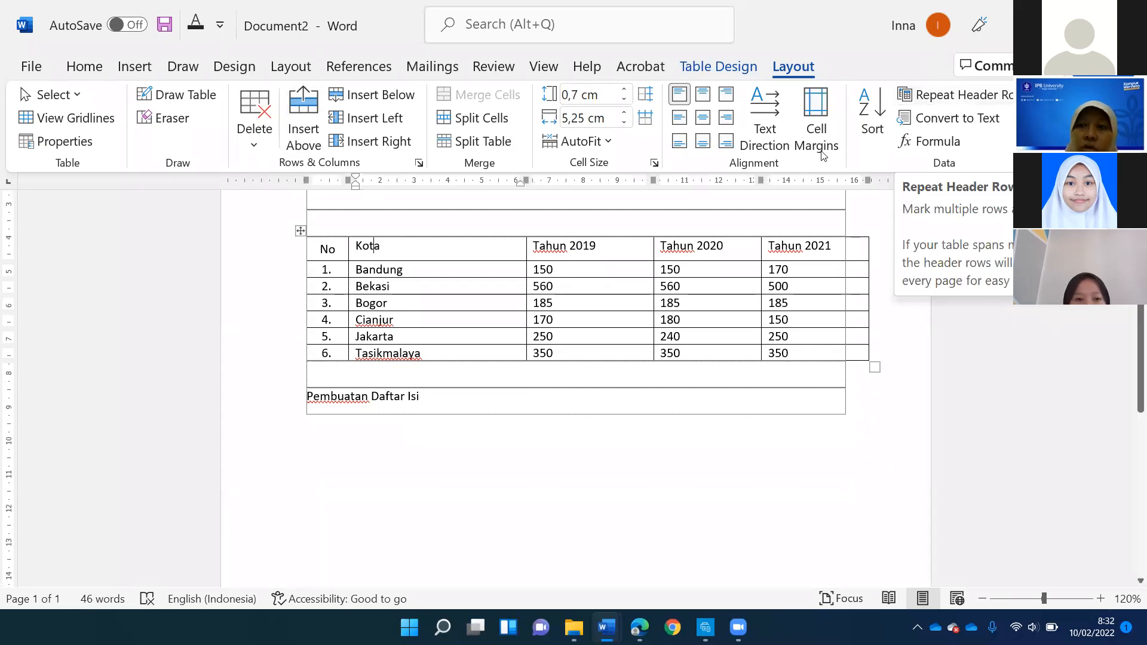
{"action": "left_click", "coordinate": [397, 220]}
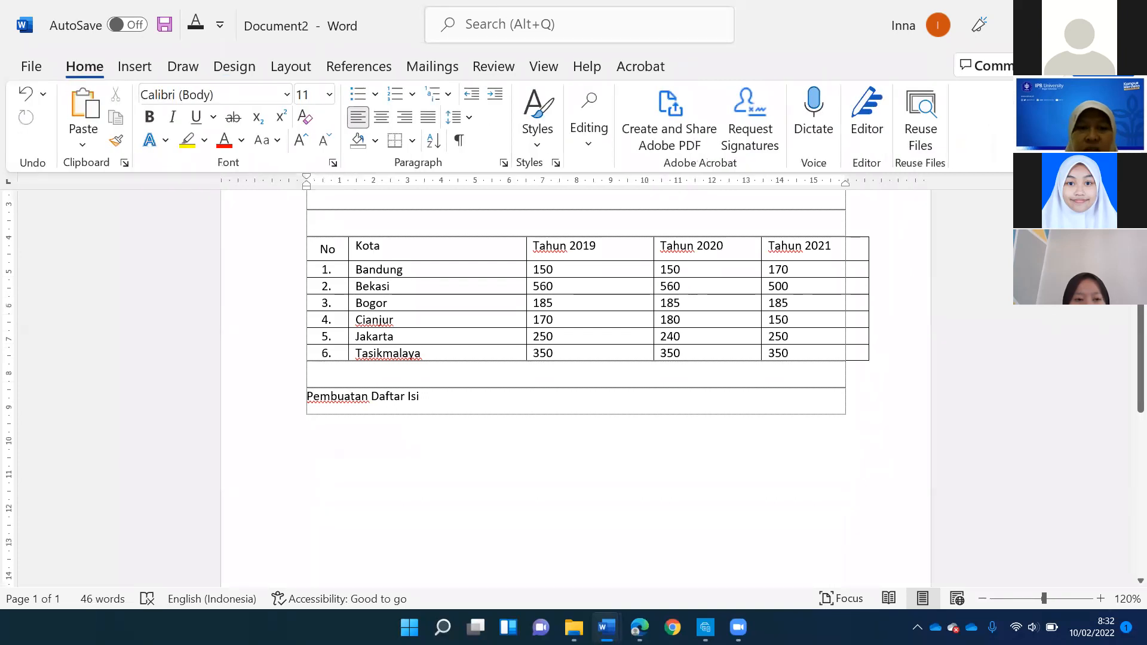
- Push the table down with blank lines above it until it splits across two pages after the "Bogor" row
{"action": "key", "text": "Return"}
{"action": "key", "text": "Return"}
{"action": "key", "text": "Return"}
{"action": "key", "text": "Return"}
{"action": "key", "text": "Return"}
{"action": "scroll", "coordinate": [463, 243], "scroll_direction": "down", "scroll_amount": 3}
{"action": "key", "text": "Return"}
{"action": "key", "text": "Return"}
{"action": "key", "text": "Return"}
{"action": "key", "text": "Return"}
{"action": "key", "text": "Return"}
{"action": "scroll", "coordinate": [471, 257], "scroll_direction": "down", "scroll_amount": 3}
{"action": "key", "text": "Return"}
{"action": "key", "text": "Return"}
{"action": "key", "text": "Return"}
{"action": "key", "text": "Return"}
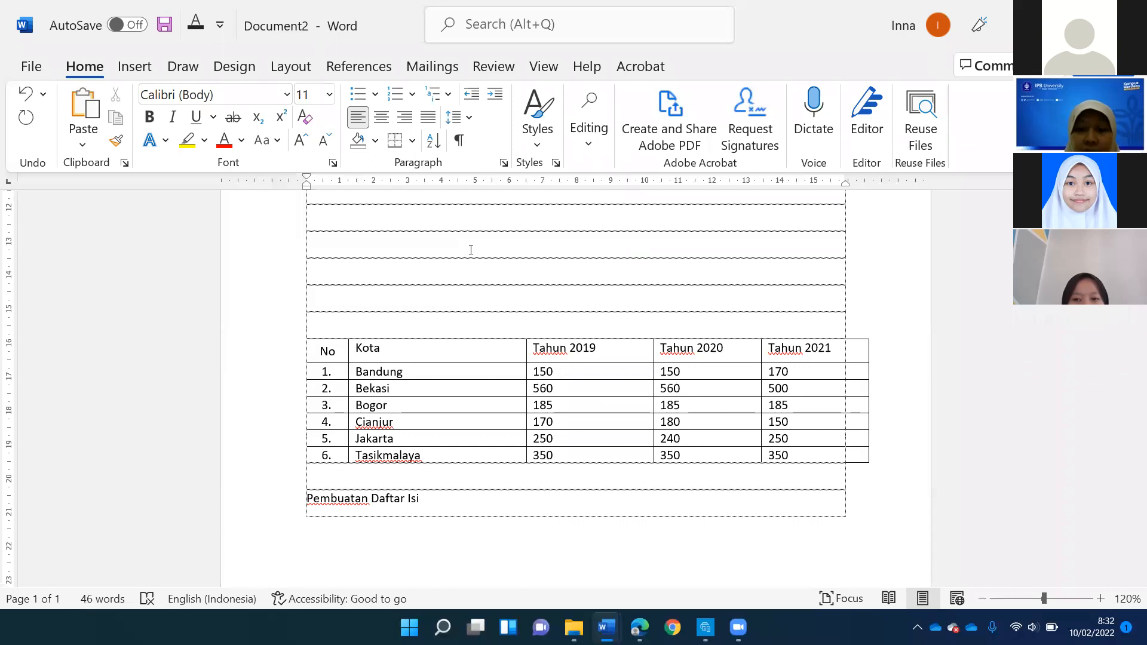
{"action": "key", "text": "Return"}
{"action": "key", "text": "Return"}
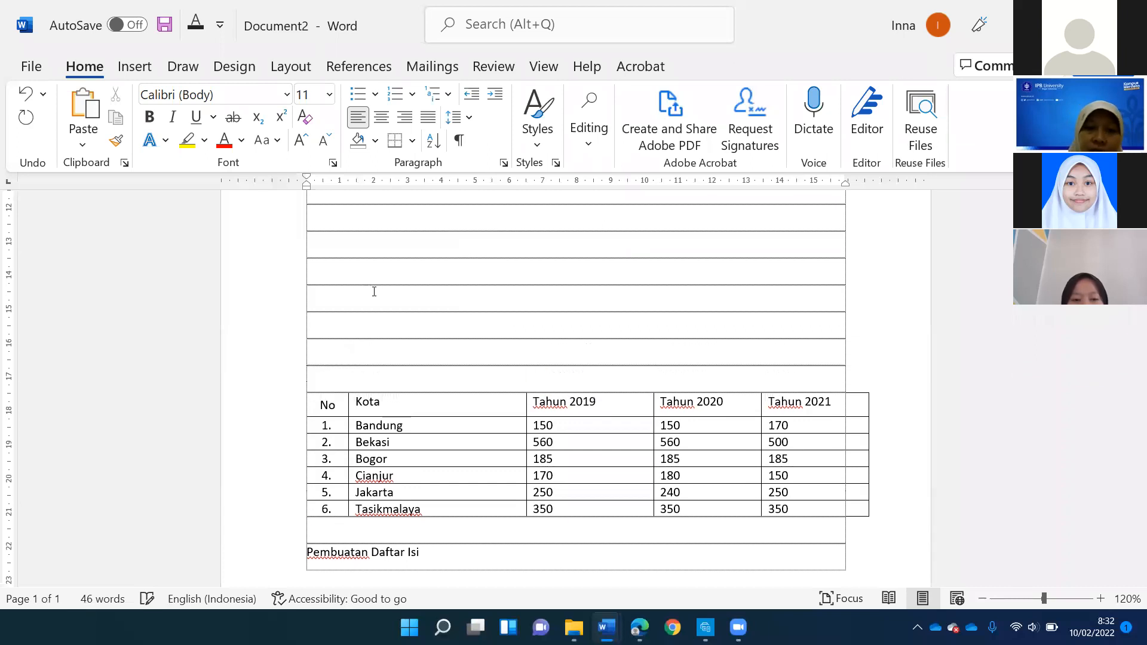
{"action": "key", "text": "Return"}
{"action": "key", "text": "Return"}
{"action": "key", "text": "Return"}
{"action": "key", "text": "Return"}
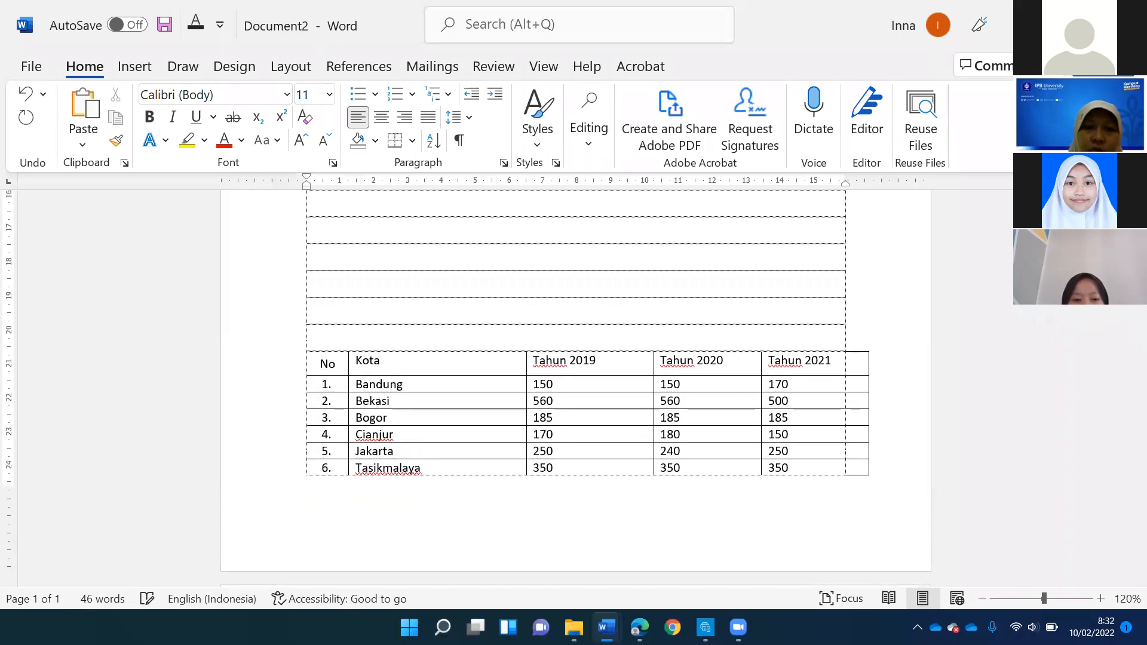
{"action": "scroll", "coordinate": [576, 389], "scroll_direction": "down", "scroll_amount": 4}
{"action": "key", "text": "Return"}
{"action": "scroll", "coordinate": [576, 389], "scroll_direction": "down", "scroll_amount": 1}
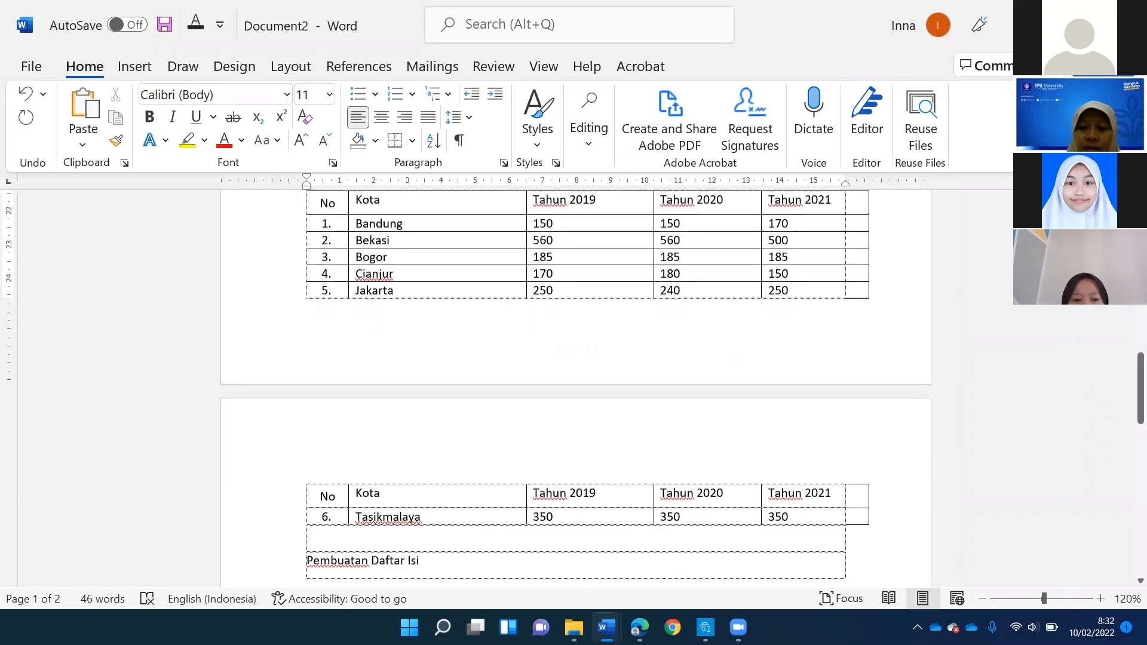
{"action": "key", "text": "Return"}
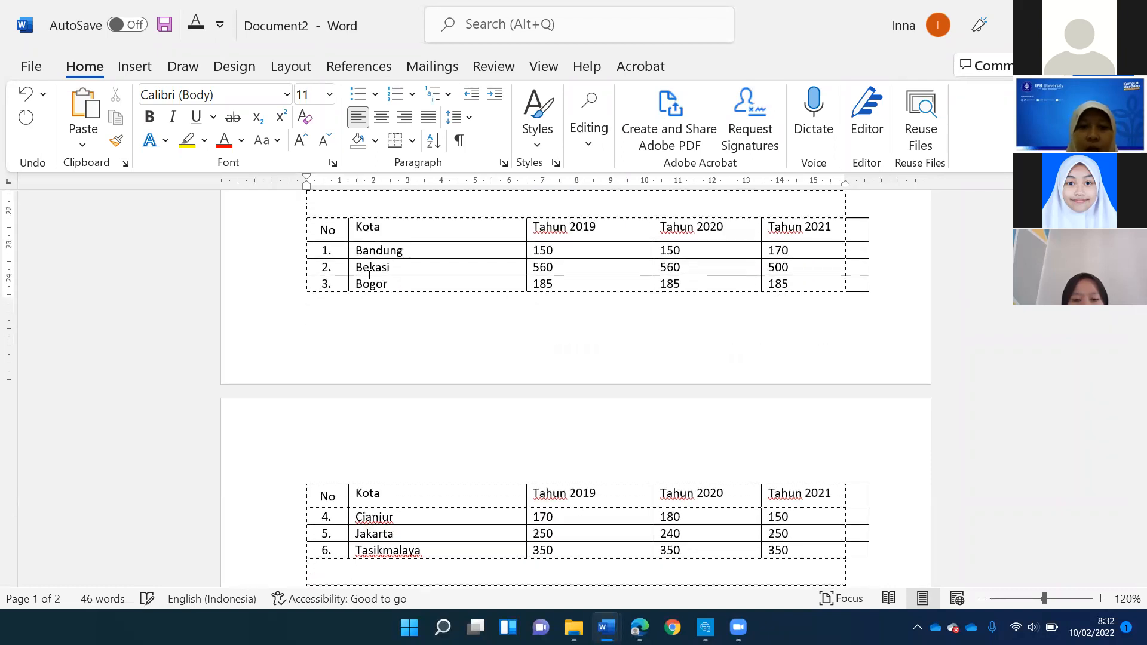
- Turn off the repeated header row for the table on the second page
{"action": "left_click", "coordinate": [364, 231]}
{"action": "left_click", "coordinate": [801, 67]}
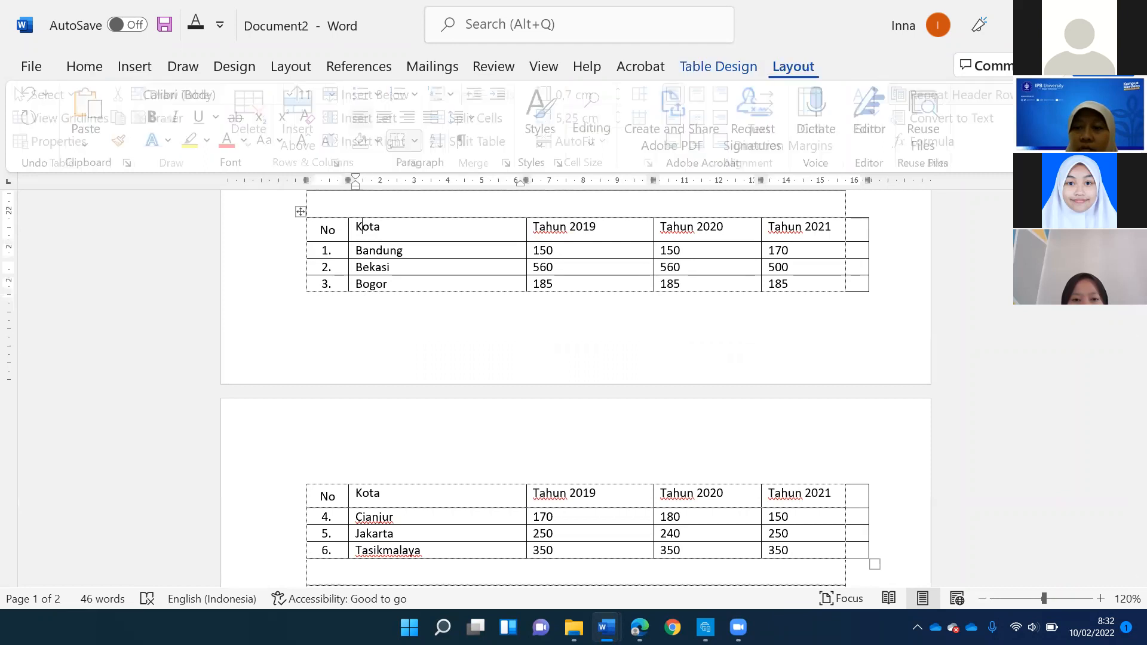
{"action": "left_click", "coordinate": [1009, 94]}
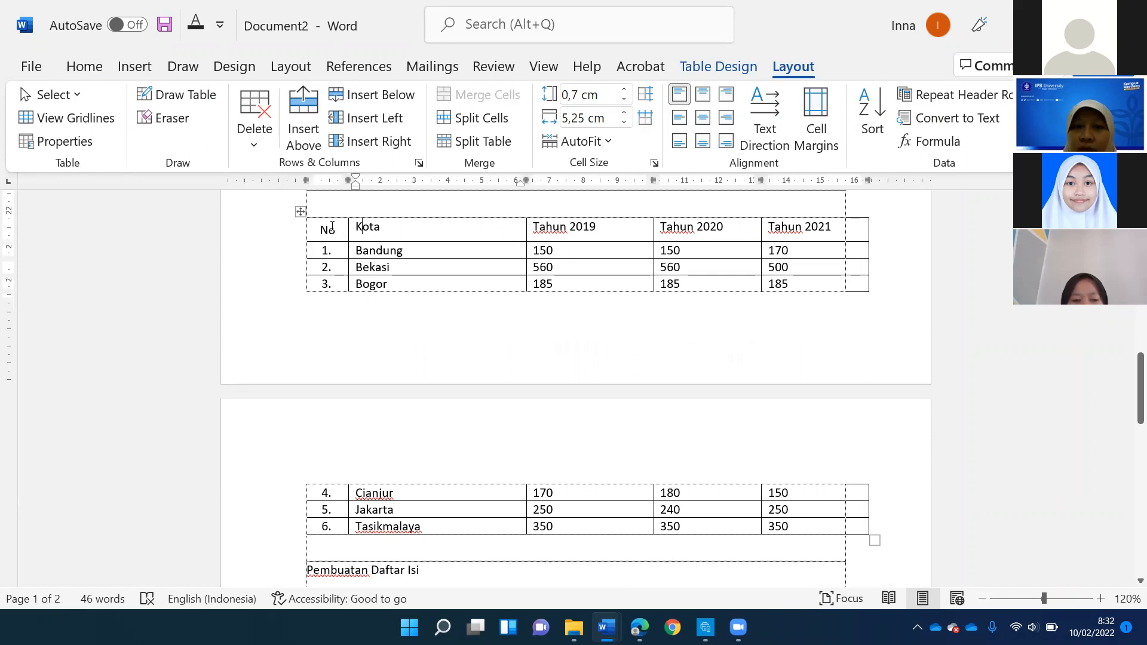
- Make the table's header row repeat again above the rows that continue on the second page
{"action": "left_click_drag", "start_coordinate": [328, 230], "coordinate": [814, 237]}
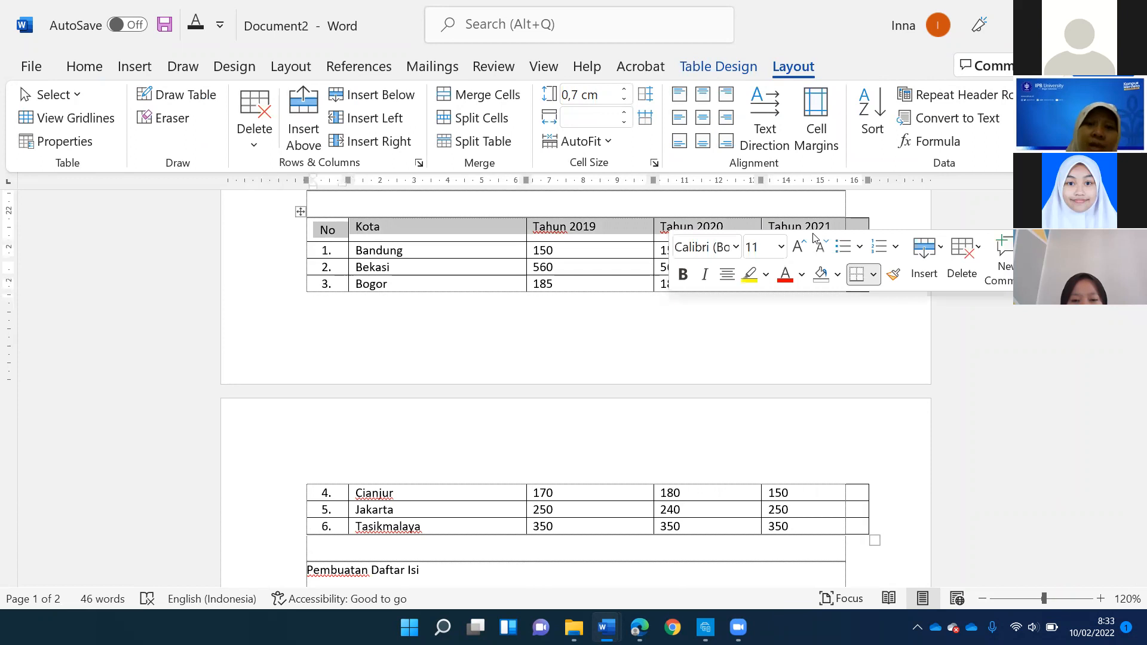
{"action": "left_click", "coordinate": [415, 494]}
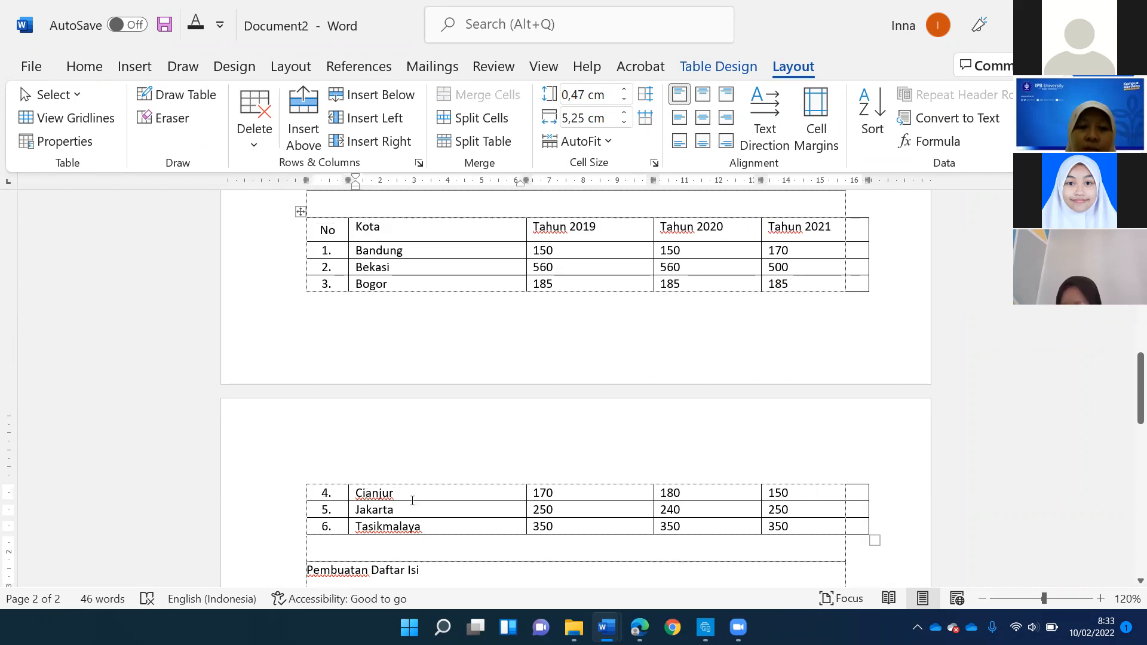
{"action": "left_click_drag", "start_coordinate": [373, 495], "coordinate": [855, 507]}
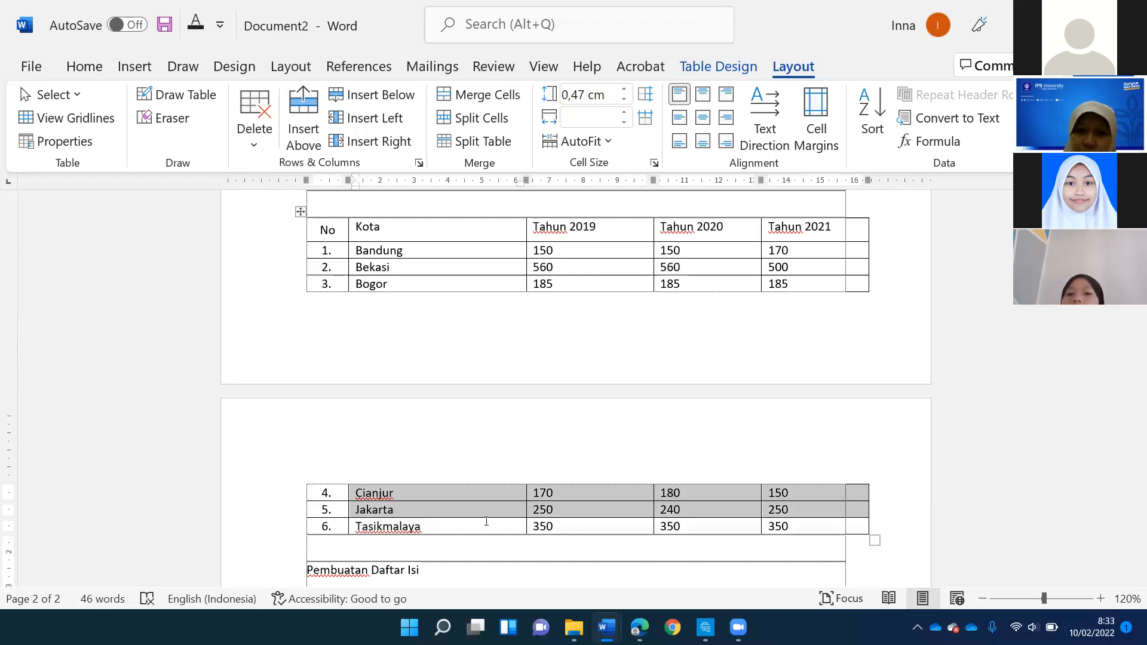
{"action": "left_click", "coordinate": [449, 495]}
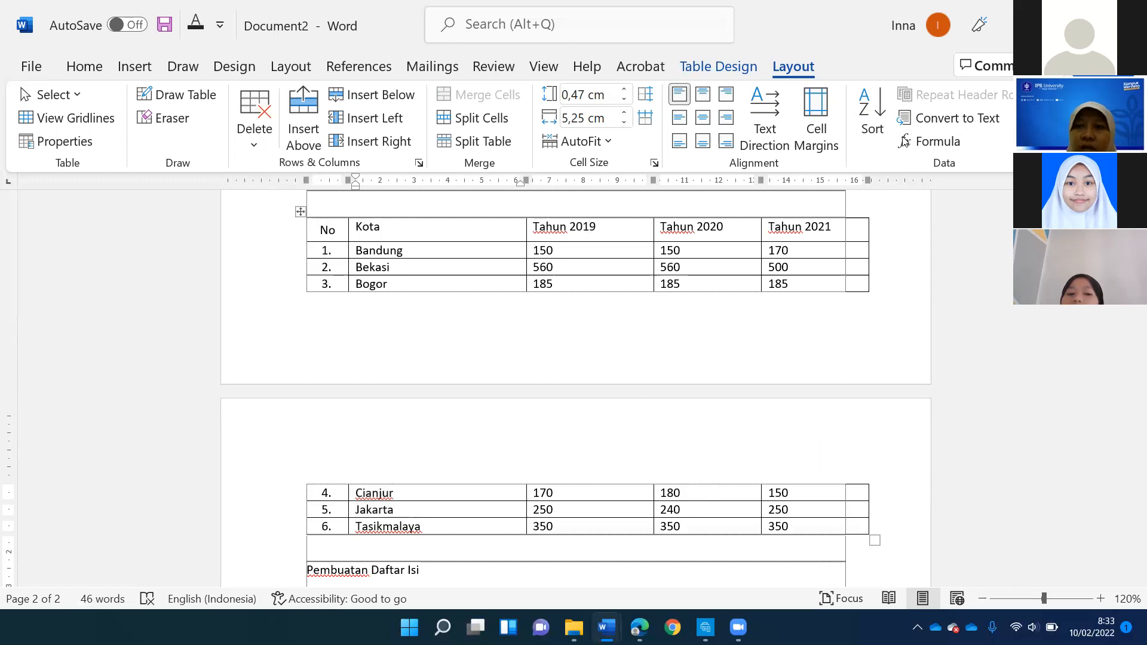
{"action": "left_click", "coordinate": [936, 97]}
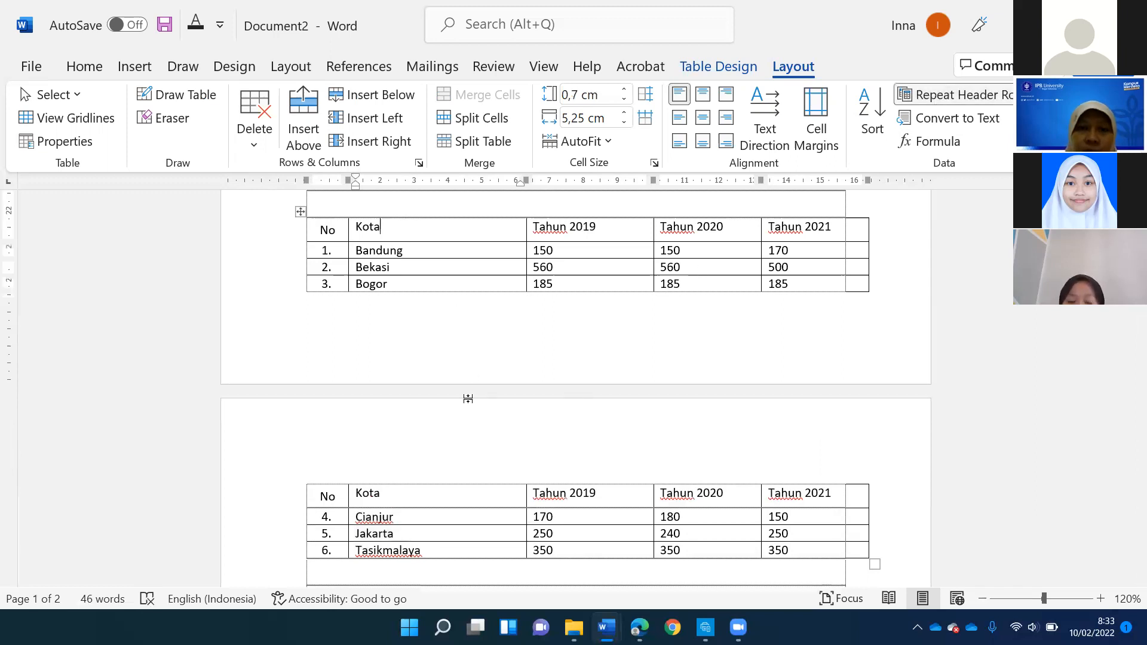
{"action": "left_click", "coordinate": [410, 454]}
{"action": "scroll", "coordinate": [410, 454], "scroll_direction": "down", "scroll_amount": 1}
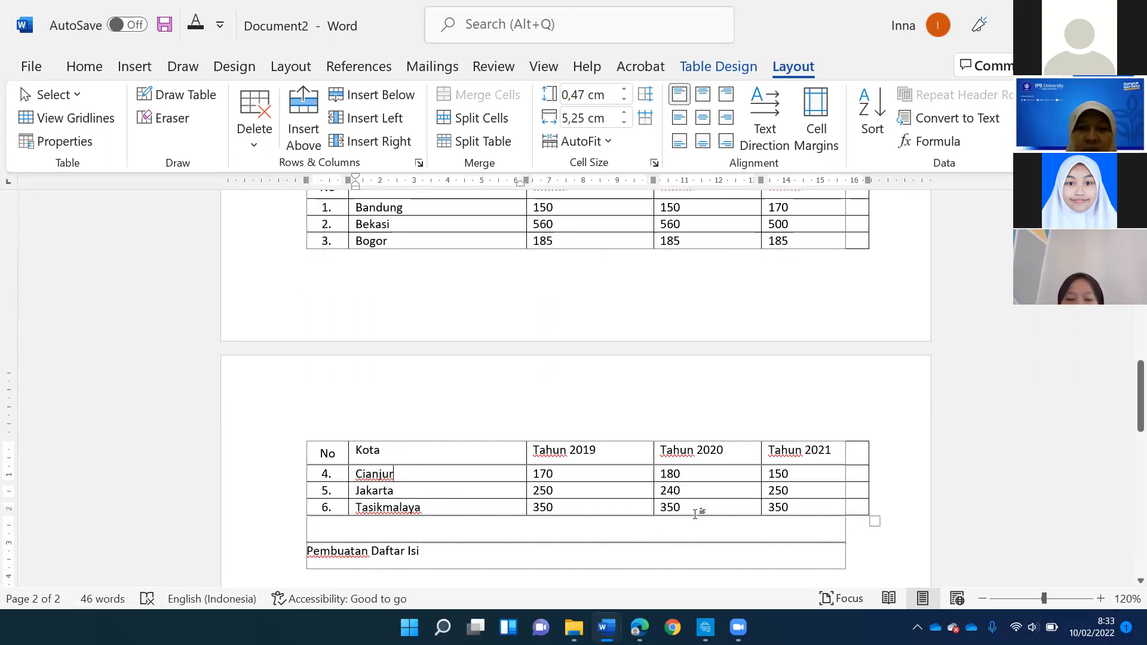
- Delete several blank lines above the table to bring all its rows back onto one page
{"action": "scroll", "coordinate": [423, 348], "scroll_direction": "up", "scroll_amount": 6}
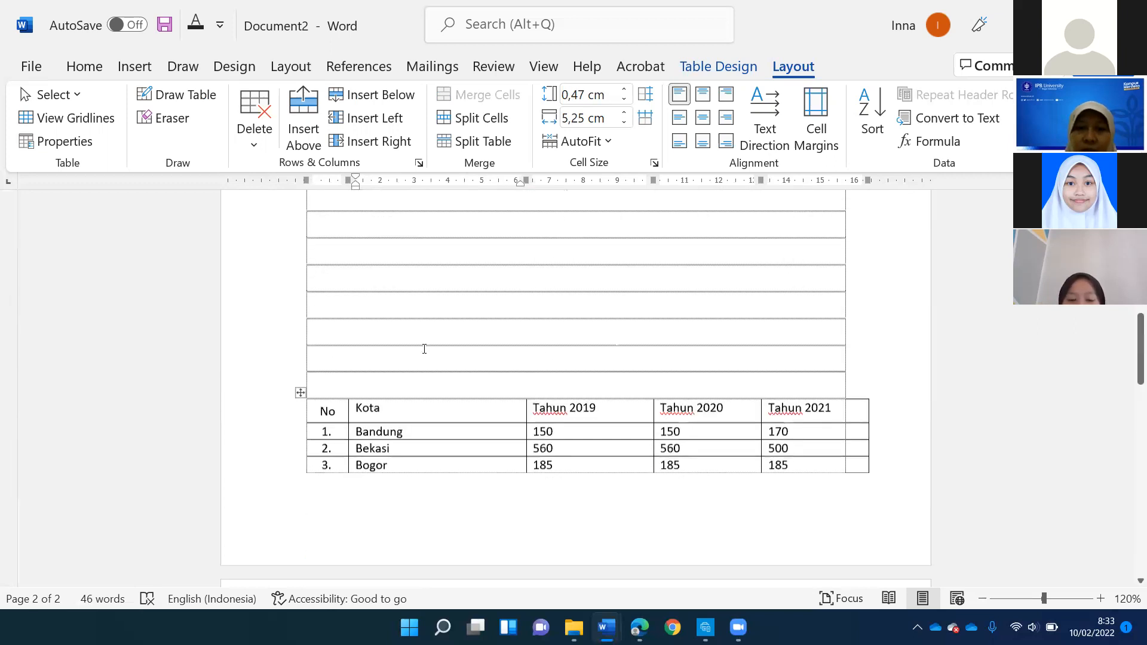
{"action": "left_click", "coordinate": [357, 258]}
{"action": "key", "text": "Delete"}
{"action": "key", "text": "Delete"}
{"action": "key", "text": "Delete"}
{"action": "key", "text": "Delete"}
{"action": "key", "text": "Delete"}
{"action": "key", "text": "Delete"}
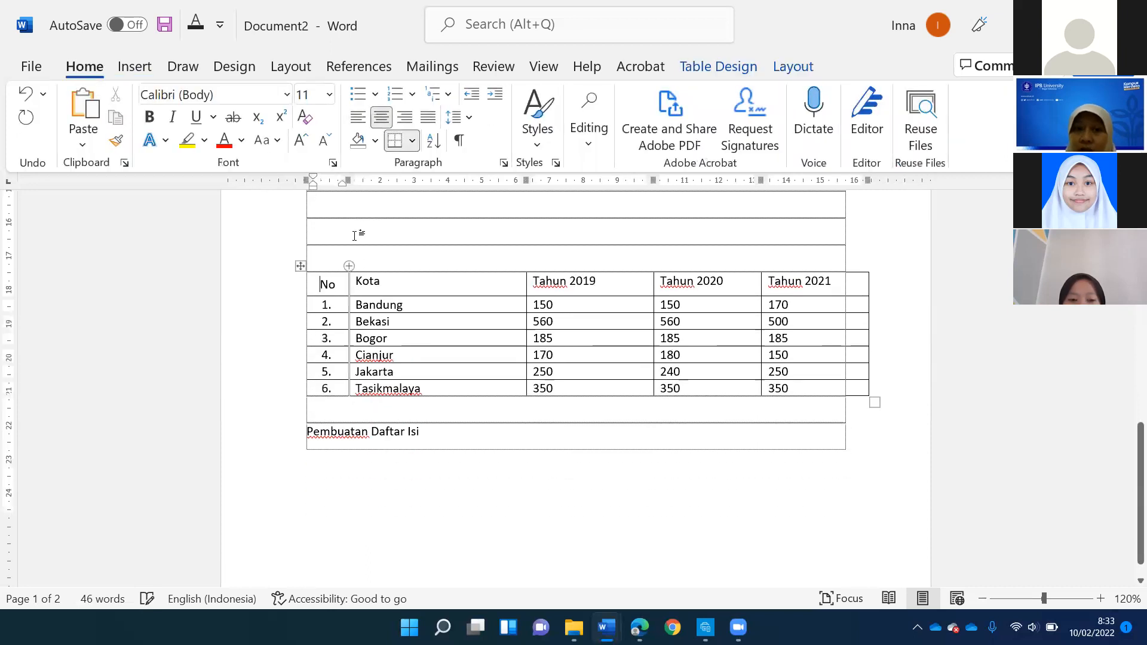
{"action": "left_click", "coordinate": [357, 256]}
{"action": "key", "text": "Delete"}
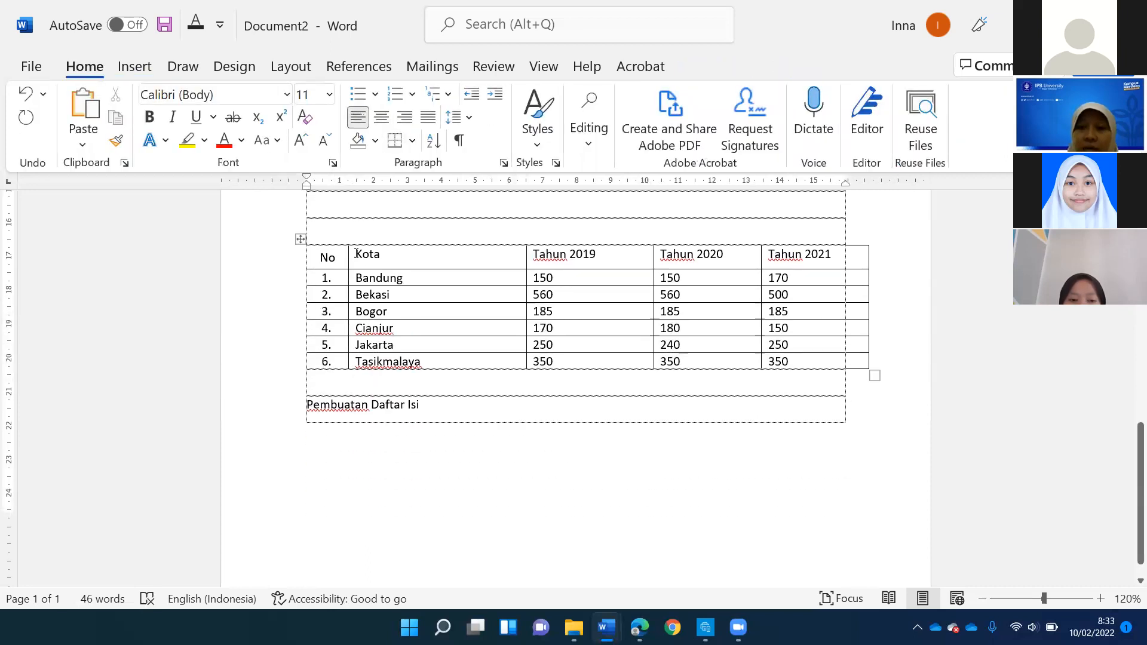
- Insert a row below the "Tasikmalaya" row and remove the automatic number from its "No" cell
{"action": "left_click", "coordinate": [378, 291]}
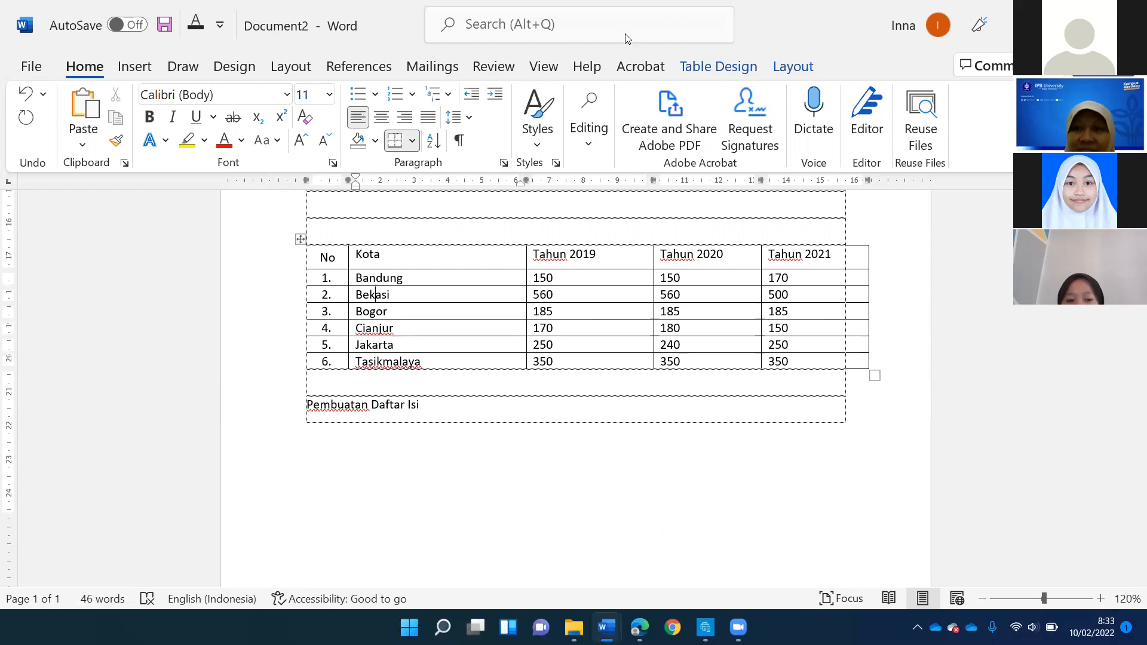
{"action": "left_click", "coordinate": [793, 66]}
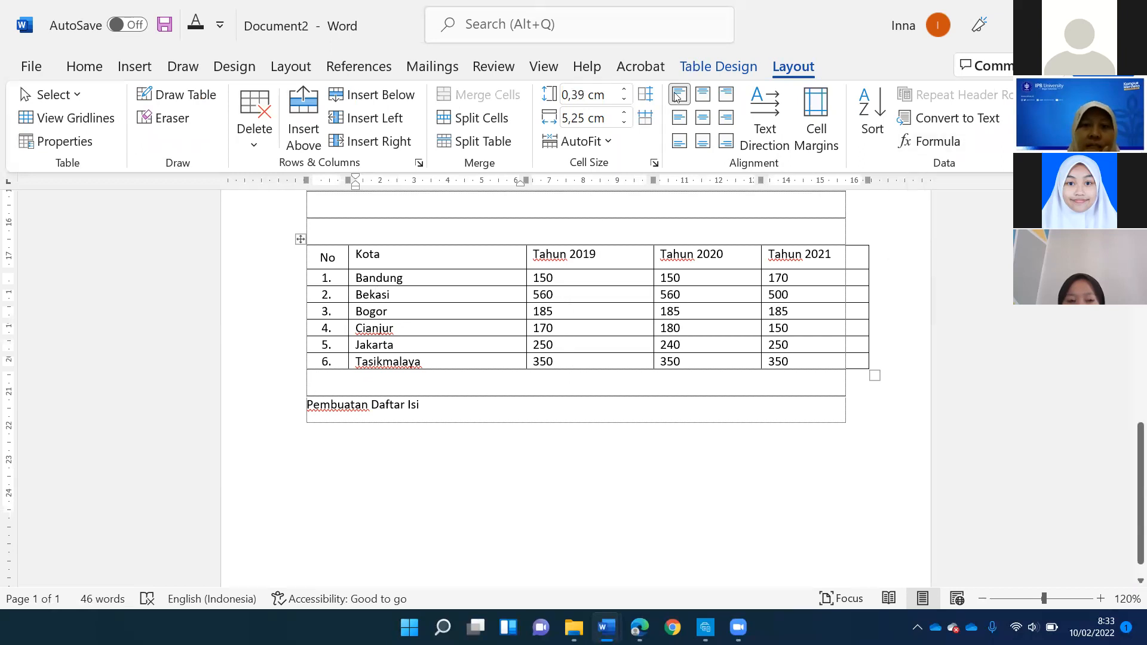
{"action": "left_click", "coordinate": [575, 362]}
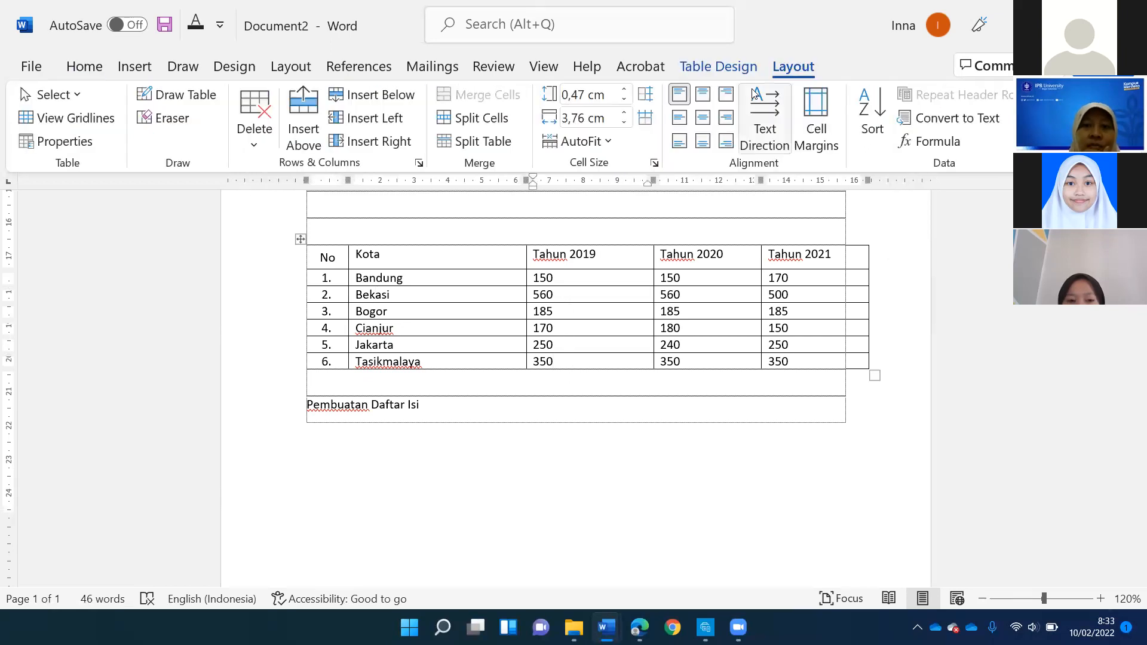
{"action": "left_click", "coordinate": [353, 95]}
{"action": "left_click", "coordinate": [355, 375]}
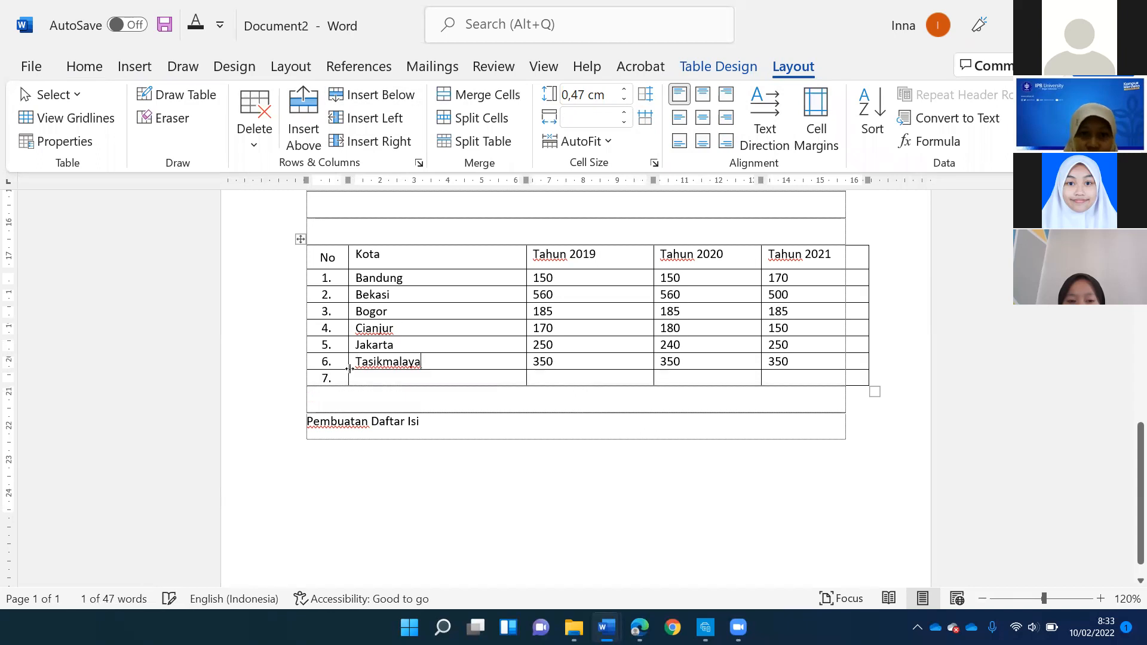
{"action": "key", "text": "BackSpace"}
{"action": "key", "text": "BackSpace"}
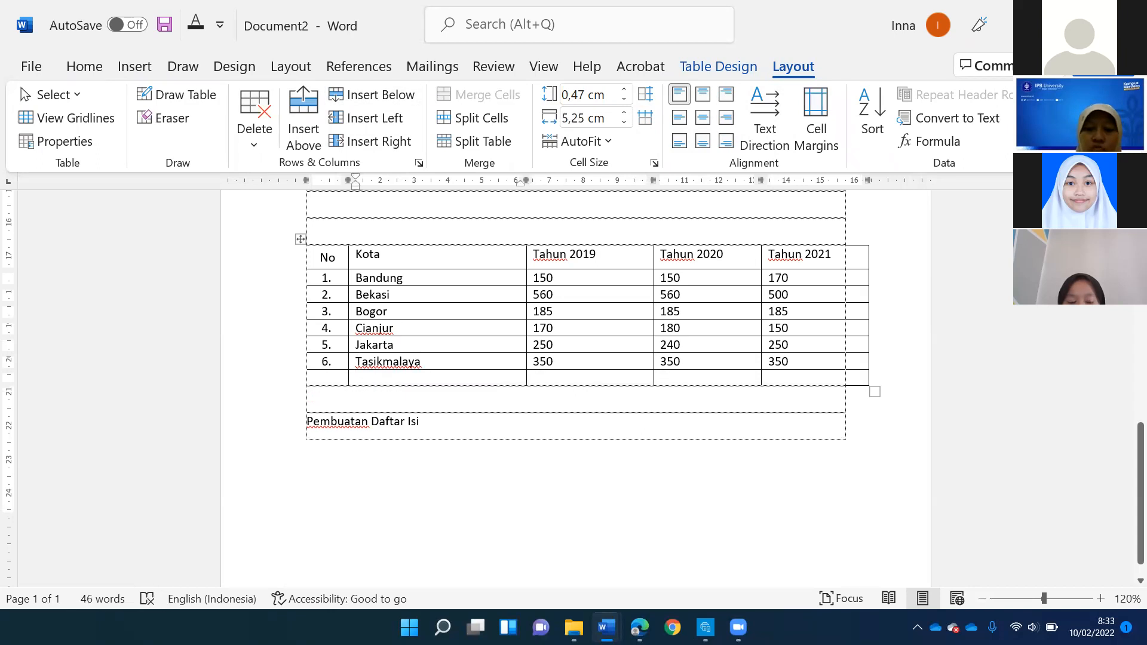
- Enter "Jumlah" as the label of the new last row in the "Kota" column
{"action": "type", "text": "JUmla"}
{"action": "key", "text": "BackSpace"}
{"action": "key", "text": "BackSpace"}
{"action": "key", "text": "BackSpace"}
{"action": "key", "text": "BackSpace"}
{"action": "type", "text": "umlah"}
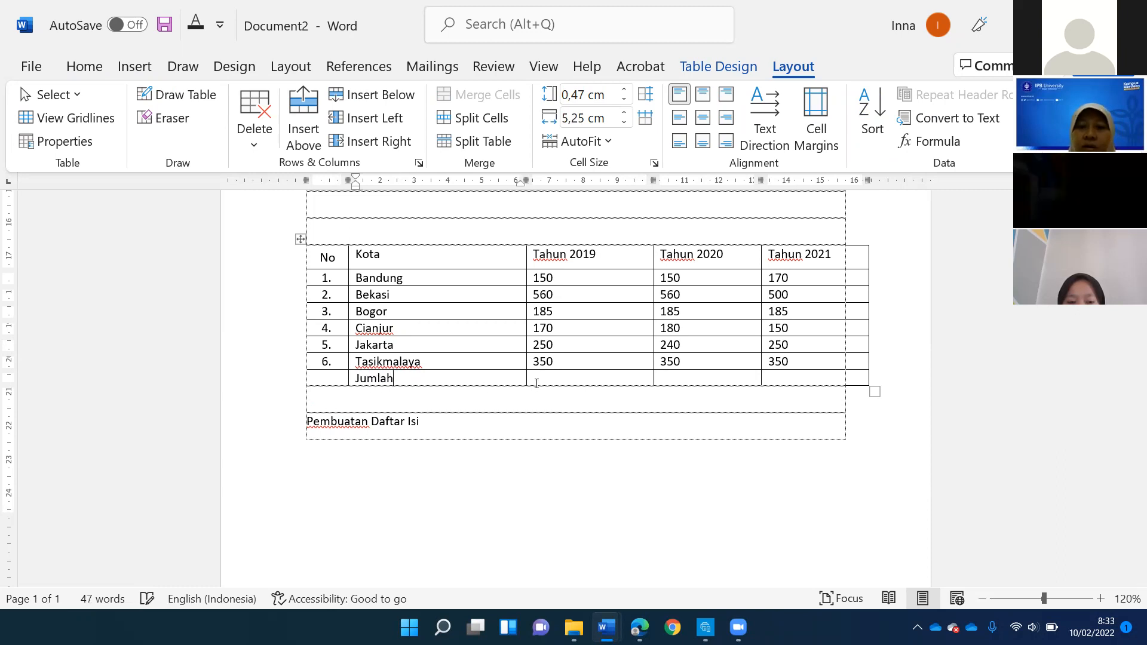
- Total the "Tahun 2019" column in the "Jumlah" row with the formula =SUM(ABOVE)
{"action": "left_click_drag", "start_coordinate": [535, 278], "coordinate": [574, 379]}
{"action": "left_click", "coordinate": [574, 379]}
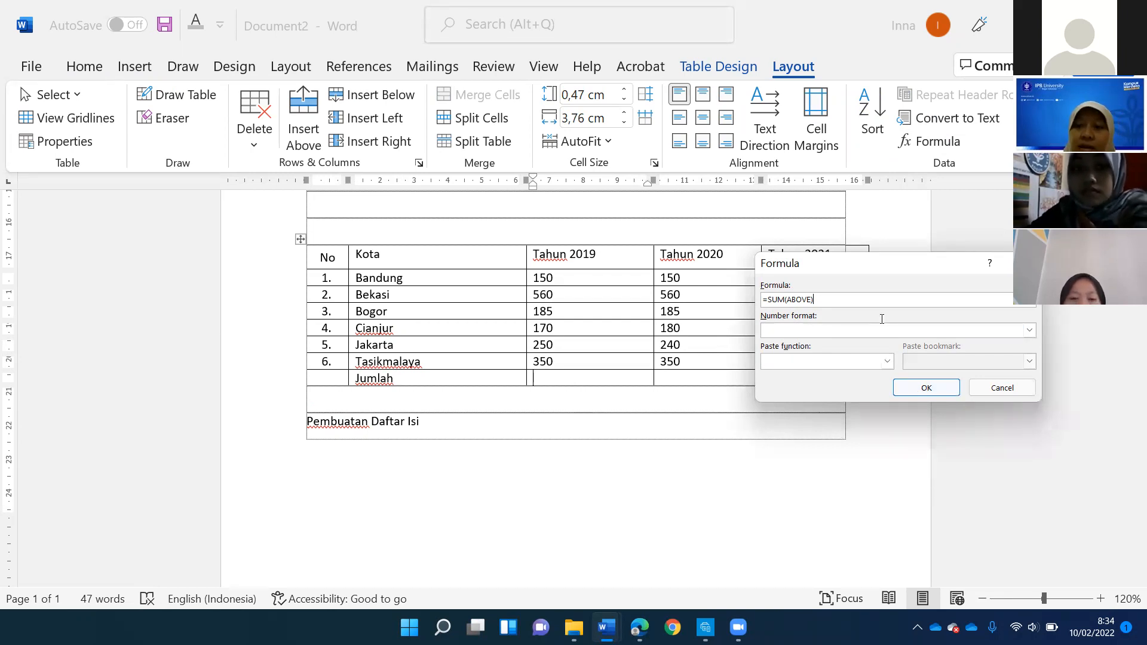
{"action": "key", "text": "Return"}
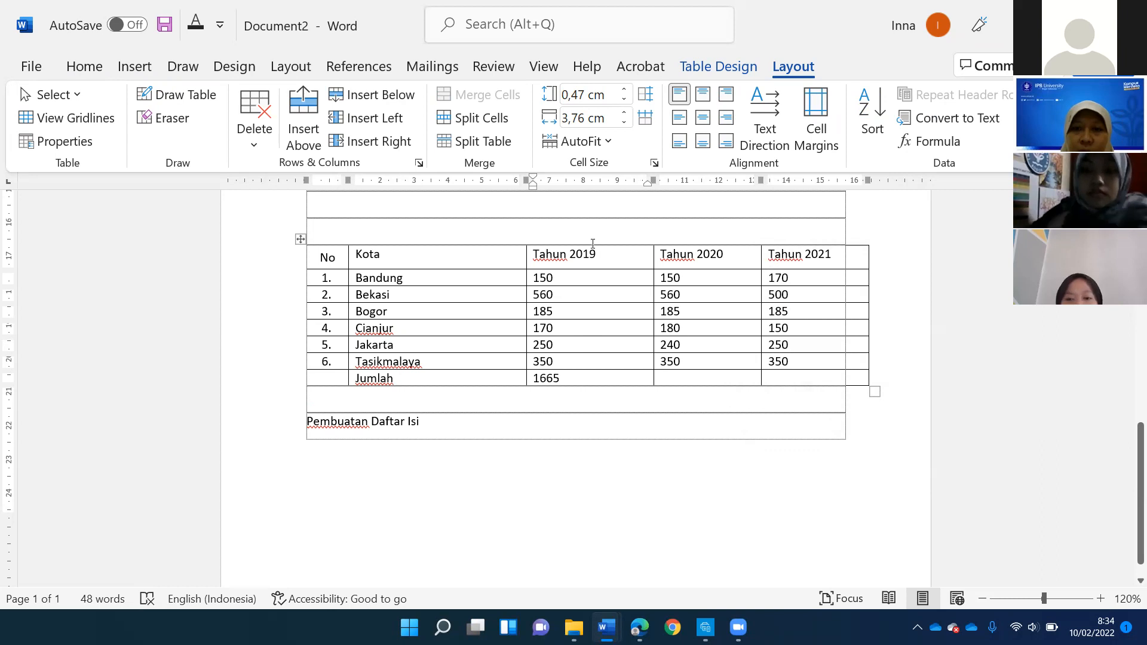
- Add a row above the header with one merged, centred "Tahun" cell spanning the three year columns
{"action": "left_click", "coordinate": [617, 257]}
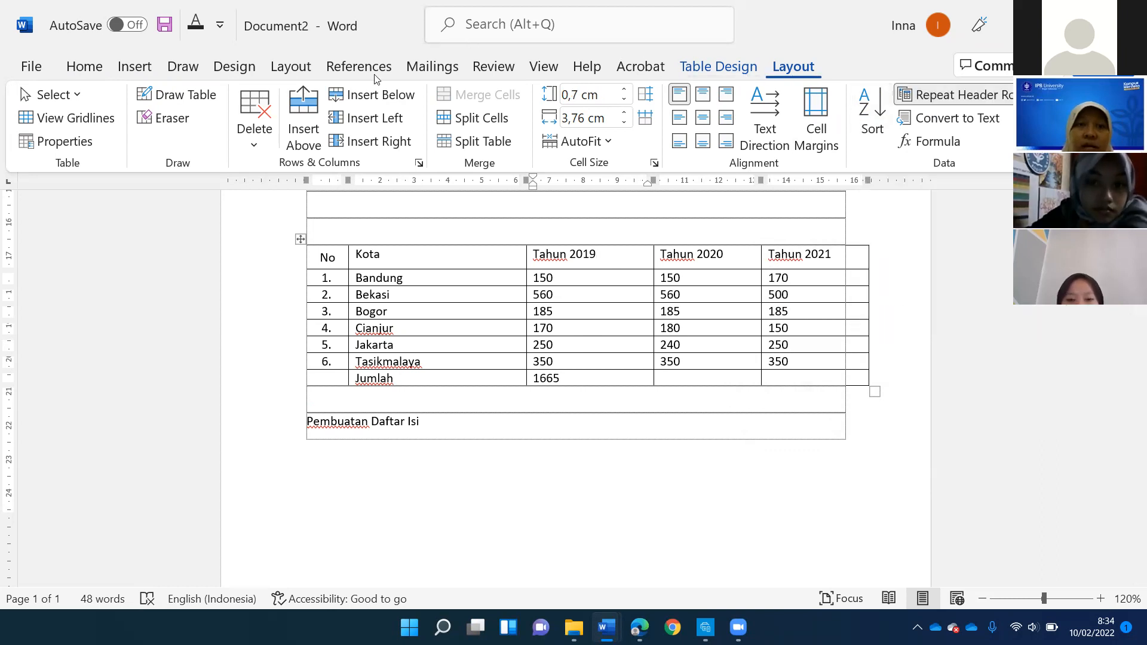
{"action": "left_click_drag", "start_coordinate": [618, 258], "coordinate": [859, 257]}
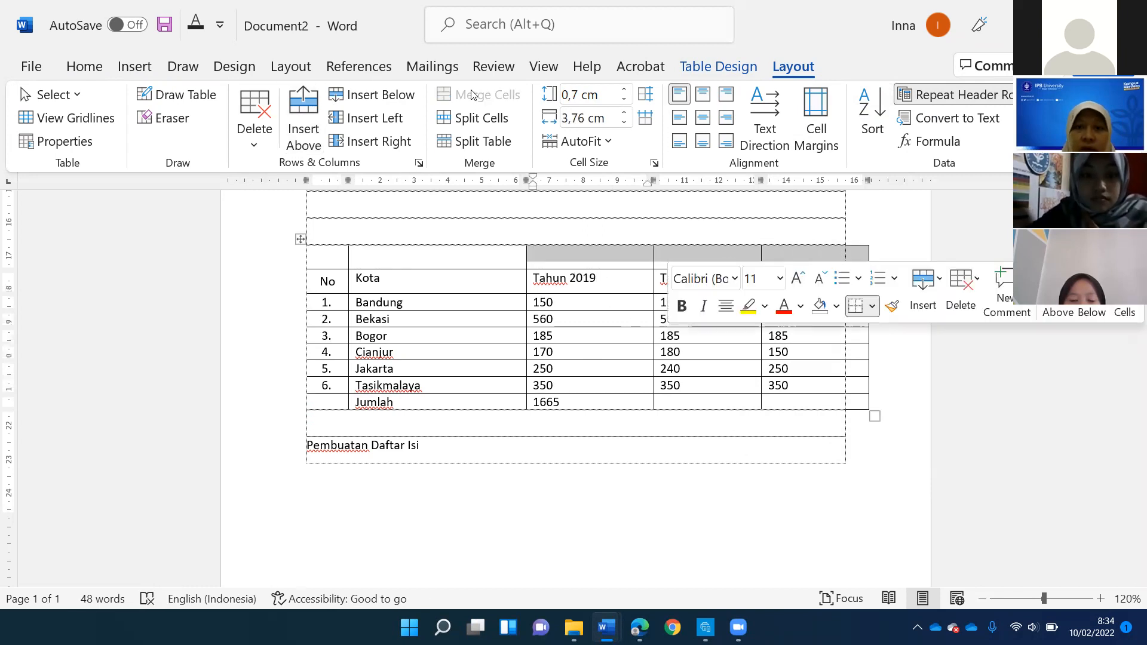
{"action": "type", "text": "Tahun"}
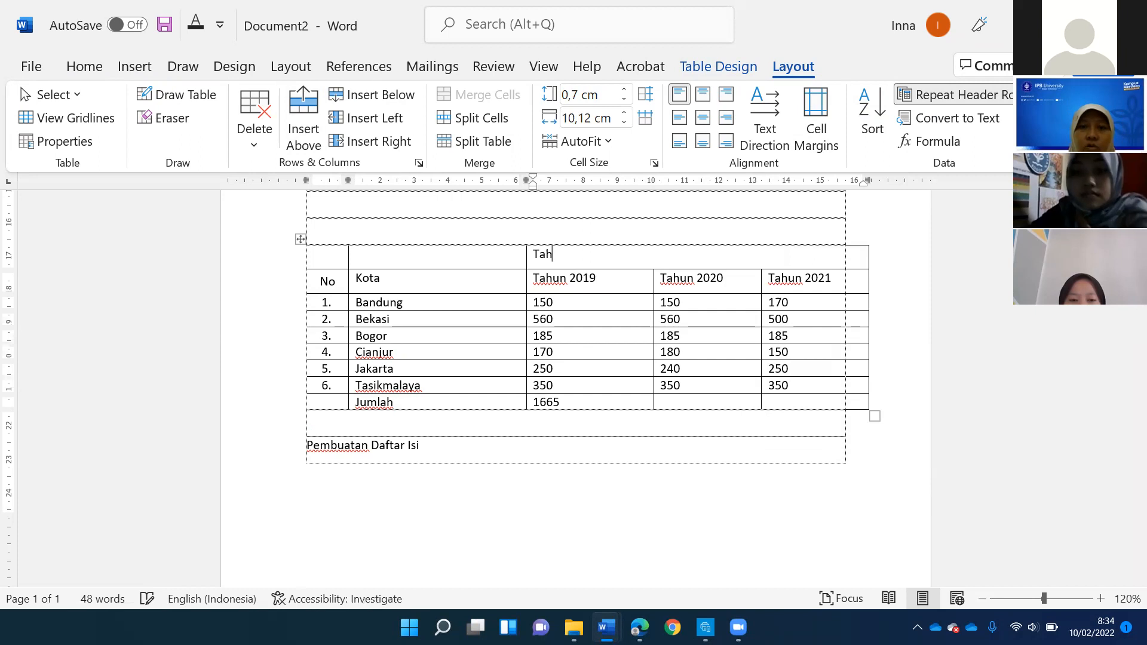
{"action": "left_click", "coordinate": [703, 117]}
- Remove the word "Tahun" from the three year column headings so they read 2019, 2020 and 2021
{"action": "left_click", "coordinate": [571, 279]}
{"action": "key", "text": "BackSpace"}
{"action": "key", "text": "BackSpace"}
{"action": "key", "text": "BackSpace"}
{"action": "key", "text": "BackSpace"}
{"action": "key", "text": "BackSpace"}
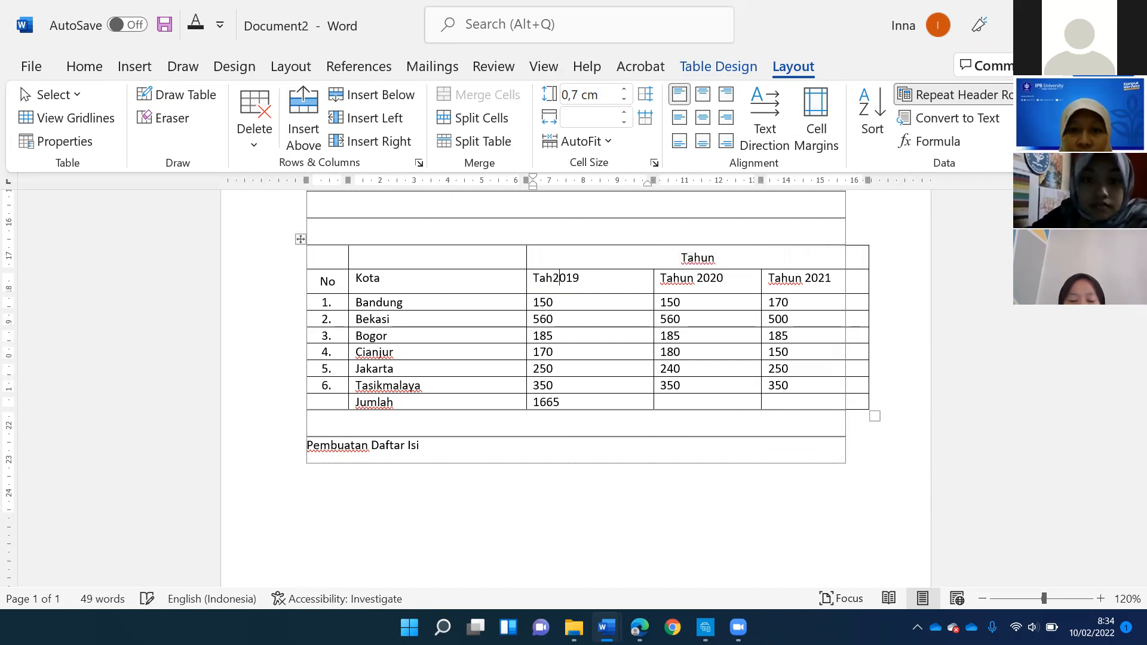
{"action": "key", "text": "BackSpace"}
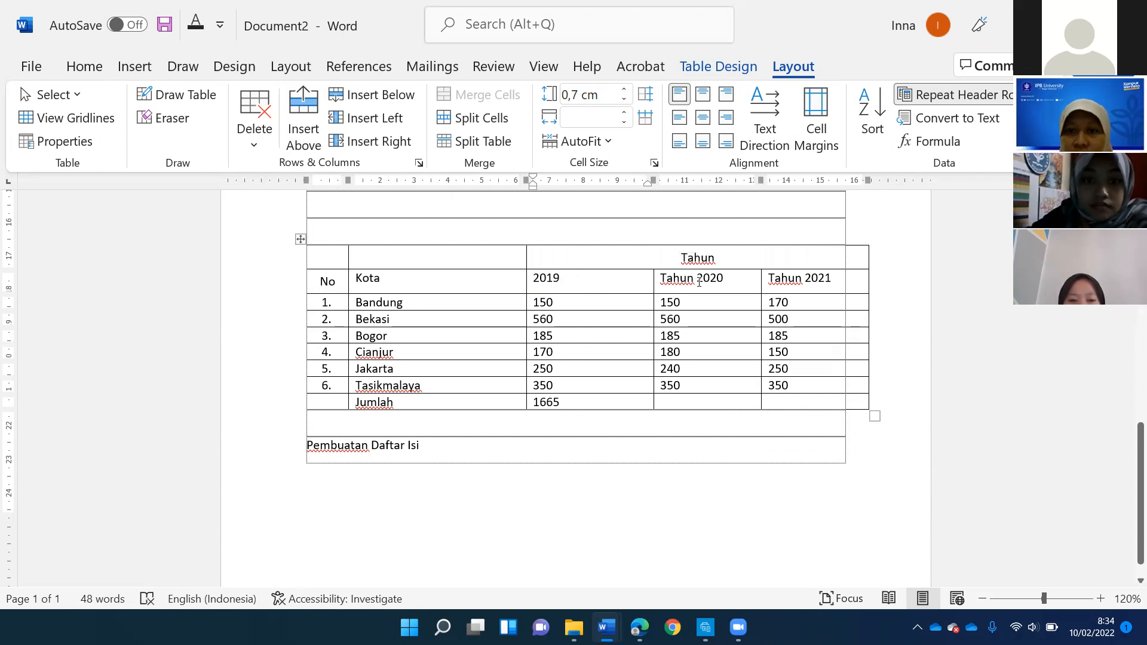
{"action": "key", "text": "BackSpace"}
{"action": "key", "text": "BackSpace"}
{"action": "key", "text": "BackSpace"}
{"action": "key", "text": "BackSpace"}
{"action": "key", "text": "BackSpace"}
{"action": "key", "text": "BackSpace"}
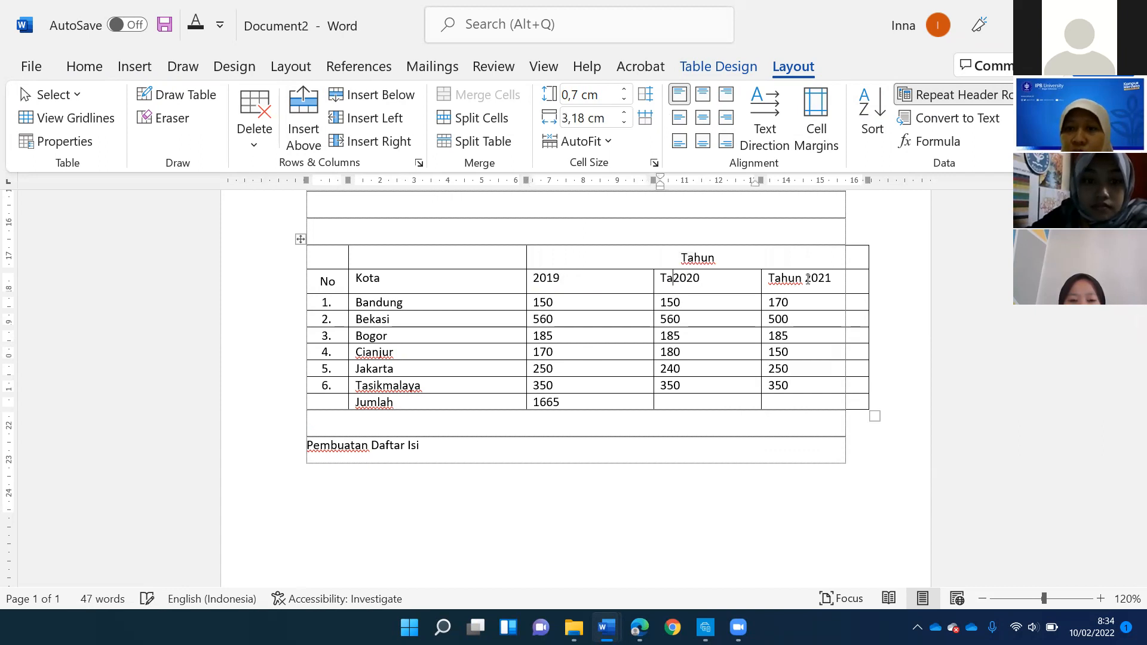
{"action": "left_click", "coordinate": [808, 275]}
{"action": "key", "text": "BackSpace"}
{"action": "key", "text": "BackSpace"}
{"action": "key", "text": "BackSpace"}
{"action": "key", "text": "BackSpace"}
{"action": "key", "text": "BackSpace"}
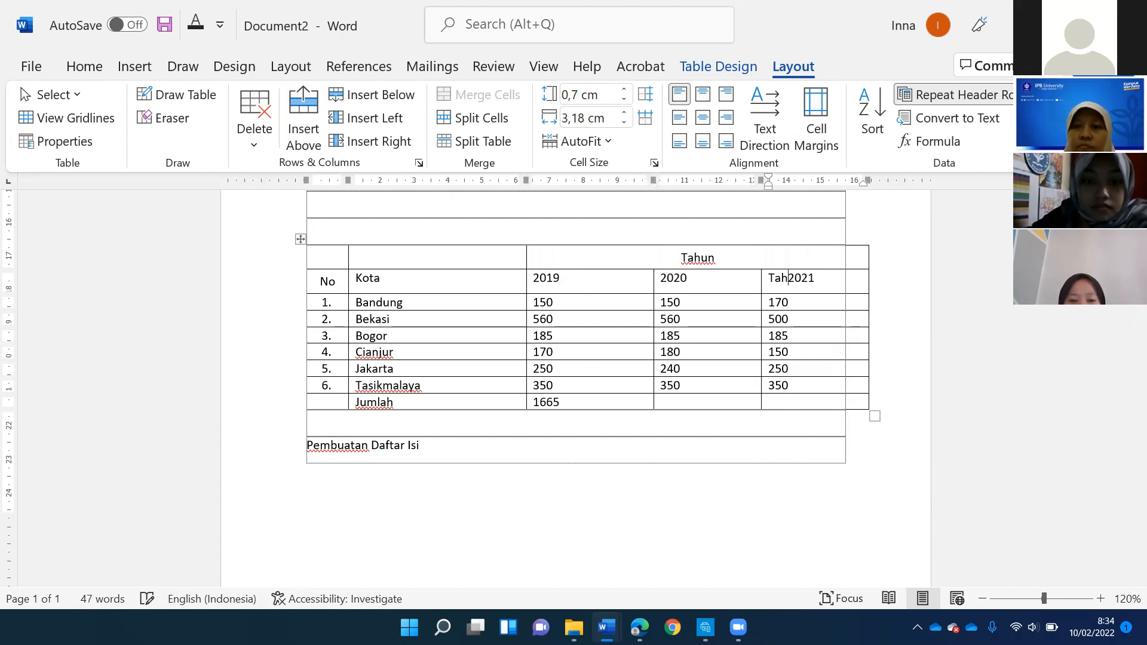
{"action": "key", "text": "BackSpace"}
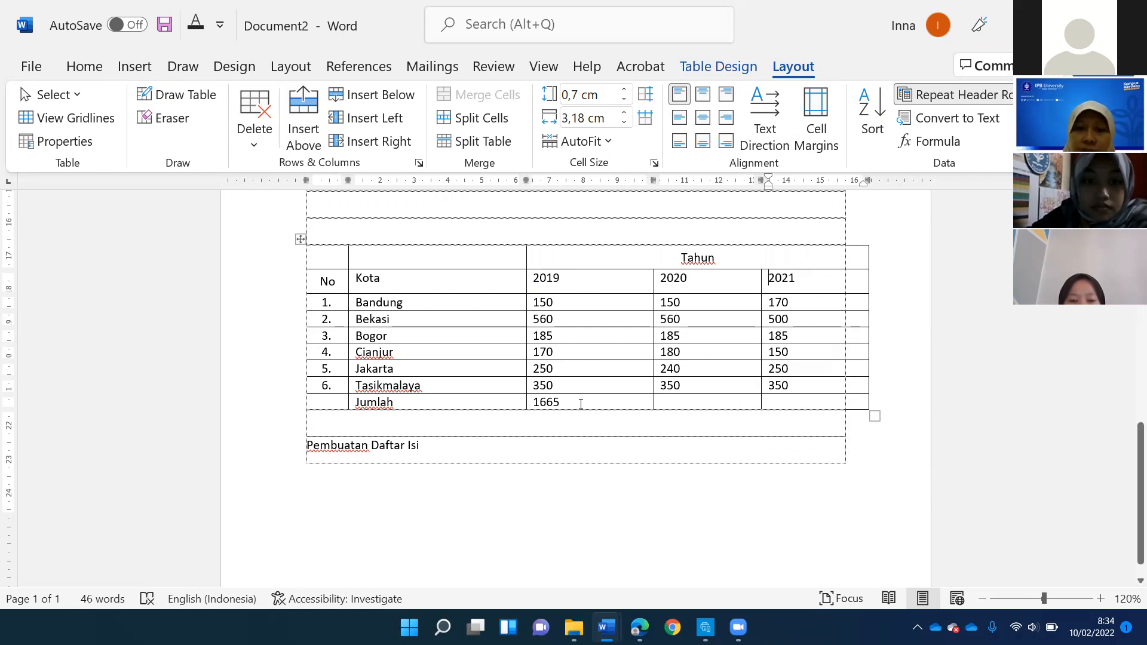
{"action": "double_click", "coordinate": [579, 403]}
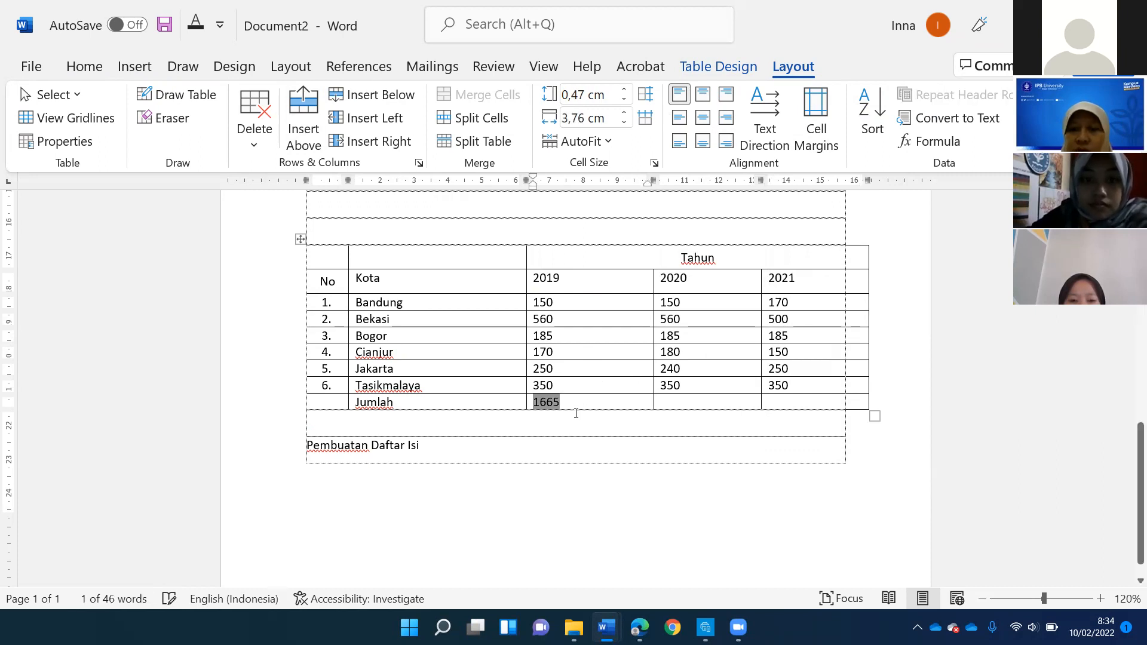
{"action": "left_click", "coordinate": [581, 411]}
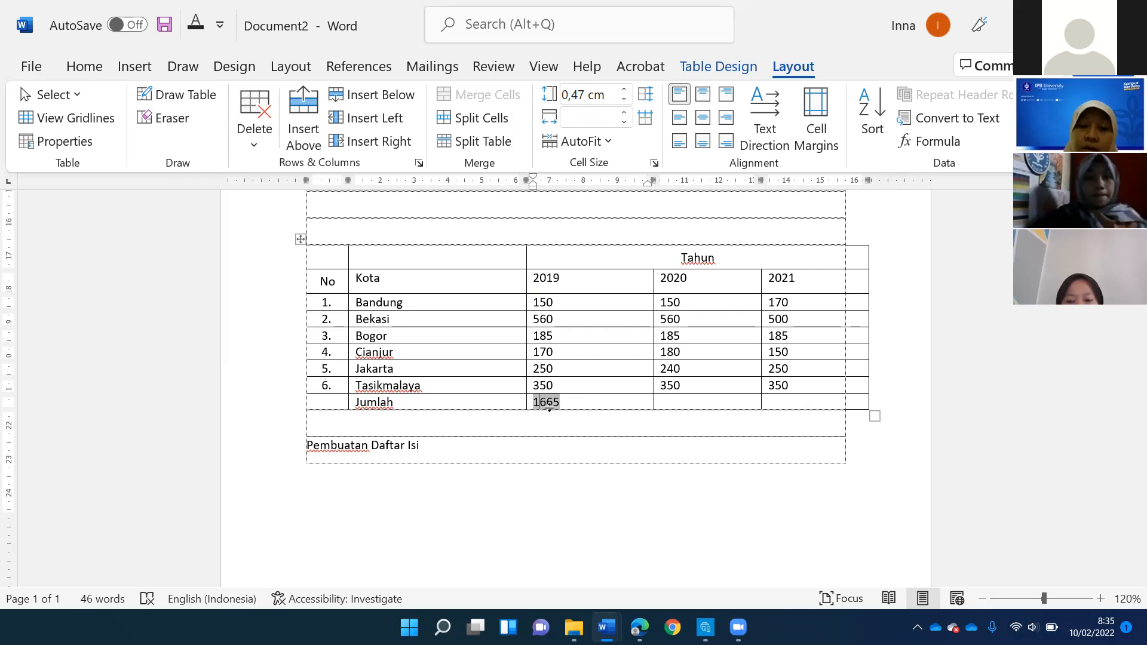
{"action": "left_click_drag", "start_coordinate": [543, 301], "coordinate": [547, 385]}
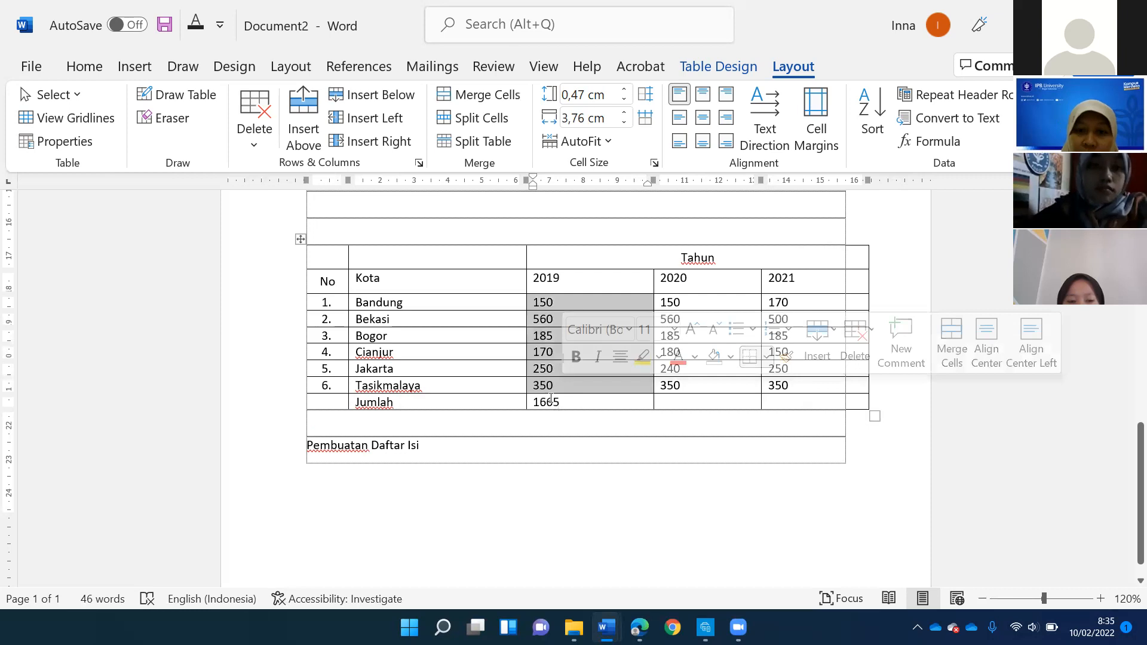
{"action": "left_click", "coordinate": [550, 400]}
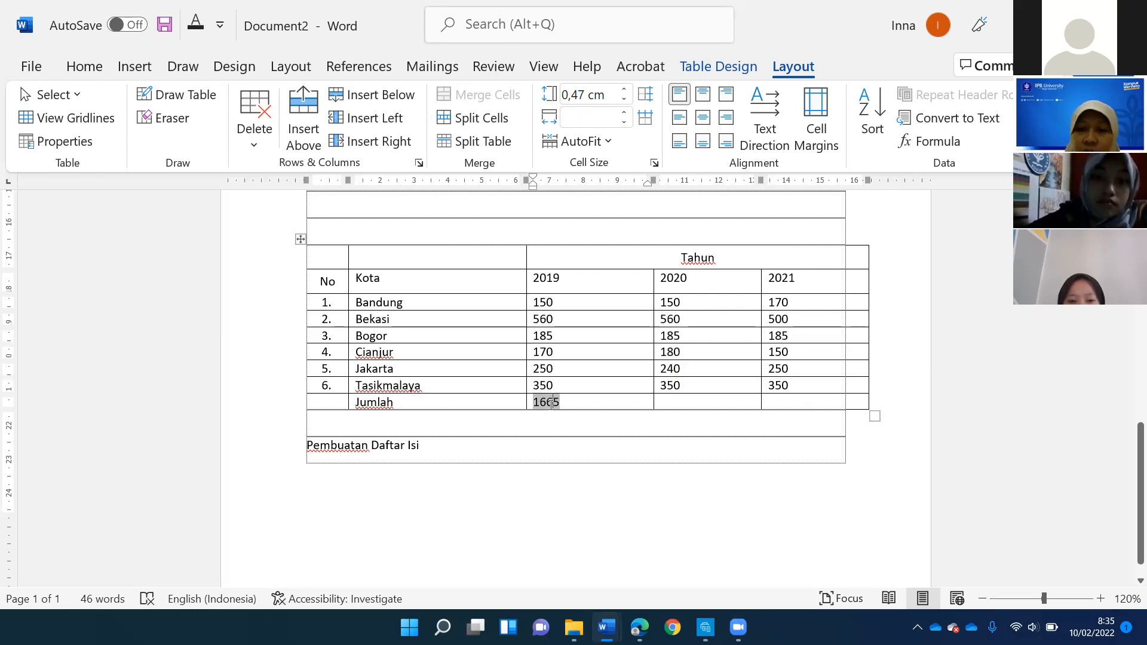
- Enter 1670 as plain text in the "Jumlah" row under 2020, compare it with the 2019 formula field, and delete it
{"action": "left_click", "coordinate": [680, 403]}
{"action": "type", "text": "1670"}
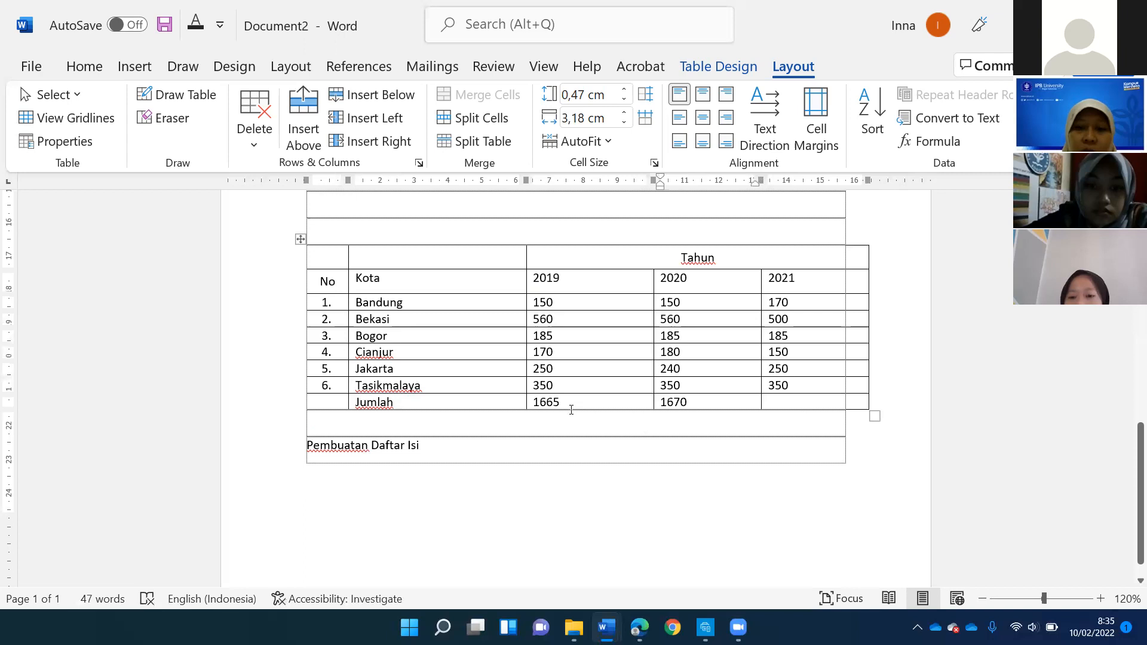
{"action": "double_click", "coordinate": [542, 402]}
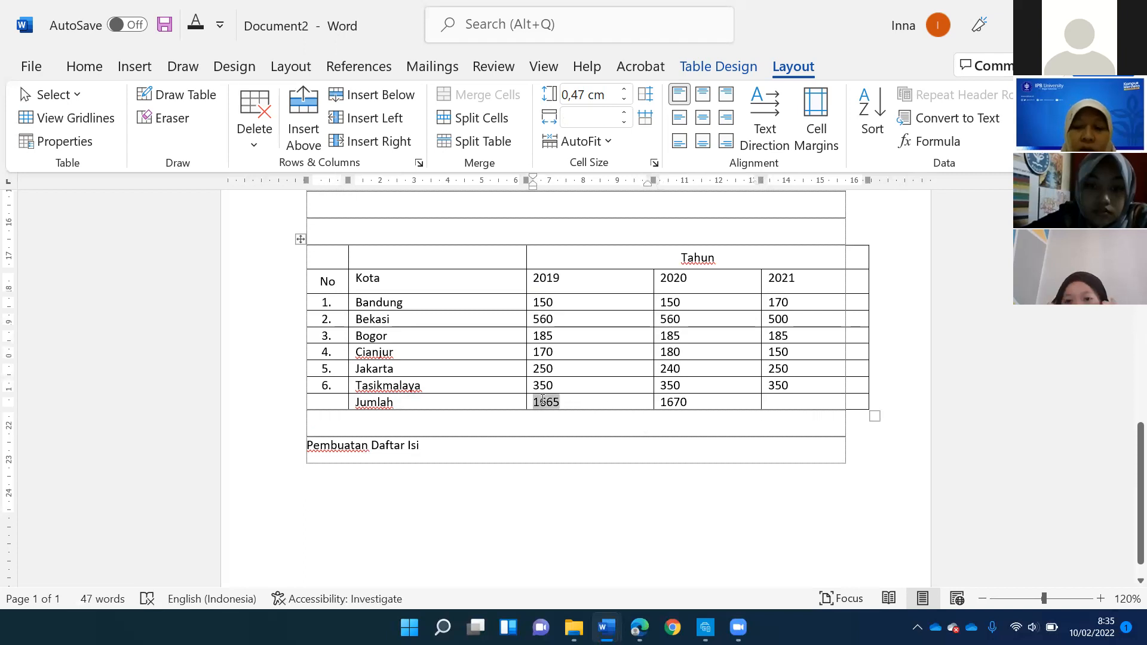
{"action": "left_click", "coordinate": [711, 404]}
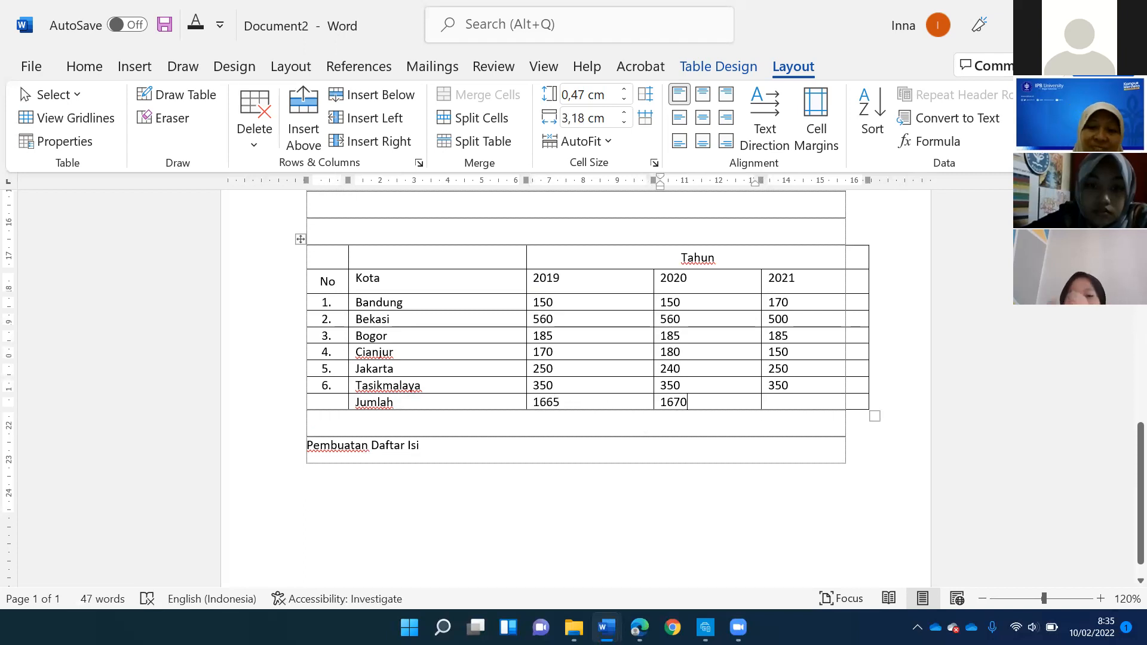
{"action": "key", "text": "BackSpace"}
{"action": "key", "text": "BackSpace"}
{"action": "key", "text": "BackSpace"}
{"action": "key", "text": "BackSpace"}
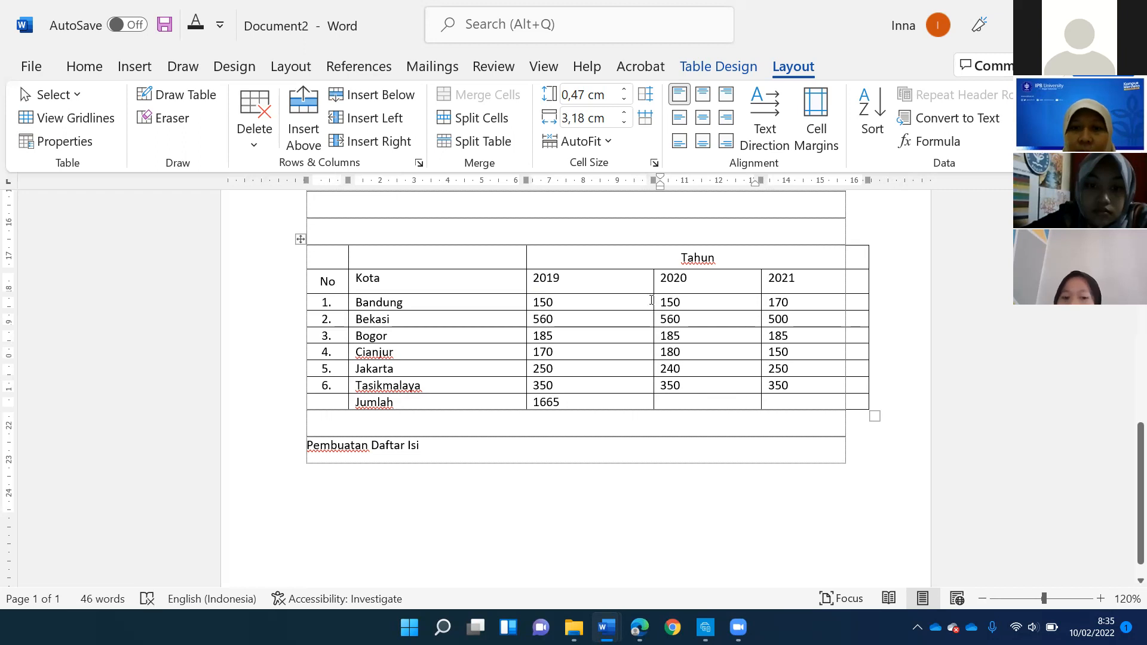
- Delete the "Jumlah" total under 2019 and recalculate it with the formula =SUM(ABOVE)
{"action": "left_click", "coordinate": [580, 400]}
{"action": "double_click", "coordinate": [577, 400]}
{"action": "key", "text": "BackSpace"}
{"action": "left_click", "coordinate": [916, 144]}
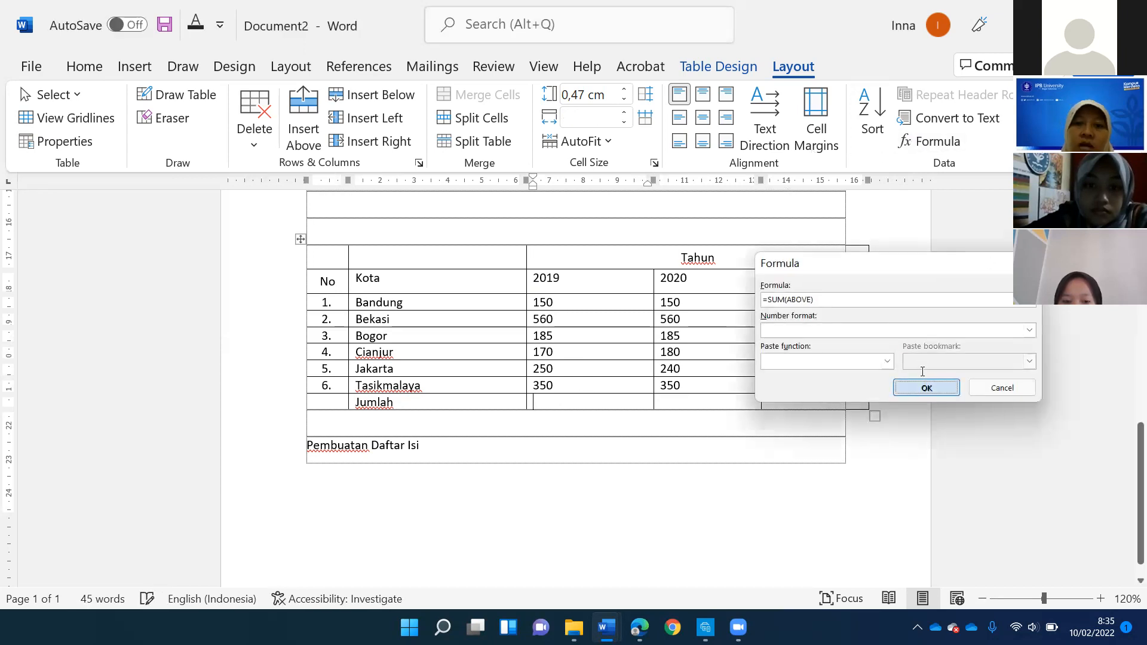
{"action": "left_click", "coordinate": [927, 389]}
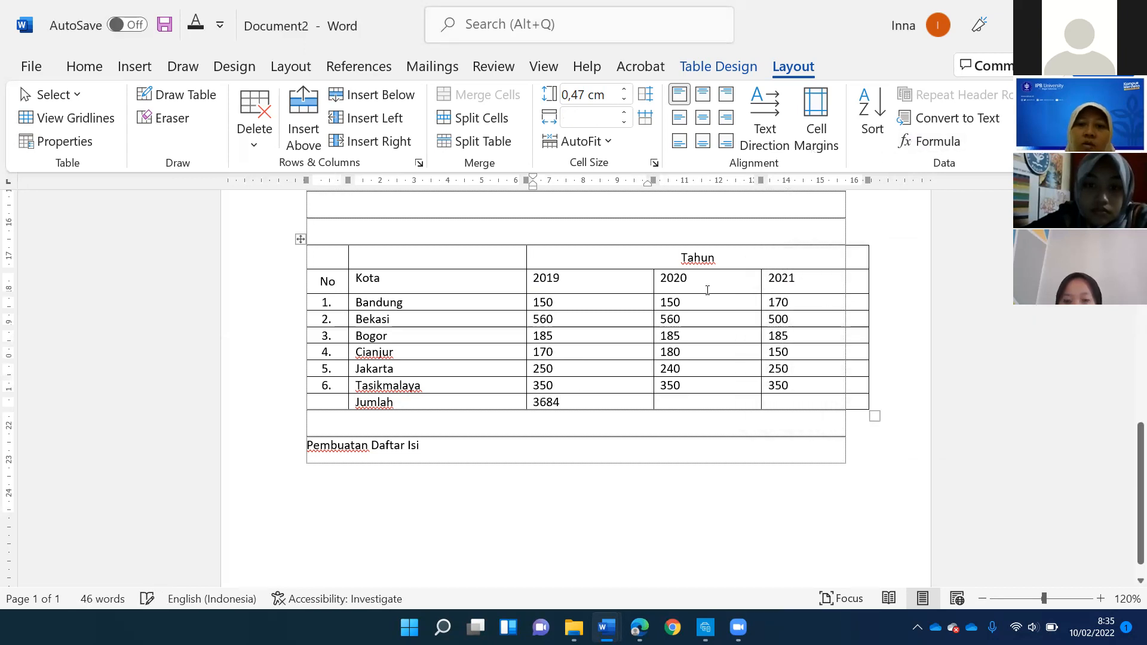
{"action": "double_click", "coordinate": [558, 278]}
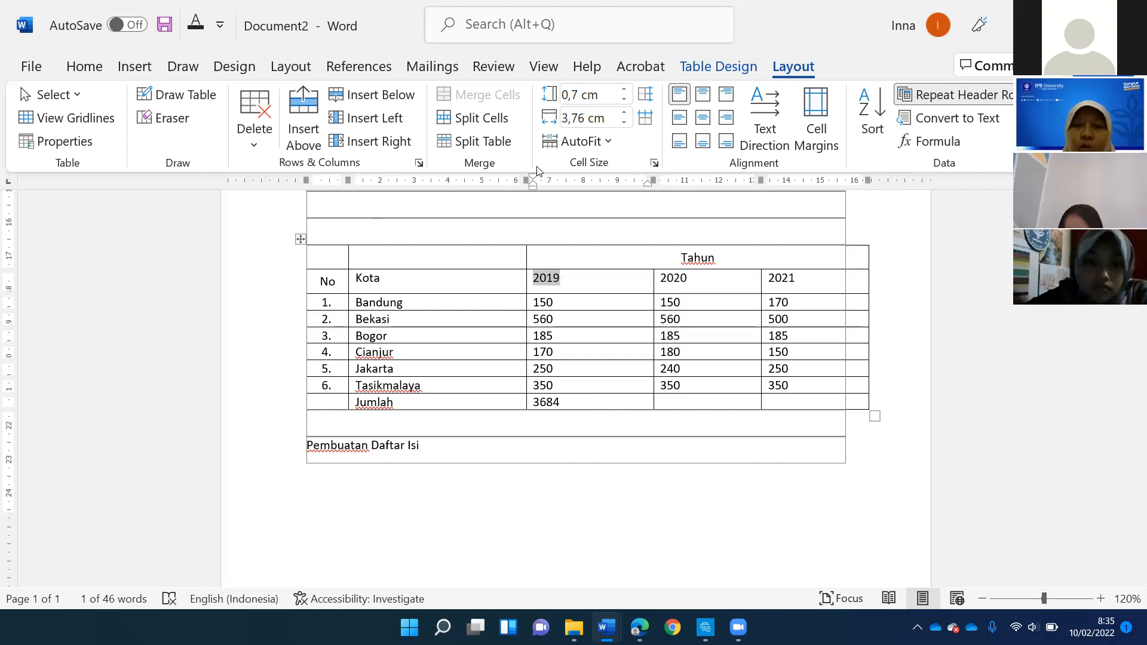
- Replace the "Jumlah" total under 2019 with the cell-range formula =SUM(C3:C8)
{"action": "left_click", "coordinate": [569, 406]}
{"action": "key", "text": "BackSpace"}
{"action": "key", "text": "BackSpace"}
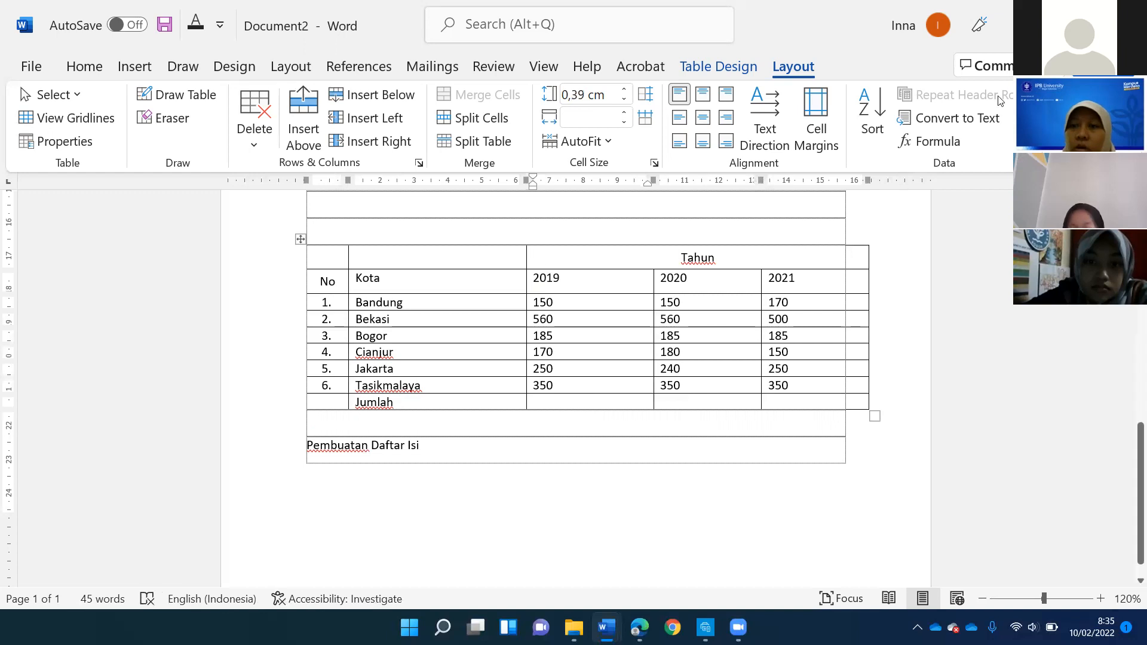
{"action": "left_click", "coordinate": [937, 141]}
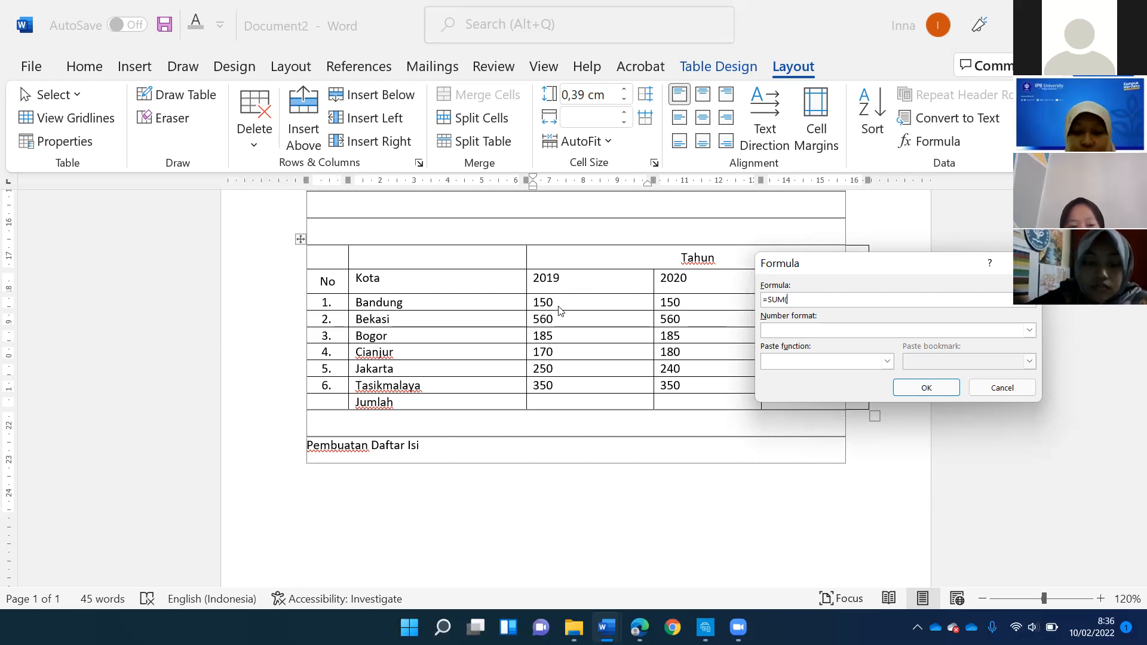
{"action": "type", "text": "C3:C8"}
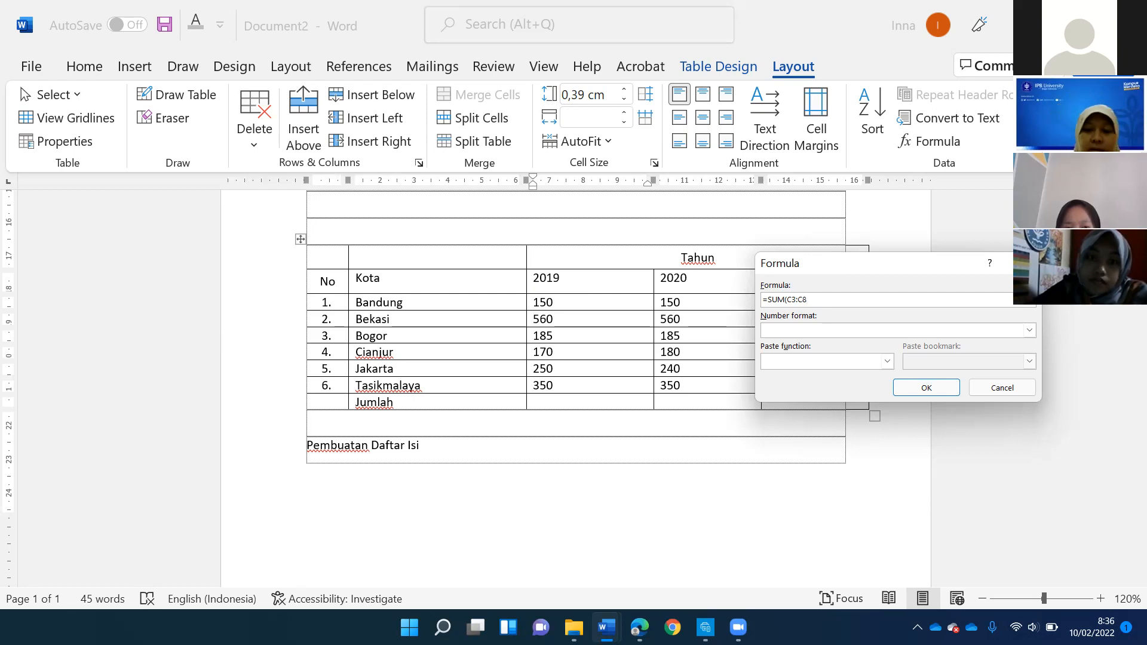
{"action": "type", "text": ")"}
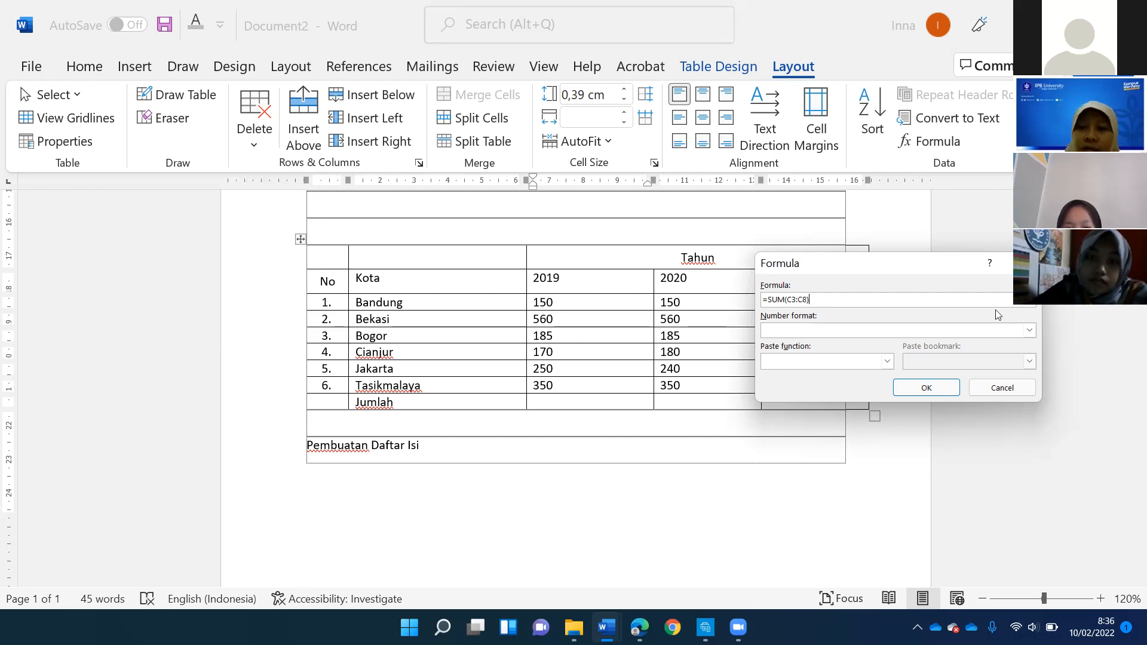
{"action": "left_click", "coordinate": [926, 387]}
{"action": "left_click", "coordinate": [540, 401]}
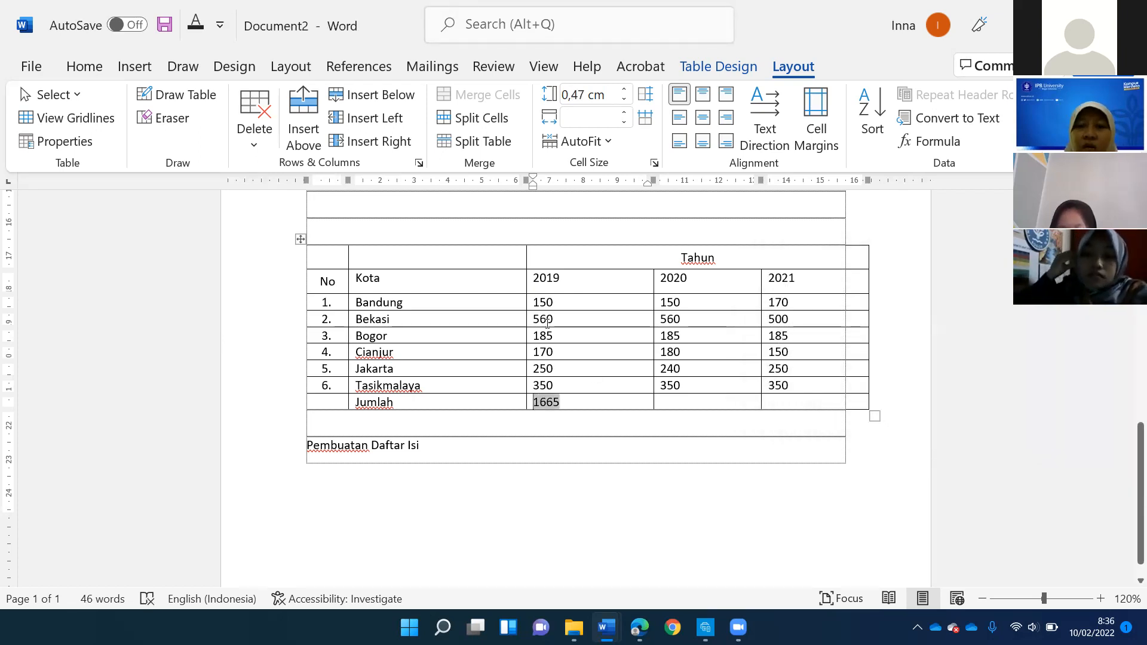
- Insert the subtraction formula =C8-C7 in the "Jumlah" row under 2020
{"action": "left_click", "coordinate": [679, 384]}
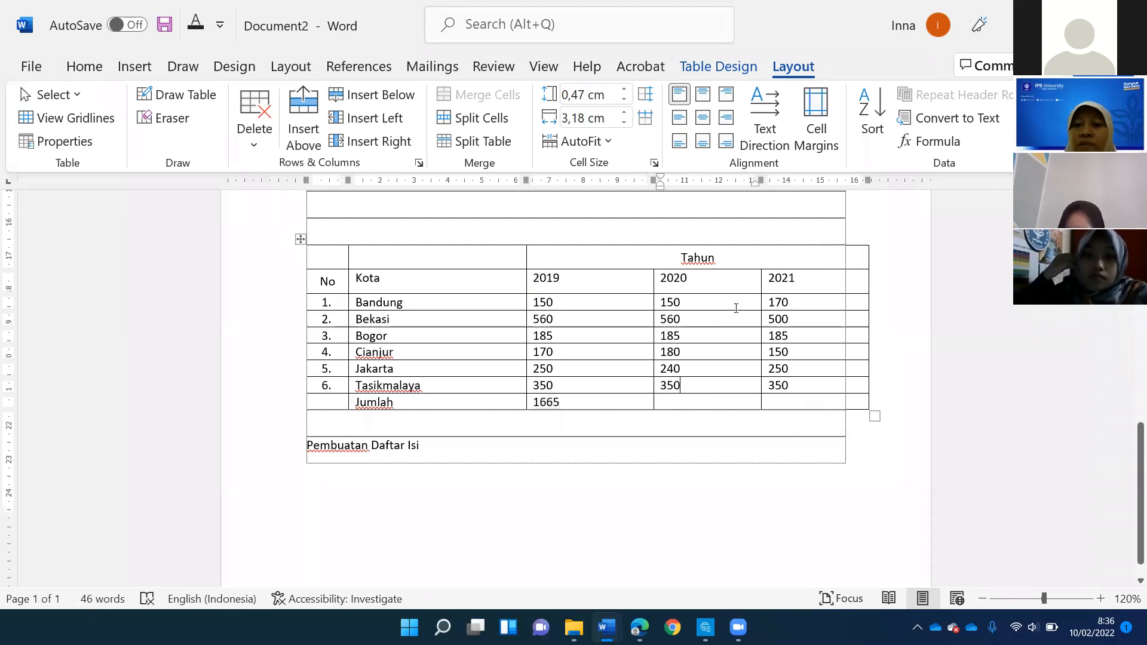
{"action": "left_click", "coordinate": [925, 143]}
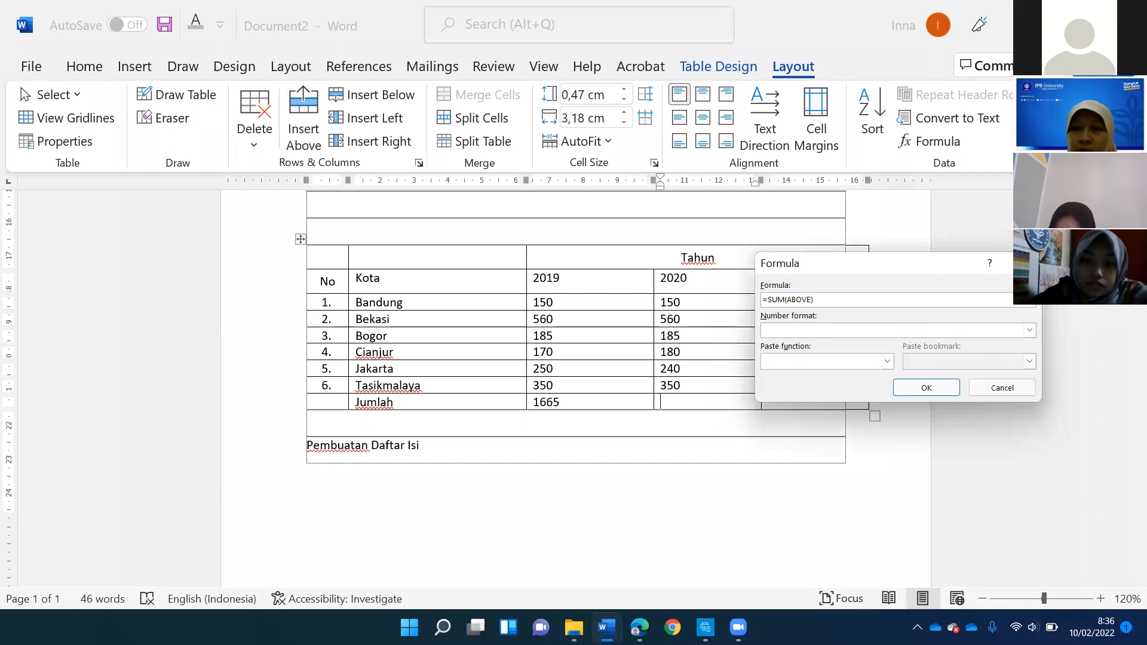
{"action": "key", "text": "BackSpace"}
{"action": "key", "text": "BackSpace"}
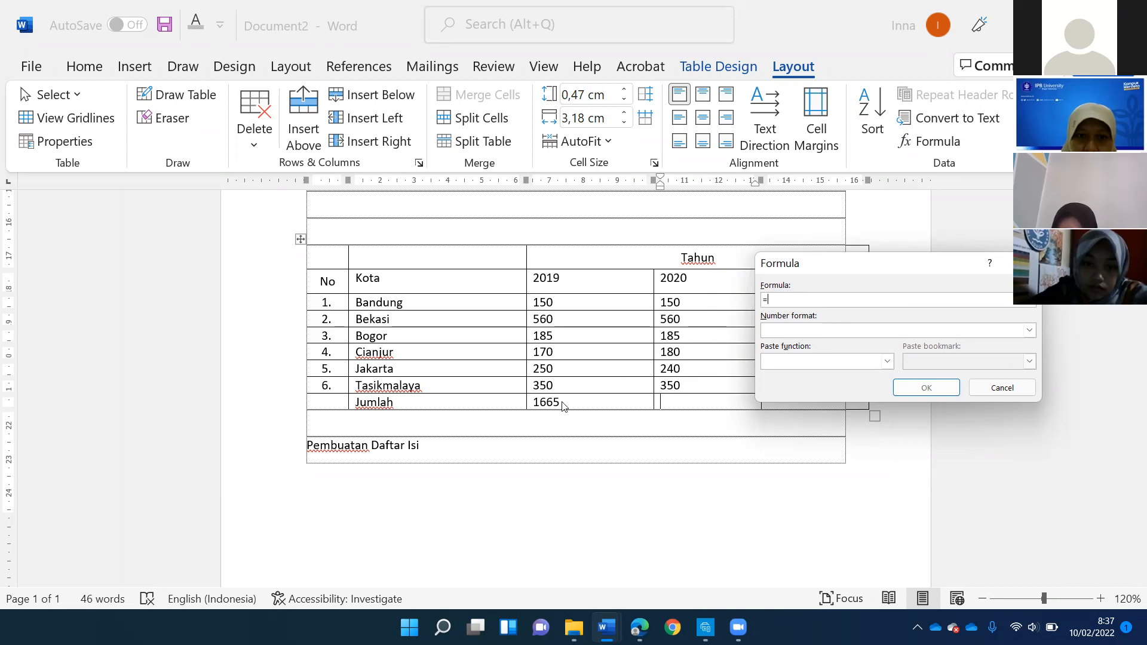
{"action": "type", "text": "C"}
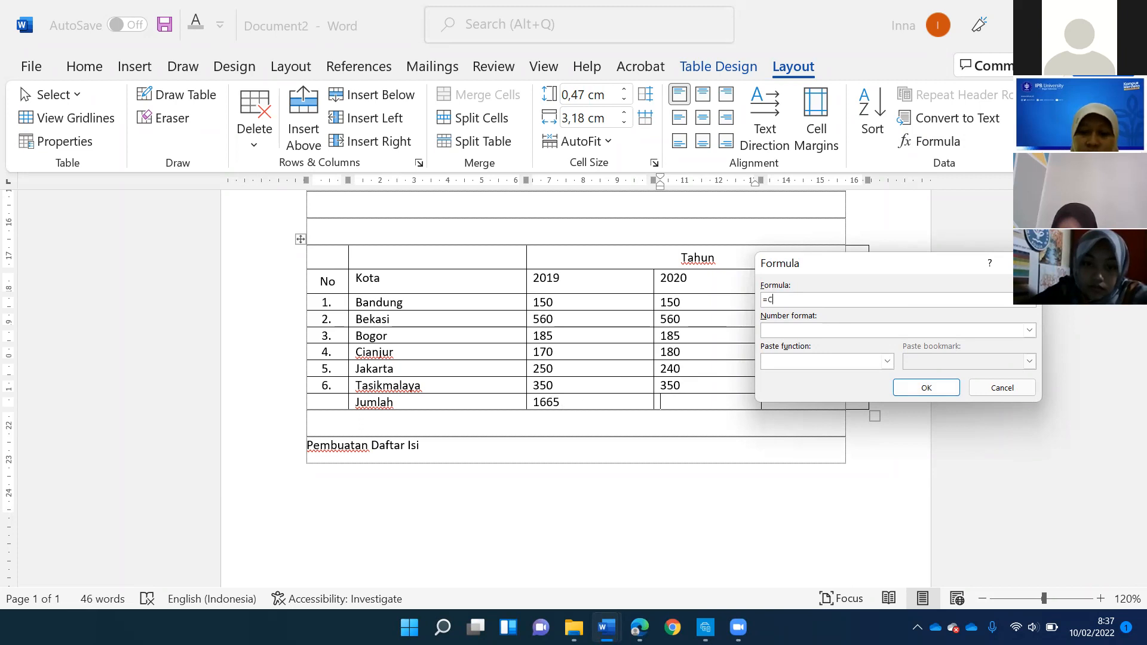
{"action": "type", "text": "8-"}
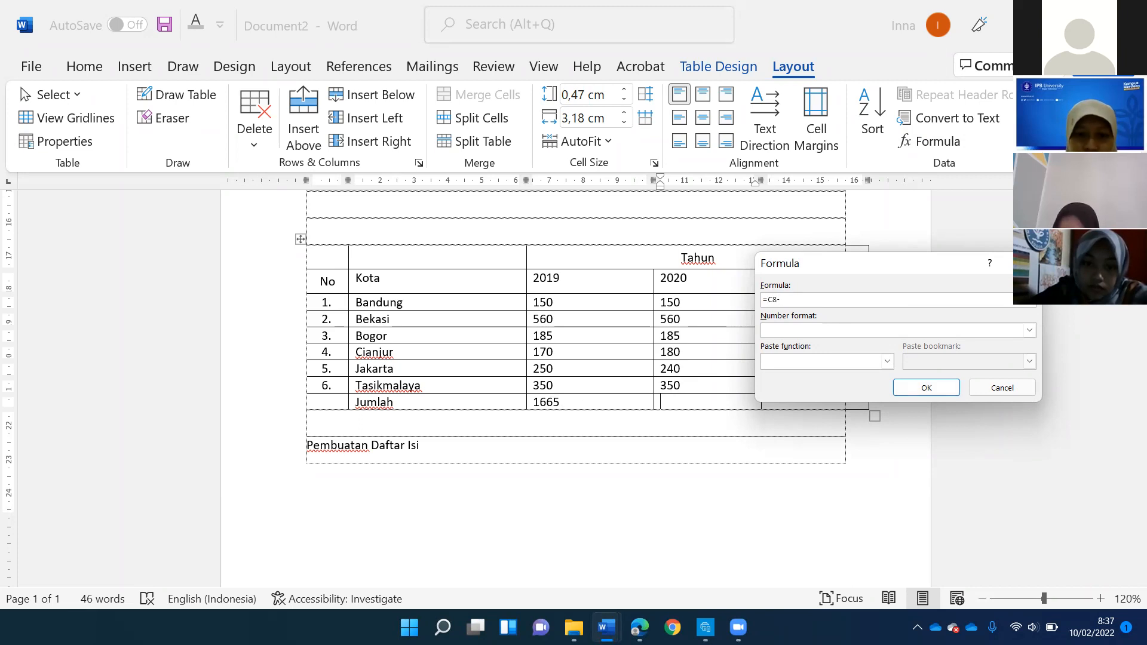
{"action": "type", "text": "C7"}
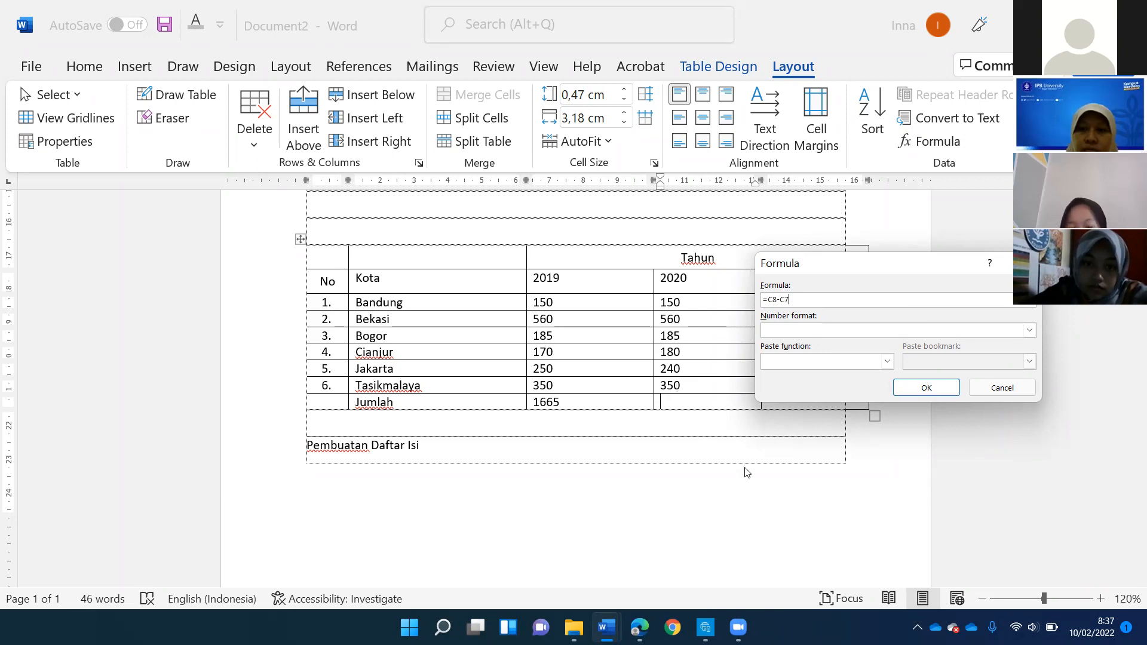
{"action": "left_click", "coordinate": [908, 395]}
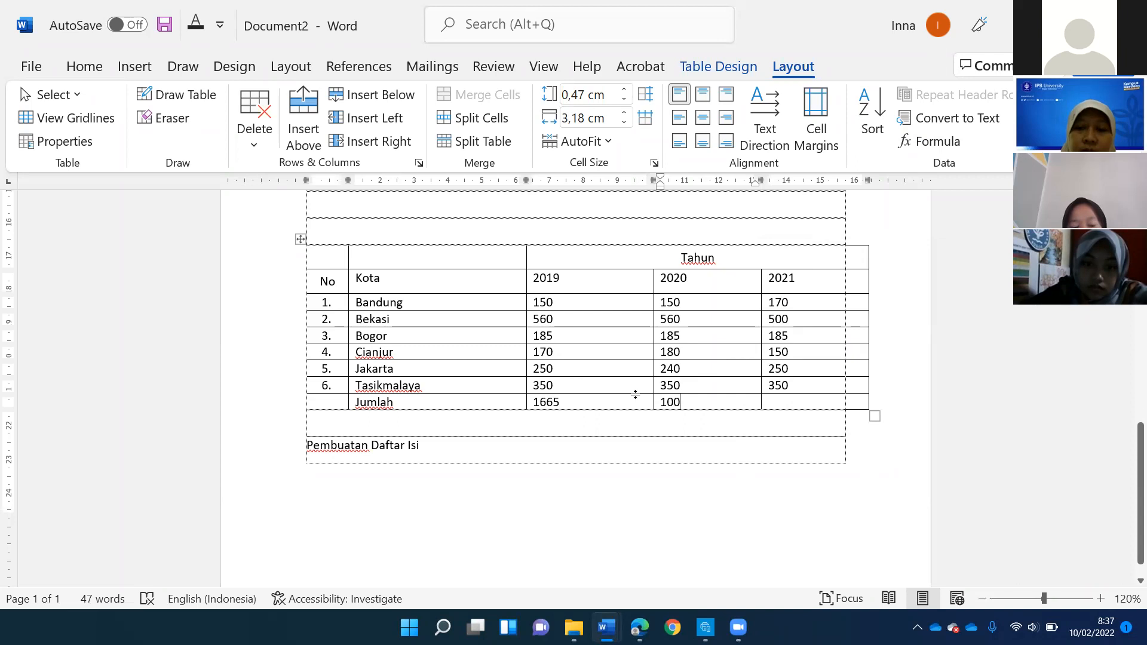
- Check the subtraction field in the "Jumlah" row under 2020 and delete it
{"action": "left_click", "coordinate": [682, 402]}
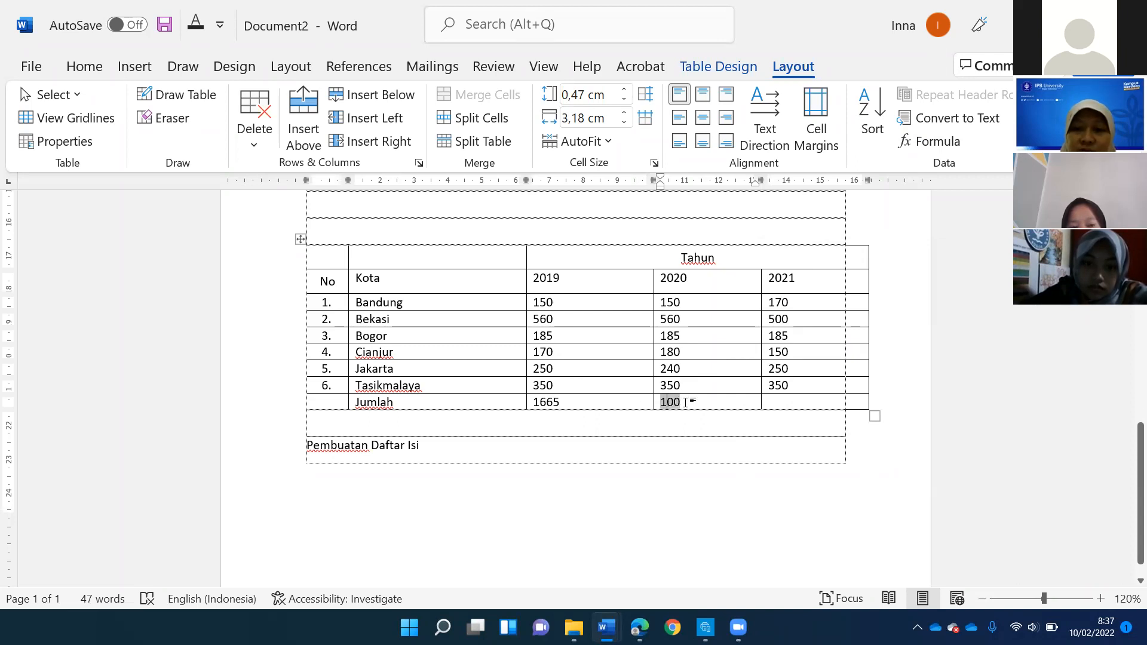
{"action": "left_click", "coordinate": [814, 402]}
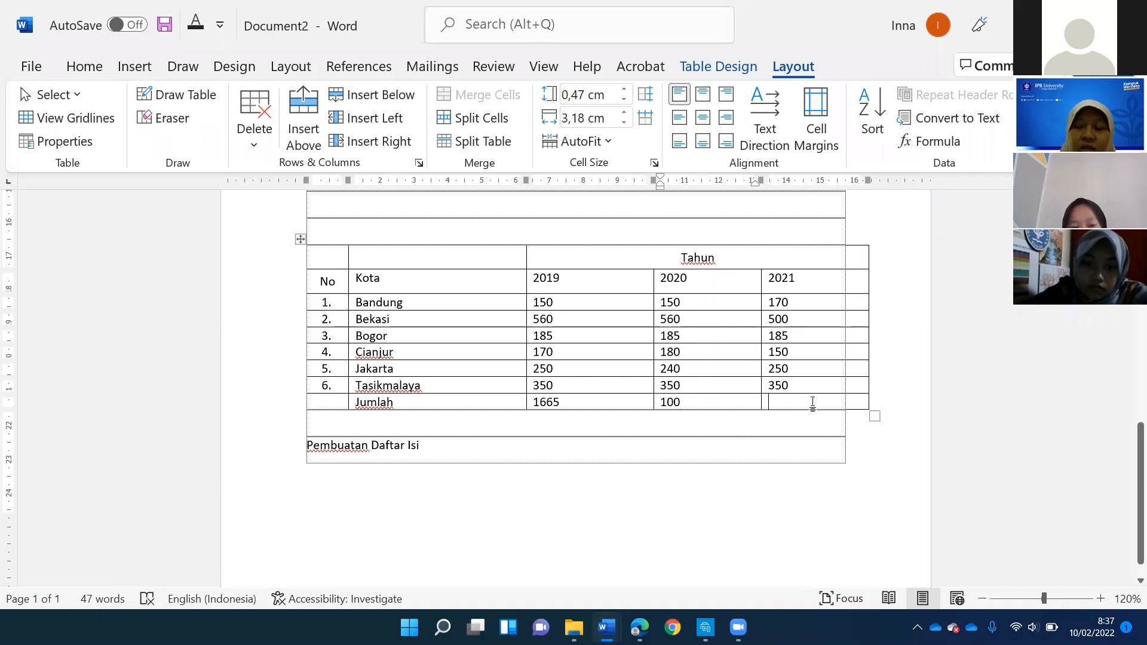
{"action": "left_click", "coordinate": [678, 402]}
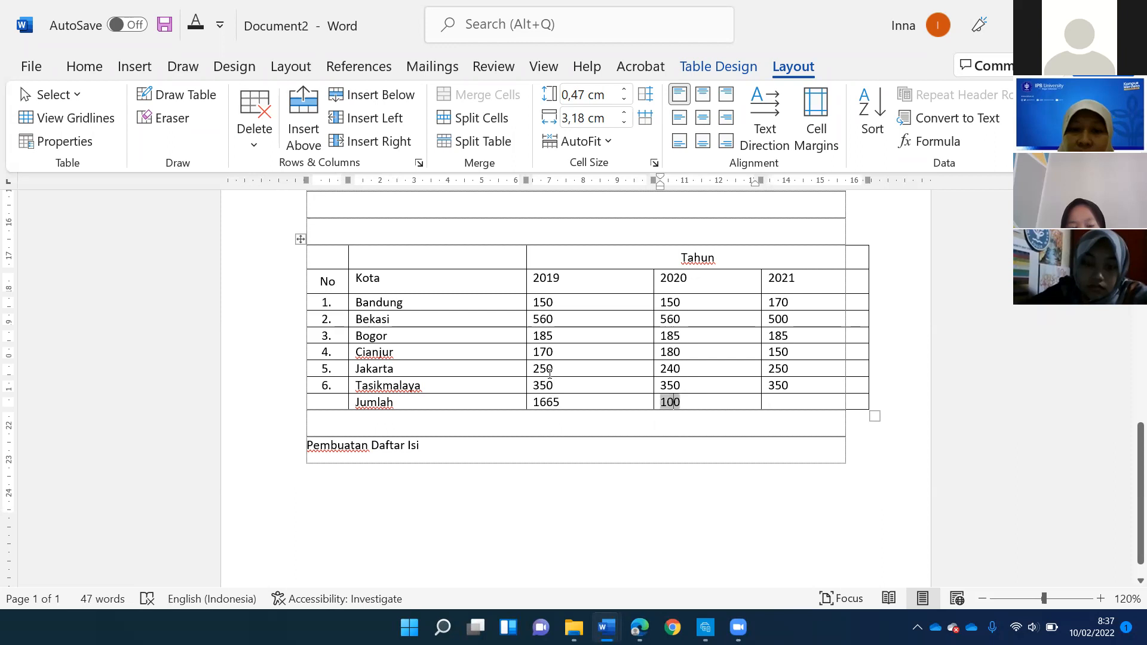
{"action": "key", "text": "Up"}
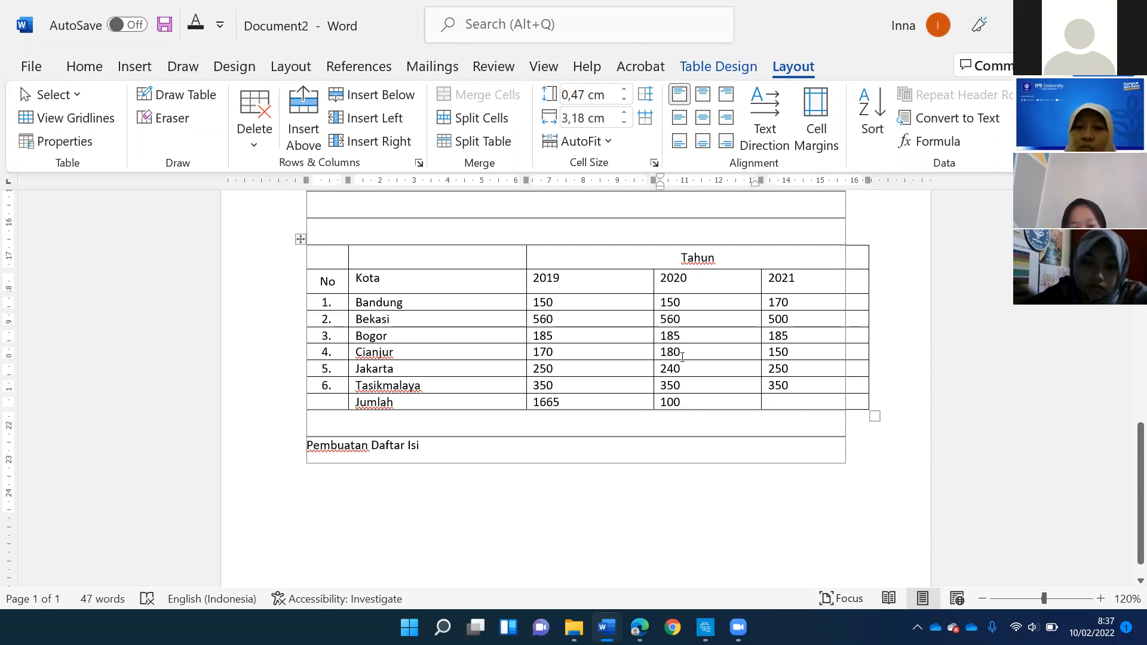
{"action": "double_click", "coordinate": [709, 402]}
{"action": "key", "text": "Delete"}
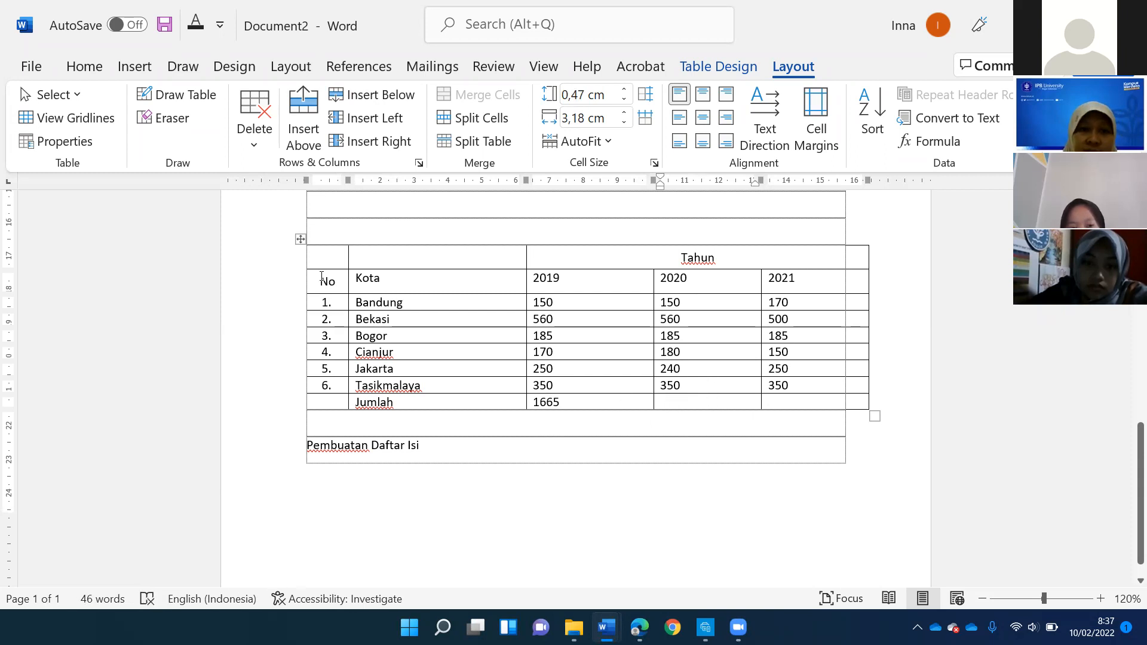
- Merge the "No" heading cell with the empty cell above it
{"action": "left_click_drag", "start_coordinate": [322, 276], "coordinate": [327, 257]}
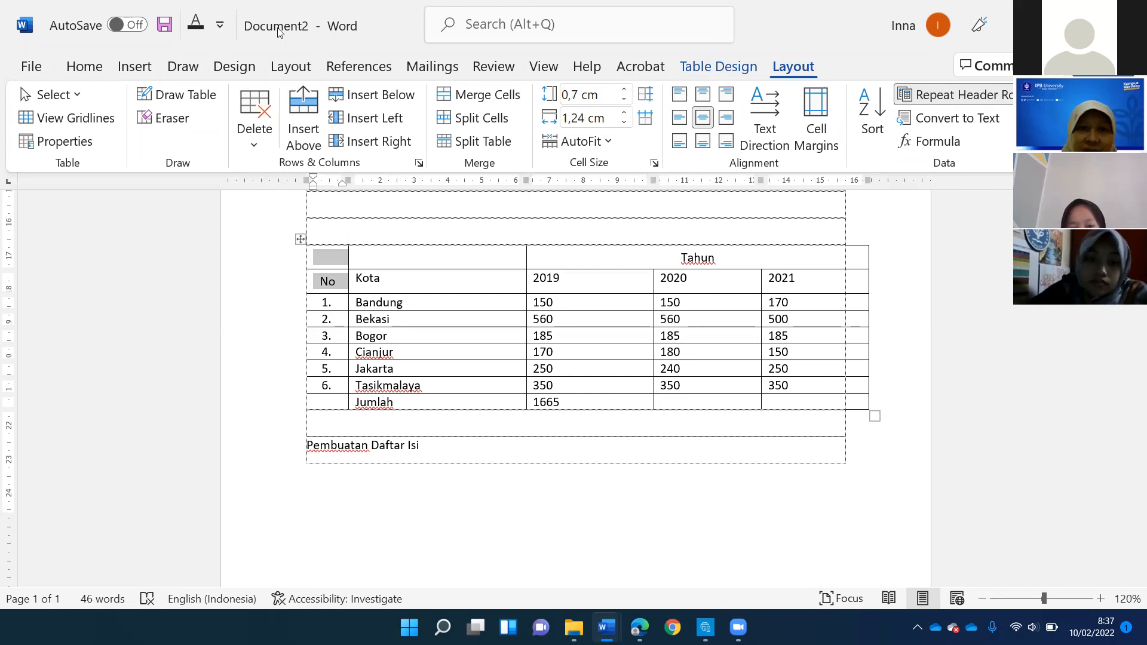
{"action": "left_click", "coordinate": [486, 95]}
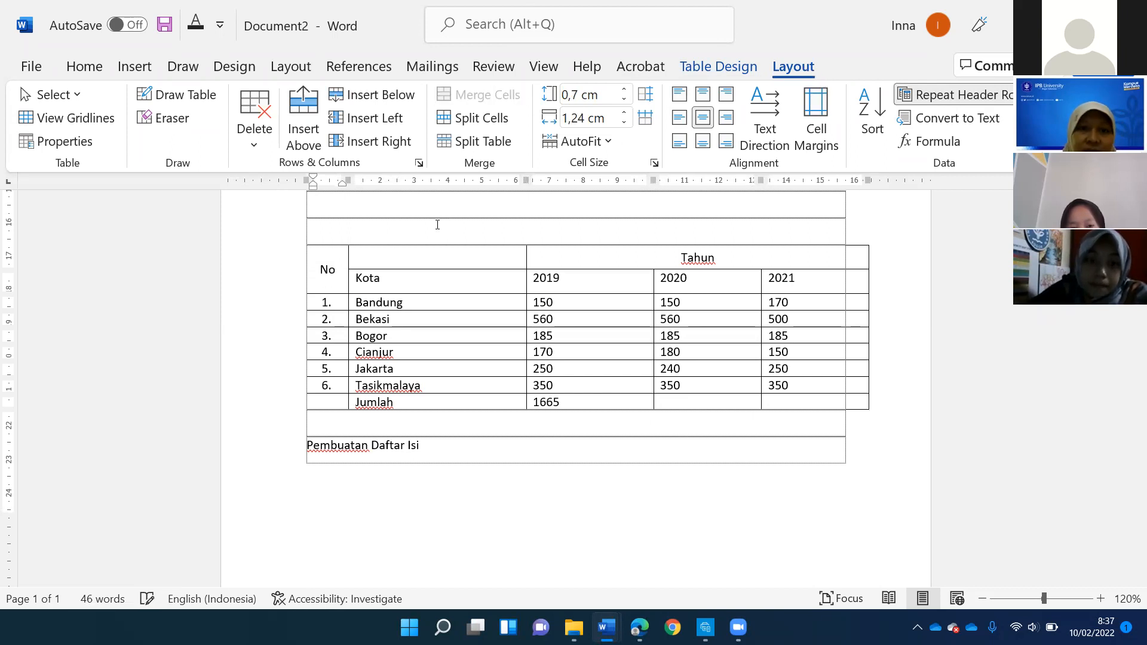
- Merge the "Kota" heading cell with the empty cell above it and centre its text horizontally and vertically
{"action": "left_click_drag", "start_coordinate": [426, 274], "coordinate": [428, 256]}
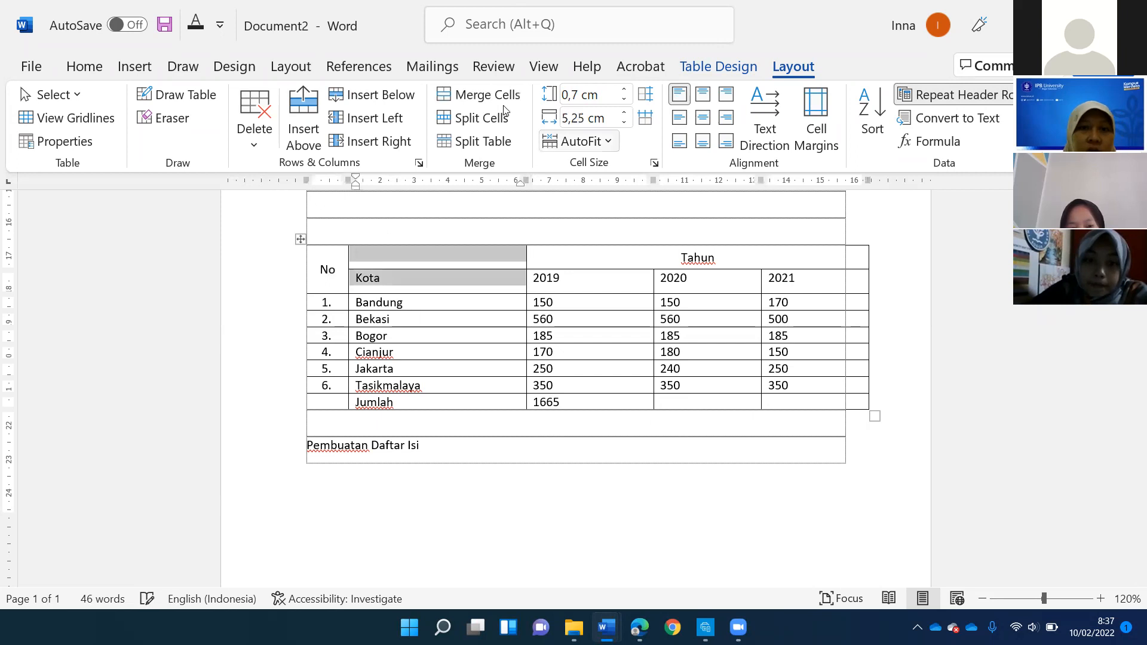
{"action": "left_click", "coordinate": [487, 95]}
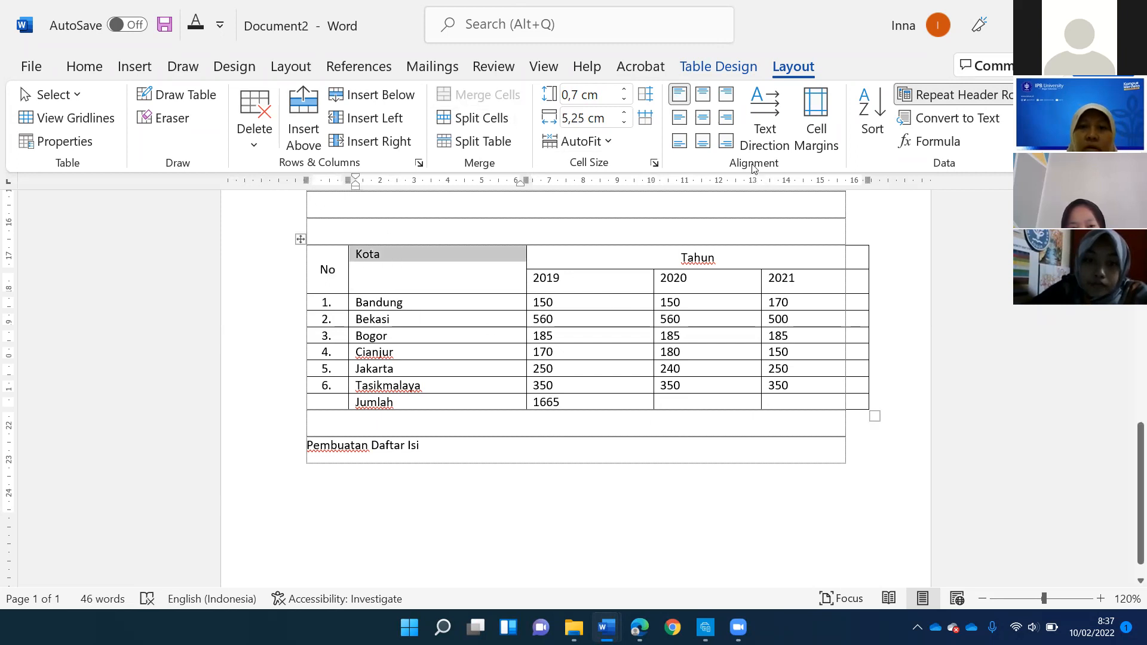
{"action": "left_click", "coordinate": [703, 117]}
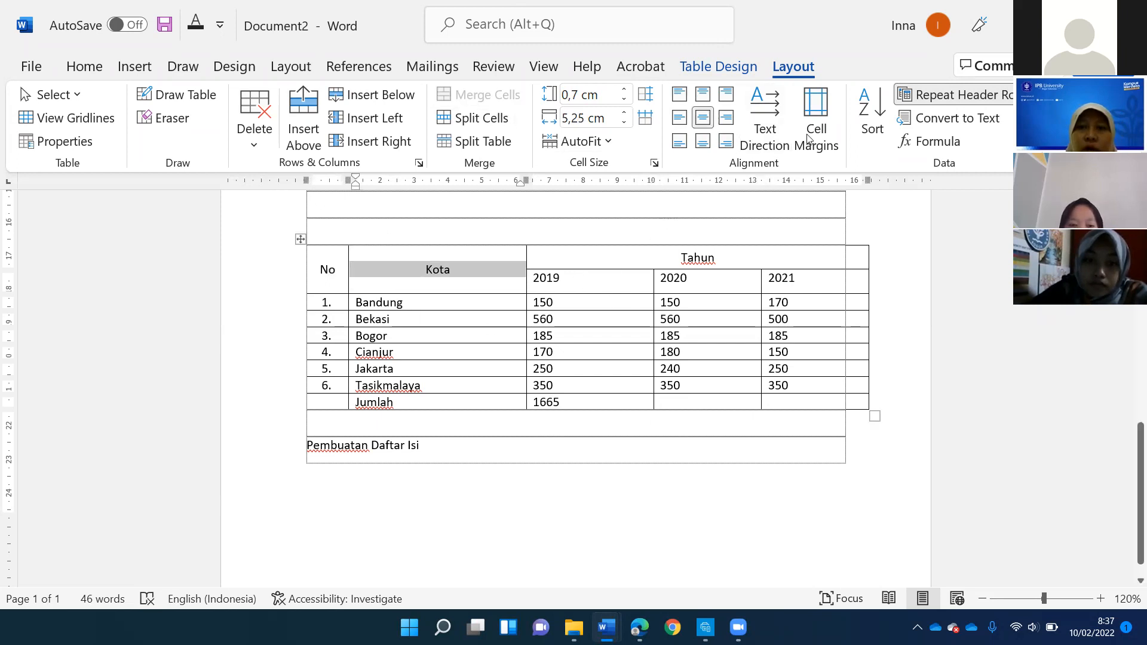
- Shade the table's two heading rows, from "No" to "2021", with a light orange theme colour
{"action": "left_click", "coordinate": [561, 278]}
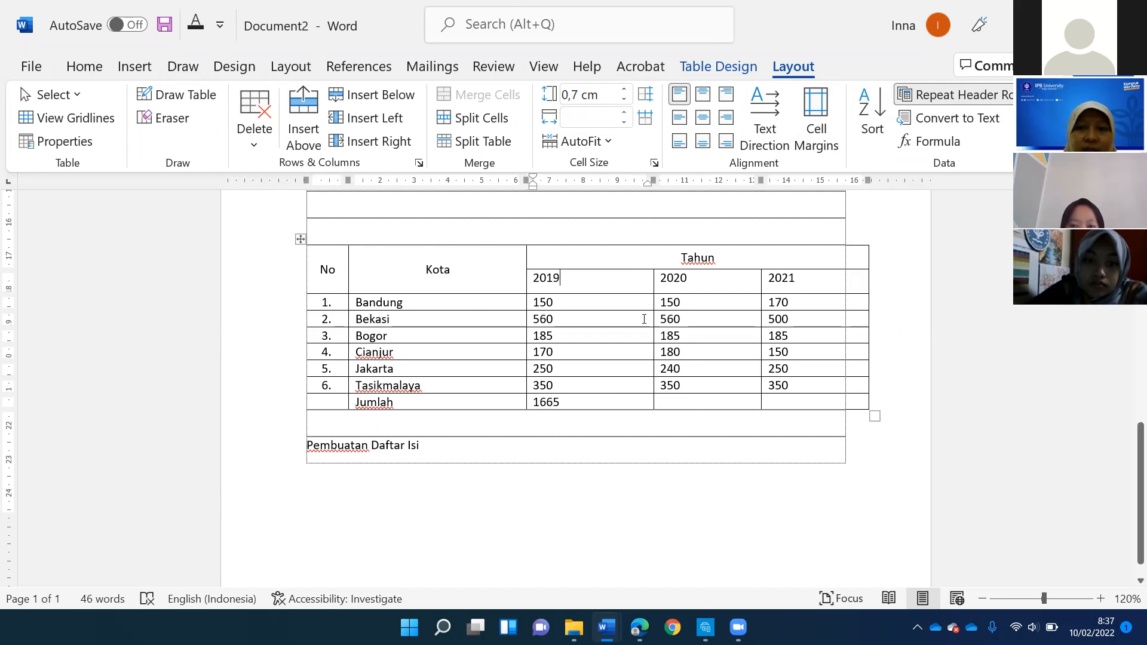
{"action": "key", "text": "Down"}
{"action": "left_click", "coordinate": [706, 65]}
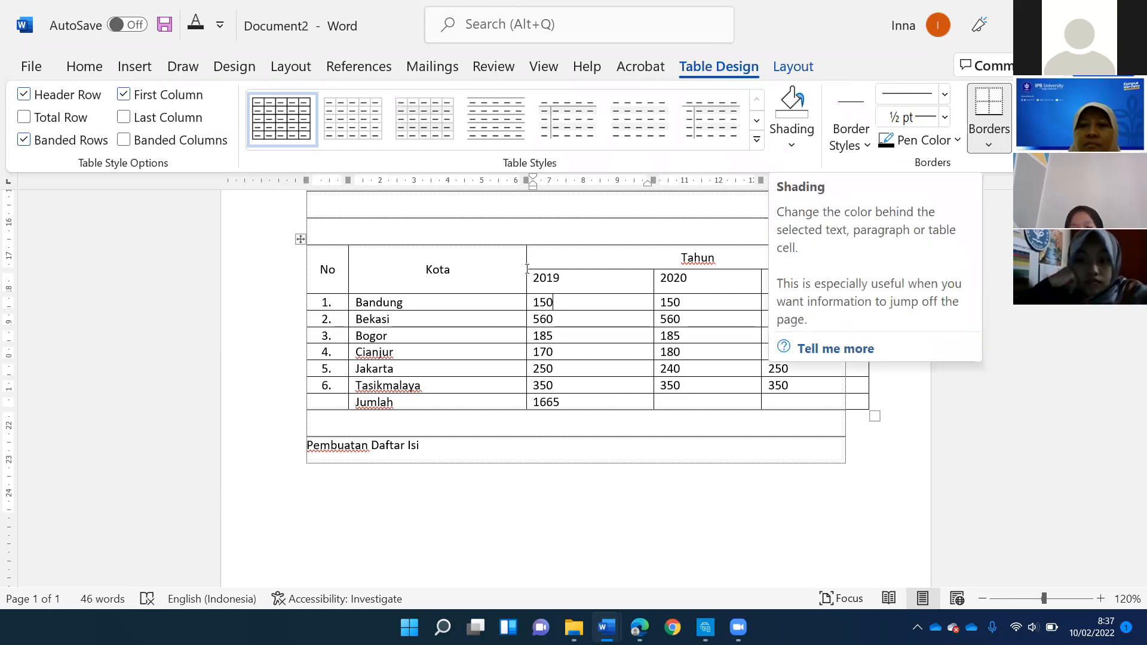
{"action": "mouse_move", "coordinate": [328, 269]}
{"action": "left_mouse_down"}
{"action": "mouse_move", "coordinate": [819, 302]}
{"action": "mouse_move", "coordinate": [820, 281]}
{"action": "left_mouse_up"}
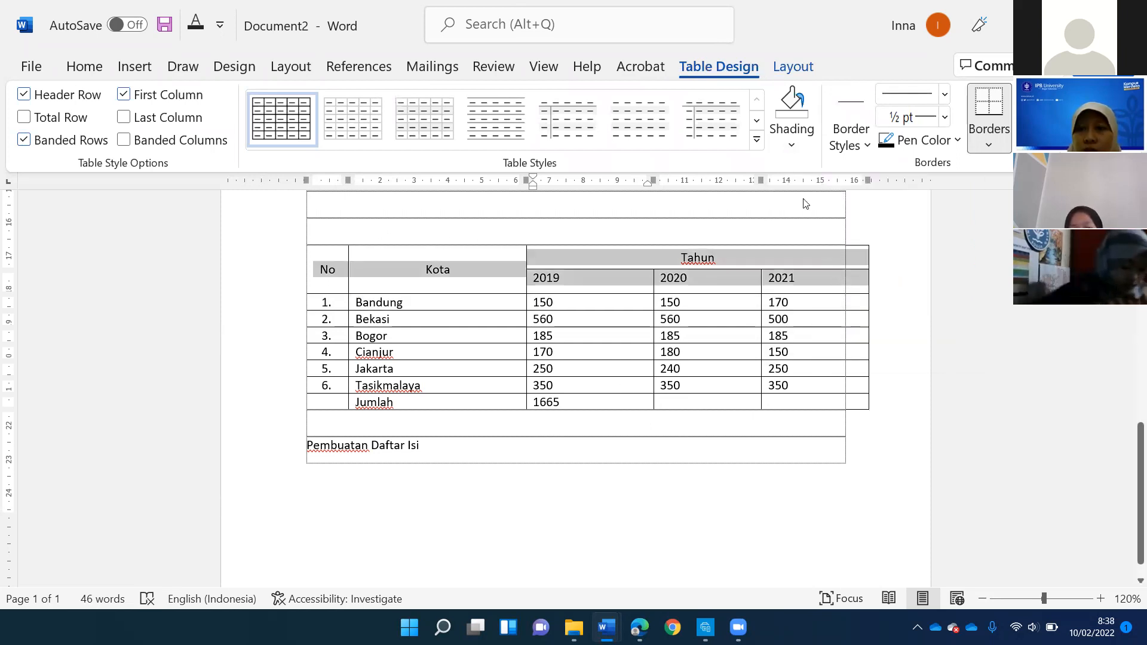
{"action": "left_click", "coordinate": [791, 147]}
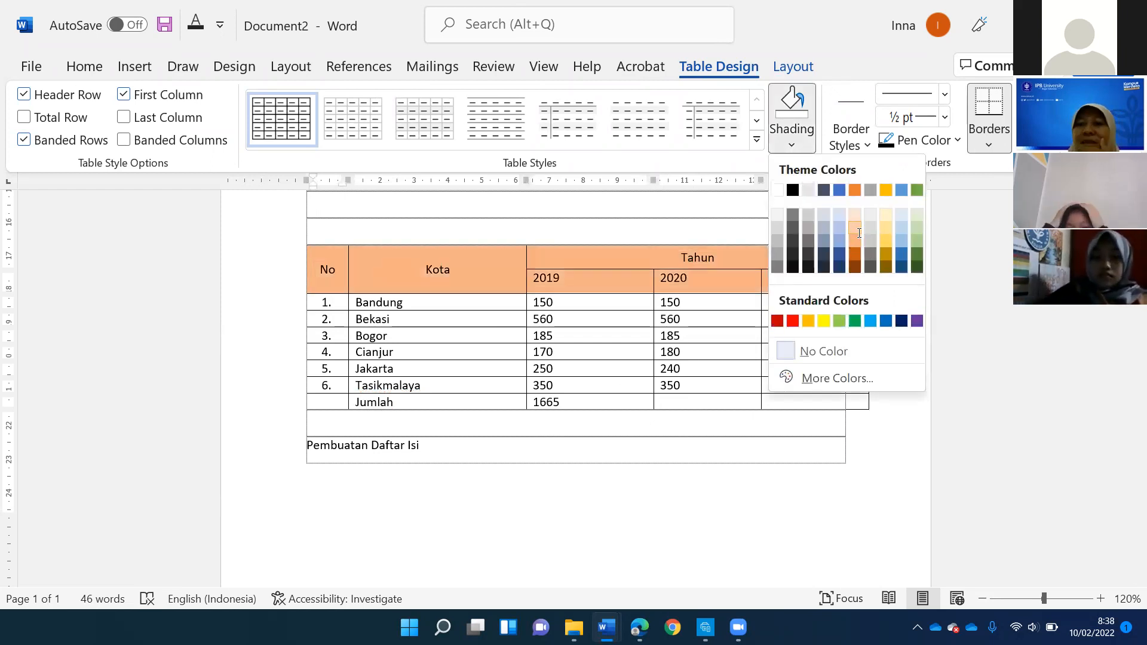
{"action": "left_click", "coordinate": [859, 233]}
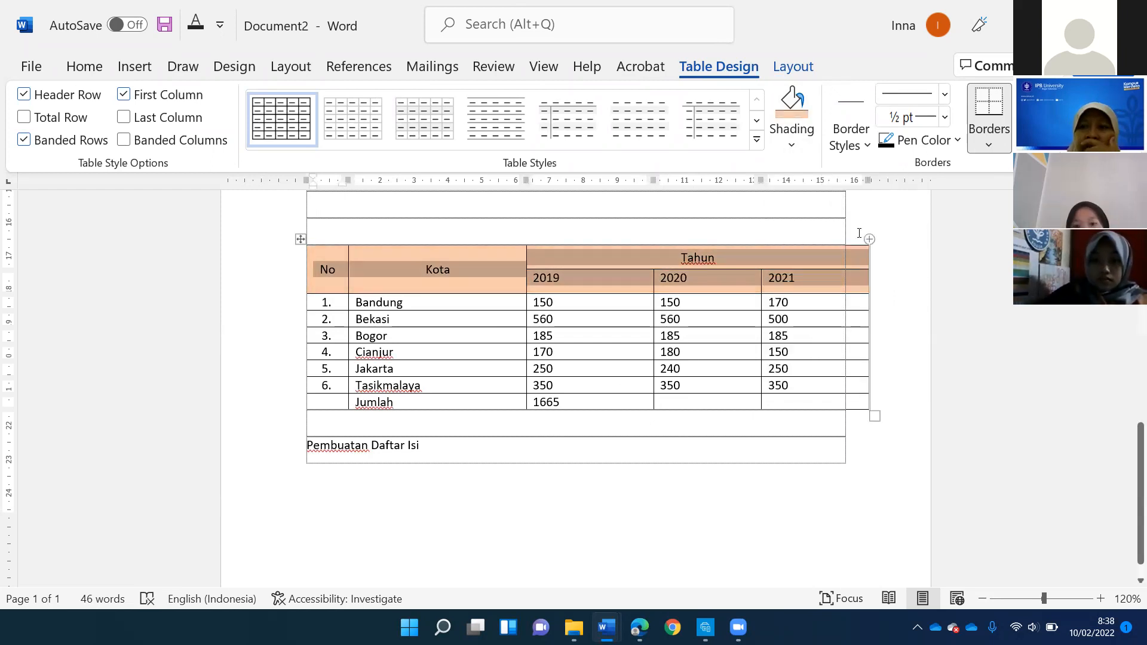
- Draw a 3 pt multi-line border along the bottom edge of the heading rows across all columns
{"action": "left_click", "coordinate": [945, 94]}
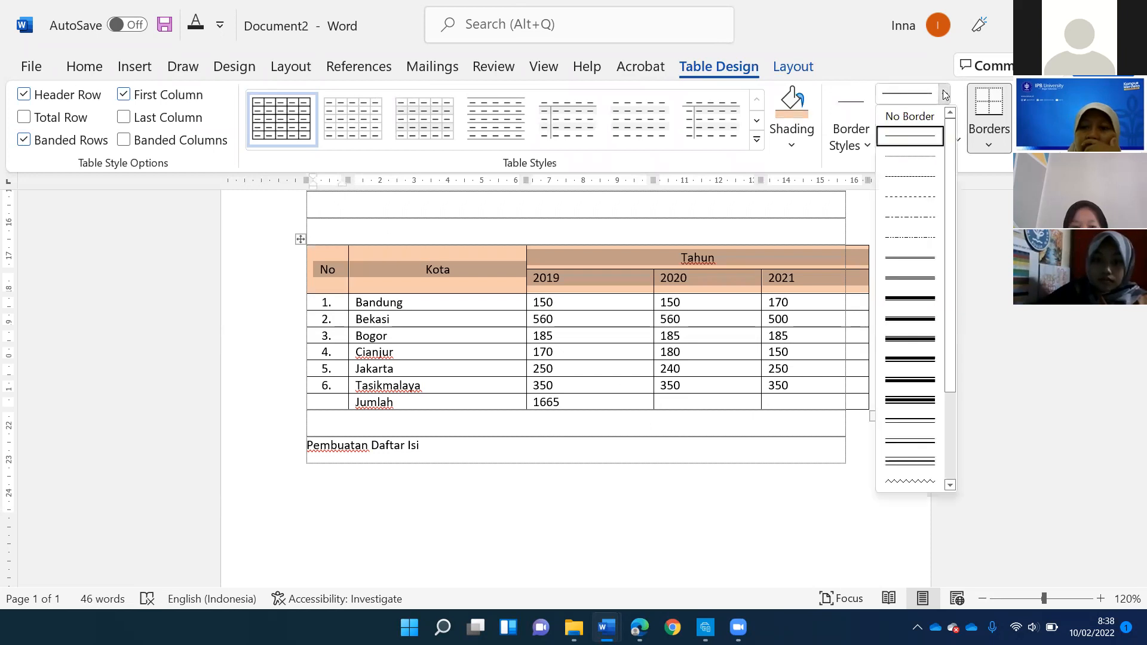
{"action": "left_click", "coordinate": [911, 319]}
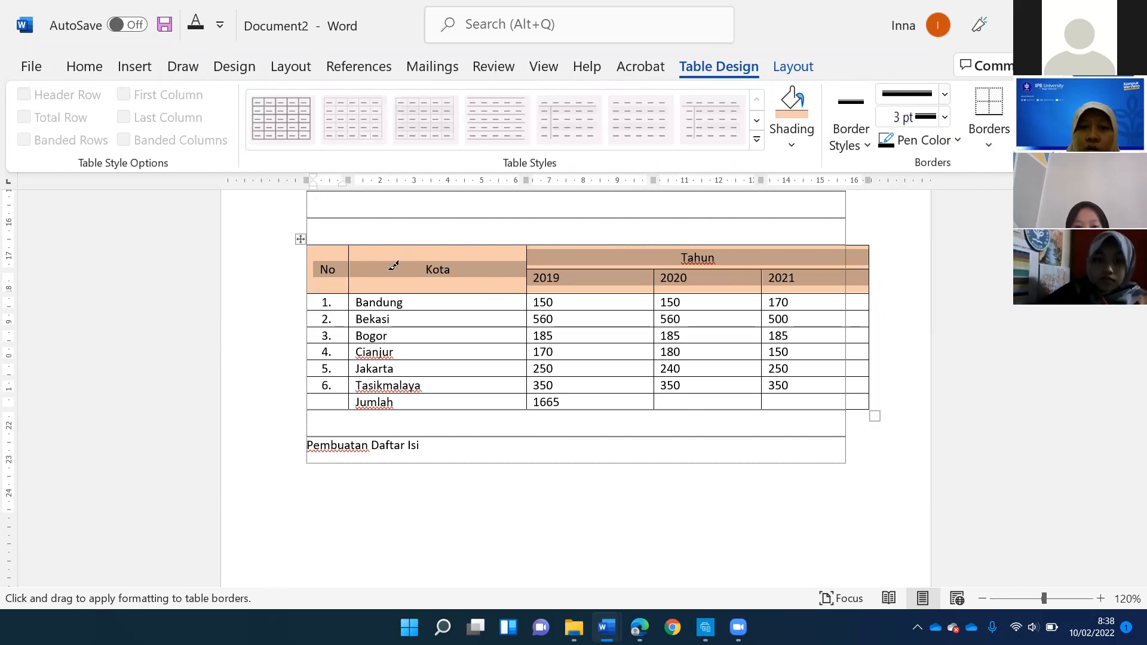
{"action": "left_click_drag", "start_coordinate": [312, 292], "coordinate": [526, 294]}
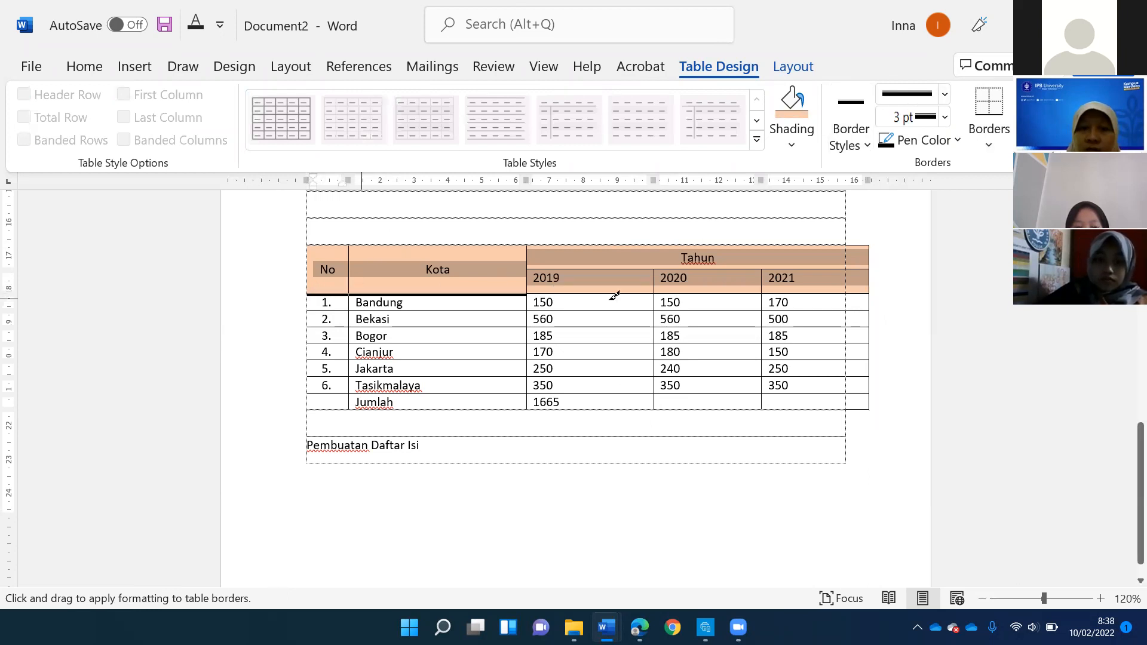
{"action": "left_click_drag", "start_coordinate": [783, 299], "coordinate": [812, 293]}
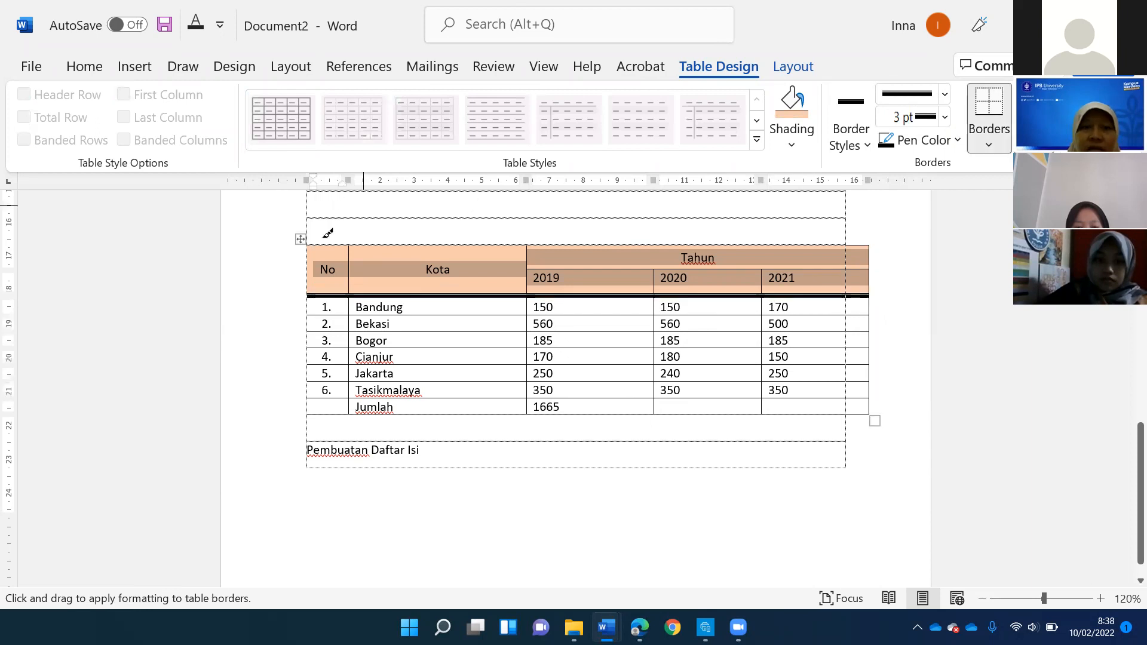
- Paint the same 3 pt border in automatic colour along the top edge of the heading row, from "No" to "Tahun"
{"action": "mouse_move", "coordinate": [341, 245]}
{"action": "left_mouse_down"}
{"action": "mouse_move", "coordinate": [740, 223]}
{"action": "mouse_move", "coordinate": [876, 242]}
{"action": "left_mouse_up"}
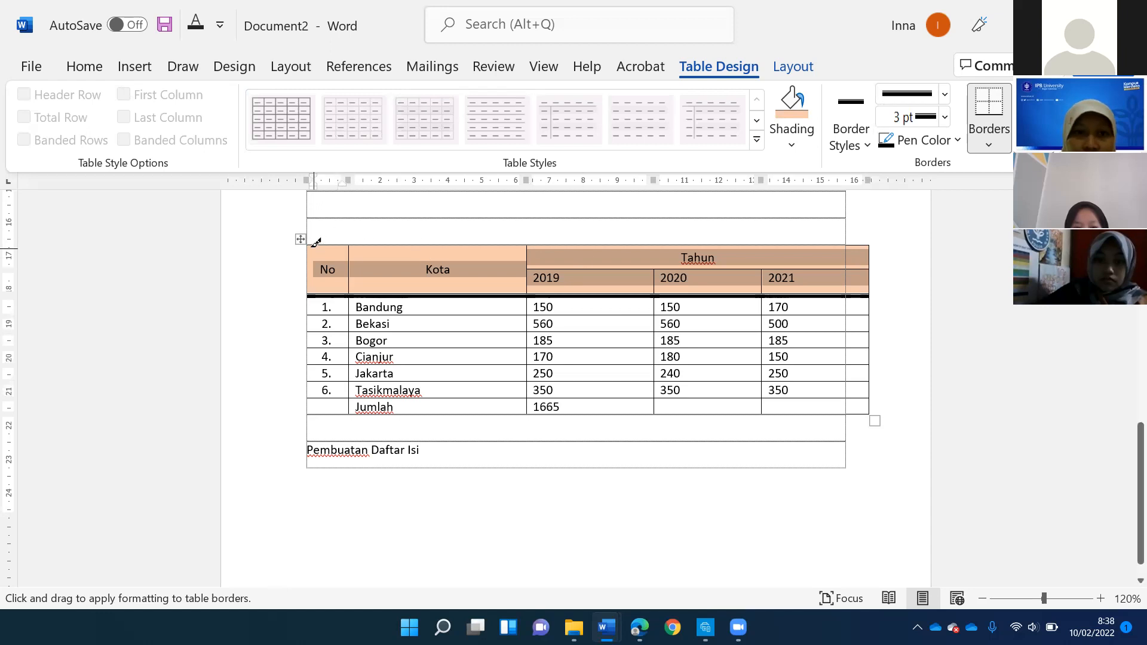
{"action": "left_click_drag", "start_coordinate": [671, 236], "coordinate": [868, 245]}
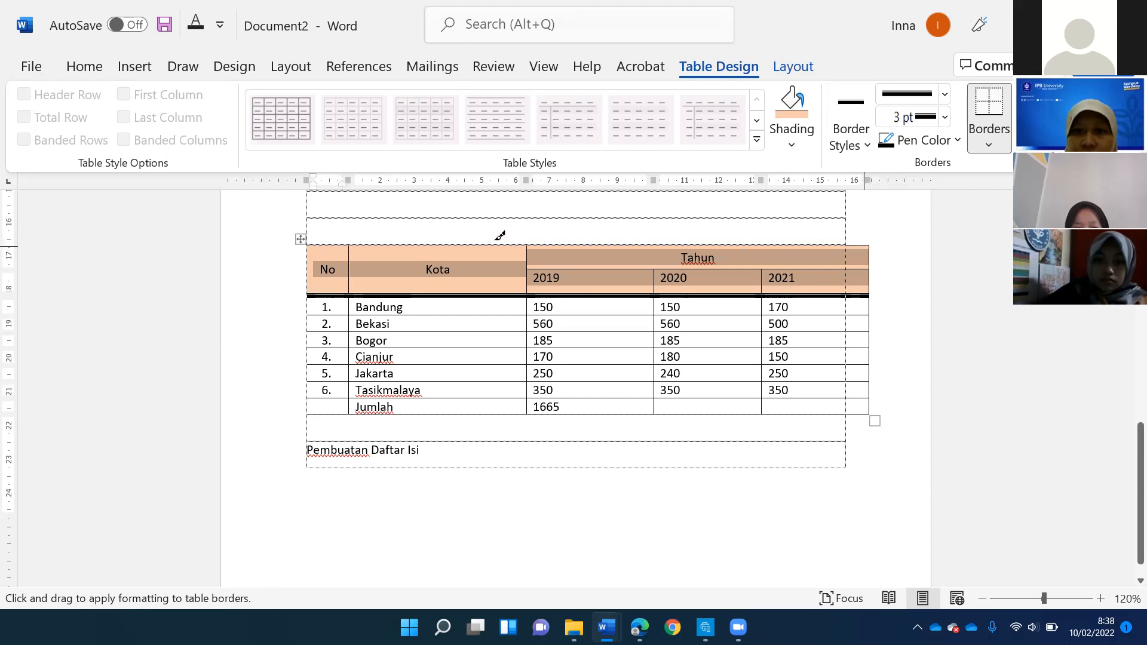
{"action": "key", "text": "Escape"}
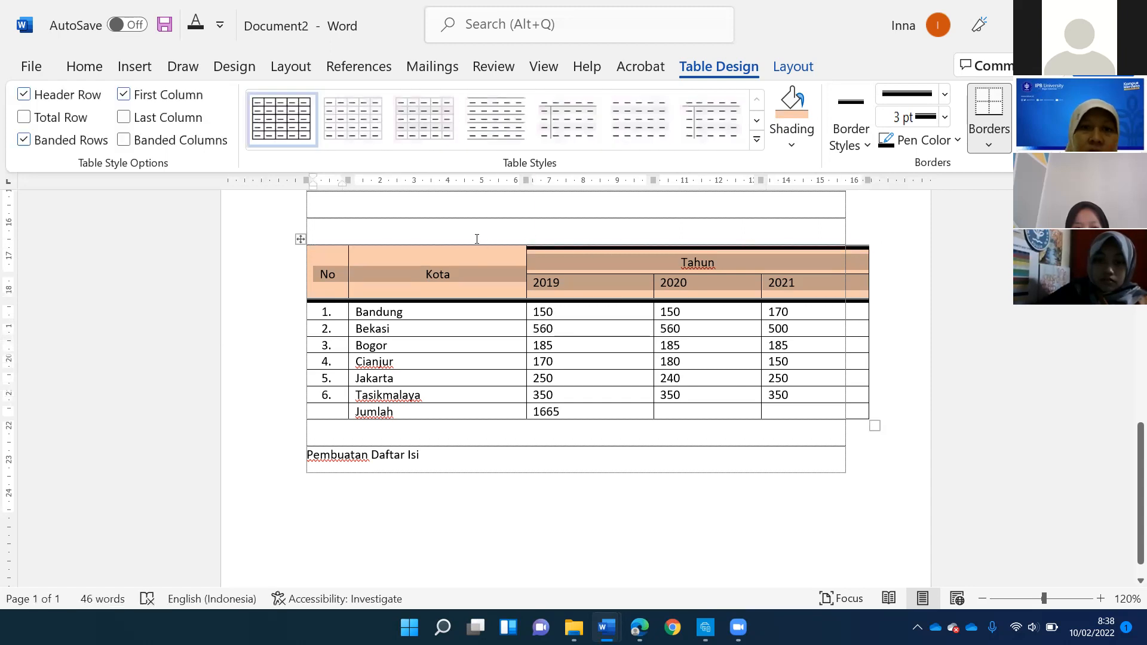
{"action": "left_click", "coordinate": [895, 146]}
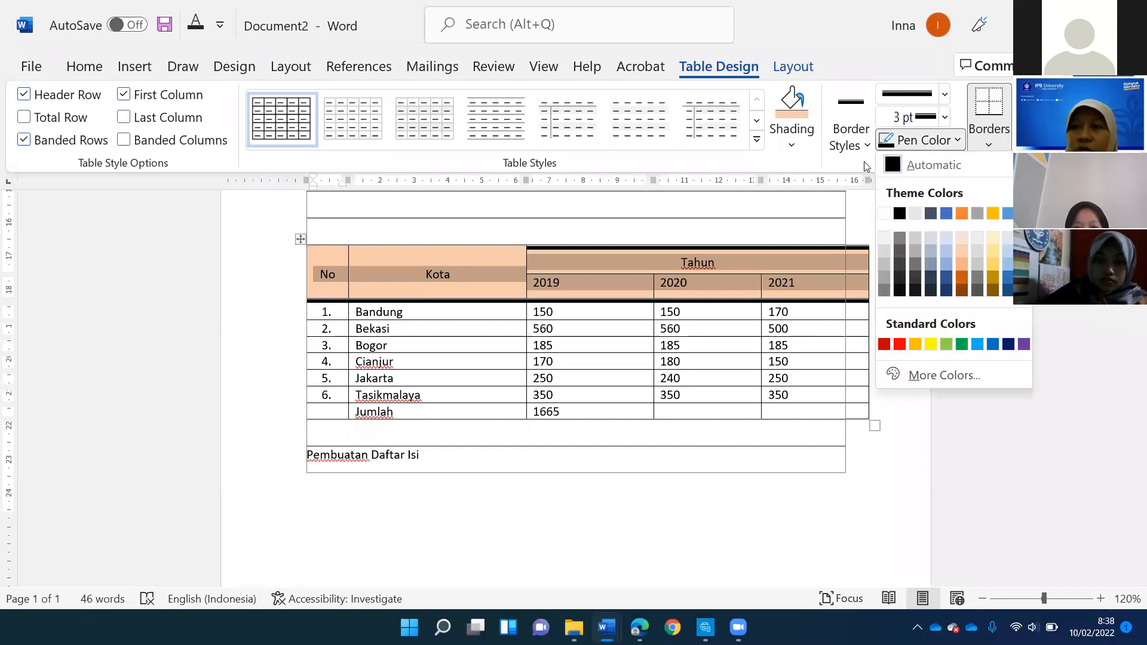
{"action": "left_click", "coordinate": [893, 165]}
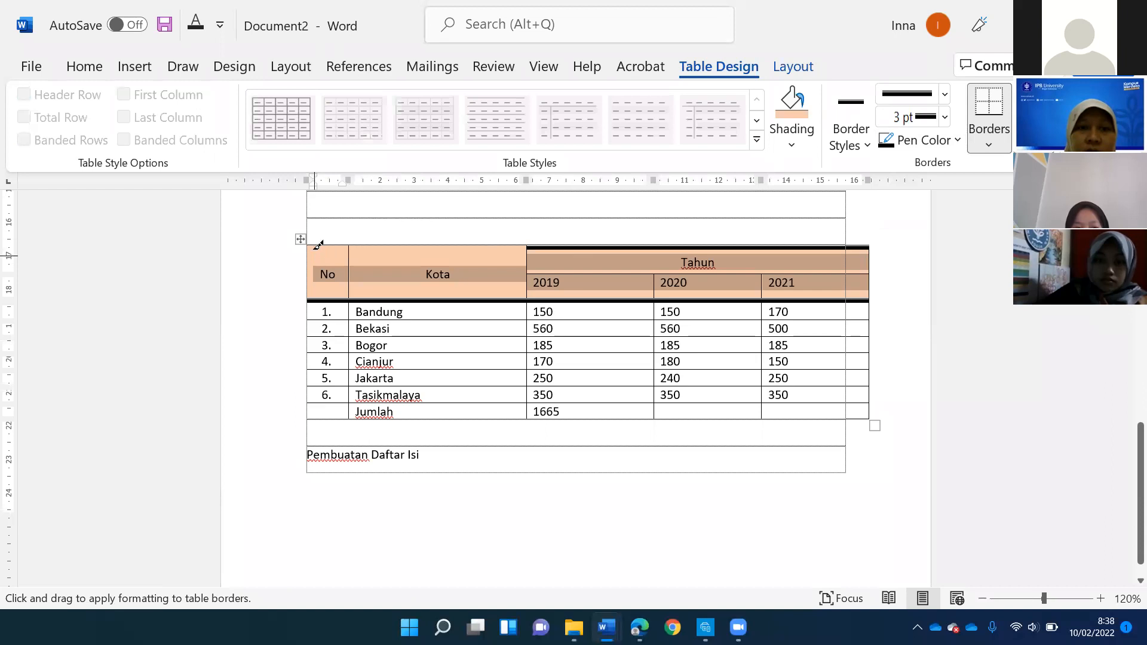
{"action": "mouse_move", "coordinate": [336, 238]}
{"action": "left_mouse_down"}
{"action": "mouse_move", "coordinate": [468, 257]}
{"action": "mouse_move", "coordinate": [509, 245]}
{"action": "left_mouse_up"}
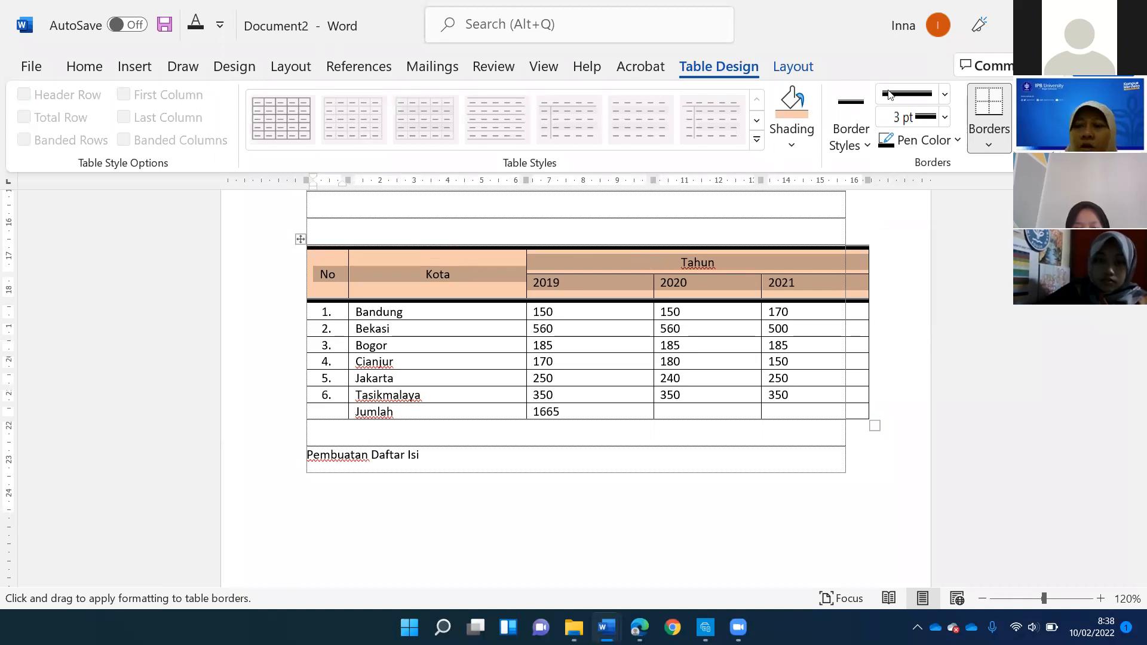
- Draw orange 3 pt vertical borders between the 2019, 2020 and 2021 columns in the data rows
{"action": "left_click", "coordinate": [958, 141]}
{"action": "left_click", "coordinate": [963, 213]}
{"action": "left_click_drag", "start_coordinate": [658, 300], "coordinate": [658, 415]}
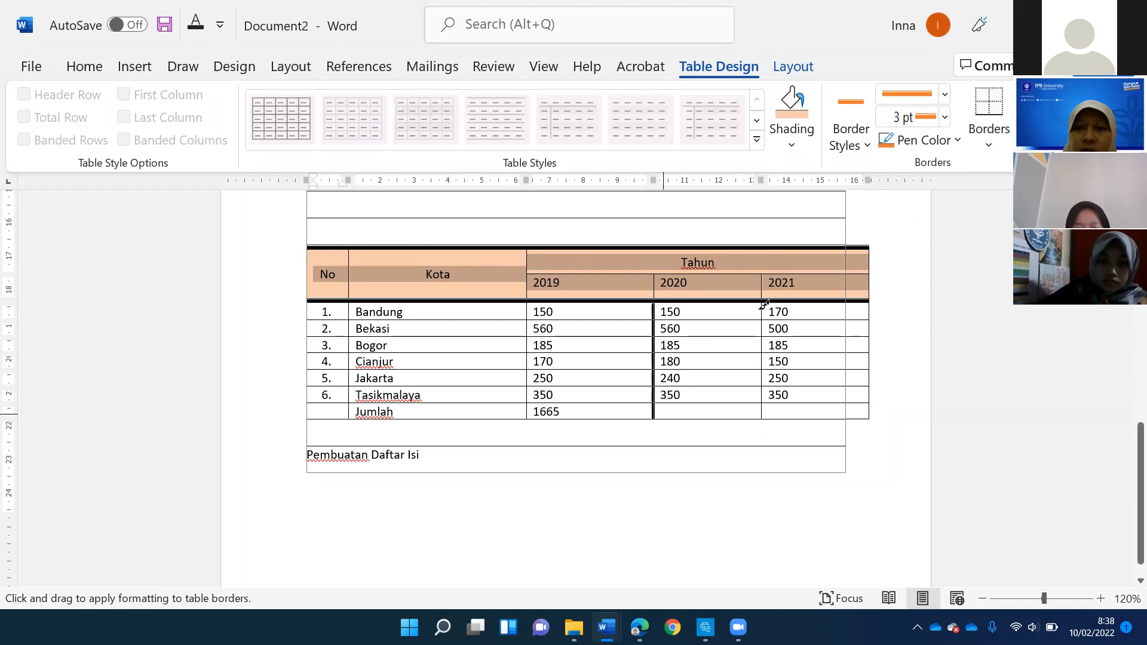
{"action": "left_click_drag", "start_coordinate": [771, 394], "coordinate": [765, 287]}
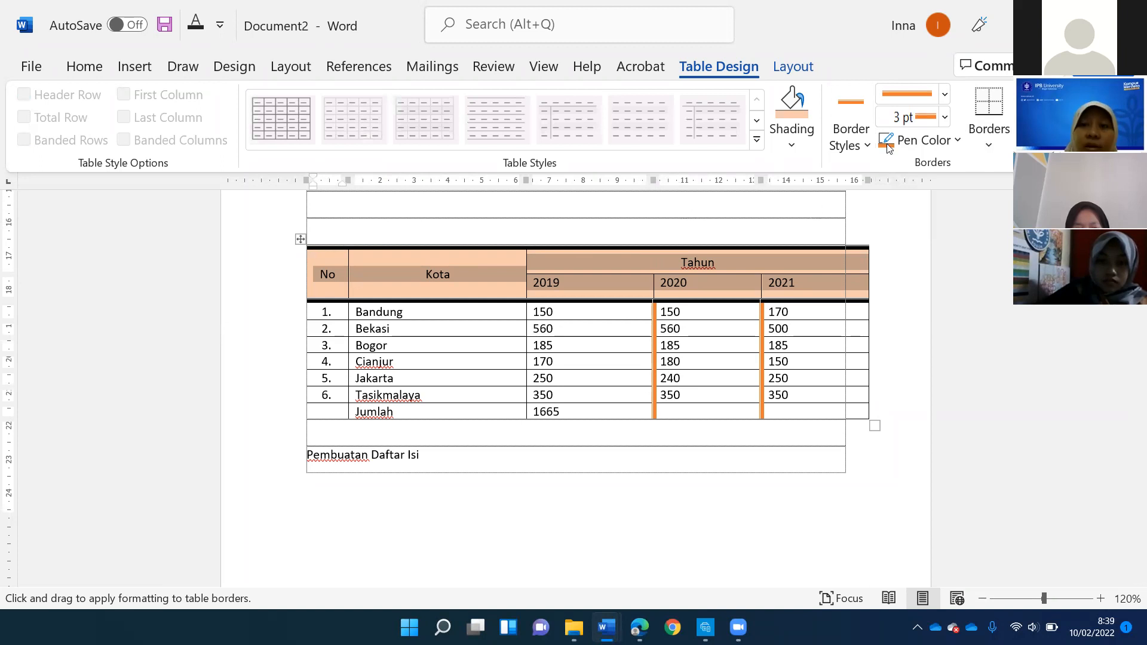
- Examine the available border styles, table styles and pen colours without applying any of them
{"action": "left_click", "coordinate": [865, 145]}
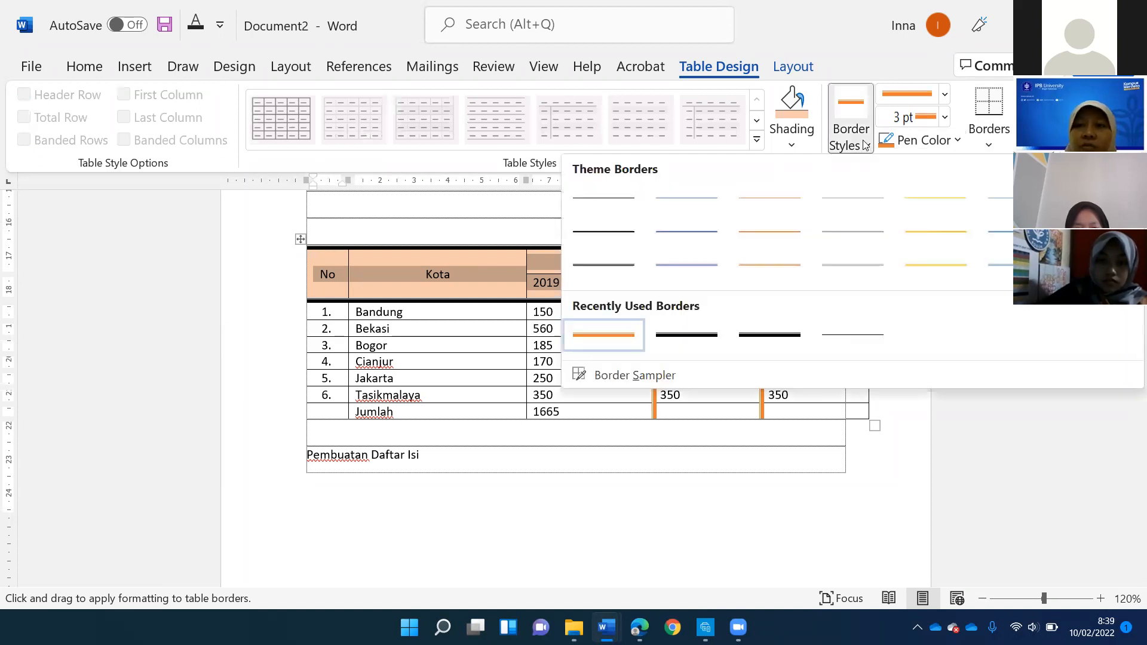
{"action": "left_click", "coordinate": [930, 97]}
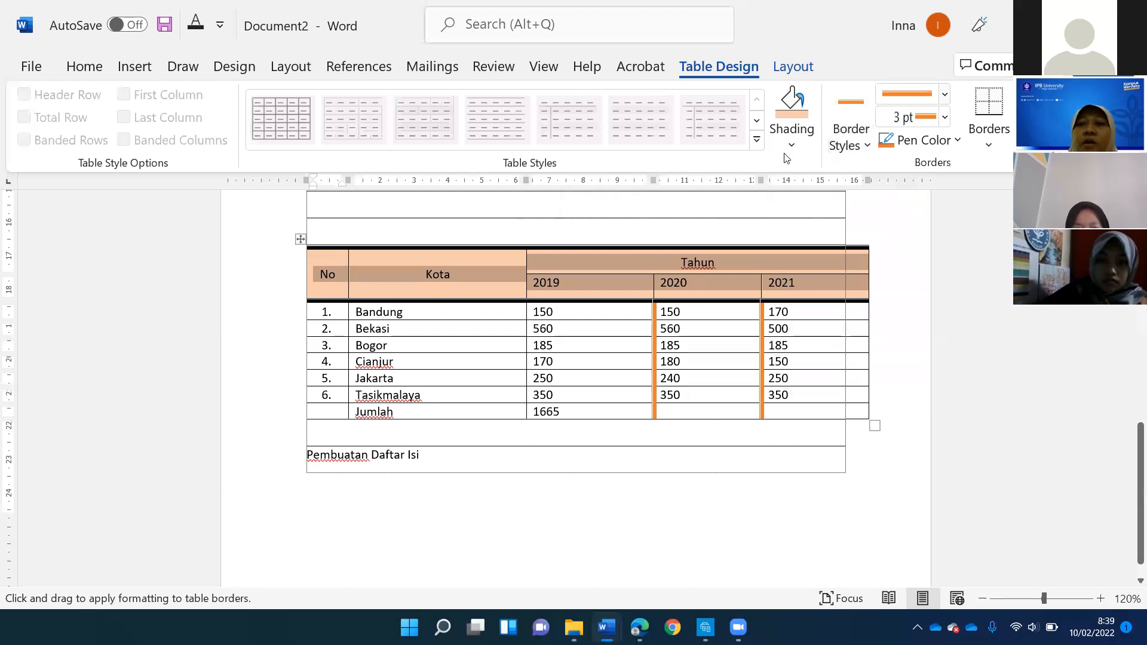
{"action": "left_click", "coordinate": [757, 142]}
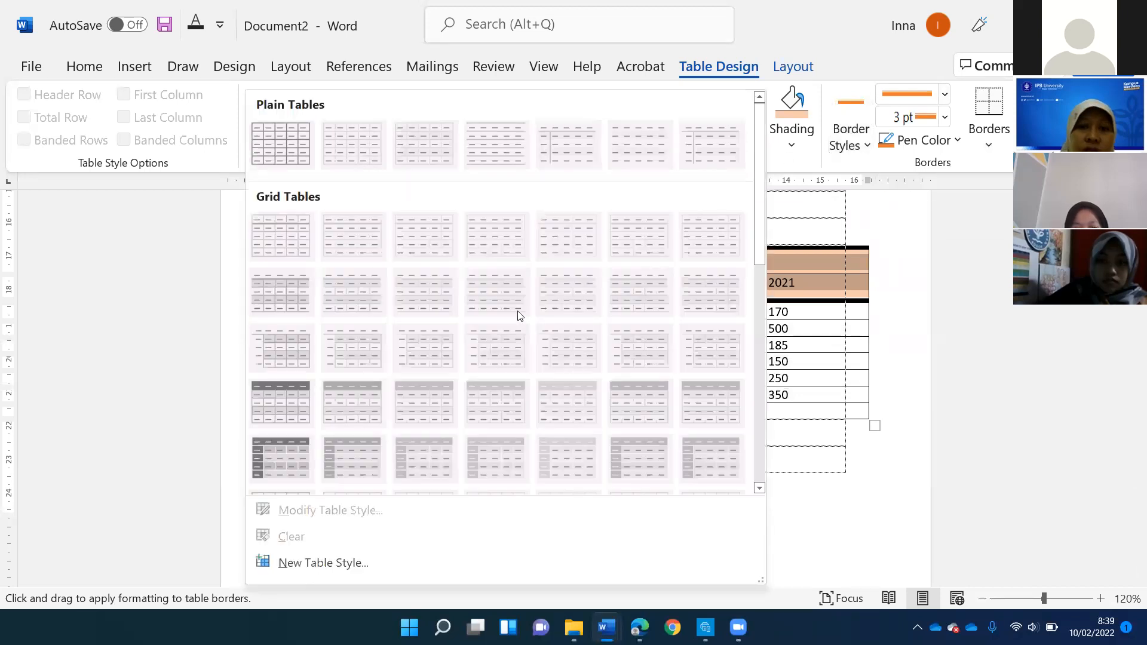
{"action": "scroll", "coordinate": [510, 319], "scroll_direction": "down", "scroll_amount": 10}
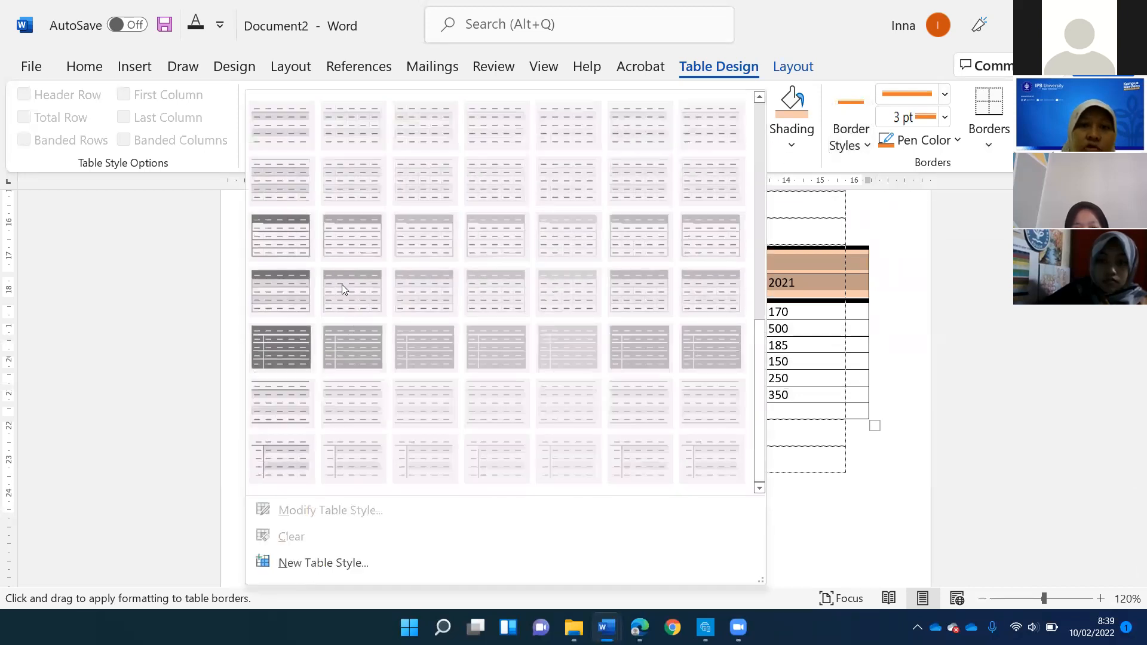
{"action": "left_click", "coordinate": [789, 138]}
{"action": "left_click", "coordinate": [557, 291]}
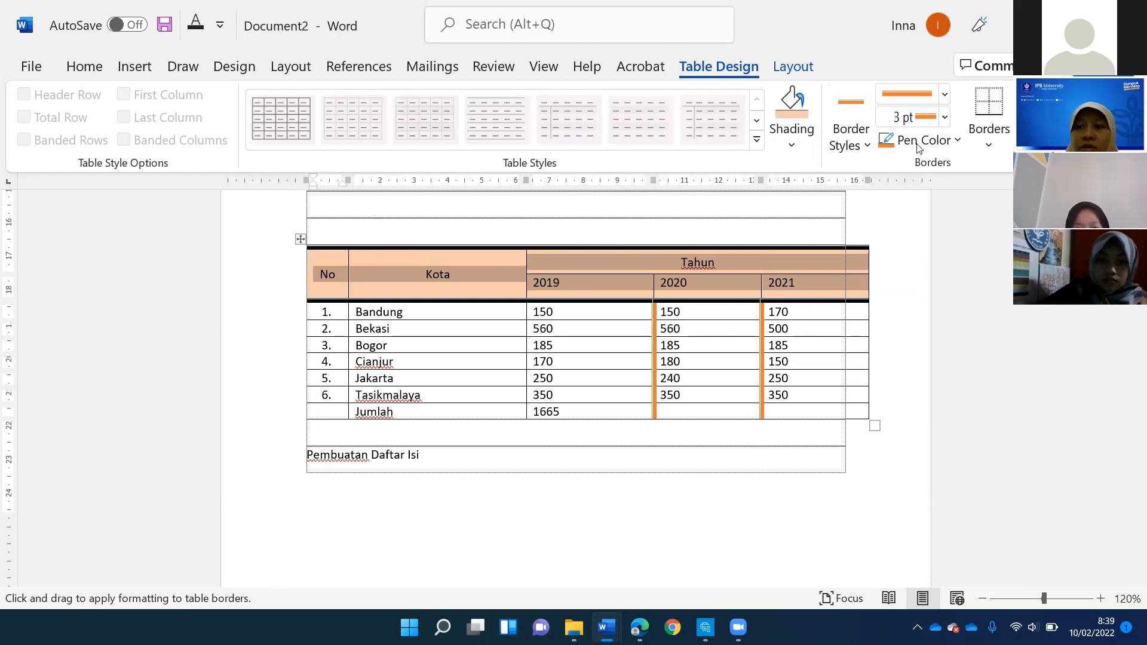
{"action": "left_click", "coordinate": [885, 144]}
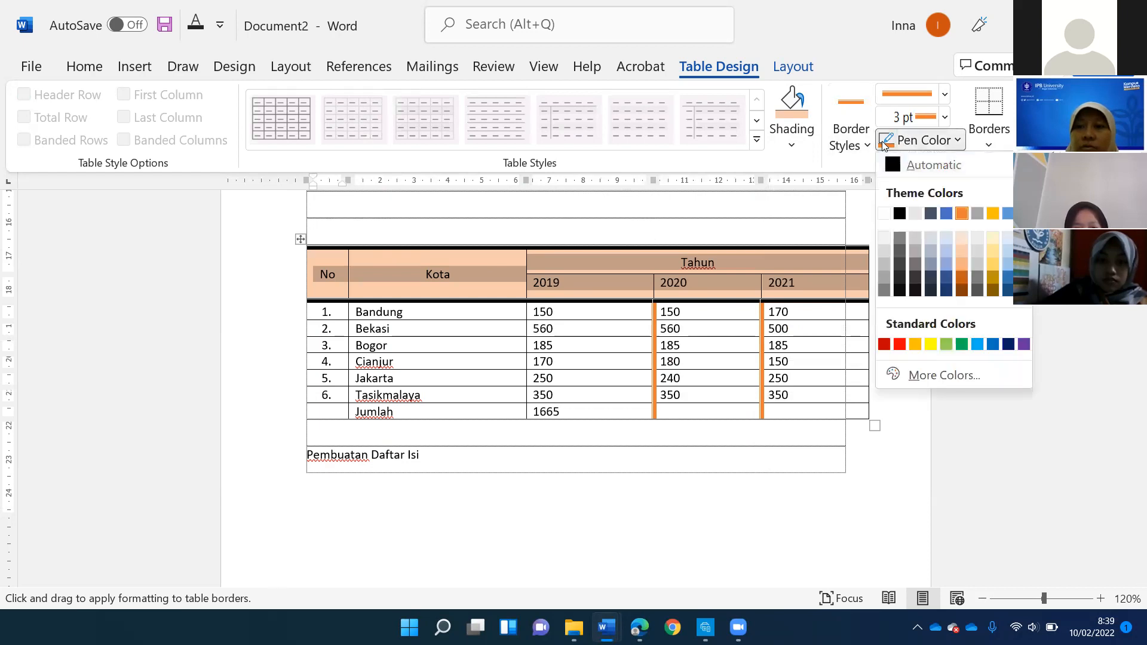
{"action": "left_click", "coordinate": [593, 241]}
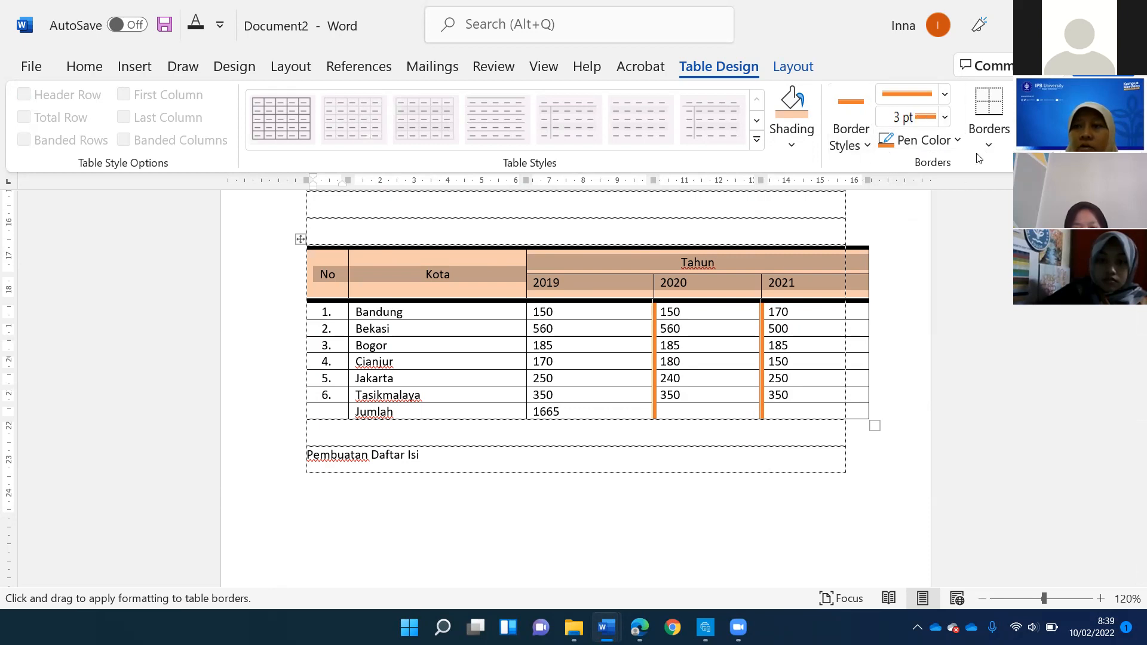
- Stop border painting and apply the gold banded grid table style with a solid gold header row to the table
{"action": "key", "text": "Escape"}
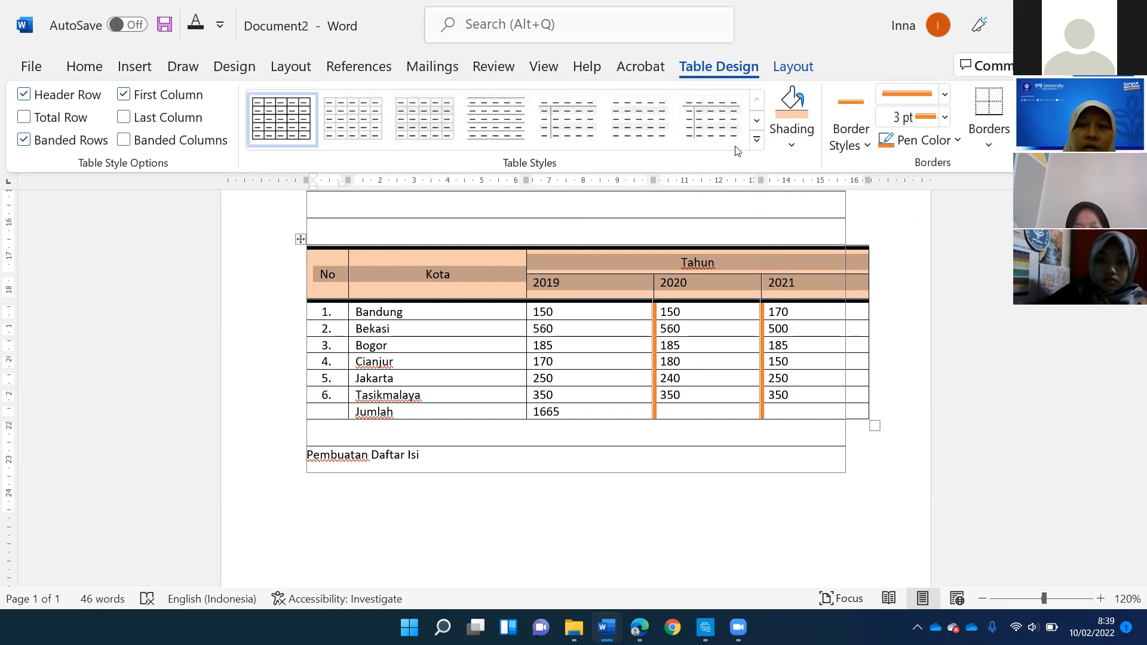
{"action": "left_click", "coordinate": [757, 140]}
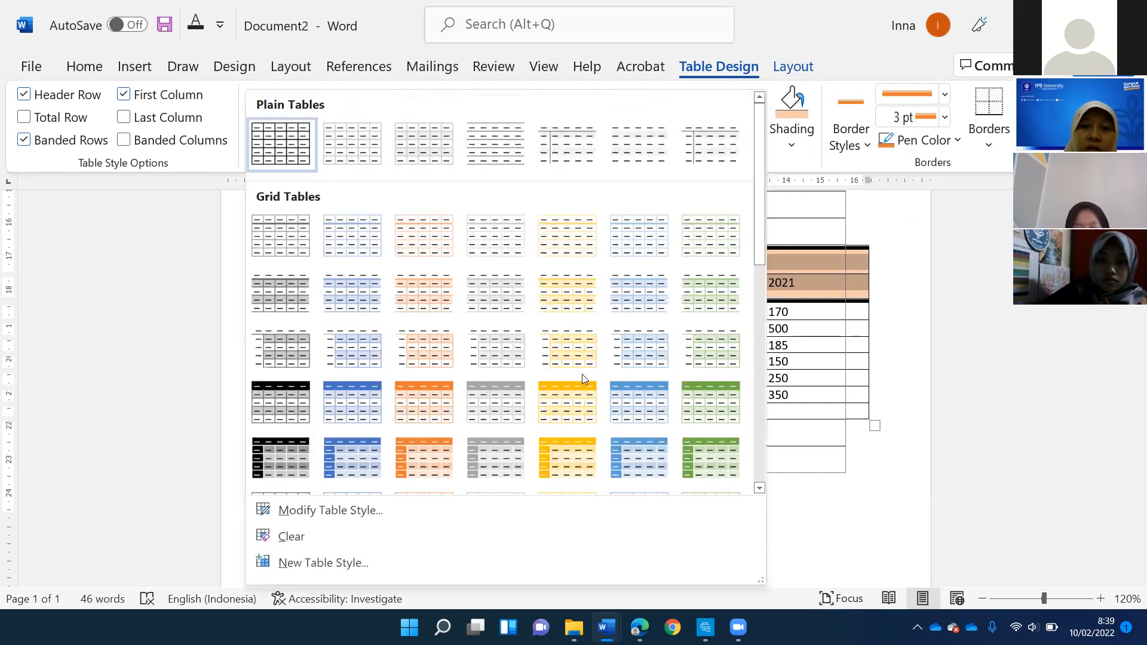
{"action": "left_click", "coordinate": [579, 416]}
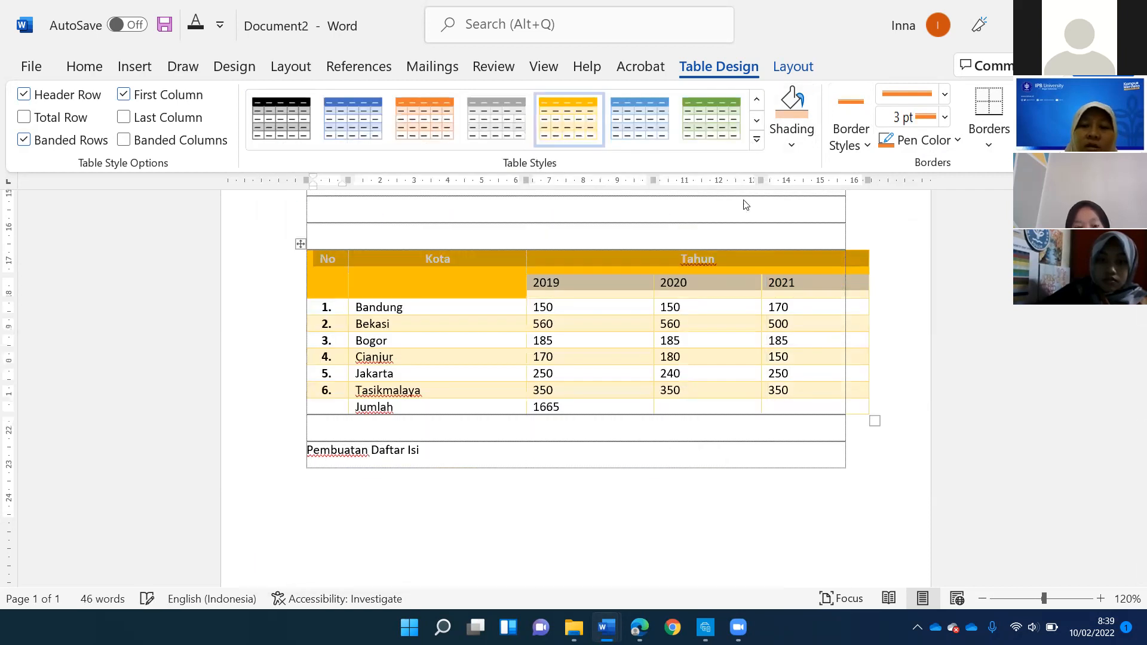
{"action": "left_click", "coordinate": [757, 139]}
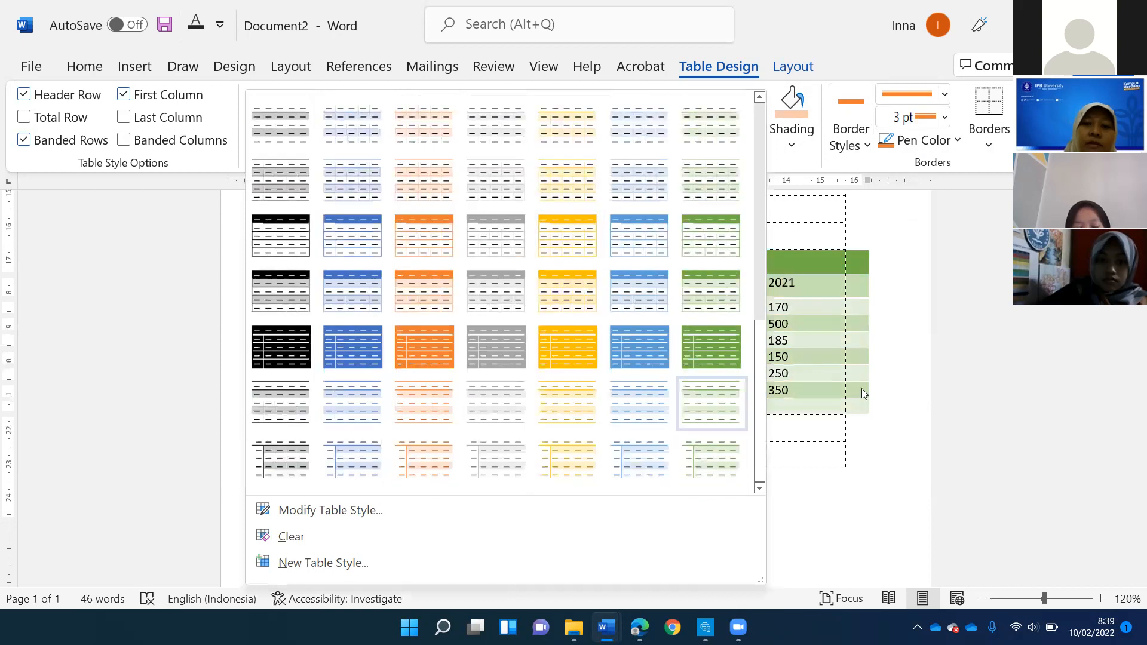
{"action": "left_click", "coordinate": [876, 326]}
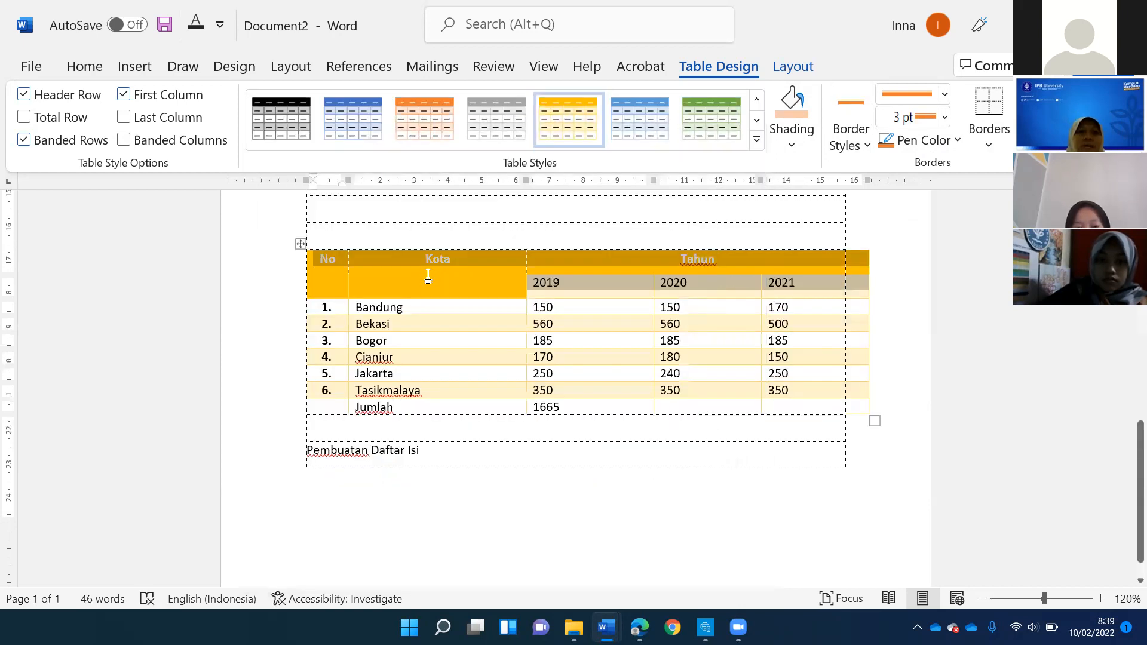
{"action": "left_click", "coordinate": [428, 276]}
{"action": "scroll", "coordinate": [675, 225], "scroll_direction": "down", "scroll_amount": 1}
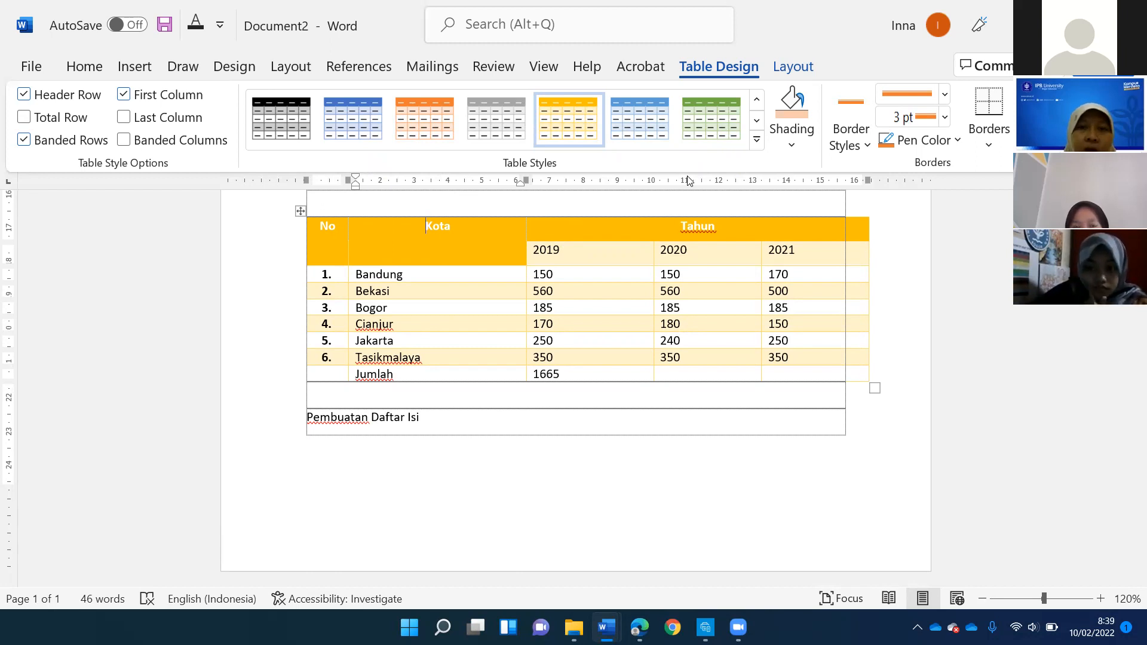
{"action": "scroll", "coordinate": [366, 101], "scroll_direction": "up", "scroll_amount": 2}
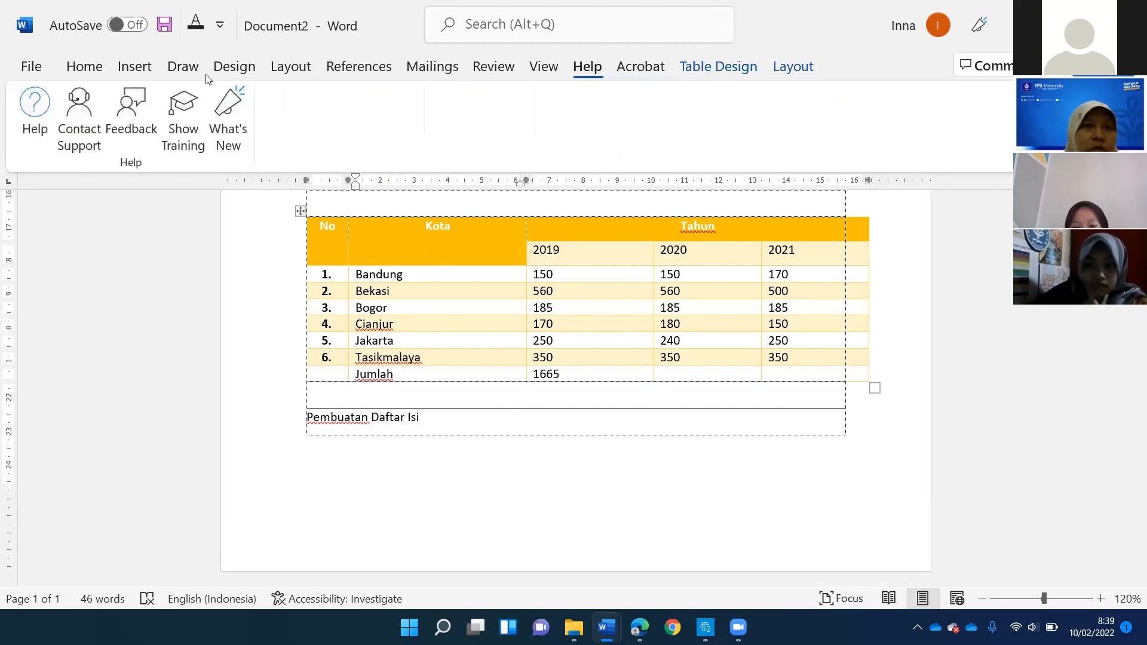
{"action": "left_click", "coordinate": [134, 70]}
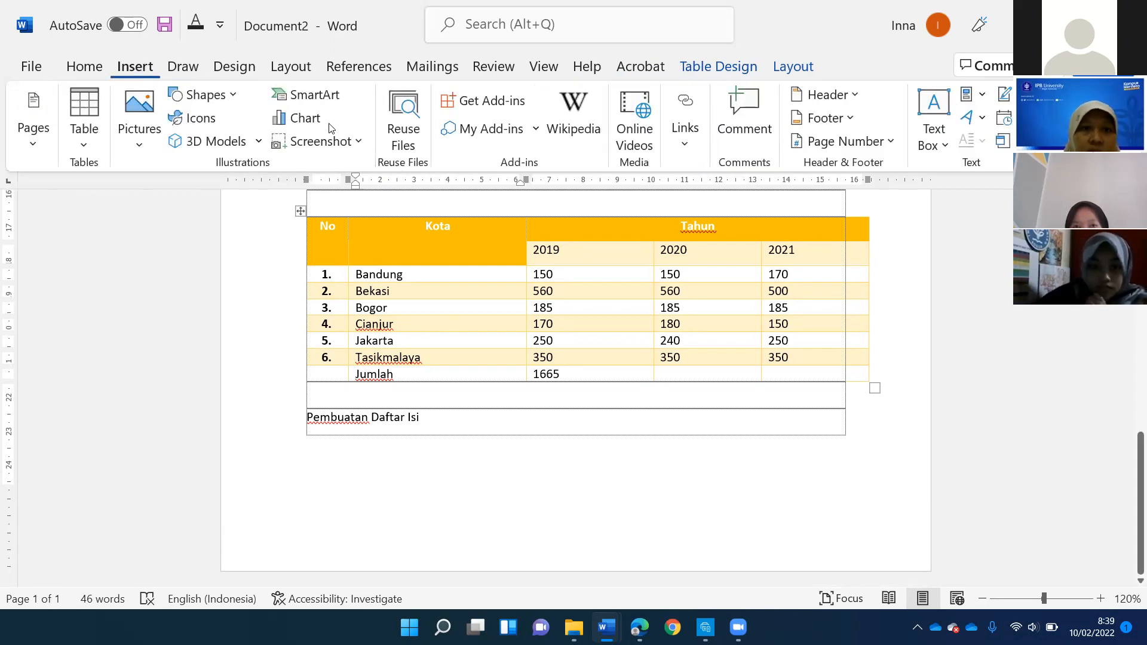
- Insert a 3-D Clustered Column chart on a new line below the production table
{"action": "left_click", "coordinate": [344, 400]}
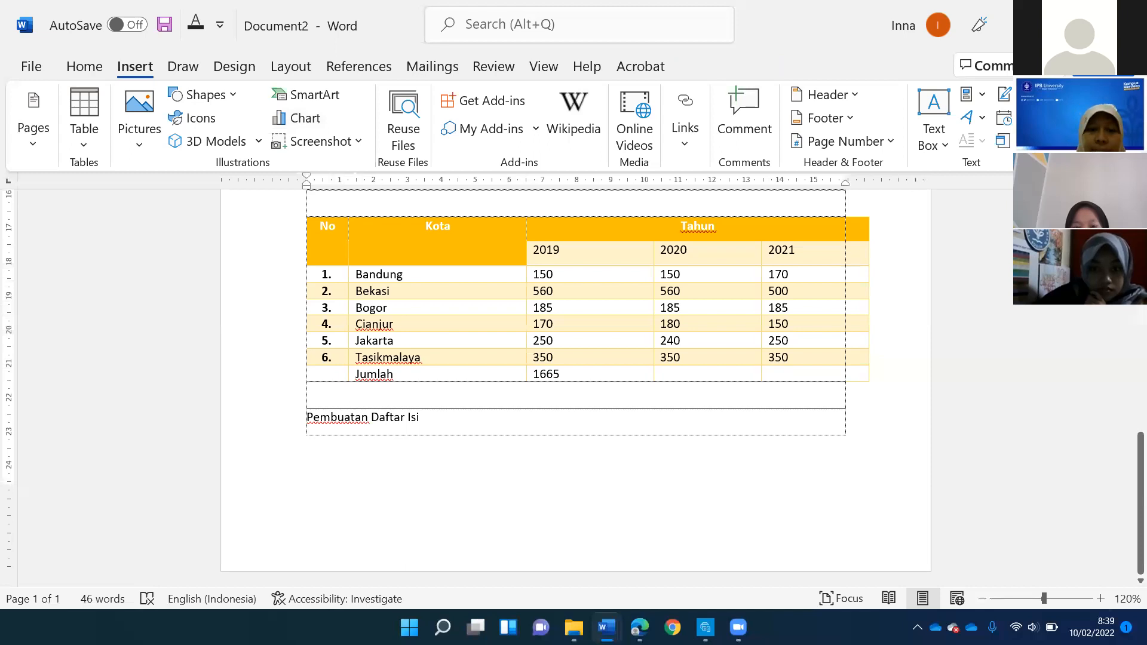
{"action": "key", "text": "Return"}
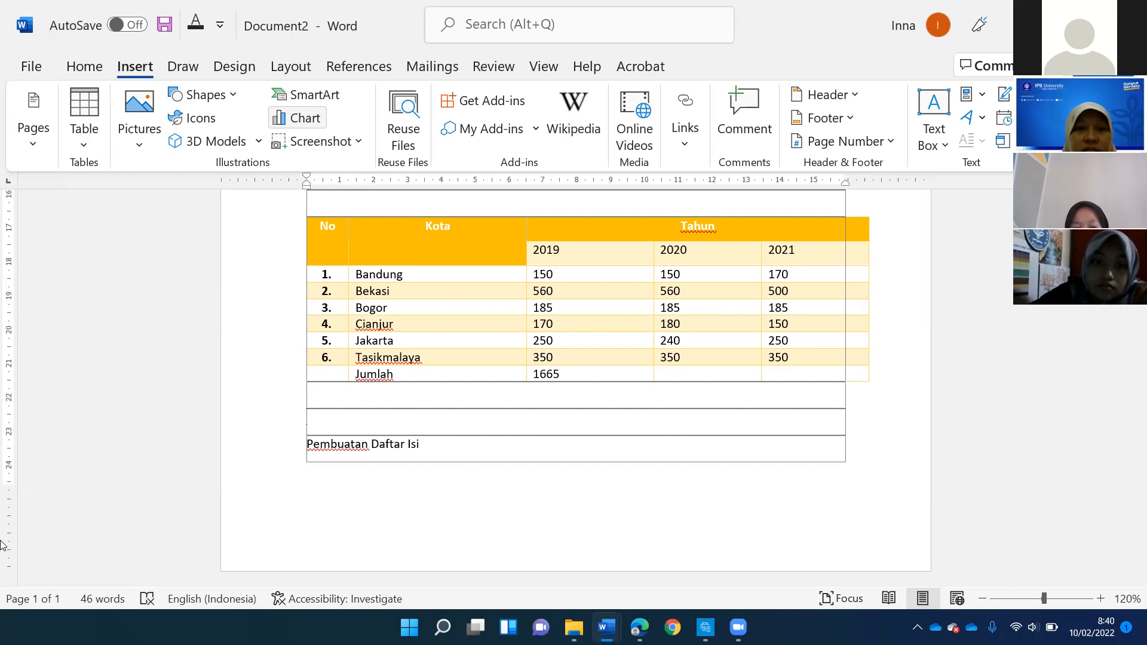
{"action": "left_click", "coordinate": [298, 117]}
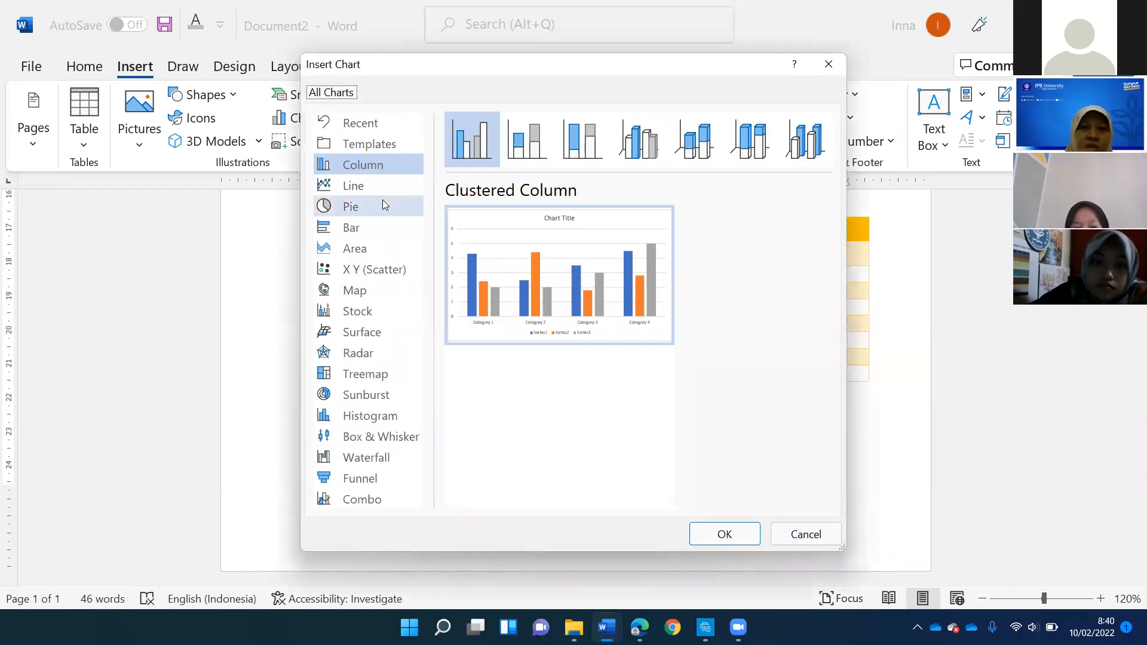
{"action": "left_click", "coordinate": [636, 152]}
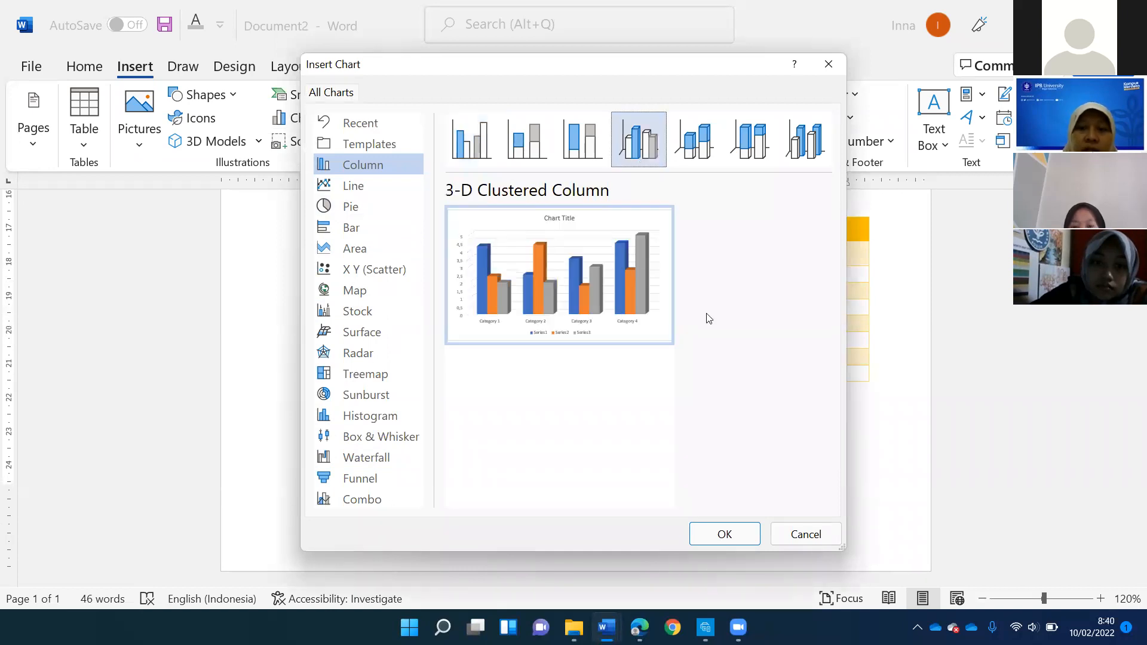
{"action": "left_click", "coordinate": [728, 536]}
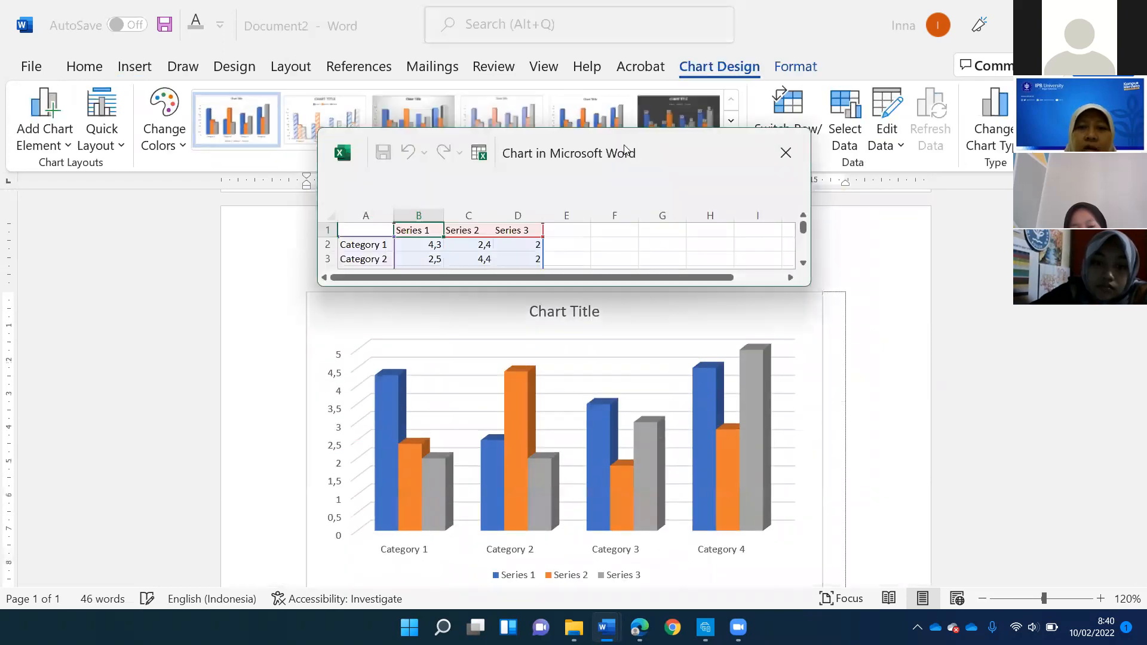
- Move the chart data sheet aside and enlarge it to show all the sample categories and series
{"action": "left_click_drag", "start_coordinate": [664, 153], "coordinate": [857, 177]}
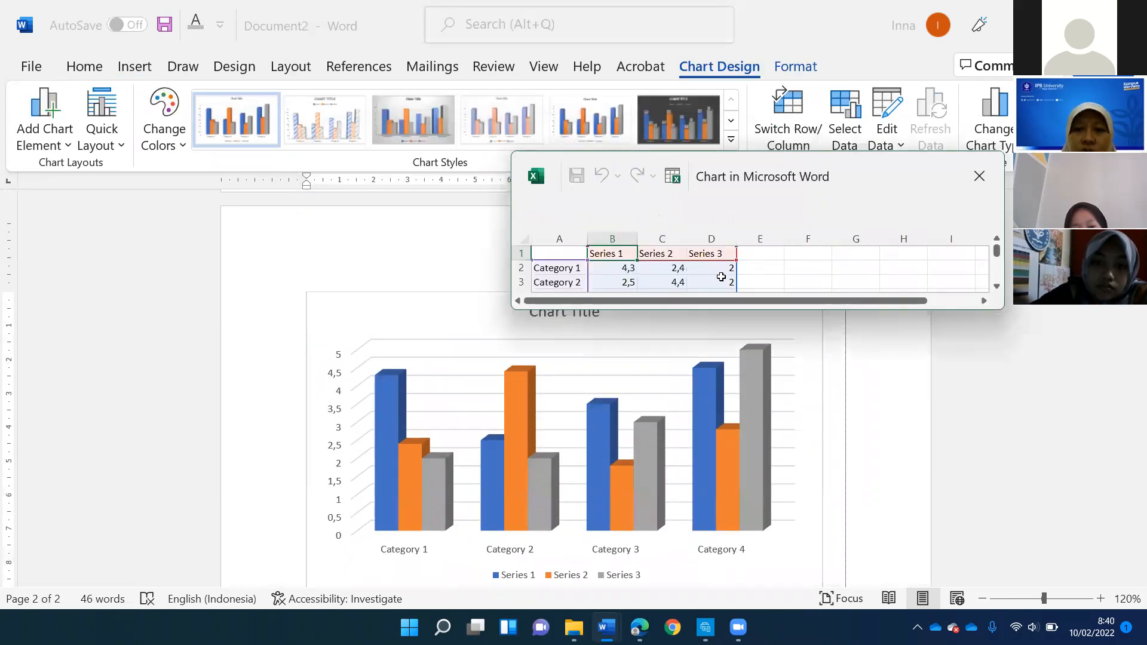
{"action": "scroll", "coordinate": [587, 269], "scroll_direction": "down", "scroll_amount": 1}
{"action": "scroll", "coordinate": [587, 269], "scroll_direction": "up", "scroll_amount": 1}
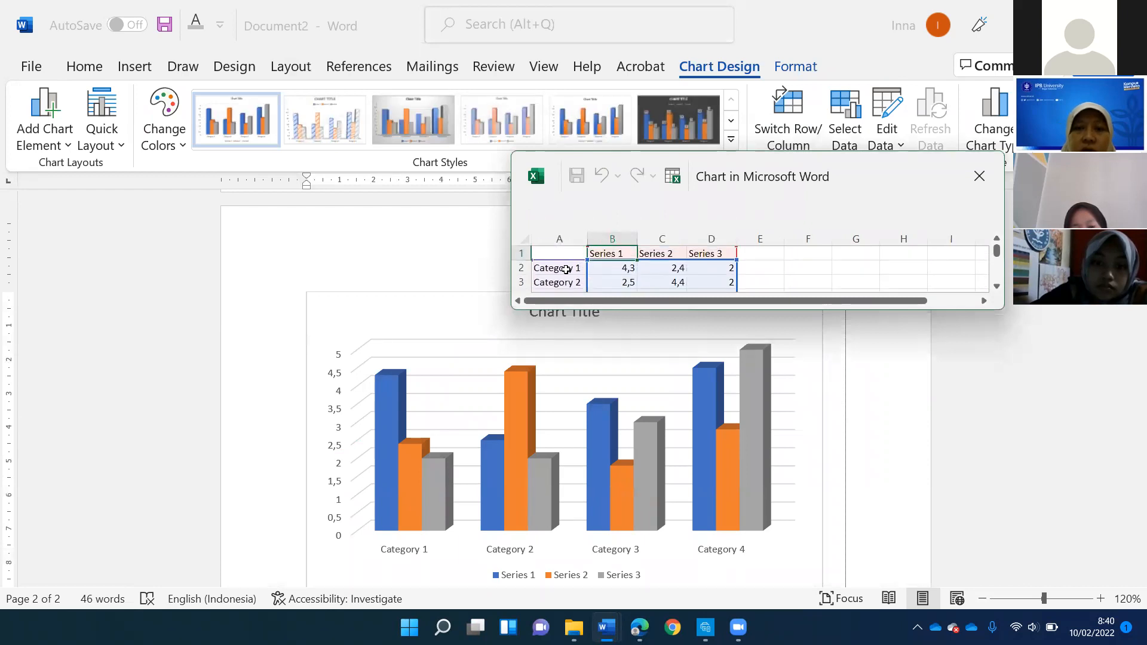
{"action": "scroll", "coordinate": [446, 483], "scroll_direction": "down", "scroll_amount": 2}
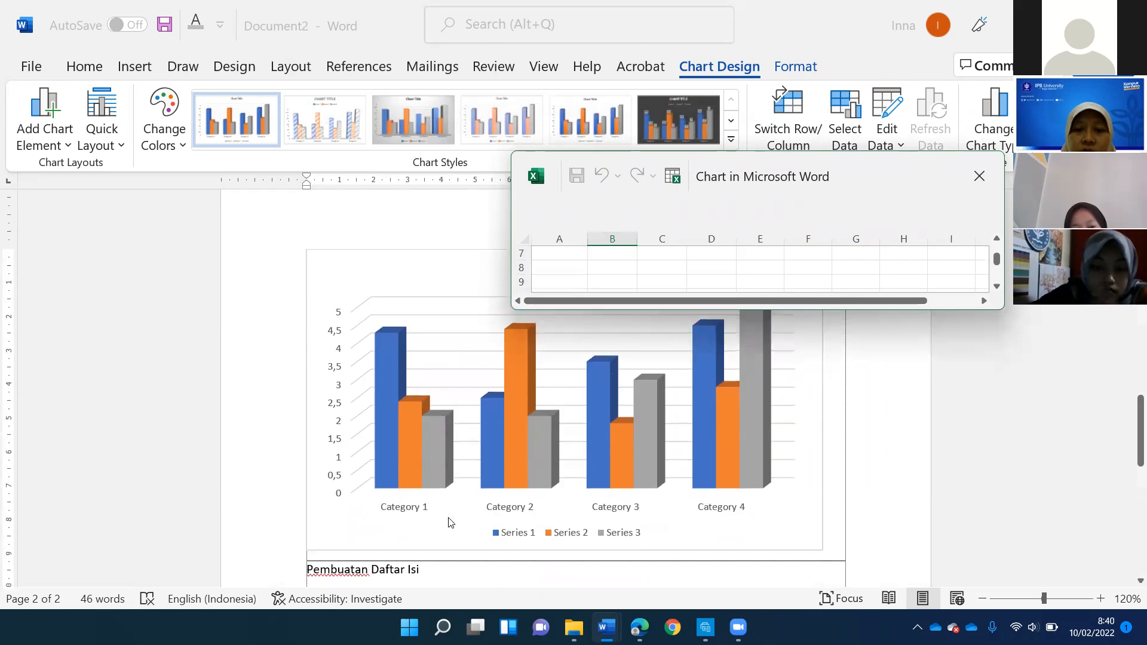
{"action": "scroll", "coordinate": [573, 352], "scroll_direction": "down", "scroll_amount": 1}
{"action": "scroll", "coordinate": [591, 331], "scroll_direction": "up", "scroll_amount": 3}
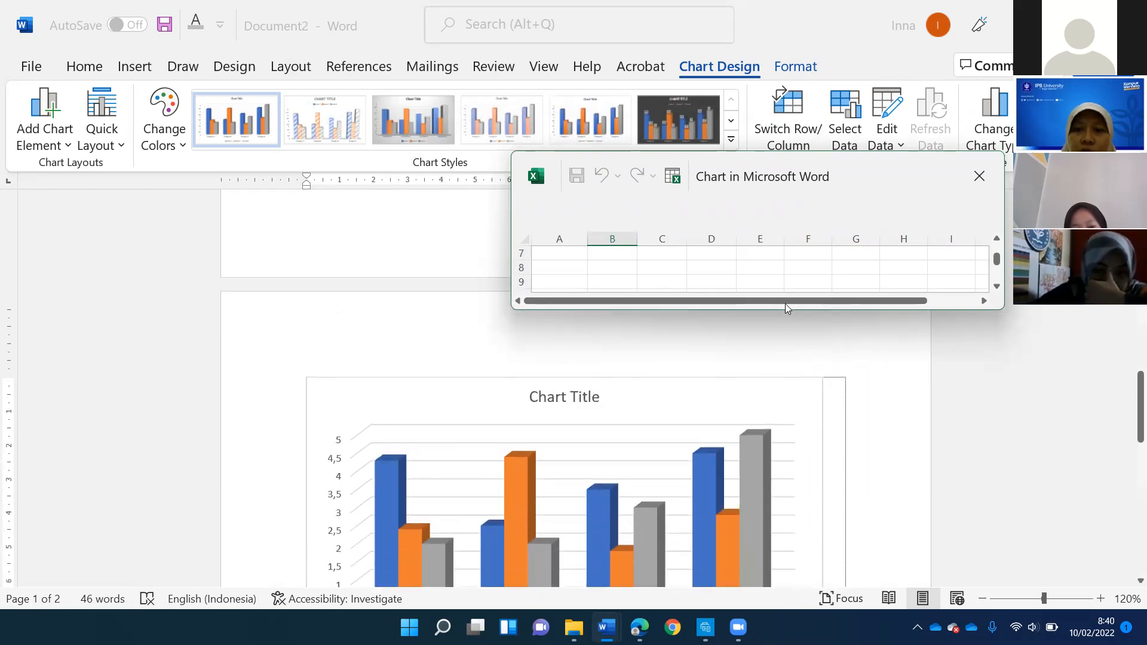
{"action": "left_click_drag", "start_coordinate": [781, 312], "coordinate": [782, 377]}
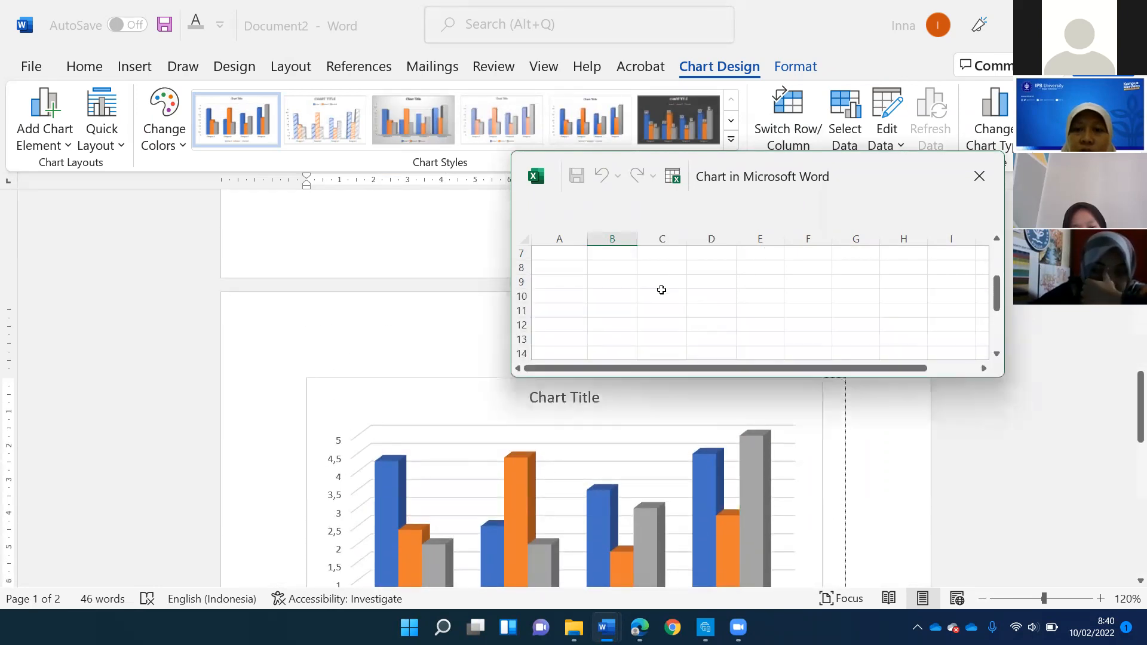
{"action": "scroll", "coordinate": [561, 267], "scroll_direction": "up", "scroll_amount": 2}
- Rename the first two chart categories as "Tinggi Badan" and "Berat Badan" in the data sheet
{"action": "left_click", "coordinate": [561, 267]}
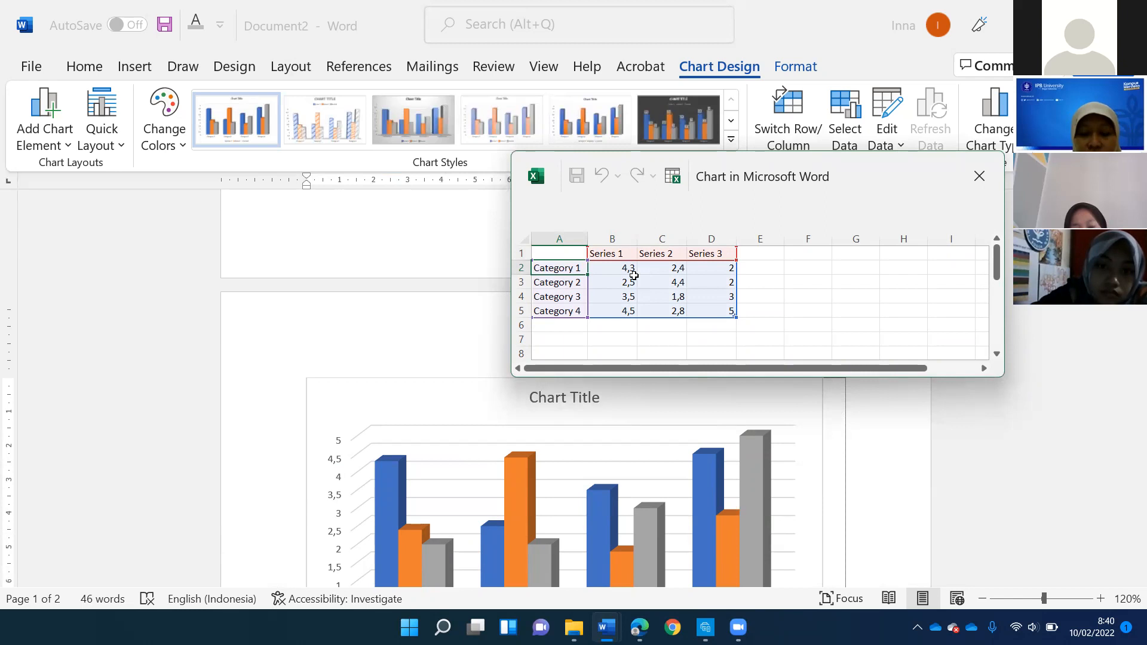
{"action": "double_click", "coordinate": [542, 268]}
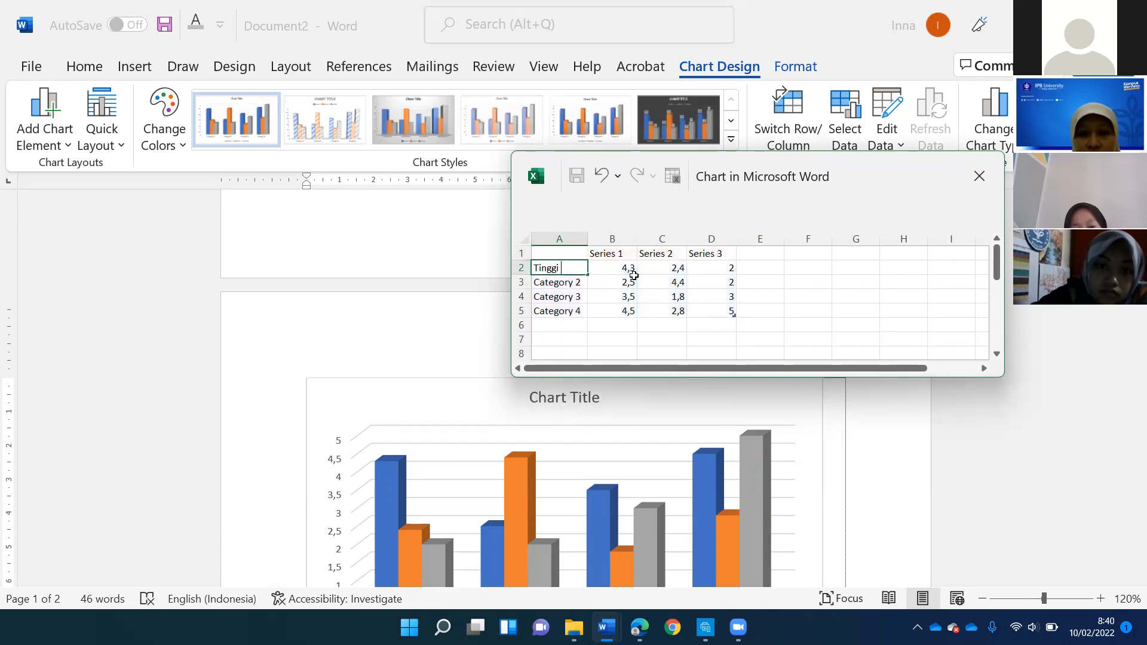
{"action": "type", "text": "adan"}
{"action": "key", "text": "Up"}
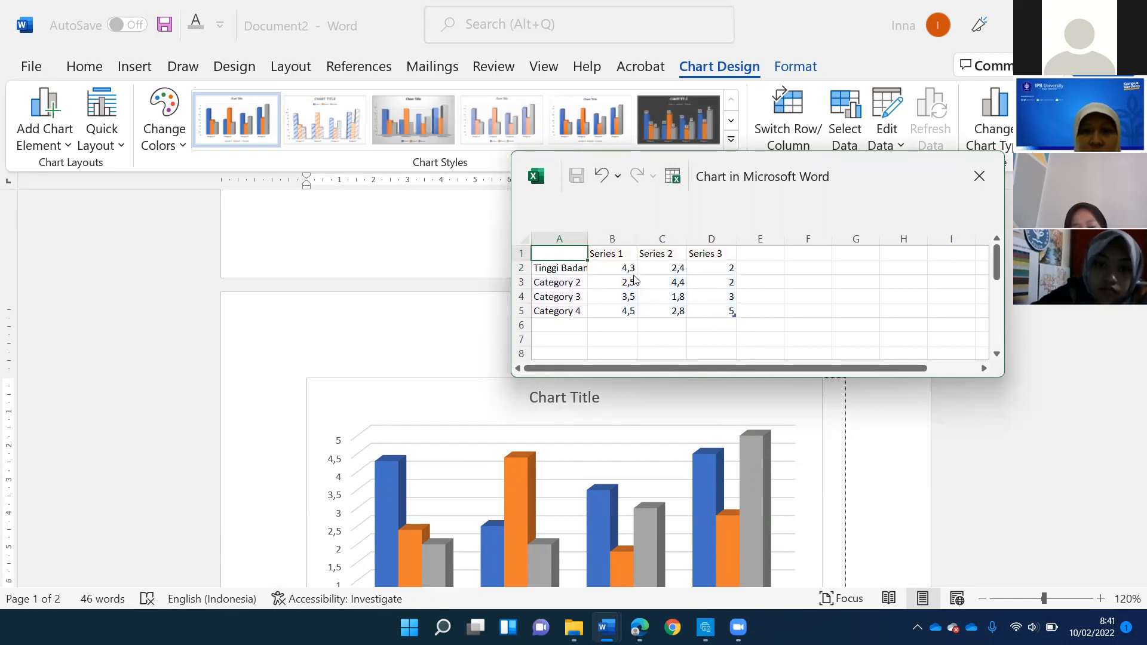
{"action": "key", "text": "Down"}
{"action": "key", "text": "Down"}
{"action": "type", "text": "Berat Badan"}
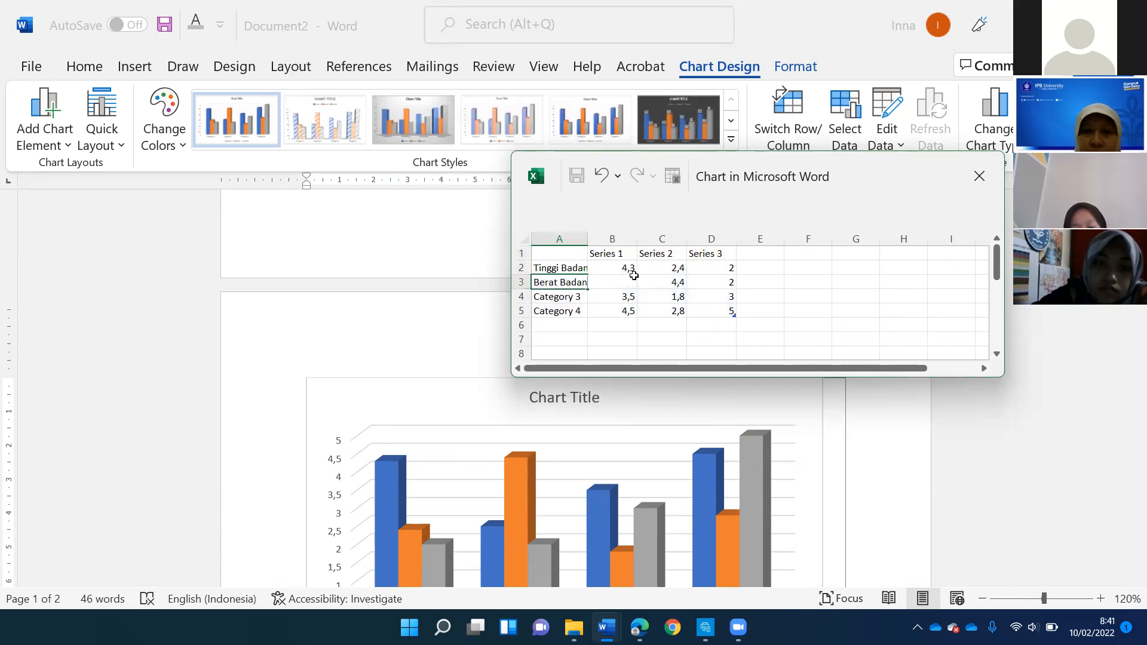
{"action": "key", "text": "Return"}
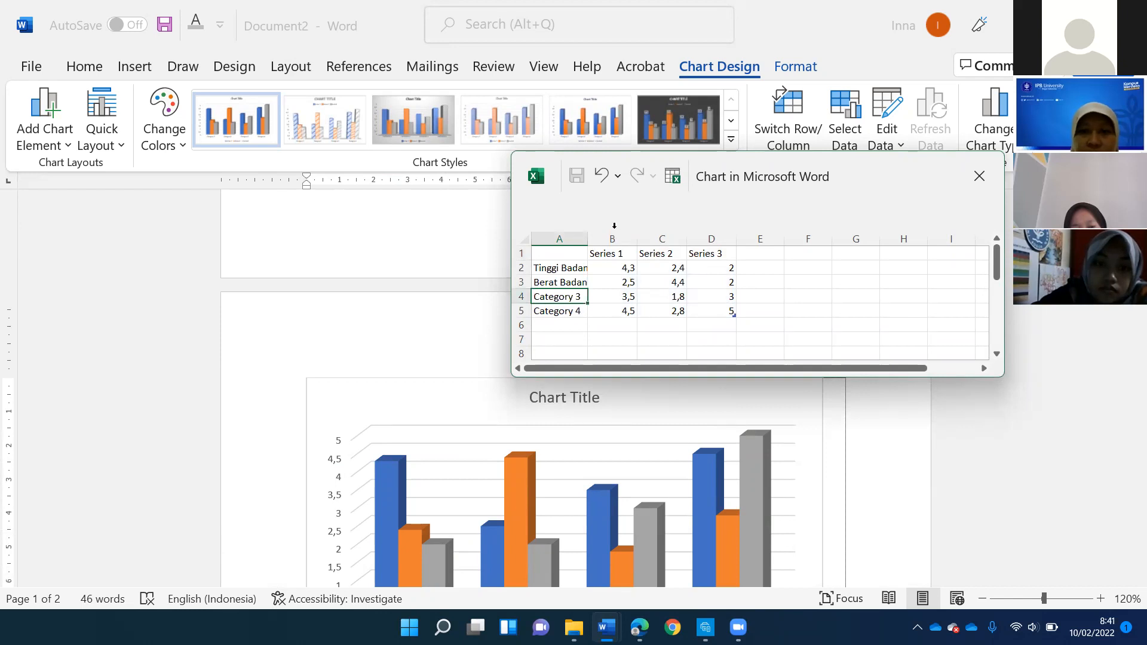
- Replace the headings of the first two data series with the two people's first names
{"action": "left_click", "coordinate": [608, 252]}
{"action": "type", "text": "An"}
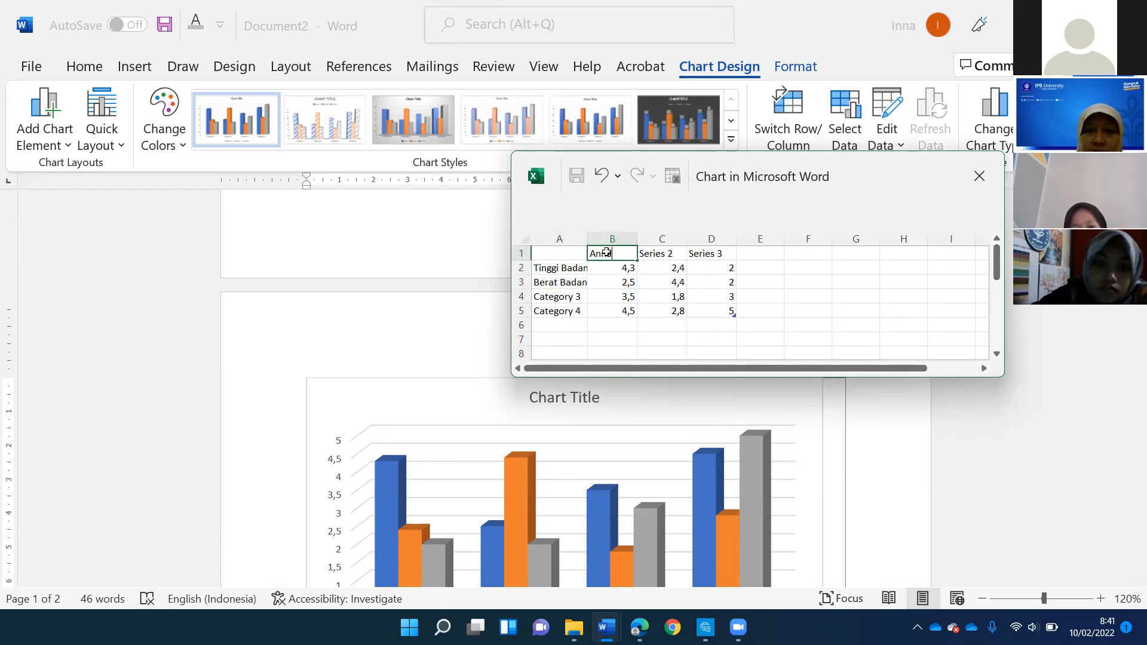
{"action": "key", "text": "Tab"}
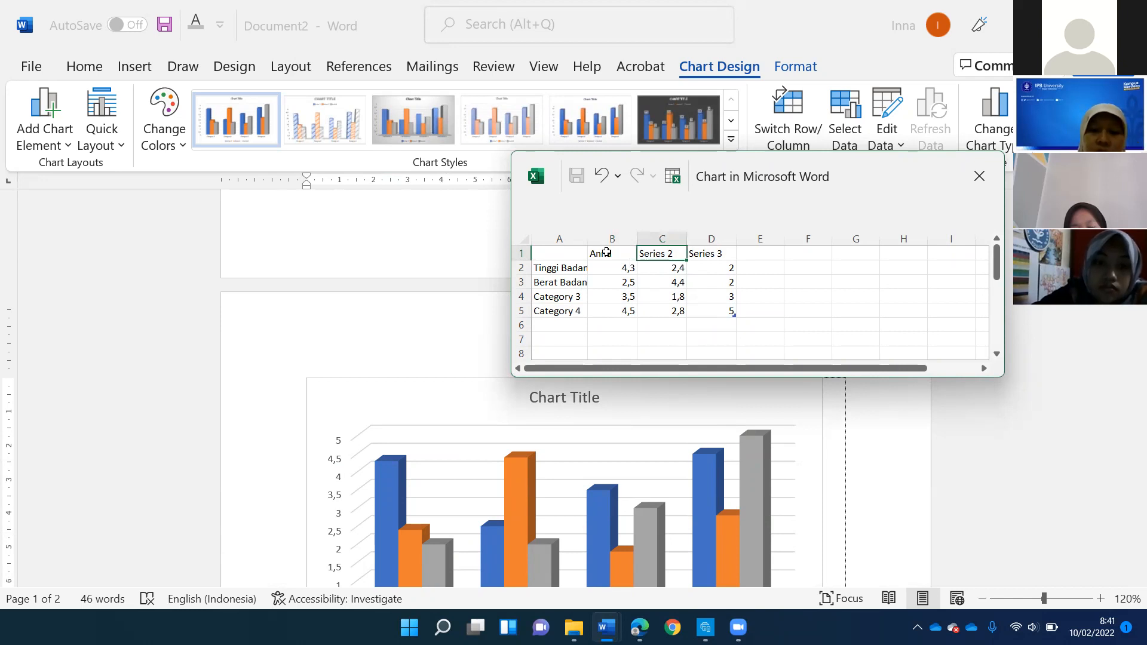
{"action": "type", "text": "Anisah"}
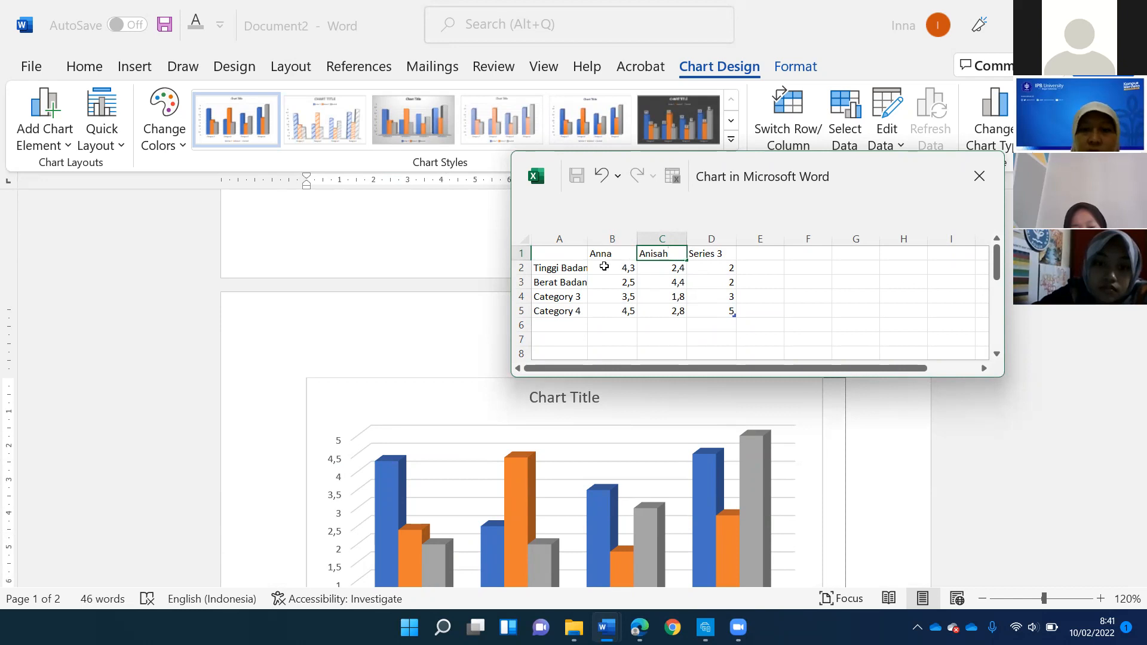
- Enter 150 and 160 as the Tinggi Badan values and 50 and 55 as the Berat Badan values of the two named series
{"action": "left_click", "coordinate": [623, 270]}
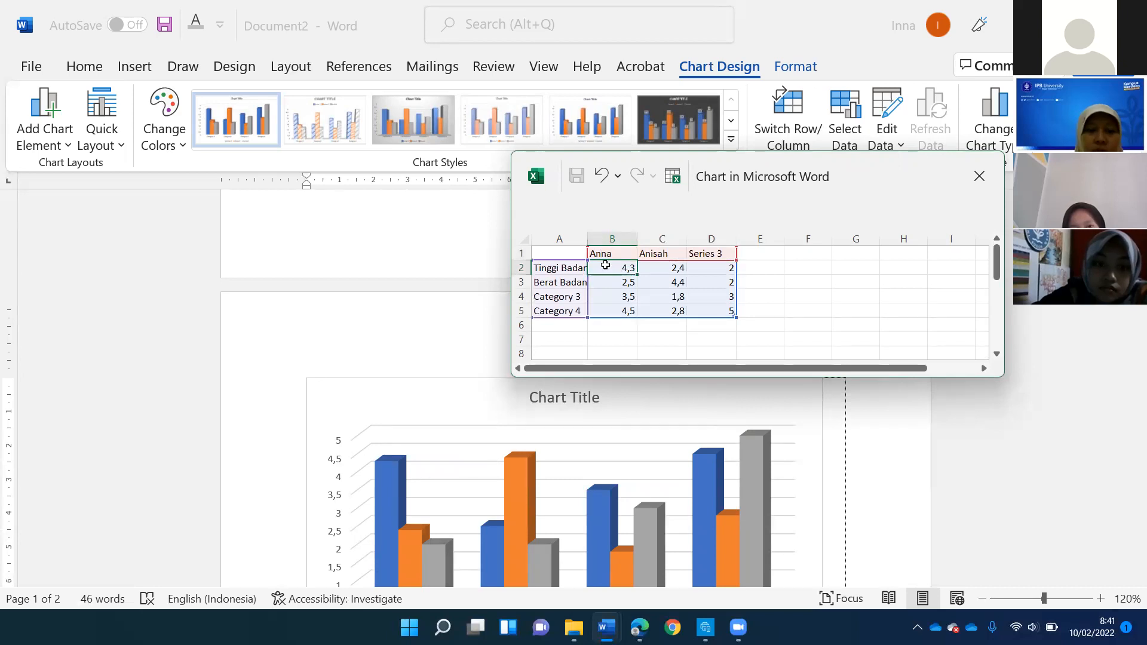
{"action": "type", "text": "150"}
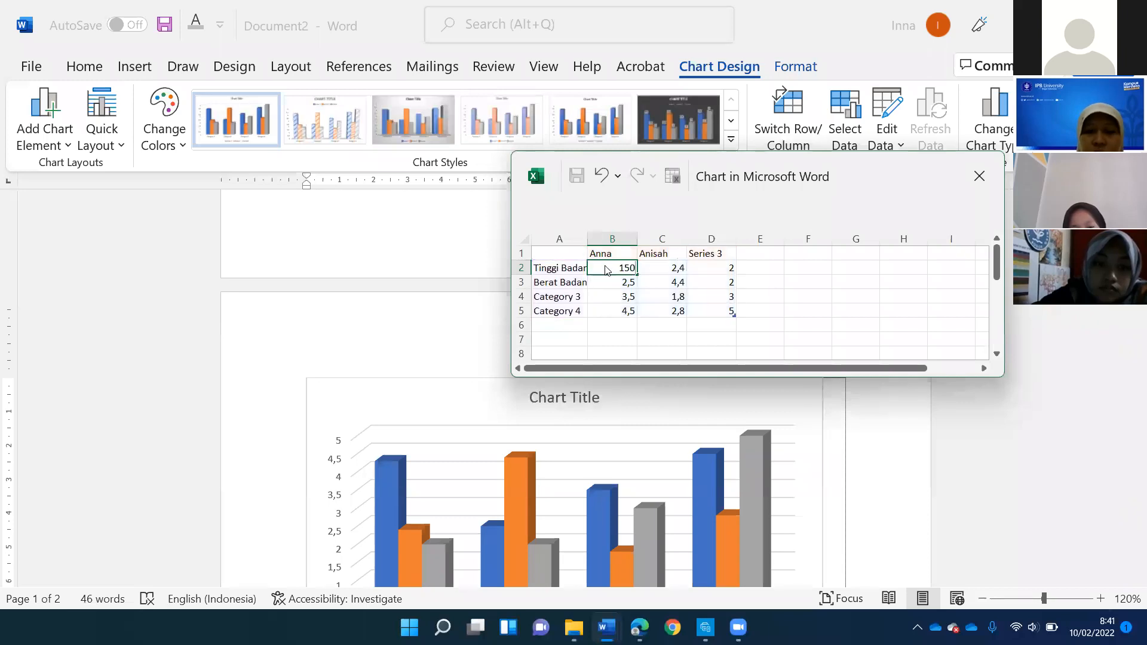
{"action": "key", "text": "Tab"}
{"action": "type", "text": "160"}
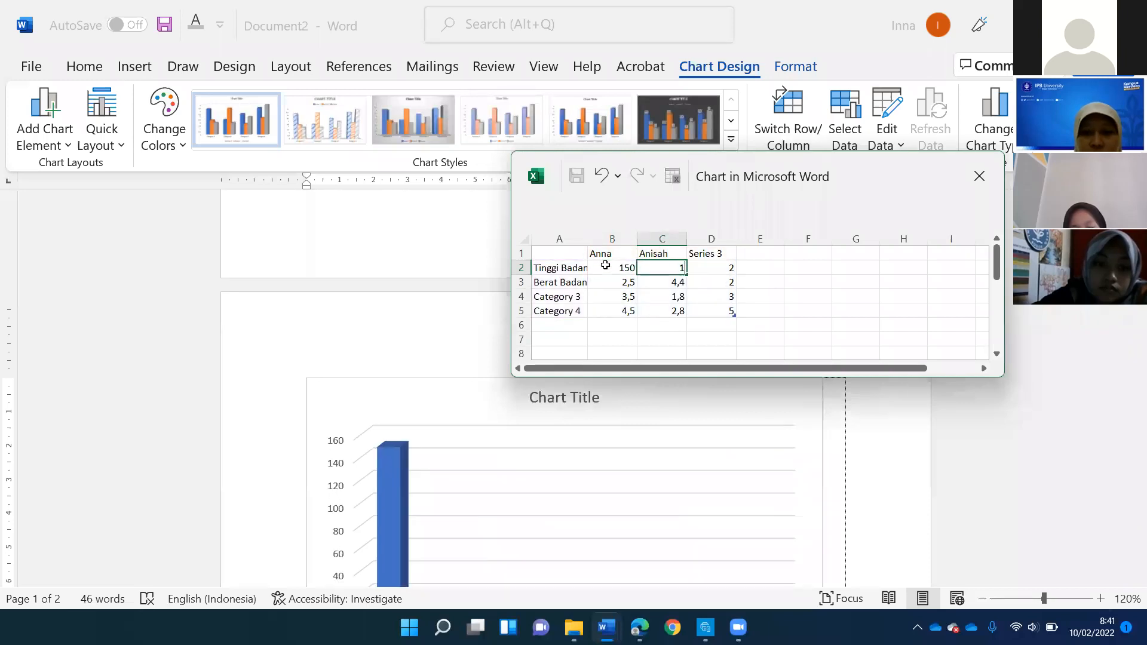
{"action": "left_click", "coordinate": [613, 285]}
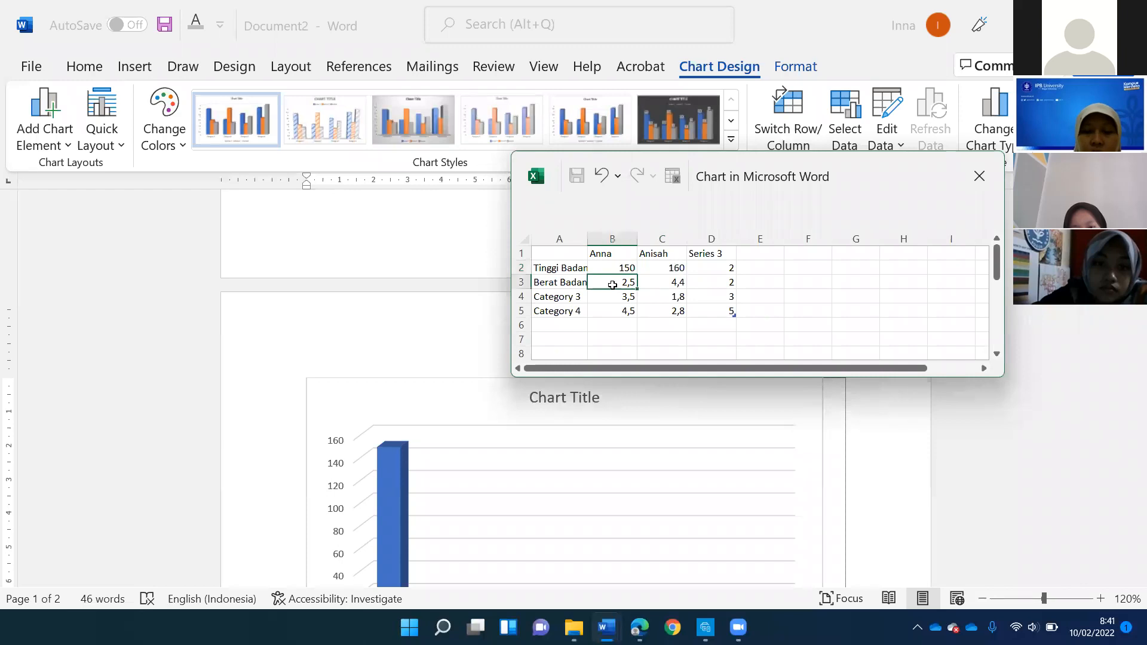
{"action": "type", "text": "50"}
{"action": "key", "text": "Tab"}
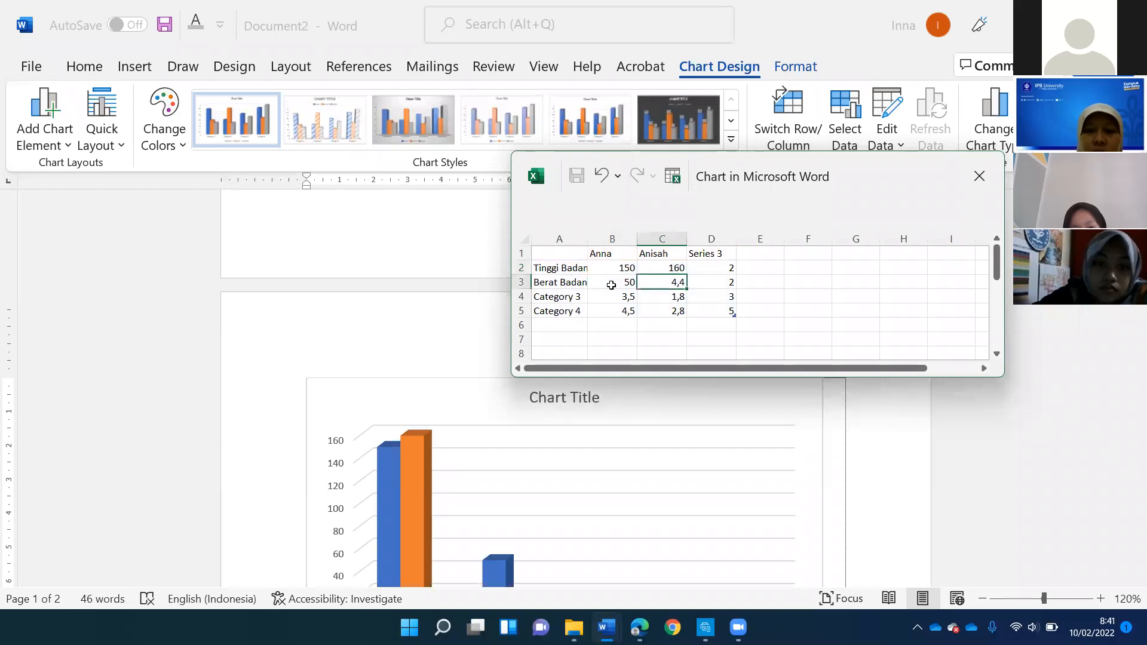
{"action": "type", "text": "55"}
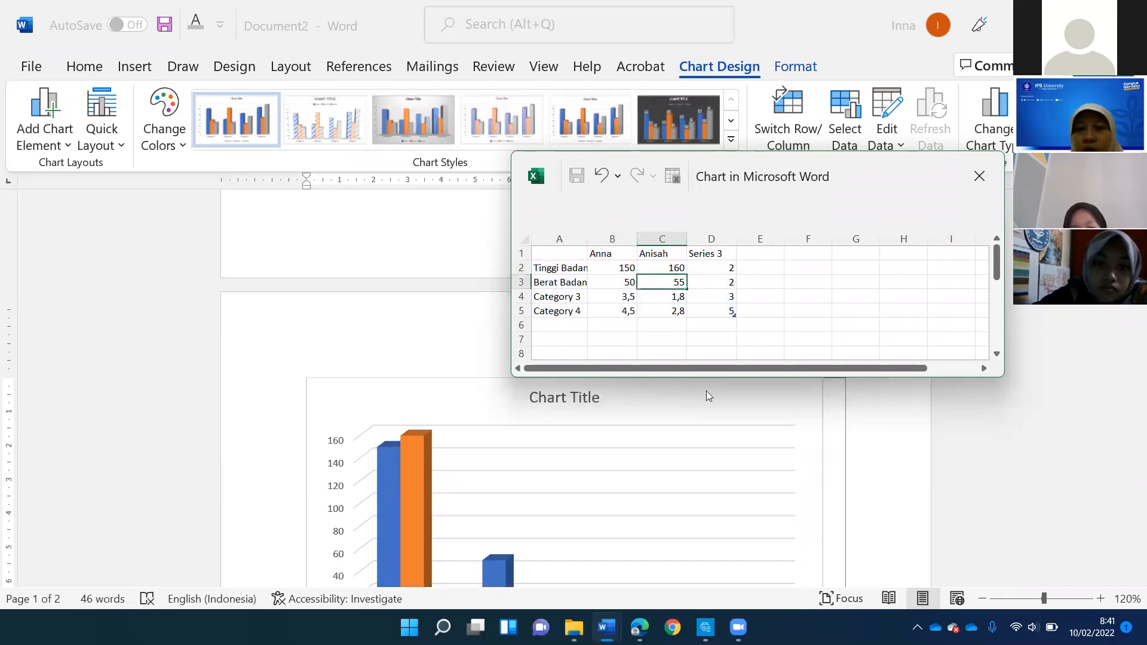
{"action": "key", "text": "Tab"}
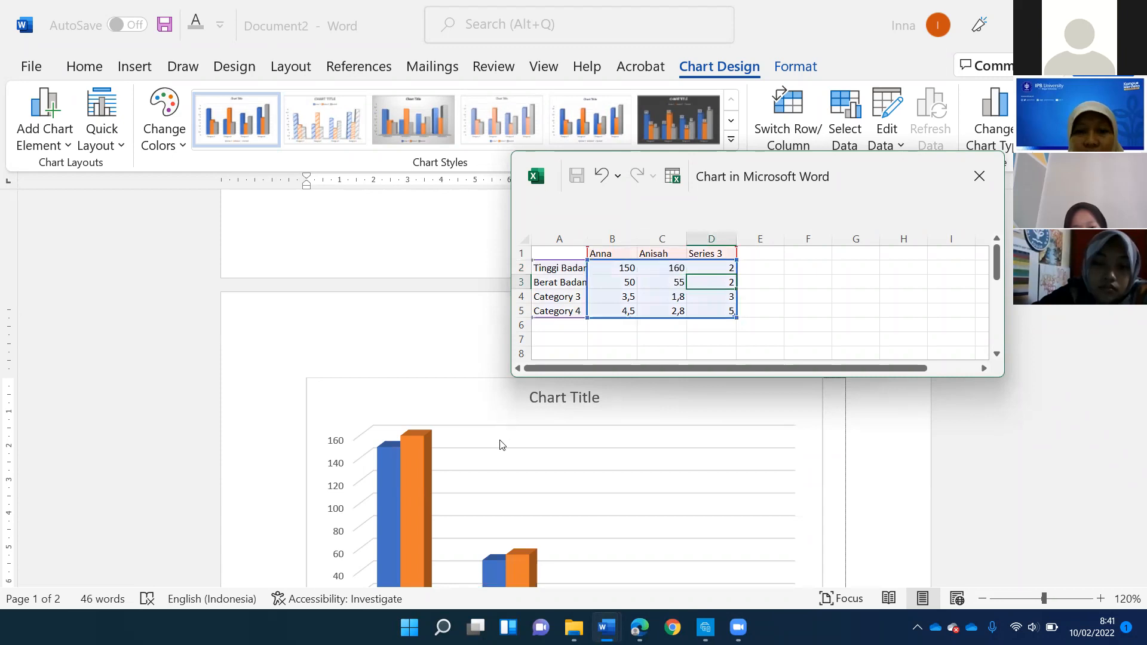
- Shrink the chart's data range to the two named series and the Tinggi Badan and Berat Badan categories
{"action": "scroll", "coordinate": [496, 446], "scroll_direction": "down", "scroll_amount": 4}
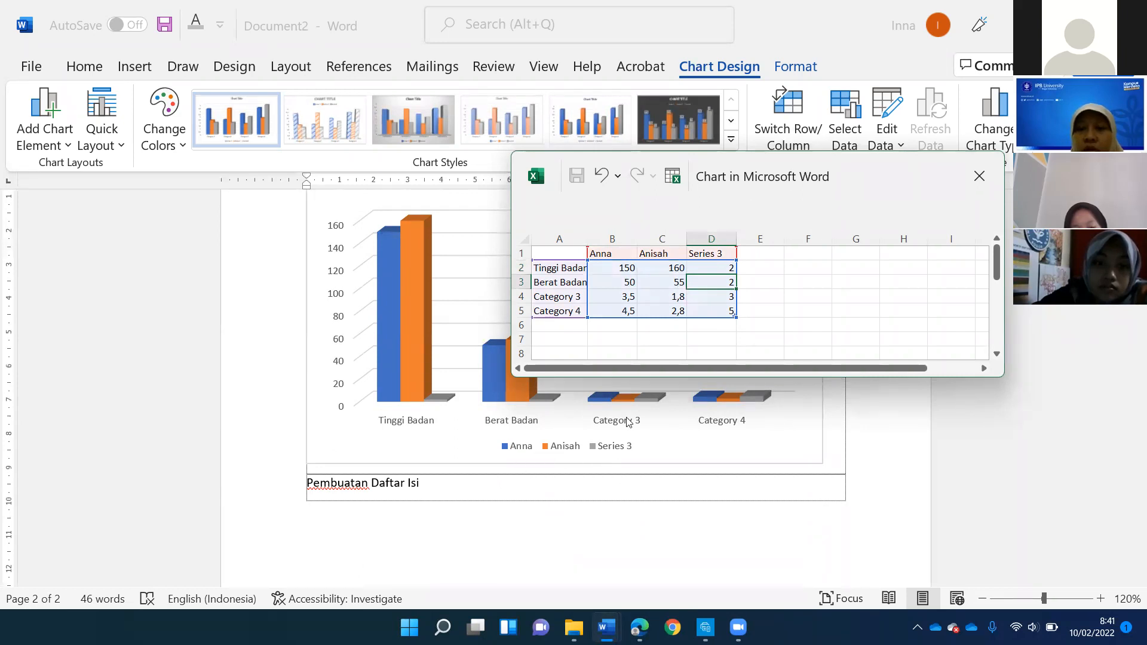
{"action": "scroll", "coordinate": [751, 312], "scroll_direction": "up", "scroll_amount": 1}
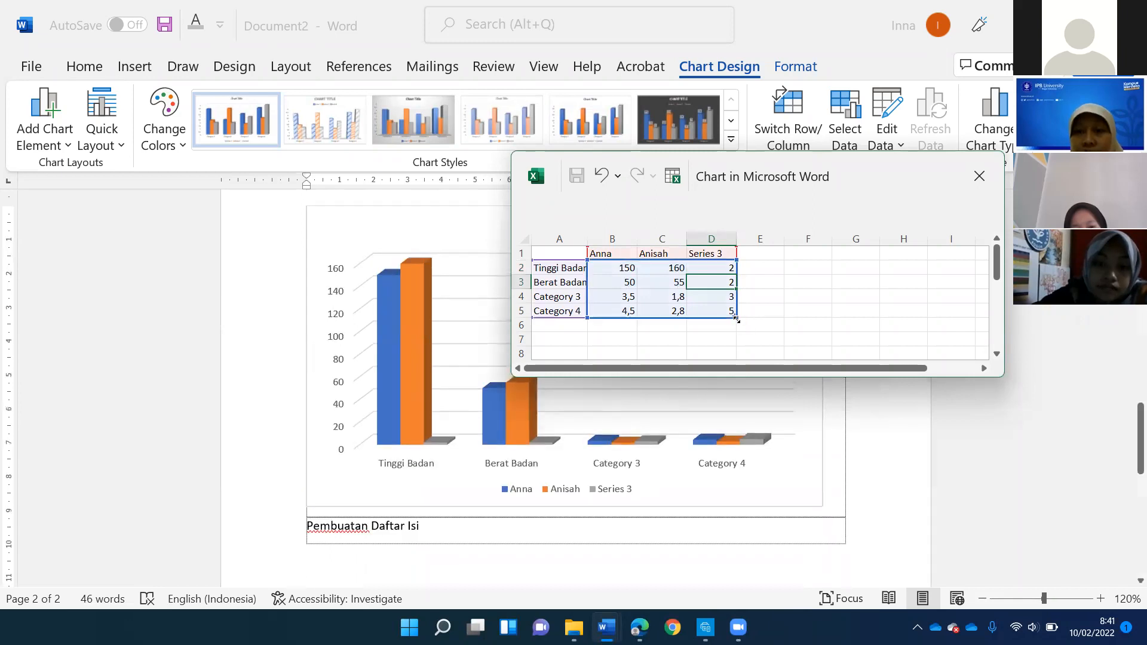
{"action": "left_click_drag", "start_coordinate": [694, 294], "coordinate": [693, 294]}
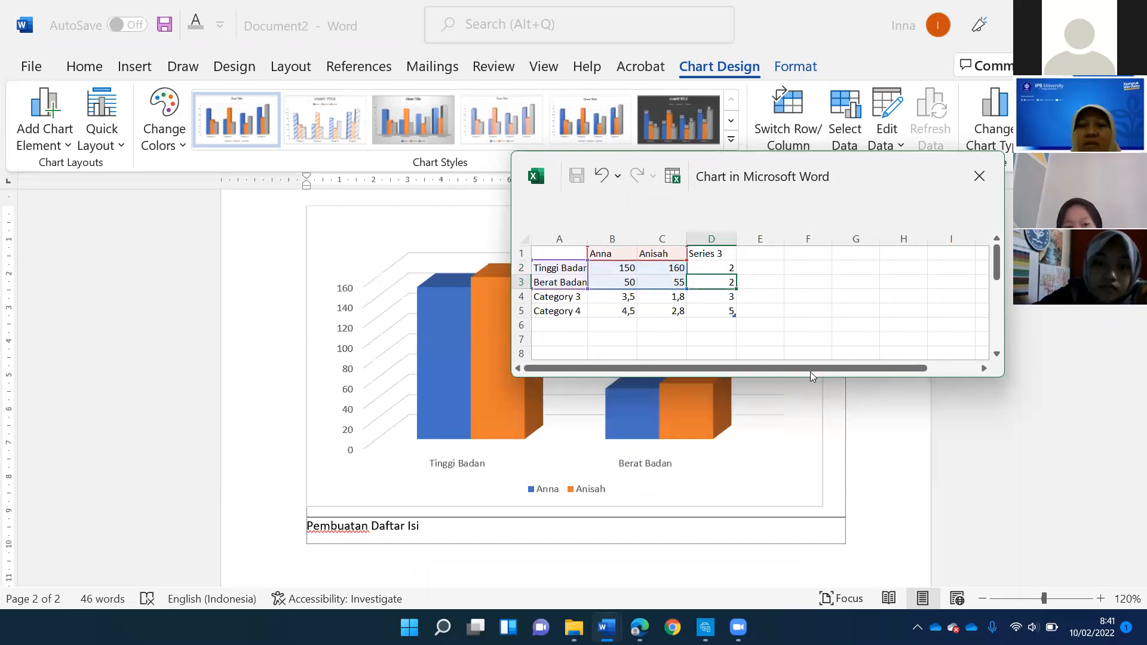
- Delete the leftover Series 3 values and the Category 3 and Category 4 rows, and close the data sheet
{"action": "left_click_drag", "start_coordinate": [709, 268], "coordinate": [727, 318]}
{"action": "key", "text": "Delete"}
{"action": "left_click_drag", "start_coordinate": [546, 297], "coordinate": [664, 307]}
{"action": "key", "text": "Delete"}
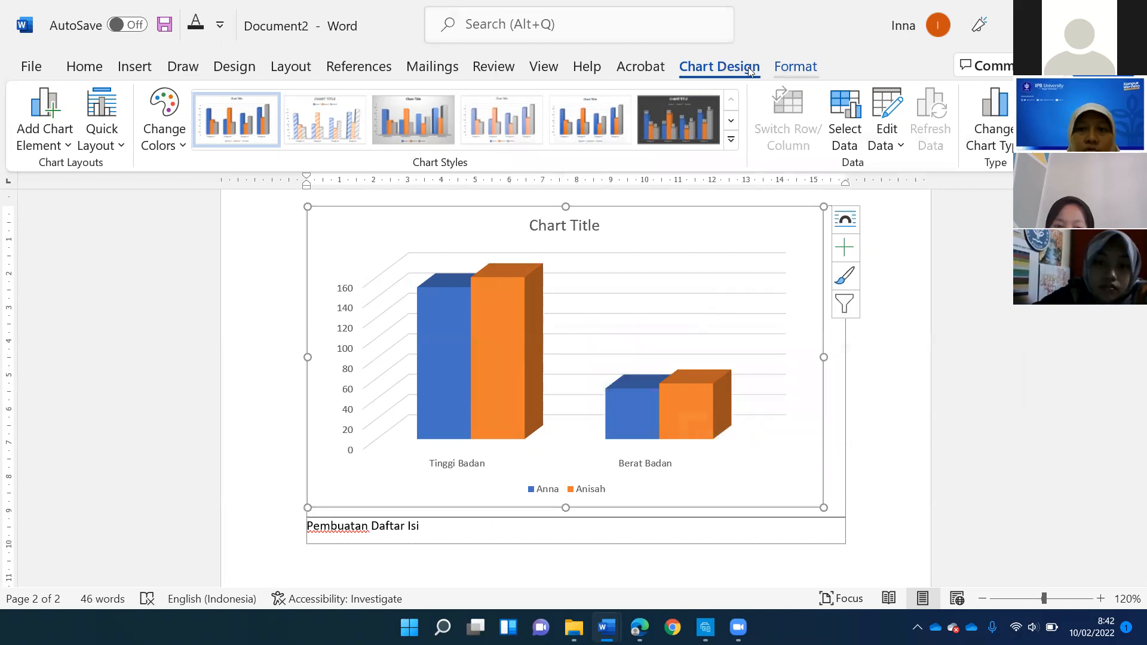
{"action": "left_click", "coordinate": [794, 67]}
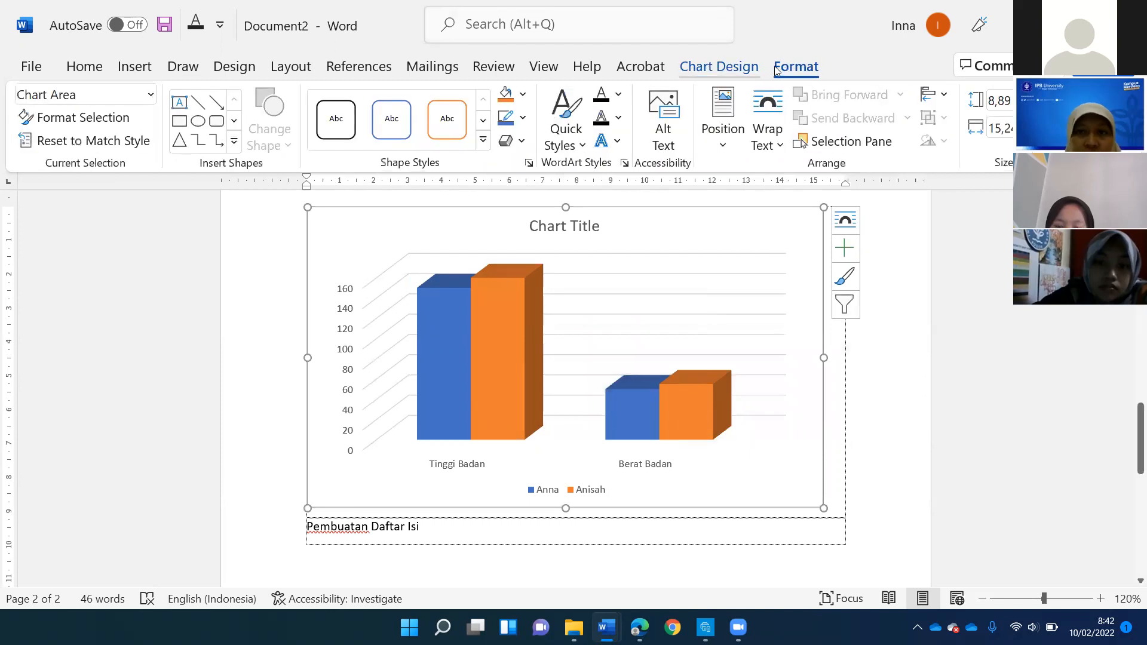
{"action": "left_click", "coordinate": [736, 68]}
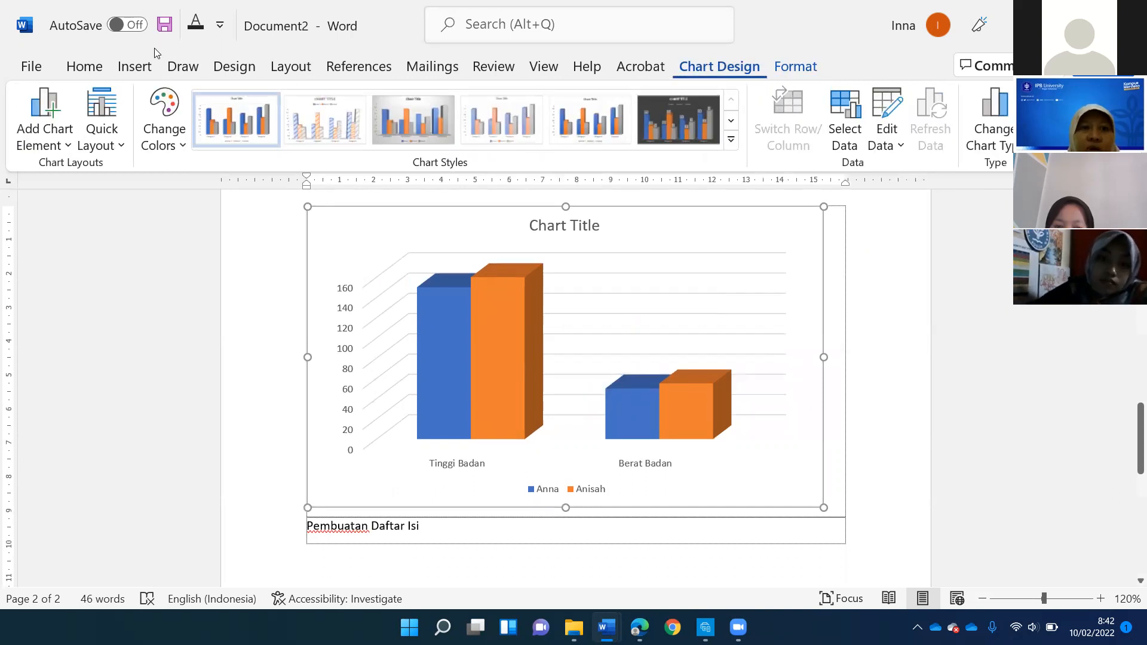
{"action": "left_click", "coordinate": [164, 120]}
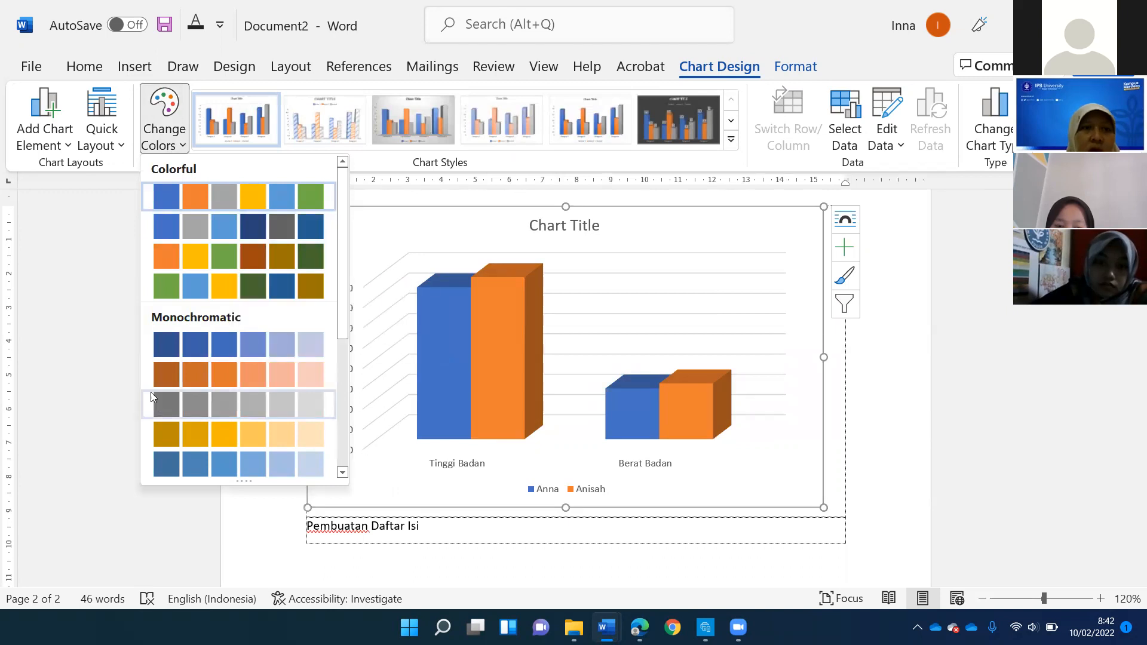
{"action": "left_click", "coordinate": [102, 128]}
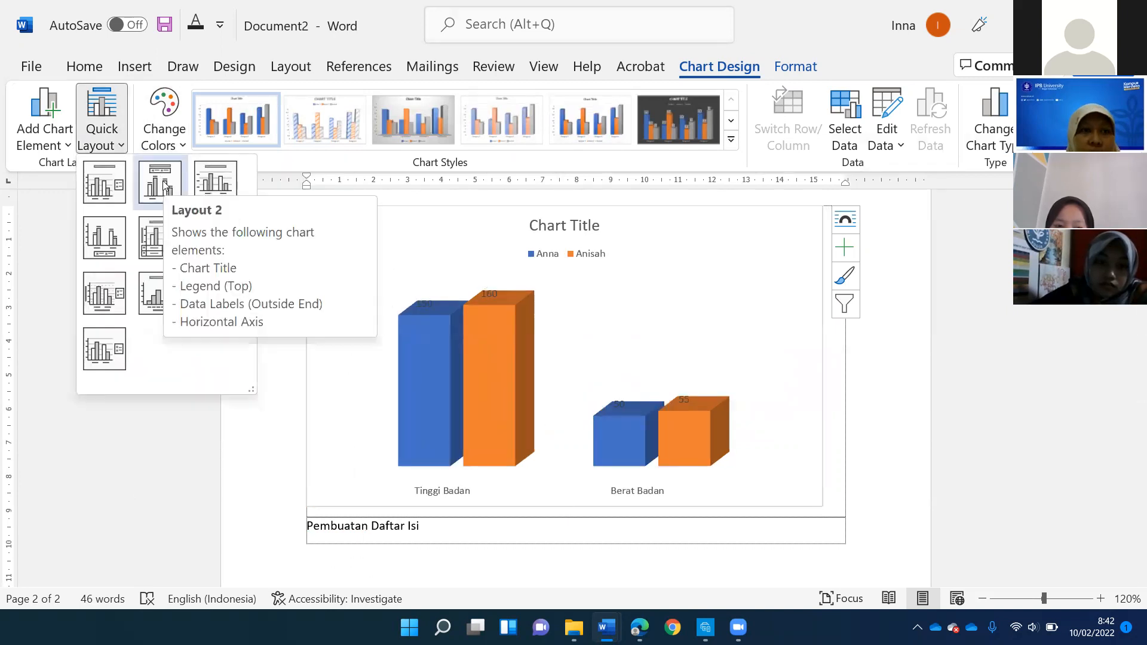
- Place the chart title above the chart and replace its placeholder text with "Tabel Siswa"
{"action": "left_click", "coordinate": [66, 146]}
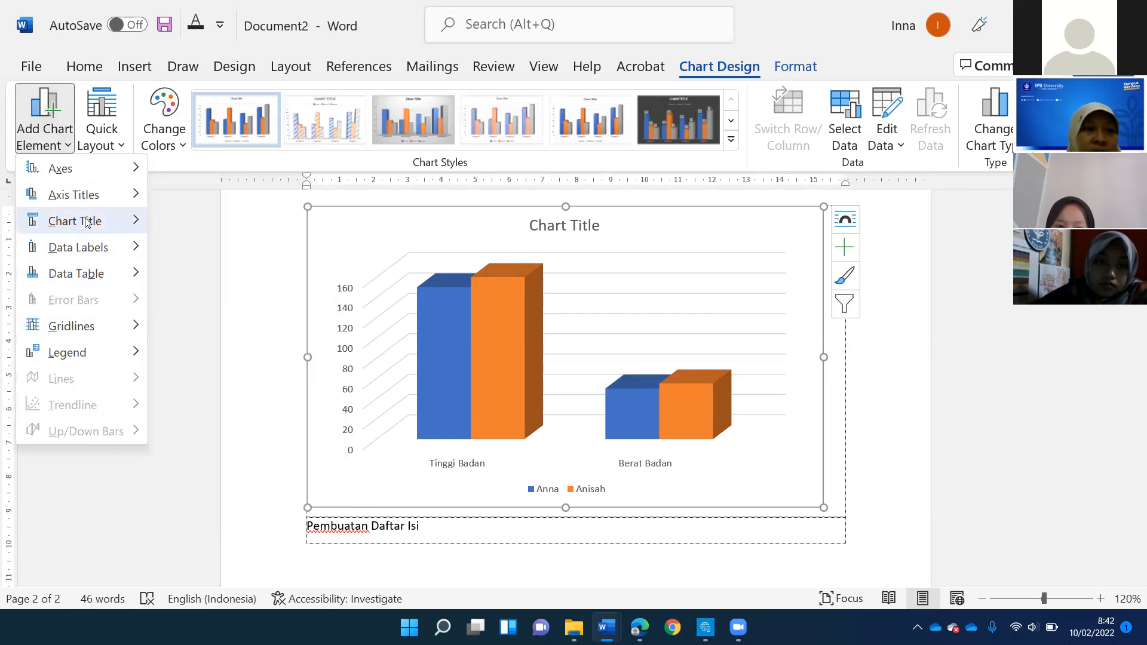
{"action": "mouse_move", "coordinate": [87, 222]}
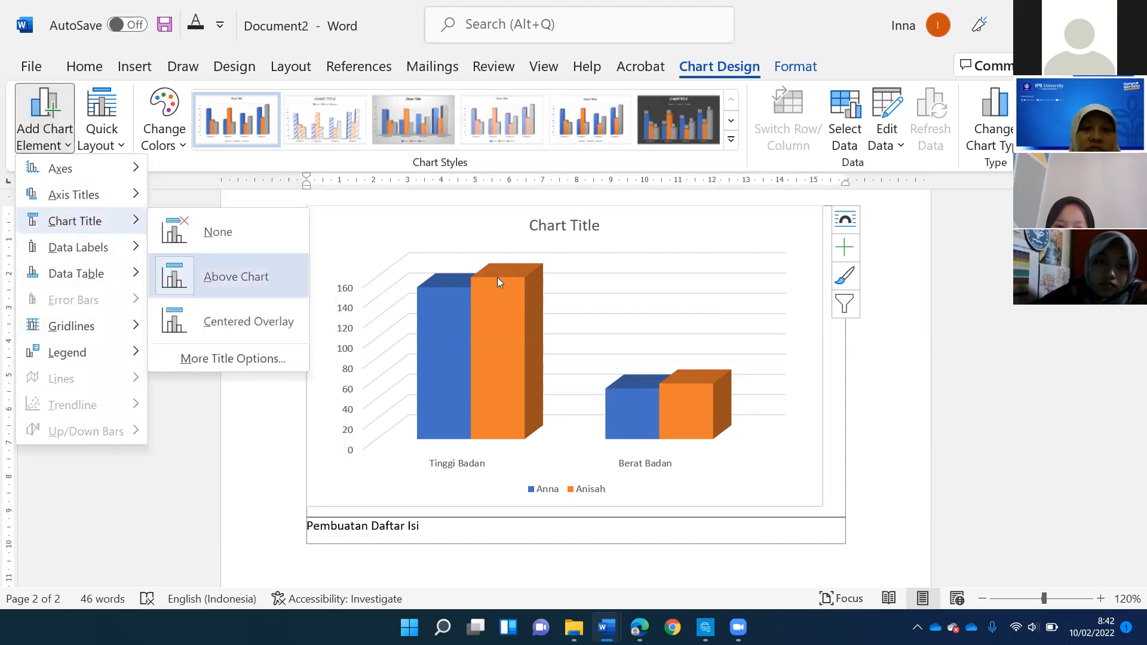
{"action": "left_click", "coordinate": [220, 281]}
{"action": "left_click", "coordinate": [550, 225]}
{"action": "left_click", "coordinate": [550, 226]}
{"action": "triple_click", "coordinate": [551, 225]}
{"action": "type", "text": "Tab"}
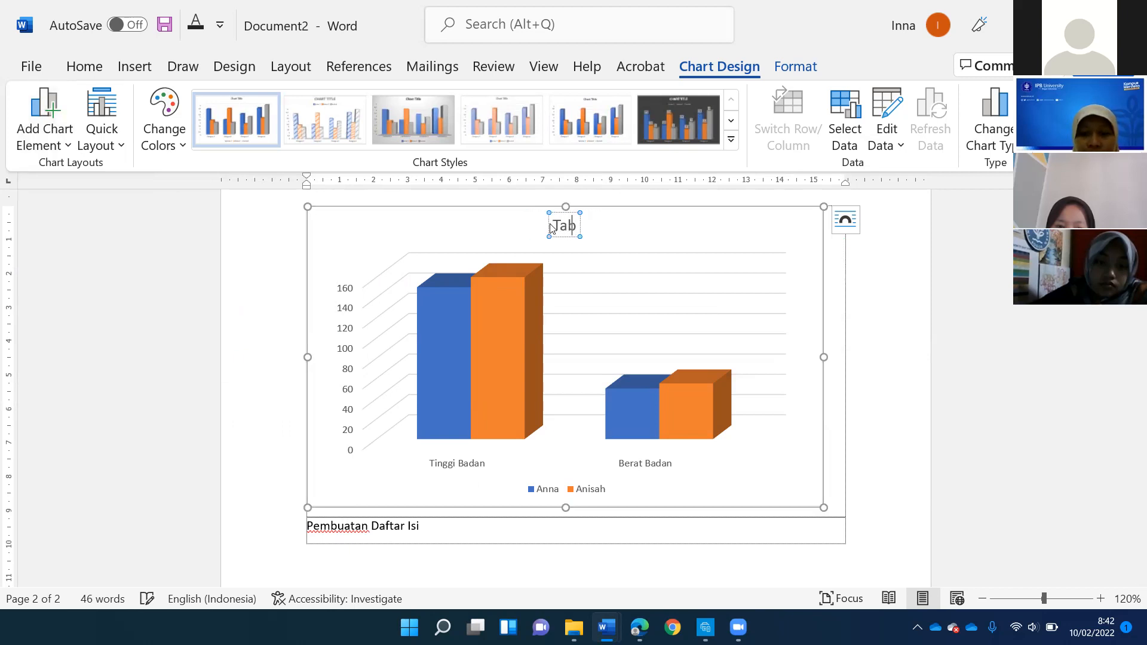
{"action": "type", "text": "el Siswa"}
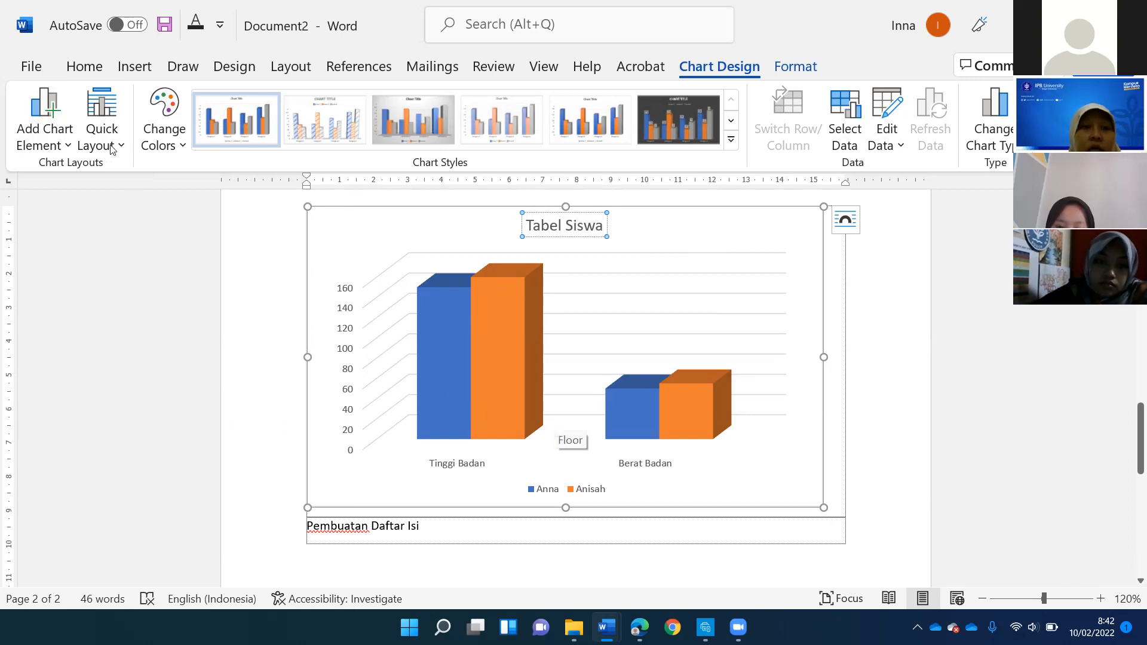
{"action": "left_click", "coordinate": [67, 141]}
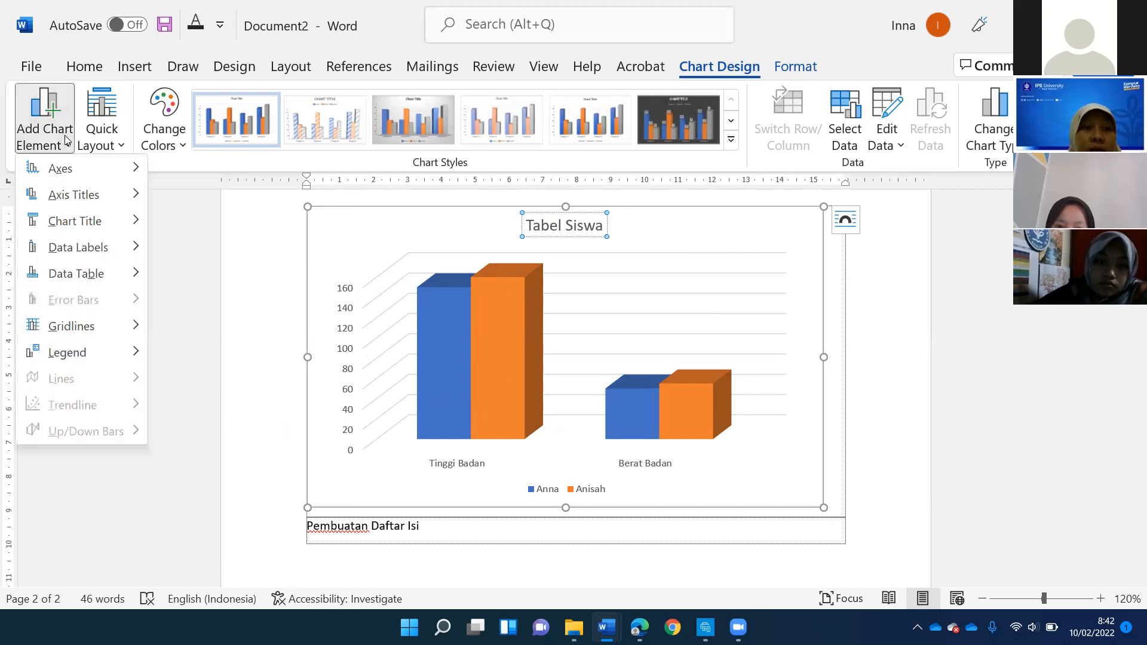
{"action": "mouse_move", "coordinate": [126, 273]}
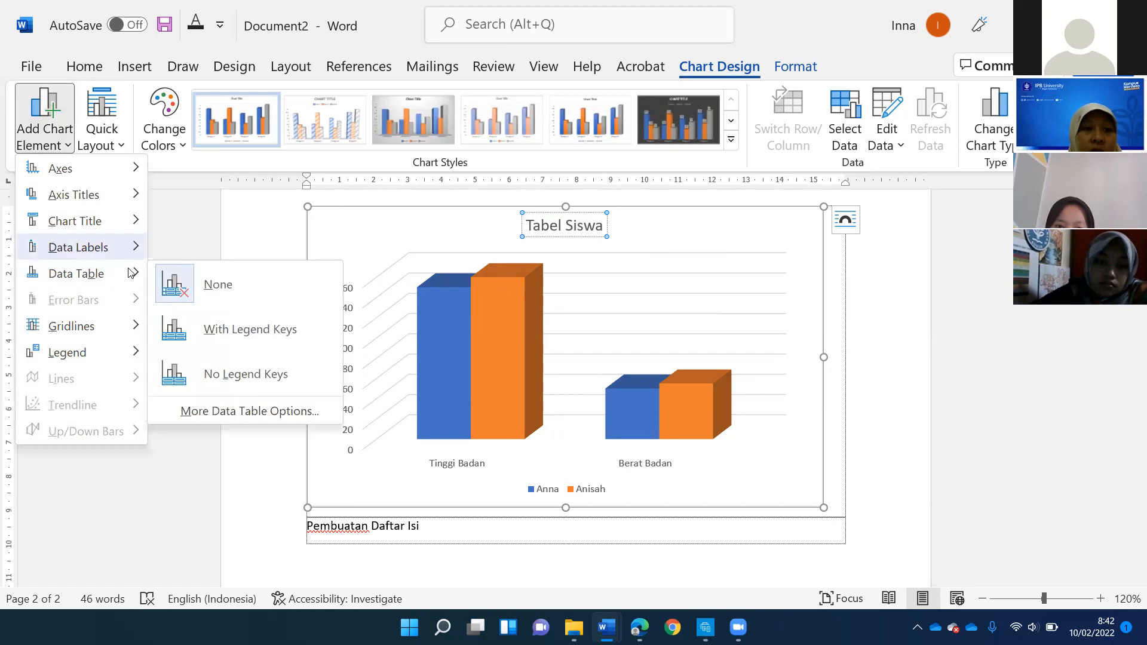
{"action": "left_click", "coordinate": [456, 296]}
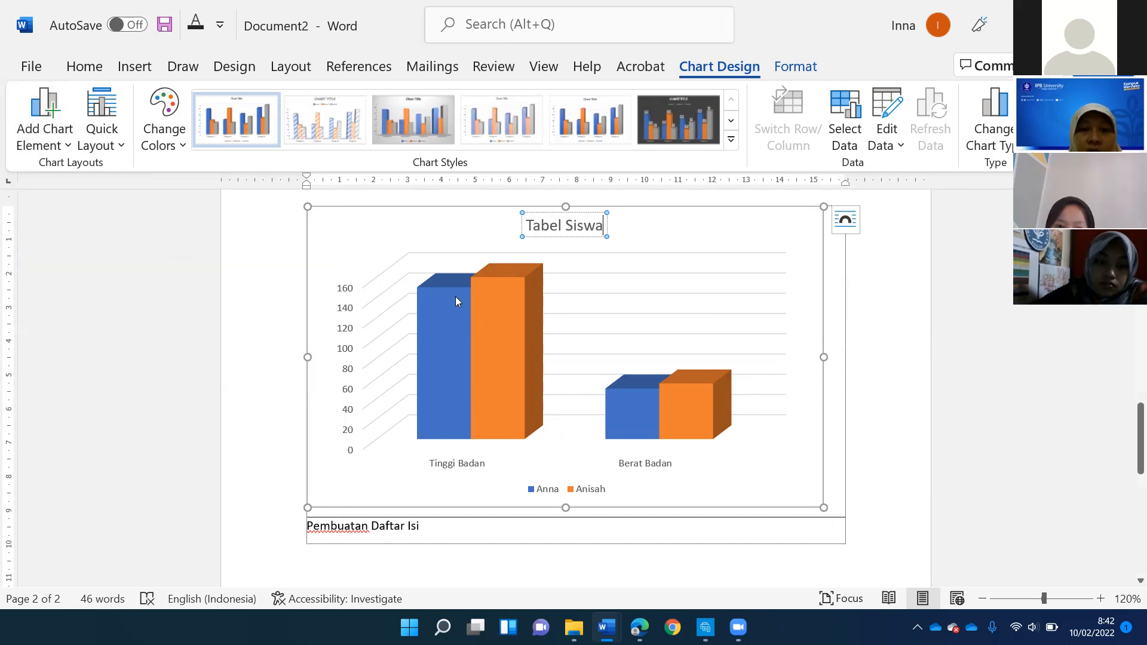
- Add data labels to both the blue and the orange column series of the chart
{"action": "right_click", "coordinate": [456, 296]}
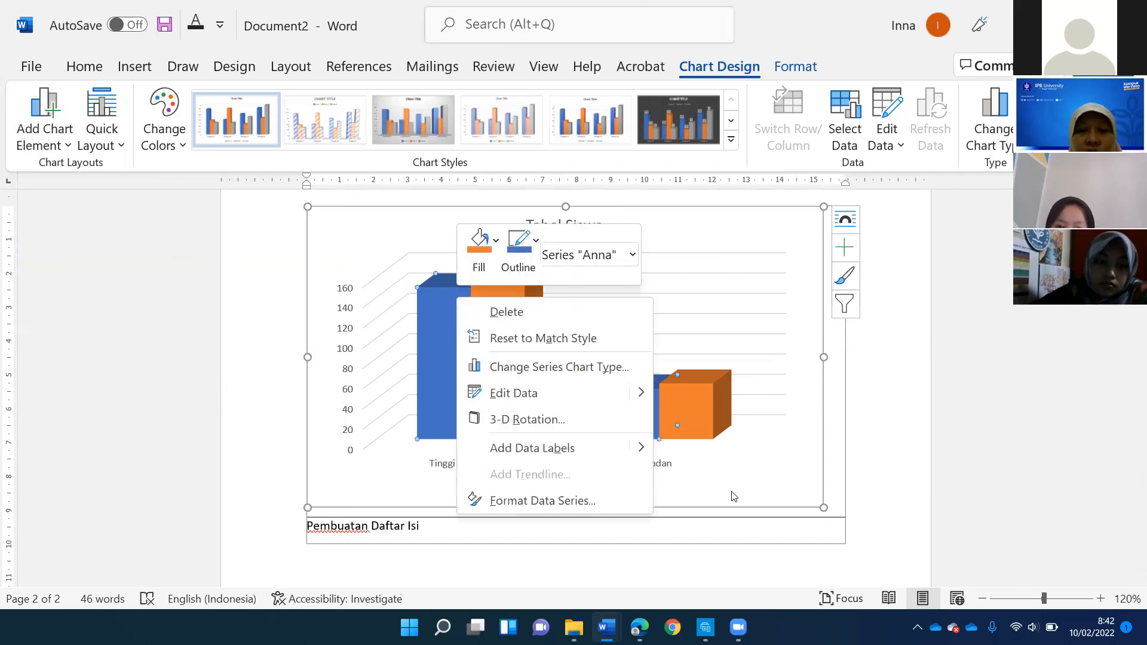
{"action": "mouse_move", "coordinate": [639, 454]}
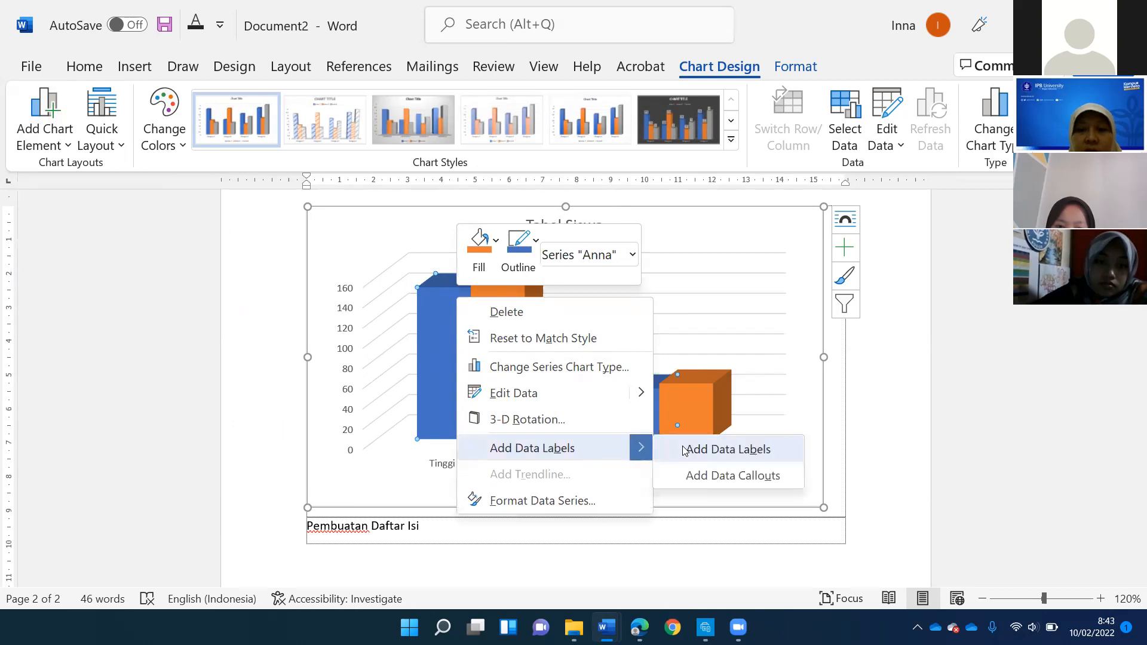
{"action": "left_click", "coordinate": [685, 451]}
{"action": "left_click", "coordinate": [449, 271]}
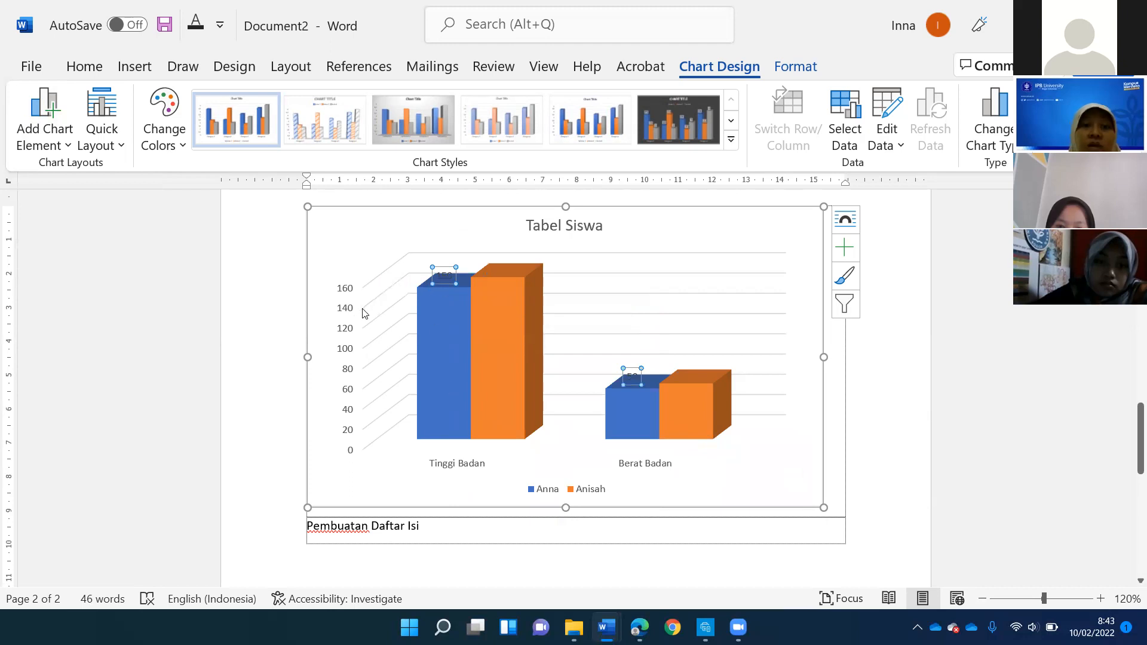
{"action": "key", "text": "Escape"}
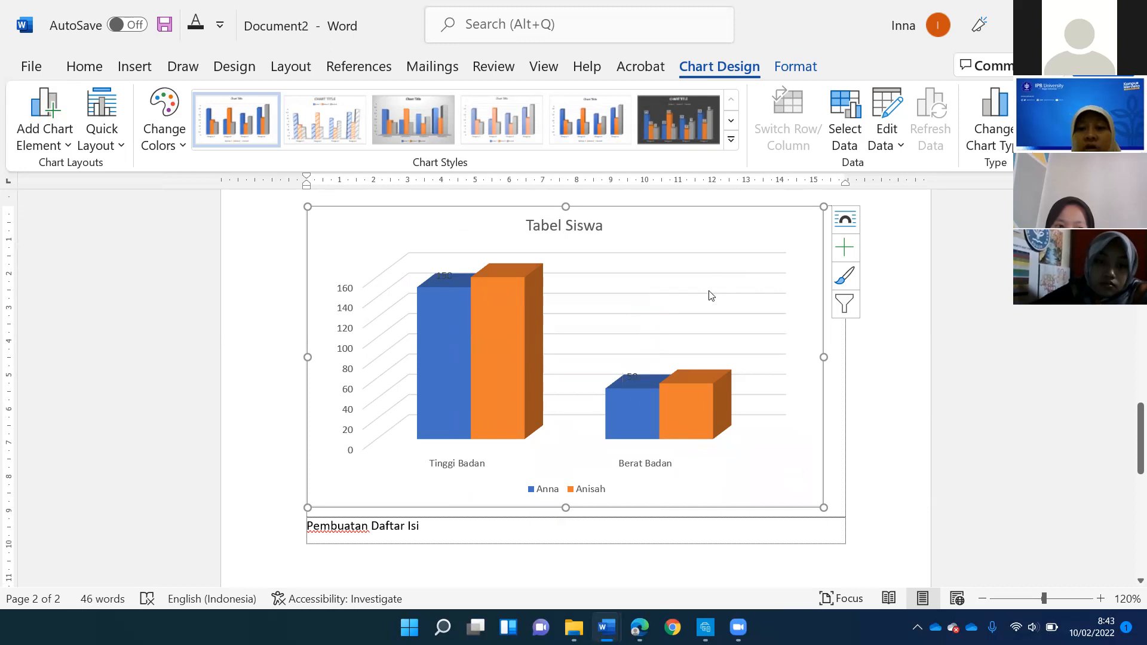
{"action": "left_click", "coordinate": [607, 431]}
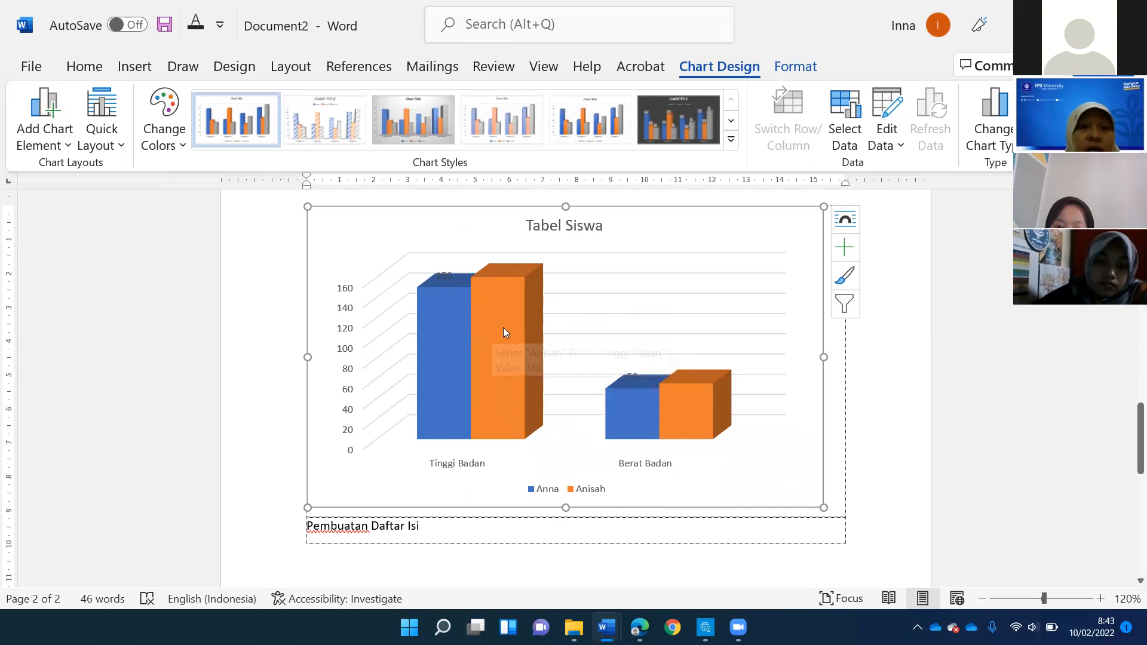
{"action": "right_click", "coordinate": [508, 286]}
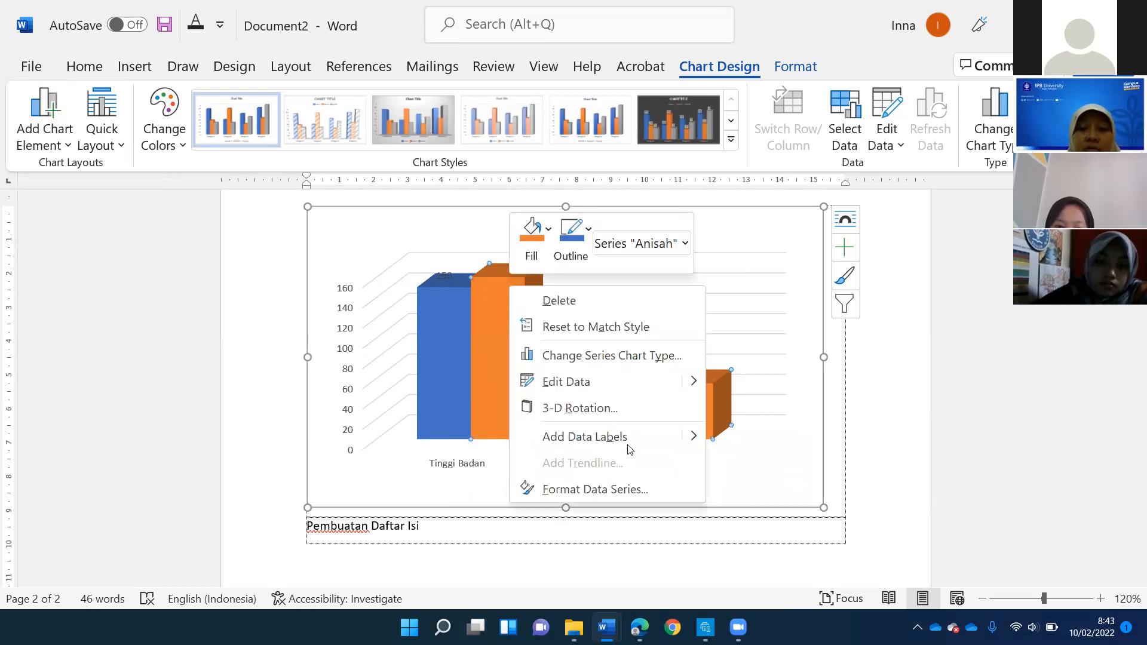
{"action": "left_click", "coordinate": [717, 439]}
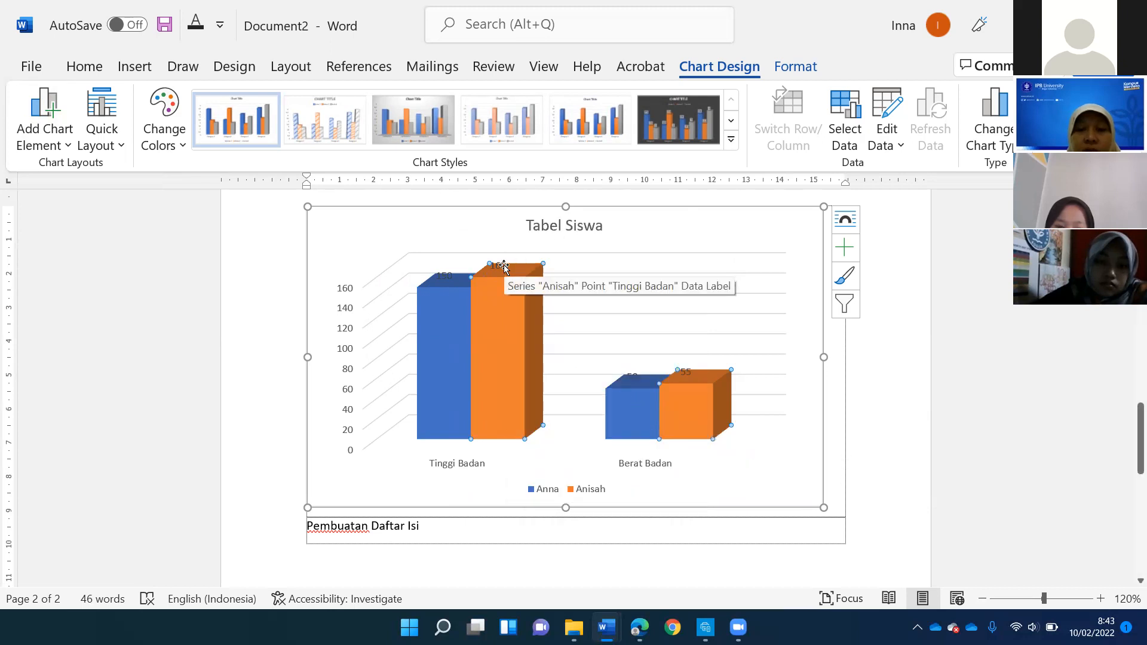
- Move the data labels 150, 160, 50 and 55 off the column tops into the free space just above each column
{"action": "left_click", "coordinate": [454, 274]}
{"action": "left_click_drag", "start_coordinate": [449, 276], "coordinate": [521, 249]}
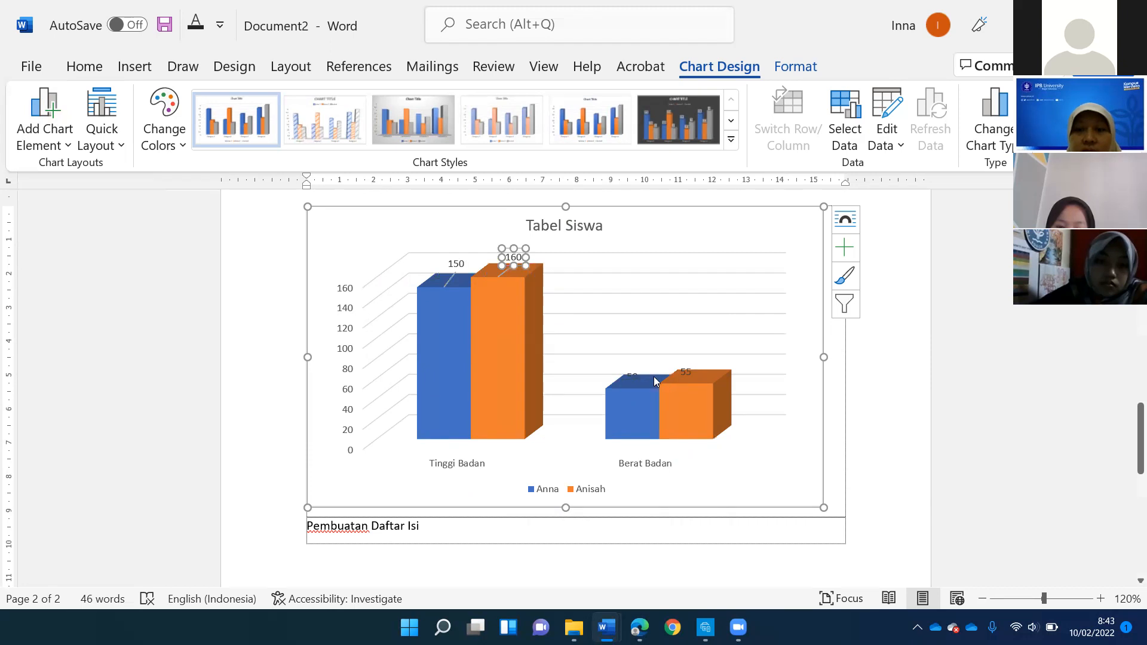
{"action": "left_click", "coordinate": [631, 370]}
{"action": "left_click_drag", "start_coordinate": [637, 358], "coordinate": [639, 358]}
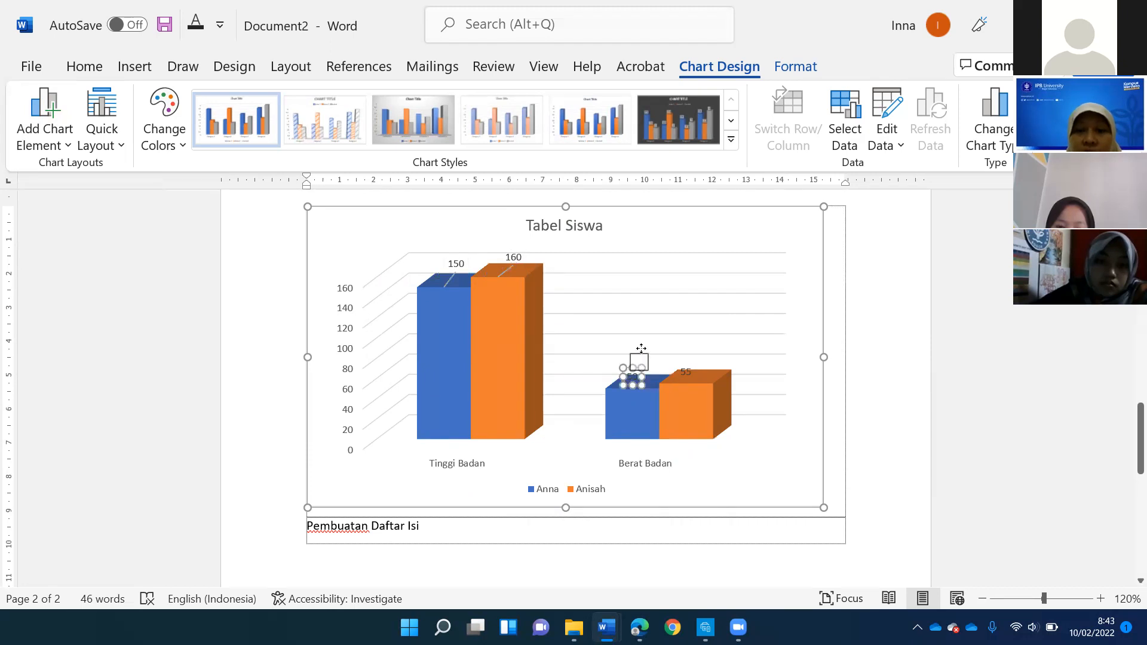
{"action": "left_click", "coordinate": [686, 371]}
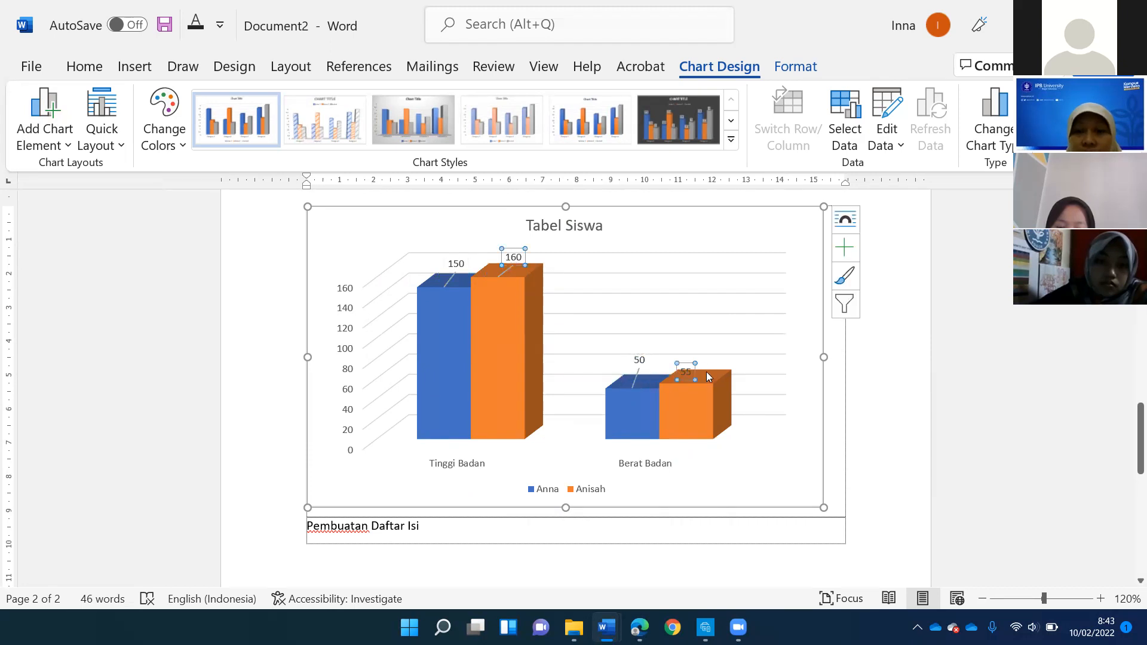
{"action": "left_click_drag", "start_coordinate": [688, 362], "coordinate": [711, 350]}
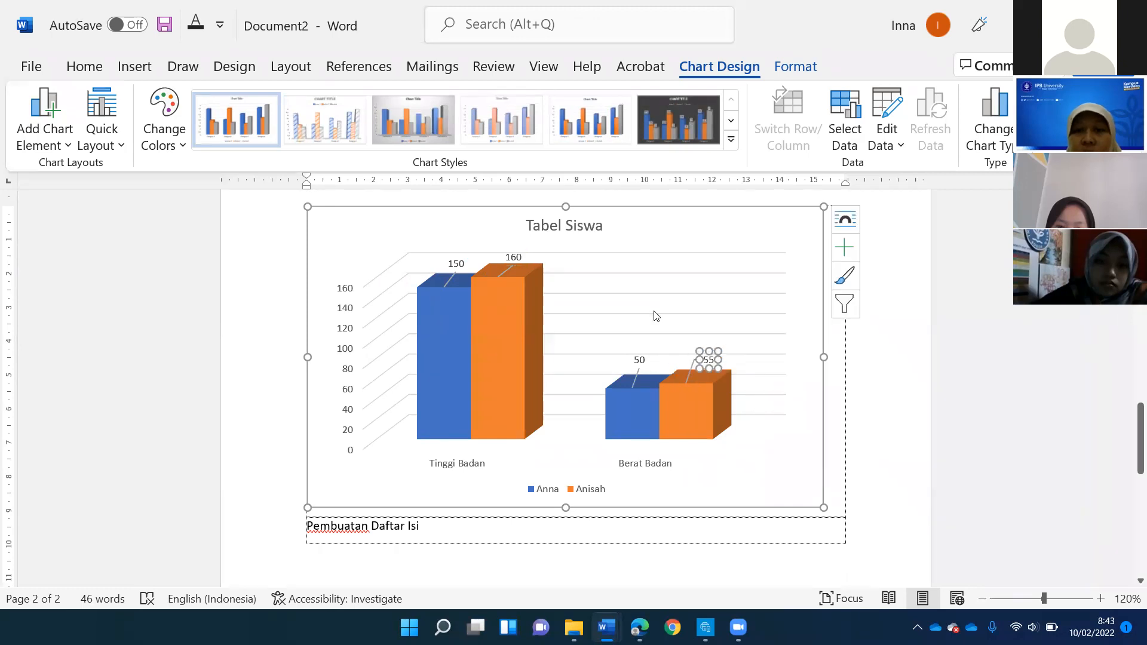
{"action": "left_click", "coordinate": [704, 286]}
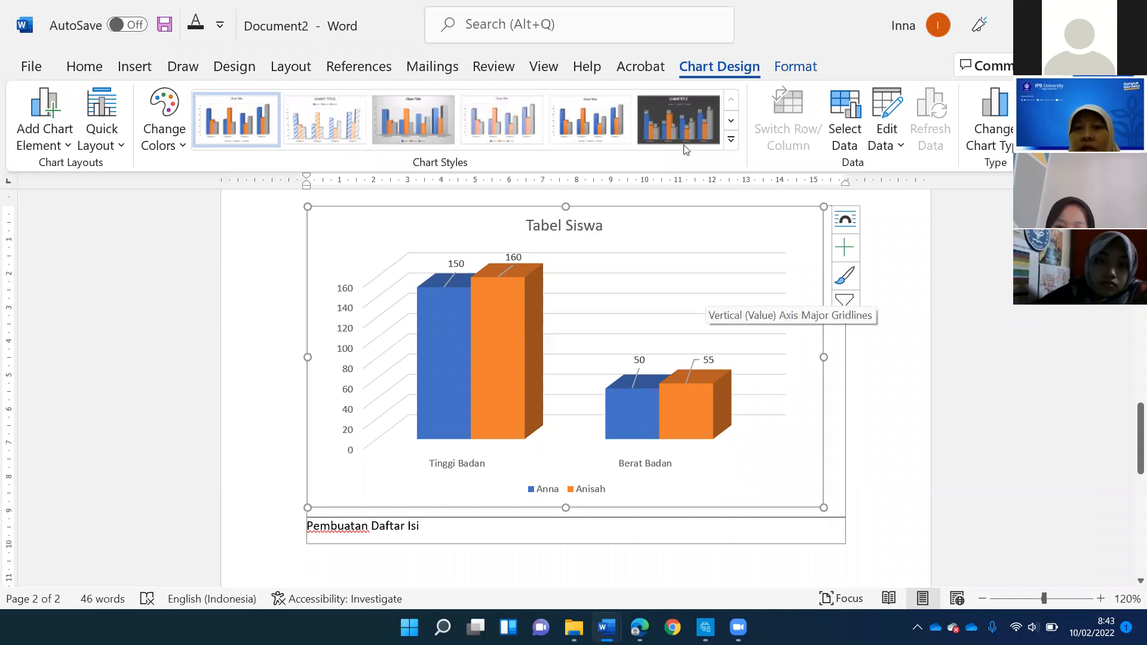
{"action": "left_click", "coordinate": [731, 140]}
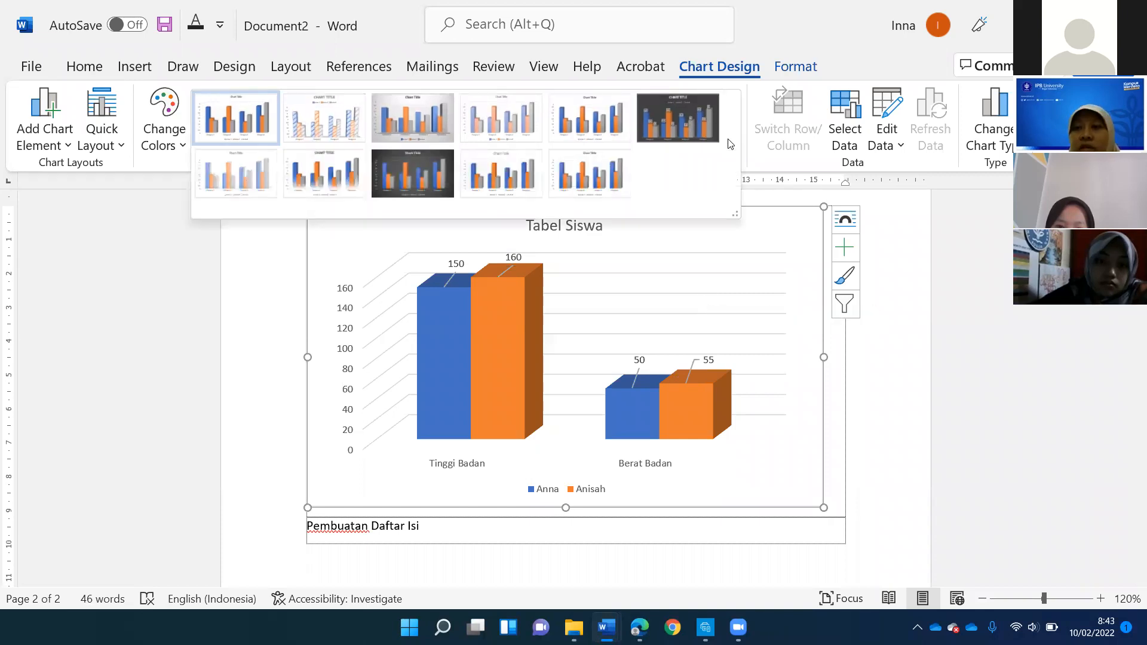
{"action": "left_click", "coordinate": [789, 291]}
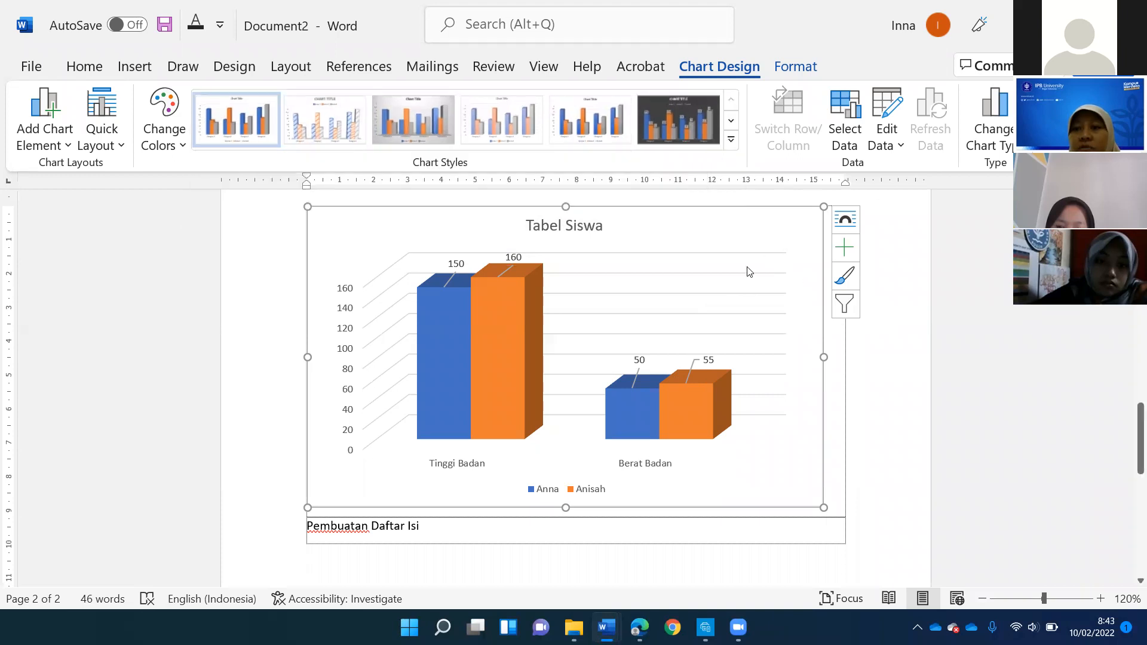
- Try deleting the gridlines behind the chart's columns, and undo the deletion
{"action": "left_click", "coordinate": [727, 284]}
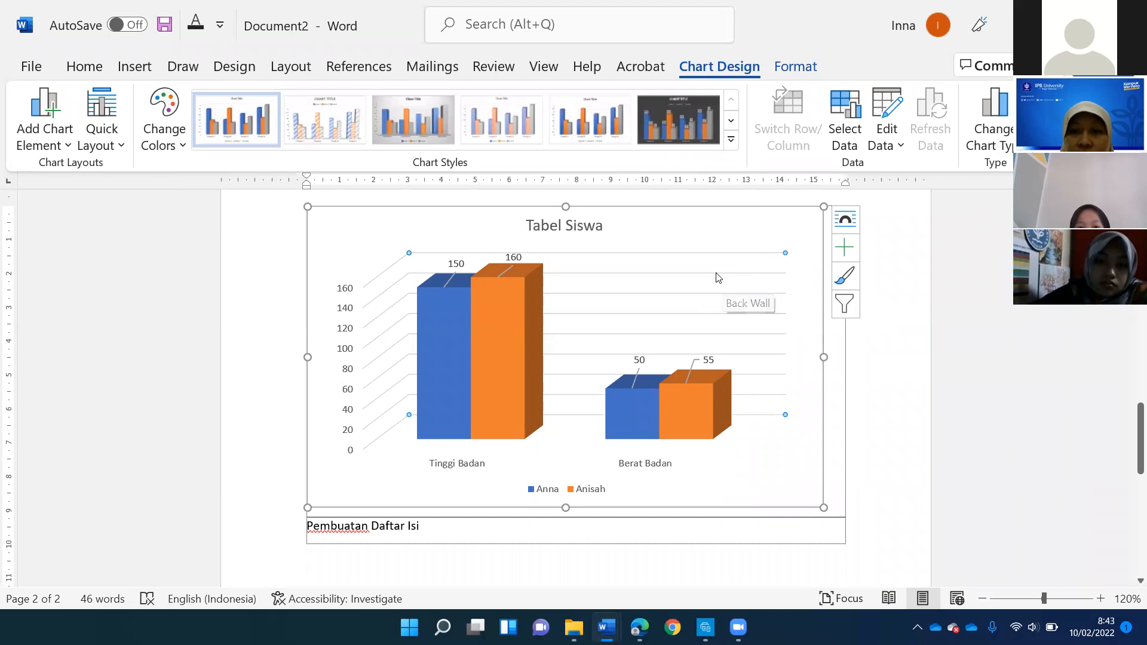
{"action": "key", "text": "Delete"}
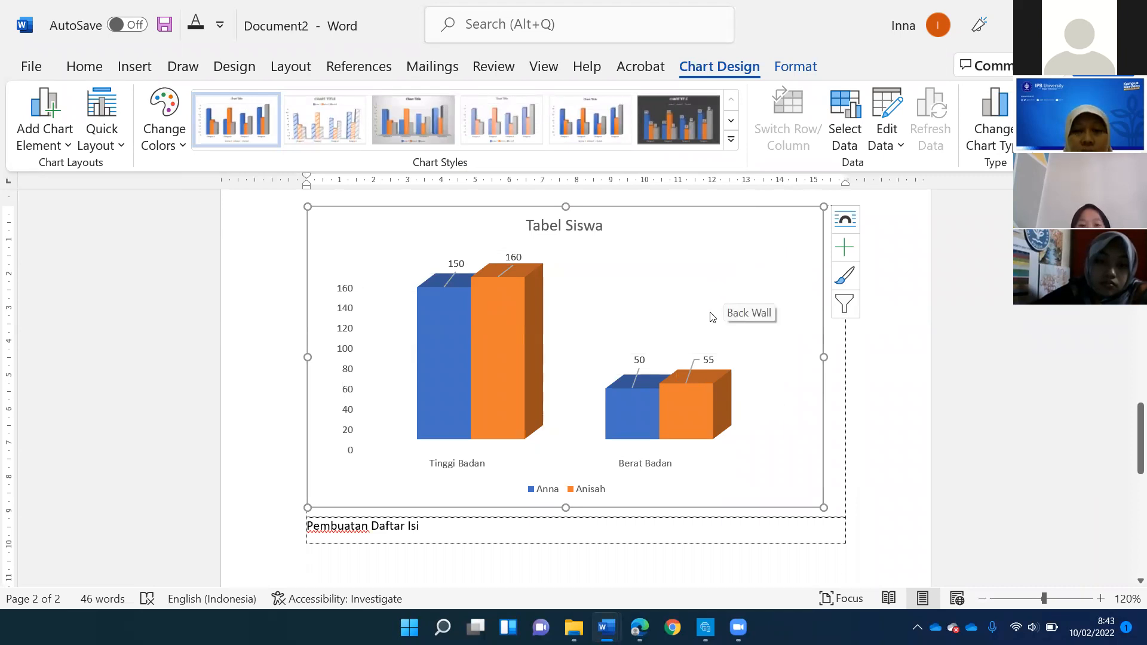
{"action": "key", "text": "ctrl+z"}
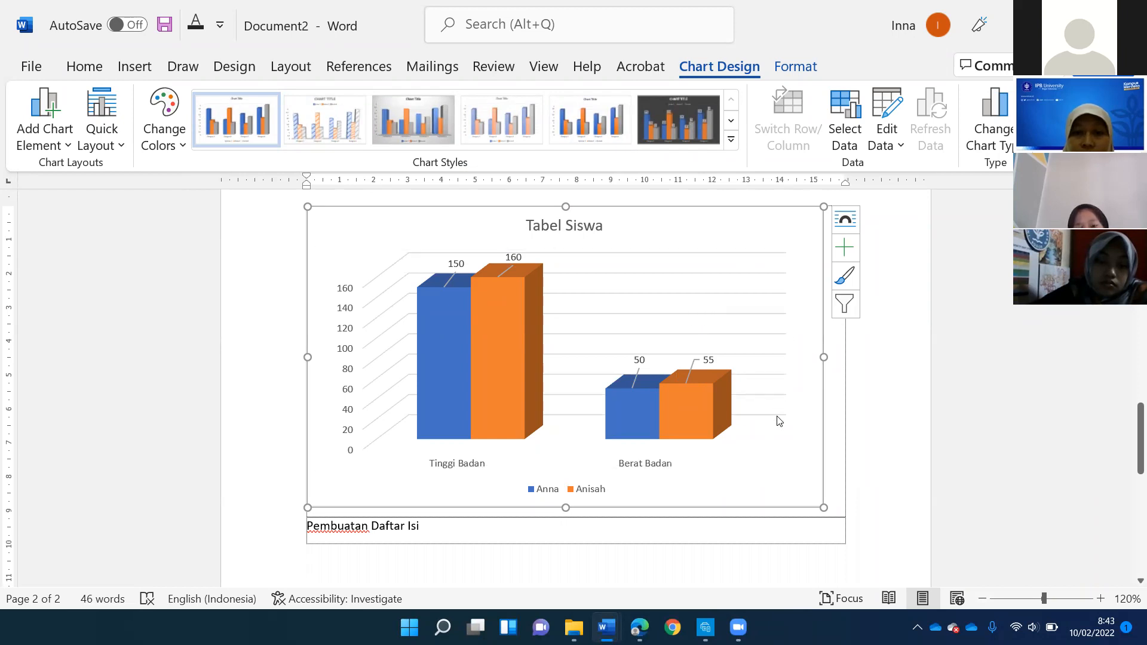
{"action": "left_click", "coordinate": [701, 316]}
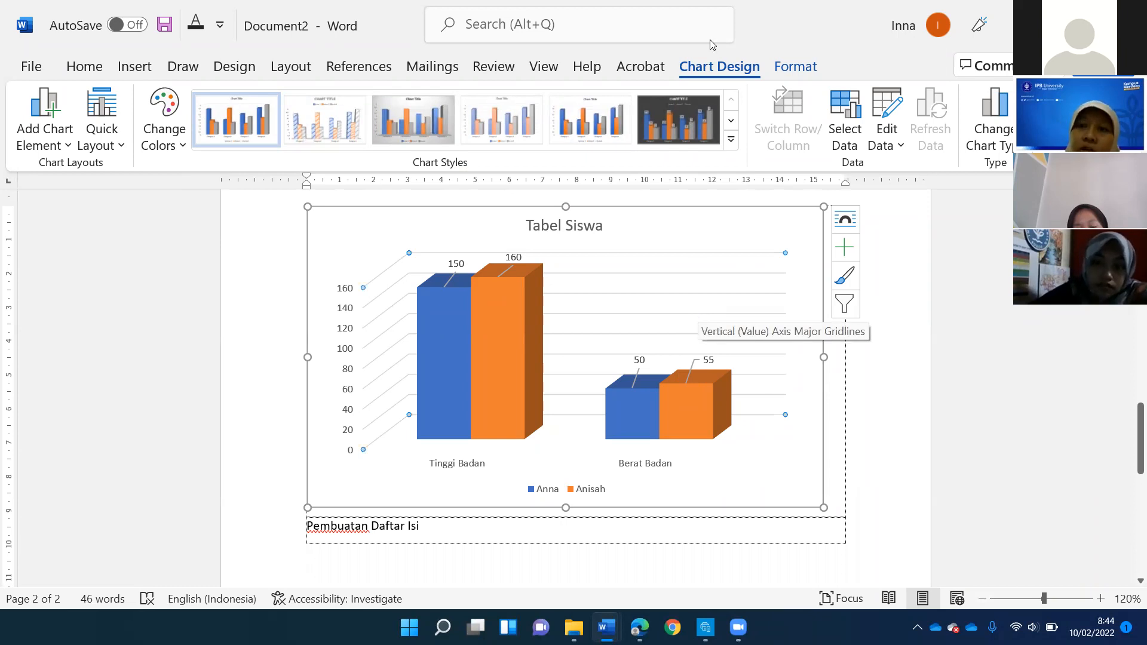
{"action": "left_click", "coordinate": [797, 67]}
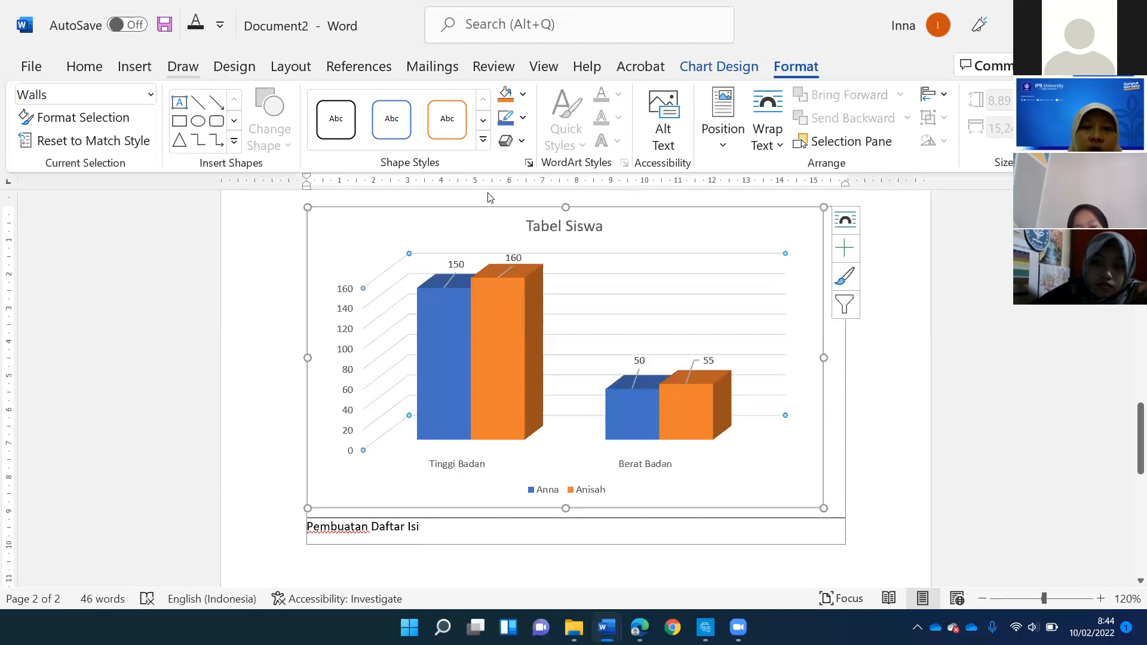
{"action": "left_click", "coordinate": [511, 318]}
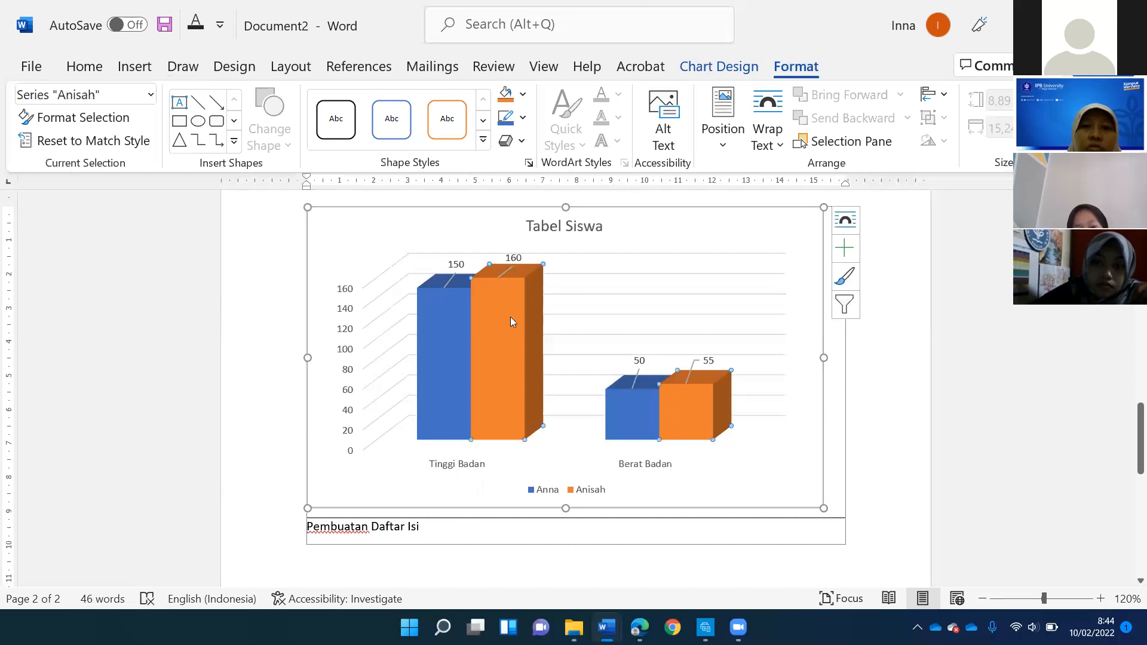
{"action": "left_click", "coordinate": [767, 224]}
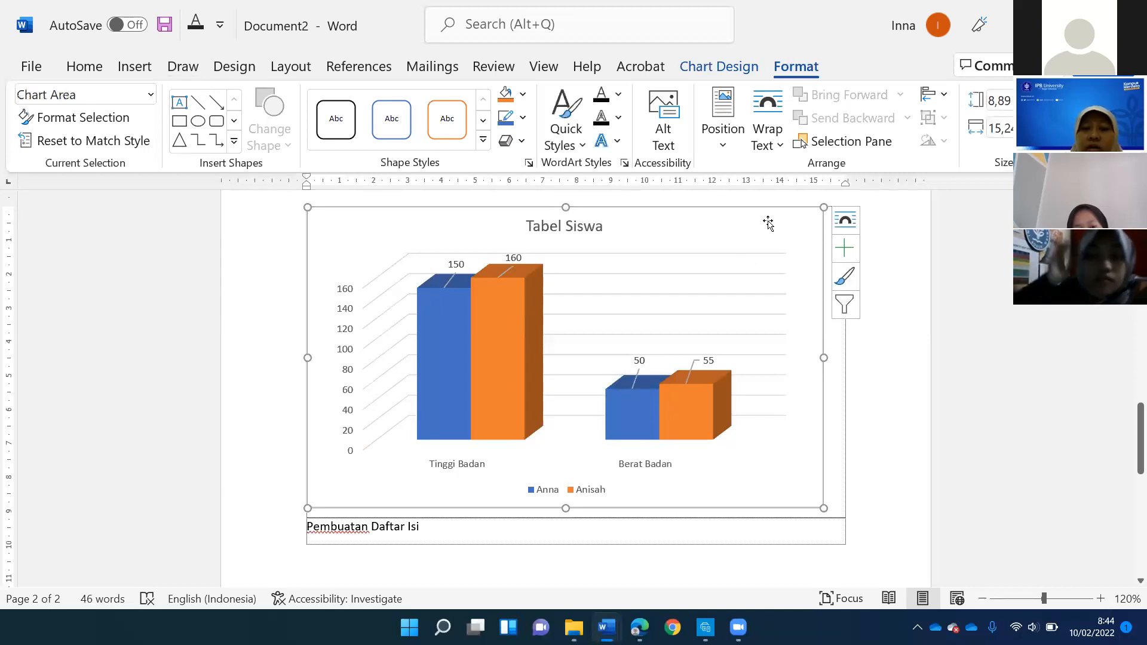
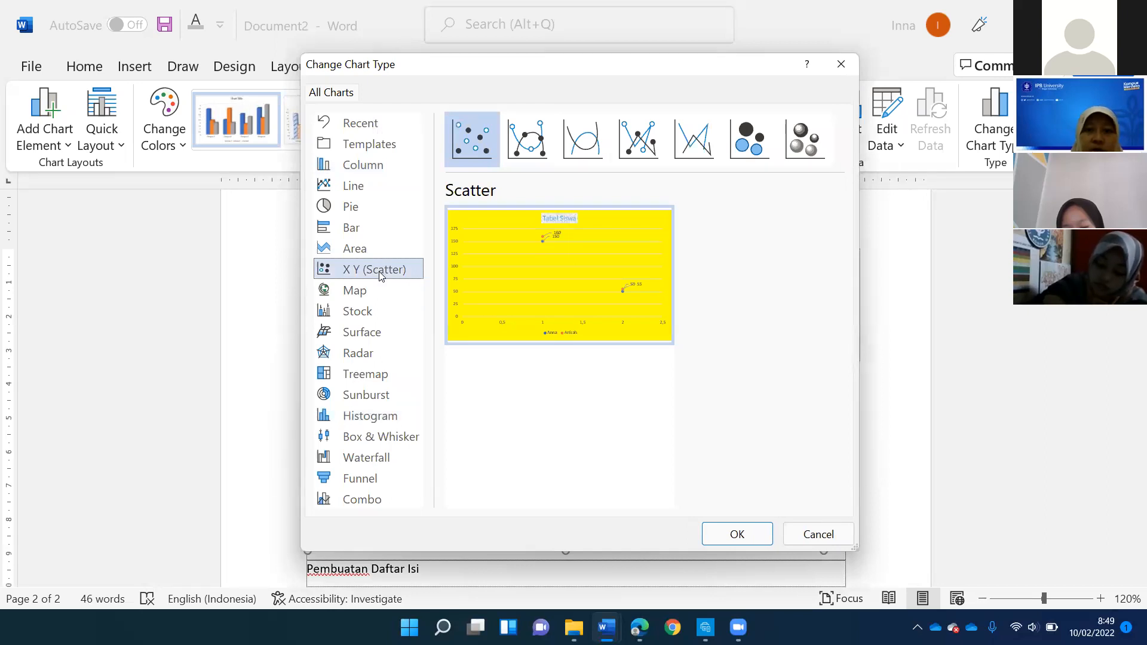
- Preview the Pie type for the chart and close the chart type selection without applying it
{"action": "left_click", "coordinate": [355, 206]}
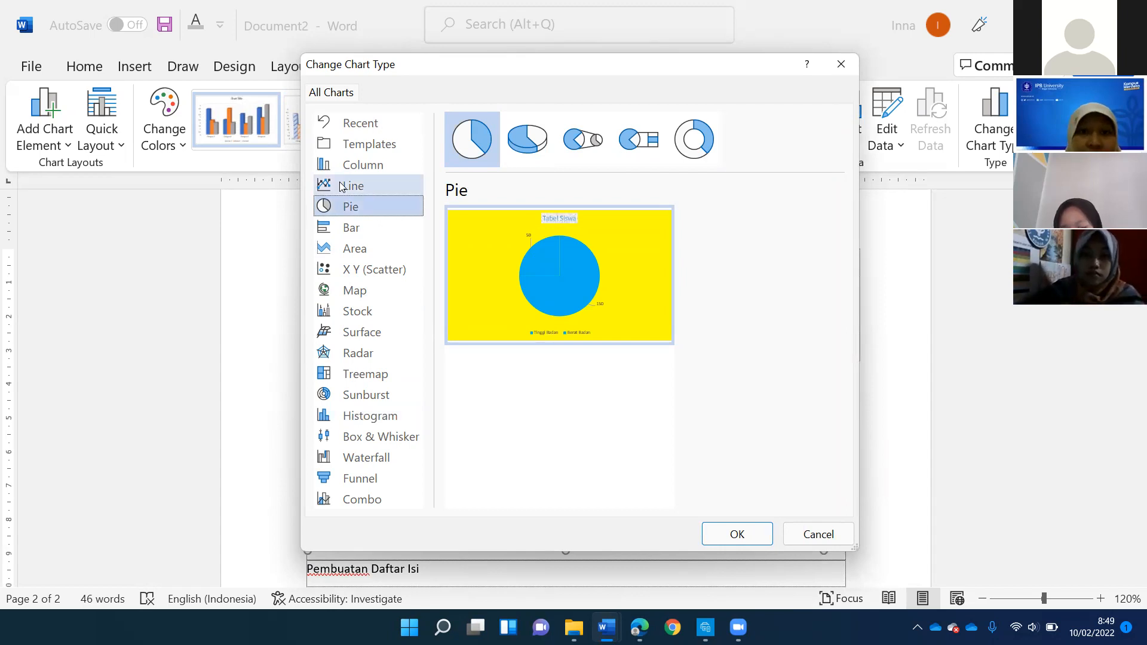
{"action": "mouse_move", "coordinate": [625, 279]}
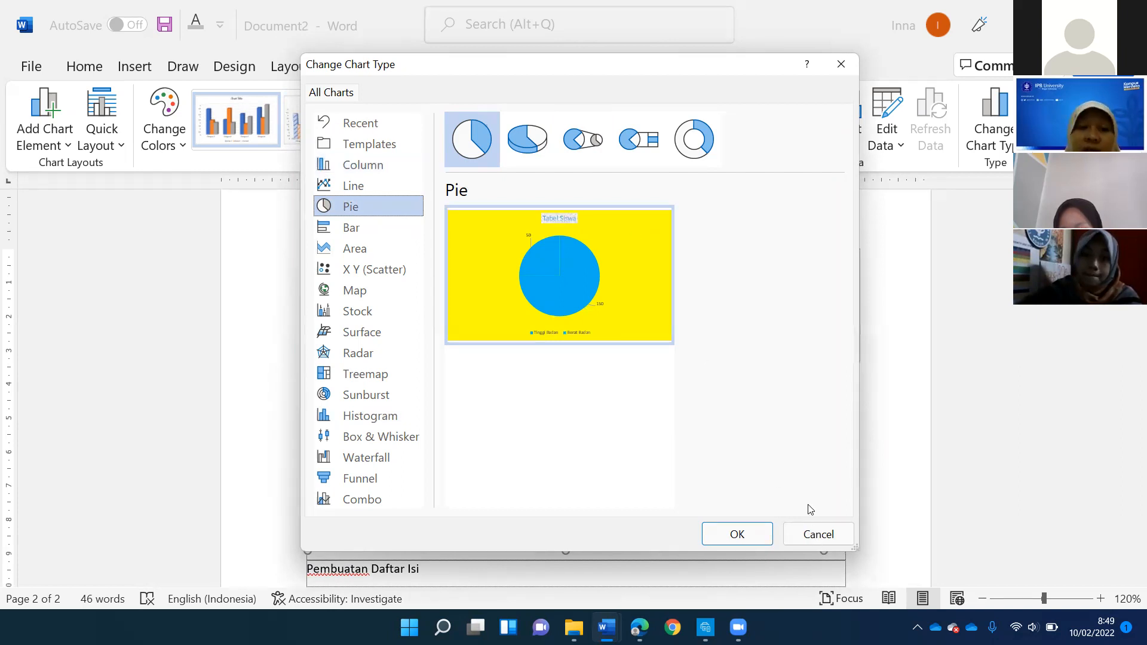
{"action": "left_click", "coordinate": [817, 534]}
- Add an empty line below the "Pembuatan Daftar Isi" heading under the chart
{"action": "scroll", "coordinate": [365, 251], "scroll_direction": "down", "scroll_amount": 3}
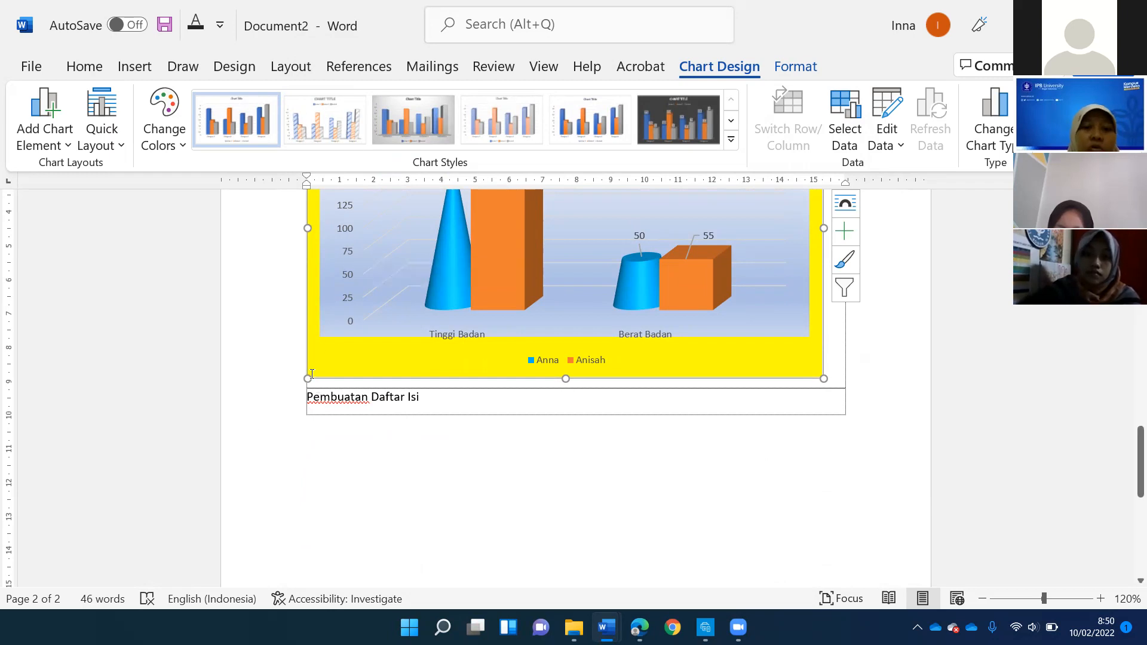
{"action": "right_click", "coordinate": [326, 405]}
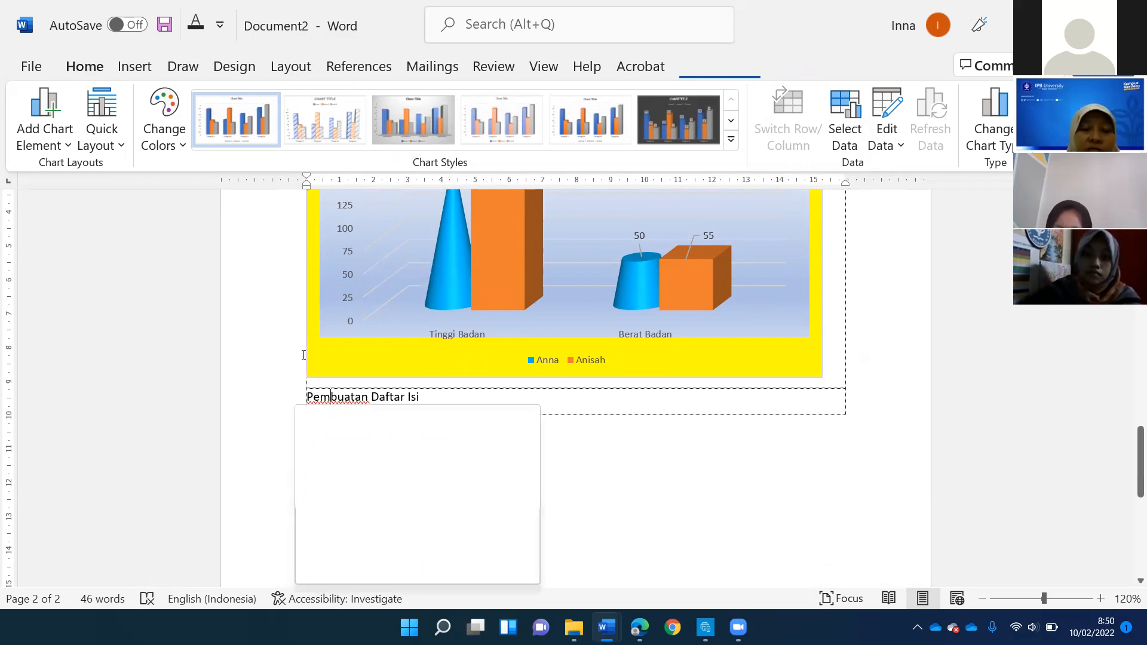
{"action": "left_click", "coordinate": [465, 397]}
{"action": "scroll", "coordinate": [460, 376], "scroll_direction": "down", "scroll_amount": 3}
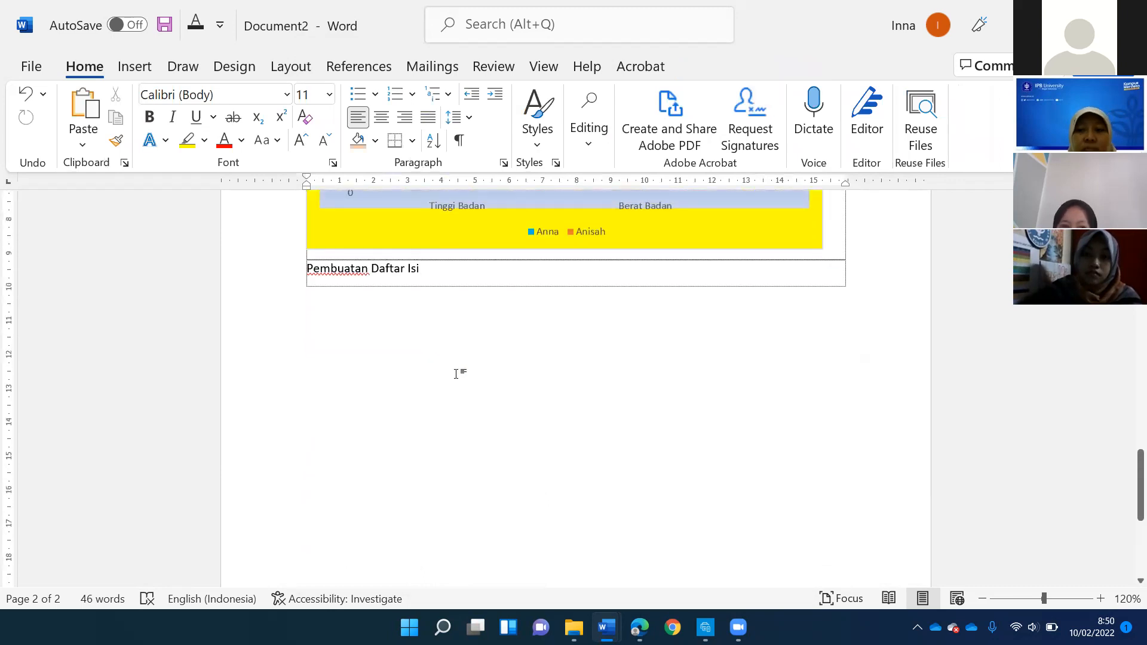
{"action": "scroll", "coordinate": [458, 374], "scroll_direction": "down", "scroll_amount": 3}
{"action": "scroll", "coordinate": [453, 365], "scroll_direction": "up", "scroll_amount": 3}
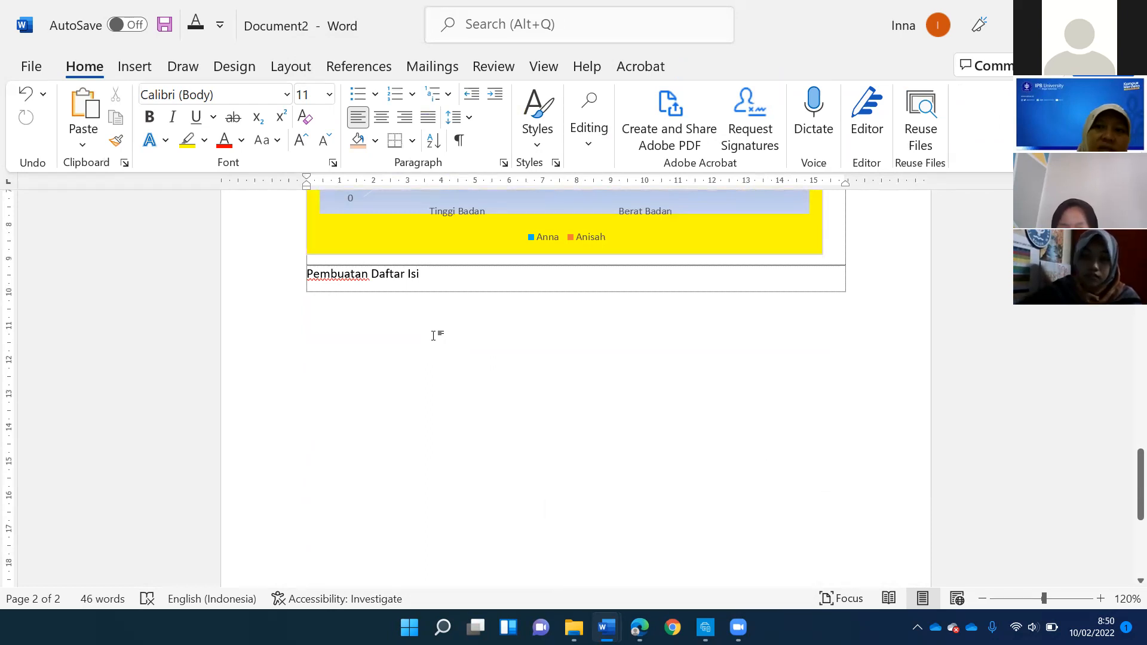
{"action": "key", "text": "Tab"}
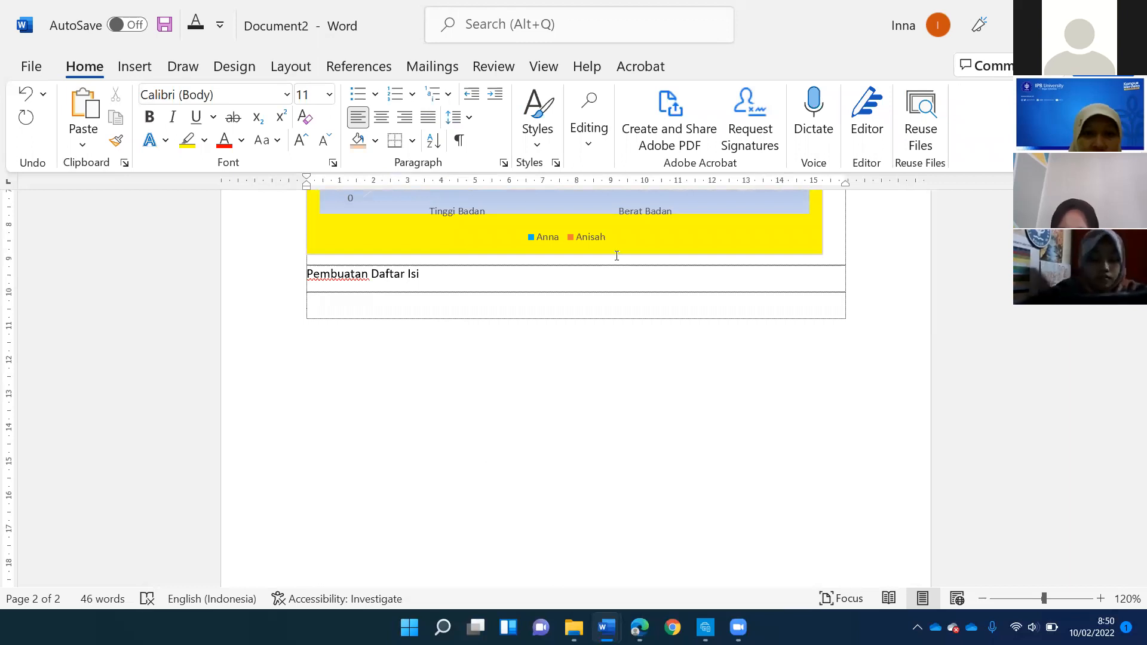
- Look through the table of contents and section headings in Panduan Aplikasi VR.docx, and return to Document2
{"action": "key", "text": "alt+Tab"}
{"action": "scroll", "coordinate": [537, 295], "scroll_direction": "down", "scroll_amount": 10}
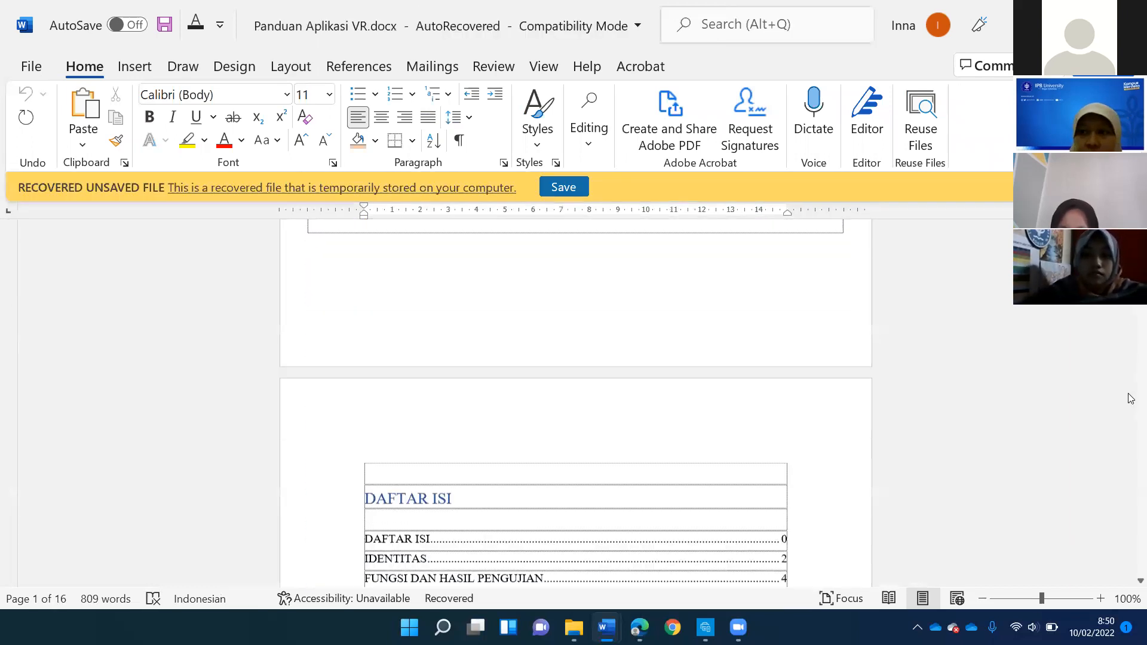
{"action": "scroll", "coordinate": [1122, 323], "scroll_direction": "down", "scroll_amount": 1}
{"action": "scroll", "coordinate": [1131, 454], "scroll_direction": "down", "scroll_amount": 15}
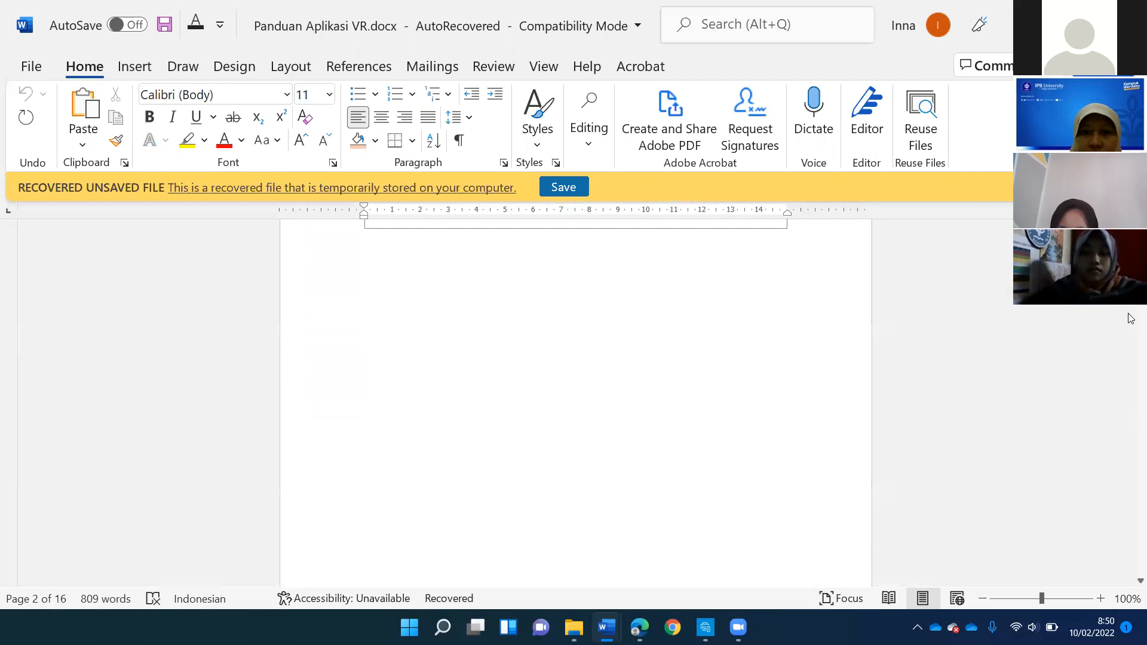
{"action": "scroll", "coordinate": [1132, 454], "scroll_direction": "down", "scroll_amount": 15}
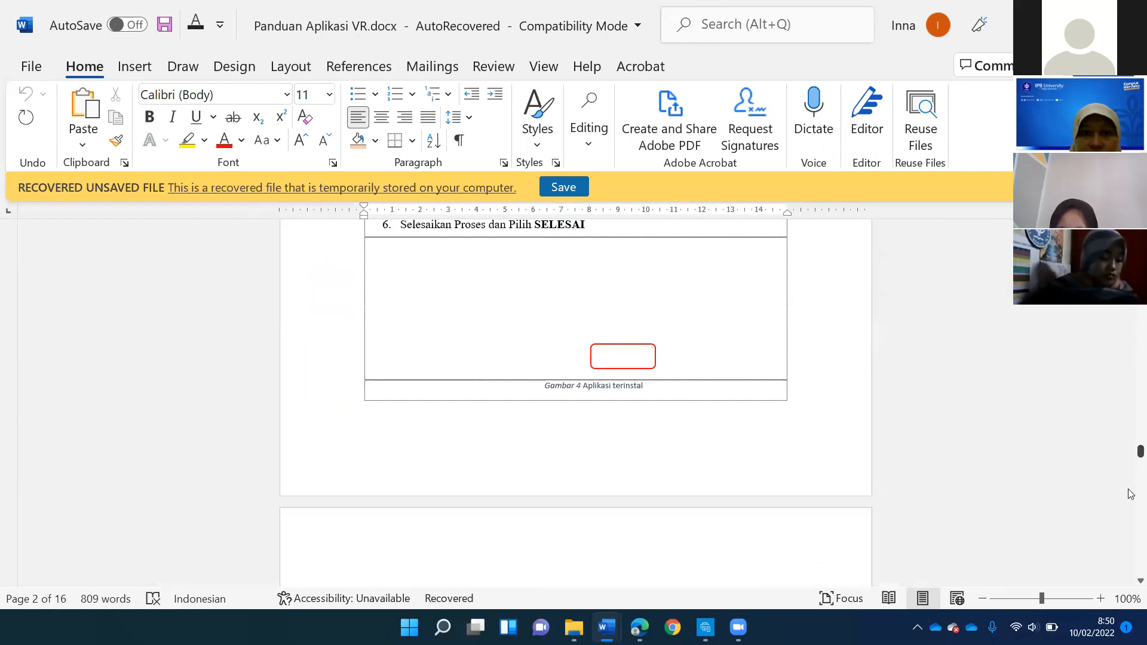
{"action": "scroll", "coordinate": [1132, 497], "scroll_direction": "up", "scroll_amount": 10}
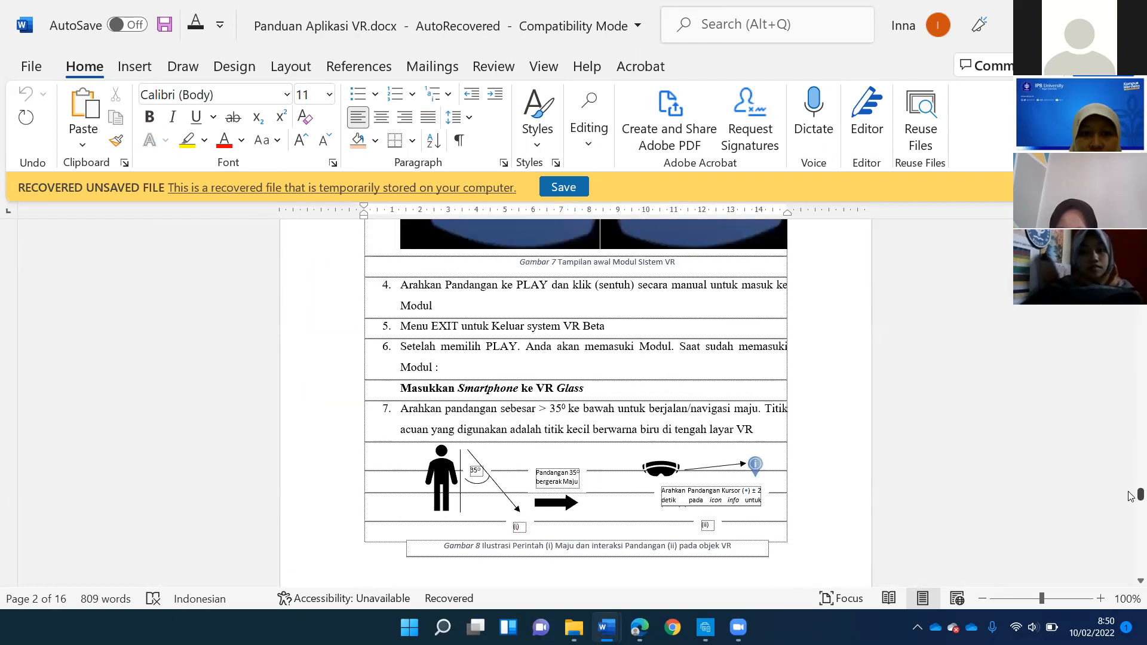
{"action": "scroll", "coordinate": [1130, 484], "scroll_direction": "up", "scroll_amount": 9}
{"action": "scroll", "coordinate": [446, 354], "scroll_direction": "up", "scroll_amount": 3}
{"action": "scroll", "coordinate": [446, 353], "scroll_direction": "down", "scroll_amount": 3}
{"action": "scroll", "coordinate": [446, 354], "scroll_direction": "up", "scroll_amount": 3}
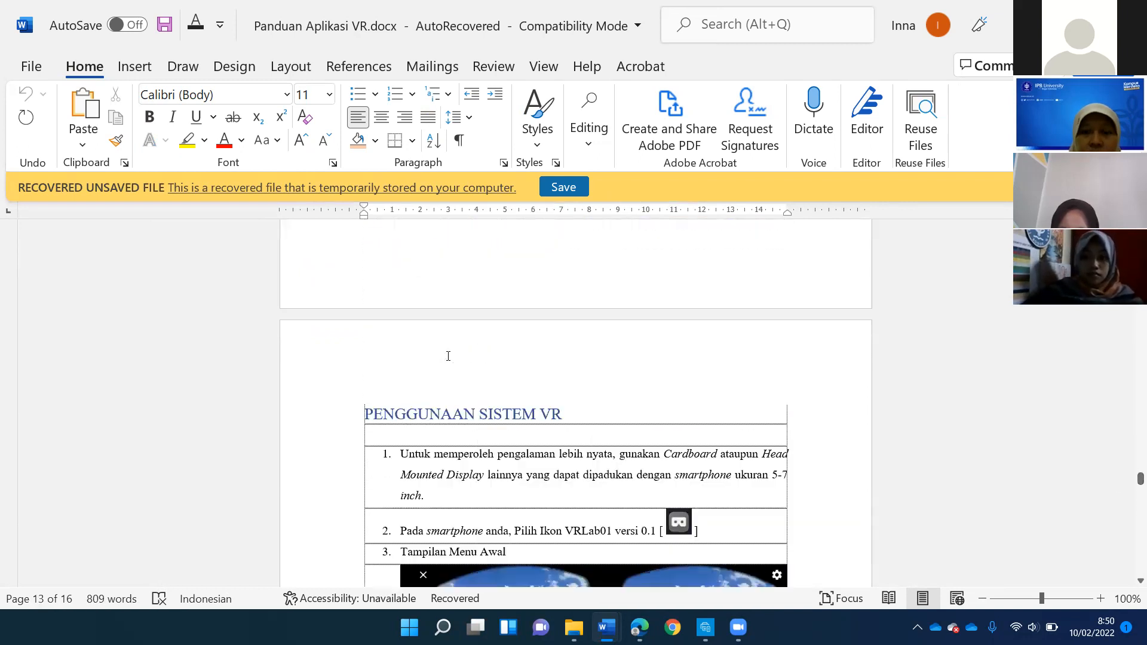
{"action": "left_click", "coordinate": [612, 613]}
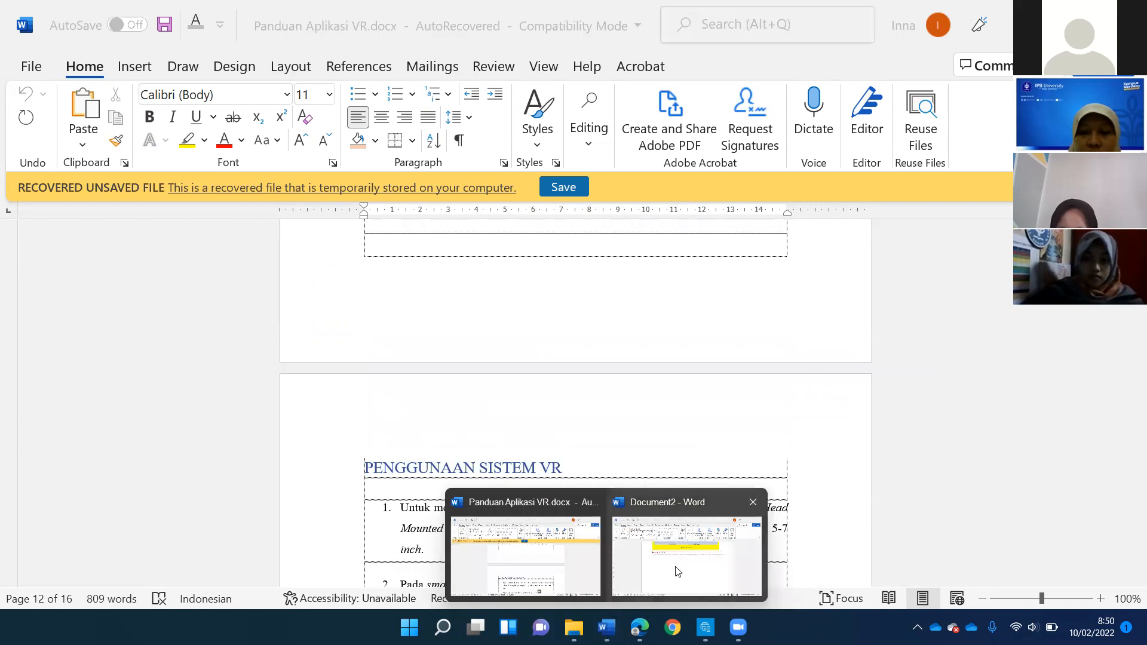
{"action": "left_click", "coordinate": [688, 556]}
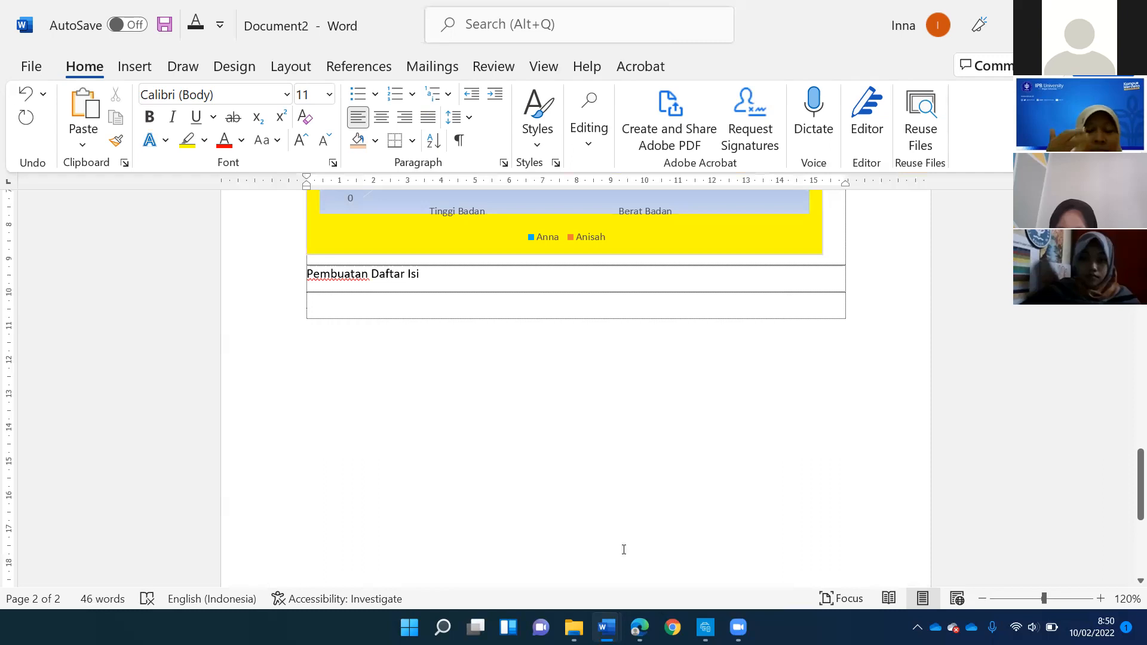
{"action": "type", "text": "Pencahu"}
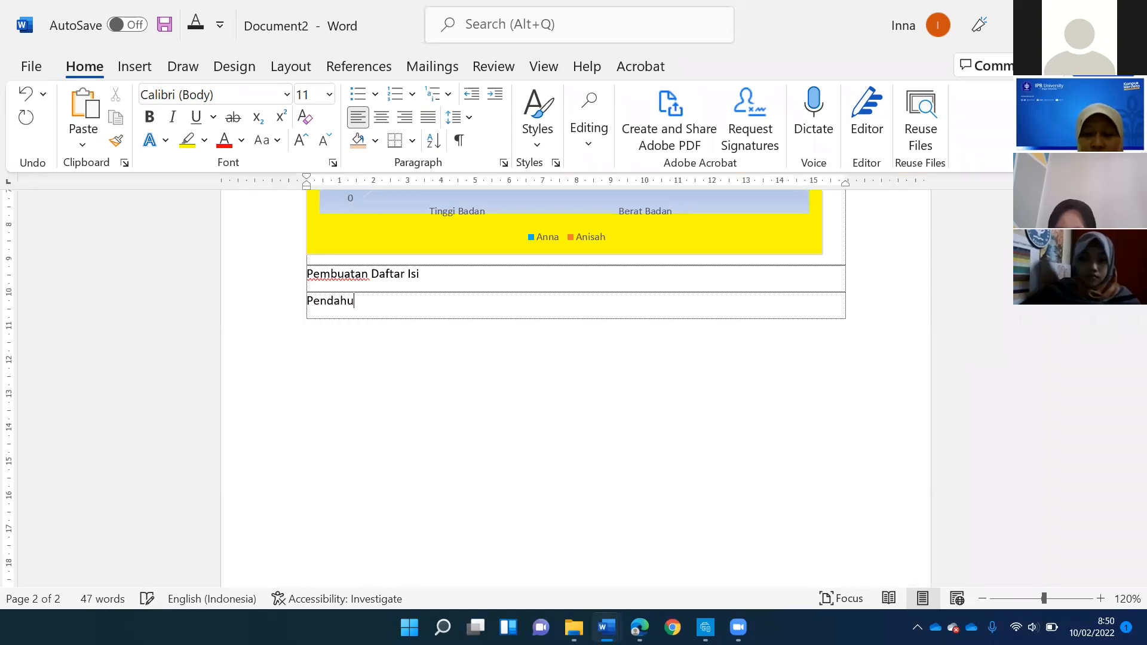
{"action": "key", "text": "BackSpace"}
{"action": "key", "text": "BackSpace"}
{"action": "key", "text": "BackSpace"}
{"action": "key", "text": "BackSpace"}
{"action": "key", "text": "BackSpace"}
{"action": "key", "text": "BackSpace"}
{"action": "key", "text": "BackSpace"}
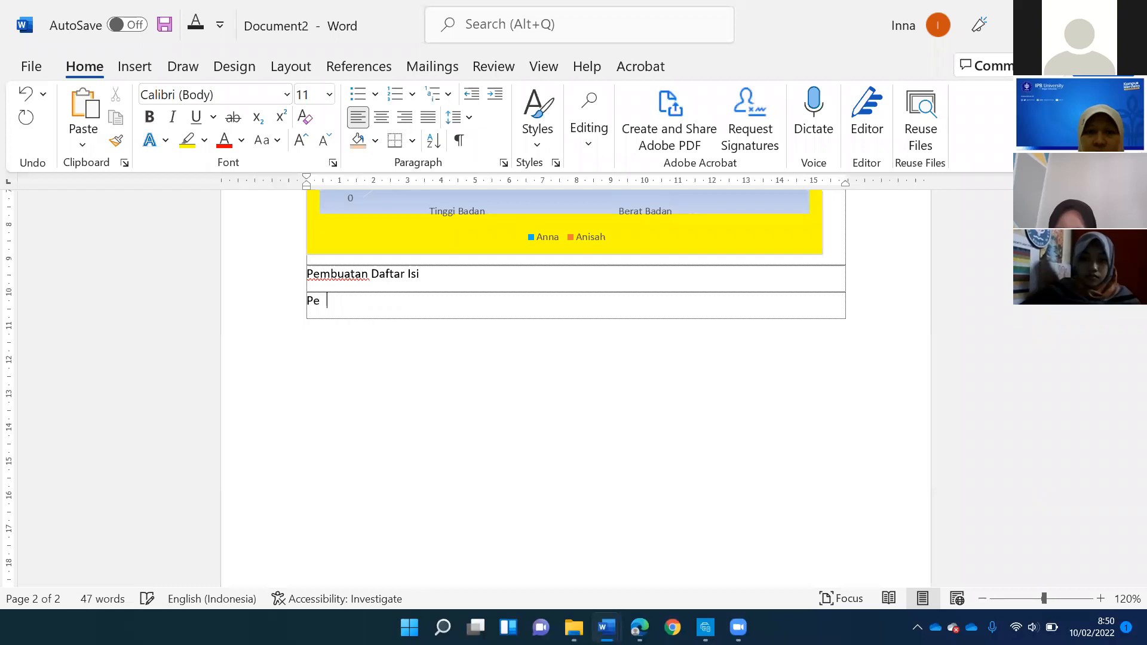
- Add empty lines below "Pembuatan Daftar Isi" until the text cursor reaches a new page
{"action": "key", "text": "Tab"}
{"action": "key", "text": "Tab"}
{"action": "key", "text": "Tab"}
{"action": "key", "text": "Tab"}
{"action": "key", "text": "Tab"}
{"action": "key", "text": "Tab"}
{"action": "key", "text": "Tab"}
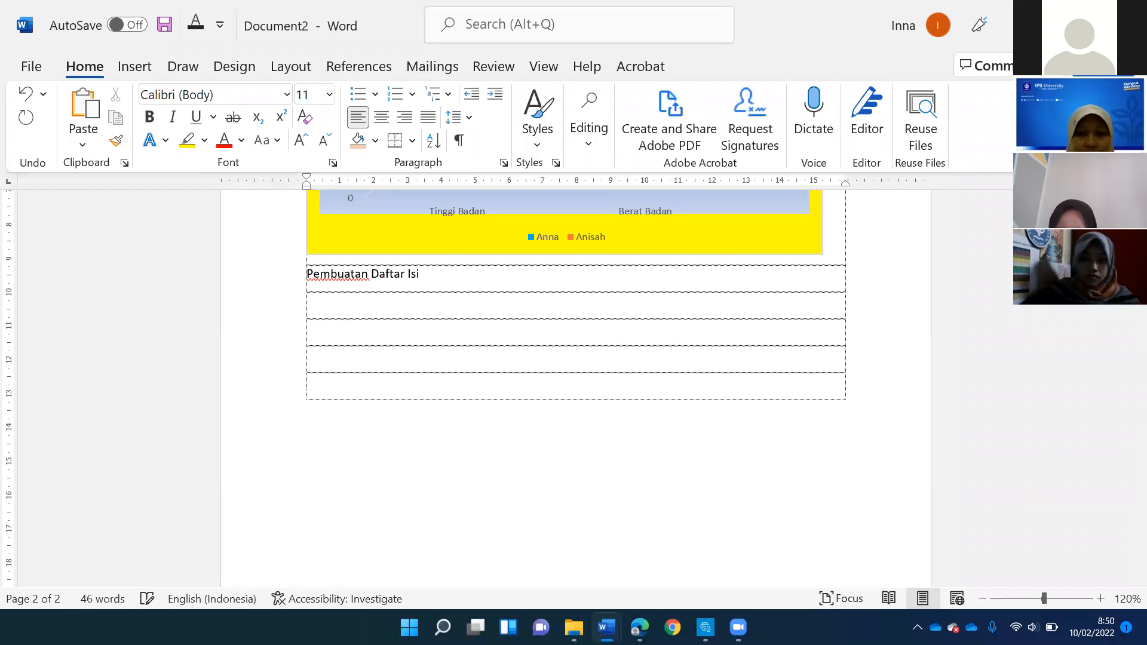
{"action": "key", "text": "Tab"}
{"action": "key", "text": "Tab"}
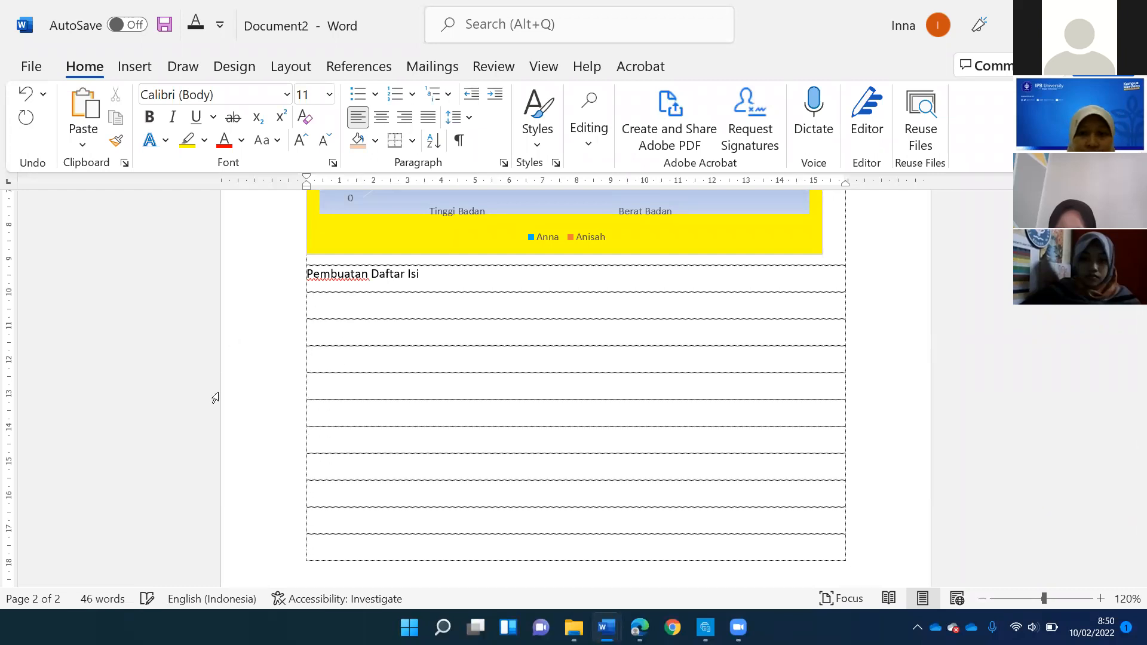
{"action": "key", "text": "Tab"}
{"action": "key", "text": "Tab"}
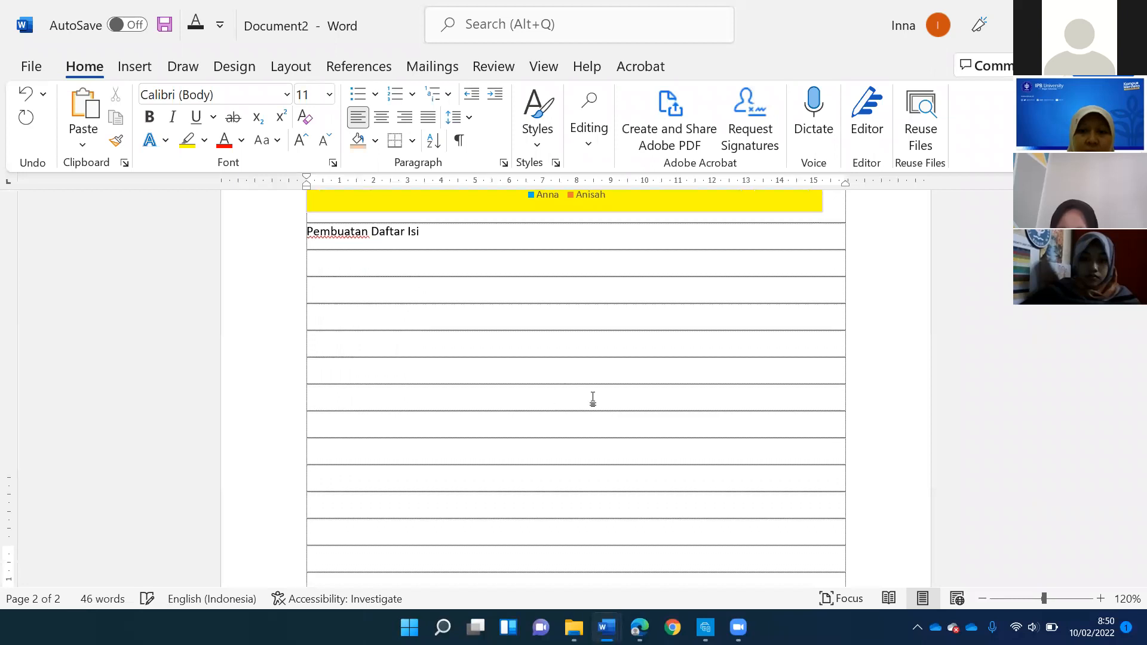
{"action": "key", "text": "Tab"}
{"action": "key", "text": "Tab"}
{"action": "key", "text": "Tab"}
{"action": "key", "text": "Tab"}
{"action": "key", "text": "Tab"}
{"action": "key", "text": "Tab"}
{"action": "key", "text": "Tab"}
{"action": "key", "text": "Tab"}
{"action": "key", "text": "Tab"}
{"action": "key", "text": "Tab"}
{"action": "scroll", "coordinate": [555, 388], "scroll_direction": "up", "scroll_amount": 9}
{"action": "scroll", "coordinate": [548, 389], "scroll_direction": "down", "scroll_amount": 1}
{"action": "scroll", "coordinate": [547, 390], "scroll_direction": "up", "scroll_amount": 8}
{"action": "scroll", "coordinate": [548, 387], "scroll_direction": "down", "scroll_amount": 5}
{"action": "scroll", "coordinate": [553, 404], "scroll_direction": "down", "scroll_amount": 6}
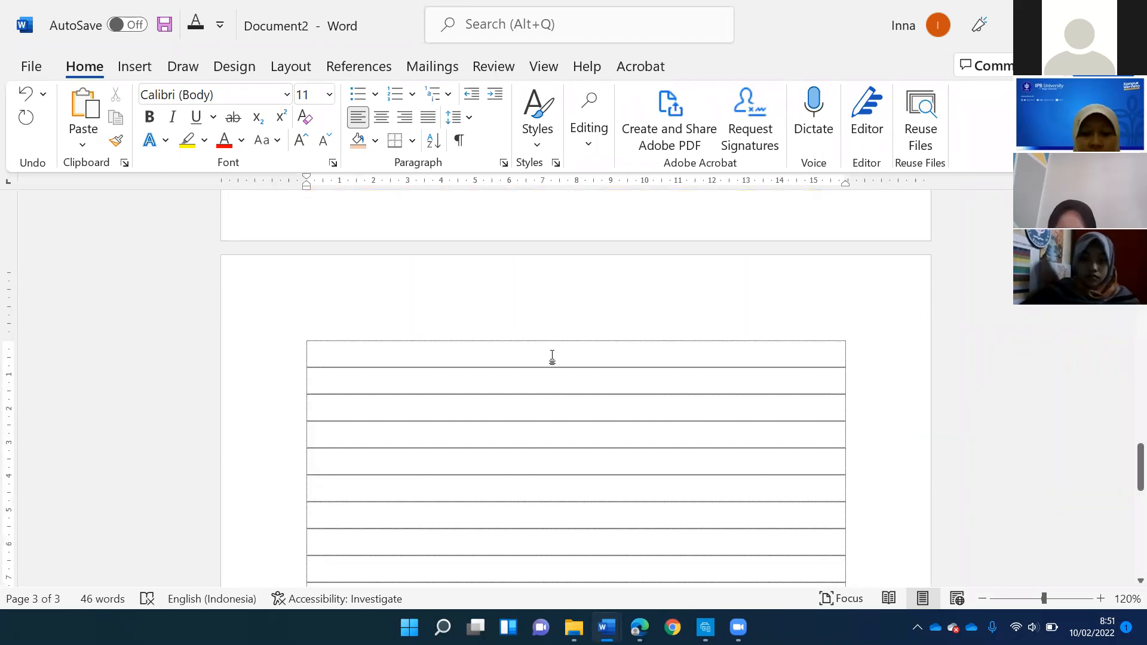
- Enter the heading "PENDAHULUAN" in capitals on the first line of the new page and center it
{"action": "key", "text": "Caps_Lock"}
{"action": "type", "text": "PENDAHULUAN"}
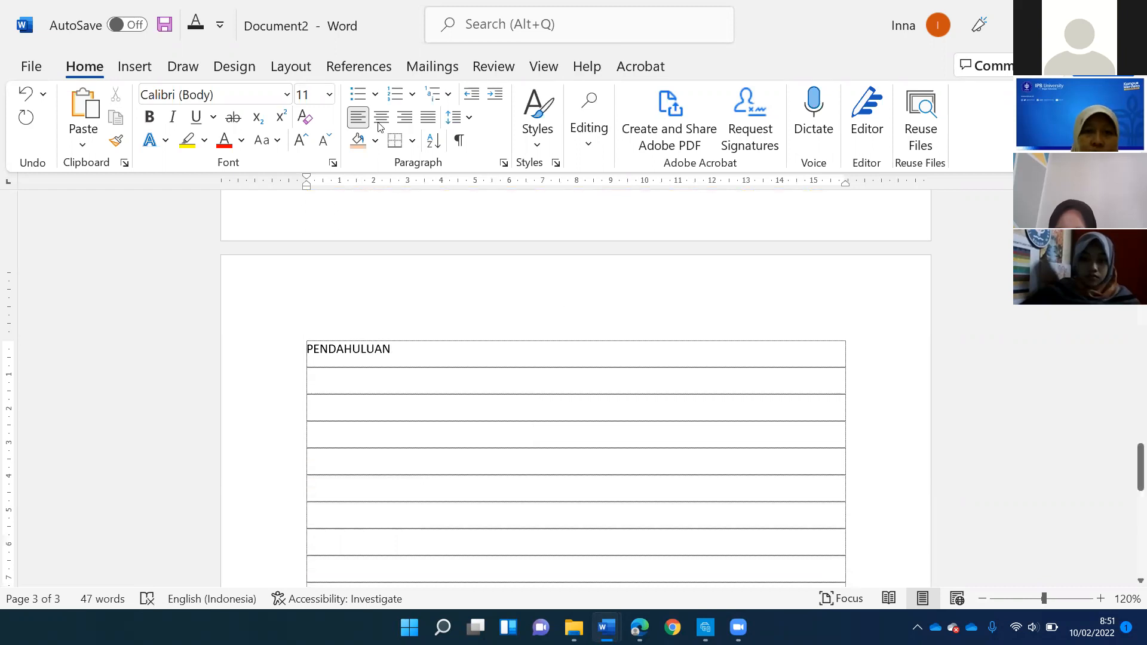
{"action": "key", "text": "ctrl+e"}
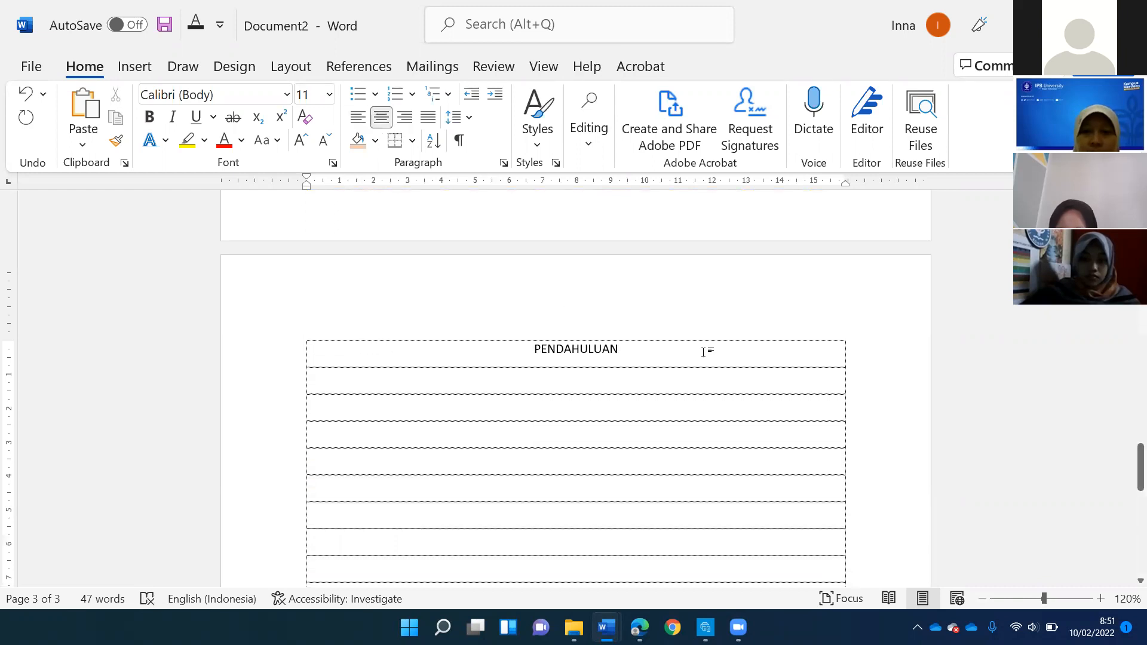
- Enter the subheadings "Latar Belakang" and "Tujuan" on separate lines below PENDAHULUAN, leaving one empty line under the heading
{"action": "key", "text": "Down"}
{"action": "type", "text": "laT "}
{"action": "type", "text": "Latar"}
{"action": "type", "text": " Belakang"}
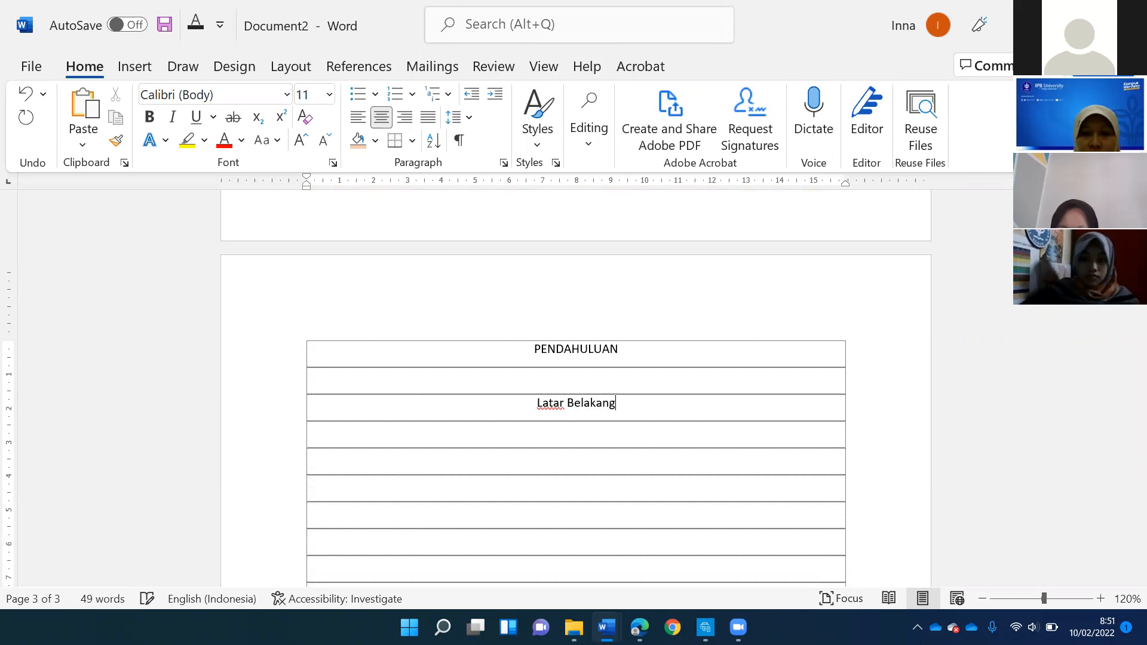
{"action": "key", "text": "Down"}
{"action": "type", "text": "Tujuan"}
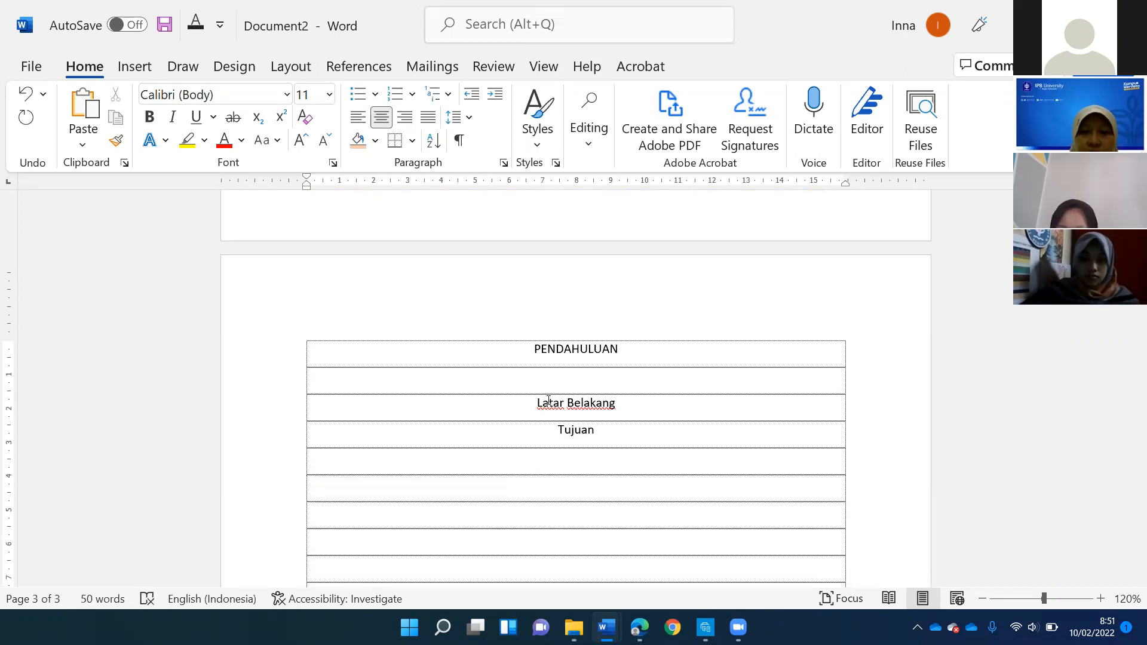
- Left-align the subheadings "Latar Belakang" and "Tujuan" and remove the empty line below PENDAHULUAN
{"action": "left_click", "coordinate": [539, 403]}
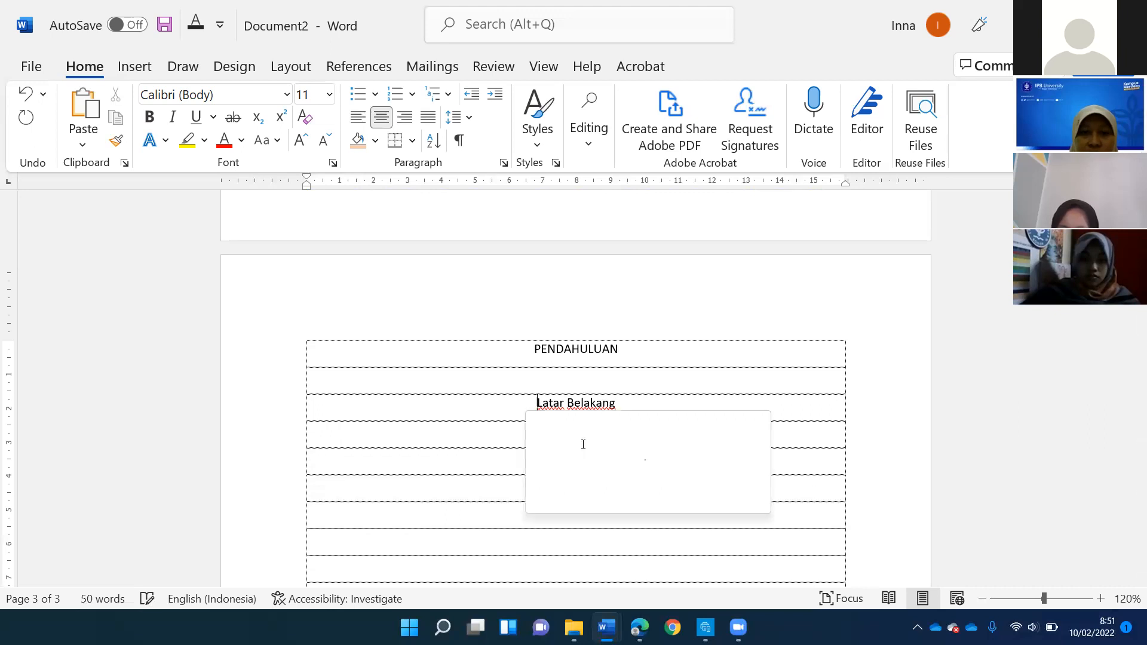
{"action": "key", "text": "ctrl+l"}
{"action": "left_click", "coordinate": [576, 431]}
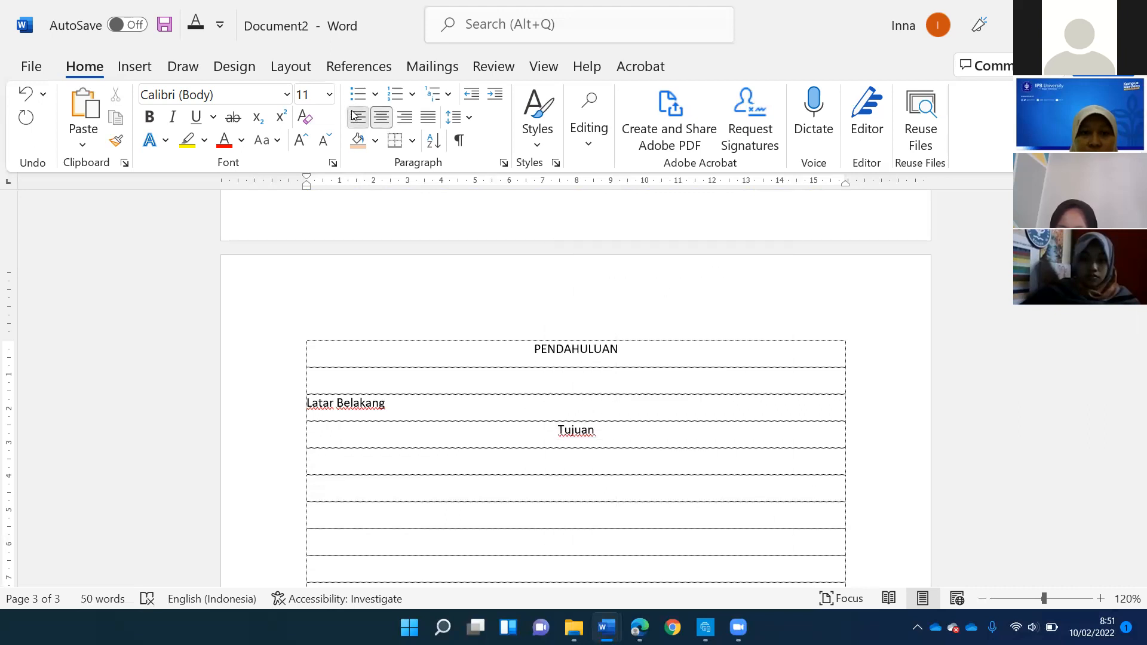
{"action": "key", "text": "ctrl+l"}
{"action": "left_click", "coordinate": [573, 352]}
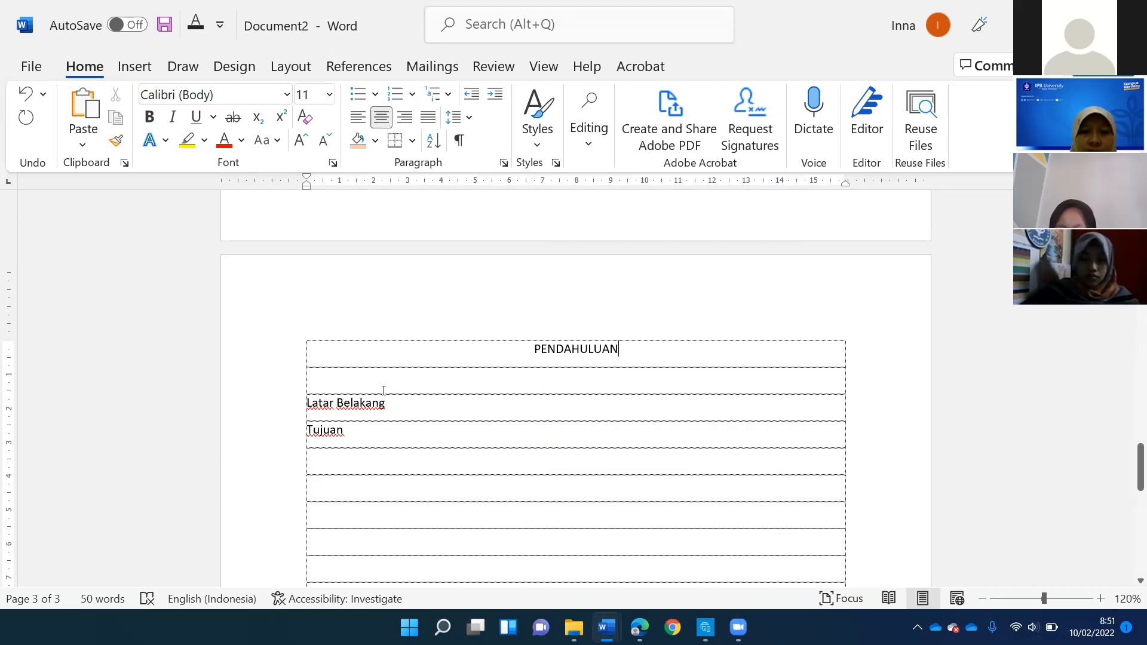
{"action": "key", "text": "Delete"}
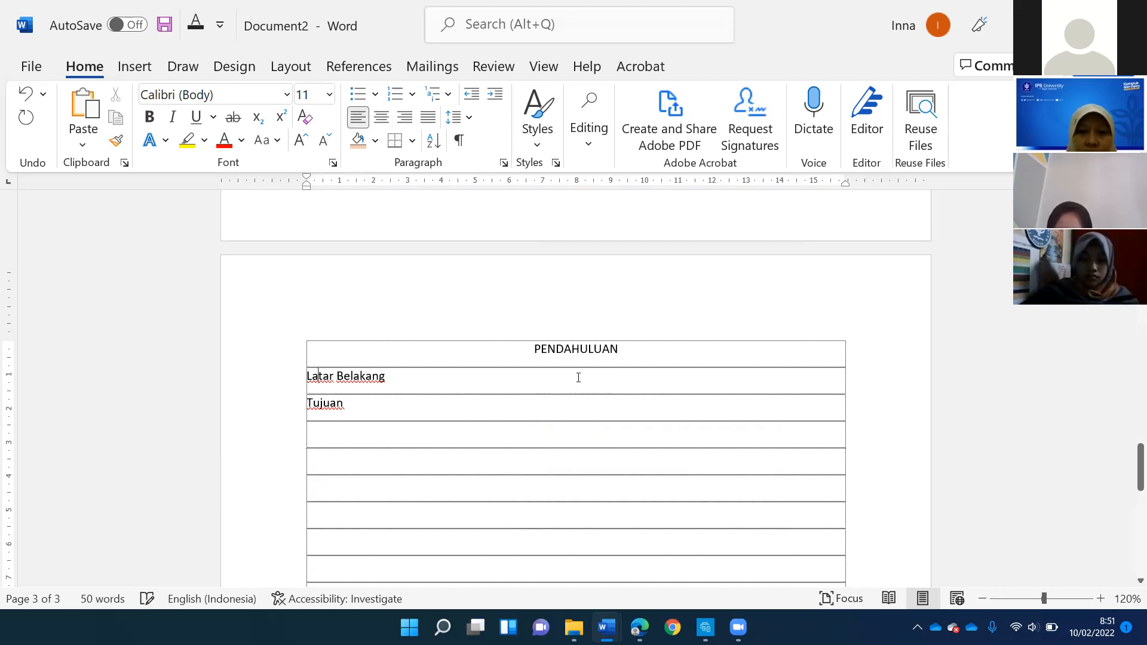
- Add a line of dots as placeholder text beneath each of the subheadings "Latar Belakang" and "Tujuan"
{"action": "left_click", "coordinate": [420, 375]}
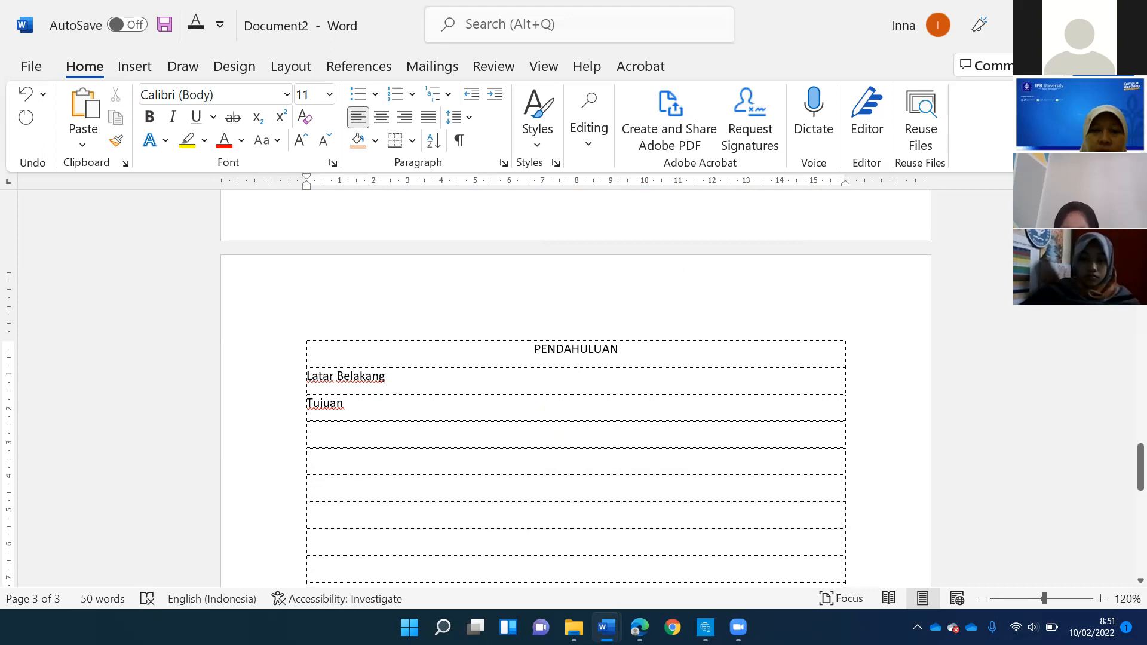
{"action": "key", "text": "Return"}
{"action": "type", "text": "...."}
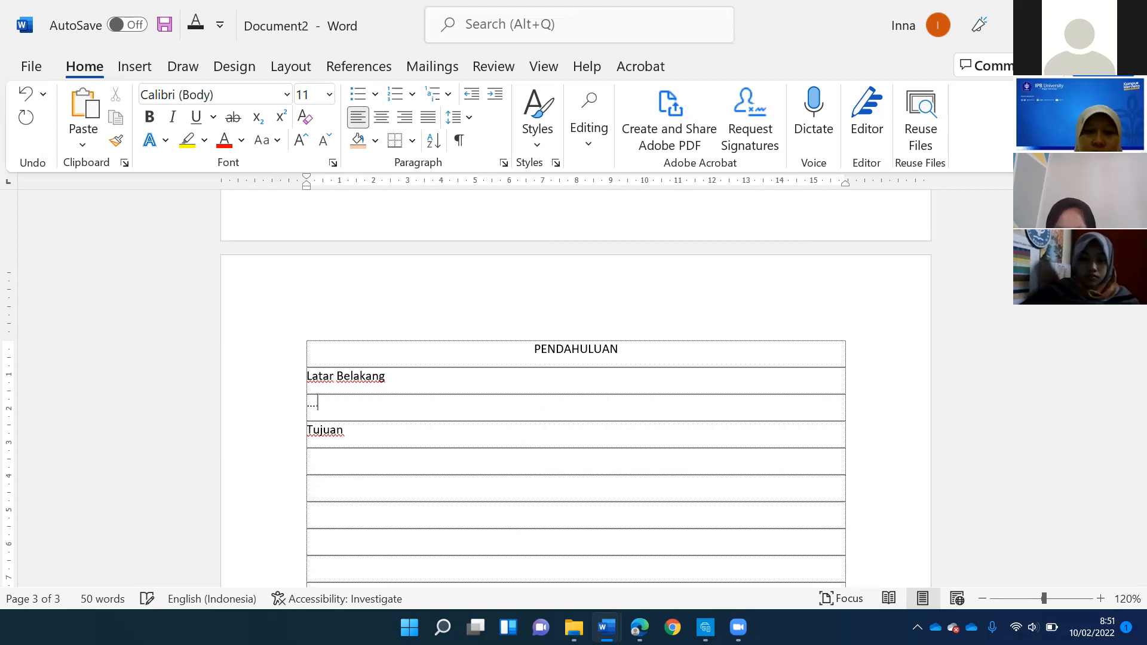
{"action": "type", "text": "............................"}
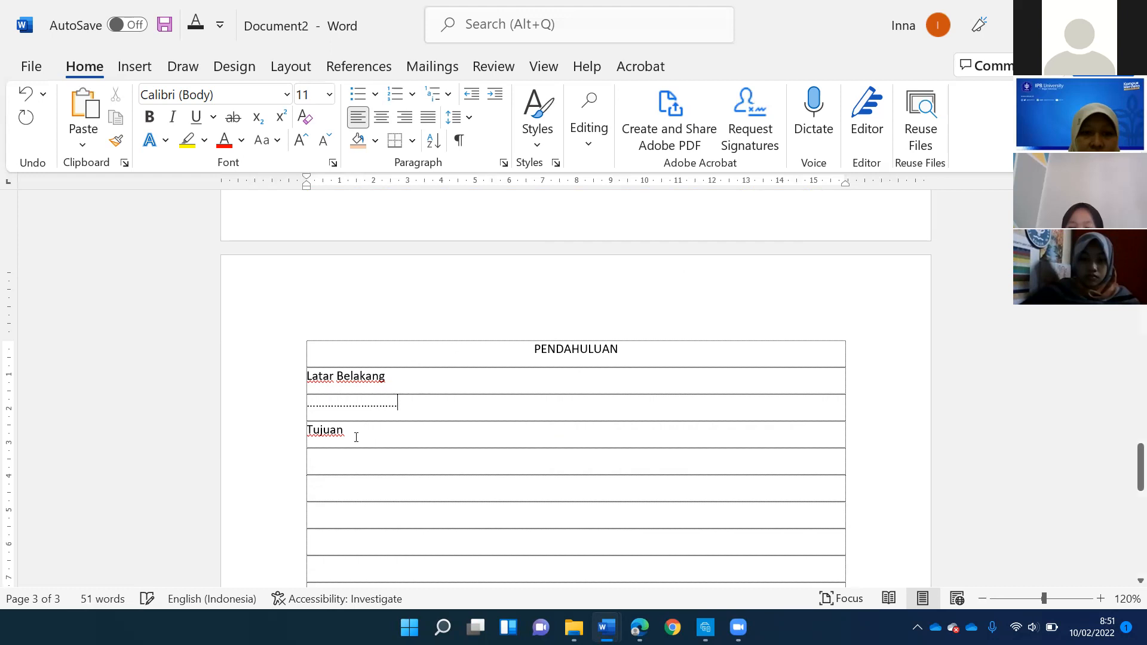
{"action": "left_click", "coordinate": [356, 438]}
{"action": "key", "text": "Return"}
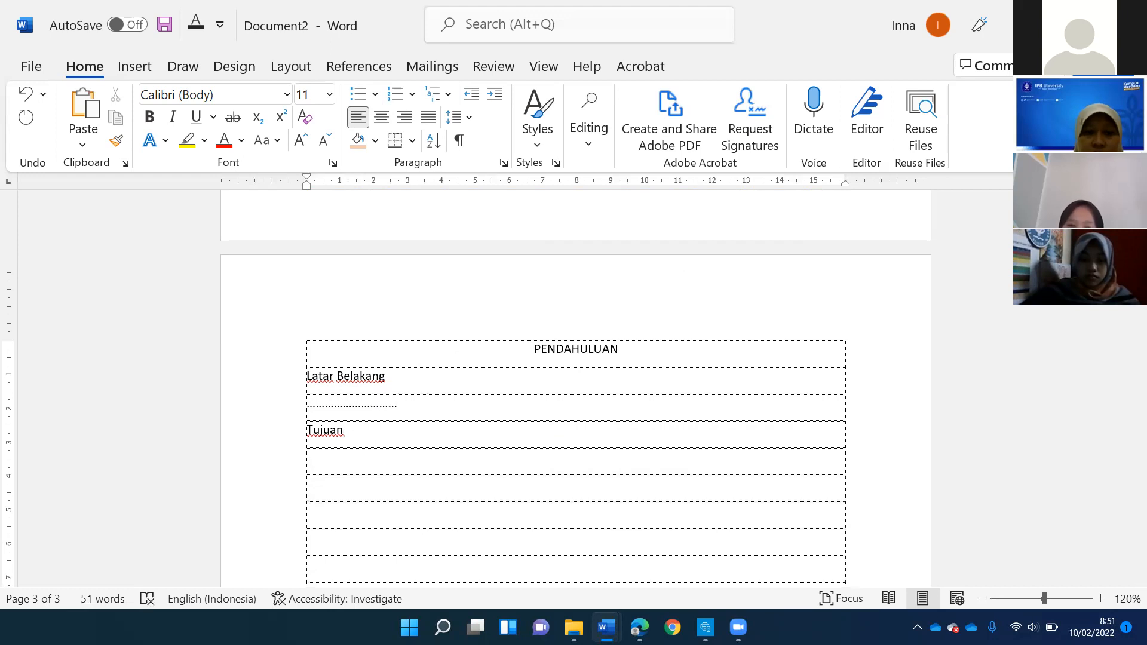
{"action": "type", "text": "........................."}
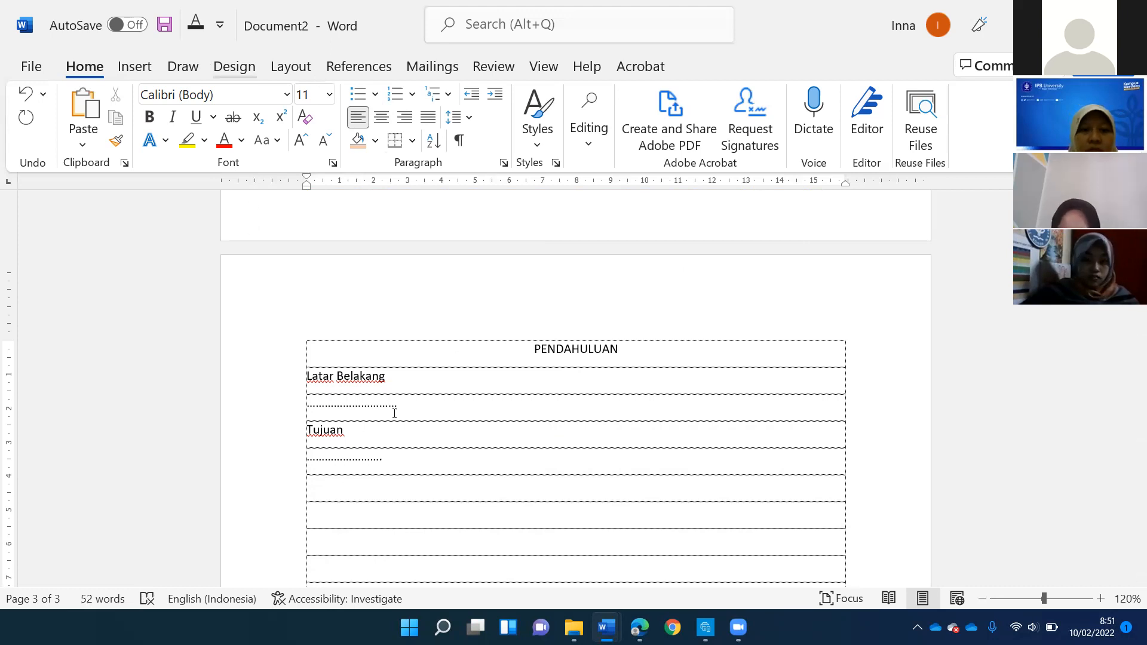
- Enter the centered headings "PEMBAHASAN" and "KESIMPULAN" below the Tujuan section, with one empty line between them
{"action": "scroll", "coordinate": [417, 453], "scroll_direction": "down", "scroll_amount": 1}
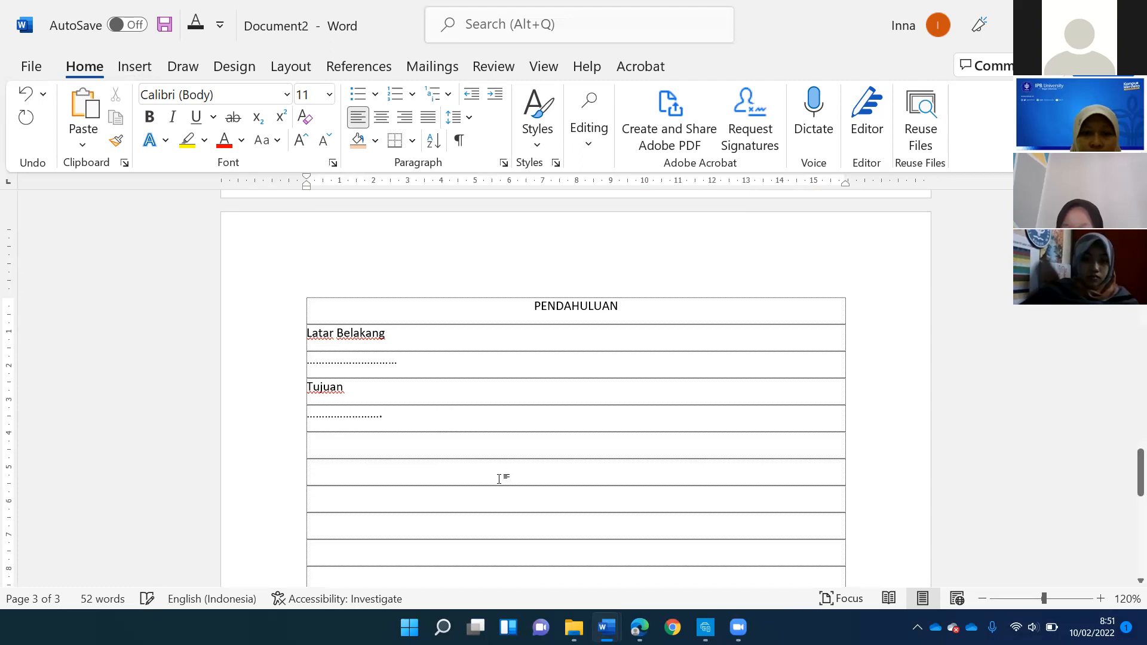
{"action": "left_click", "coordinate": [381, 117]}
{"action": "type", "text": "PEMBAHASAN"}
{"action": "key", "text": "Down"}
{"action": "key", "text": "Down"}
{"action": "type", "text": "KESIMPULAN"}
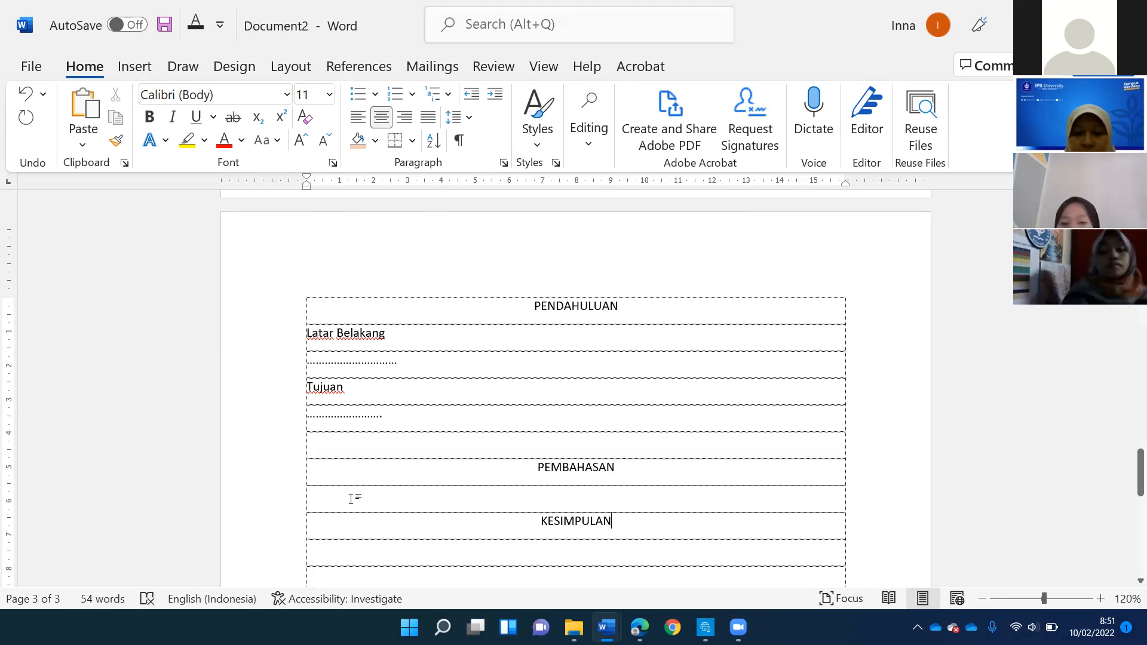
- Add a centered line of dots as placeholder text beneath PEMBAHASAN, followed by two empty lines before KESIMPULAN
{"action": "left_click", "coordinate": [351, 500]}
{"action": "type", "text": "..............................."}
{"action": "key", "text": "Return"}
{"action": "key", "text": "Return"}
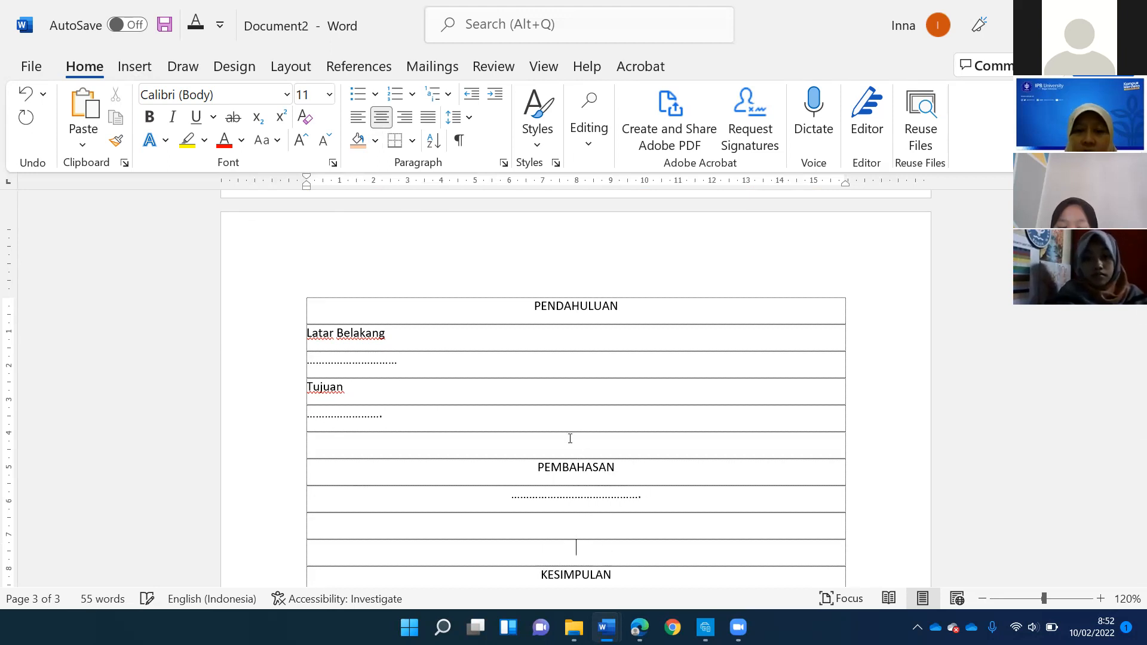
- Add a line of dots as placeholder text on the line beneath the heading KESIMPULAN
{"action": "scroll", "coordinate": [570, 439], "scroll_direction": "down", "scroll_amount": 3}
{"action": "left_click", "coordinate": [557, 439]}
{"action": "type", "text": ".................................."}
{"action": "scroll", "coordinate": [491, 328], "scroll_direction": "up", "scroll_amount": 3}
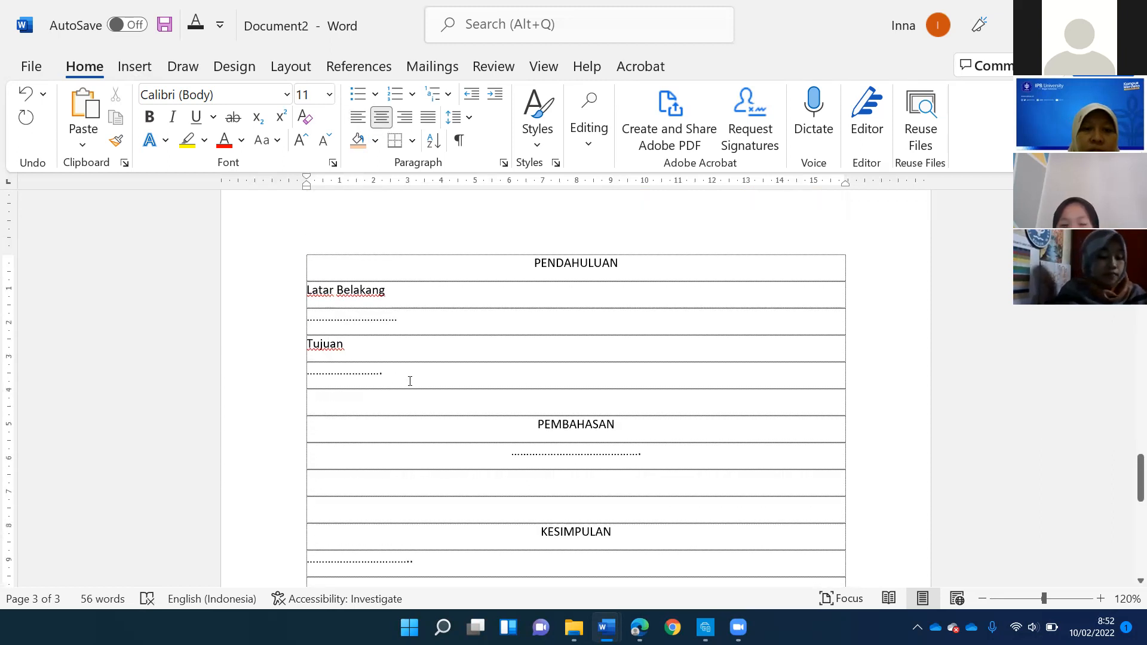
- Insert the sound card picture from the Pictures folder at the end of the dotted line beneath Tujuan
{"action": "left_click", "coordinate": [135, 67]}
{"action": "left_click", "coordinate": [147, 149]}
{"action": "left_click", "coordinate": [520, 308]}
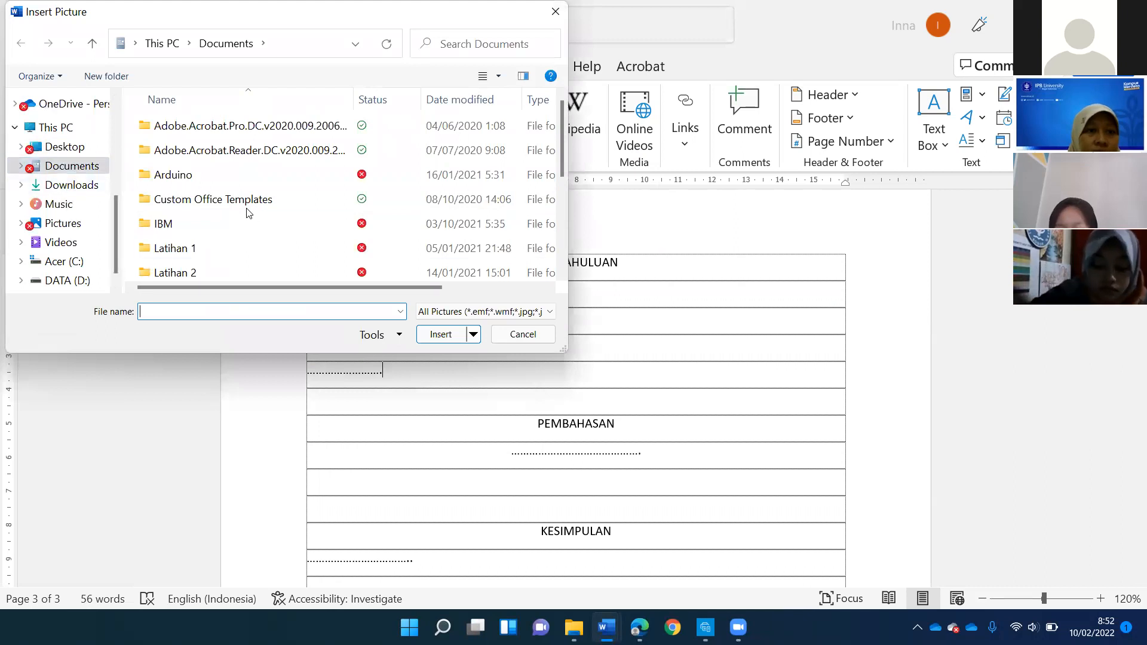
{"action": "scroll", "coordinate": [205, 267], "scroll_direction": "down", "scroll_amount": 3}
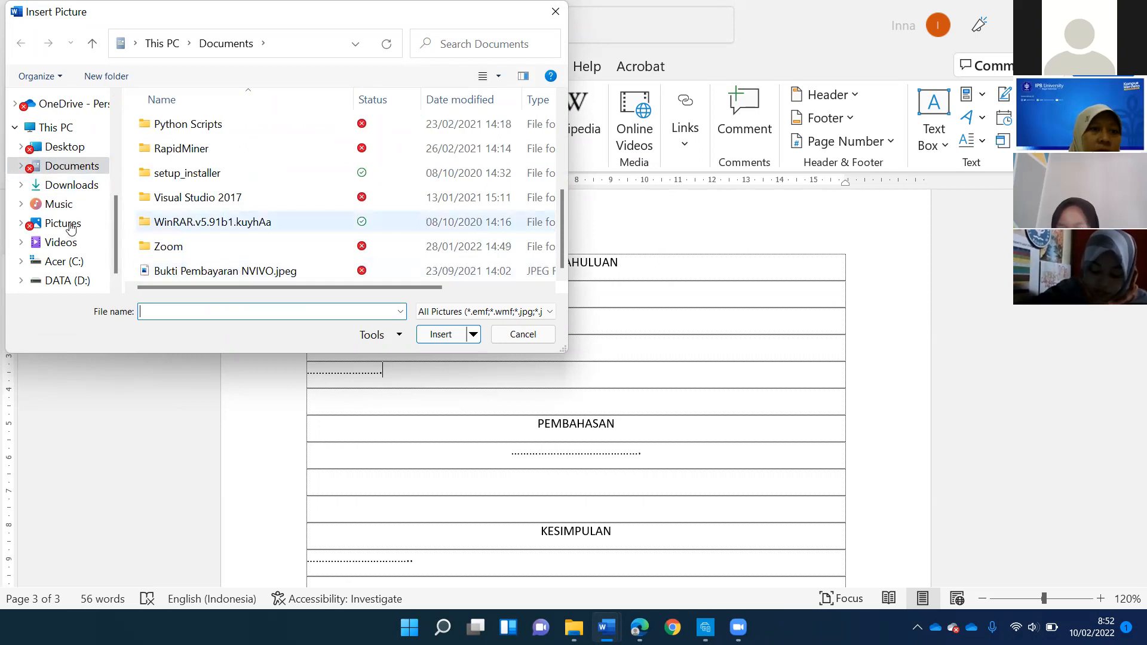
{"action": "scroll", "coordinate": [66, 186], "scroll_direction": "up", "scroll_amount": 4}
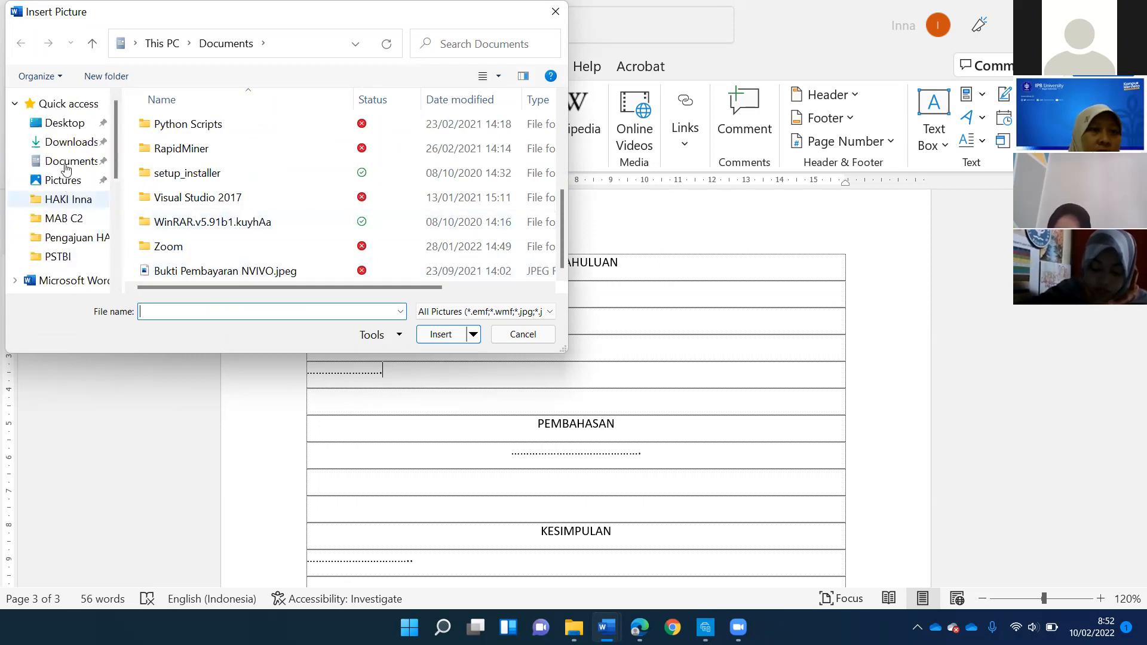
{"action": "left_click", "coordinate": [63, 180]}
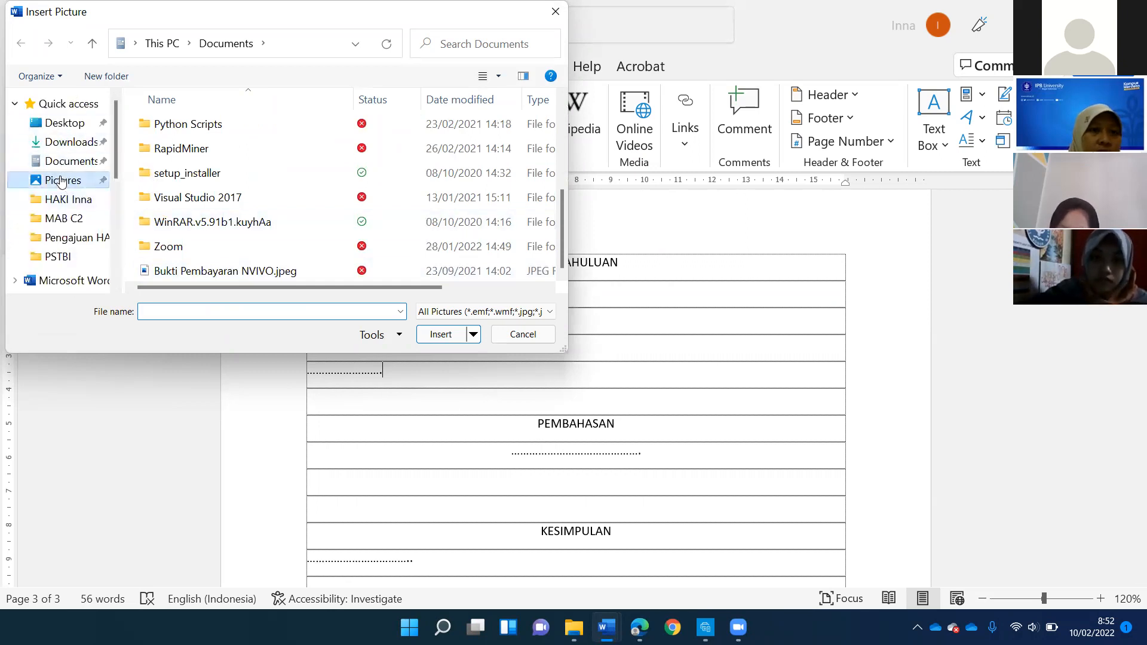
{"action": "left_click", "coordinate": [239, 199]}
{"action": "left_click", "coordinate": [442, 335]}
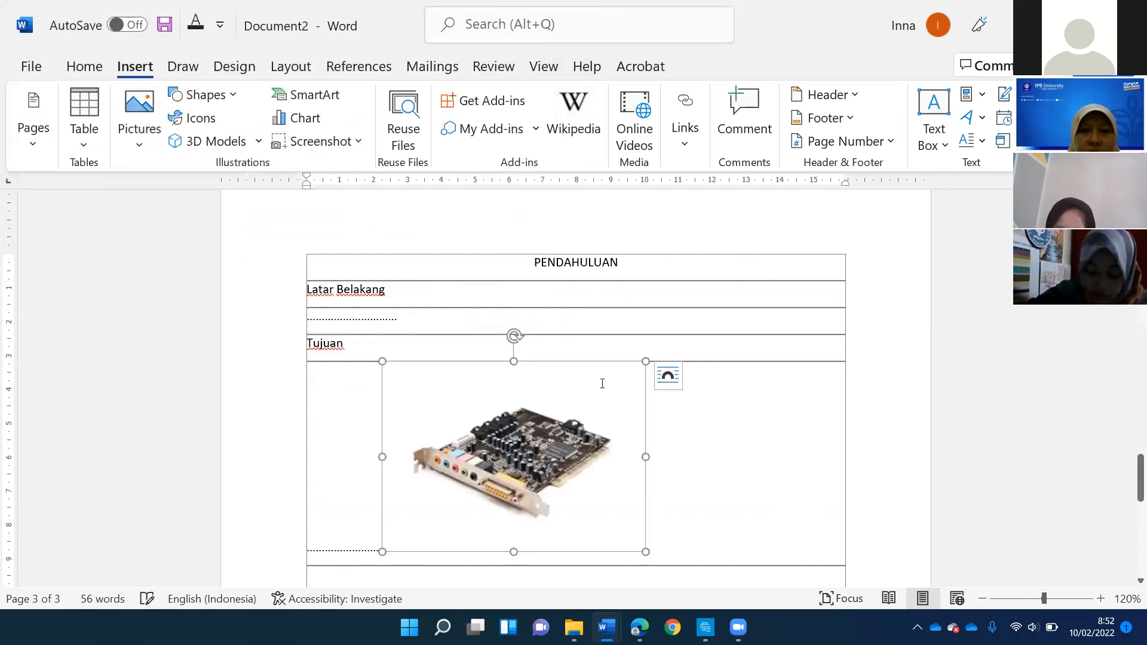
- Try to shrink the picture to about 3,19 cm by 4,41 cm, and take it back off the Tujuan placeholder line
{"action": "scroll", "coordinate": [646, 338], "scroll_direction": "down", "scroll_amount": 3}
{"action": "left_click_drag", "start_coordinate": [586, 290], "coordinate": [533, 241]}
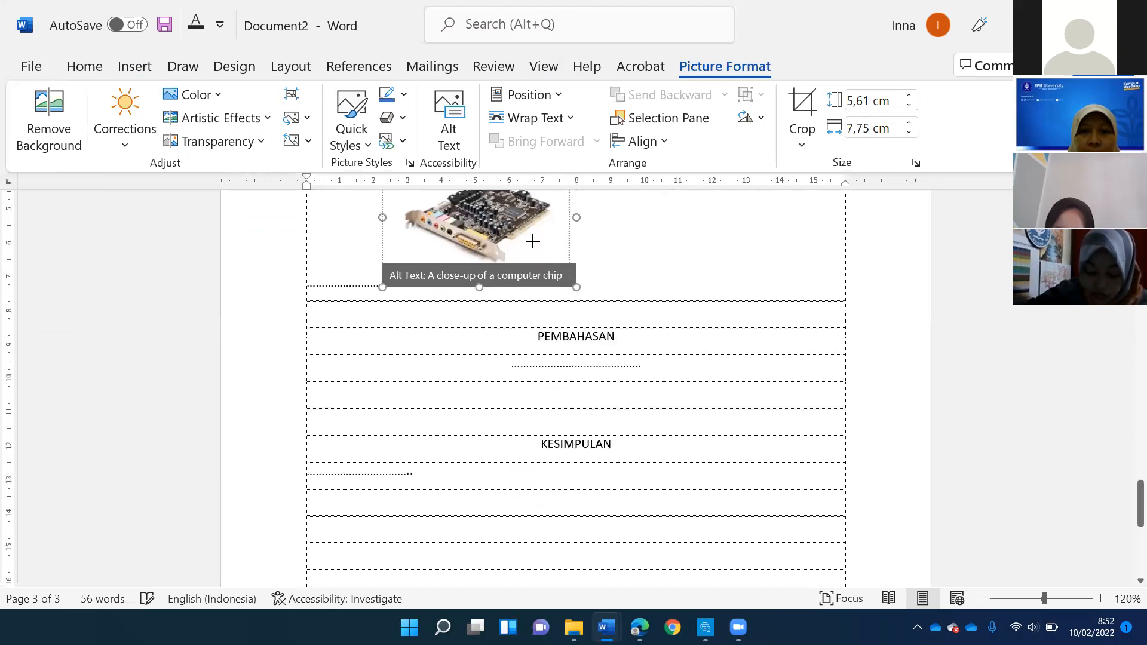
{"action": "scroll", "coordinate": [524, 333], "scroll_direction": "up", "scroll_amount": 4}
{"action": "scroll", "coordinate": [362, 366], "scroll_direction": "up", "scroll_amount": 1}
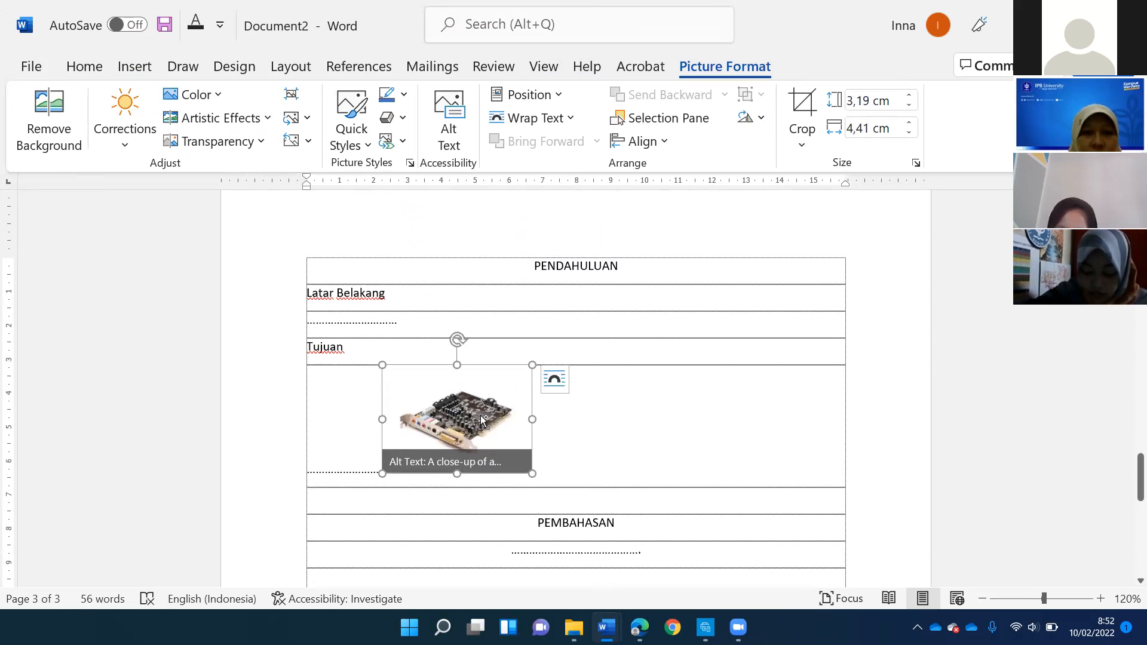
{"action": "key", "text": "ctrl+z"}
{"action": "key", "text": "ctrl+z"}
- Paste the sound card picture on a new line below the Latar Belakang dots, leaving one empty line above it
{"action": "left_click", "coordinate": [424, 331]}
{"action": "key", "text": "Return"}
{"action": "key", "text": "Return"}
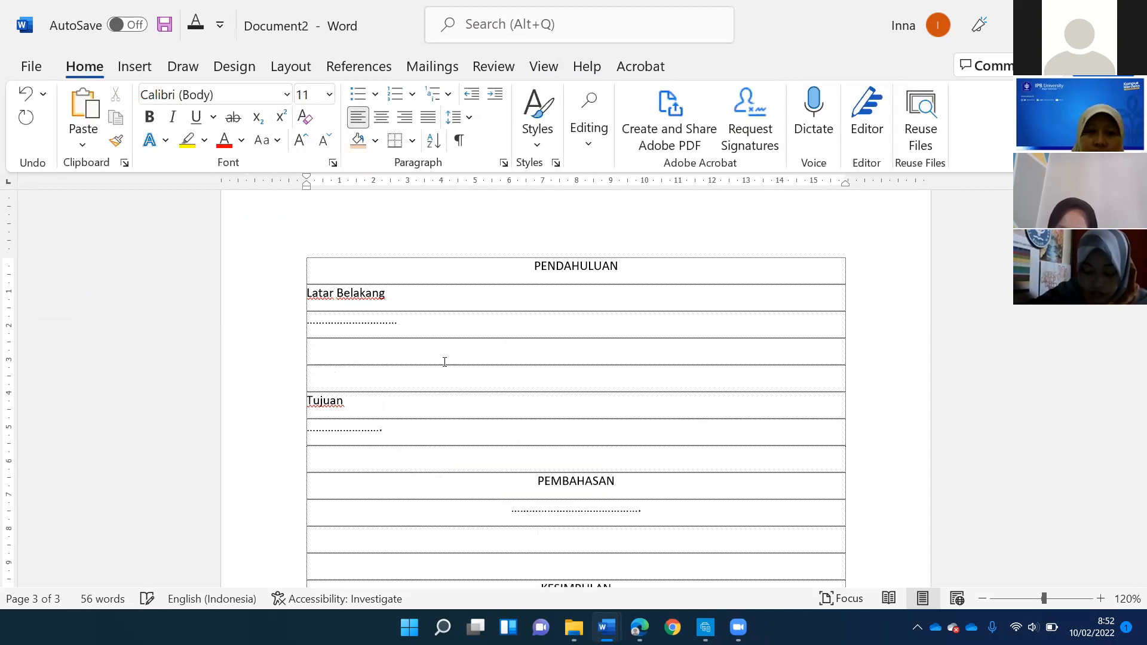
{"action": "key", "text": "ctrl+v"}
- Center the sound card picture and add an empty line between it and the subheading Tujuan
{"action": "key", "text": "shift+Left"}
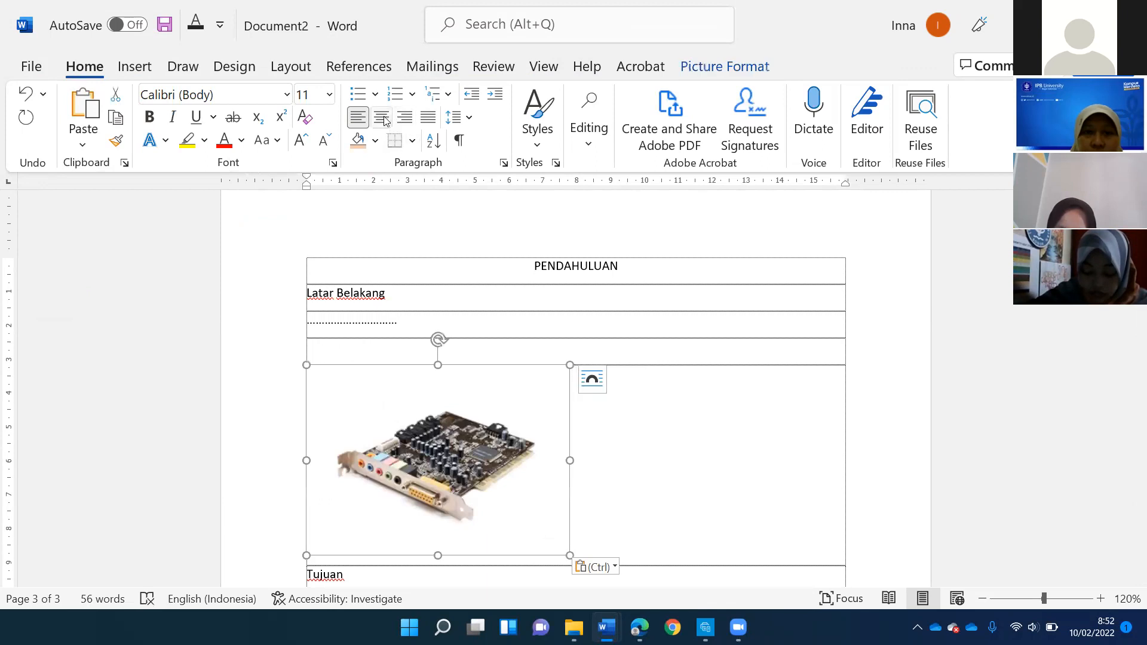
{"action": "left_click", "coordinate": [383, 118]}
{"action": "scroll", "coordinate": [413, 353], "scroll_direction": "down", "scroll_amount": 4}
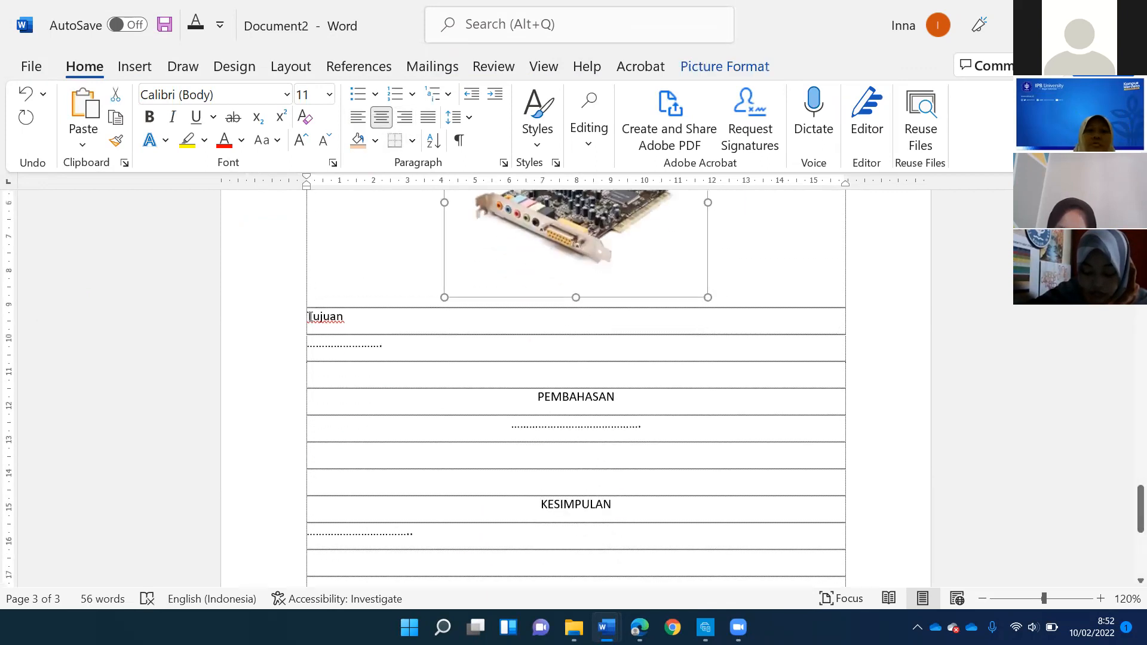
{"action": "left_click", "coordinate": [307, 315]}
{"action": "key", "text": "Return"}
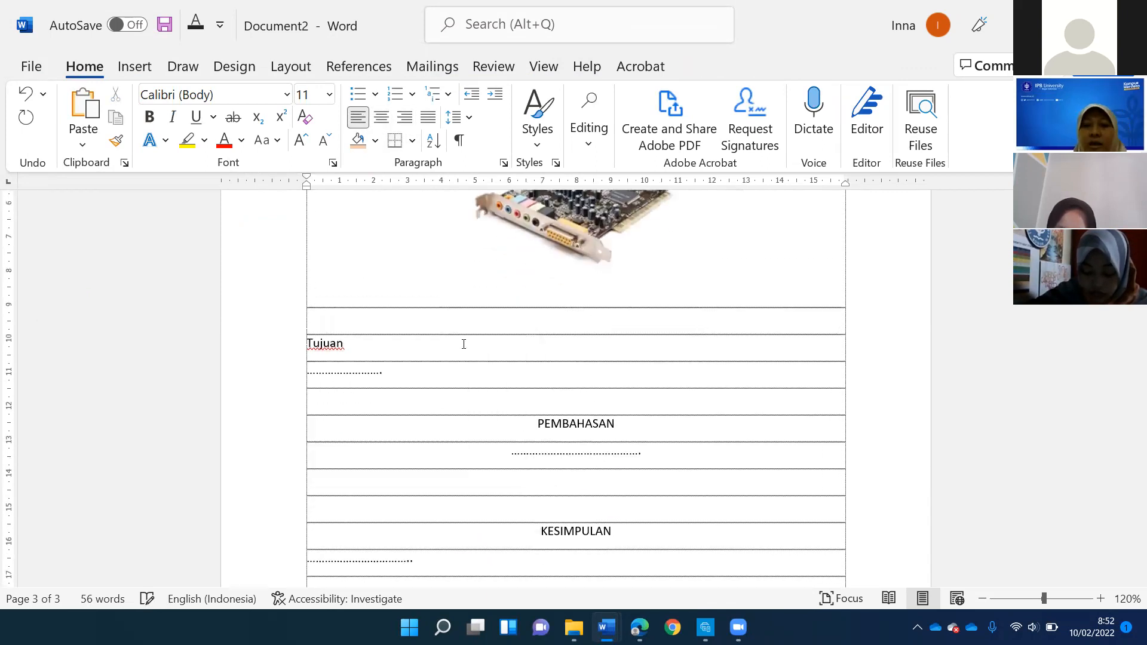
- Examine the built-in table of contents layouts and the figure caption settings without inserting either
{"action": "scroll", "coordinate": [483, 351], "scroll_direction": "up", "scroll_amount": 5}
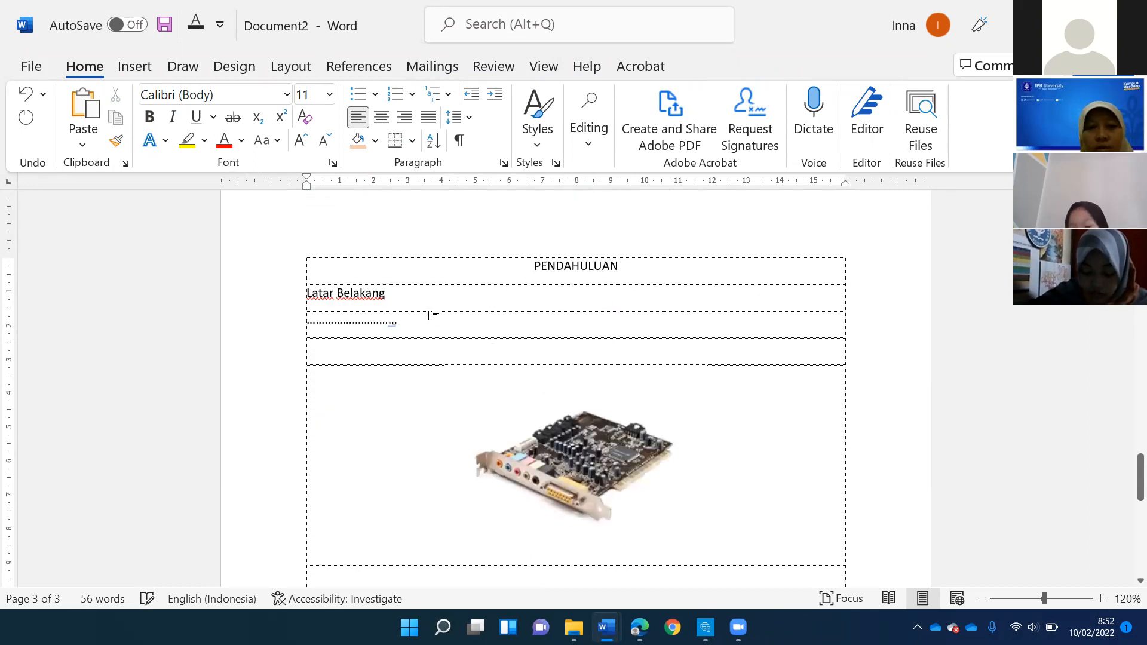
{"action": "left_click", "coordinate": [626, 267]}
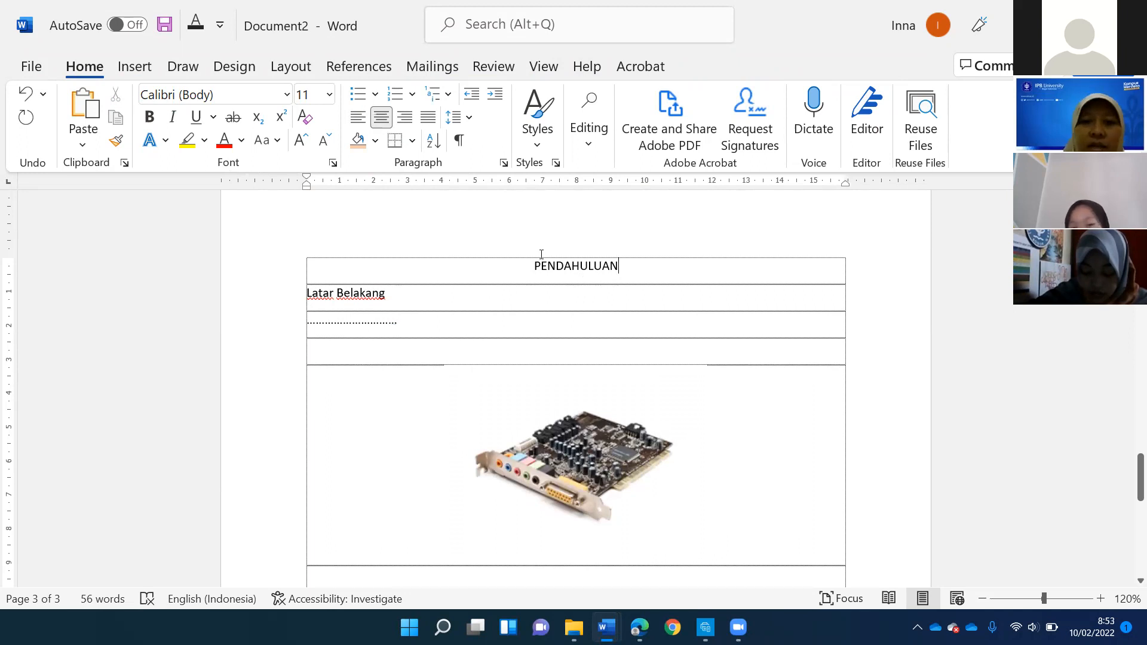
{"action": "scroll", "coordinate": [542, 252], "scroll_direction": "up", "scroll_amount": 3}
{"action": "scroll", "coordinate": [541, 251], "scroll_direction": "down", "scroll_amount": 3}
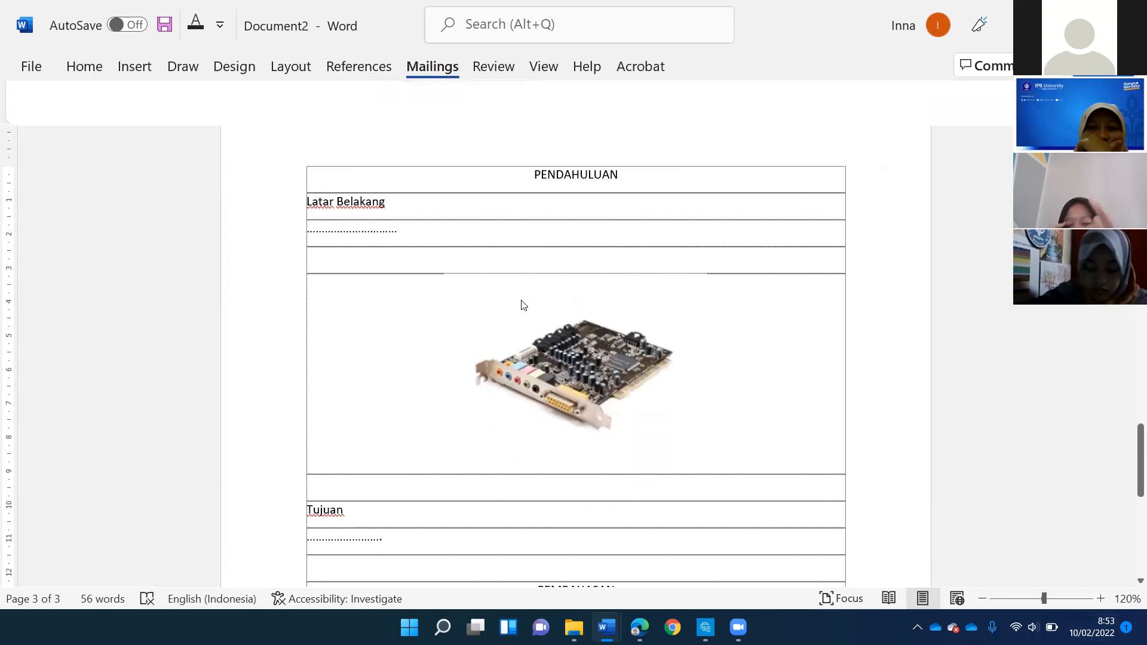
{"action": "scroll", "coordinate": [554, 206], "scroll_direction": "up", "scroll_amount": 4}
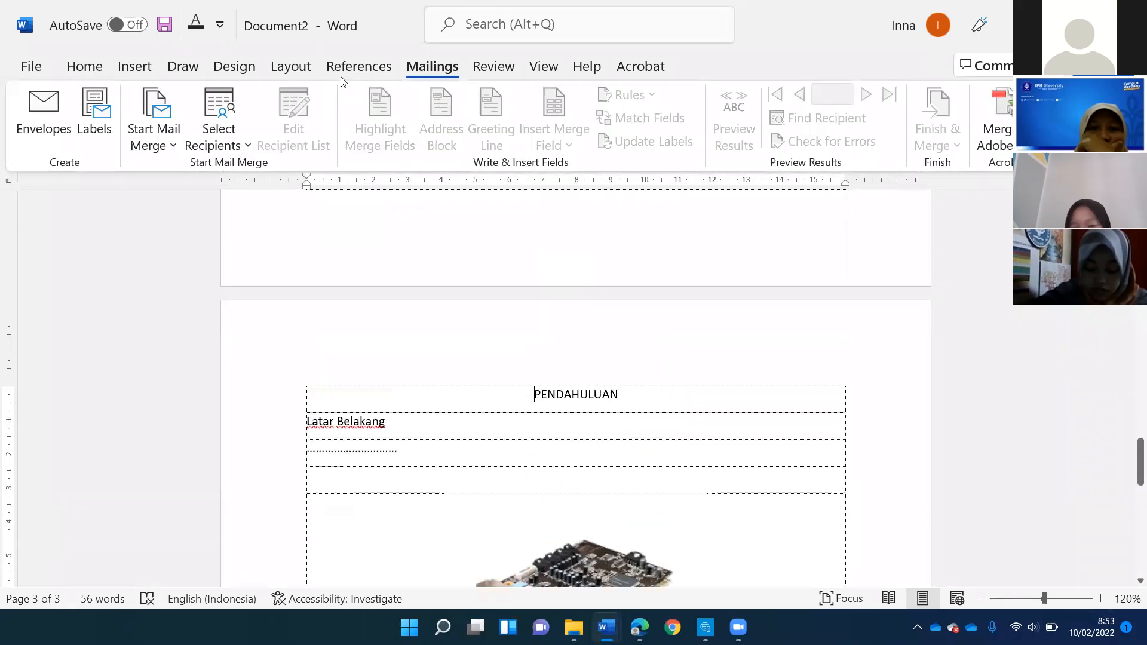
{"action": "left_click", "coordinate": [332, 67]}
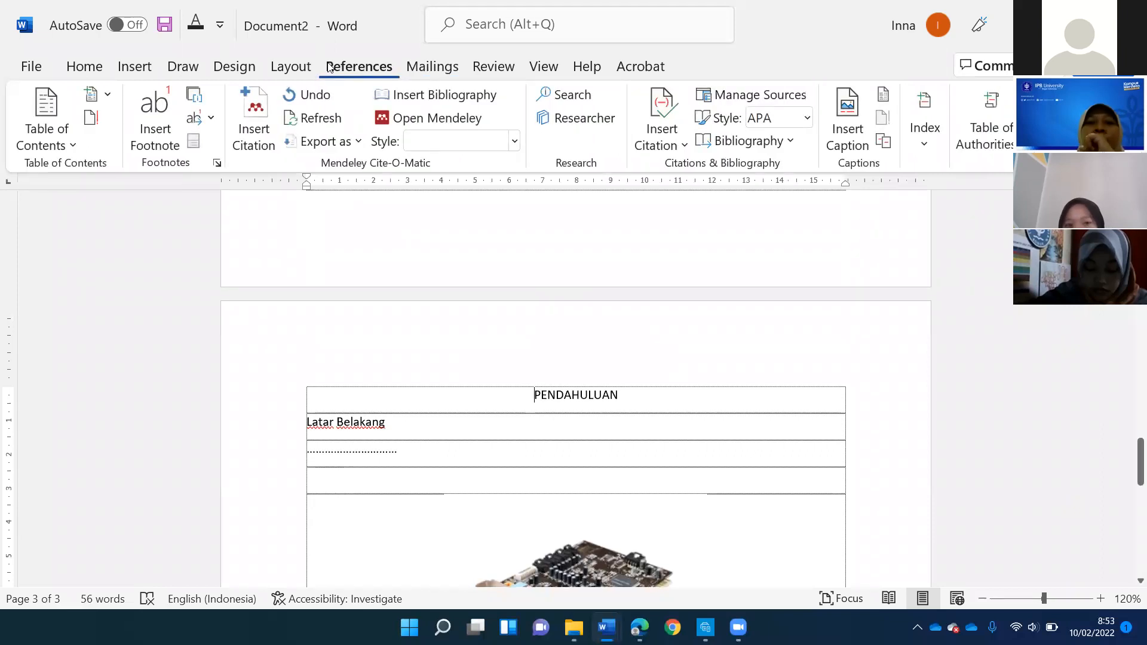
{"action": "left_click", "coordinate": [73, 144]}
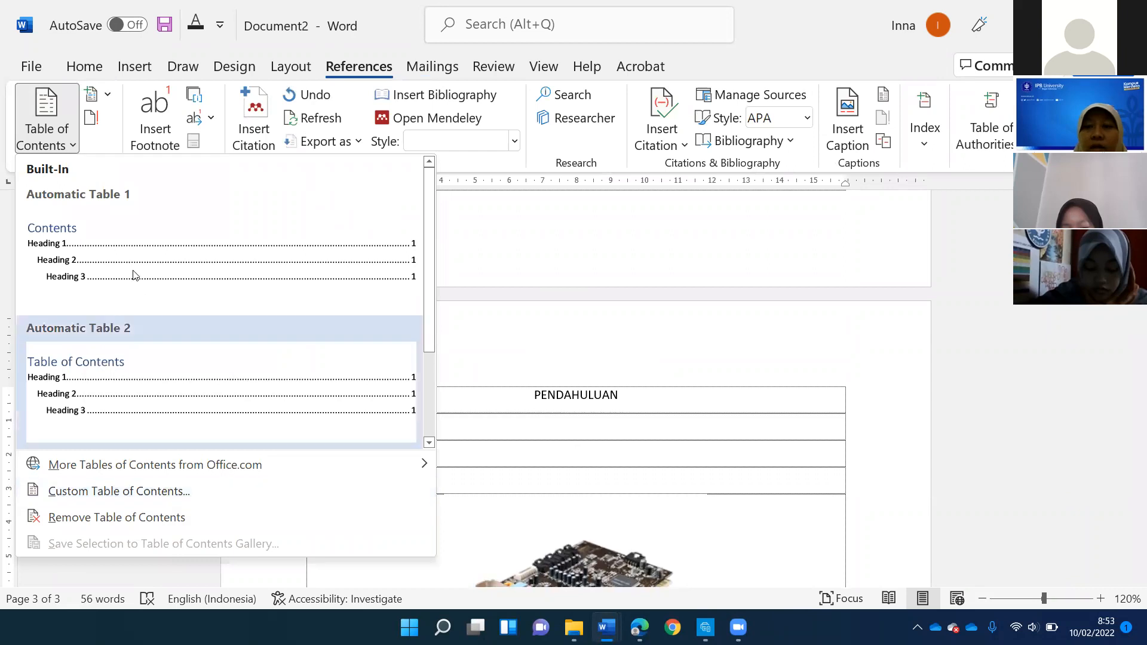
{"action": "left_click", "coordinate": [810, 196]}
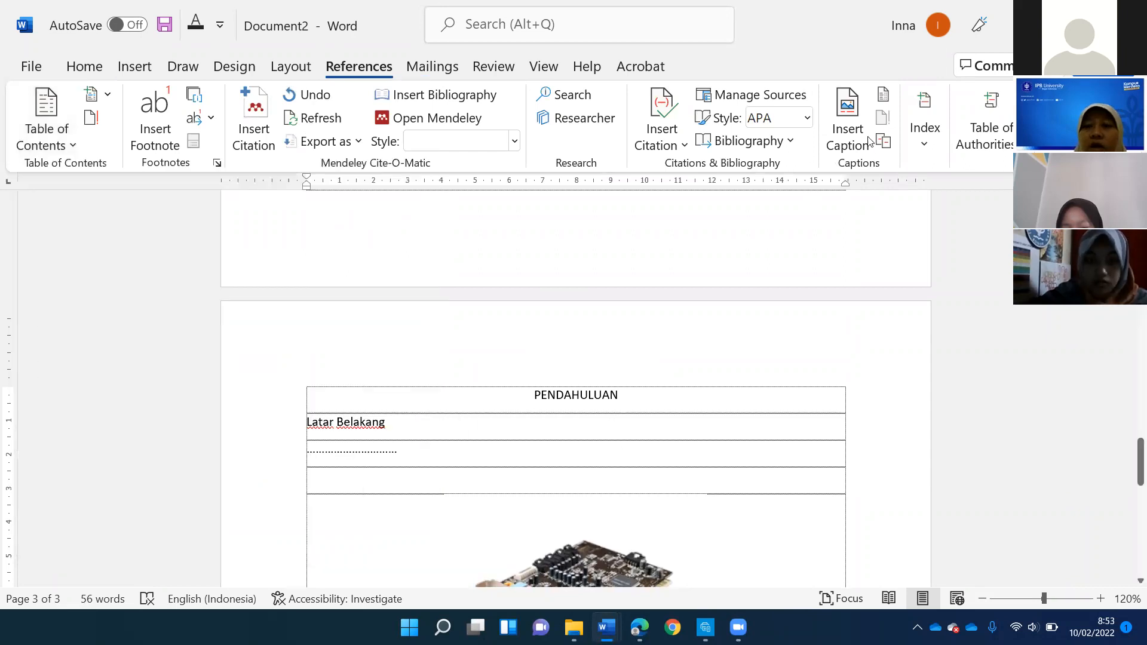
{"action": "left_click", "coordinate": [847, 128]}
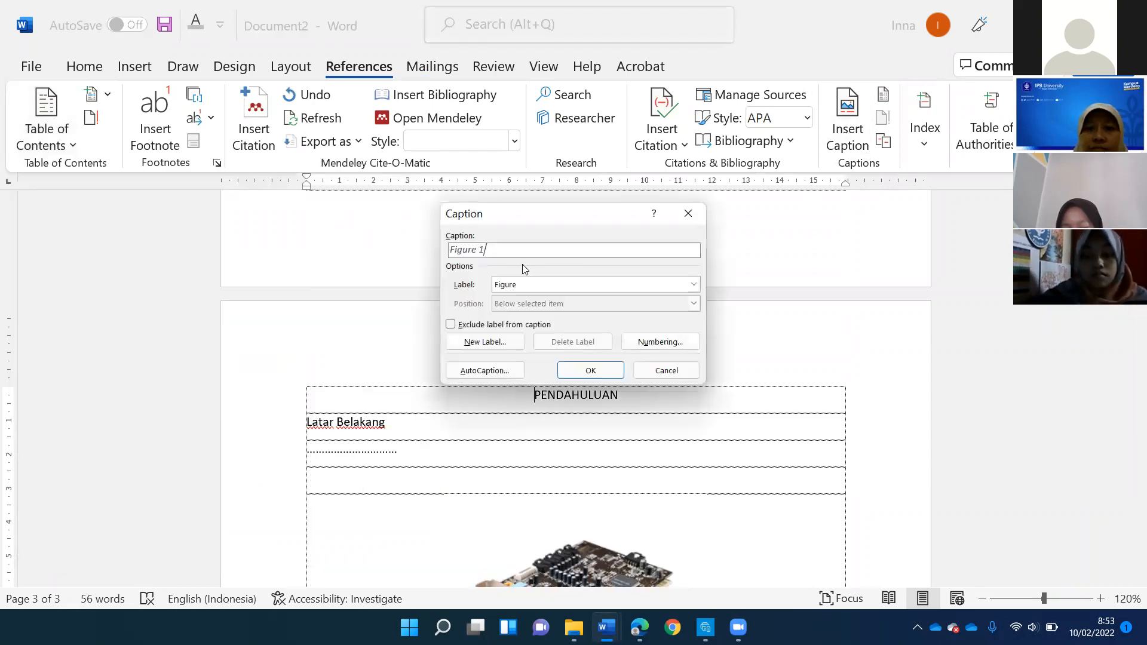
{"action": "left_click", "coordinate": [679, 372]}
{"action": "scroll", "coordinate": [535, 387], "scroll_direction": "down", "scroll_amount": 5}
{"action": "scroll", "coordinate": [534, 387], "scroll_direction": "up", "scroll_amount": 2}
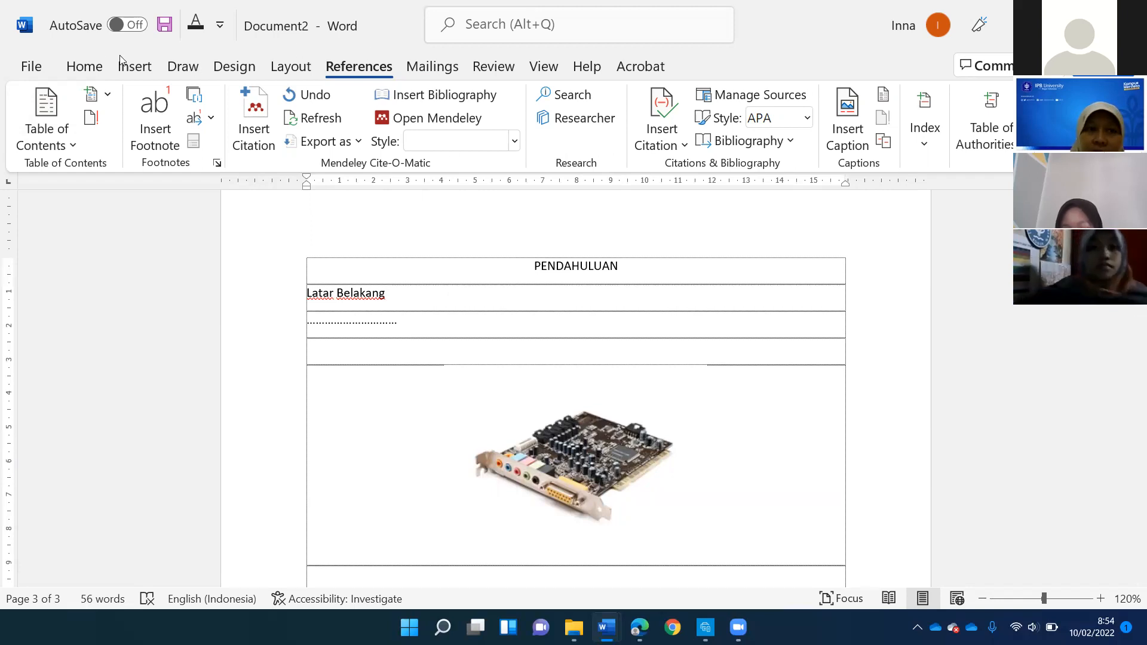
- Examine the available text styles and preview Heading 1 on the heading PENDAHULUAN without applying it
{"action": "left_click", "coordinate": [85, 65]}
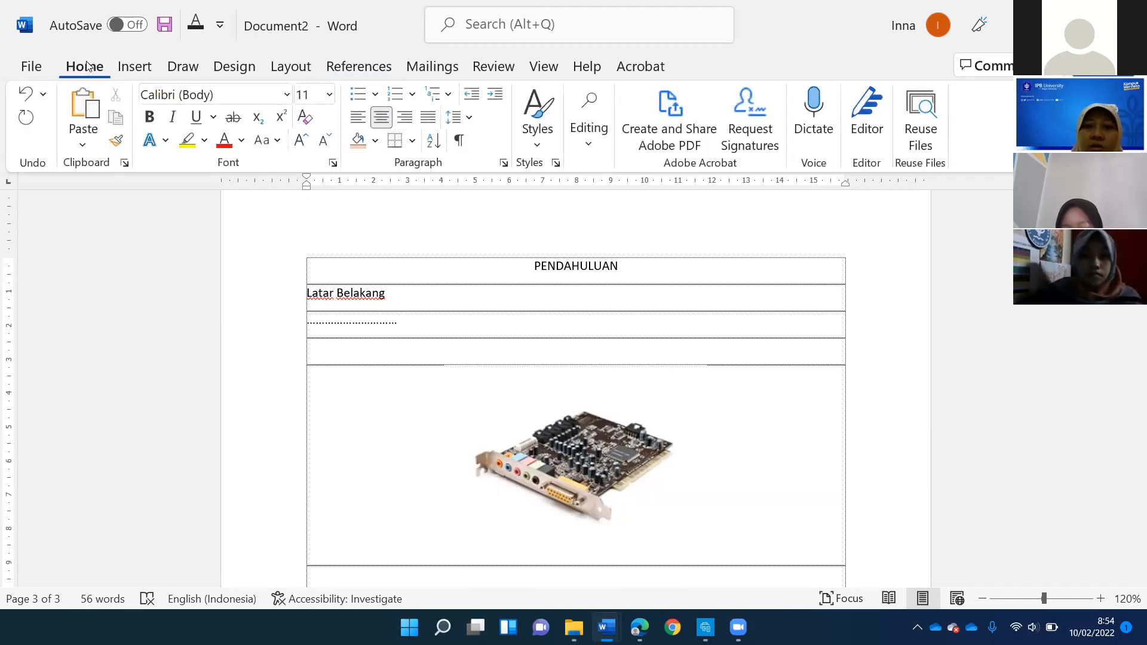
{"action": "left_click", "coordinate": [539, 142]}
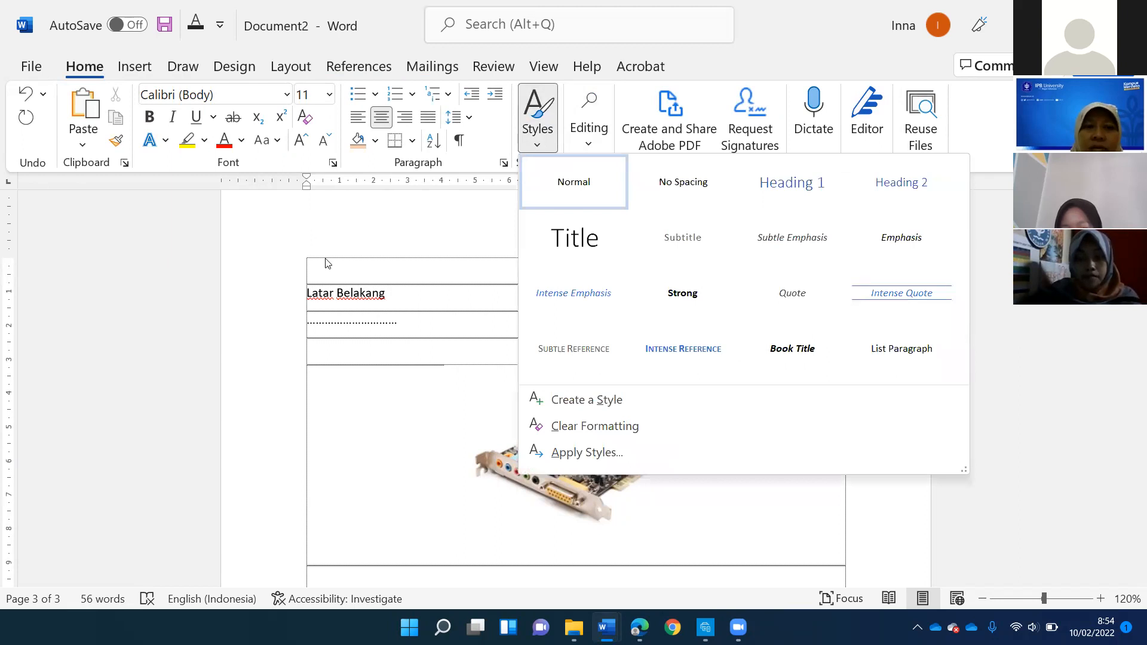
{"action": "left_click", "coordinate": [376, 267]}
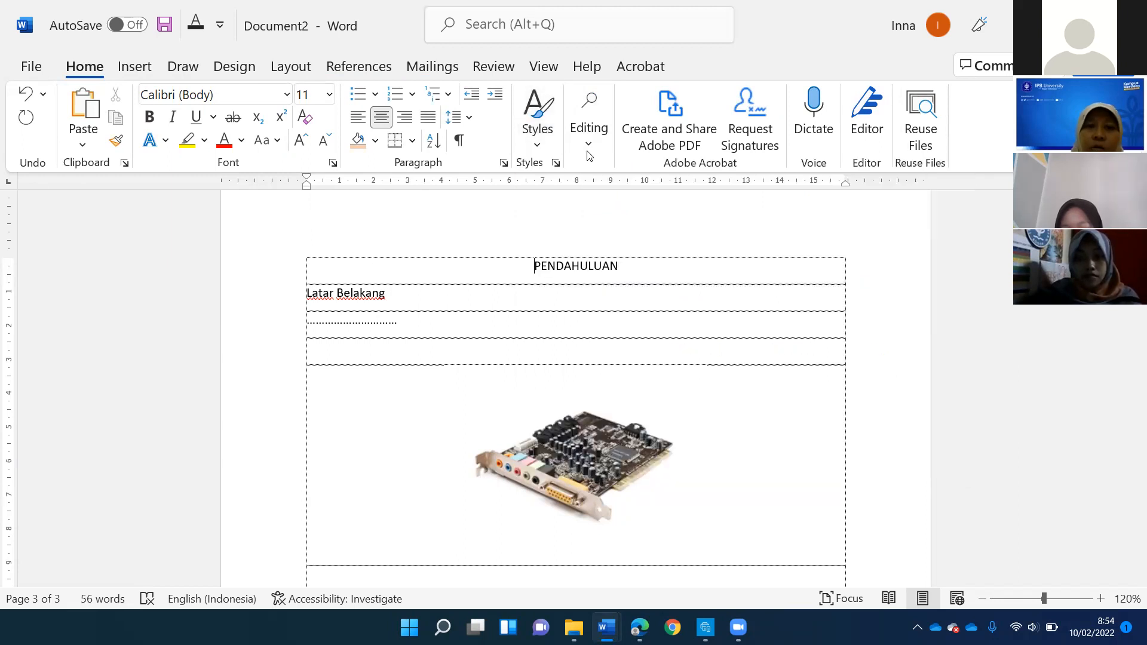
{"action": "left_click", "coordinate": [543, 146]}
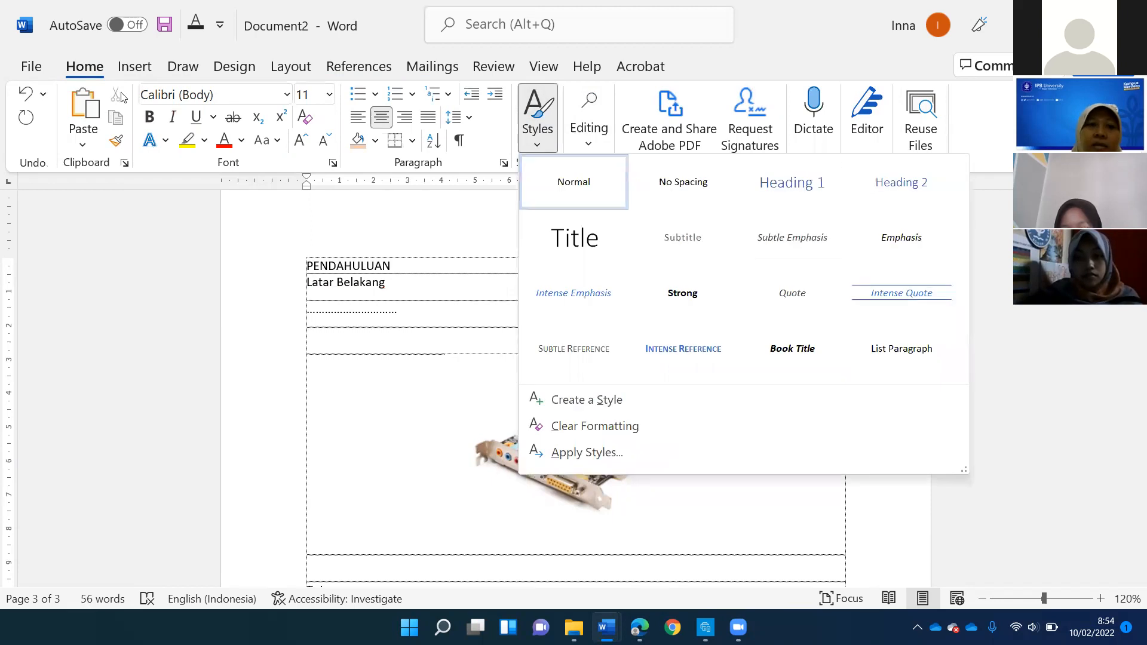
{"action": "left_click", "coordinate": [92, 66]}
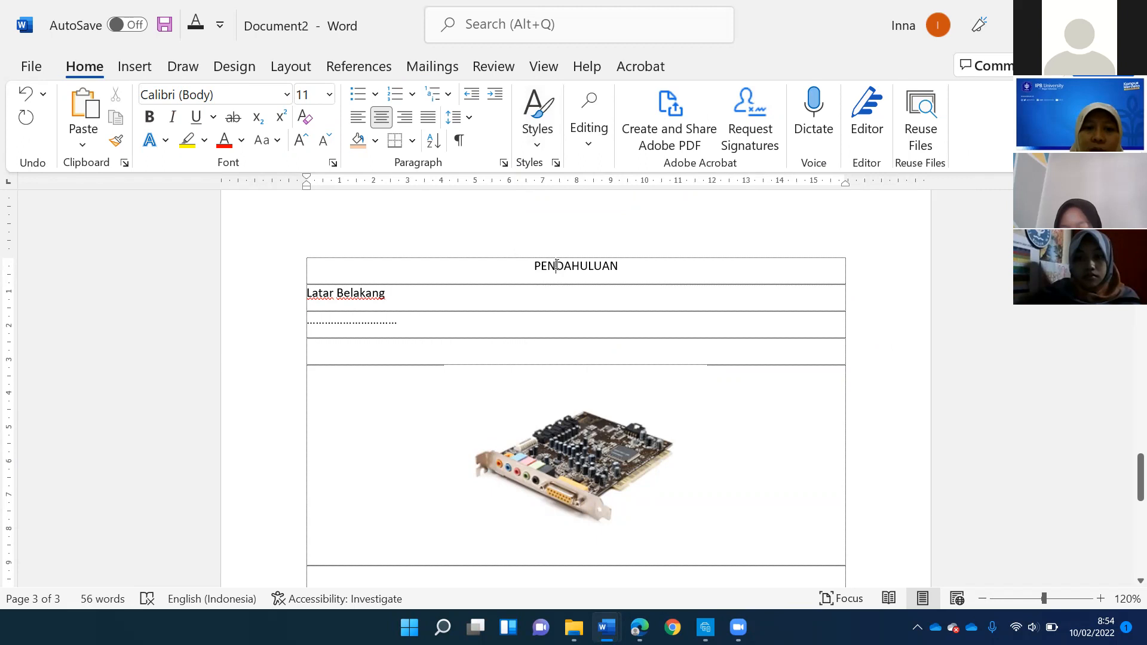
{"action": "scroll", "coordinate": [556, 264], "scroll_direction": "down", "scroll_amount": 5}
{"action": "scroll", "coordinate": [557, 265], "scroll_direction": "up", "scroll_amount": 5}
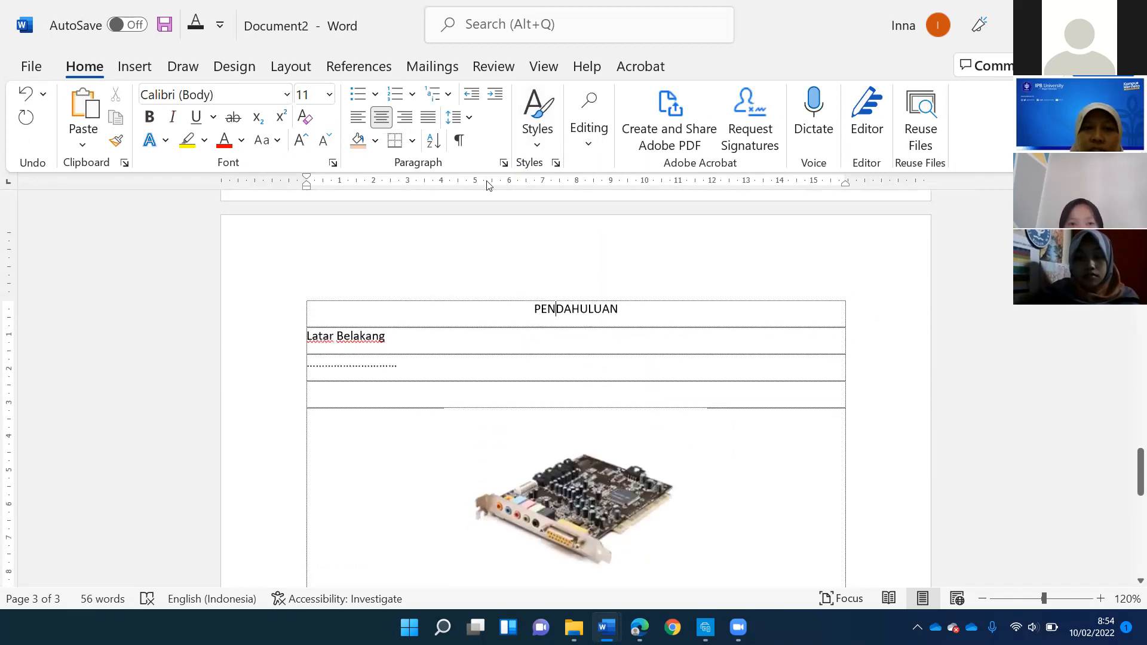
{"action": "left_click", "coordinate": [536, 137]}
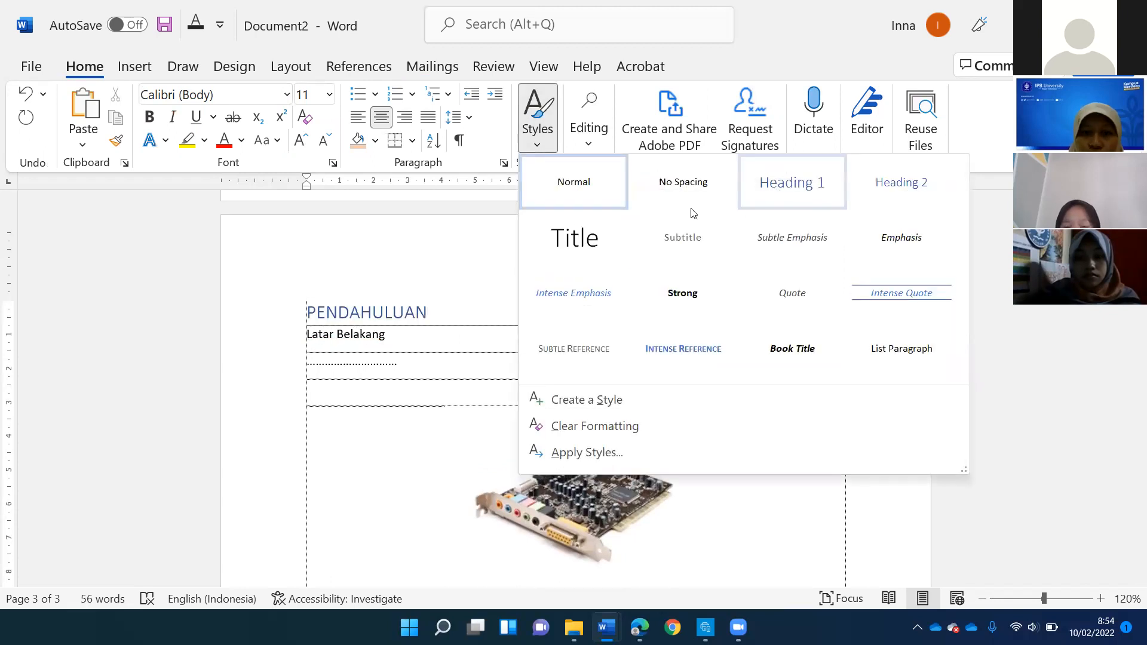
{"action": "left_click", "coordinate": [304, 336]}
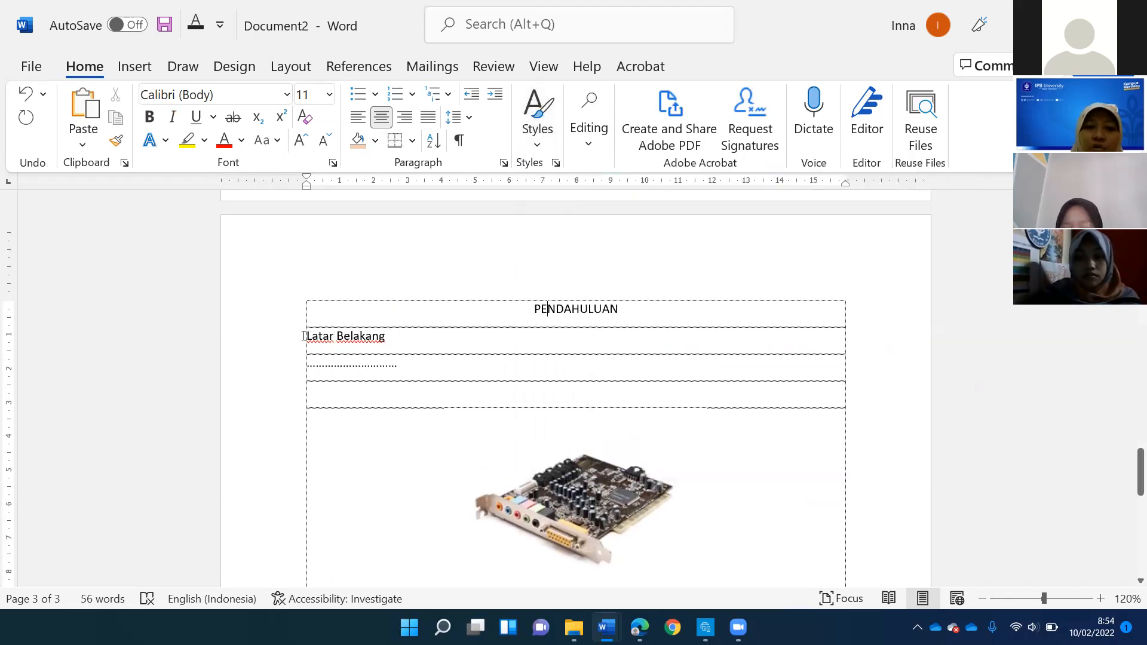
- Point out the subheadings Latar Belakang and Tujuan, and preview the Heading 2 style on Tujuan without applying it
{"action": "left_click_drag", "start_coordinate": [307, 336], "coordinate": [388, 336]}
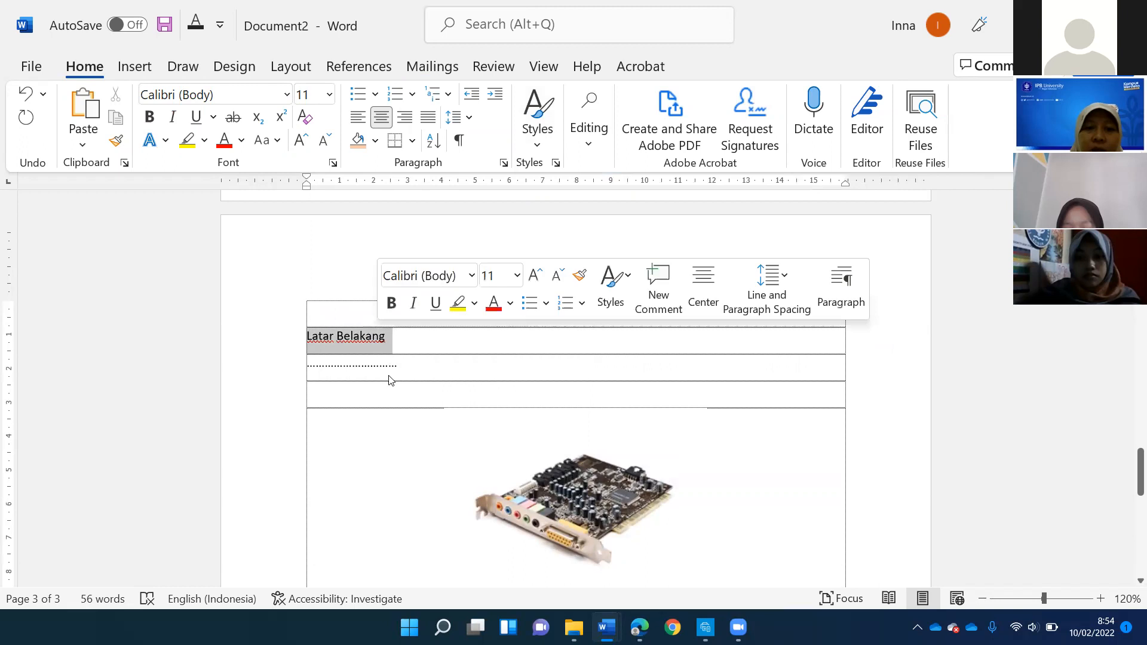
{"action": "left_click", "coordinate": [367, 336]}
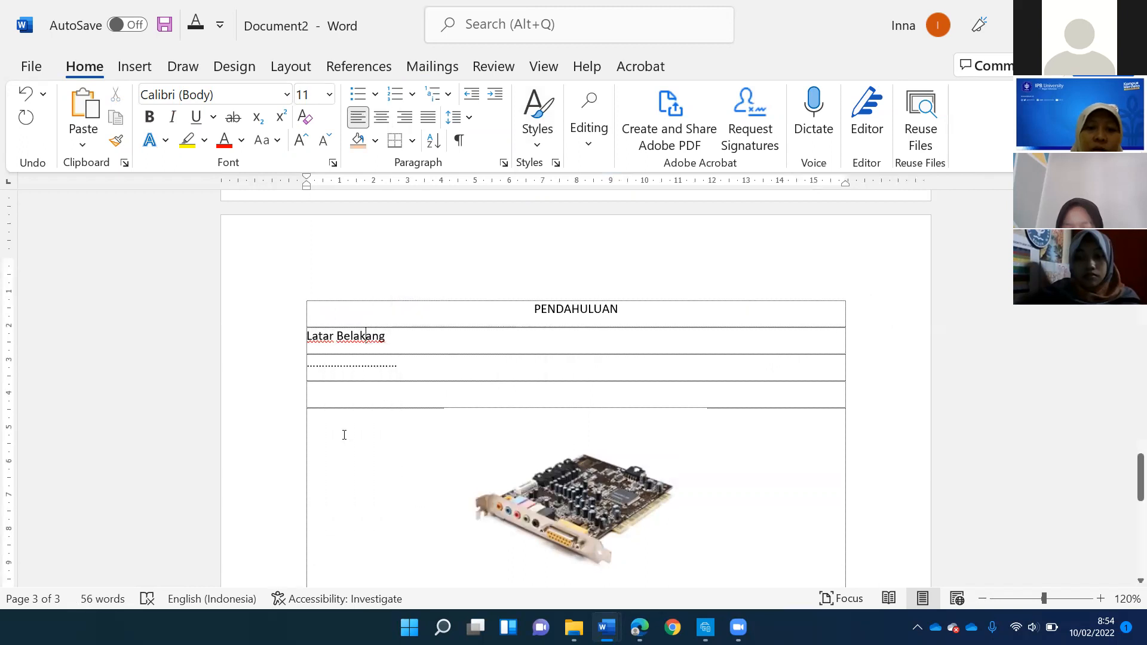
{"action": "scroll", "coordinate": [326, 370], "scroll_direction": "down", "scroll_amount": 3}
{"action": "scroll", "coordinate": [317, 303], "scroll_direction": "down", "scroll_amount": 6}
{"action": "left_click", "coordinate": [319, 300]}
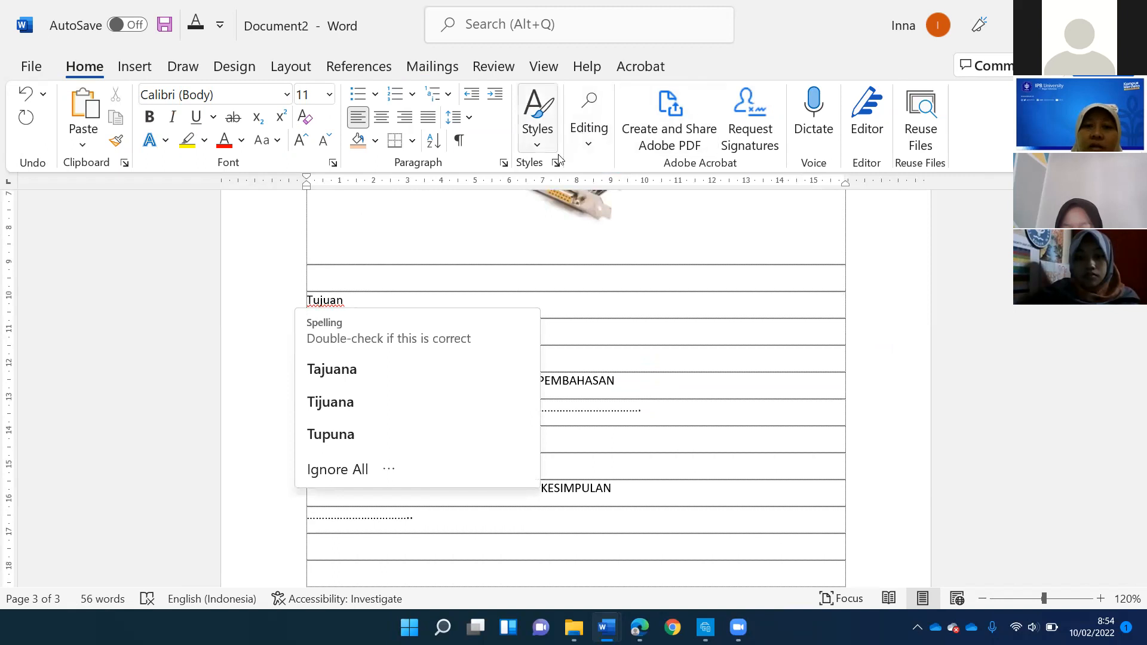
{"action": "left_click", "coordinate": [537, 119]}
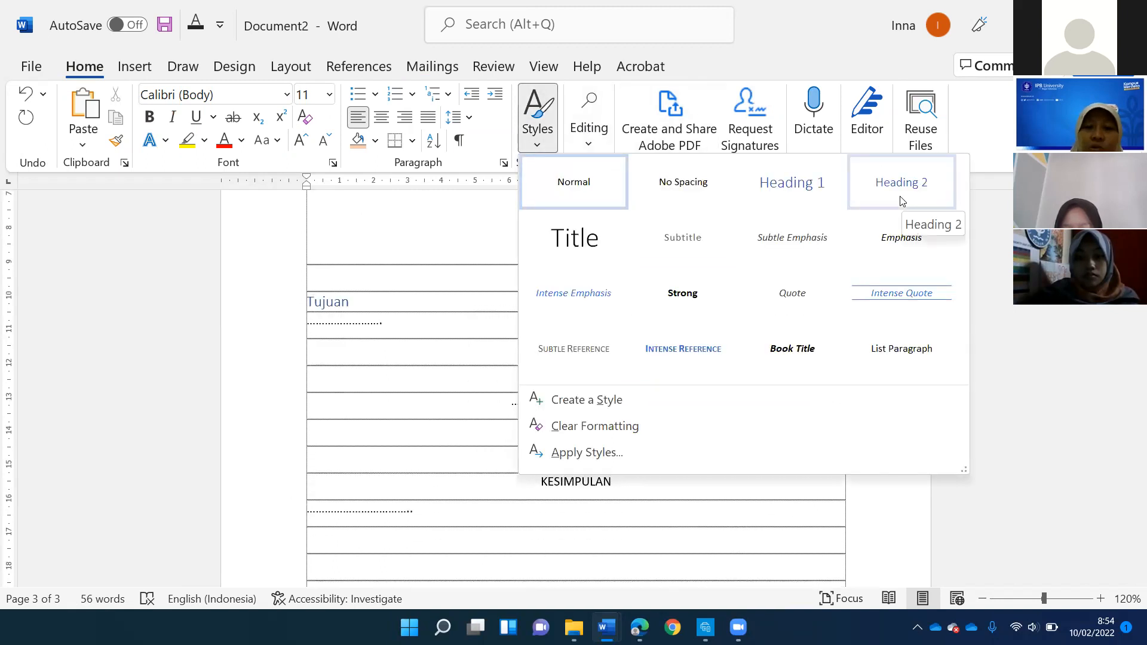
{"action": "key", "text": "Escape"}
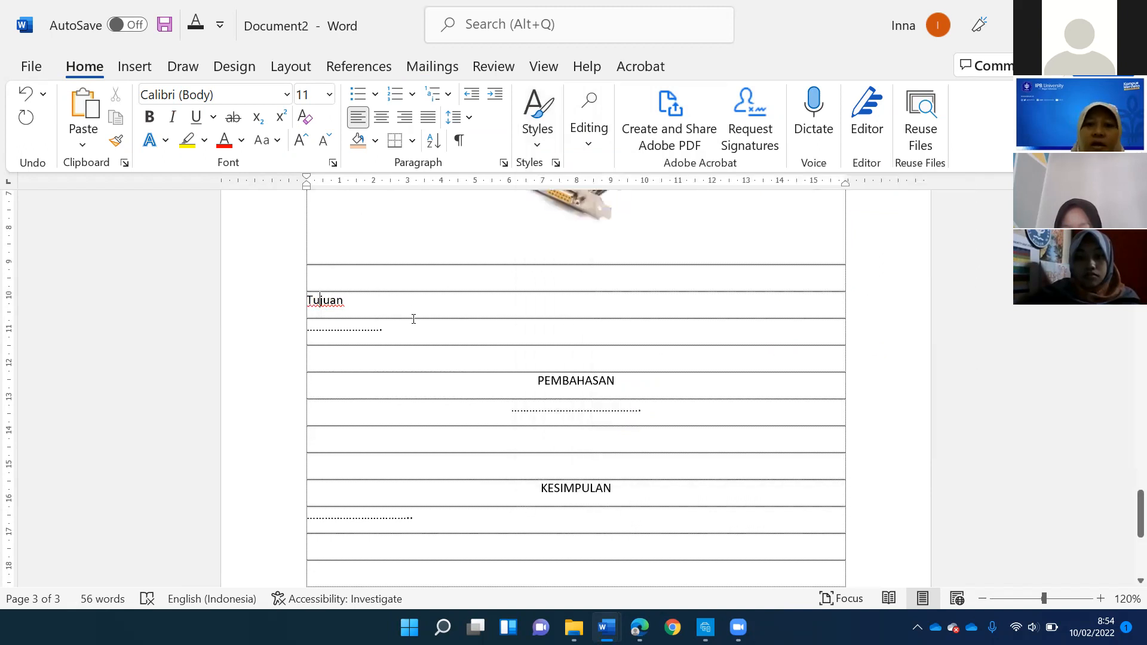
- Add the entry PENDAHULUAN with page number 1 on the line below Pembuatan Daftar Isi
{"action": "scroll", "coordinate": [437, 325], "scroll_direction": "up", "scroll_amount": 10}
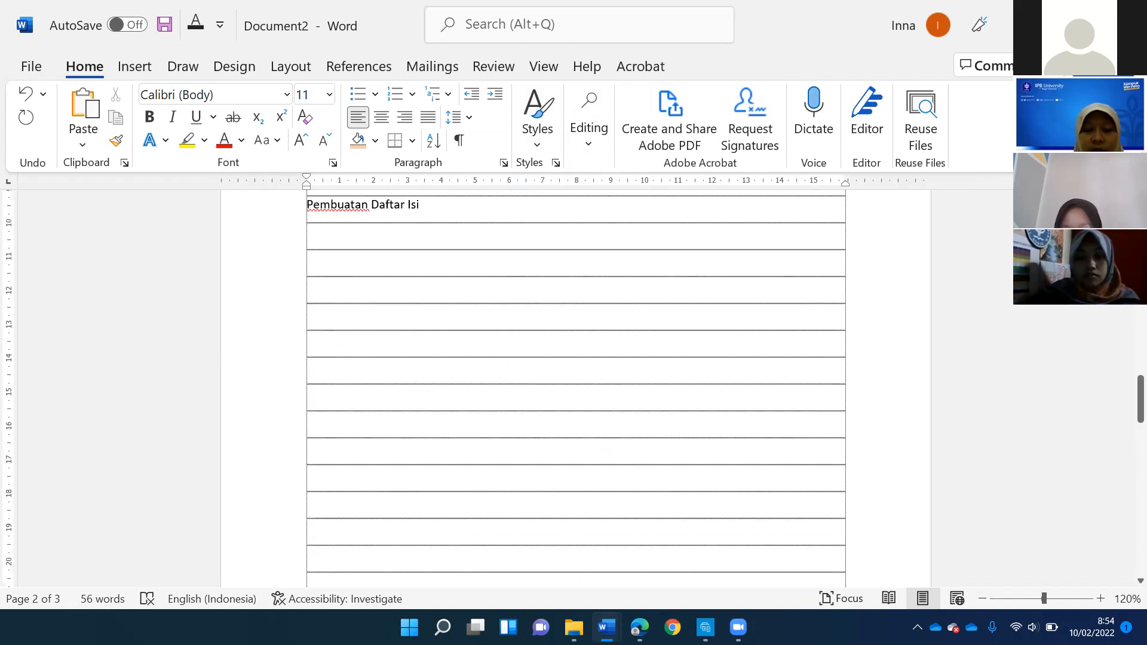
{"action": "left_click", "coordinate": [407, 239]}
{"action": "type", "text": "PENDAHULUAN"}
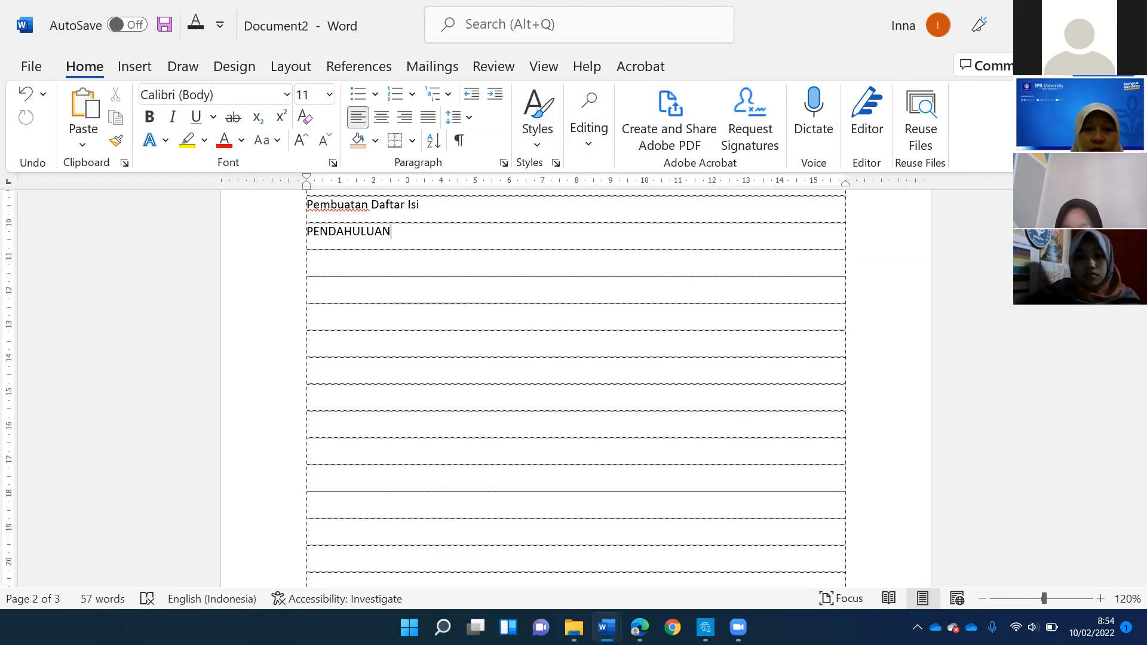
{"action": "double_click", "coordinate": [778, 232]}
{"action": "type", "text": "1"}
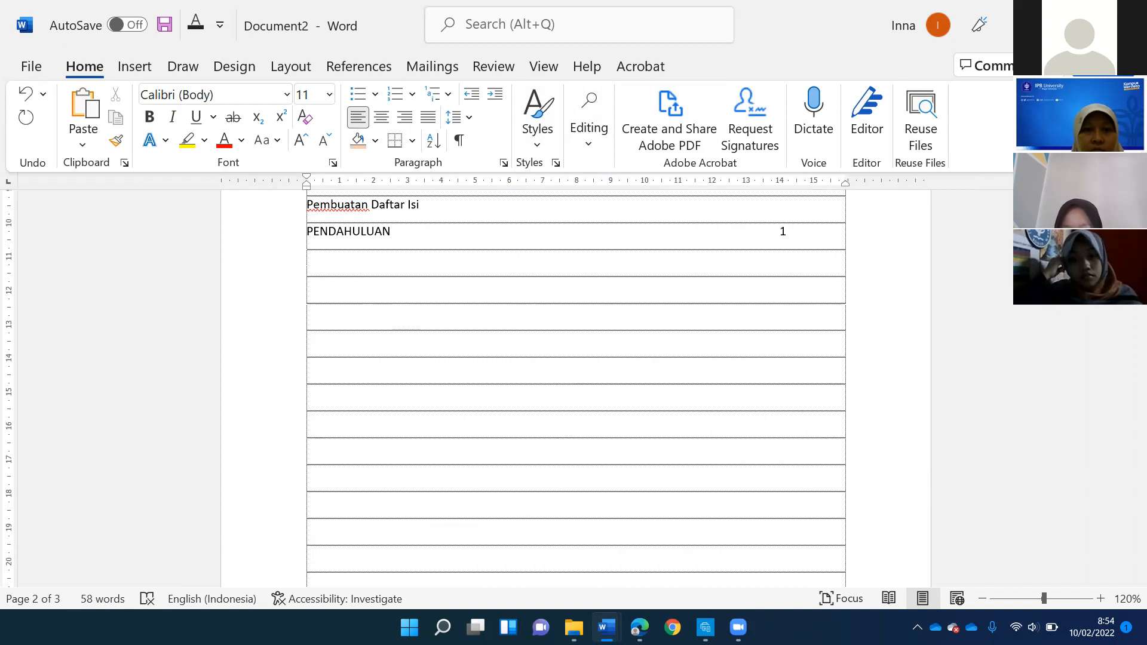
{"action": "type", "text": "Latar Belakang"}
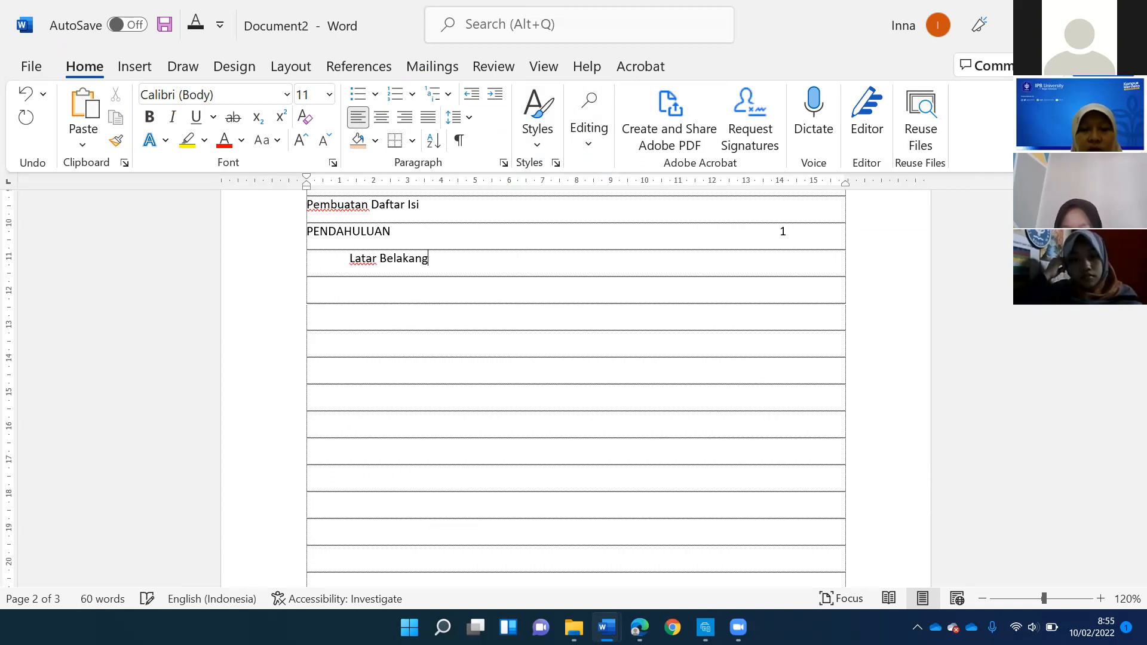
- Add the indented entry Latar Belakang with page number 2 below PENDAHULUAN in the manual contents list
{"action": "key", "text": "Tab"}
{"action": "key", "text": "Tab"}
{"action": "type", "text": "2"}
{"action": "key", "text": "Return"}
- Add the indented entry Tujuan with page number 3 below Latar Belakang, aligning its number with the entries above
{"action": "type", "text": "Tu"}
{"action": "key", "text": "BackSpace"}
{"action": "key", "text": "BackSpace"}
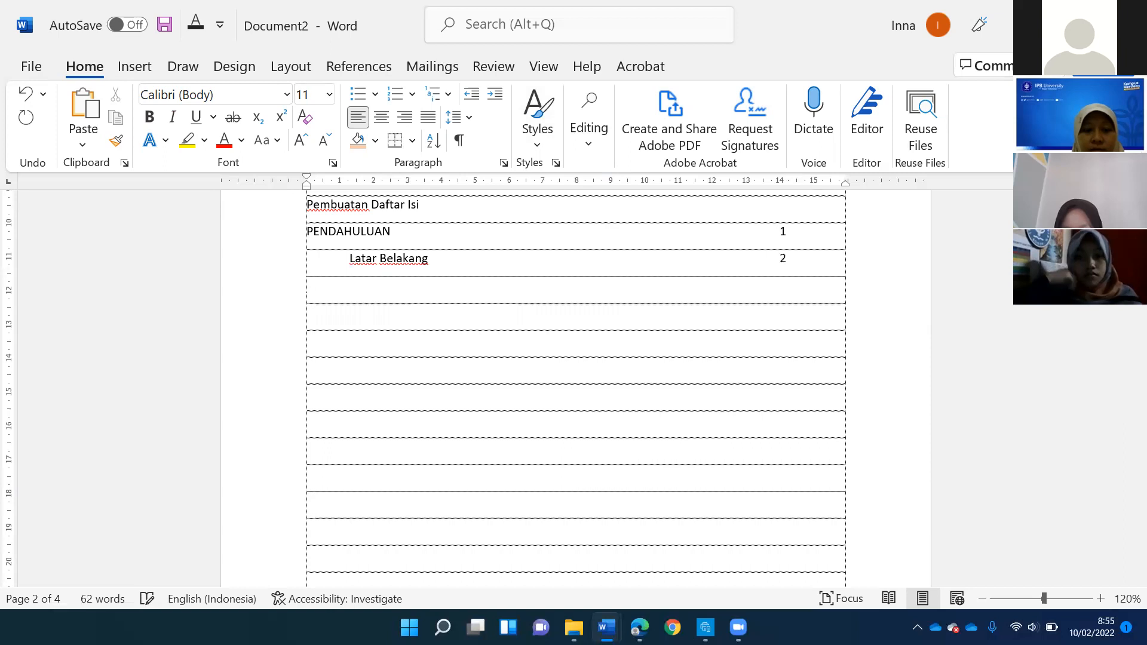
{"action": "key", "text": "Tab"}
{"action": "type", "text": "Tuju"}
{"action": "key", "text": "BackSpace"}
{"action": "type", "text": "juan"}
{"action": "key", "text": "Tab"}
{"action": "key", "text": "Tab"}
{"action": "key", "text": "Tab"}
{"action": "key", "text": "Tab"}
{"action": "key", "text": "Tab"}
{"action": "key", "text": "Tab"}
{"action": "key", "text": "Tab"}
{"action": "key", "text": "Tab"}
{"action": "key", "text": "Tab"}
{"action": "key", "text": "Tab"}
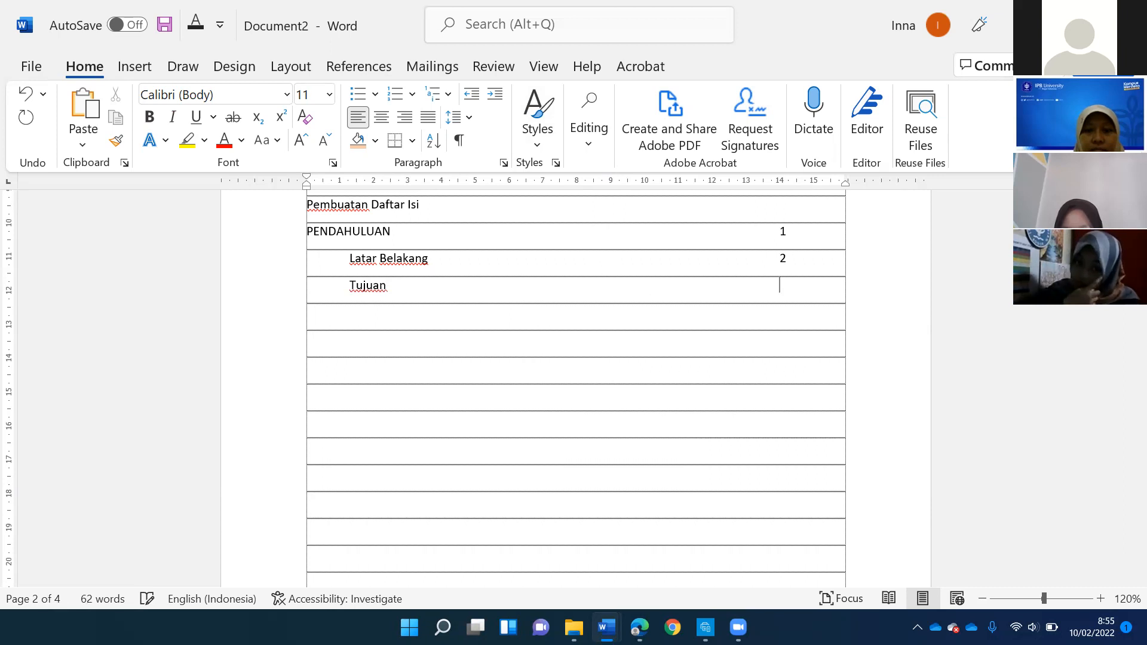
{"action": "type", "text": "3"}
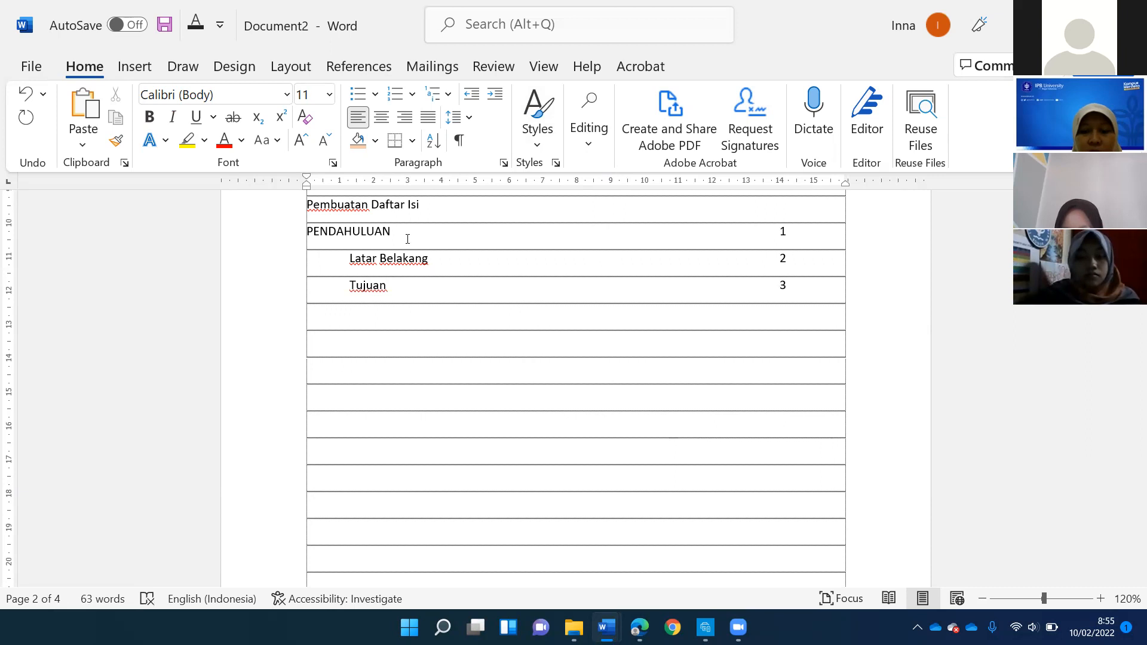
- Add the unindented entry PEMBAHASAN below Tujuan in the manual contents list
{"action": "key", "text": "Down"}
{"action": "type", "text": "P"}
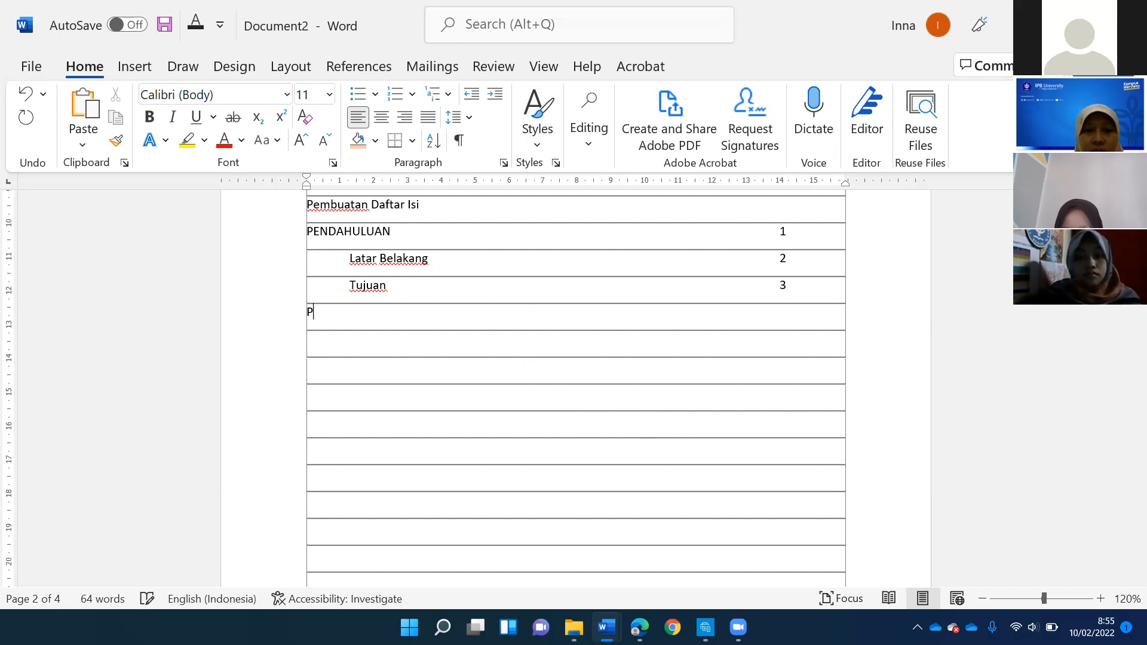
{"action": "key", "text": "Caps_Lock"}
{"action": "key", "text": "Tab"}
{"action": "type", "text": "EMBAHASAN"}
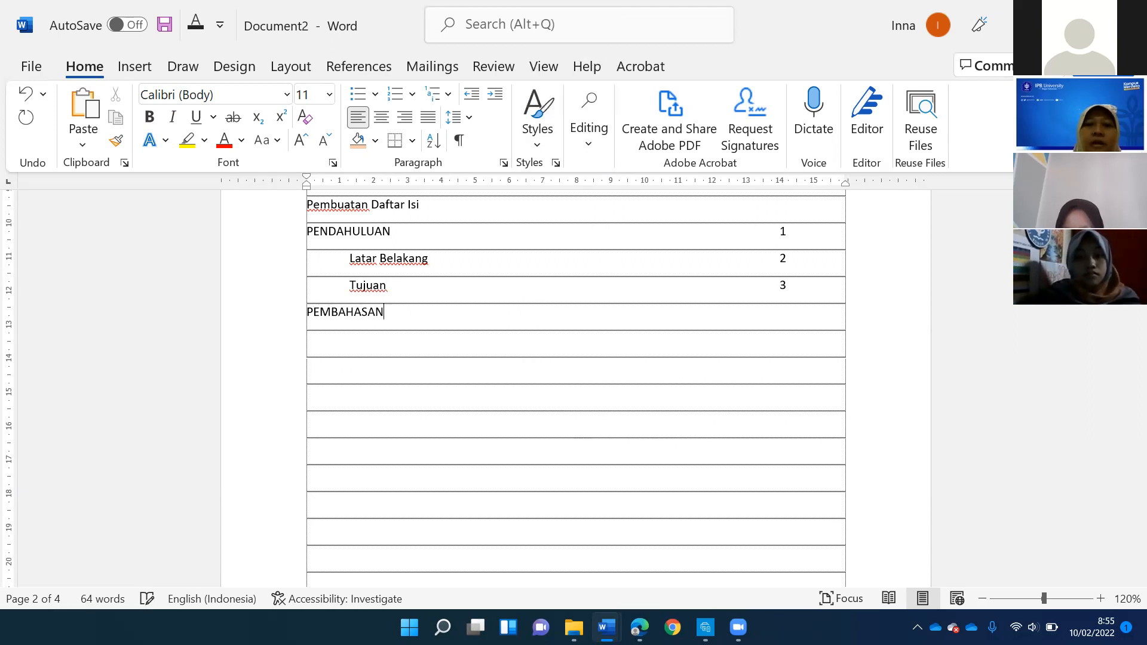
- Annotate the contents entry PENDAHULUAN with (HEADING 1) and the entry Latar Belakang with (Heading 2)
{"action": "left_click", "coordinate": [427, 241]}
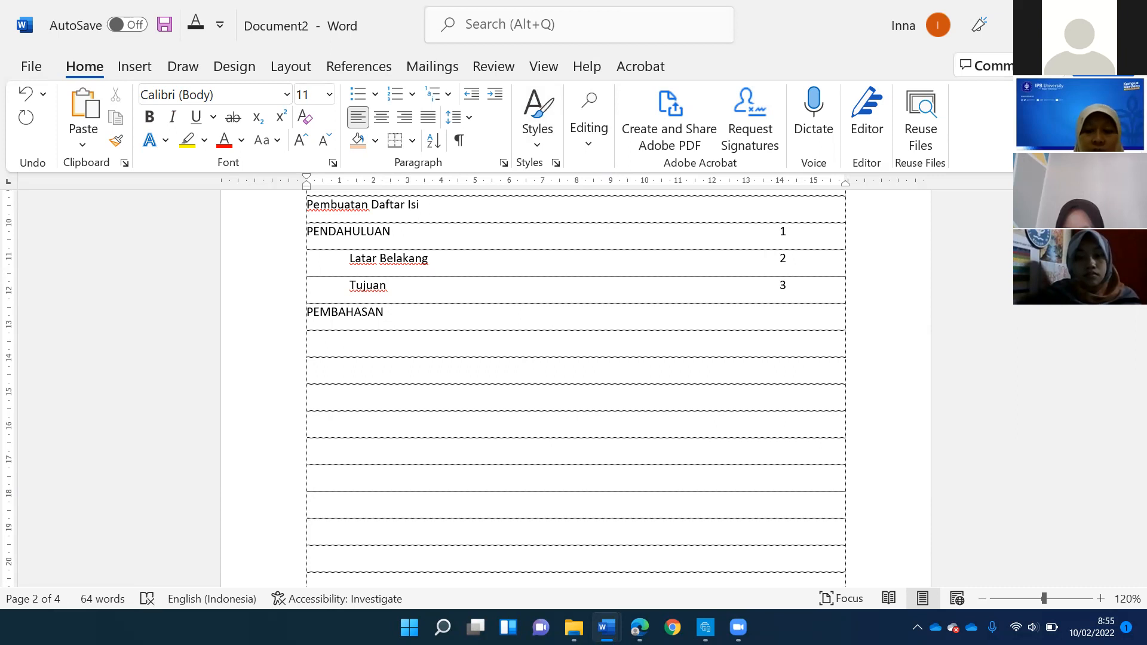
{"action": "type", "text": "(HEADING 1) 1"}
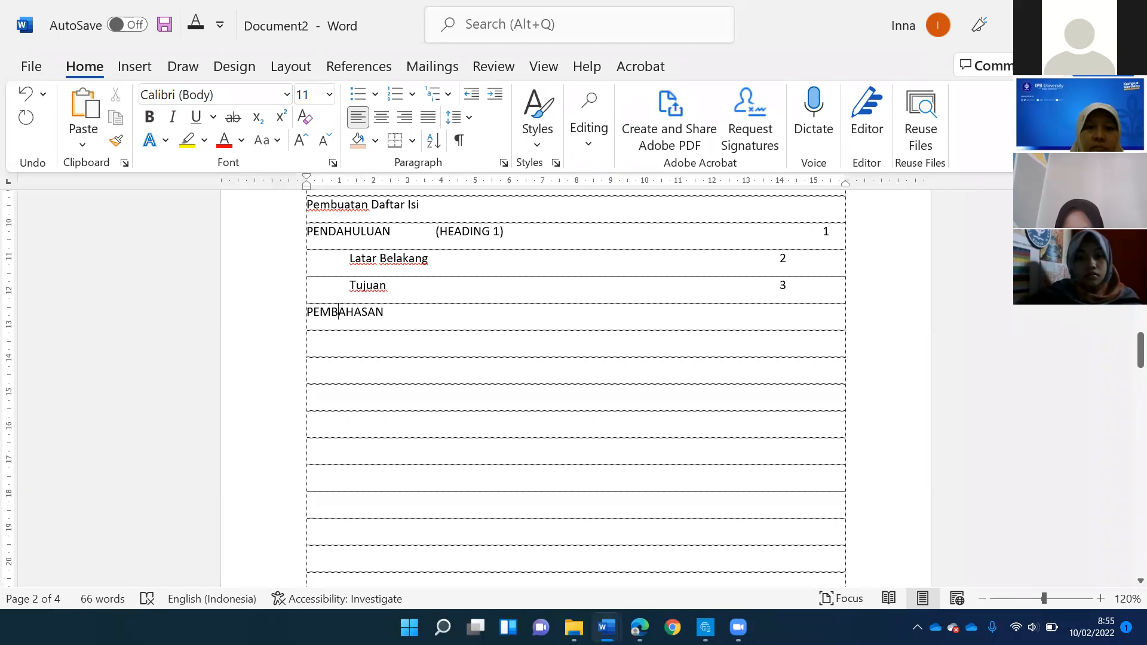
{"action": "type", "text": "(hEADING 2"}
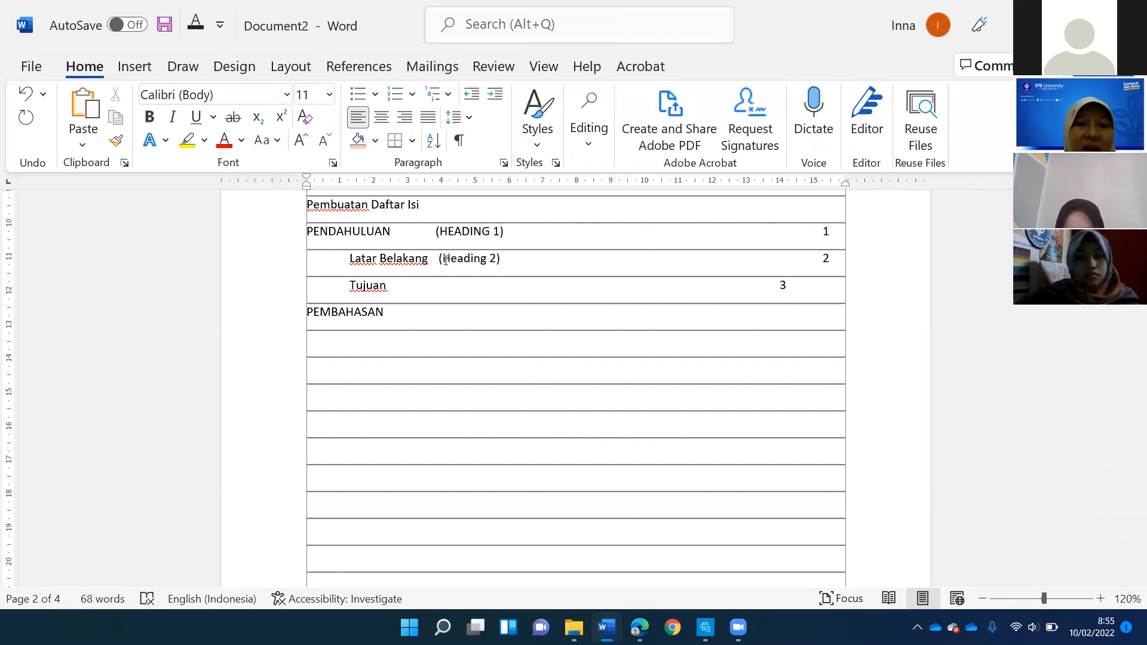
{"action": "left_click", "coordinate": [394, 259]}
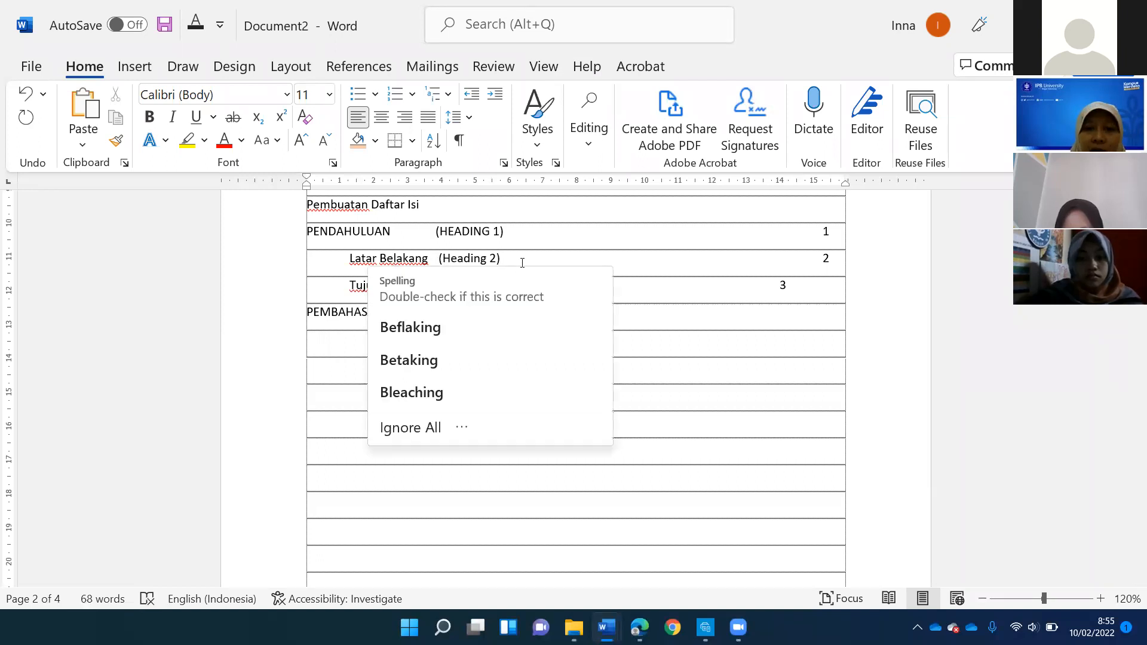
{"action": "left_click", "coordinate": [522, 235]}
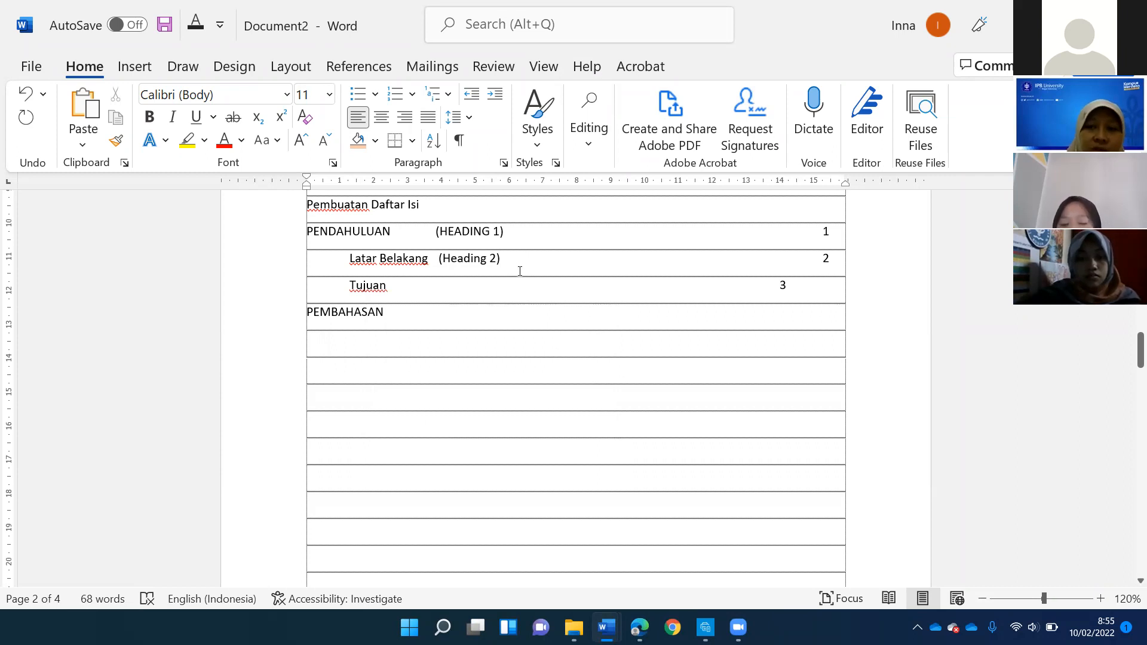
- Remove two of the empty lines above the section heading PENDAHULUAN on the page with the sound card picture
{"action": "scroll", "coordinate": [518, 272], "scroll_direction": "down", "scroll_amount": 10}
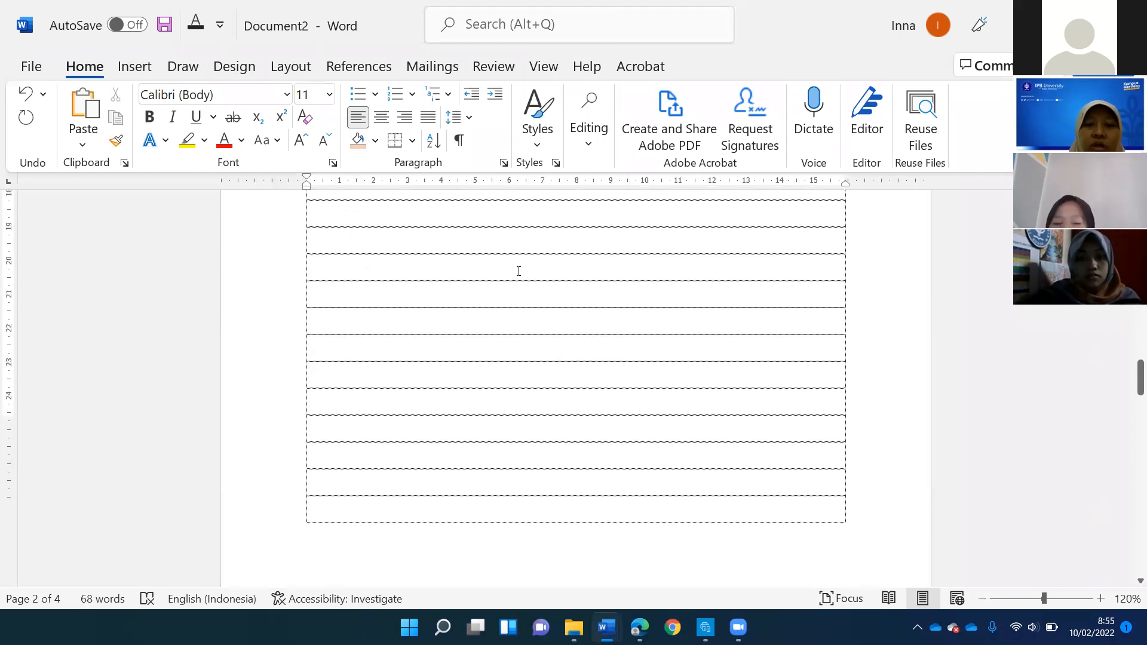
{"action": "left_click", "coordinate": [546, 250]}
{"action": "key", "text": "Delete"}
{"action": "key", "text": "Delete"}
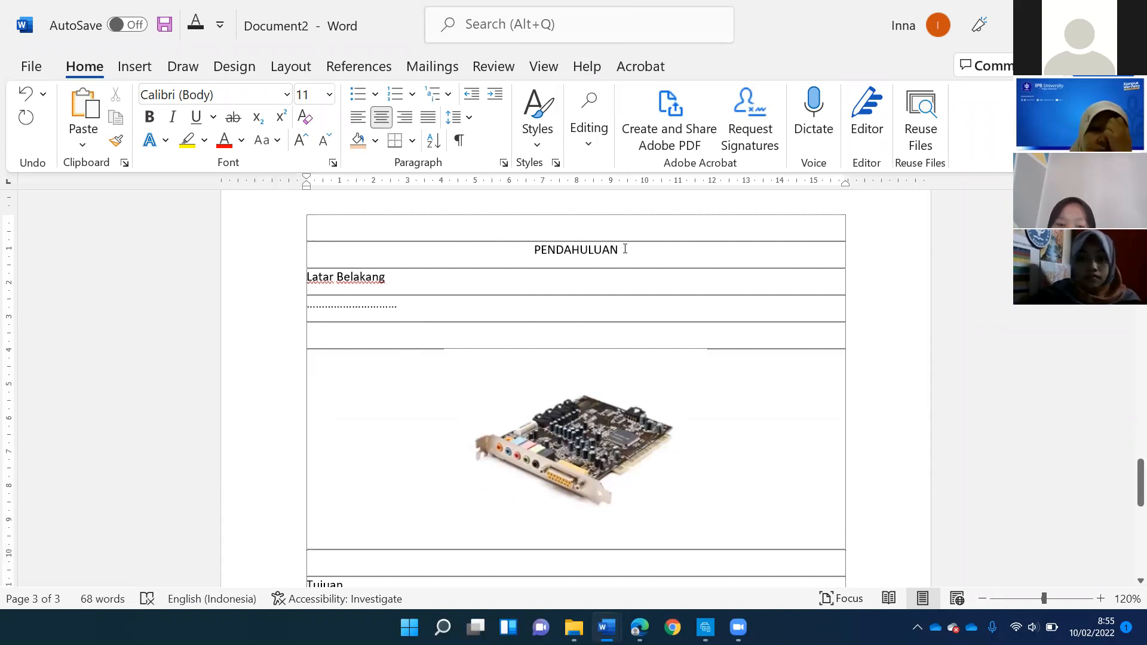
- Apply the Heading 1 style to the section heading PENDAHULUAN
{"action": "double_click", "coordinate": [625, 248]}
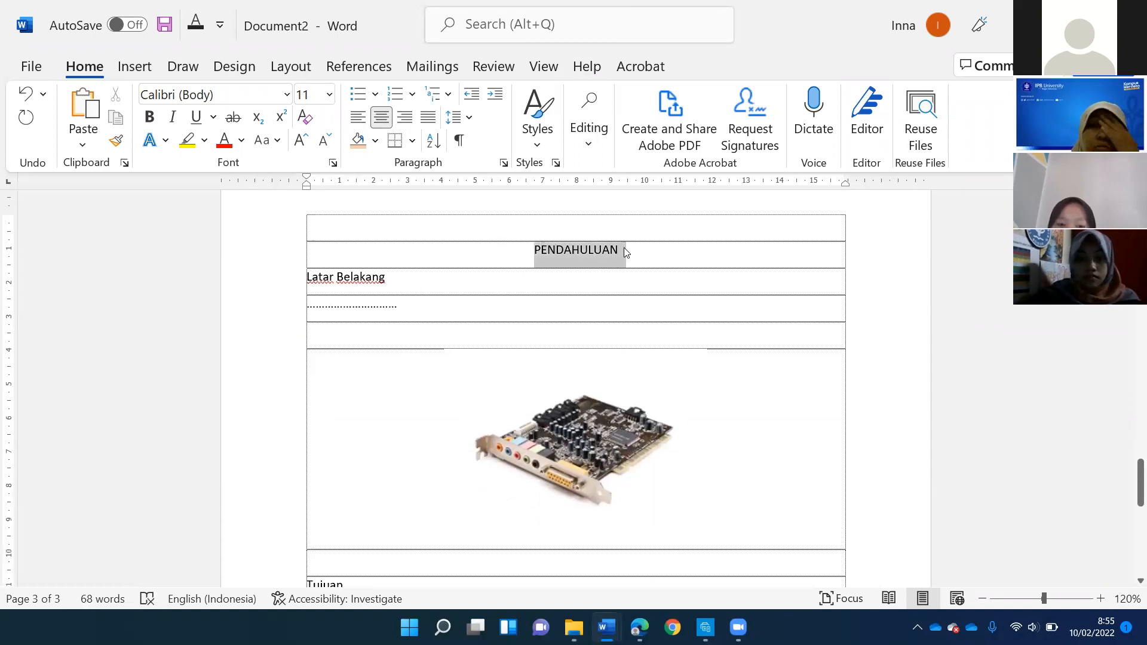
{"action": "left_click", "coordinate": [545, 148]}
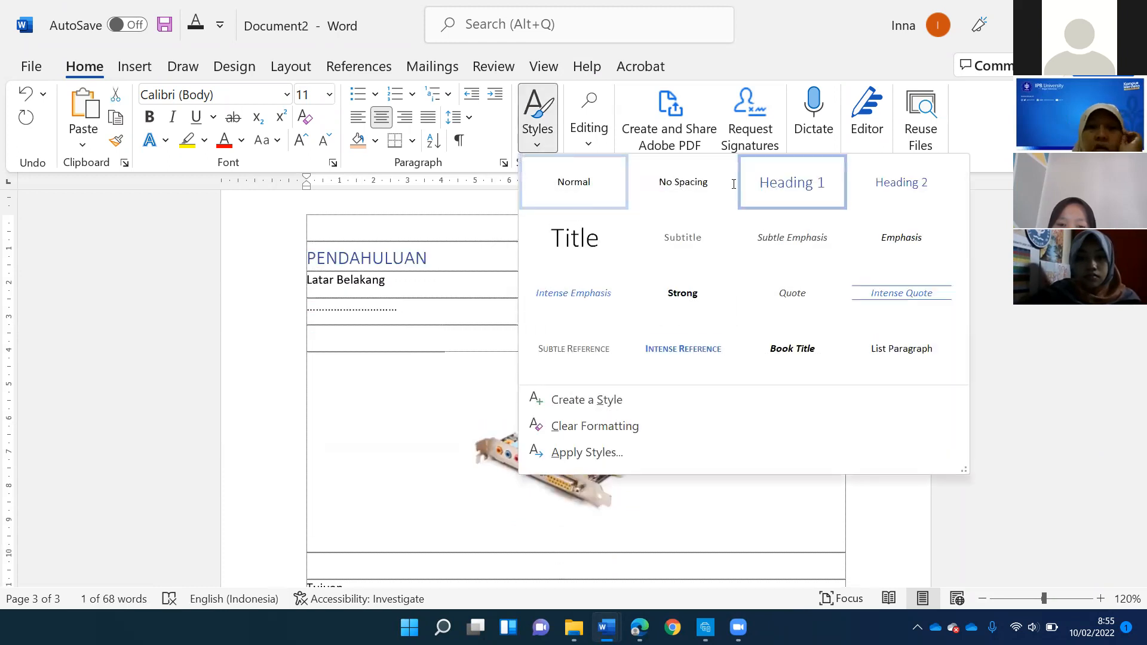
{"action": "left_click", "coordinate": [764, 185]}
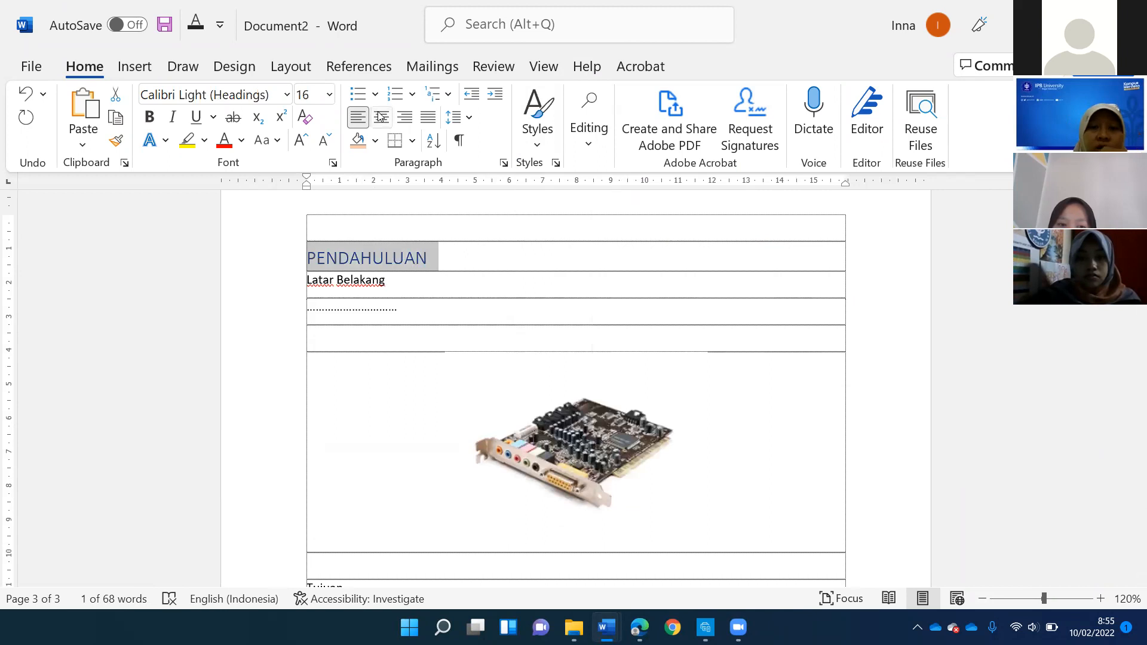
- Modify the Heading 1 style to use automatic font color, size 14 and Times New Roman
{"action": "left_click", "coordinate": [542, 150]}
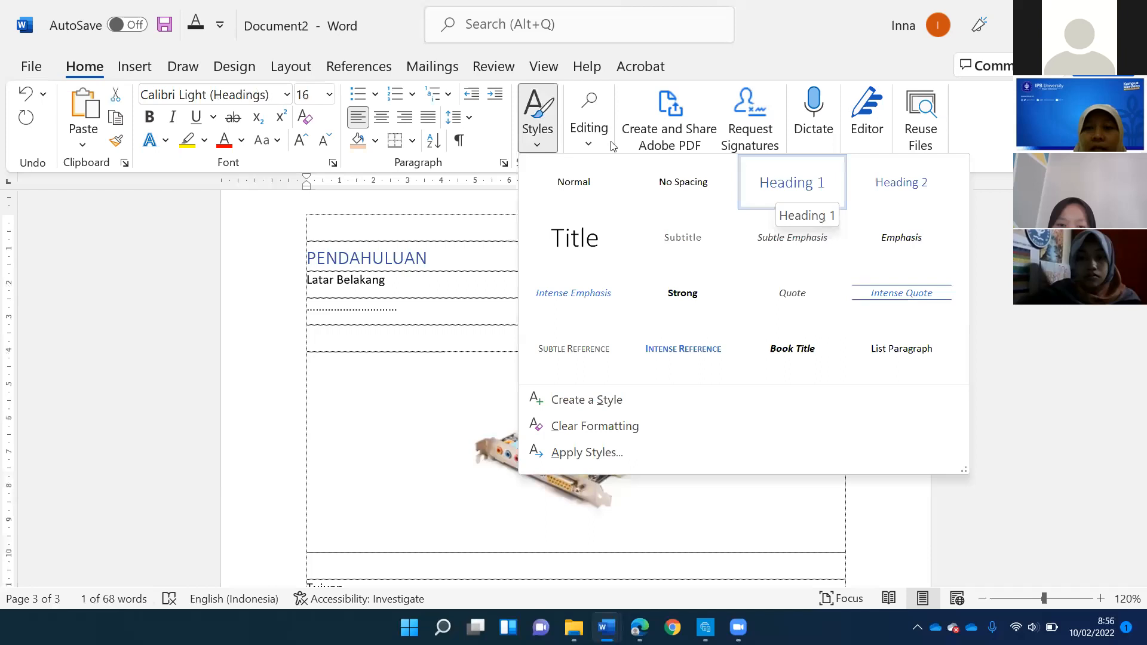
{"action": "right_click", "coordinate": [772, 185]}
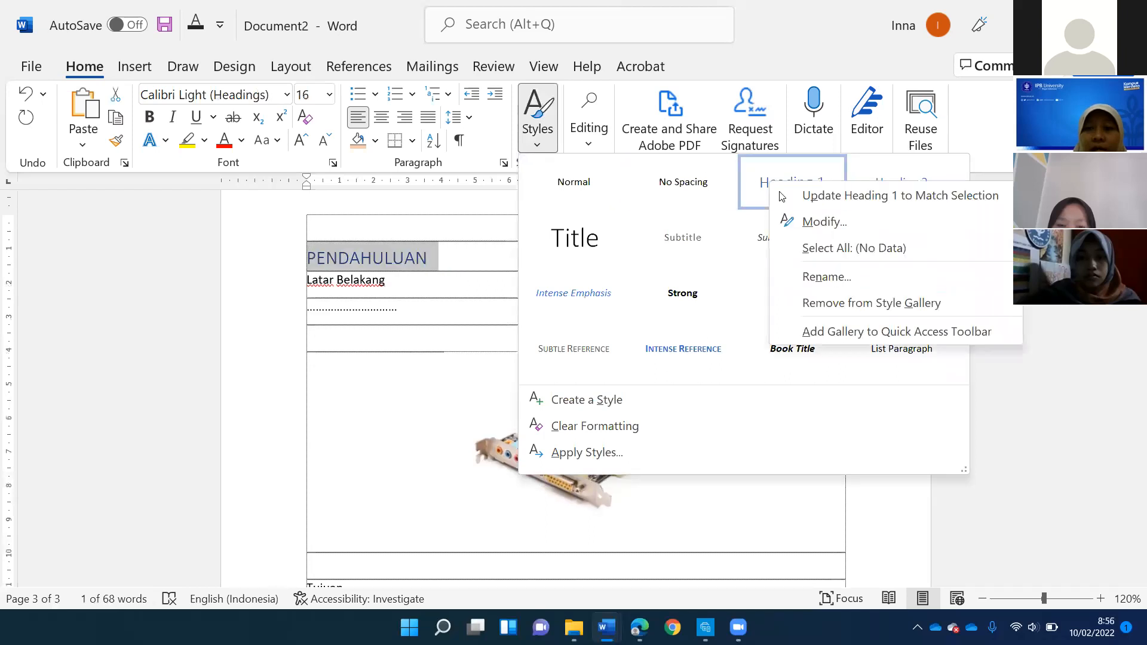
{"action": "left_click", "coordinate": [807, 222]}
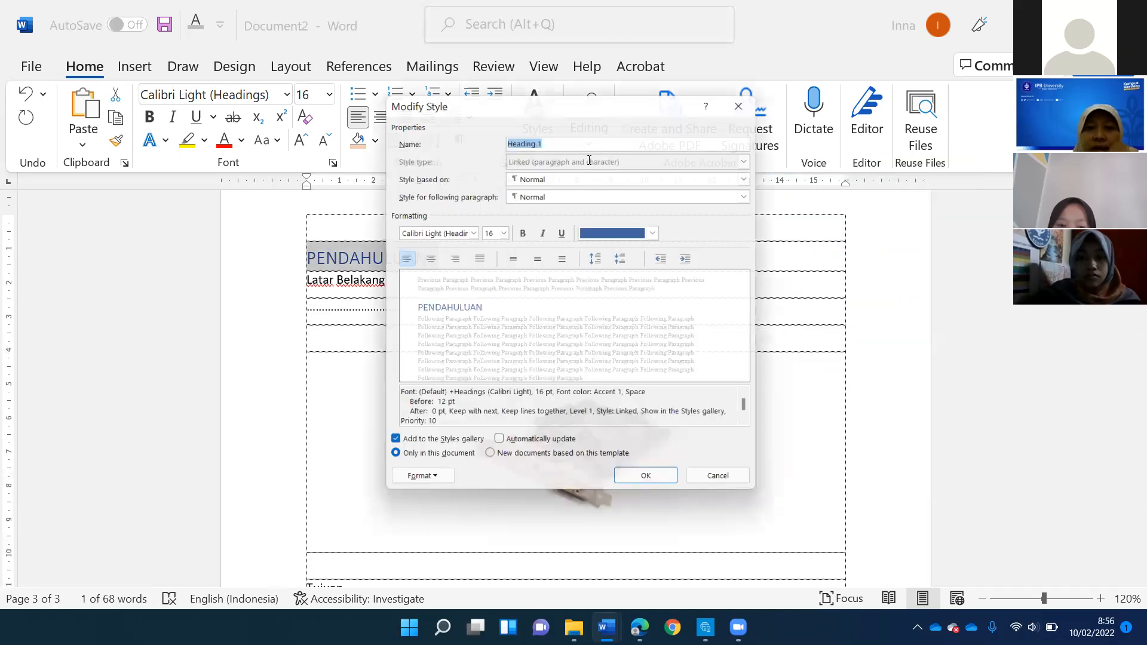
{"action": "left_click", "coordinate": [662, 233]}
{"action": "left_click", "coordinate": [502, 233]}
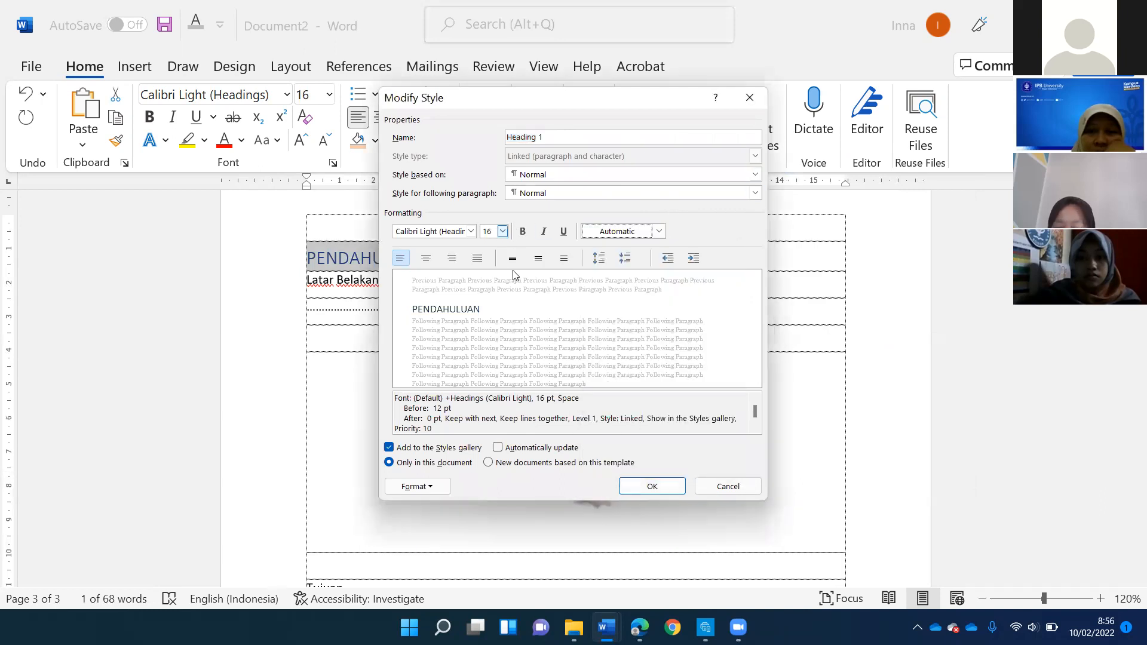
{"action": "left_click", "coordinate": [502, 232]}
{"action": "left_click", "coordinate": [472, 237]}
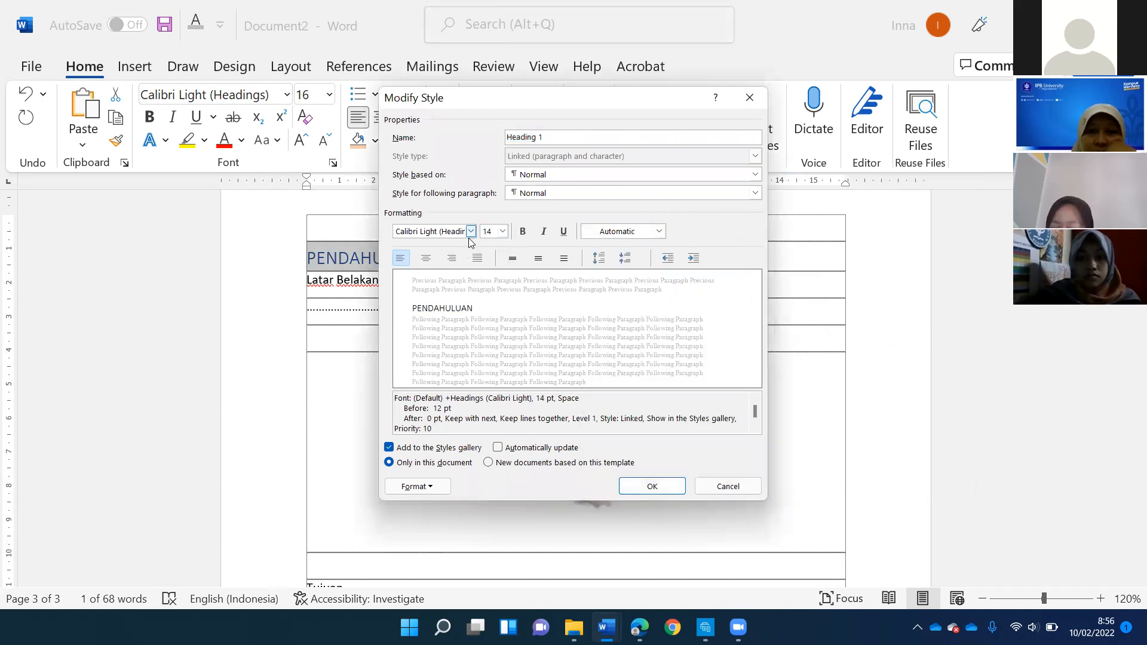
{"action": "left_click", "coordinate": [471, 232]}
{"action": "left_click", "coordinate": [399, 294]}
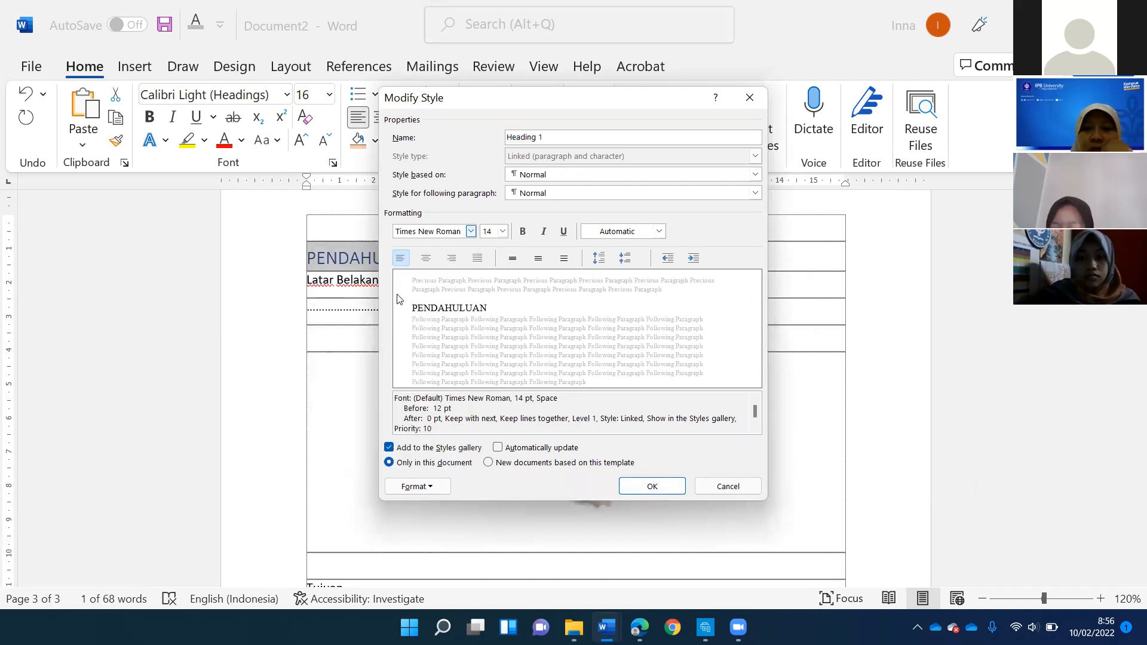
{"action": "left_click", "coordinate": [680, 490]}
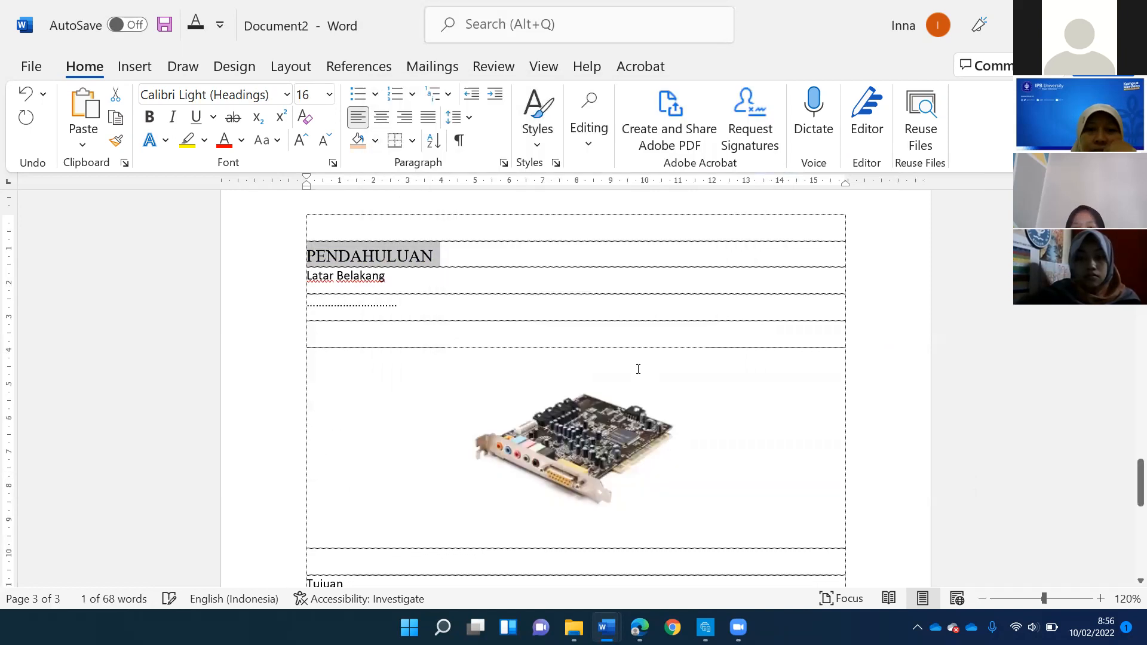
- Center the section heading PENDAHULUAN and check which style it uses in the style gallery
{"action": "left_click", "coordinate": [380, 116]}
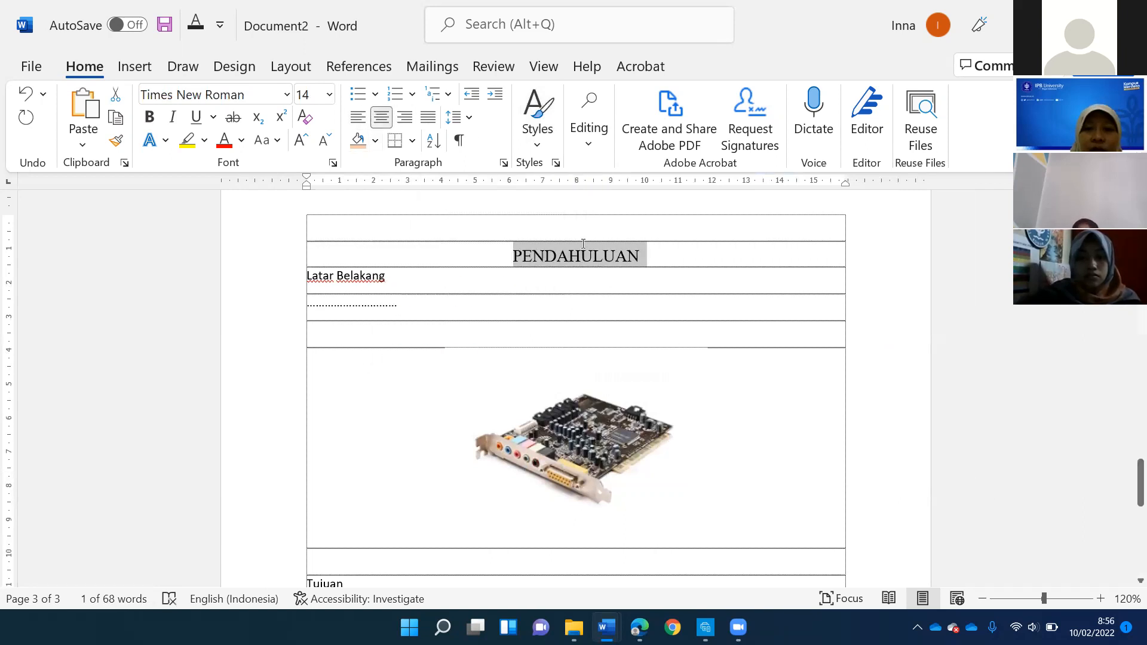
{"action": "left_click", "coordinate": [687, 367]}
{"action": "left_click", "coordinate": [593, 256]}
{"action": "left_click", "coordinate": [531, 144]}
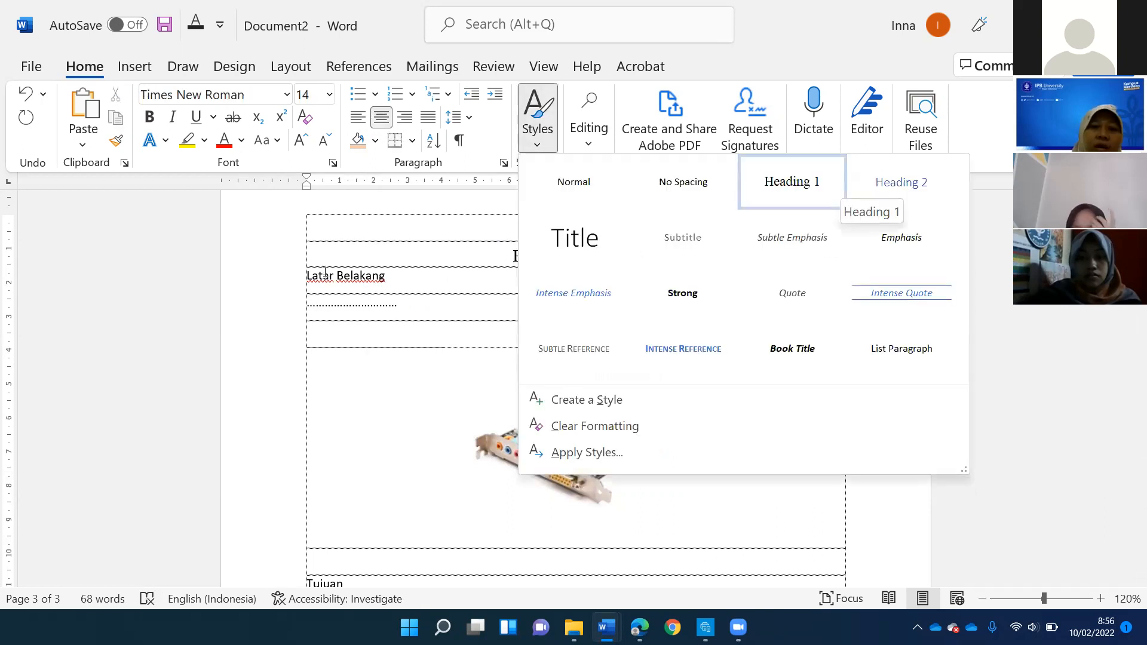
{"action": "key", "text": "Escape"}
- Apply the Heading 2 style to the subheading Latar Belakang
{"action": "left_click_drag", "start_coordinate": [308, 275], "coordinate": [392, 276]}
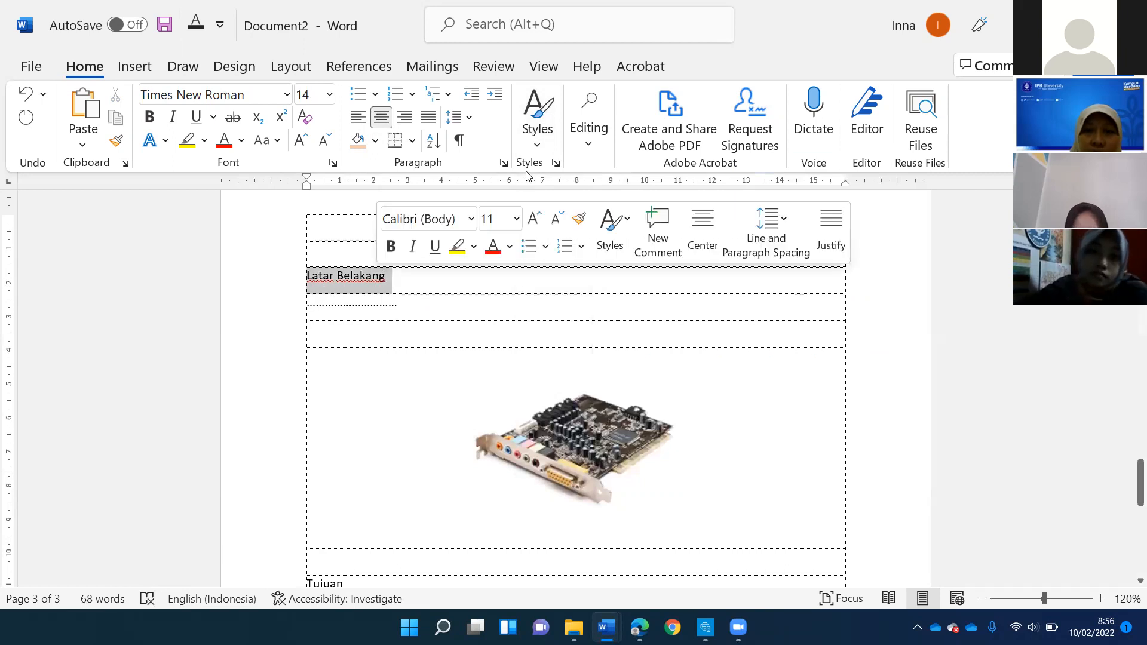
{"action": "left_click", "coordinate": [540, 142]}
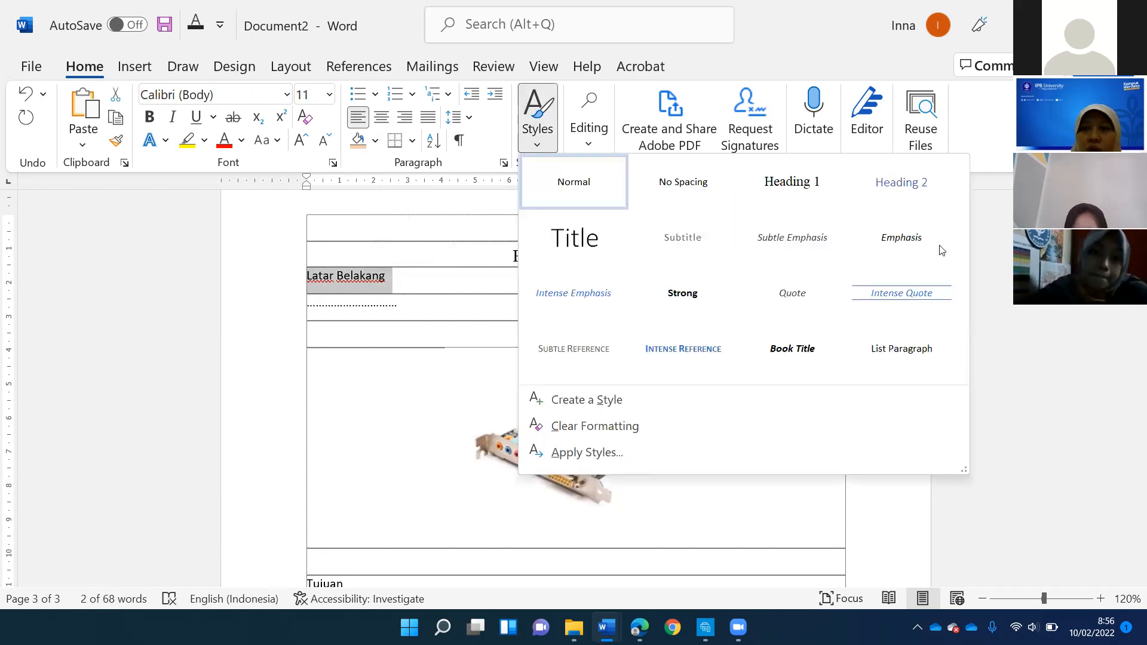
{"action": "left_click", "coordinate": [897, 186]}
- Modify the Heading 2 style to use Times New Roman at size 12
{"action": "left_click", "coordinate": [540, 142]}
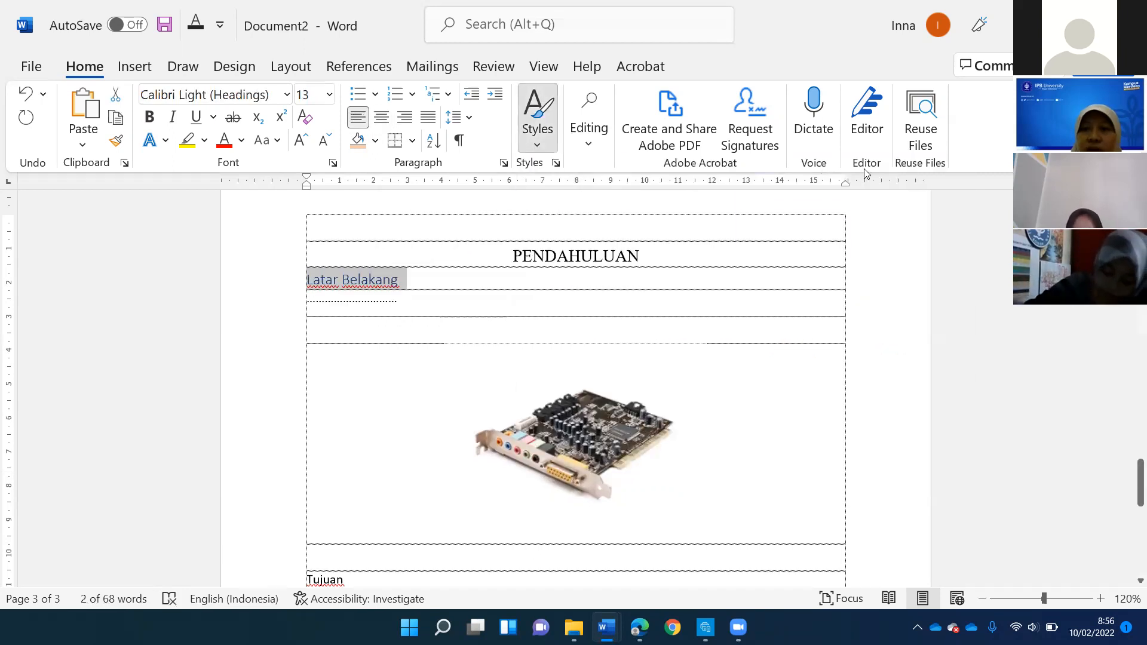
{"action": "right_click", "coordinate": [899, 203]}
{"action": "left_click", "coordinate": [640, 532]}
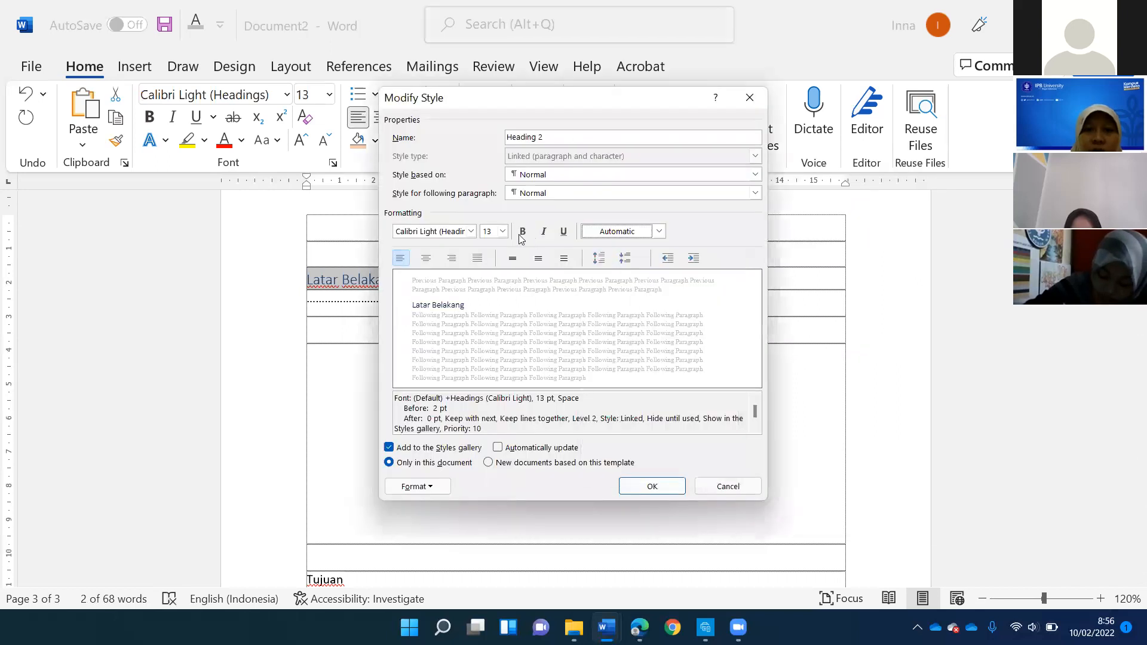
{"action": "left_click", "coordinate": [502, 231]}
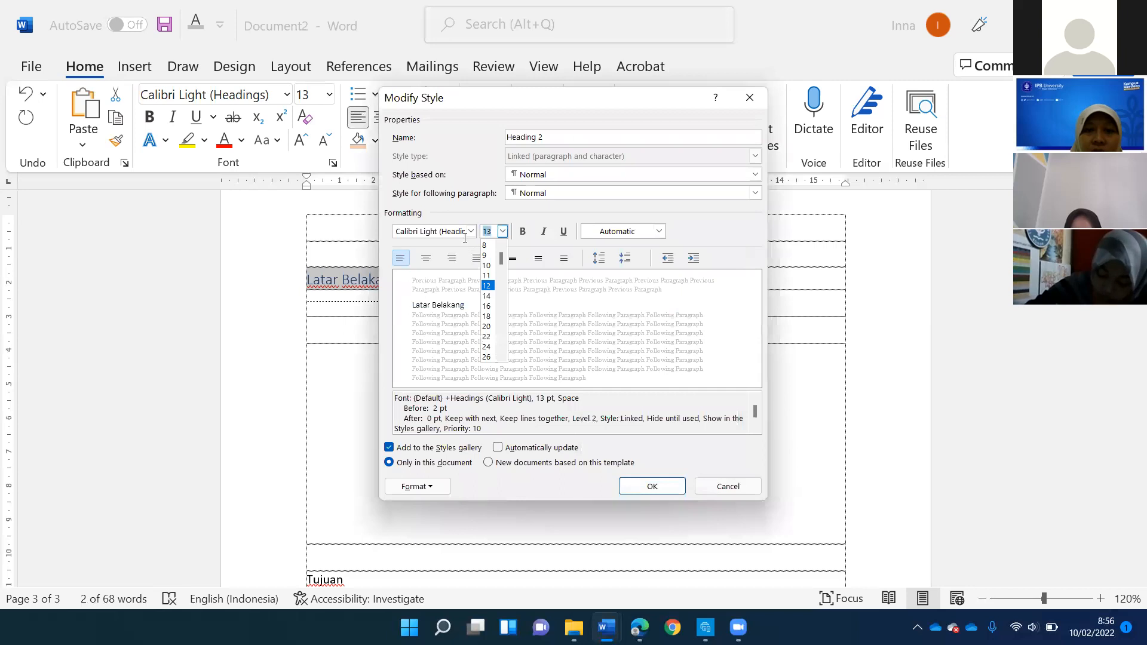
{"action": "left_click", "coordinate": [488, 286]}
{"action": "left_click", "coordinate": [471, 231]}
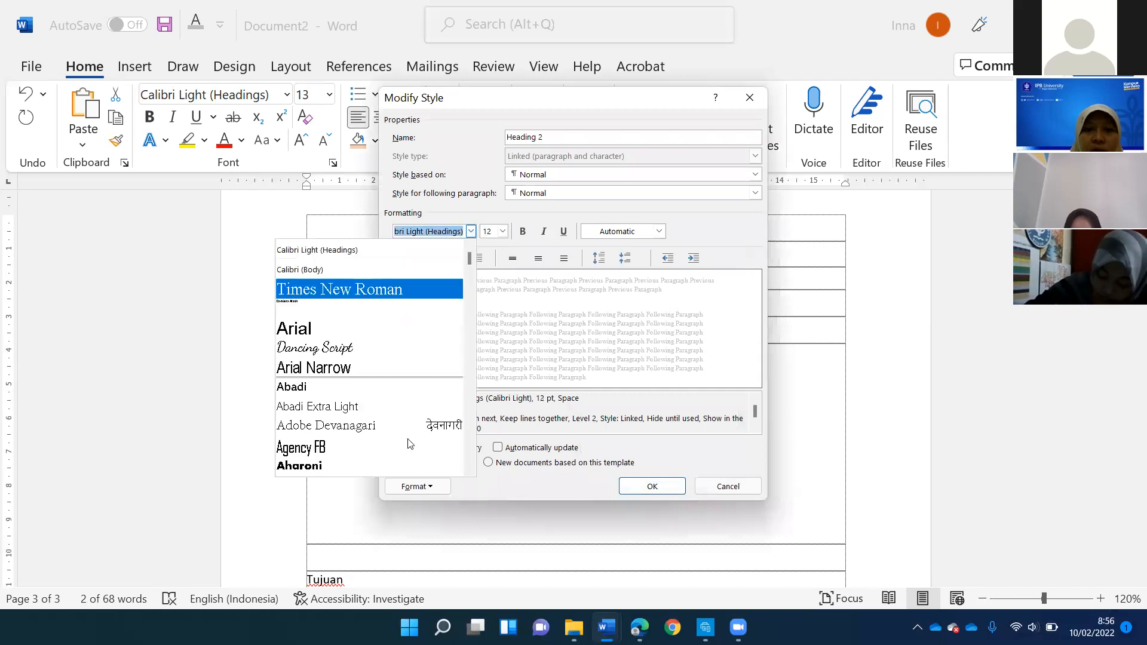
{"action": "left_click", "coordinate": [370, 289]}
{"action": "left_click", "coordinate": [430, 487]}
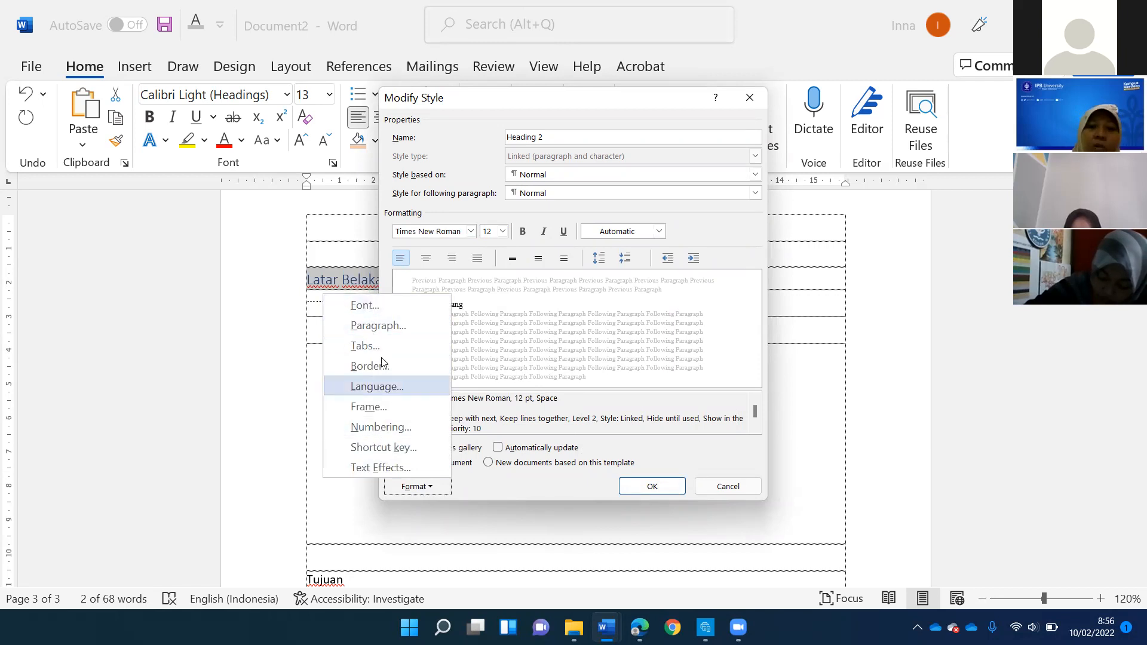
{"action": "left_click", "coordinate": [672, 488]}
{"action": "left_click", "coordinate": [671, 491]}
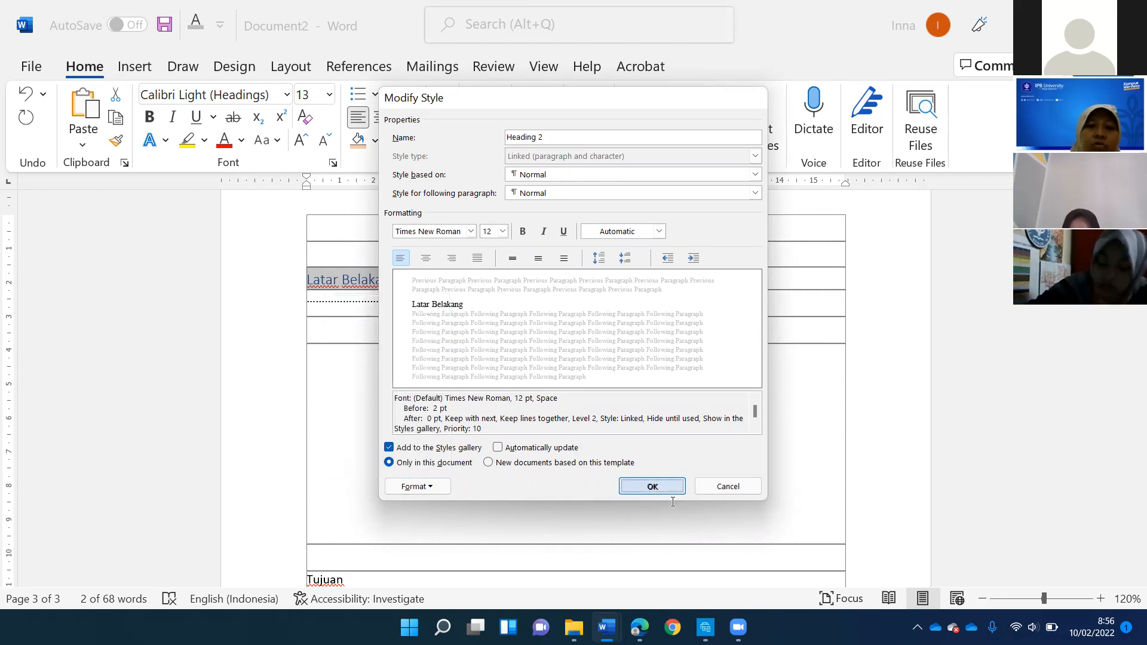
- Apply the Heading 2 style to the subheading Tujuan
{"action": "scroll", "coordinate": [371, 292], "scroll_direction": "down", "scroll_amount": 4}
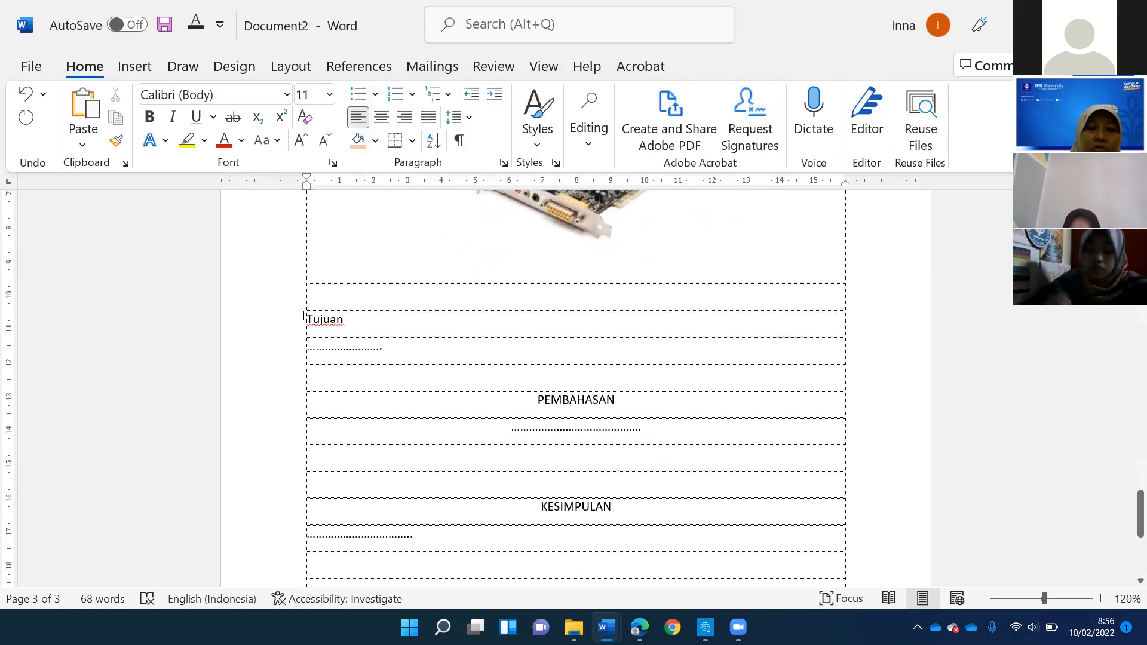
{"action": "double_click", "coordinate": [325, 320]}
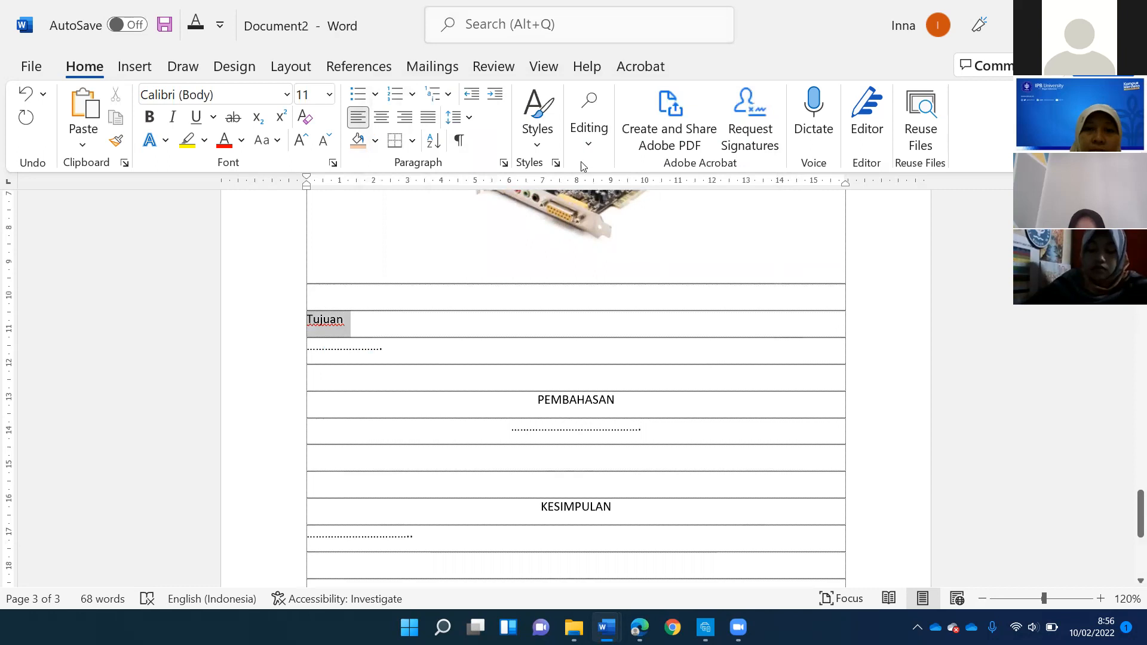
{"action": "left_click", "coordinate": [536, 144]}
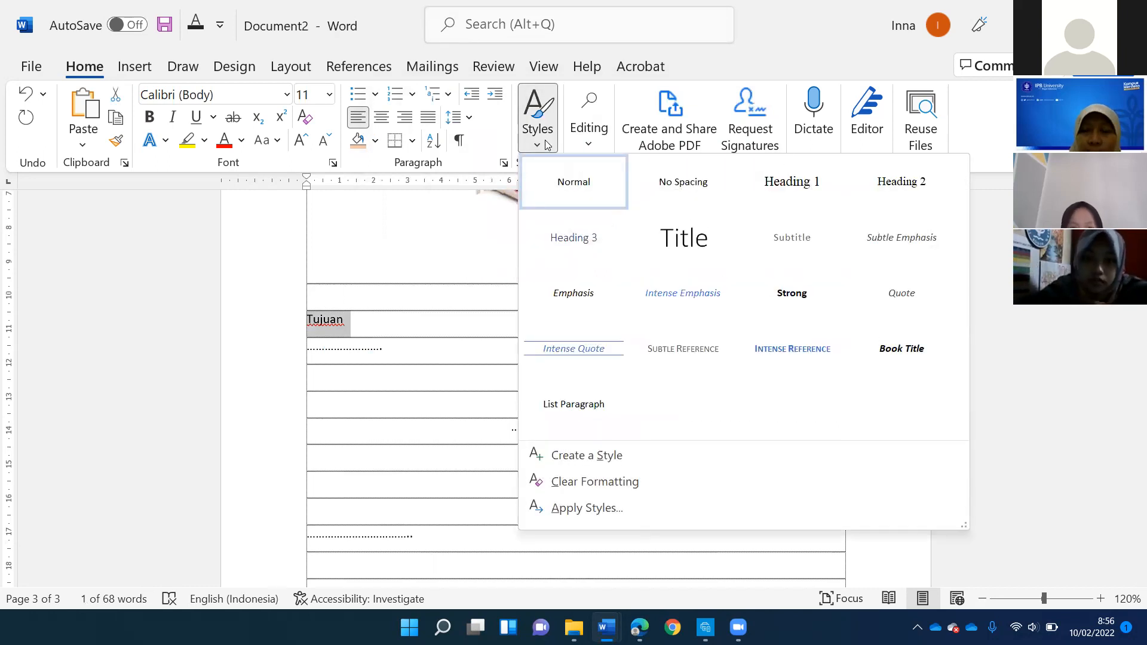
{"action": "left_click", "coordinate": [801, 185]}
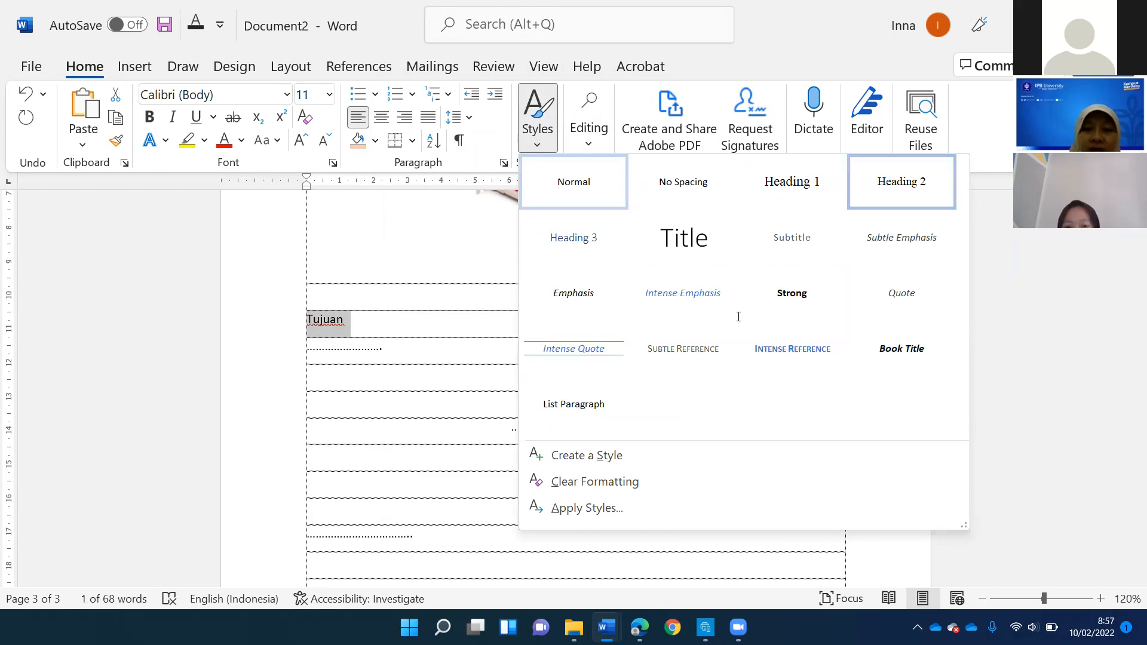
{"action": "left_click", "coordinate": [885, 187]}
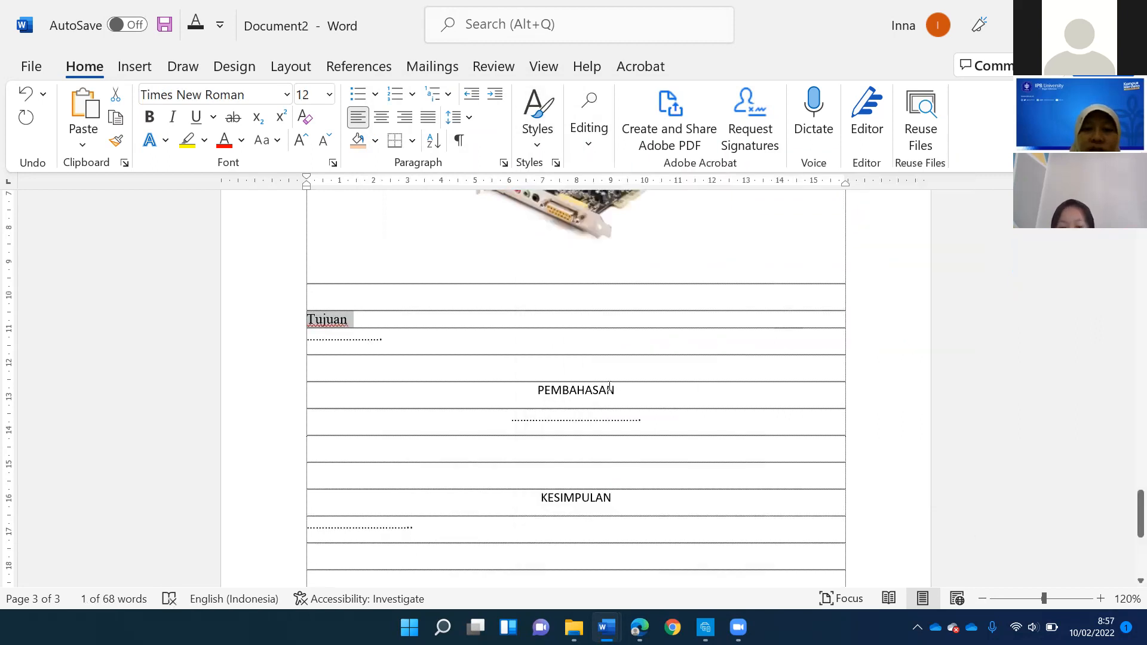
- Apply the Heading 1 style to the section heading PEMBAHASAN and center it
{"action": "left_click_drag", "start_coordinate": [538, 390], "coordinate": [622, 389]}
{"action": "left_click", "coordinate": [537, 145]}
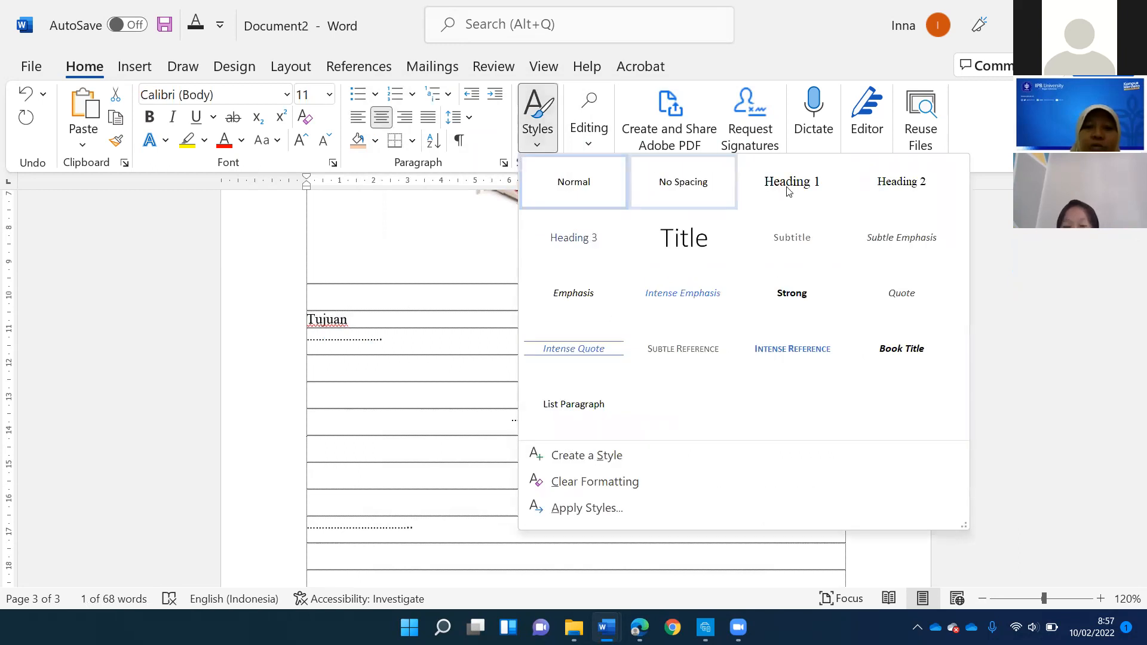
{"action": "left_click", "coordinate": [762, 192]}
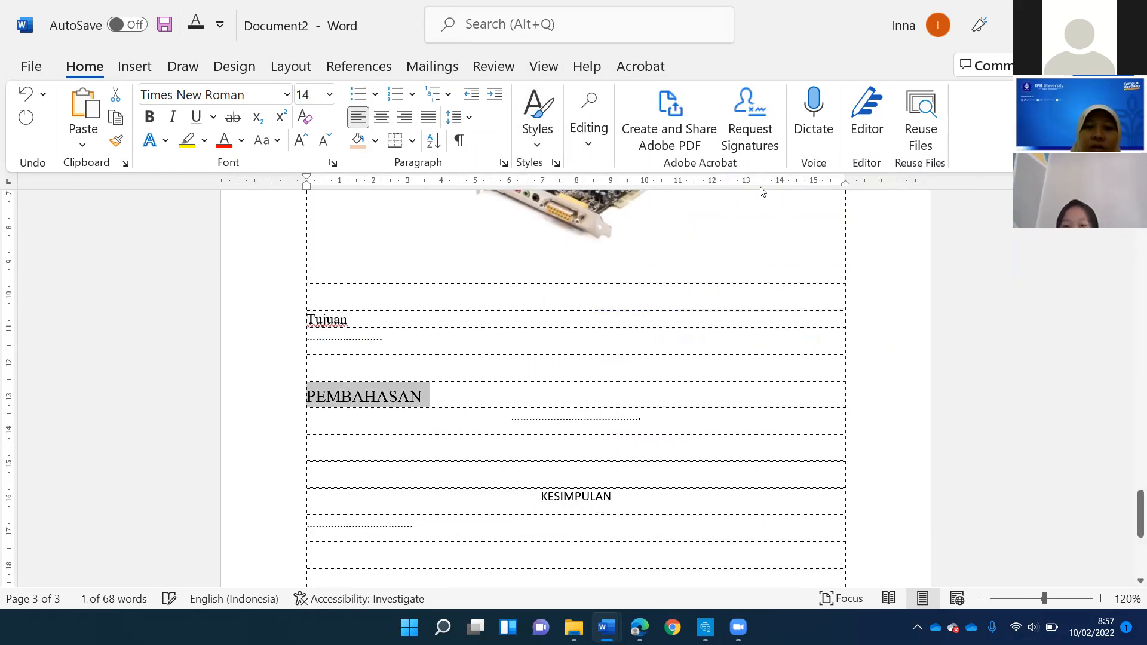
{"action": "left_click", "coordinate": [381, 117]}
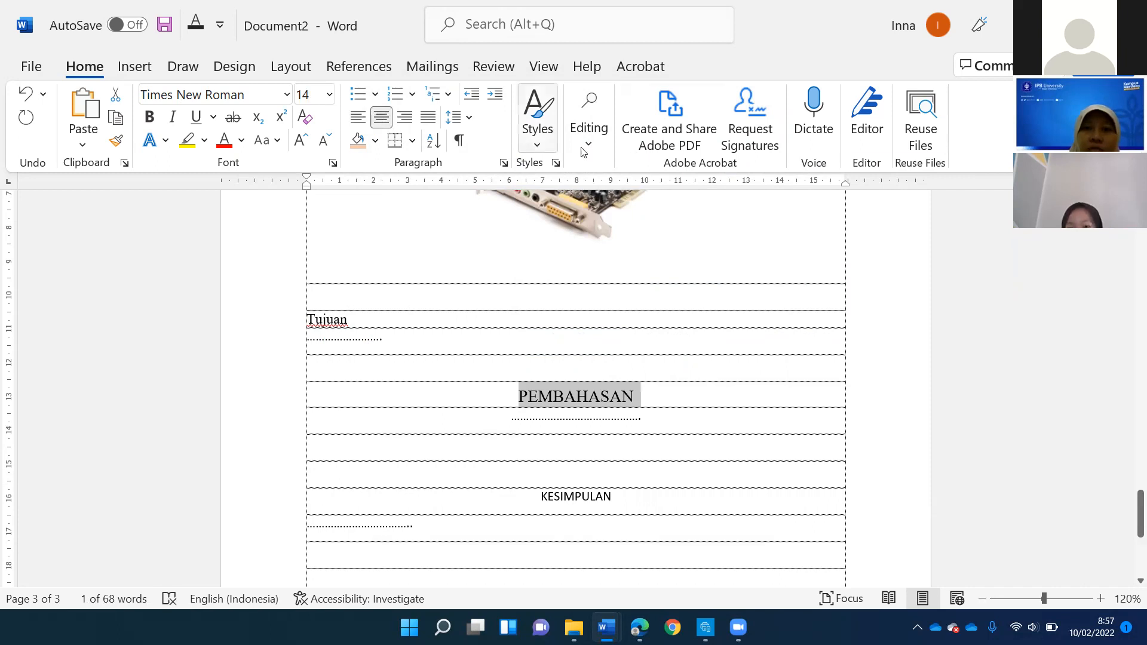
- Modify the Heading 1 style to use centered alignment
{"action": "right_click", "coordinate": [755, 190]}
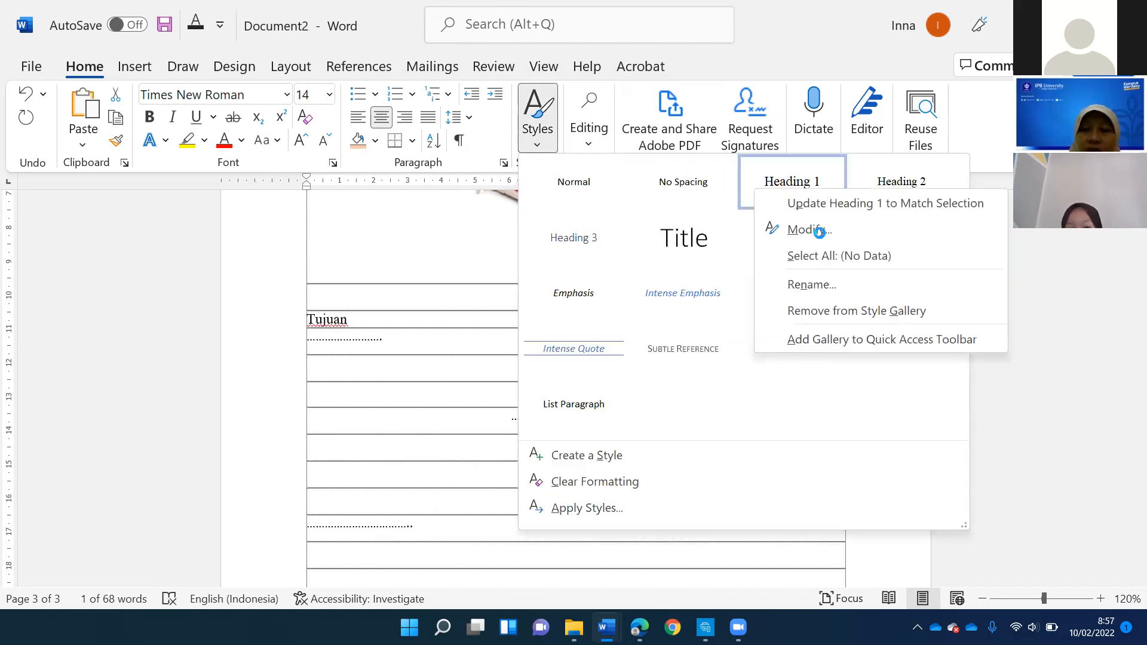
{"action": "key", "text": "Return"}
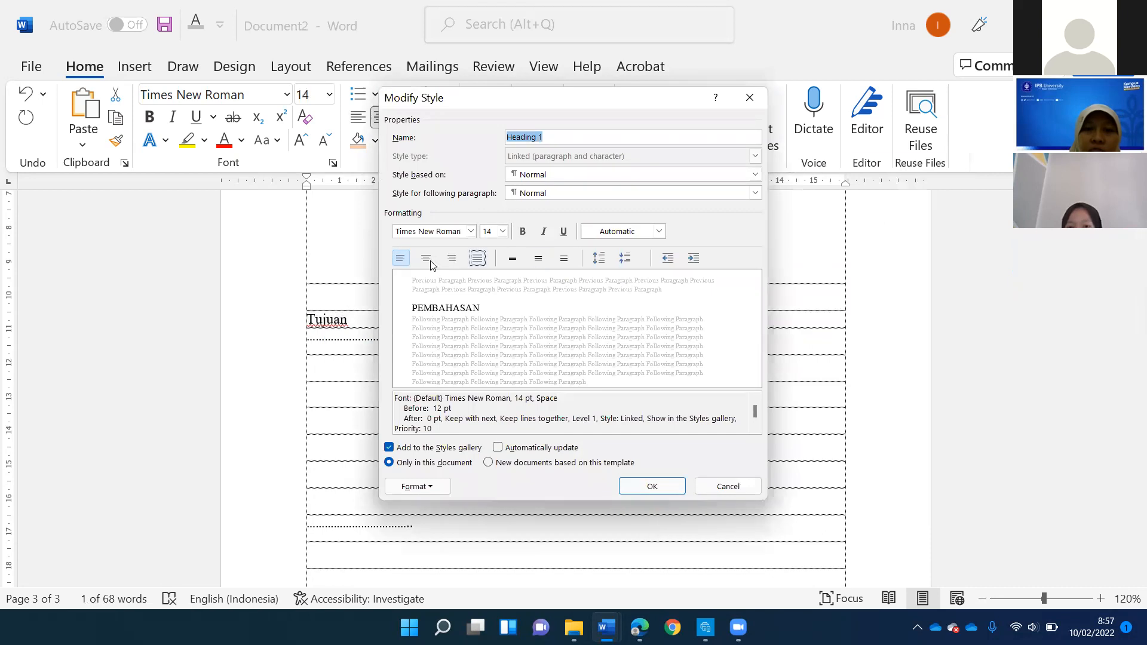
{"action": "left_click", "coordinate": [427, 260]}
{"action": "left_click", "coordinate": [652, 487]}
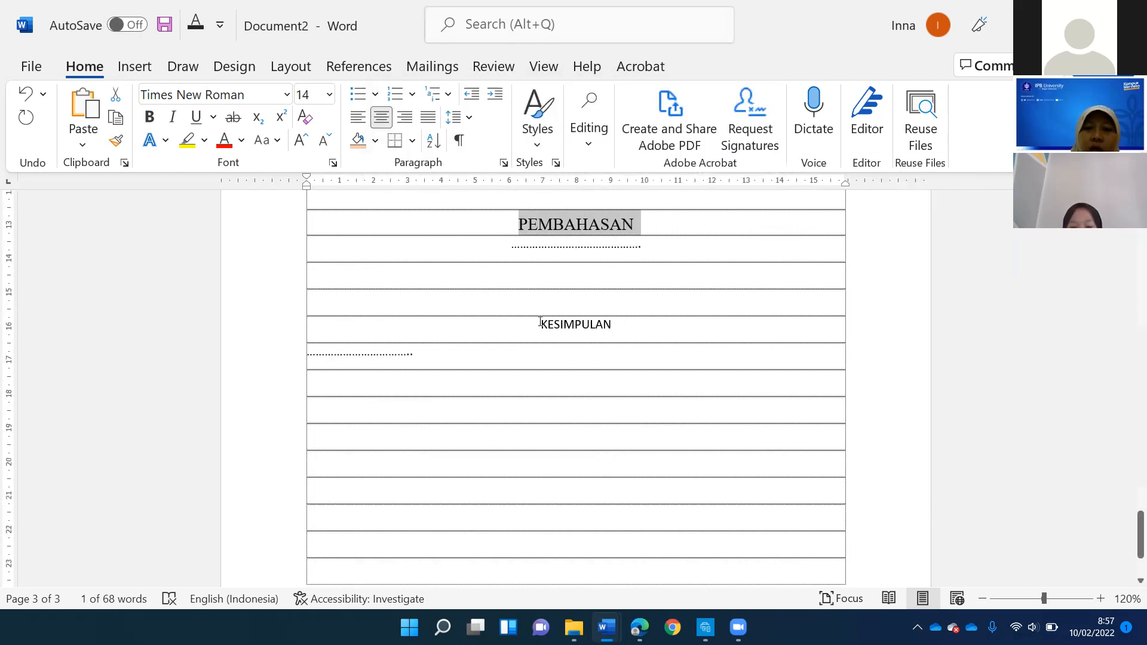
- Apply the Heading 1 style to the section heading KESIMPULAN
{"action": "left_click", "coordinate": [544, 142]}
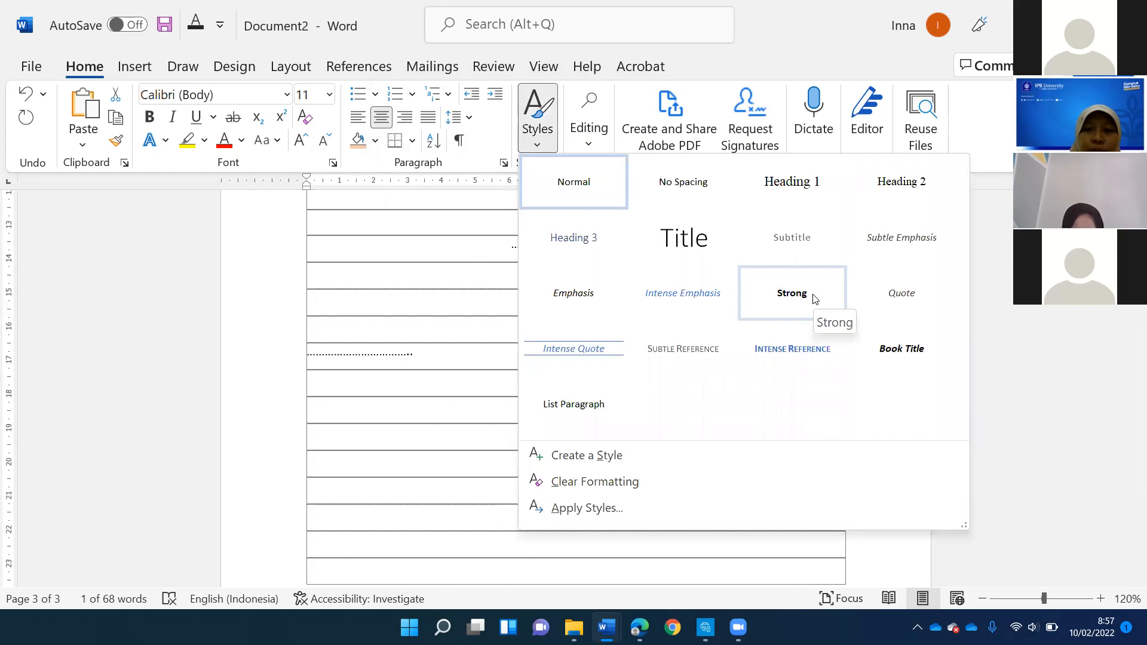
{"action": "left_click", "coordinate": [749, 205]}
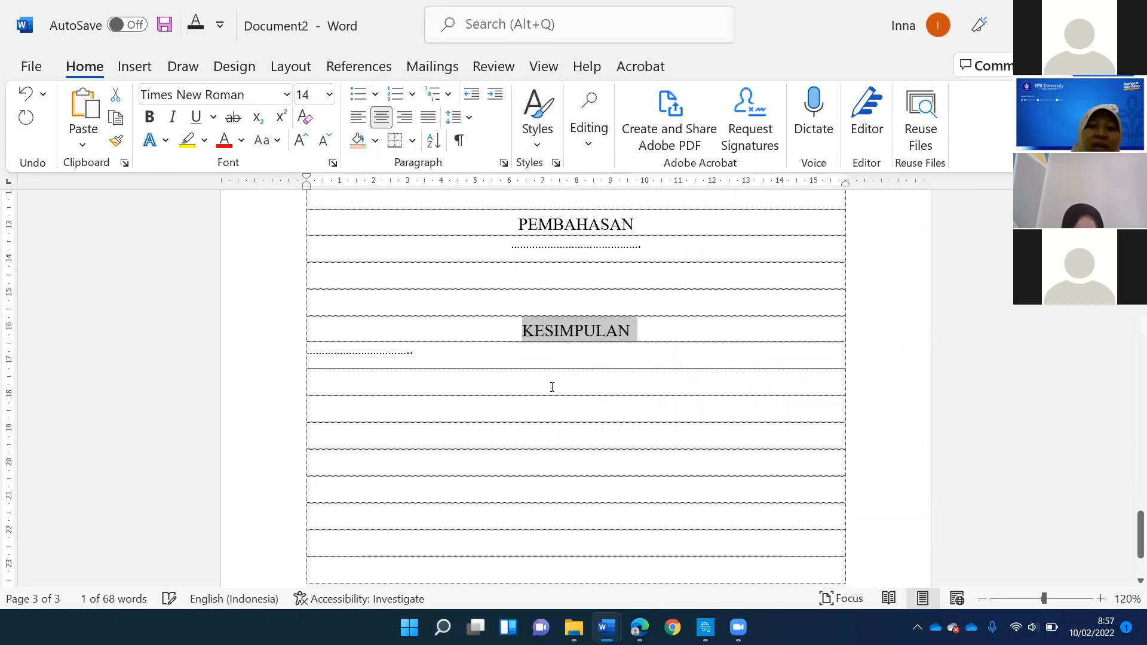
{"action": "left_click", "coordinate": [561, 359]}
- Check which style the heading PEMBAHASAN uses in the style gallery
{"action": "scroll", "coordinate": [586, 435], "scroll_direction": "up", "scroll_amount": 3}
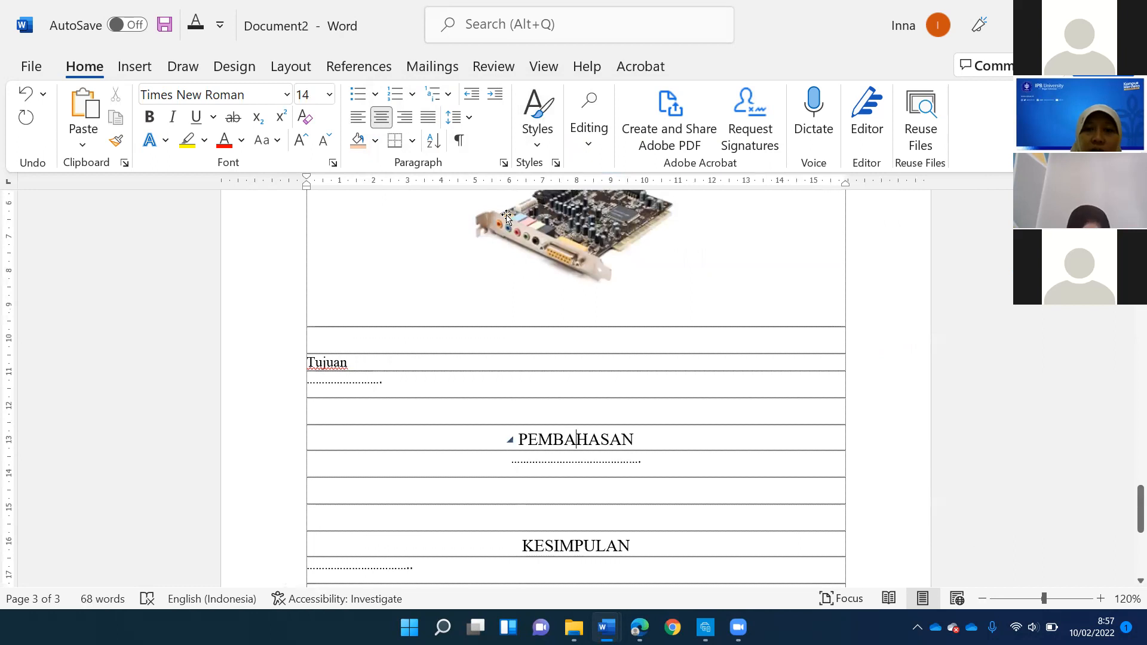
{"action": "left_click", "coordinate": [536, 143]}
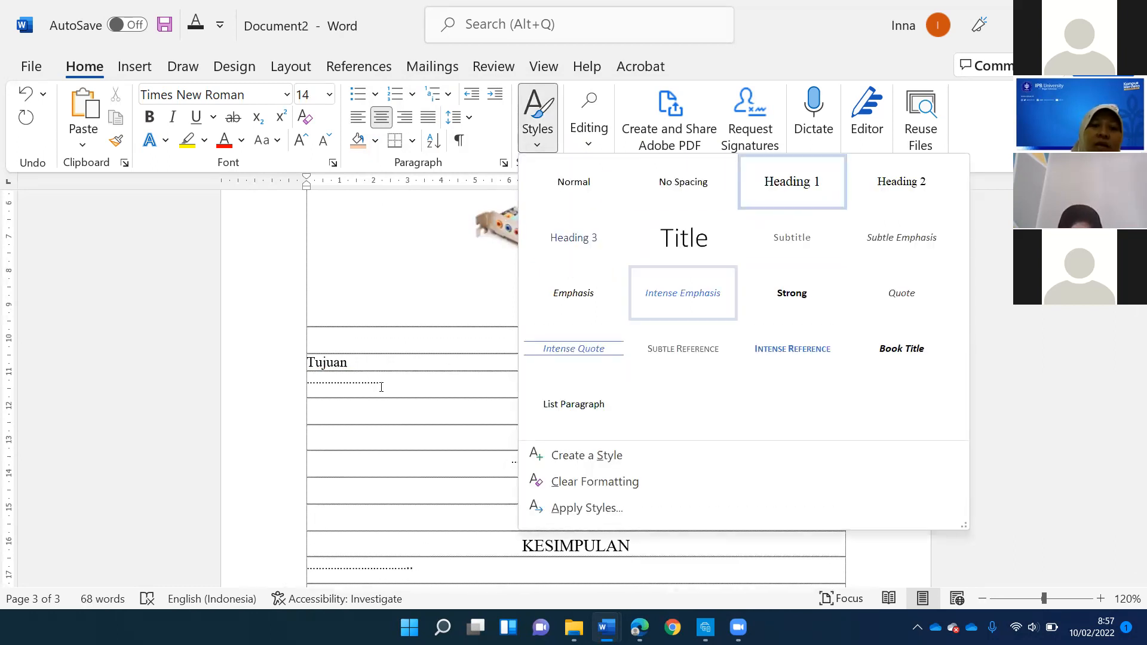
{"action": "left_click", "coordinate": [330, 518]}
- Add the centered title DAFTAR ISI on the empty line below the sample outline under Pembuatan Daftar Isi
{"action": "scroll", "coordinate": [330, 517], "scroll_direction": "up", "scroll_amount": 4}
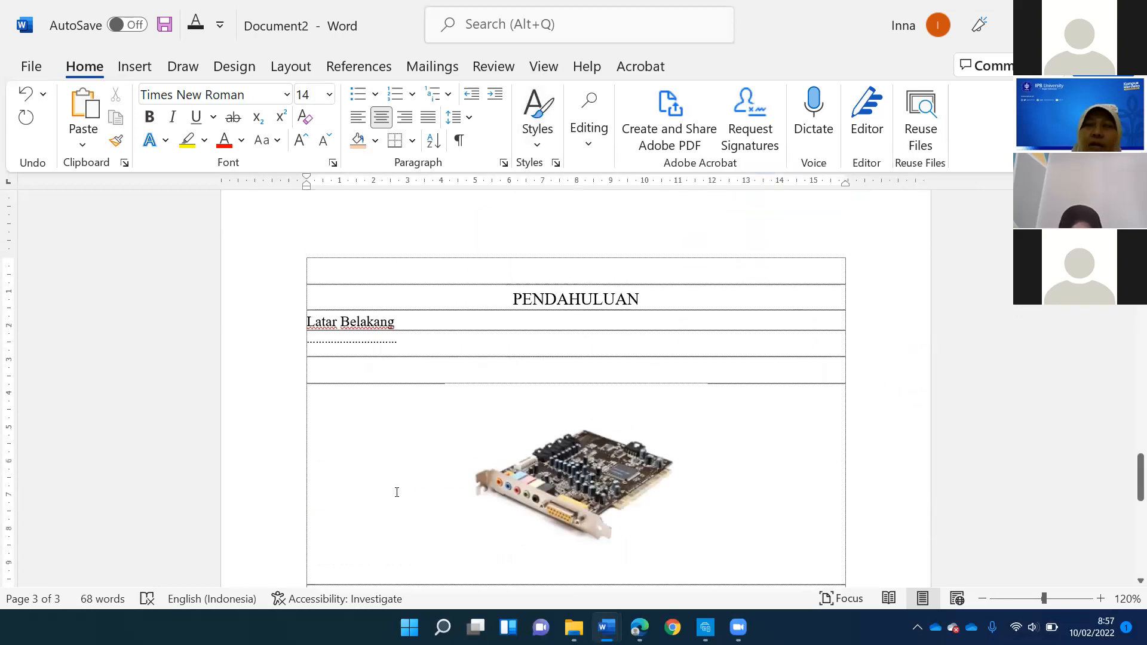
{"action": "scroll", "coordinate": [397, 492], "scroll_direction": "up", "scroll_amount": 12}
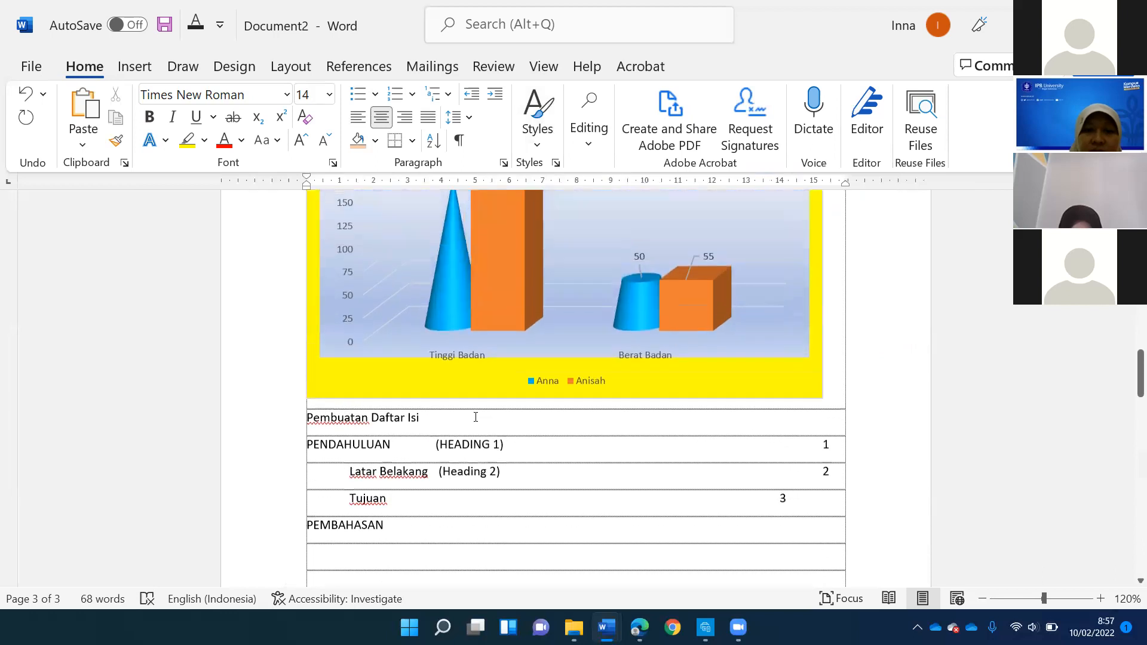
{"action": "scroll", "coordinate": [476, 417], "scroll_direction": "down", "scroll_amount": 3}
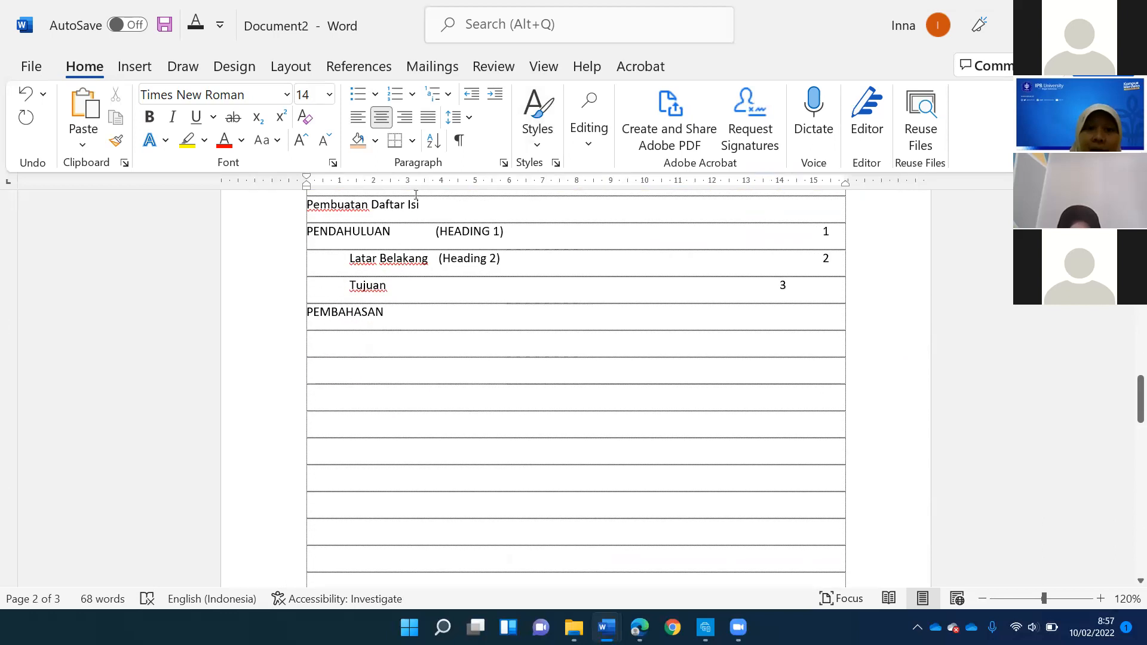
{"action": "left_click", "coordinate": [353, 223]}
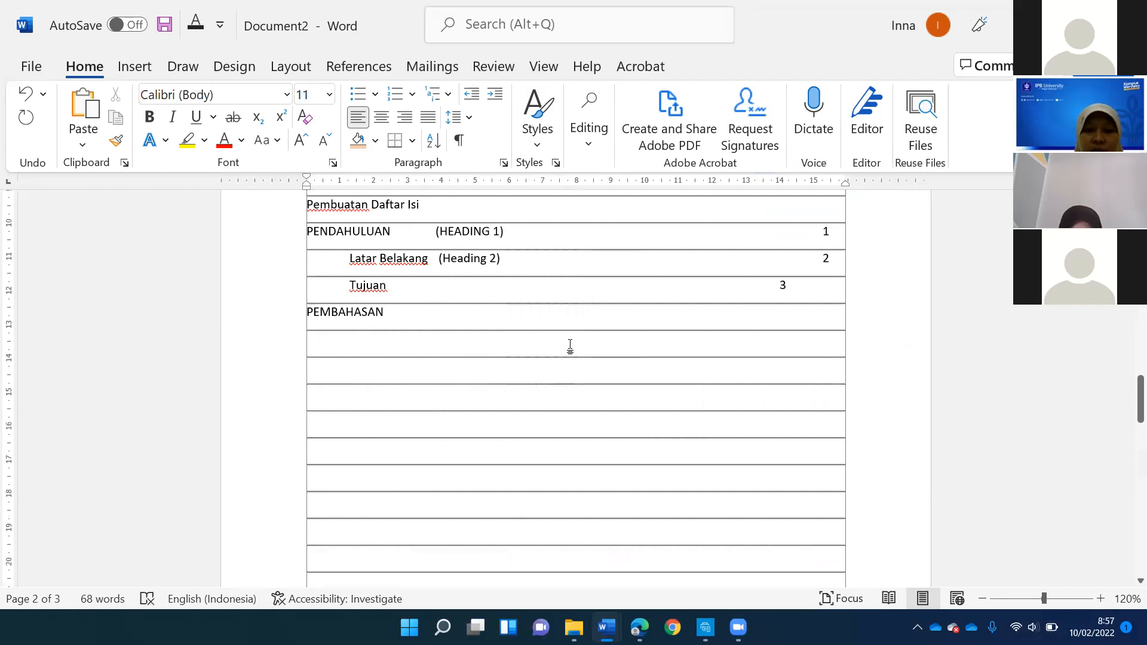
{"action": "type", "text": "DAFTAR ISI"}
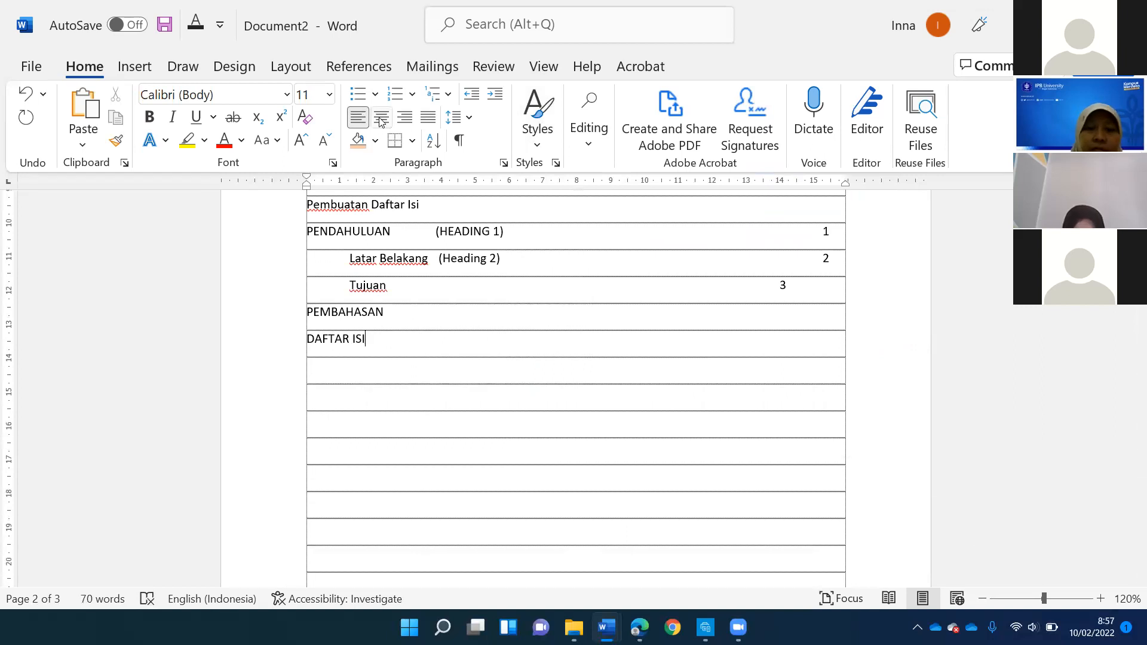
{"action": "left_click", "coordinate": [381, 117]}
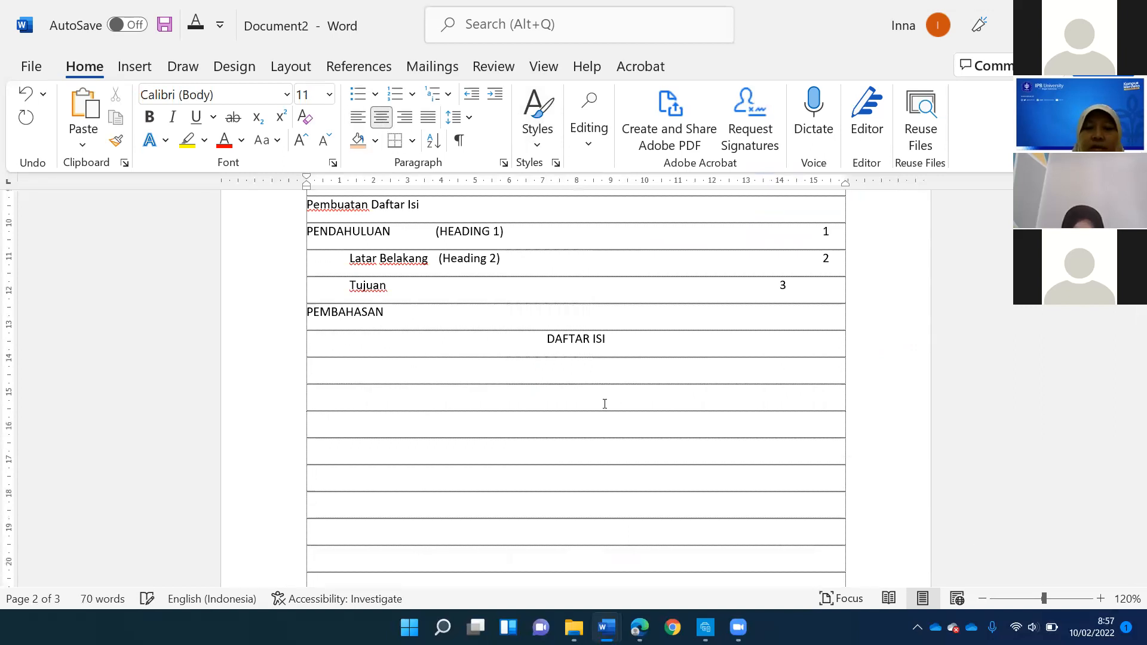
- Insert blank lines between the sound card picture and the subheading Tujuan to push Tujuan onto the next page
{"action": "scroll", "coordinate": [562, 426], "scroll_direction": "down", "scroll_amount": 8}
{"action": "scroll", "coordinate": [561, 426], "scroll_direction": "up", "scroll_amount": 5}
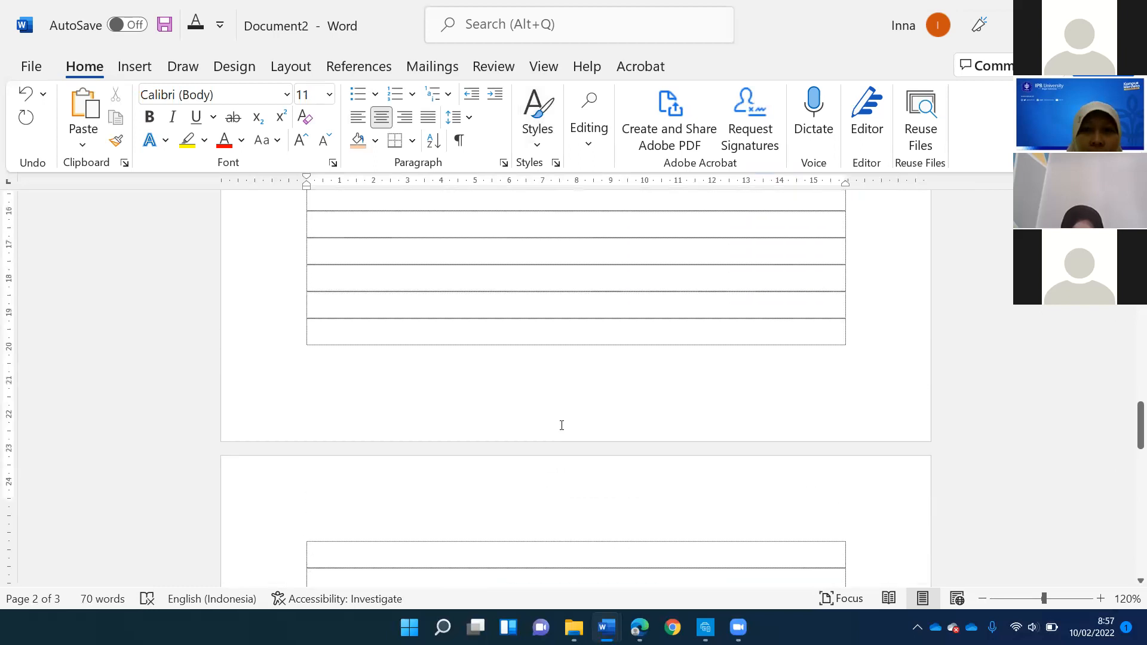
{"action": "scroll", "coordinate": [561, 426], "scroll_direction": "down", "scroll_amount": 6}
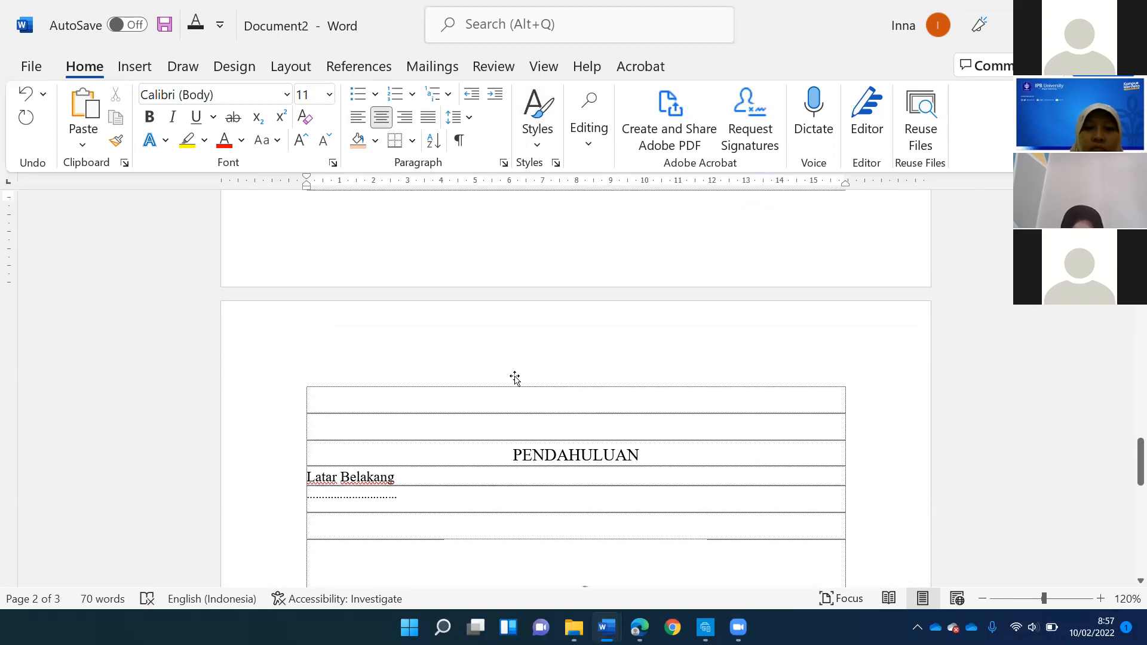
{"action": "scroll", "coordinate": [345, 285], "scroll_direction": "down", "scroll_amount": 5}
{"action": "scroll", "coordinate": [329, 281], "scroll_direction": "down", "scroll_amount": 3}
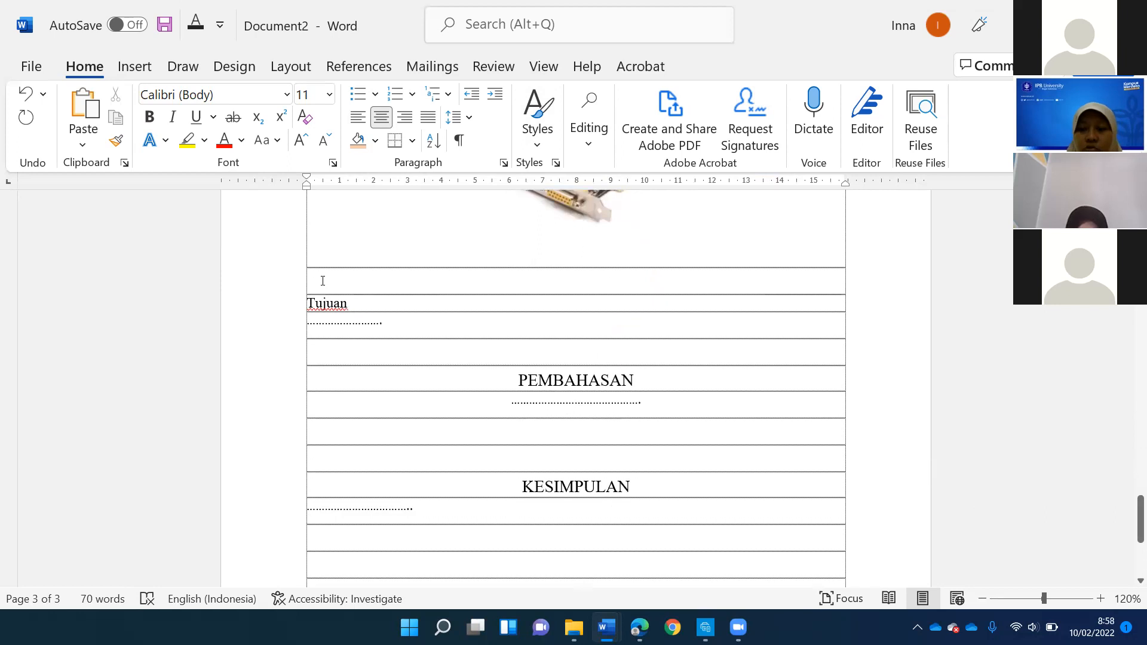
{"action": "left_click", "coordinate": [320, 281]}
{"action": "key", "text": "Return"}
{"action": "key", "text": "Return"}
{"action": "key", "text": "Return"}
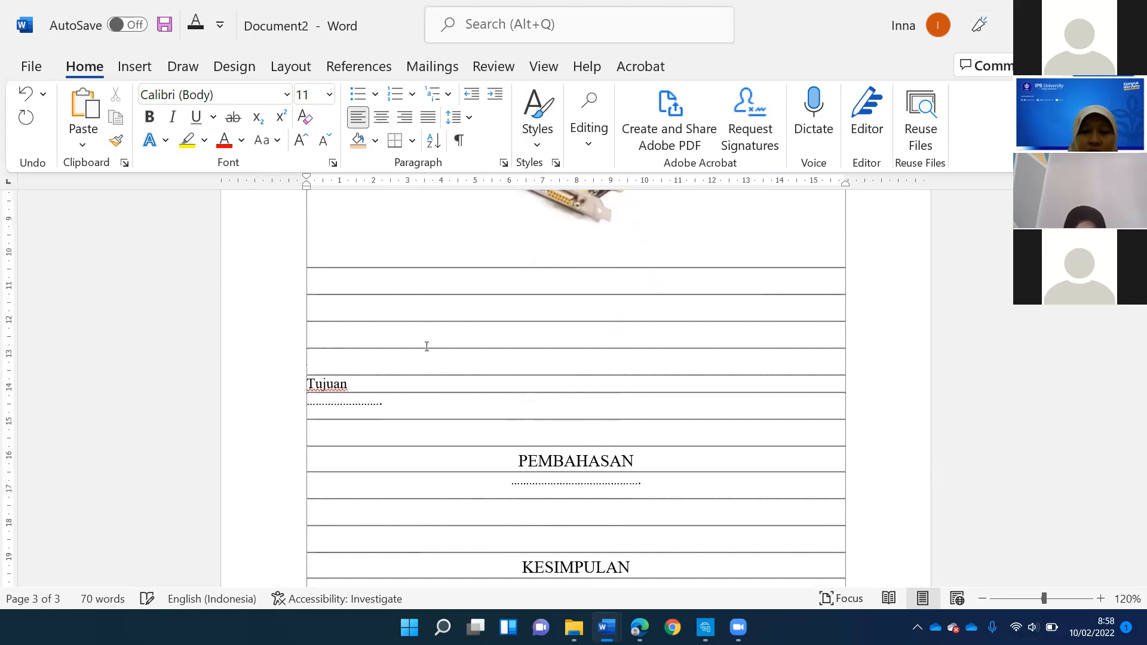
{"action": "key", "text": "Return"}
{"action": "key", "text": "Return"}
{"action": "key", "text": "Return"}
{"action": "key", "text": "Return"}
{"action": "key", "text": "Return"}
{"action": "key", "text": "Return"}
{"action": "key", "text": "Return"}
{"action": "key", "text": "Return"}
{"action": "key", "text": "Return"}
{"action": "key", "text": "Return"}
{"action": "key", "text": "Return"}
{"action": "key", "text": "Return"}
{"action": "key", "text": "Return"}
{"action": "key", "text": "Return"}
{"action": "key", "text": "Return"}
{"action": "key", "text": "Return"}
{"action": "key", "text": "Return"}
{"action": "key", "text": "Return"}
{"action": "key", "text": "Return"}
{"action": "key", "text": "Return"}
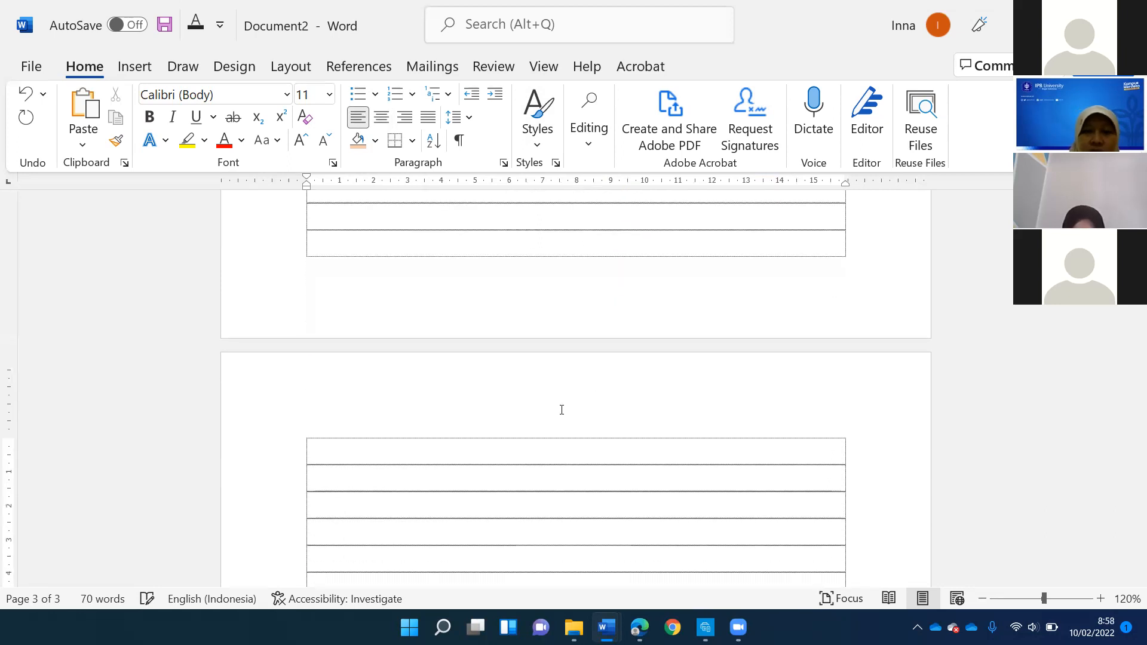
- Insert blank lines between the Tujuan section and the heading PEMBAHASAN to push PEMBAHASAN further down toward a new page
{"action": "scroll", "coordinate": [561, 397], "scroll_direction": "down", "scroll_amount": 10}
{"action": "scroll", "coordinate": [527, 278], "scroll_direction": "up", "scroll_amount": 4}
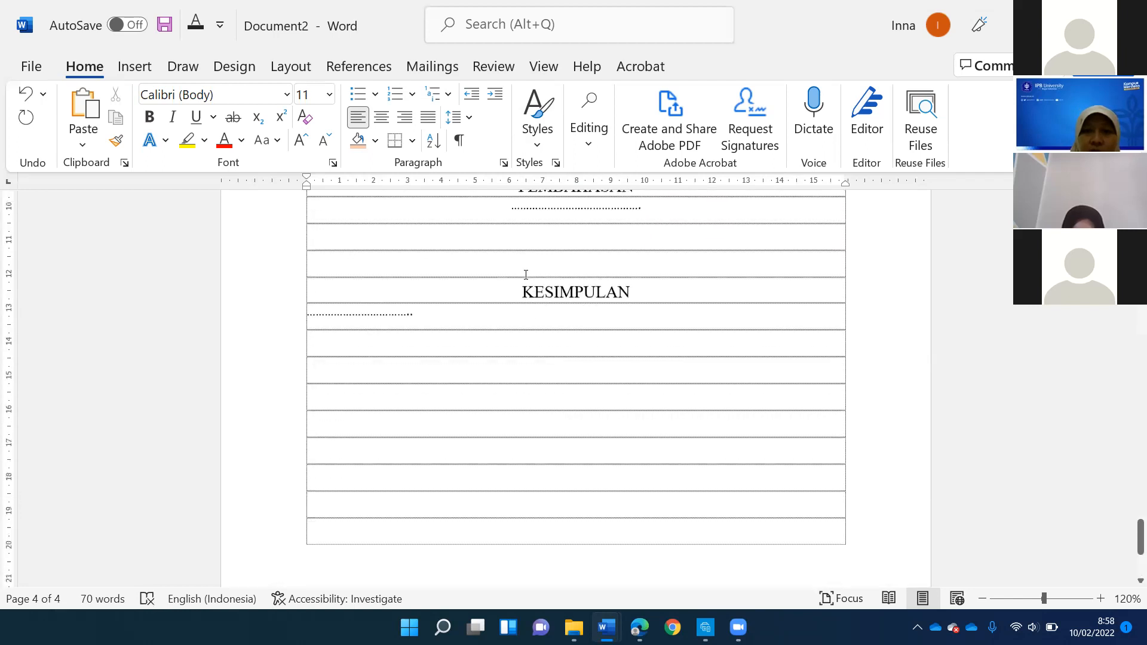
{"action": "key", "text": "Return"}
{"action": "key", "text": "Return"}
{"action": "key", "text": "Return"}
{"action": "key", "text": "Return"}
{"action": "key", "text": "Return"}
{"action": "key", "text": "Return"}
{"action": "key", "text": "Return"}
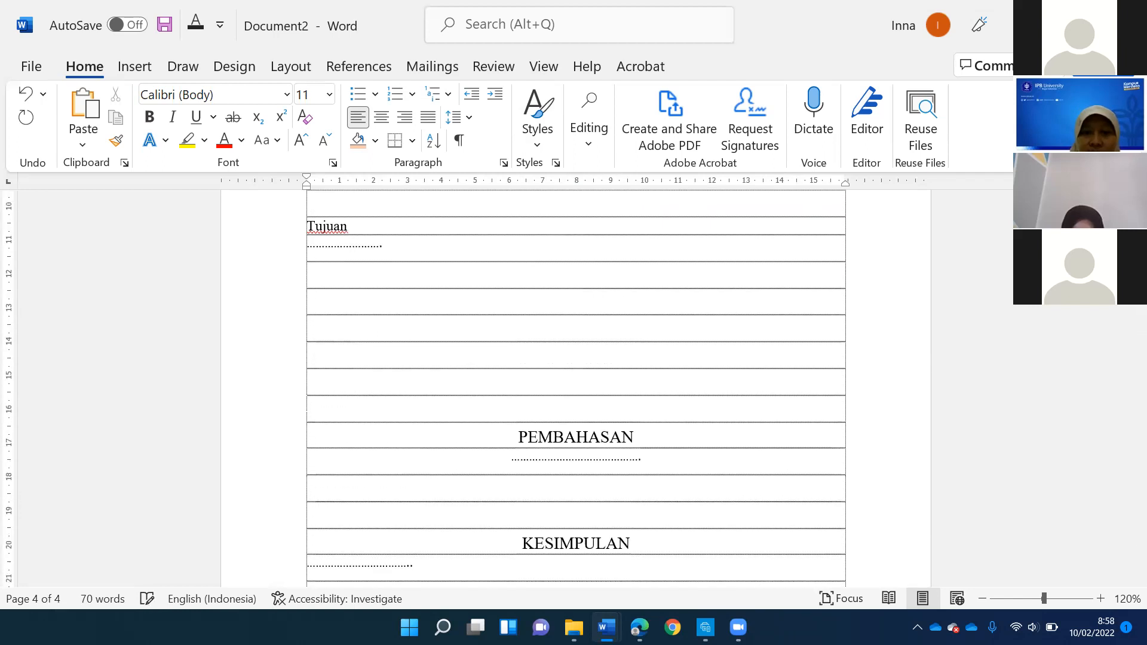
{"action": "key", "text": "Return"}
{"action": "key", "text": "Return"}
{"action": "key", "text": "Return"}
{"action": "key", "text": "Return"}
{"action": "key", "text": "Return"}
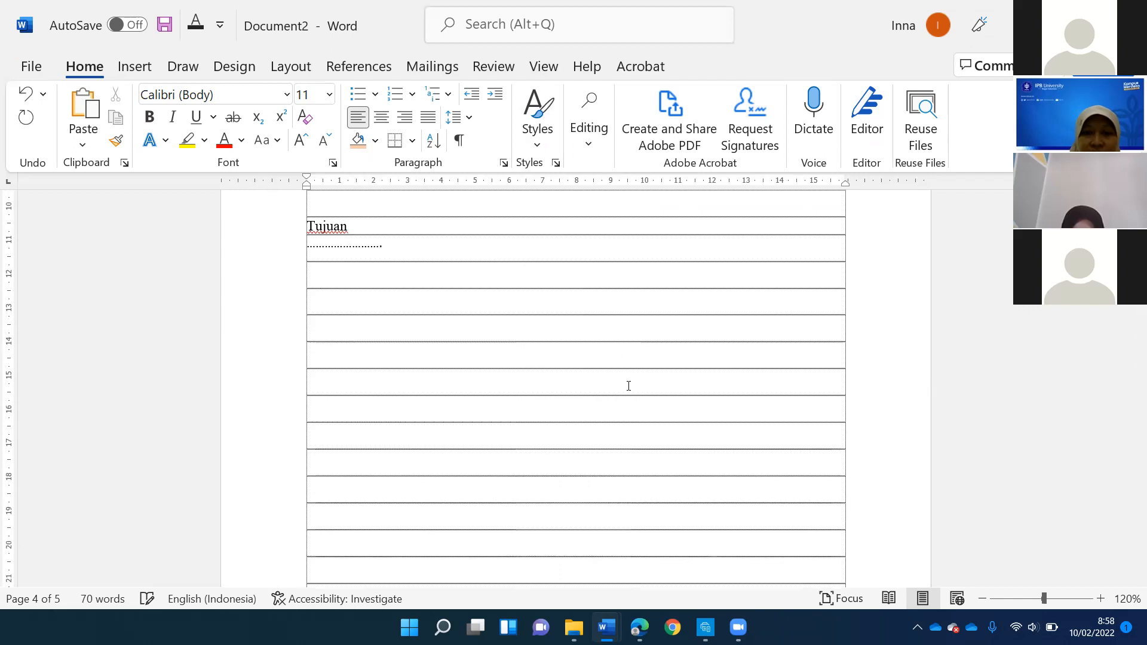
- Insert more blank lines below the Tujuan section so that PEMBAHASAN starts on the next page
{"action": "key", "text": "Return"}
{"action": "key", "text": "Return"}
{"action": "key", "text": "Return"}
{"action": "key", "text": "Return"}
{"action": "key", "text": "Return"}
{"action": "key", "text": "Return"}
{"action": "key", "text": "Return"}
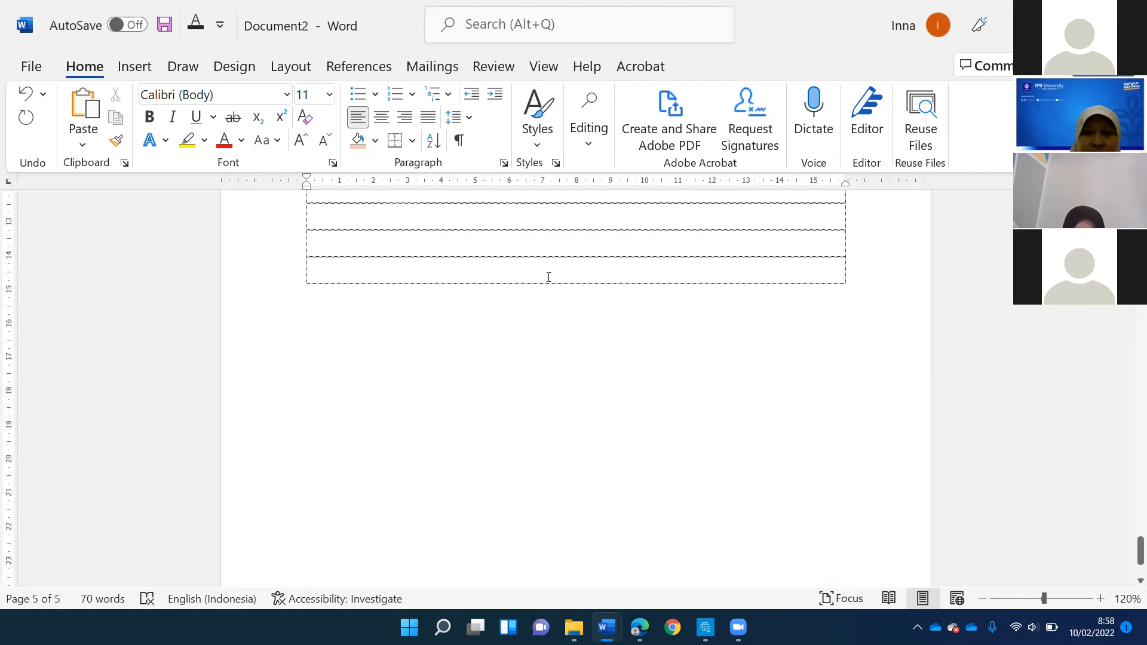
- Insert blank lines between the PEMBAHASAN section and the heading KESIMPULAN to push KESIMPULAN onto a later page
{"action": "scroll", "coordinate": [546, 251], "scroll_direction": "up", "scroll_amount": 3}
{"action": "left_click", "coordinate": [546, 252]}
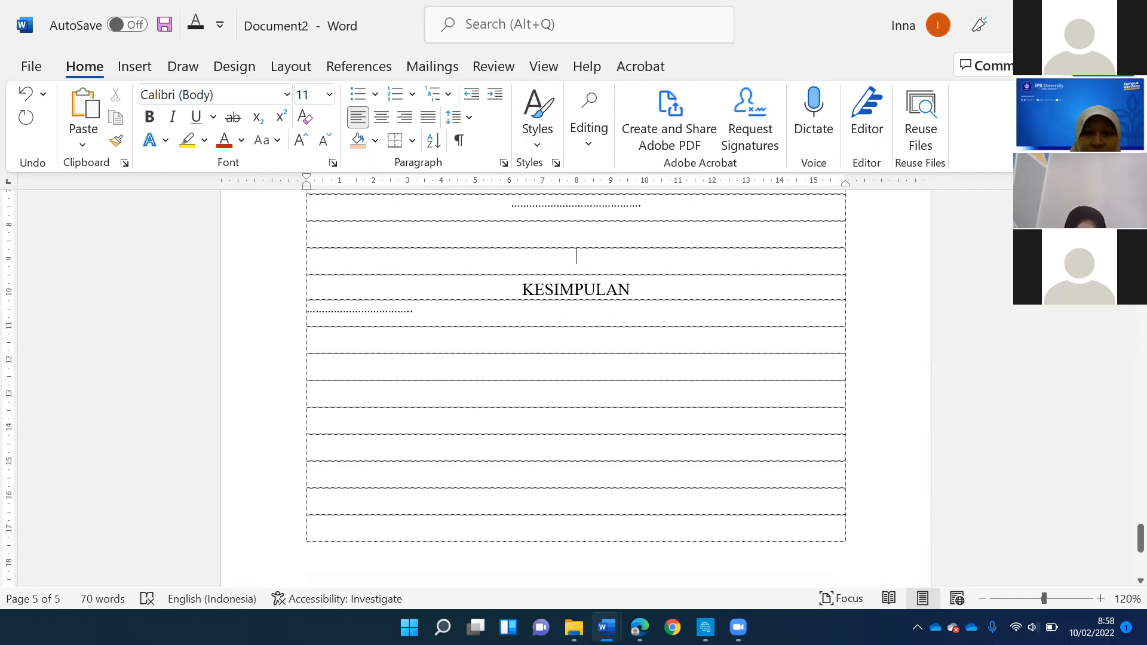
{"action": "key", "text": "Return"}
{"action": "key", "text": "Return"}
{"action": "key", "text": "Return"}
{"action": "key", "text": "Return"}
{"action": "key", "text": "Return"}
{"action": "key", "text": "Return"}
{"action": "key", "text": "Return"}
{"action": "key", "text": "Return"}
{"action": "key", "text": "Return"}
{"action": "key", "text": "Return"}
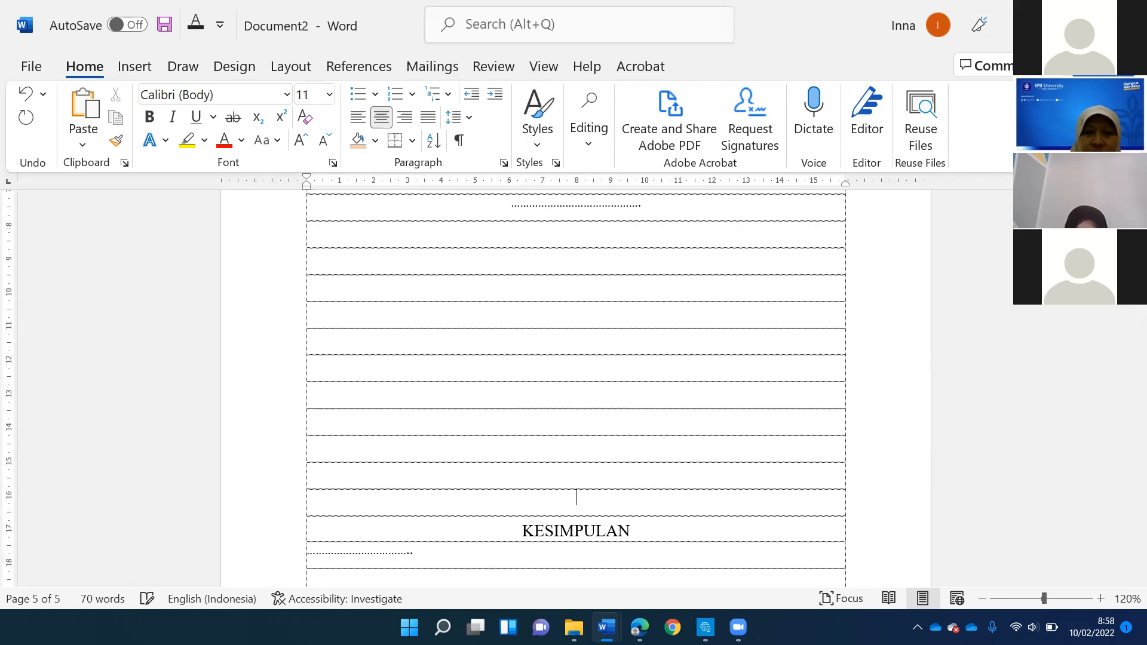
{"action": "key", "text": "Return"}
{"action": "key", "text": "Return"}
{"action": "key", "text": "Return"}
{"action": "key", "text": "Return"}
{"action": "key", "text": "Return"}
{"action": "key", "text": "Return"}
{"action": "key", "text": "Return"}
{"action": "key", "text": "Return"}
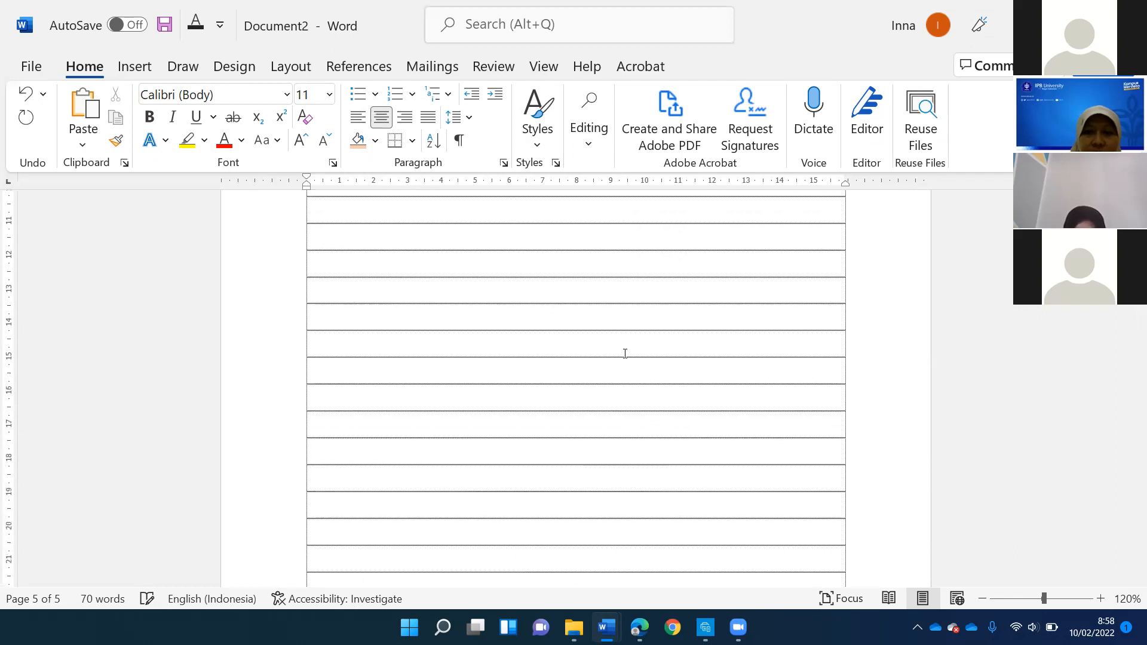
{"action": "key", "text": "Return"}
{"action": "key", "text": "Return"}
{"action": "key", "text": "Return"}
{"action": "key", "text": "Return"}
{"action": "key", "text": "Return"}
{"action": "key", "text": "Return"}
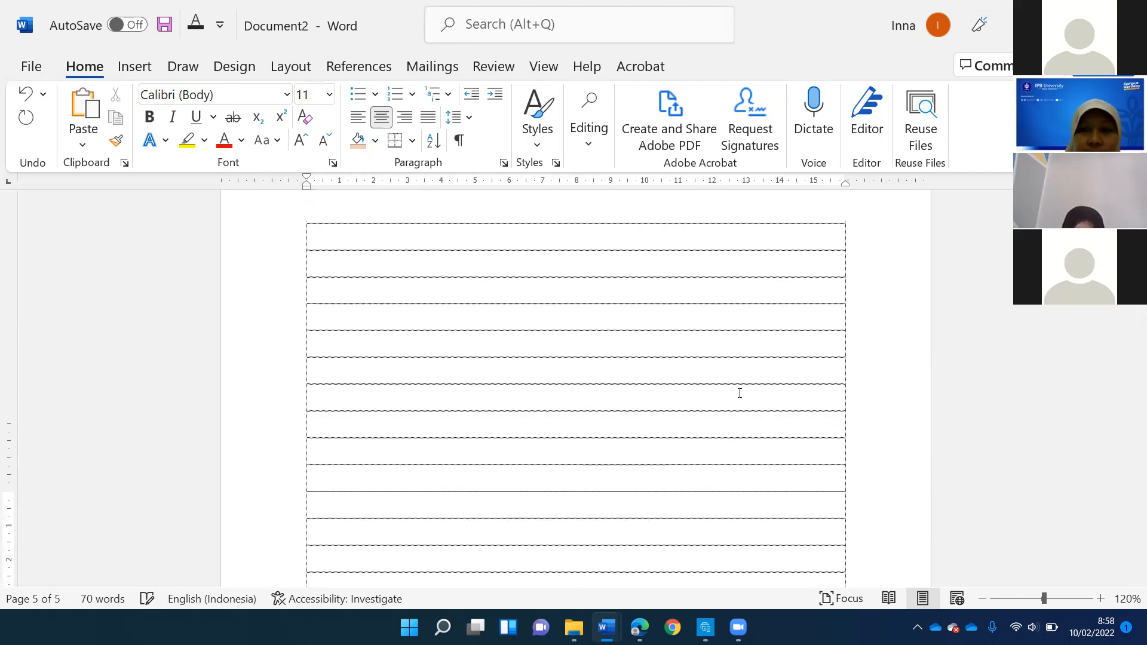
{"action": "key", "text": "Return"}
{"action": "key", "text": "Return"}
{"action": "key", "text": "Return"}
{"action": "key", "text": "Return"}
{"action": "key", "text": "Return"}
{"action": "key", "text": "Return"}
{"action": "key", "text": "Return"}
{"action": "key", "text": "Return"}
{"action": "key", "text": "Return"}
{"action": "key", "text": "Return"}
{"action": "key", "text": "Return"}
{"action": "key", "text": "Return"}
{"action": "key", "text": "Return"}
{"action": "key", "text": "Return"}
{"action": "key", "text": "Return"}
{"action": "key", "text": "Return"}
{"action": "key", "text": "Return"}
{"action": "key", "text": "Return"}
{"action": "key", "text": "Return"}
{"action": "key", "text": "Return"}
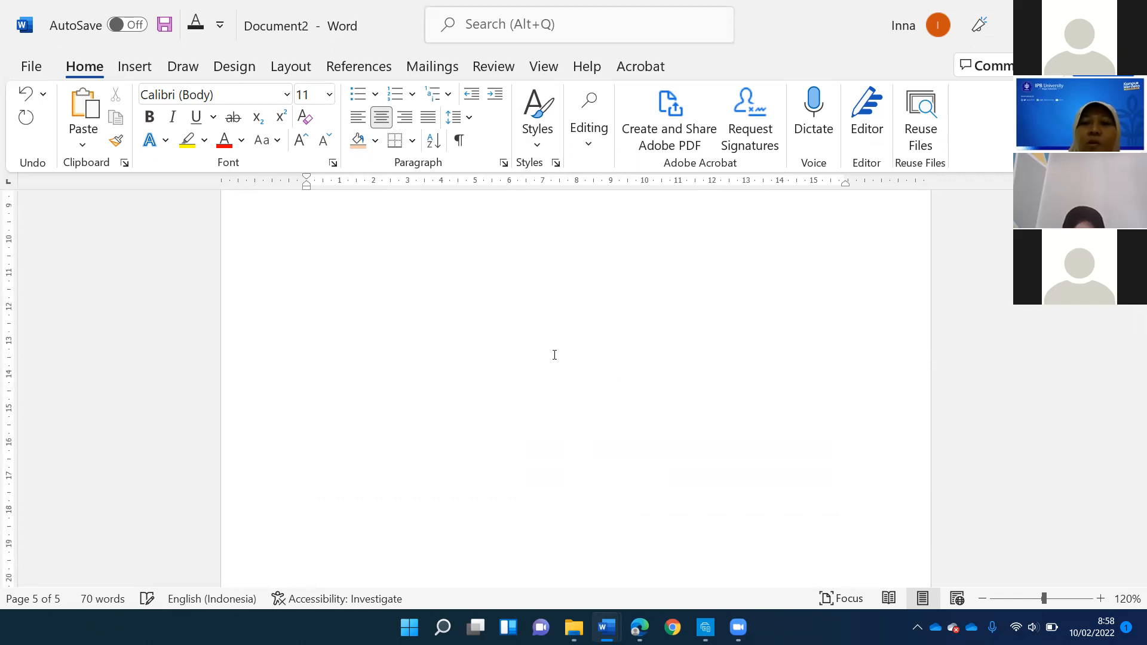
- Add an empty line directly below the DAFTAR ISI title
{"action": "scroll", "coordinate": [554, 359], "scroll_direction": "up", "scroll_amount": 5}
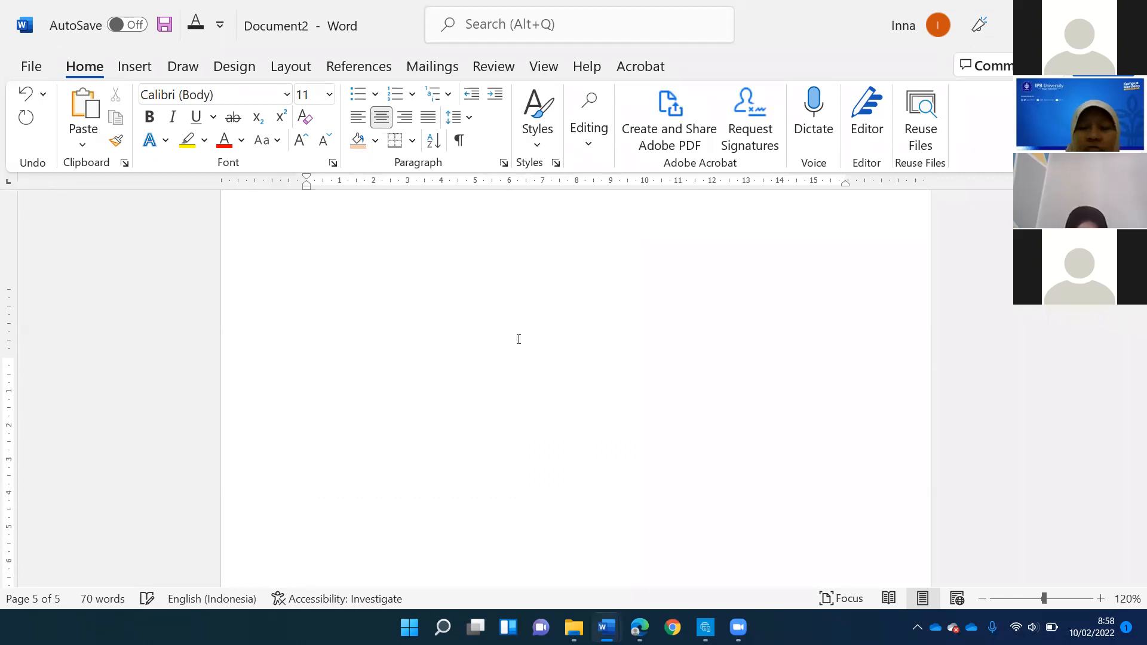
{"action": "scroll", "coordinate": [553, 339], "scroll_direction": "up", "scroll_amount": 10}
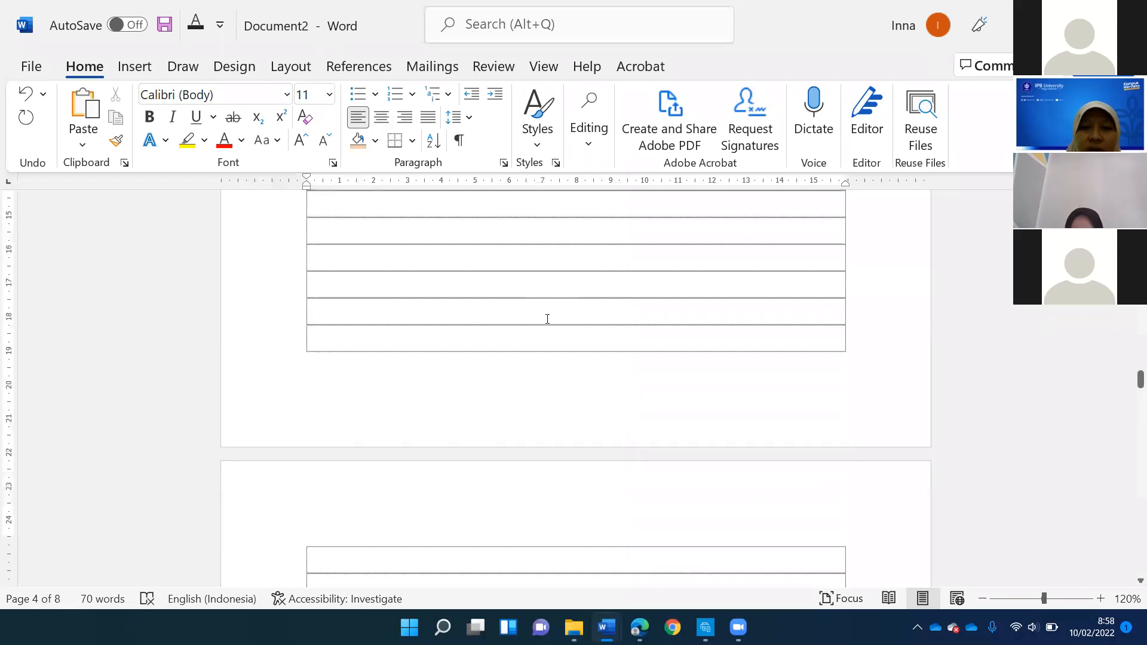
{"action": "scroll", "coordinate": [523, 322], "scroll_direction": "up", "scroll_amount": 20}
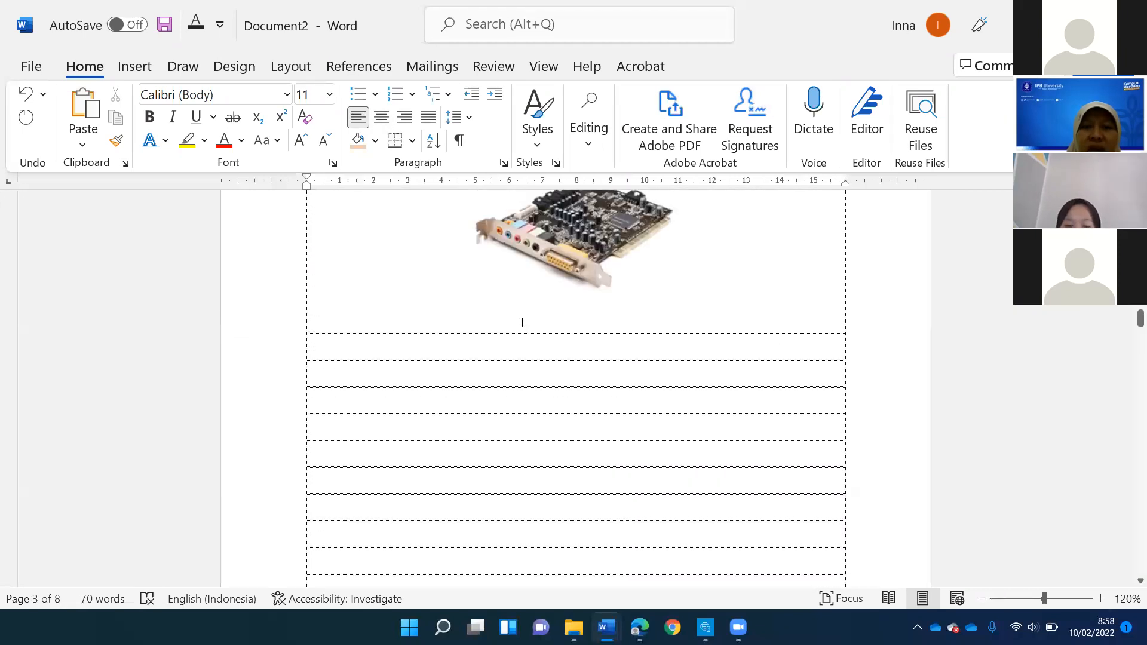
{"action": "scroll", "coordinate": [522, 326], "scroll_direction": "up", "scroll_amount": 4}
{"action": "scroll", "coordinate": [538, 347], "scroll_direction": "down", "scroll_amount": 5}
{"action": "left_click", "coordinate": [633, 400]}
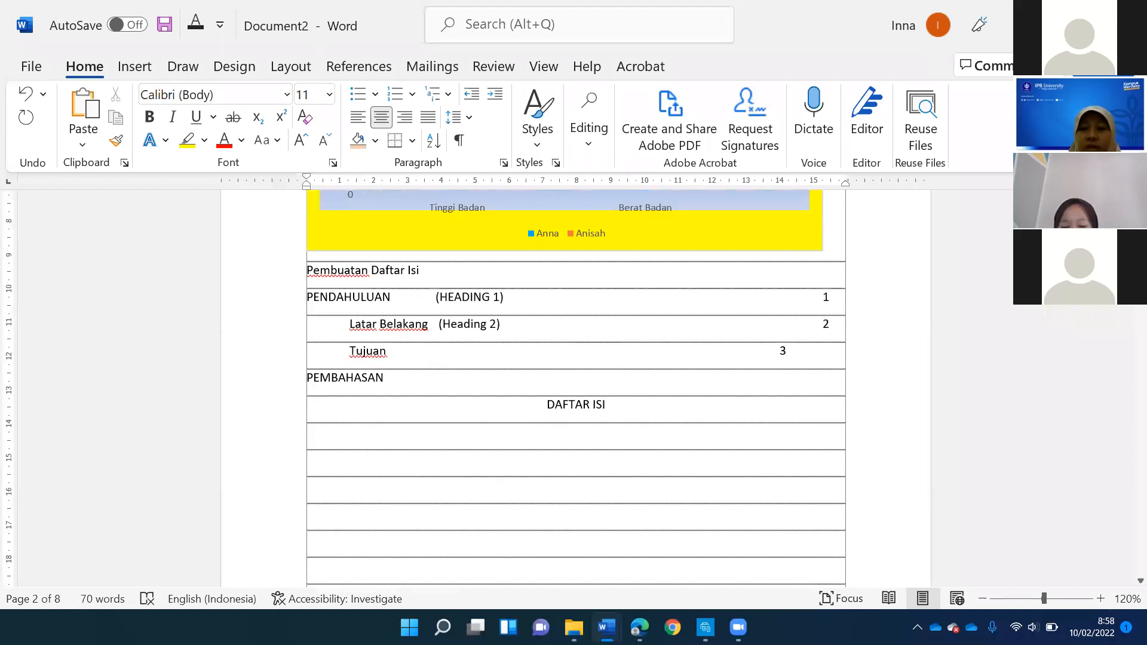
{"action": "key", "text": "Return"}
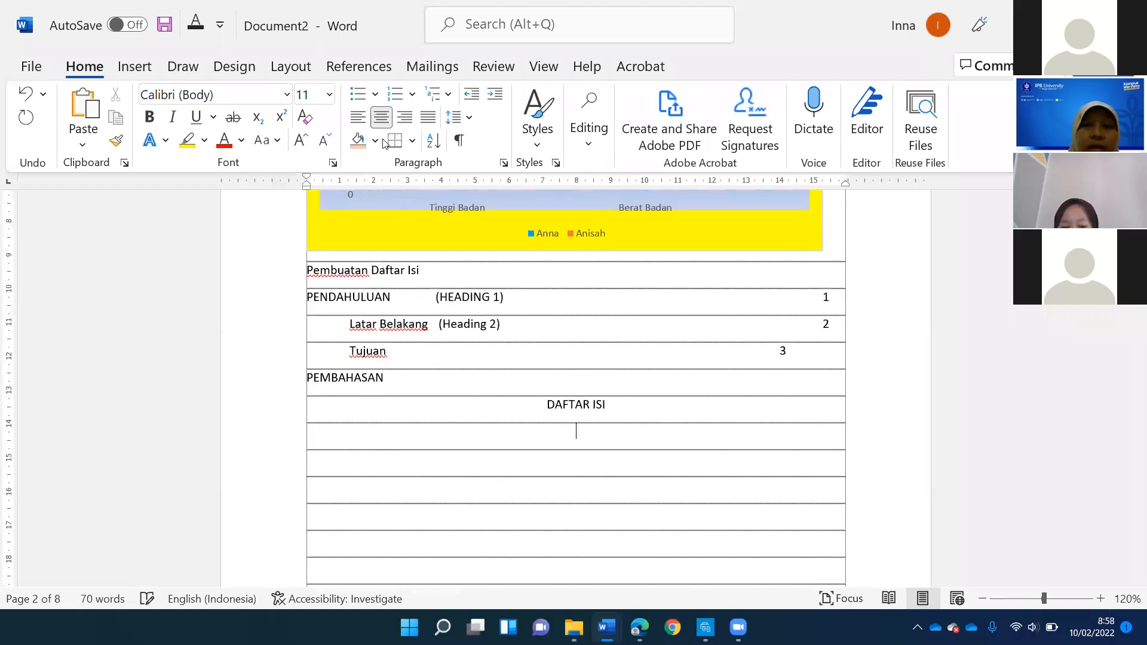
- Insert a custom table of contents below DAFTAR ISI with no tab leader, right-aligned page numbers and three levels
{"action": "left_click", "coordinate": [353, 71]}
{"action": "left_click", "coordinate": [60, 142]}
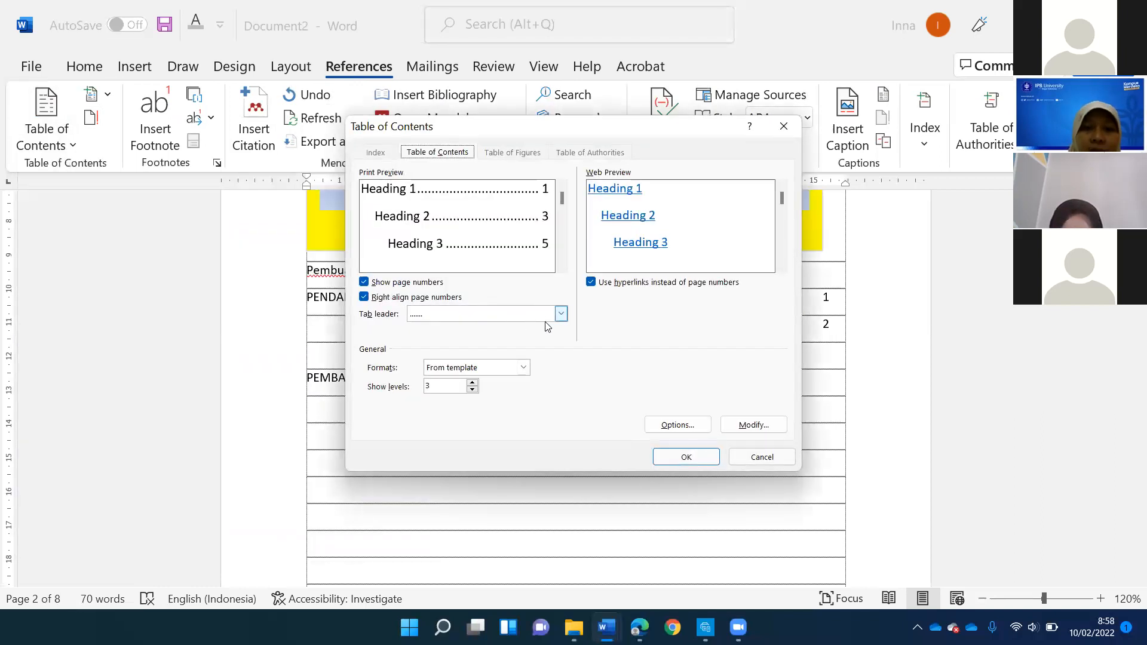
{"action": "left_click", "coordinate": [505, 314]}
{"action": "left_click", "coordinate": [457, 327]}
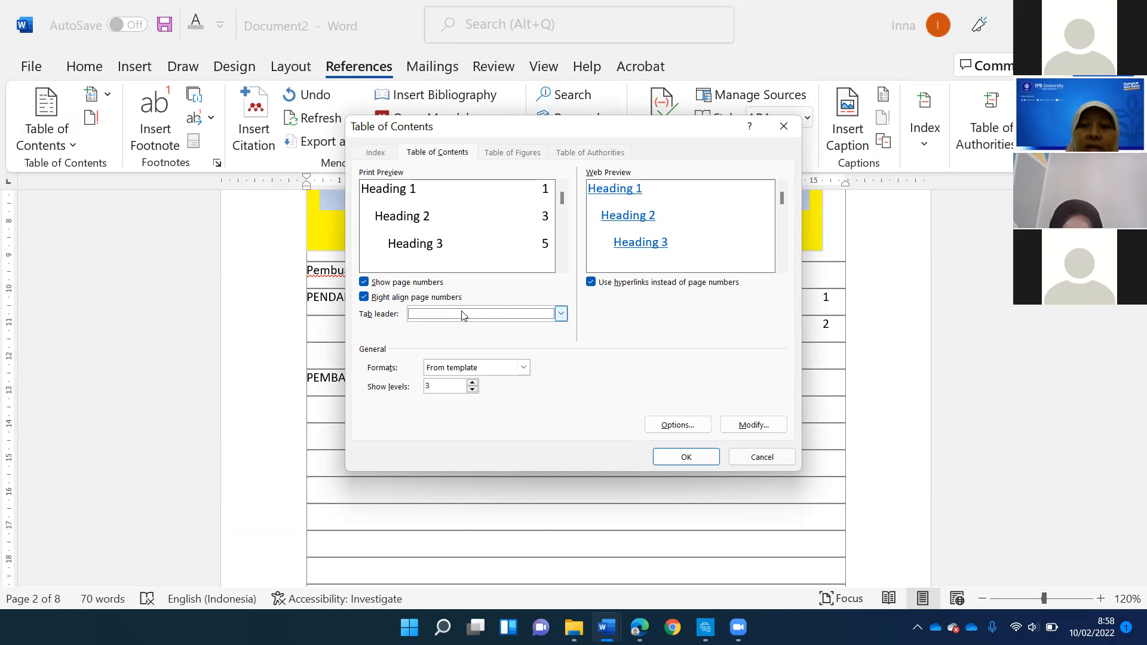
{"action": "left_click", "coordinate": [434, 388]}
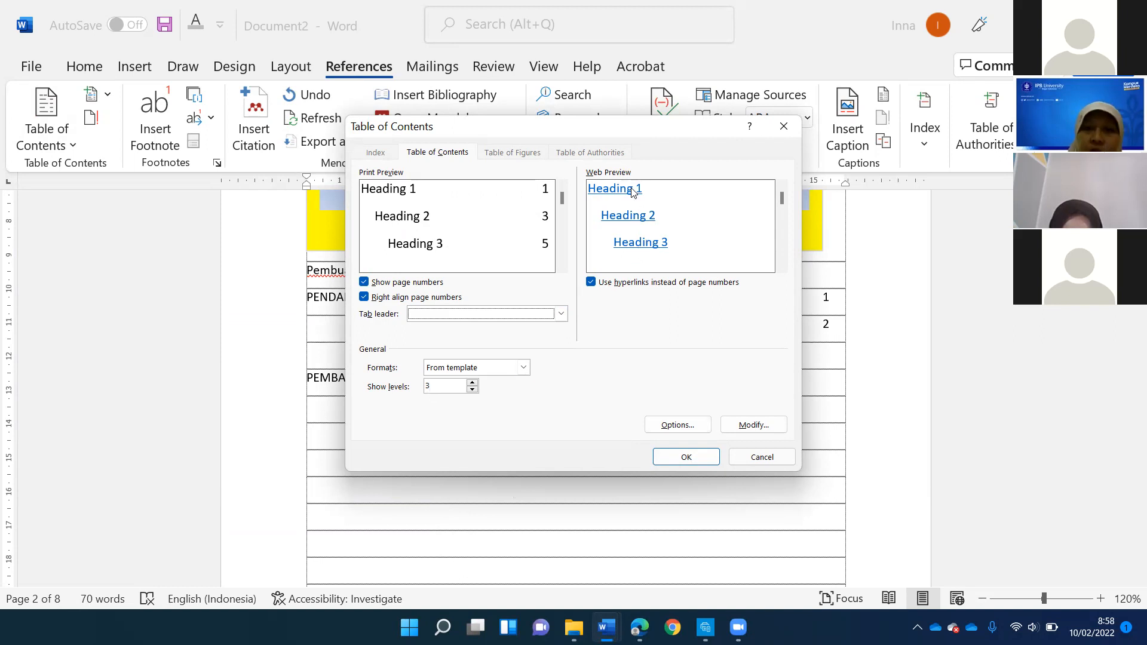
{"action": "left_click", "coordinate": [698, 459]}
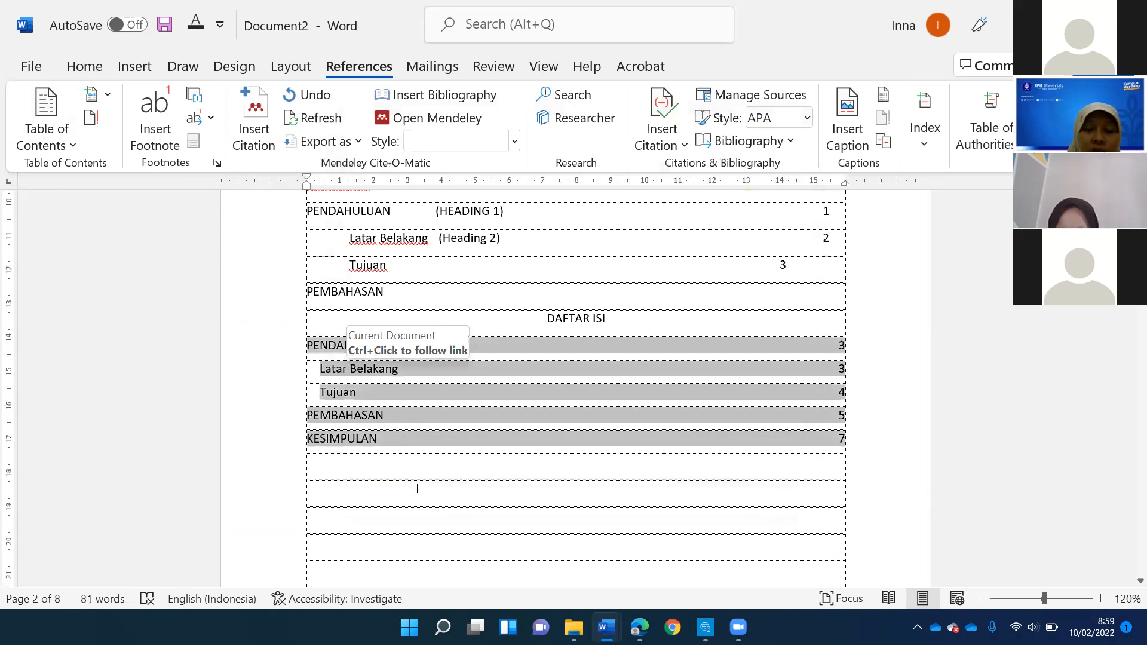
- Follow the PEMBAHASAN entry in the table of contents to its heading in the document
{"action": "left_click", "coordinate": [377, 341]}
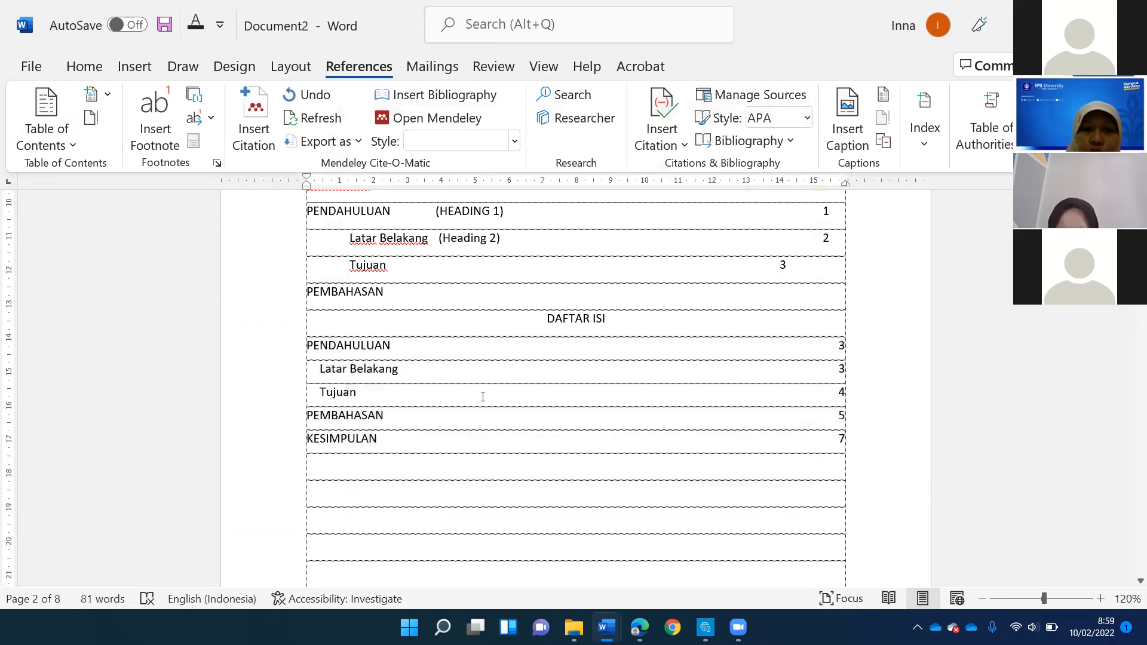
{"action": "left_click", "coordinate": [514, 358]}
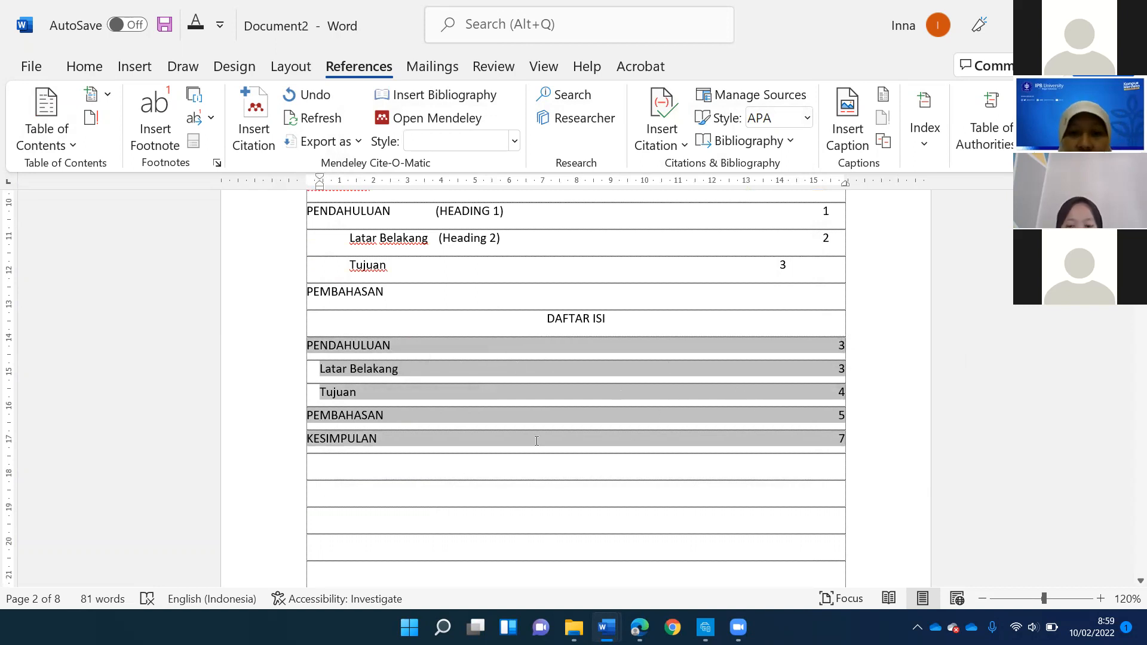
{"action": "left_click", "coordinate": [542, 413]}
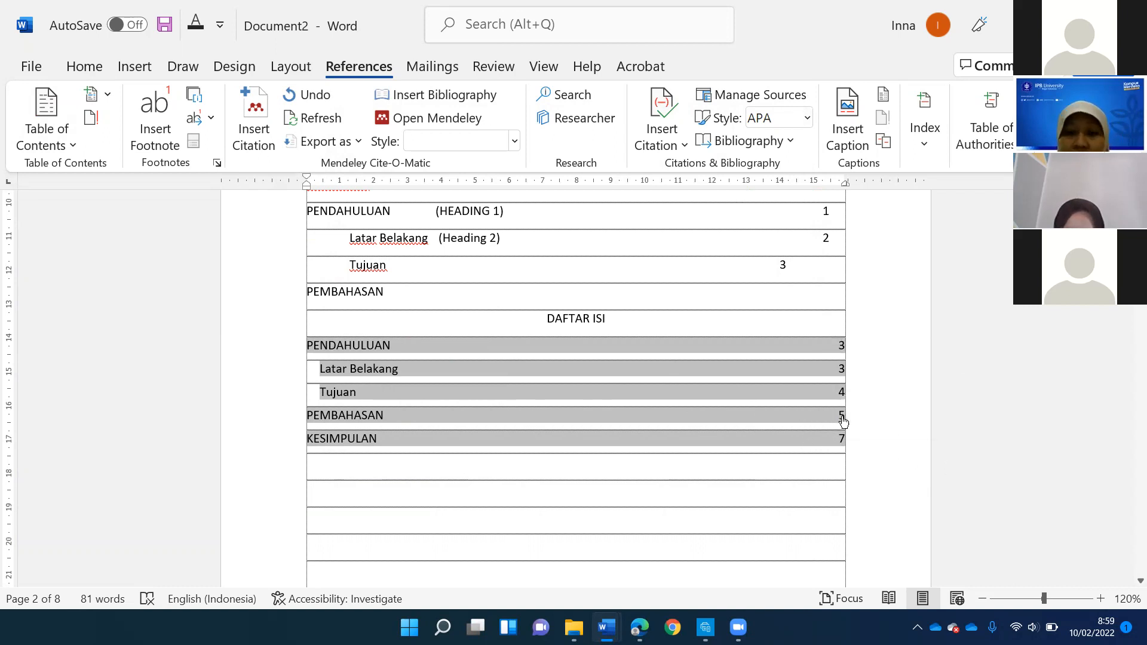
{"action": "left_click", "coordinate": [368, 417], "text": "ctrl"}
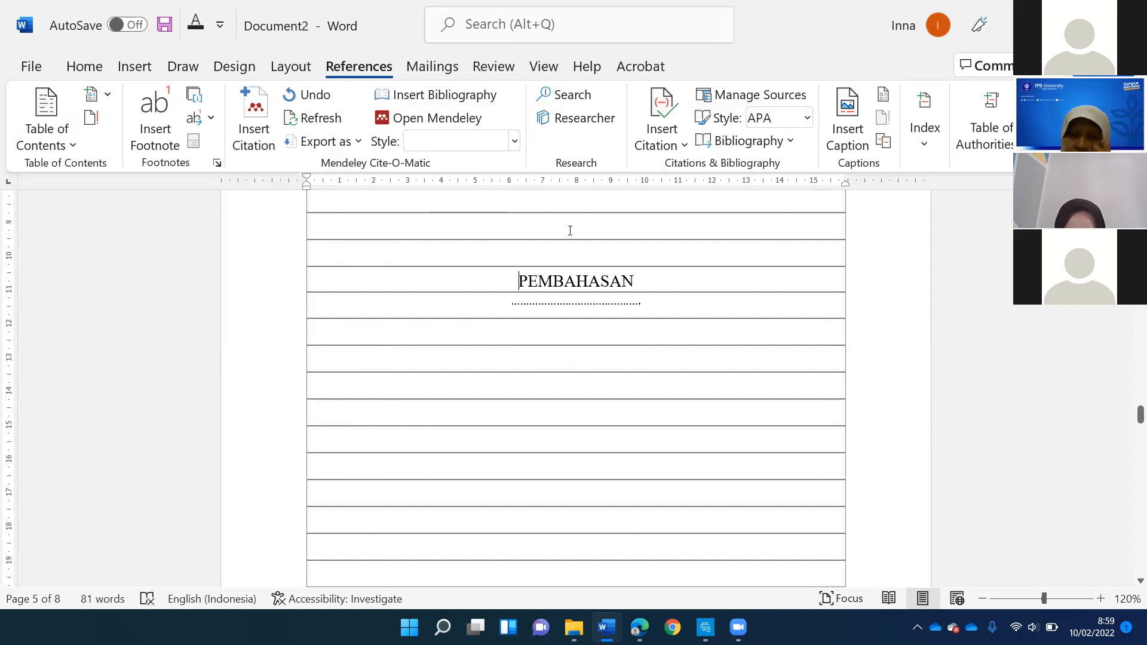
- Look through the pages around PEMBAHASAN, Latar Belakang and Tujuan and compare them with the table of contents entries
{"action": "scroll", "coordinate": [565, 242], "scroll_direction": "up", "scroll_amount": 5}
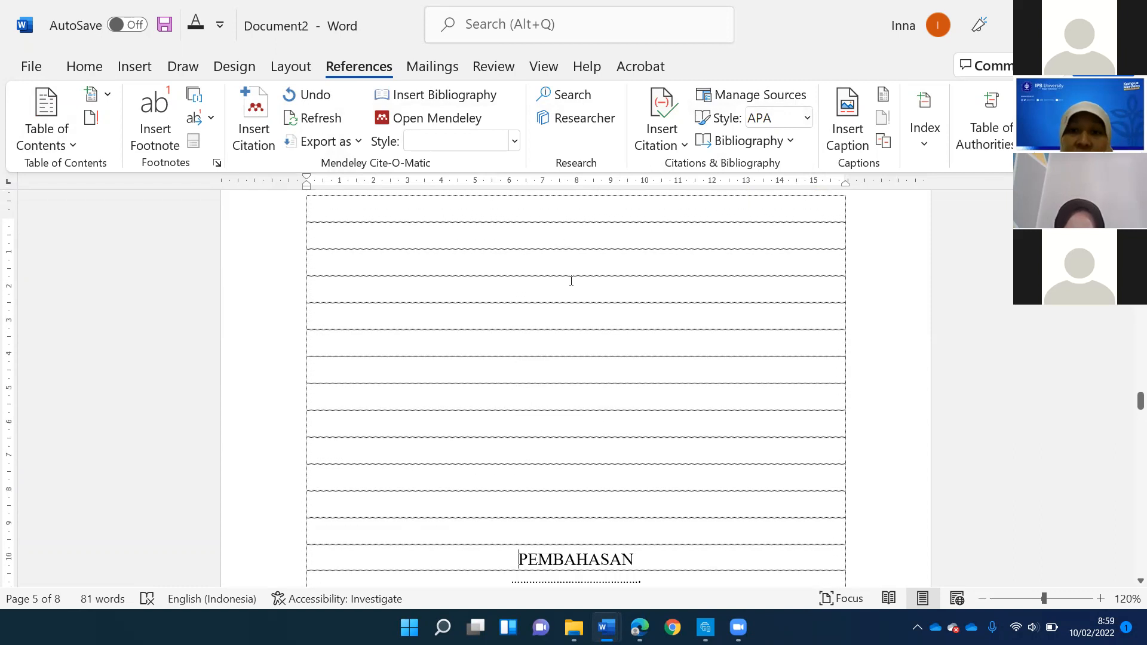
{"action": "scroll", "coordinate": [569, 311], "scroll_direction": "down", "scroll_amount": 10}
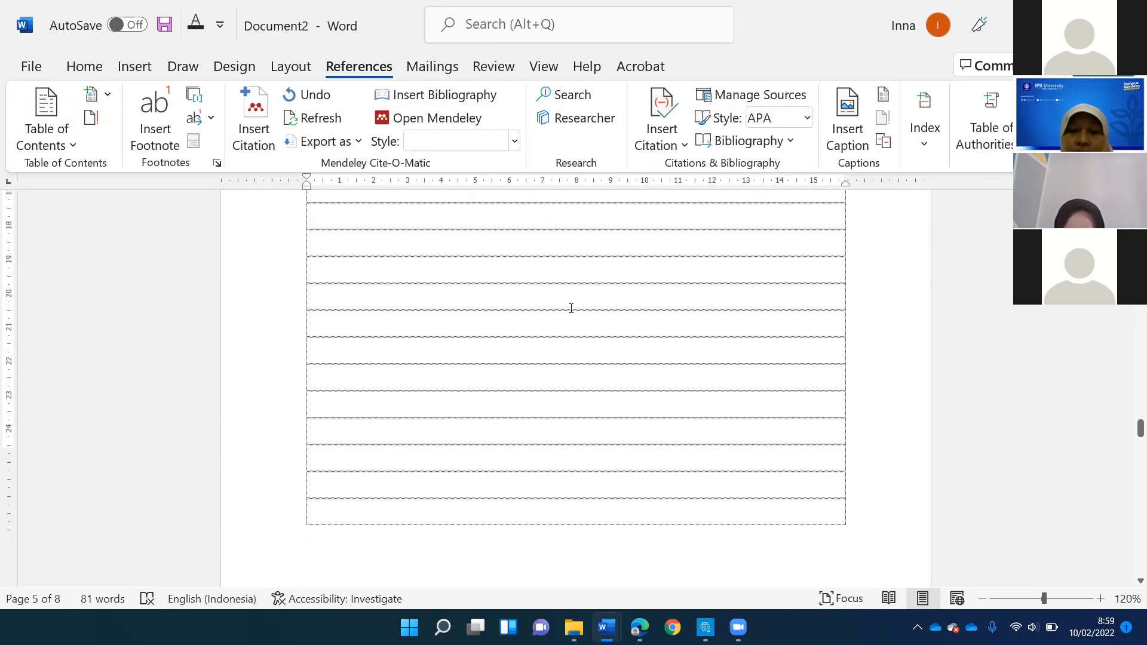
{"action": "scroll", "coordinate": [571, 308], "scroll_direction": "down", "scroll_amount": 2}
{"action": "scroll", "coordinate": [571, 309], "scroll_direction": "up", "scroll_amount": 15}
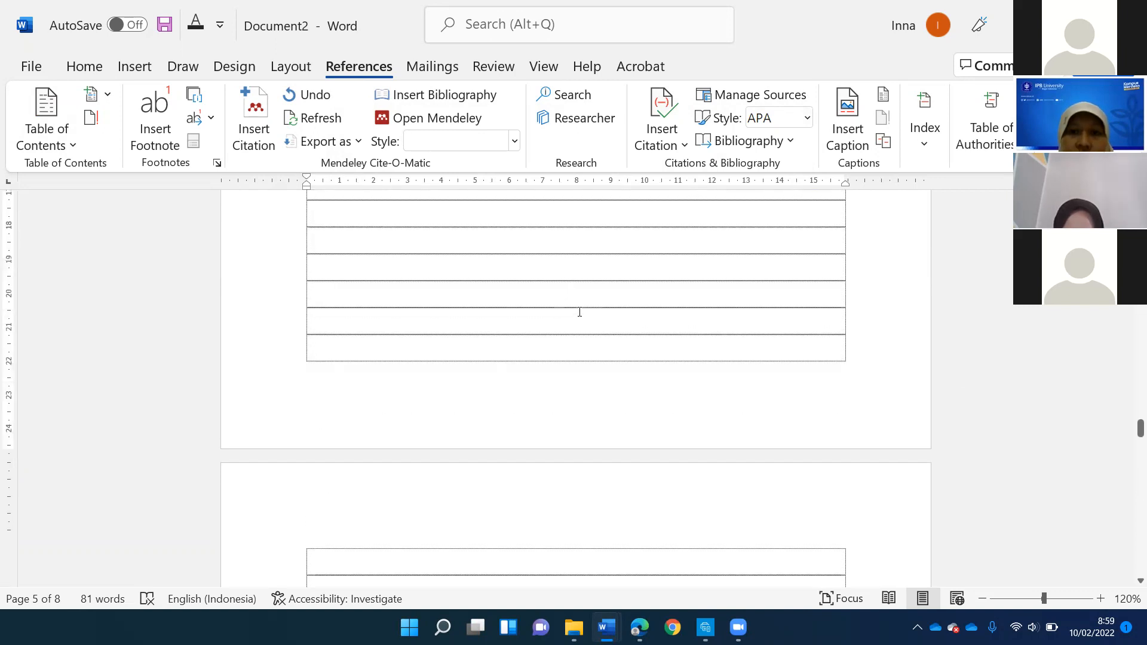
{"action": "scroll", "coordinate": [579, 314], "scroll_direction": "up", "scroll_amount": 8}
{"action": "right_click", "coordinate": [579, 317]}
{"action": "scroll", "coordinate": [488, 330], "scroll_direction": "up", "scroll_amount": 9}
{"action": "scroll", "coordinate": [488, 331], "scroll_direction": "up", "scroll_amount": 10}
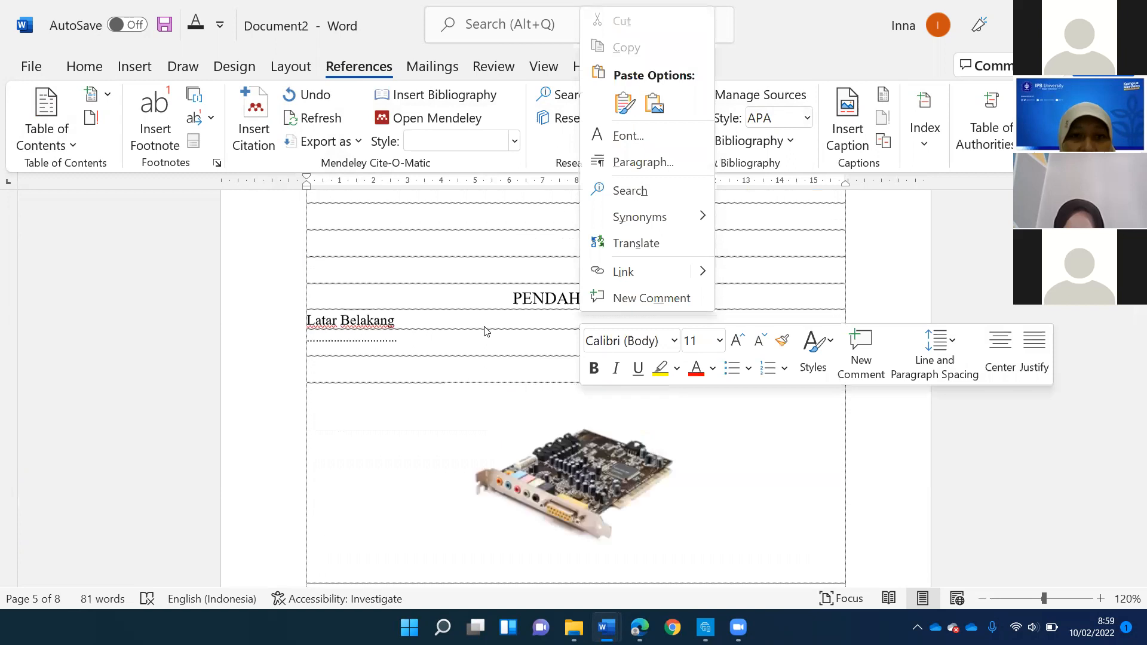
{"action": "scroll", "coordinate": [493, 397], "scroll_direction": "up", "scroll_amount": 5}
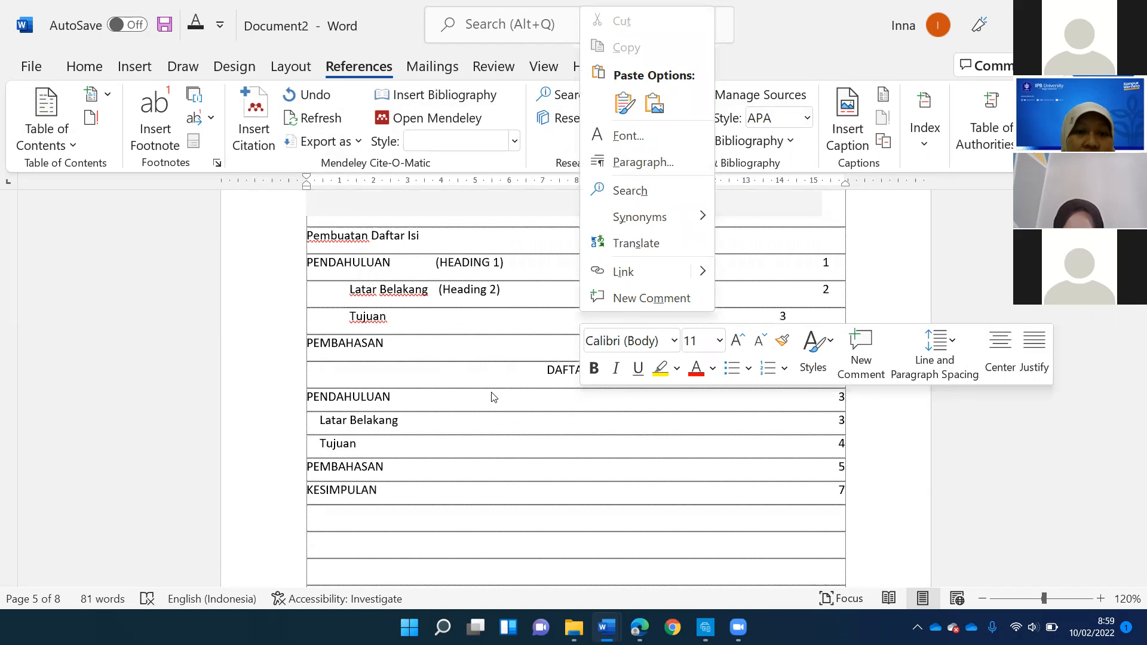
{"action": "scroll", "coordinate": [381, 341], "scroll_direction": "down", "scroll_amount": 3}
{"action": "left_click", "coordinate": [382, 341]}
{"action": "scroll", "coordinate": [382, 340], "scroll_direction": "down", "scroll_amount": 8}
{"action": "scroll", "coordinate": [382, 341], "scroll_direction": "up", "scroll_amount": 8}
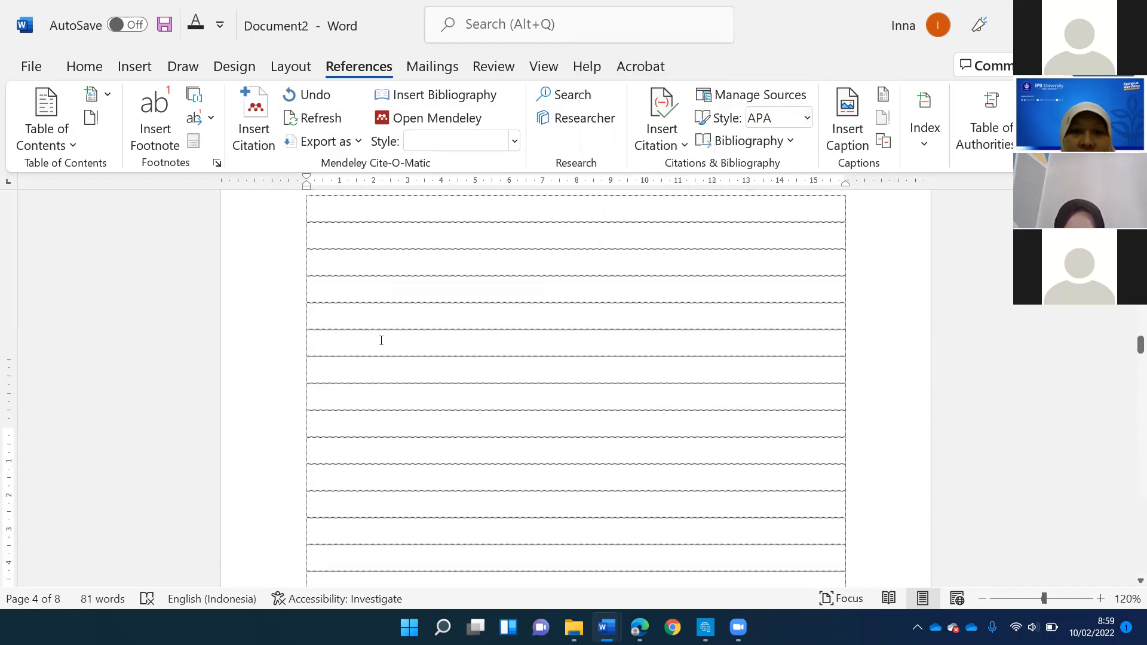
{"action": "scroll", "coordinate": [478, 323], "scroll_direction": "up", "scroll_amount": 10}
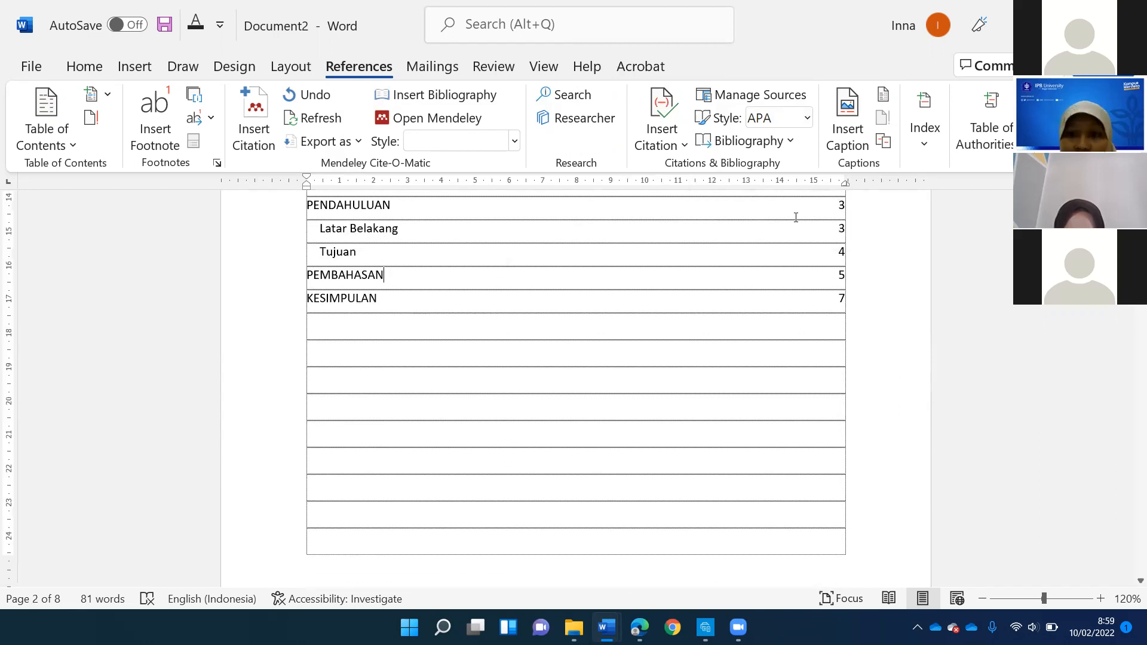
- Update the table of contents under DAFTAR ISI, refreshing the page numbers only
{"action": "left_click", "coordinate": [462, 232]}
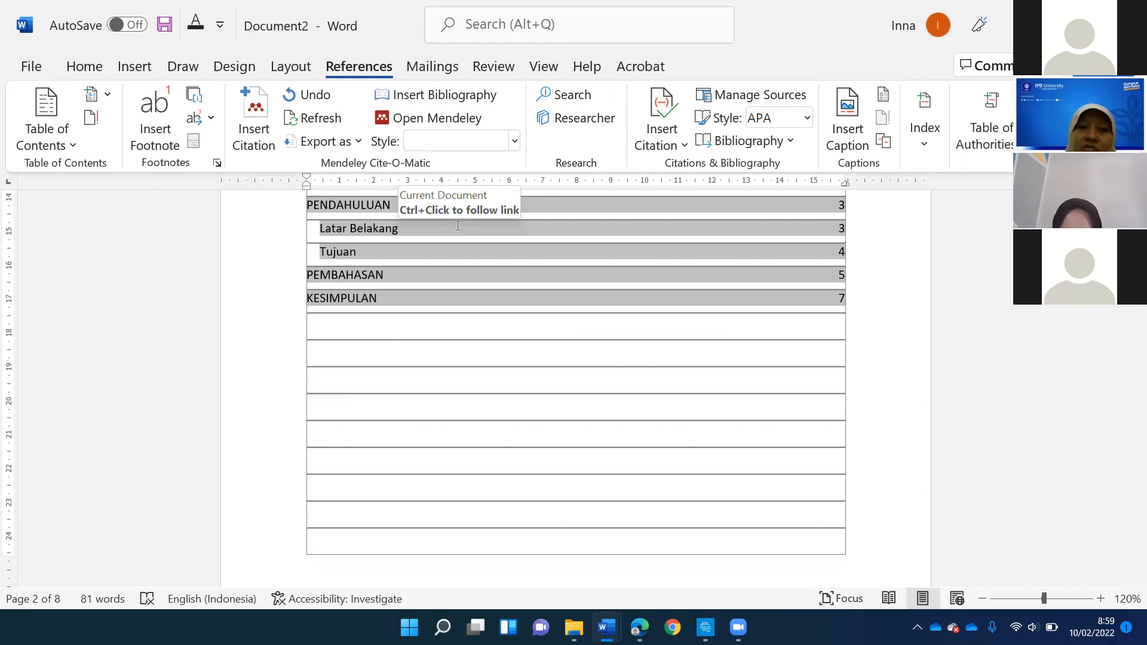
{"action": "left_click", "coordinate": [457, 226]}
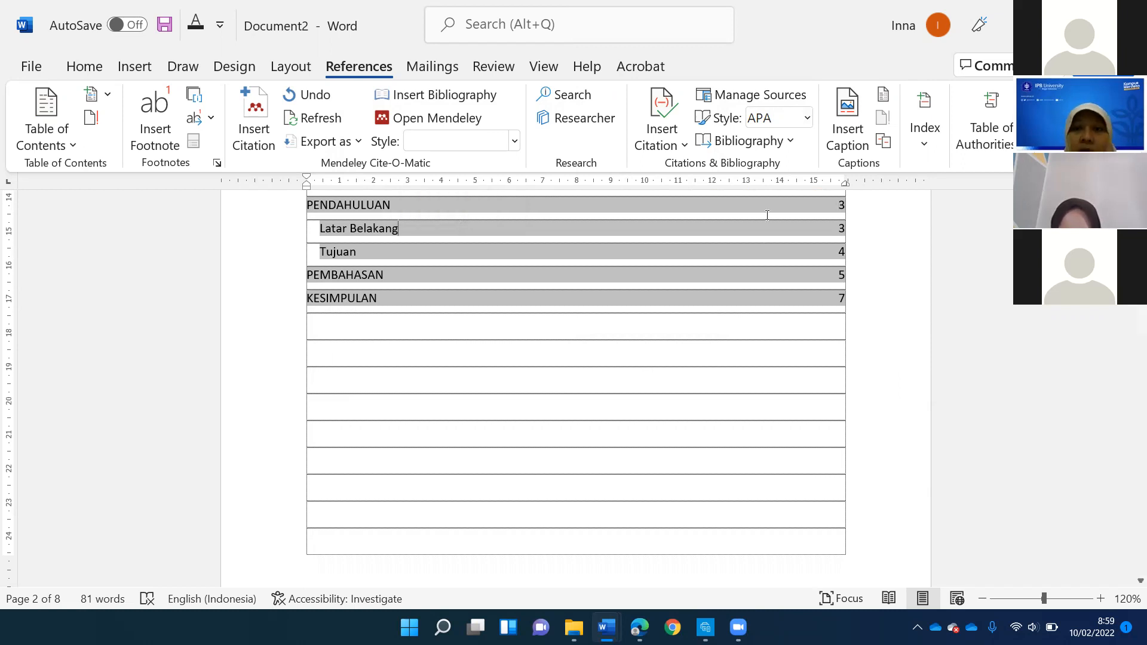
{"action": "right_click", "coordinate": [842, 206]}
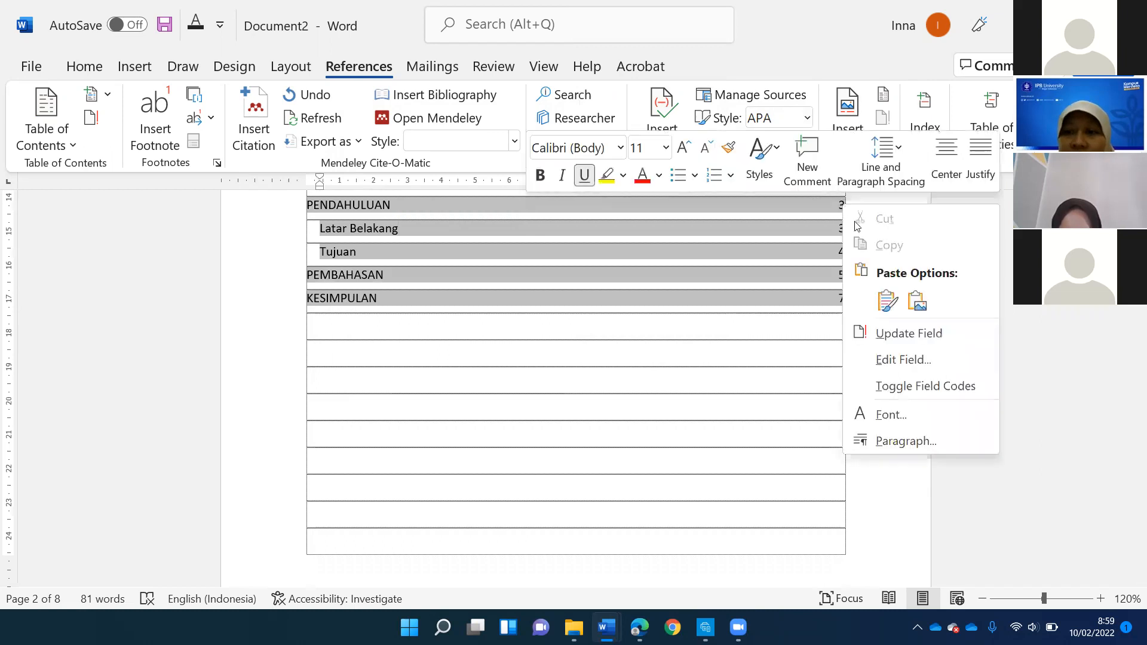
{"action": "left_click", "coordinate": [896, 333]}
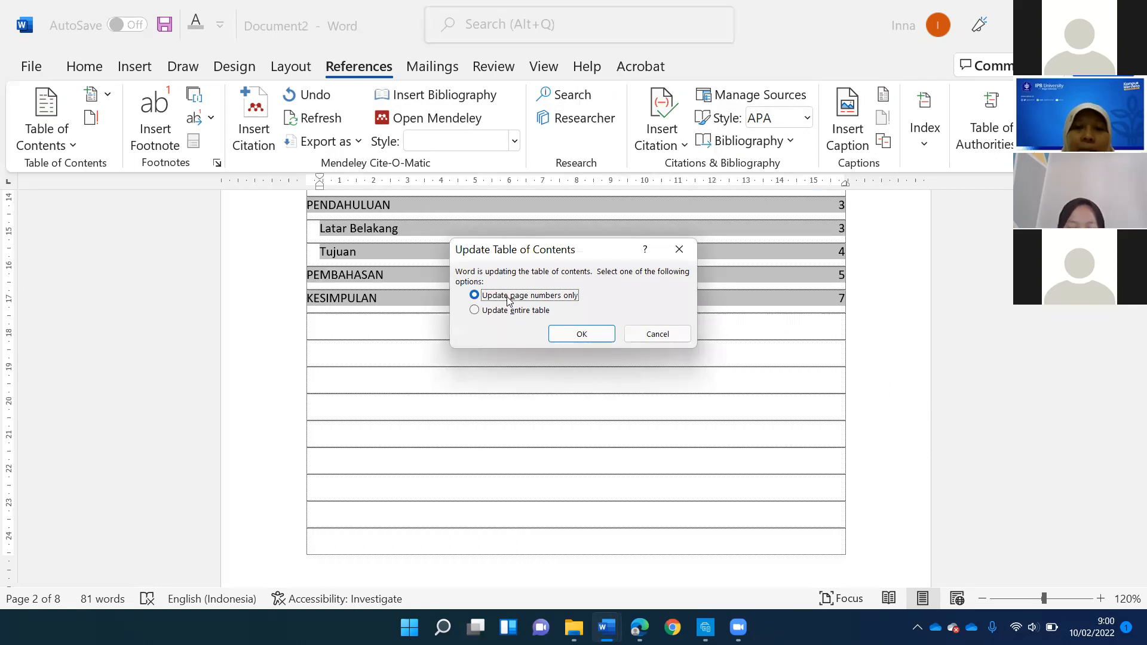
{"action": "left_click", "coordinate": [513, 310]}
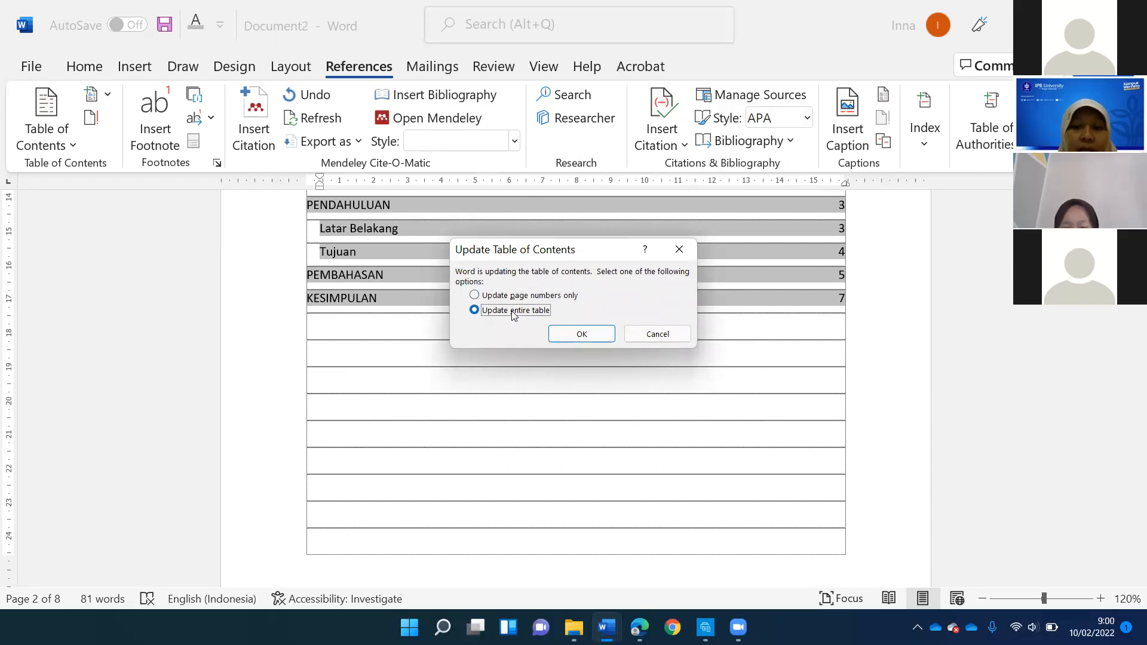
{"action": "left_click", "coordinate": [521, 296]}
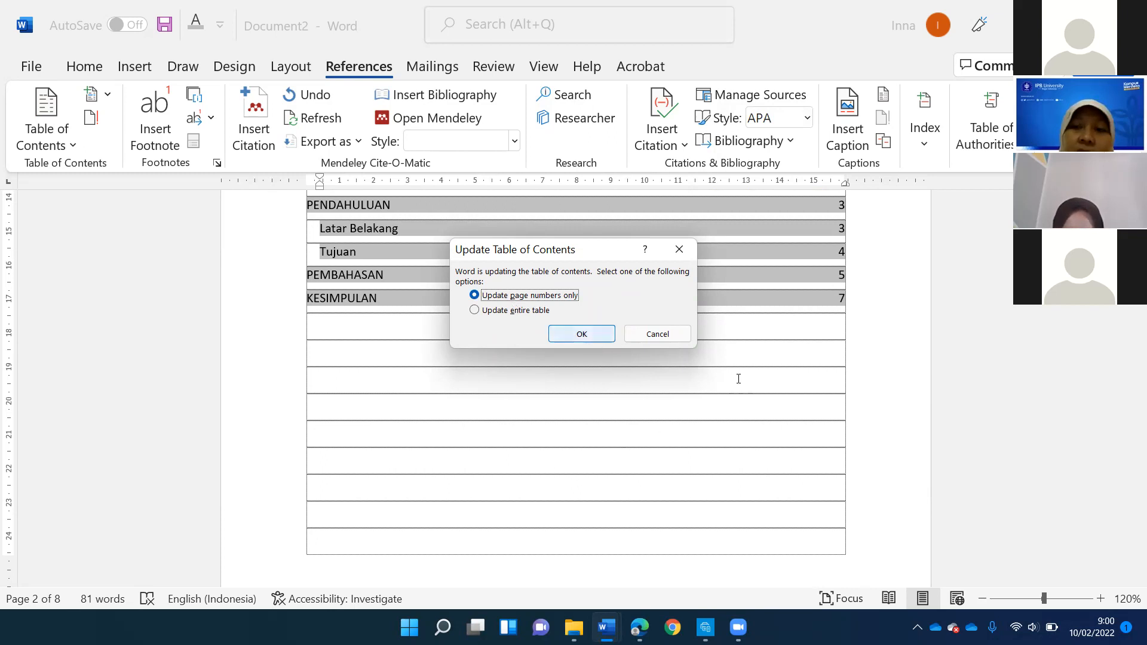
{"action": "key", "text": "Return"}
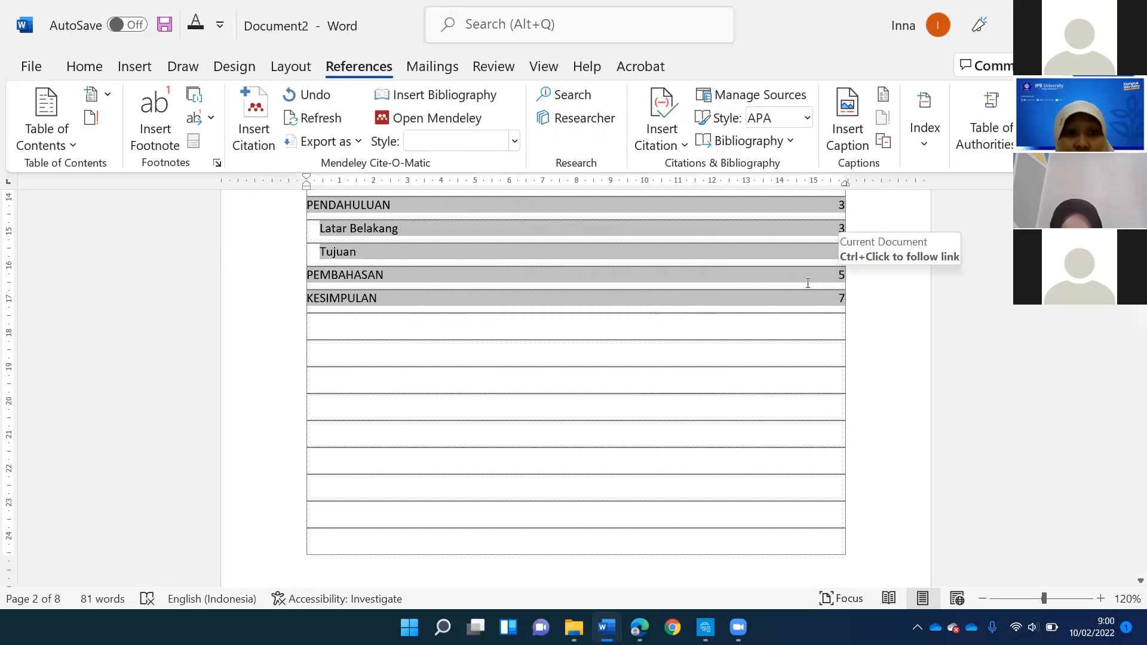
{"action": "scroll", "coordinate": [851, 294], "scroll_direction": "up", "scroll_amount": 2}
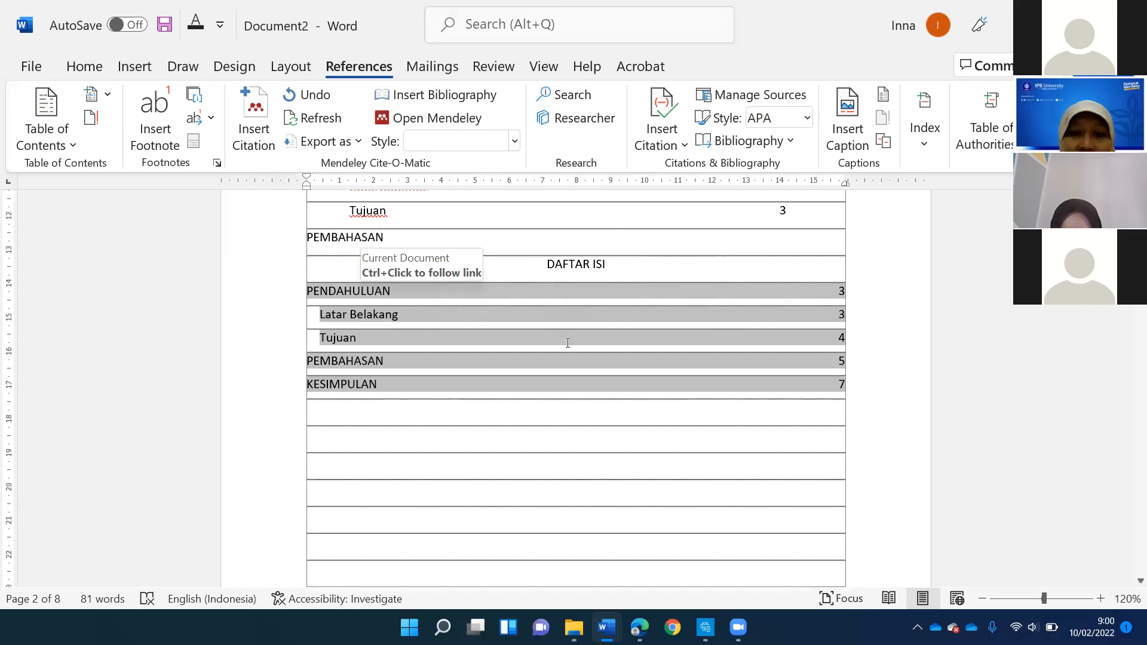
{"action": "right_click", "coordinate": [834, 299]}
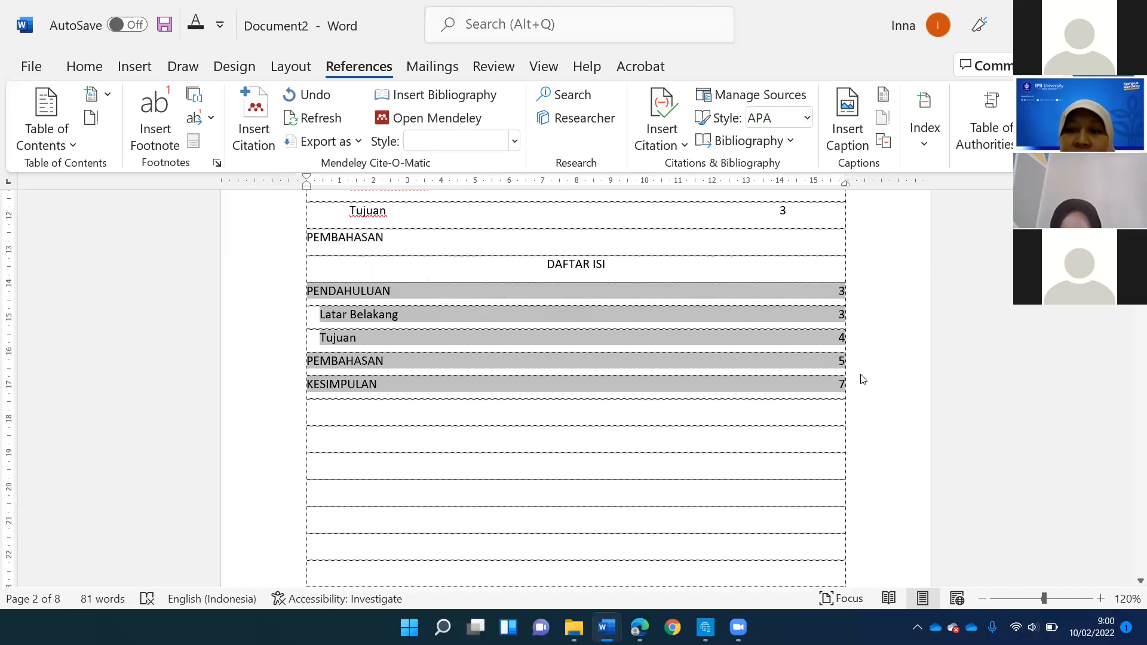
- Rerun the table of contents update, switching from the entire-table option back to page numbers only
{"action": "left_click", "coordinate": [888, 440]}
{"action": "left_click", "coordinate": [496, 311]}
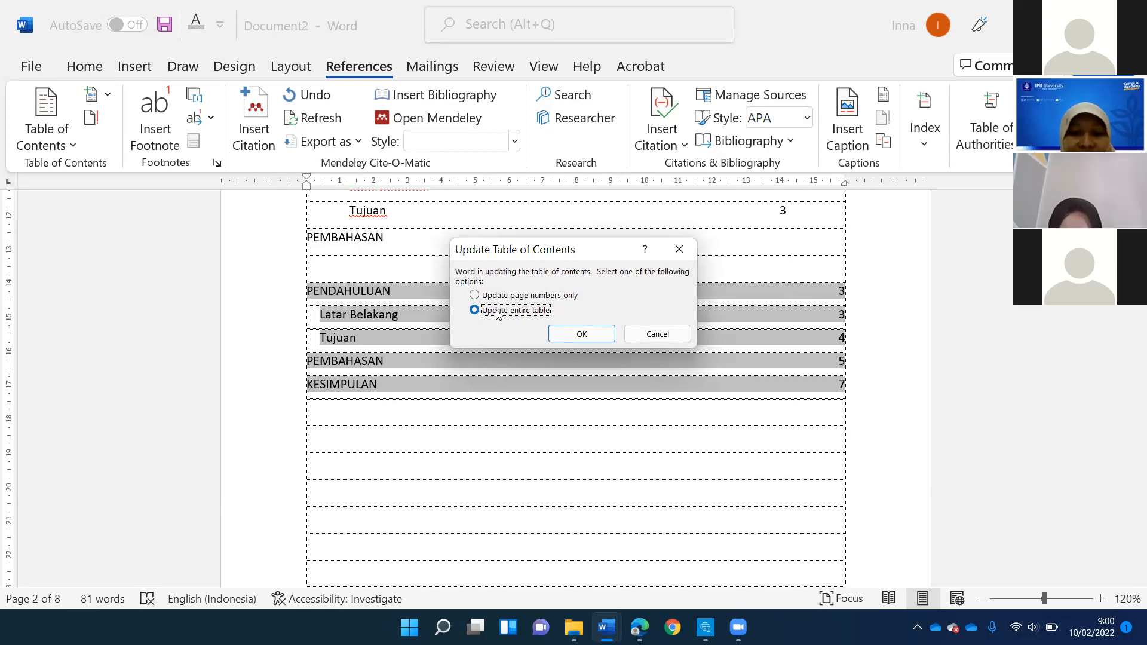
{"action": "left_click", "coordinate": [516, 294]}
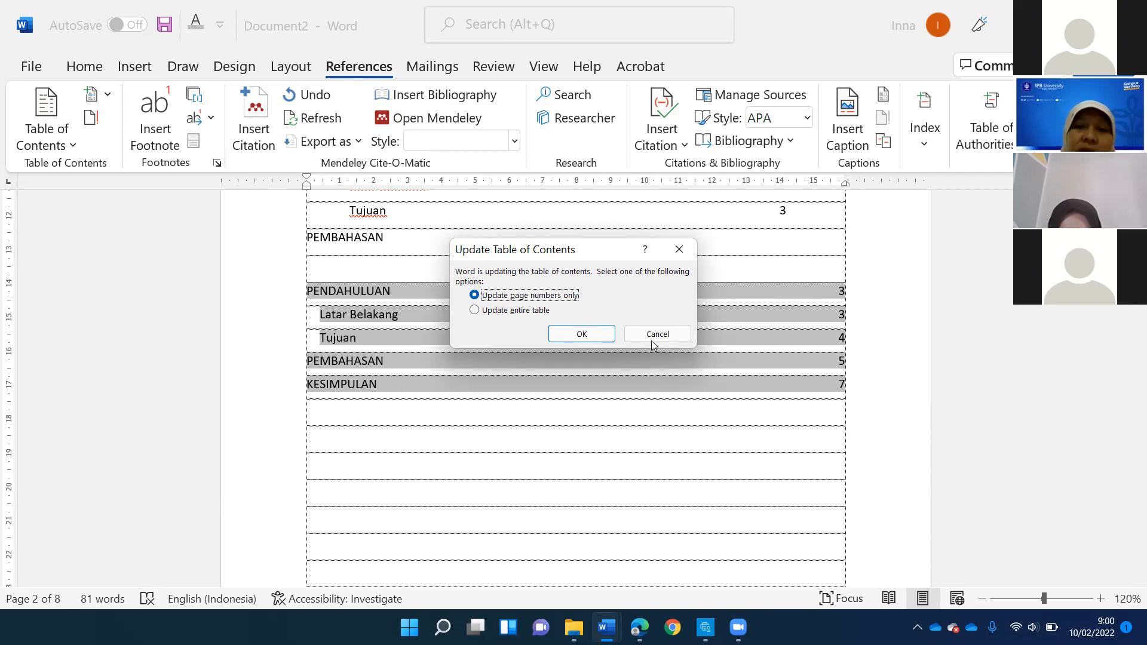
{"action": "left_click", "coordinate": [581, 334]}
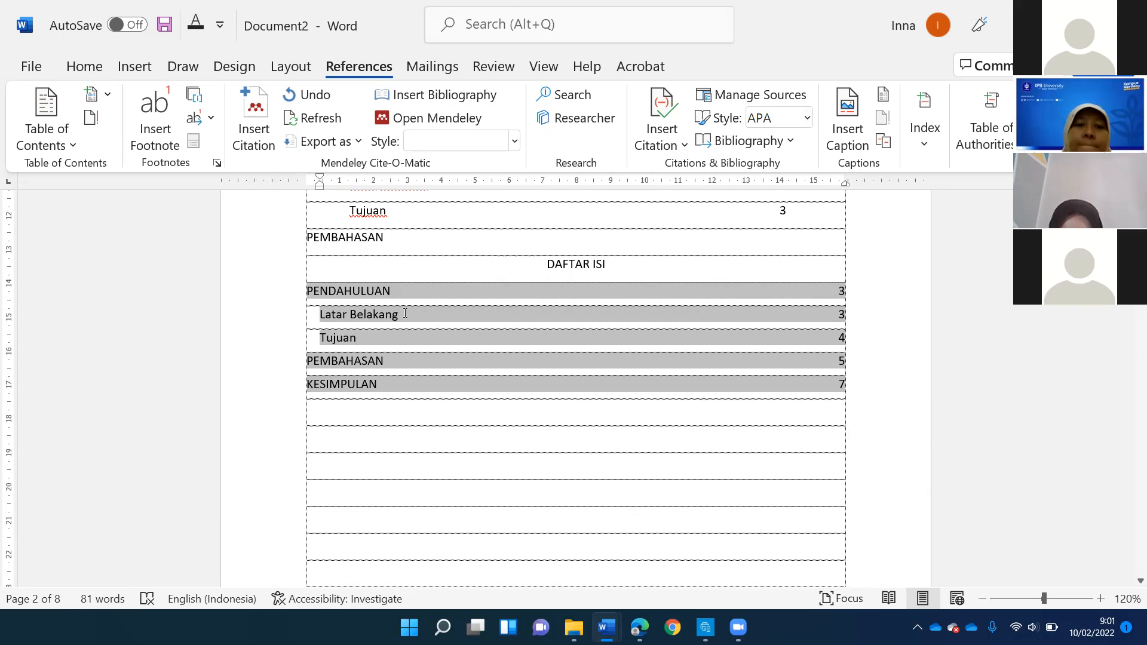
- Add the centred heading DAFTAR GAMBAR on the second line below the table of contents
{"action": "scroll", "coordinate": [571, 379], "scroll_direction": "down", "scroll_amount": 1}
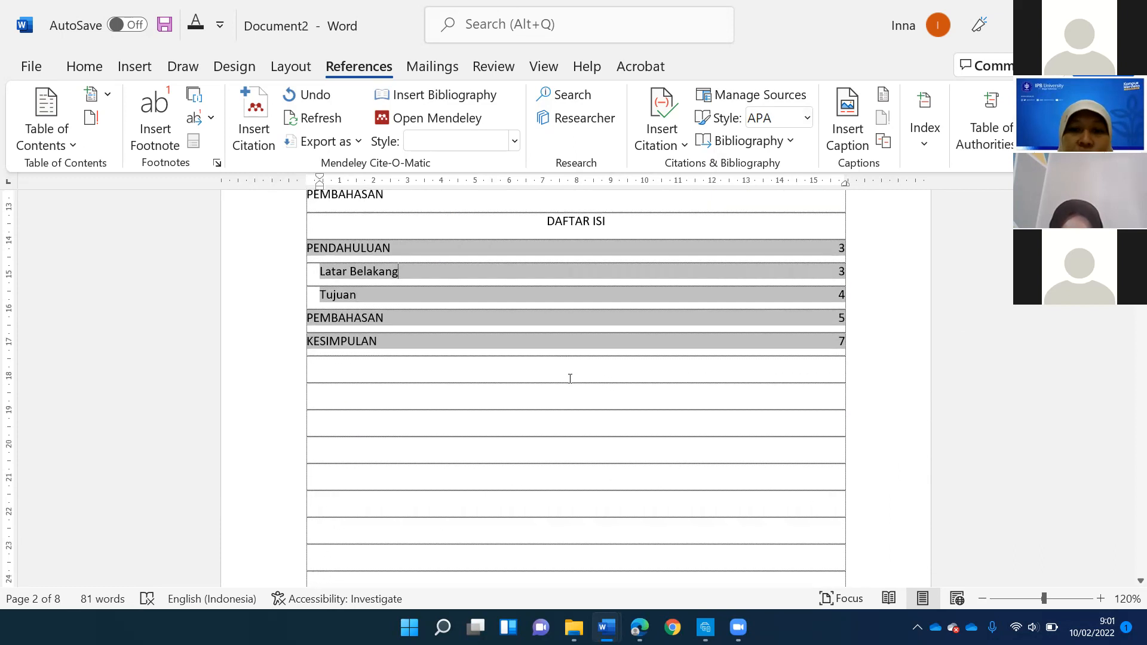
{"action": "left_click", "coordinate": [583, 359]}
{"action": "key", "text": "Return"}
{"action": "type", "text": "DA"}
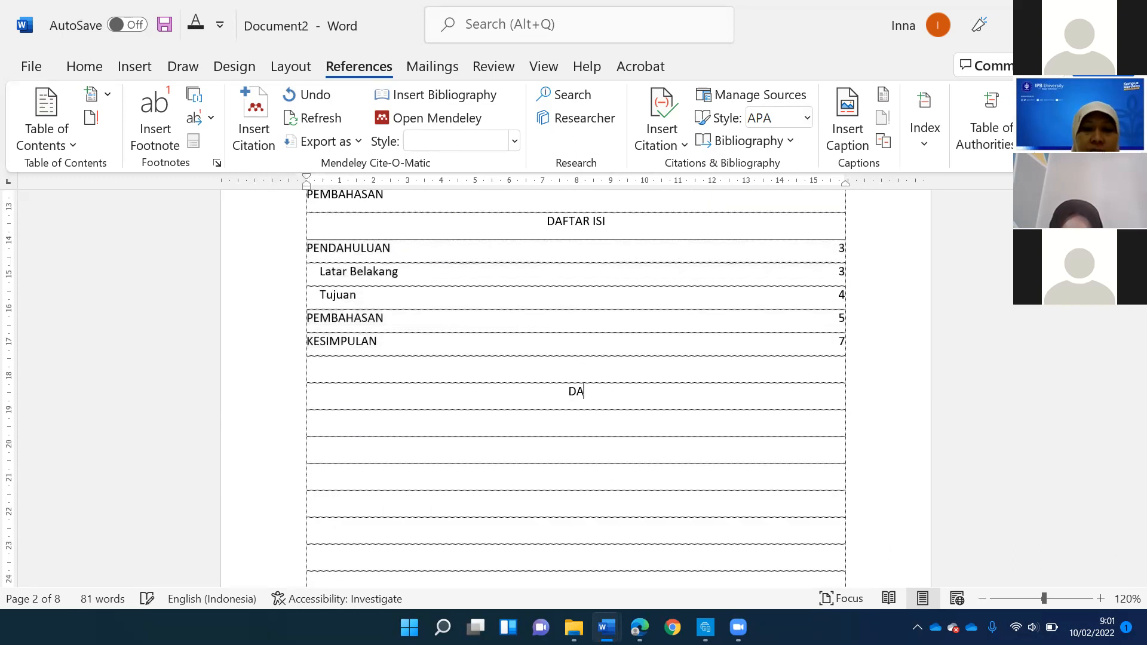
{"action": "type", "text": "FTAR GAMBAR"}
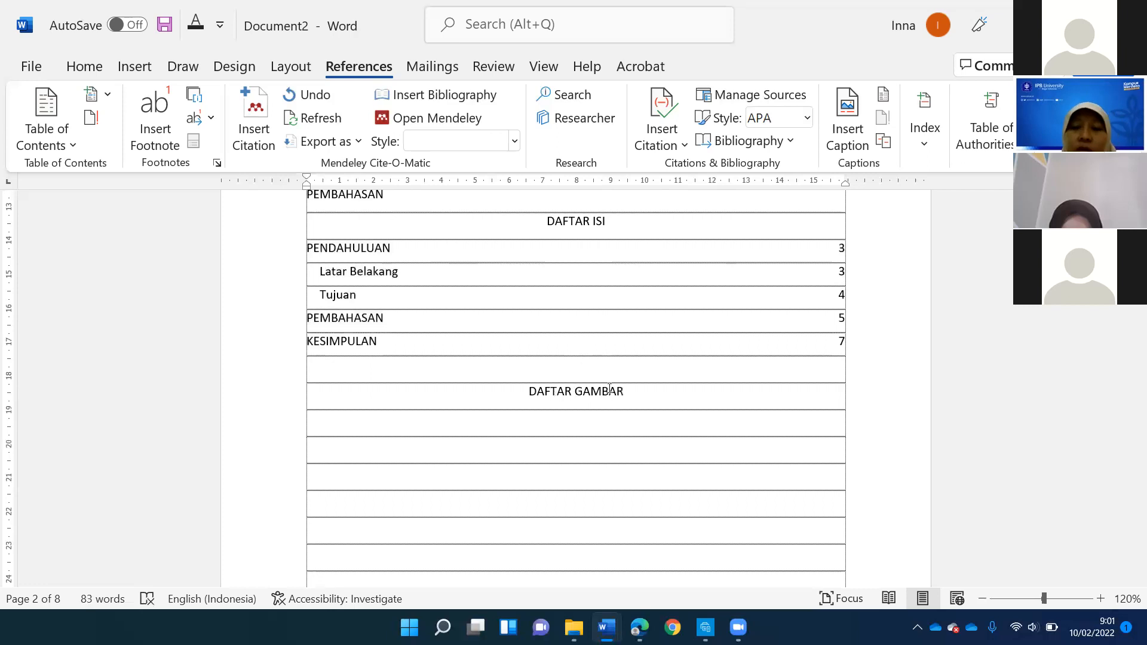
- Look through the Kota table, the Tabel Siswa chart and the circuit board picture as items for captions
{"action": "scroll", "coordinate": [602, 409], "scroll_direction": "down", "scroll_amount": 3}
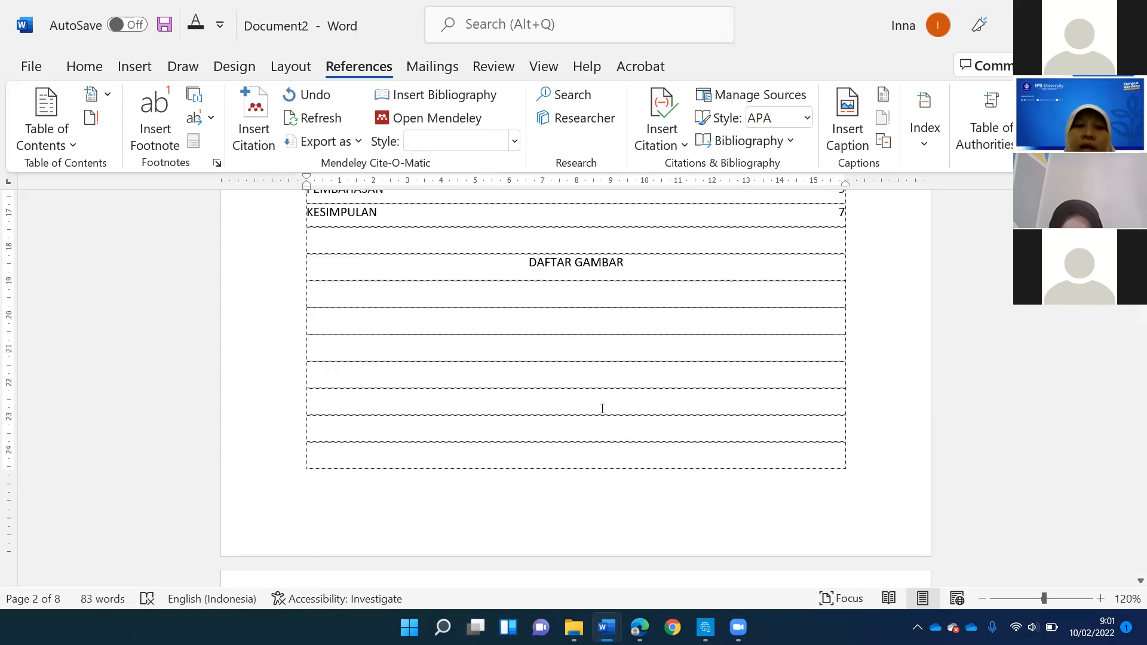
{"action": "scroll", "coordinate": [602, 409], "scroll_direction": "down", "scroll_amount": 15}
{"action": "scroll", "coordinate": [466, 438], "scroll_direction": "up", "scroll_amount": 8}
{"action": "scroll", "coordinate": [354, 380], "scroll_direction": "down", "scroll_amount": 5}
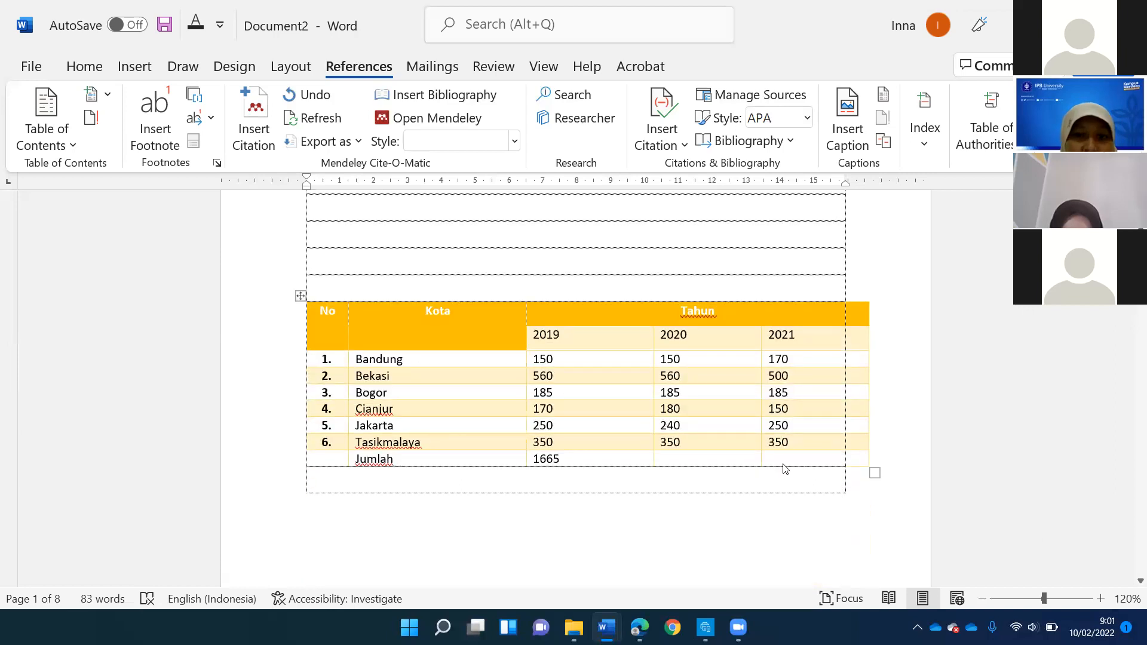
{"action": "left_click_drag", "start_coordinate": [785, 469], "coordinate": [782, 455]}
{"action": "scroll", "coordinate": [694, 433], "scroll_direction": "down", "scroll_amount": 12}
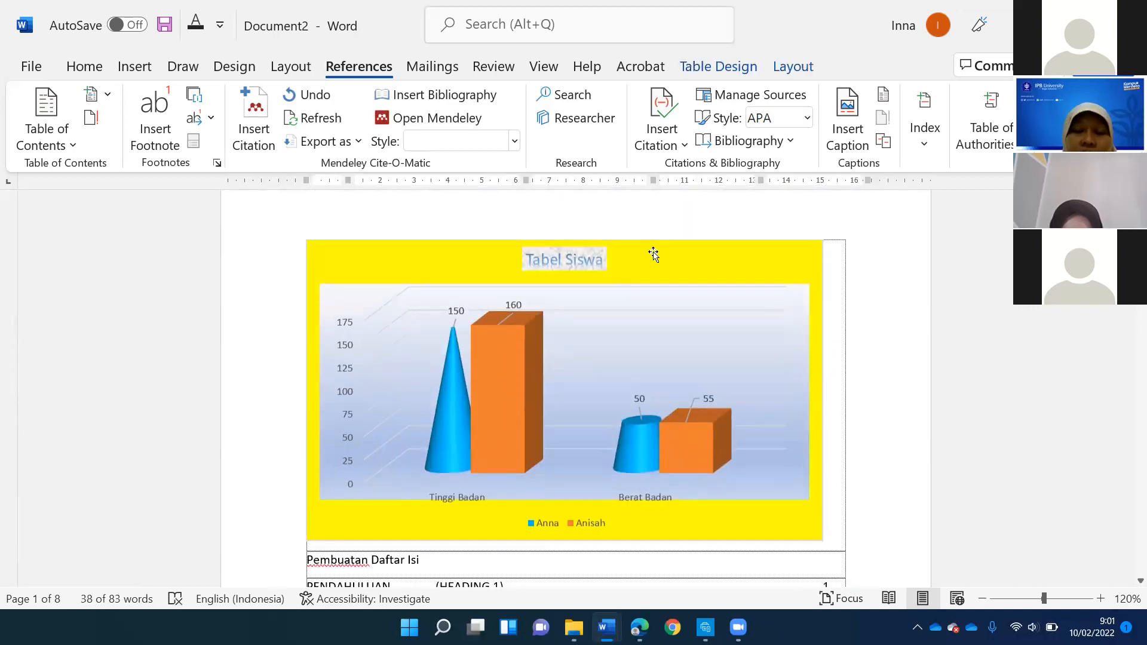
{"action": "left_click", "coordinate": [661, 251]}
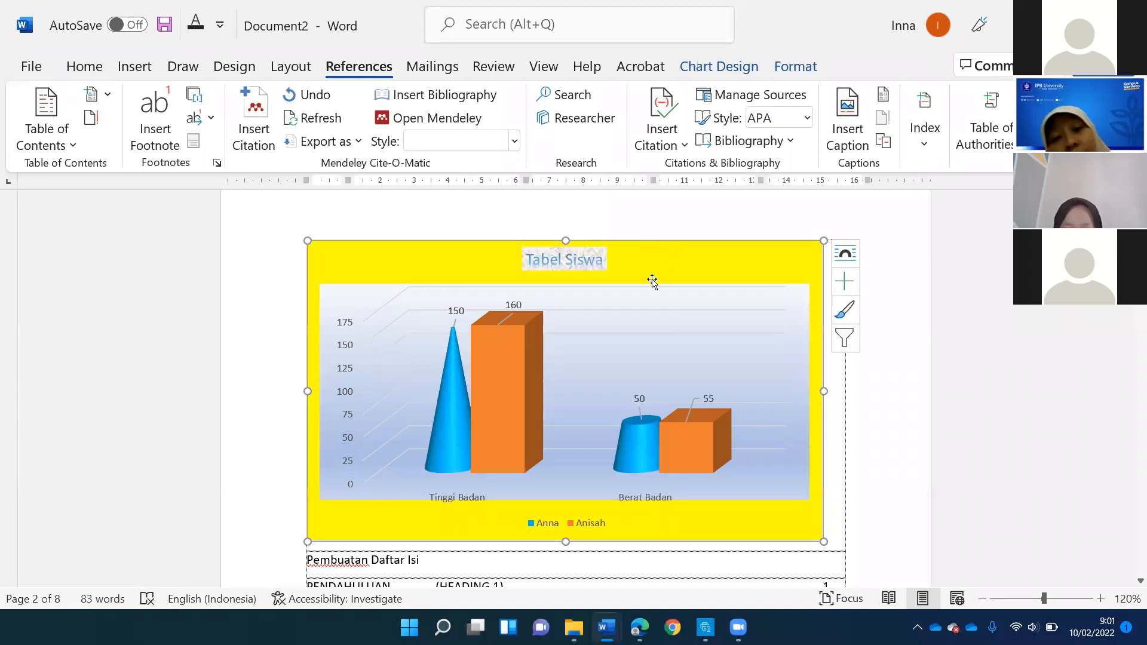
{"action": "scroll", "coordinate": [627, 299], "scroll_direction": "down", "scroll_amount": 15}
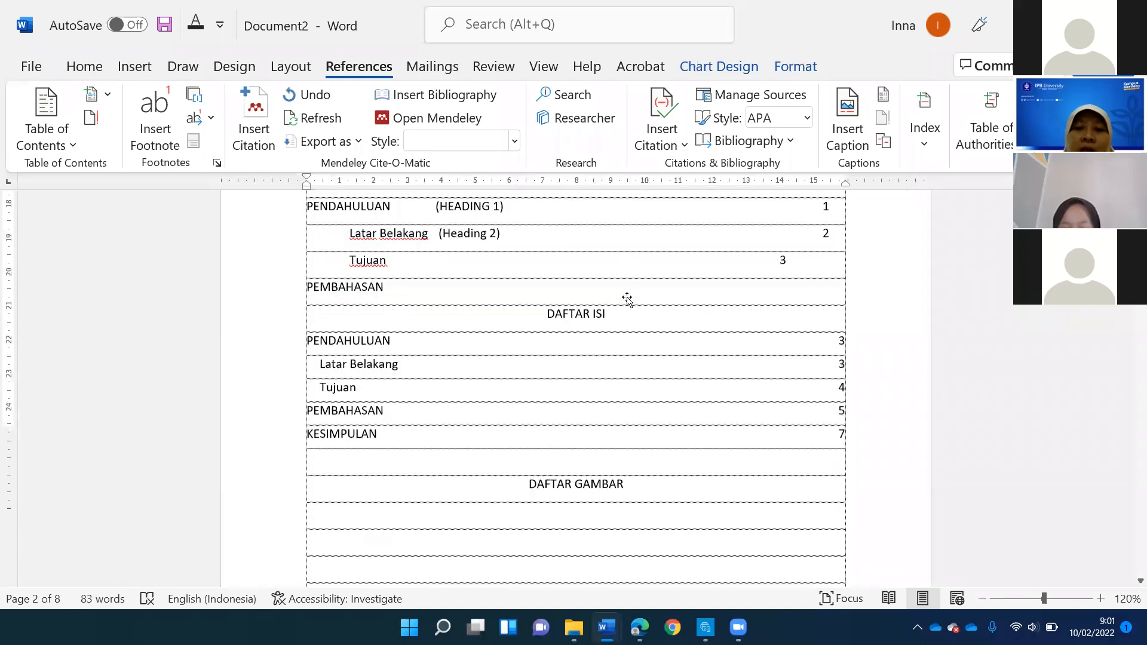
{"action": "scroll", "coordinate": [566, 239], "scroll_direction": "down", "scroll_amount": 4}
{"action": "left_click", "coordinate": [566, 240]}
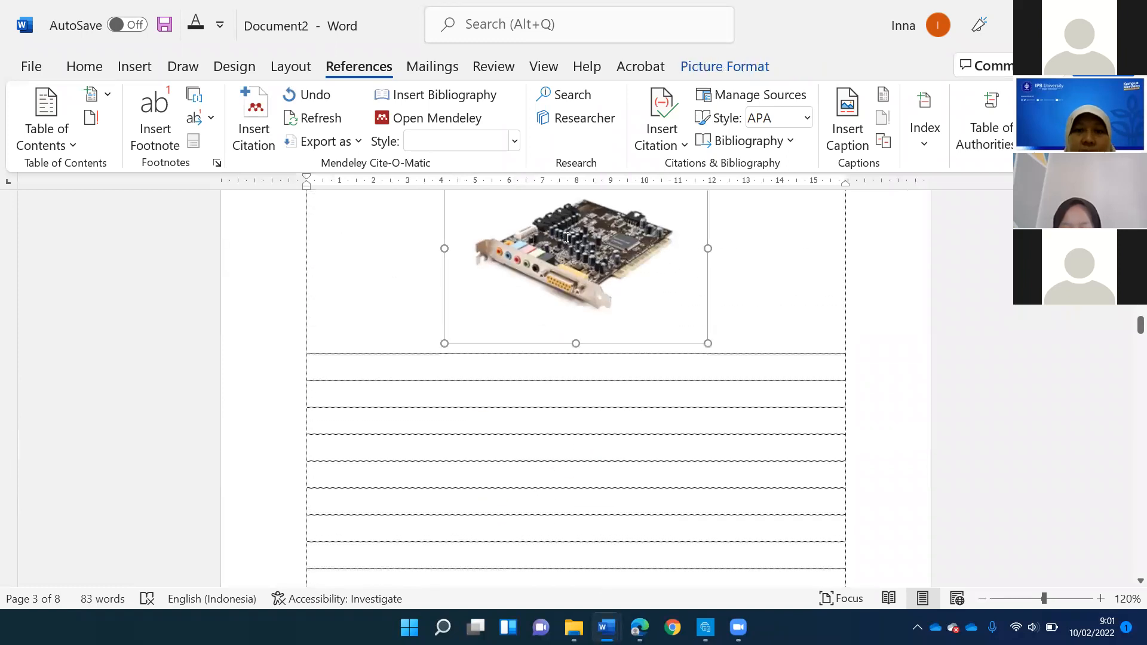
{"action": "scroll", "coordinate": [589, 303], "scroll_direction": "up", "scroll_amount": 2}
{"action": "scroll", "coordinate": [589, 303], "scroll_direction": "down", "scroll_amount": 3}
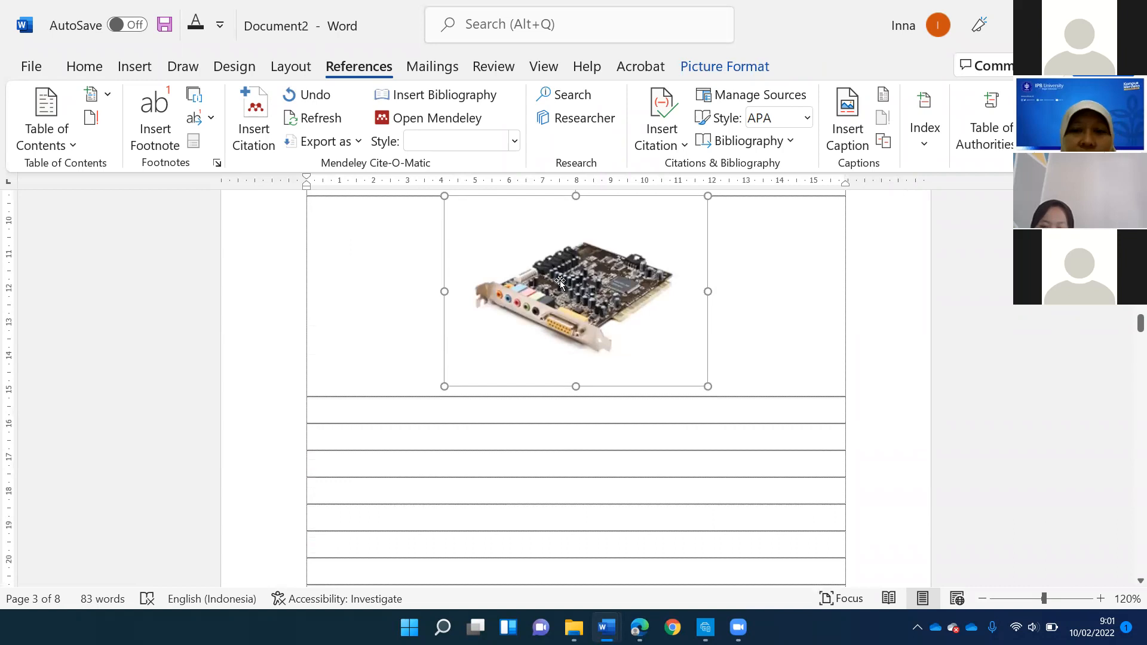
{"action": "left_click", "coordinate": [807, 263]}
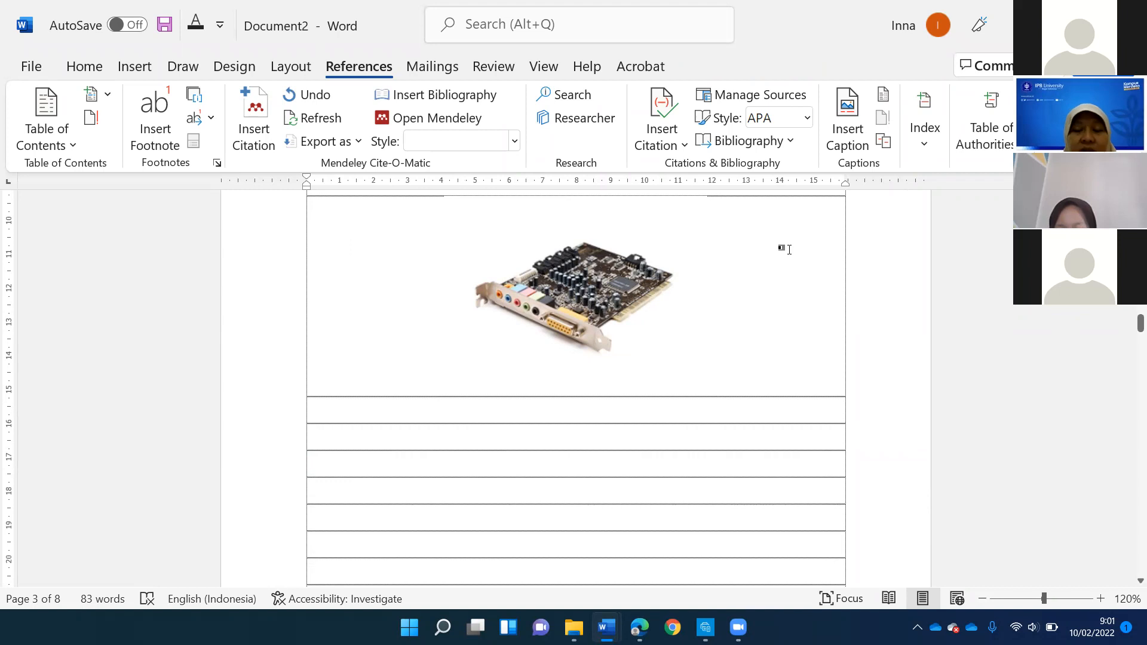
- Start a caption for the circuit board picture under Latar Belakang and choose the label Gambar
{"action": "left_click", "coordinate": [609, 265]}
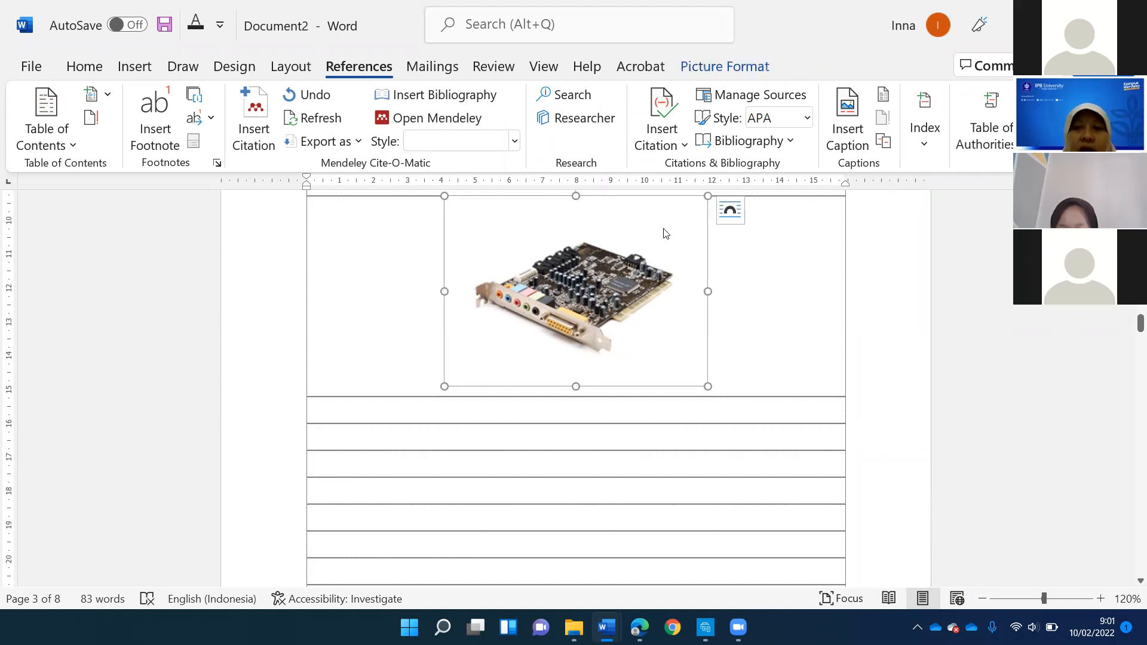
{"action": "left_click", "coordinate": [845, 113]}
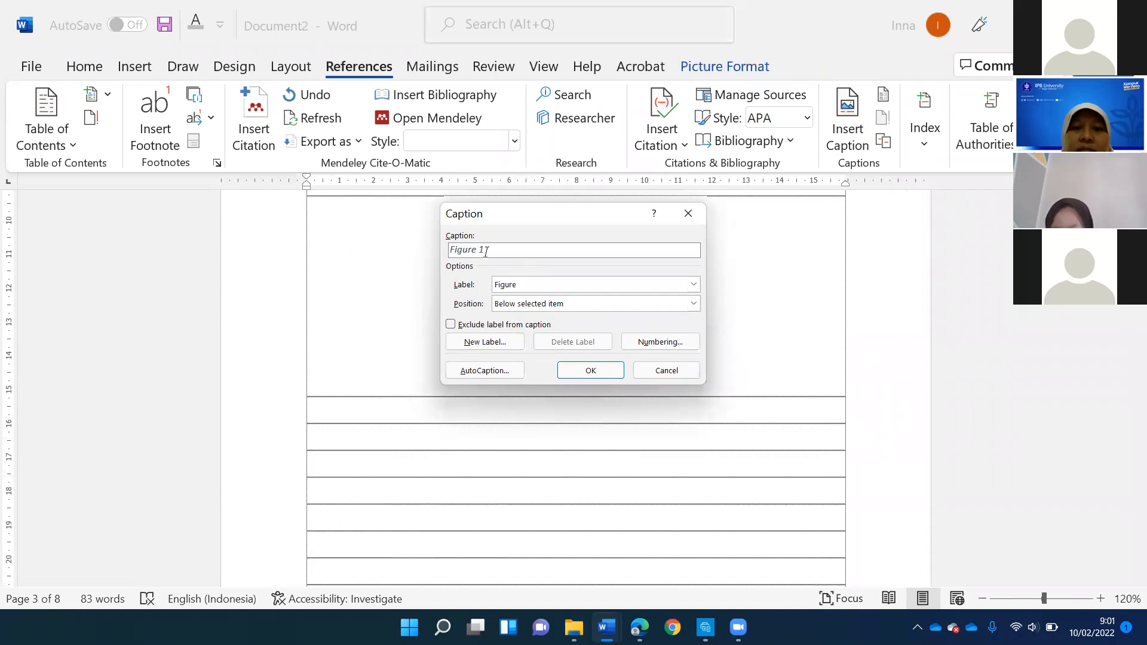
{"action": "left_click", "coordinate": [694, 285]}
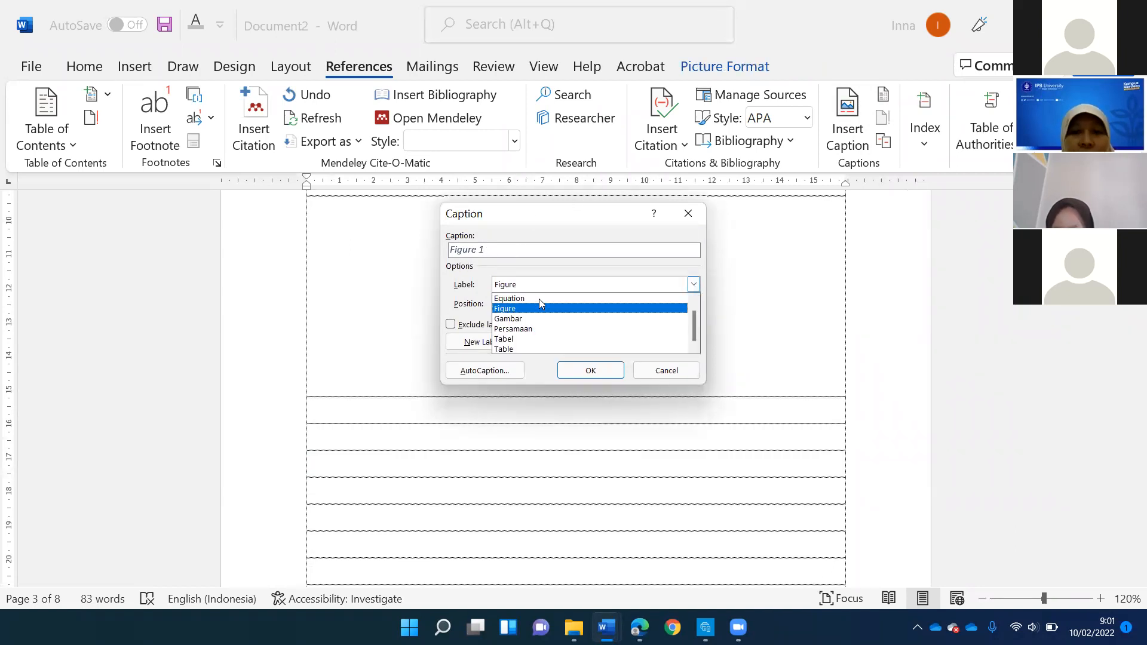
{"action": "left_click", "coordinate": [519, 318]}
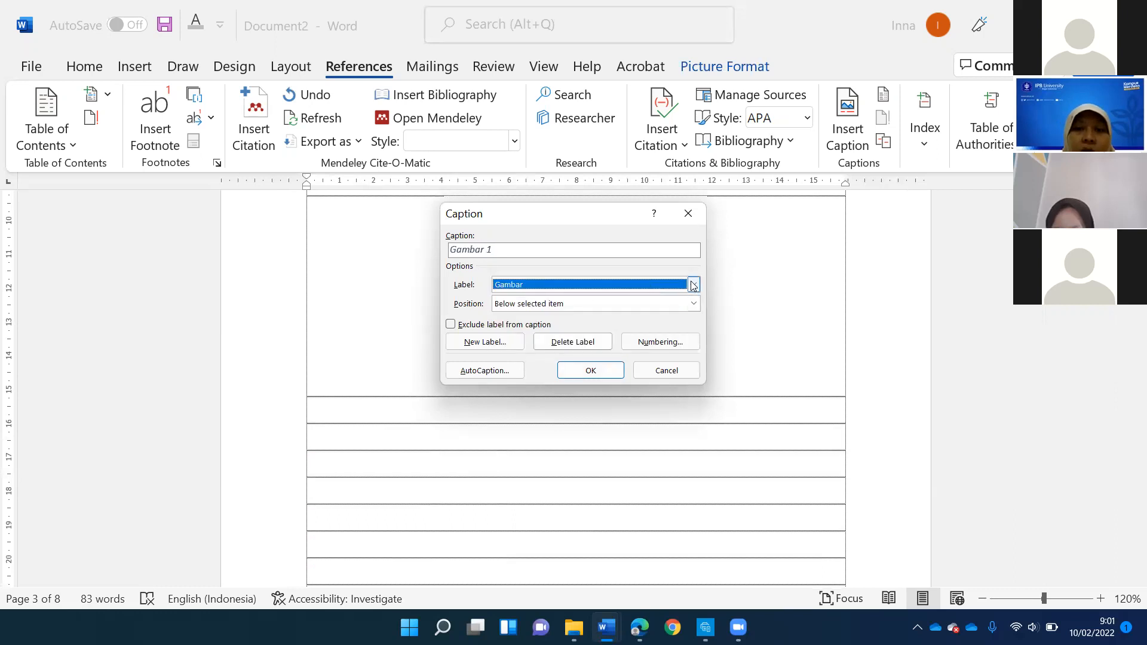
{"action": "left_click", "coordinate": [694, 285]}
{"action": "left_click", "coordinate": [500, 340]}
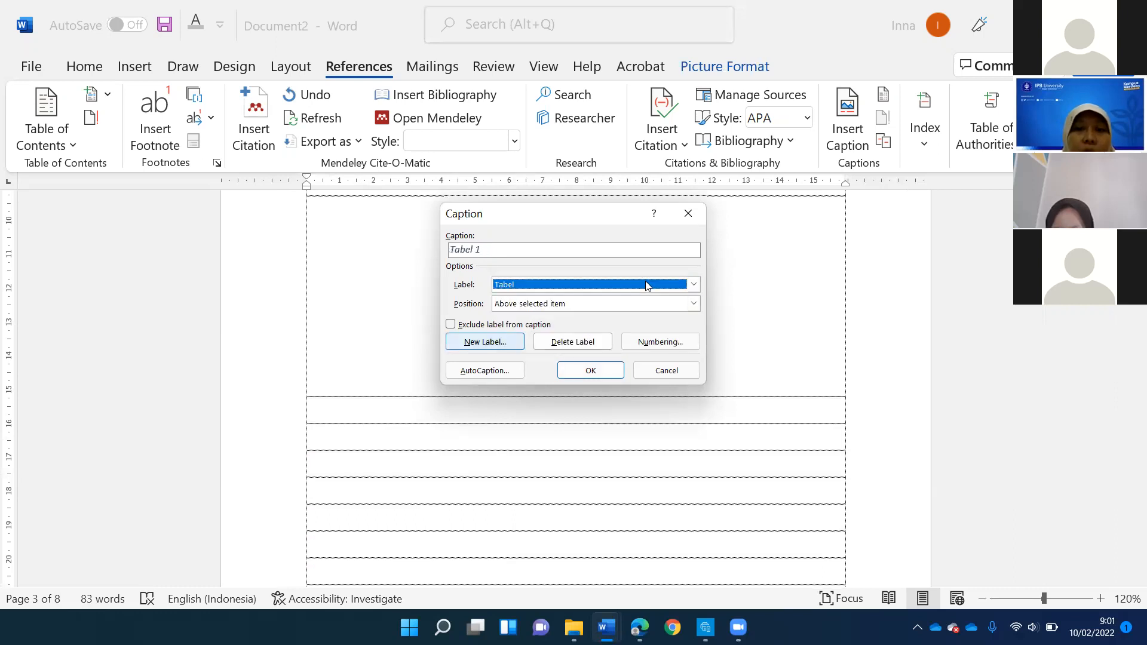
{"action": "left_click", "coordinate": [471, 342]}
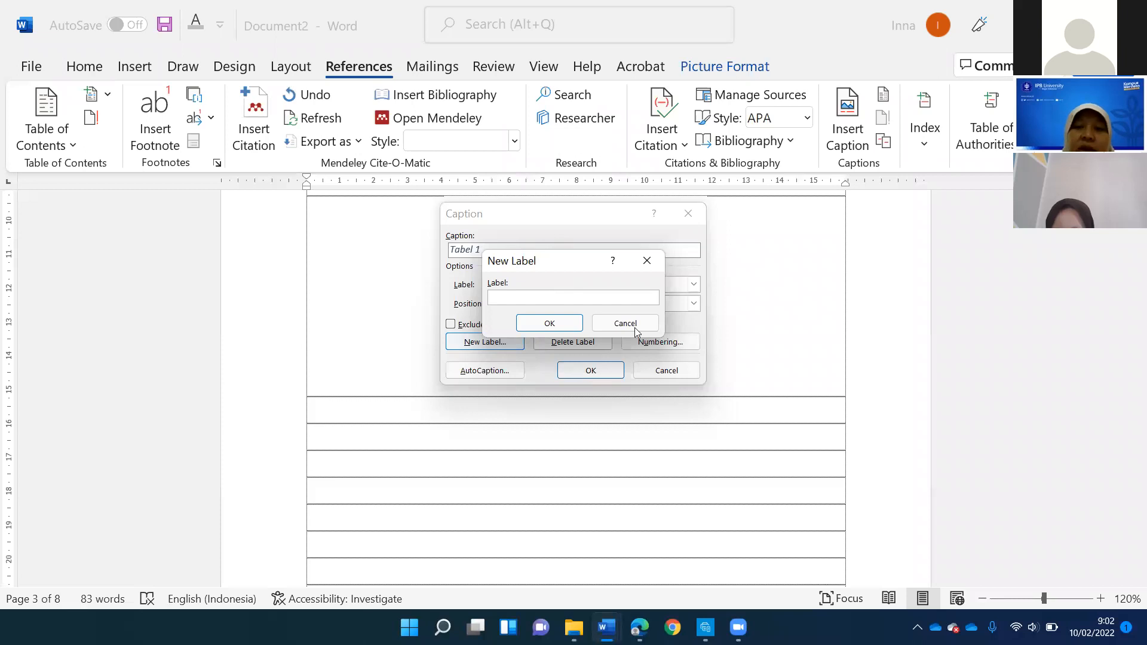
{"action": "key", "text": "Escape"}
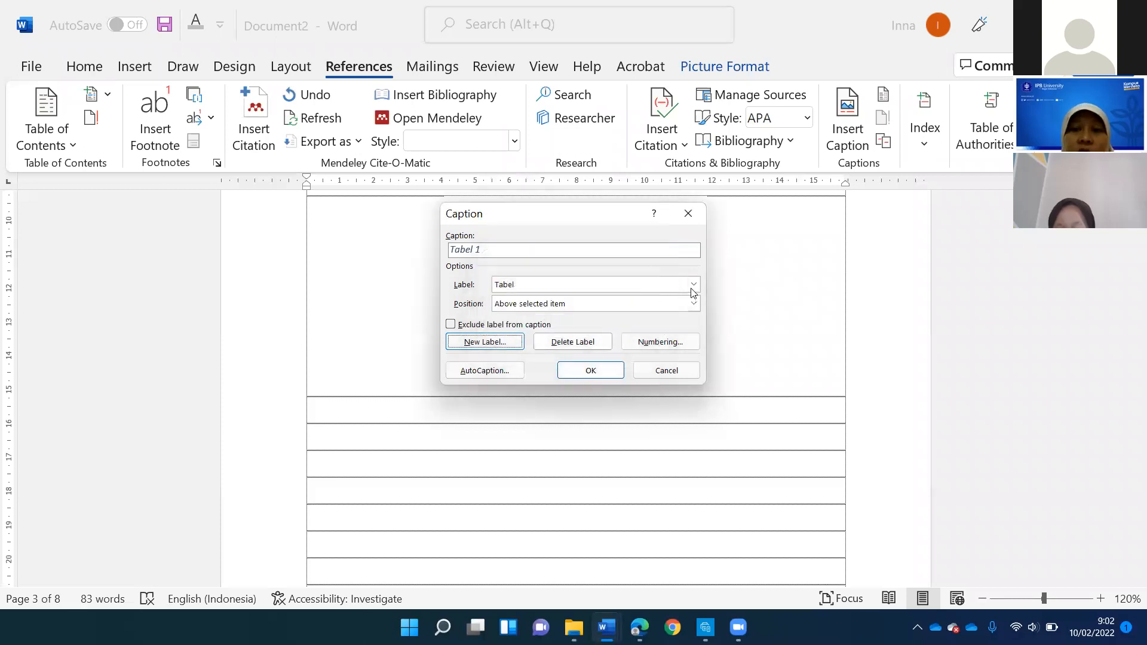
{"action": "left_click", "coordinate": [693, 285]}
{"action": "left_click", "coordinate": [546, 323]}
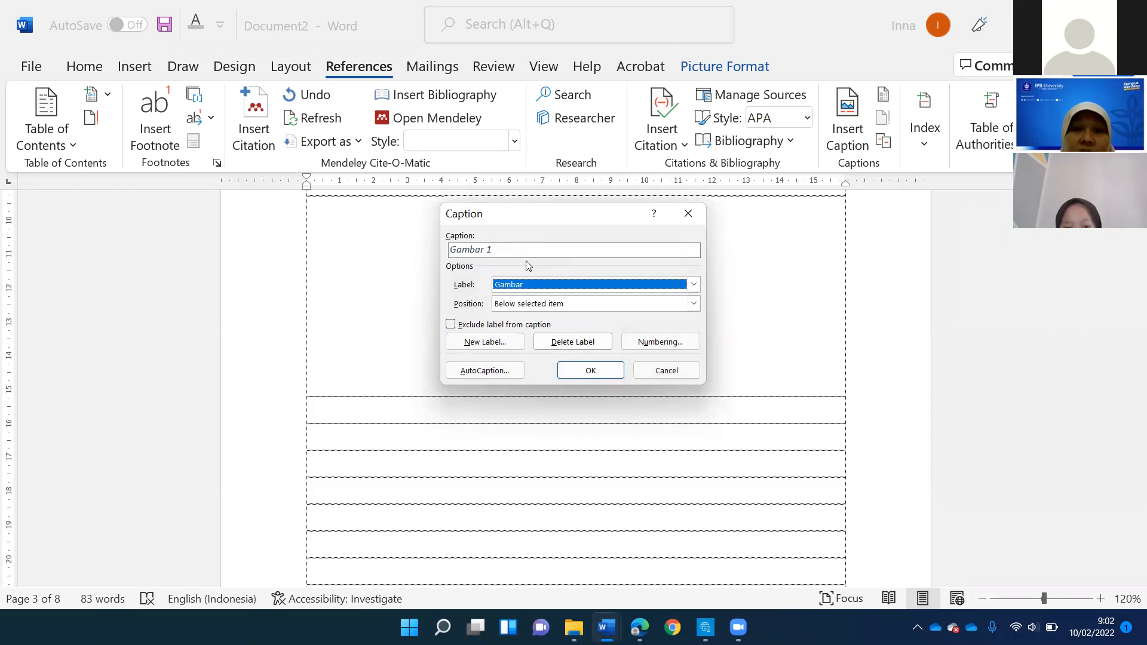
- Insert the Gambar caption below the selected picture and complete it with the text "Bagian dari komputer"
{"action": "left_click", "coordinate": [693, 305]}
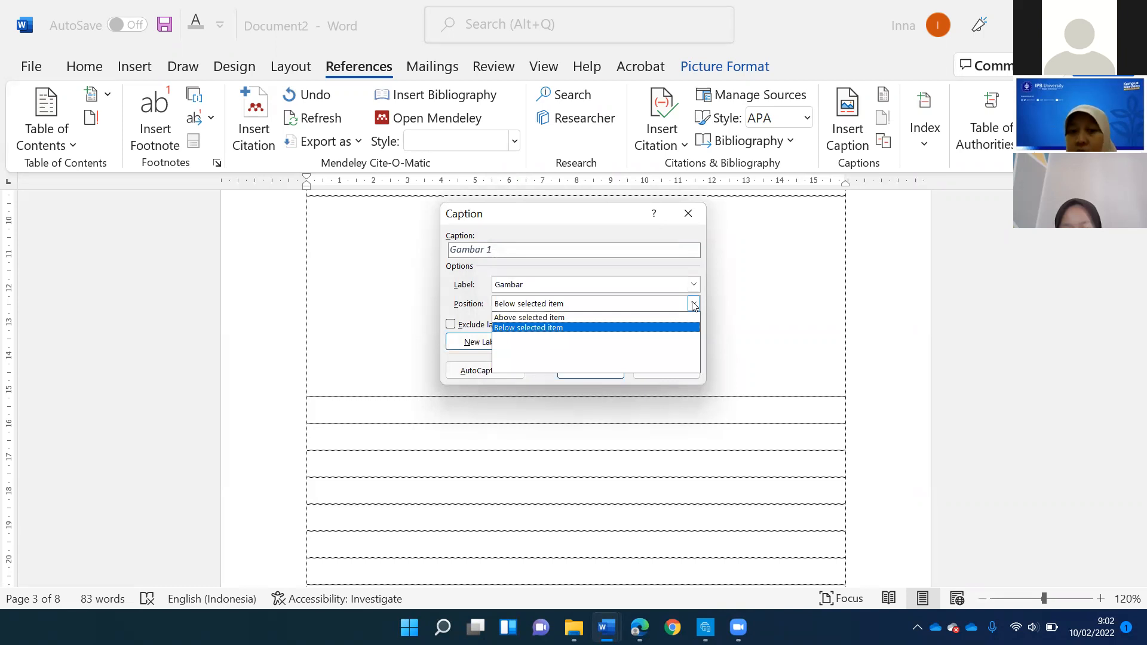
{"action": "left_click", "coordinate": [649, 332]}
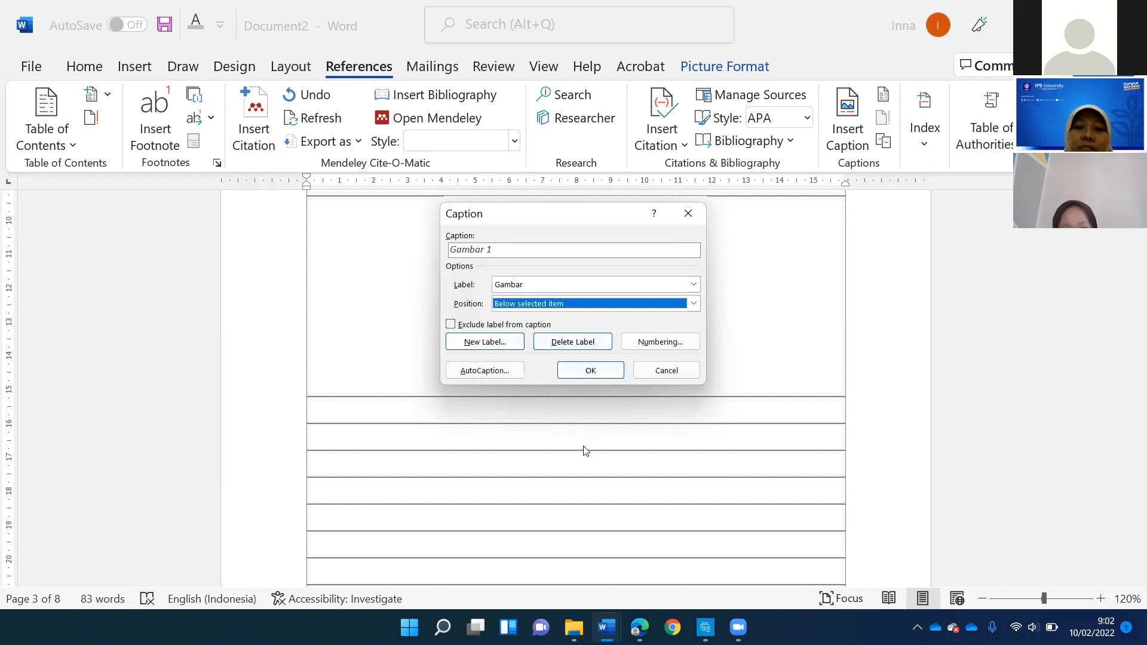
{"action": "left_click", "coordinate": [616, 369]}
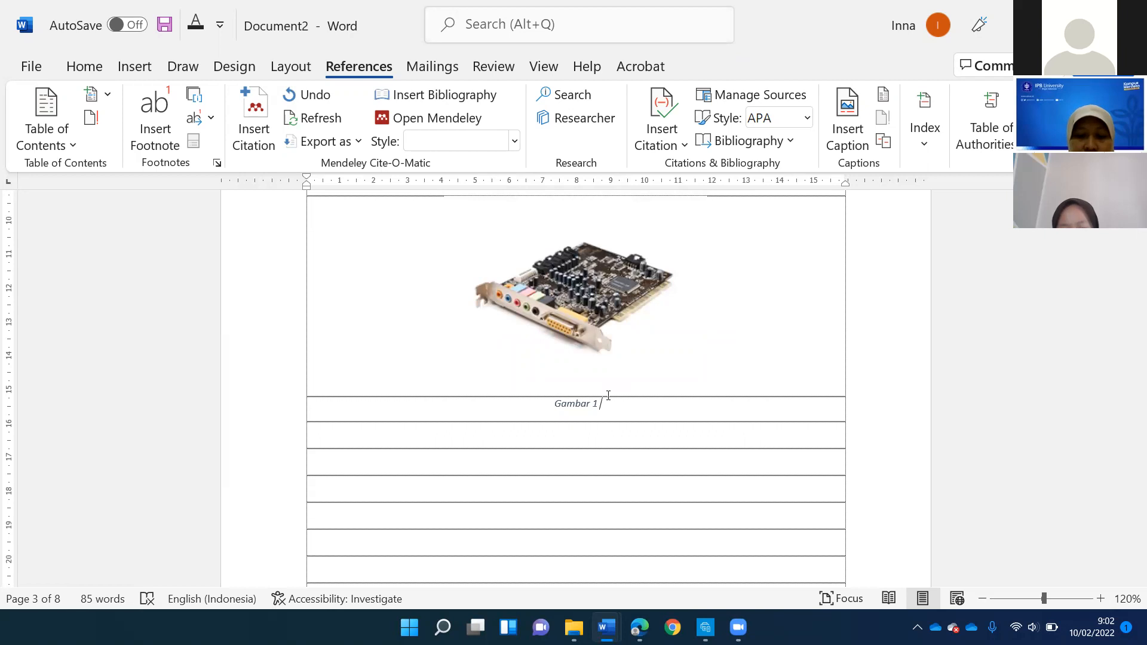
{"action": "type", "text": "Bagian"}
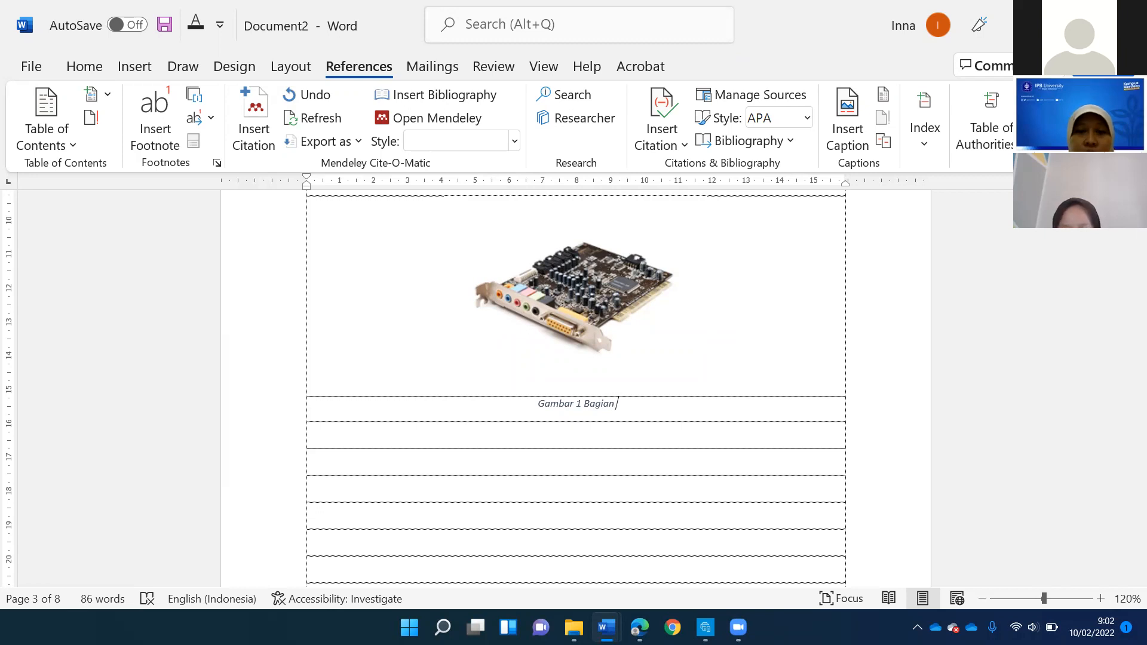
{"action": "type", "text": "dari "}
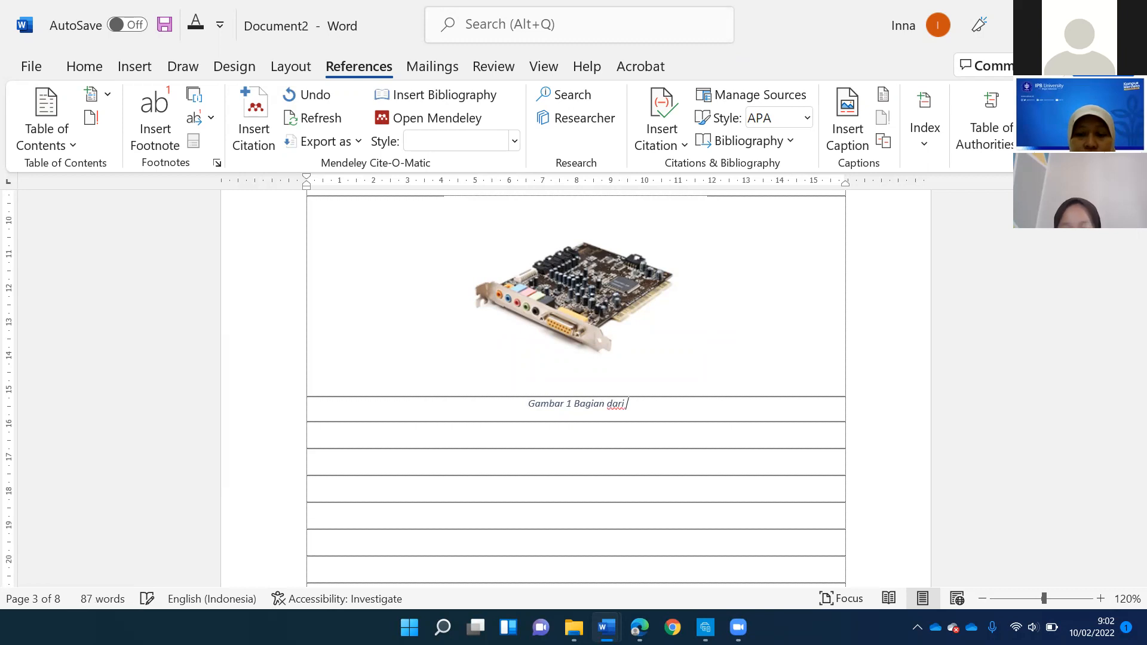
{"action": "type", "text": "komputer"}
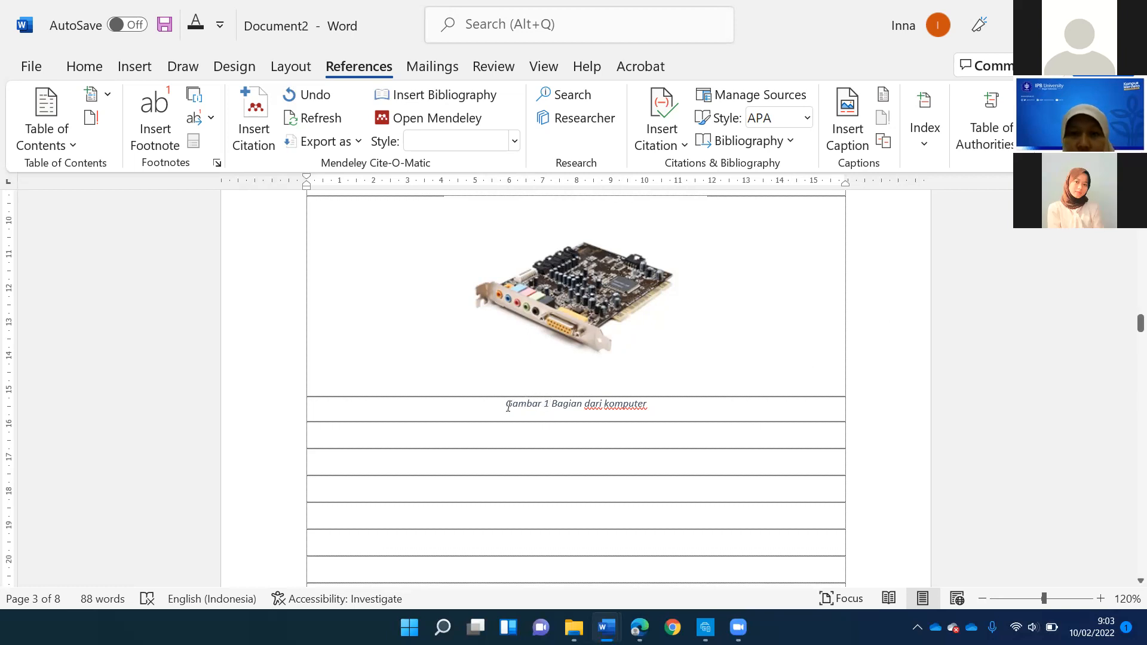
- Format the whole picture caption in Times New Roman, size 12, without italics
{"action": "triple_click", "coordinate": [598, 401]}
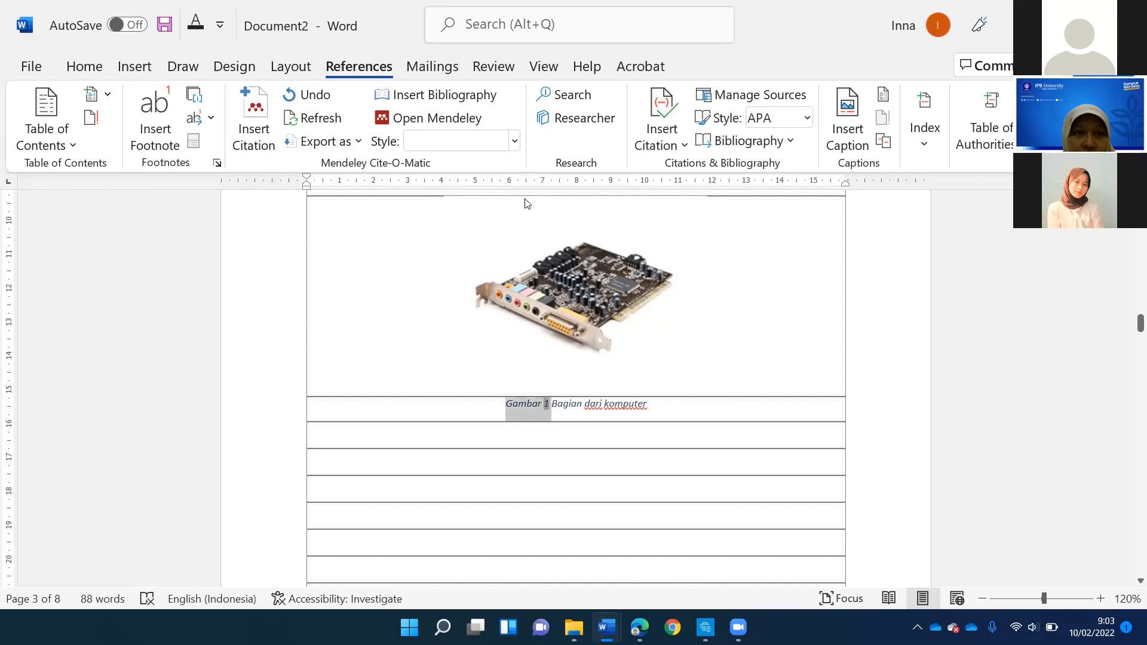
{"action": "left_click", "coordinate": [87, 64]}
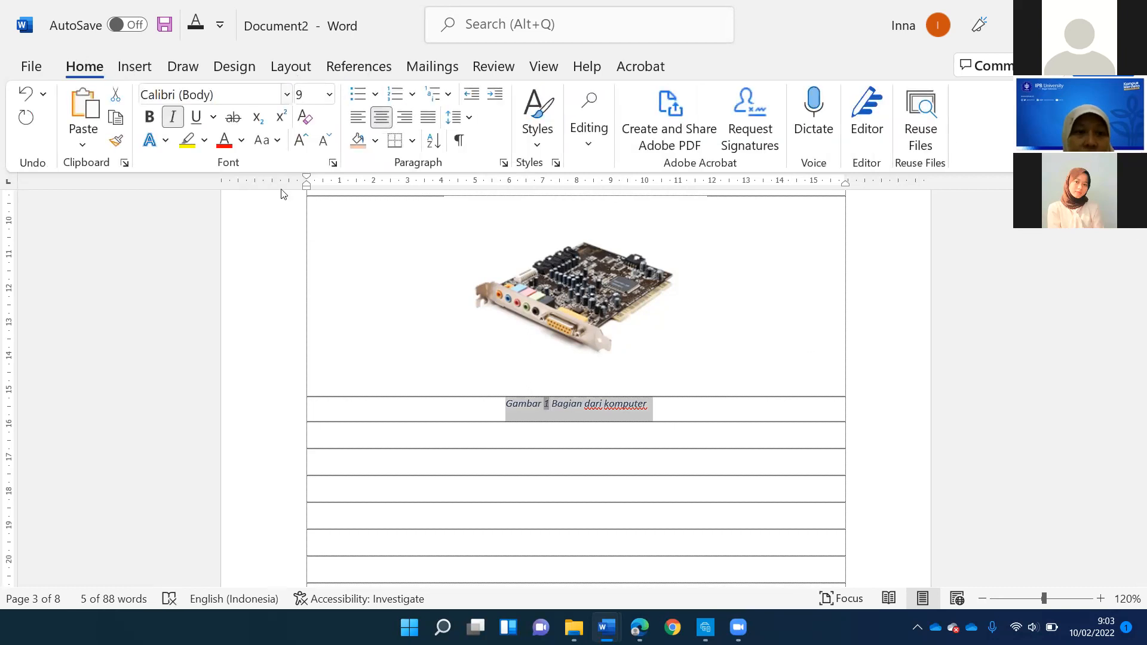
{"action": "left_click", "coordinate": [287, 94]}
{"action": "left_click", "coordinate": [216, 153]}
{"action": "left_click", "coordinate": [329, 95]}
{"action": "left_click", "coordinate": [310, 209]}
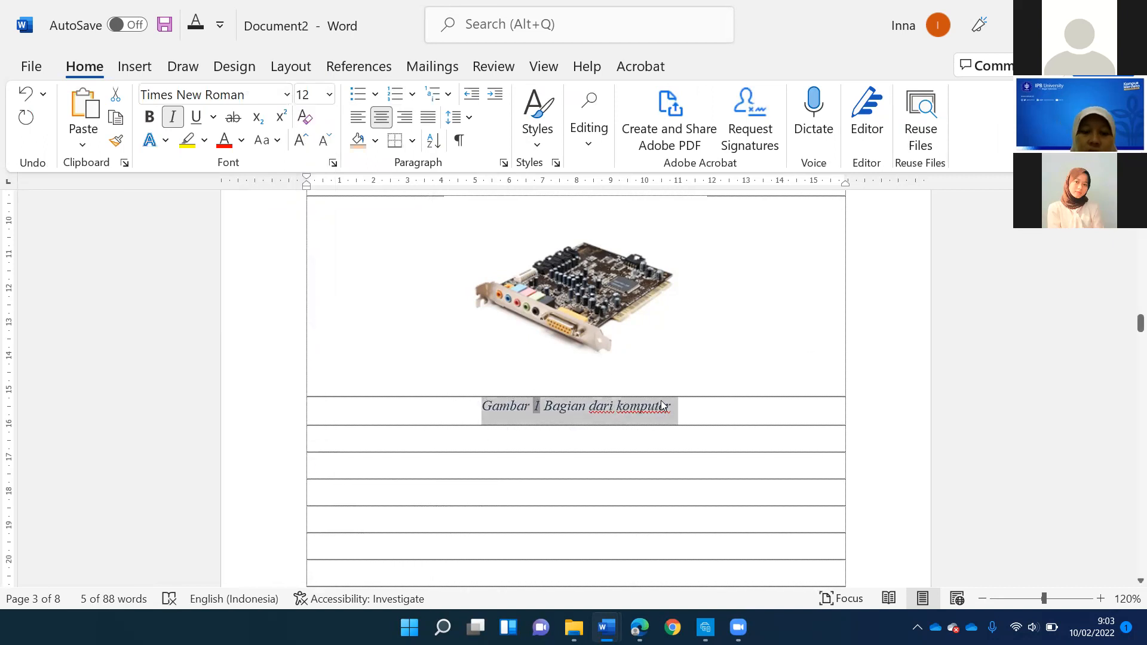
{"action": "key", "text": "ctrl+i"}
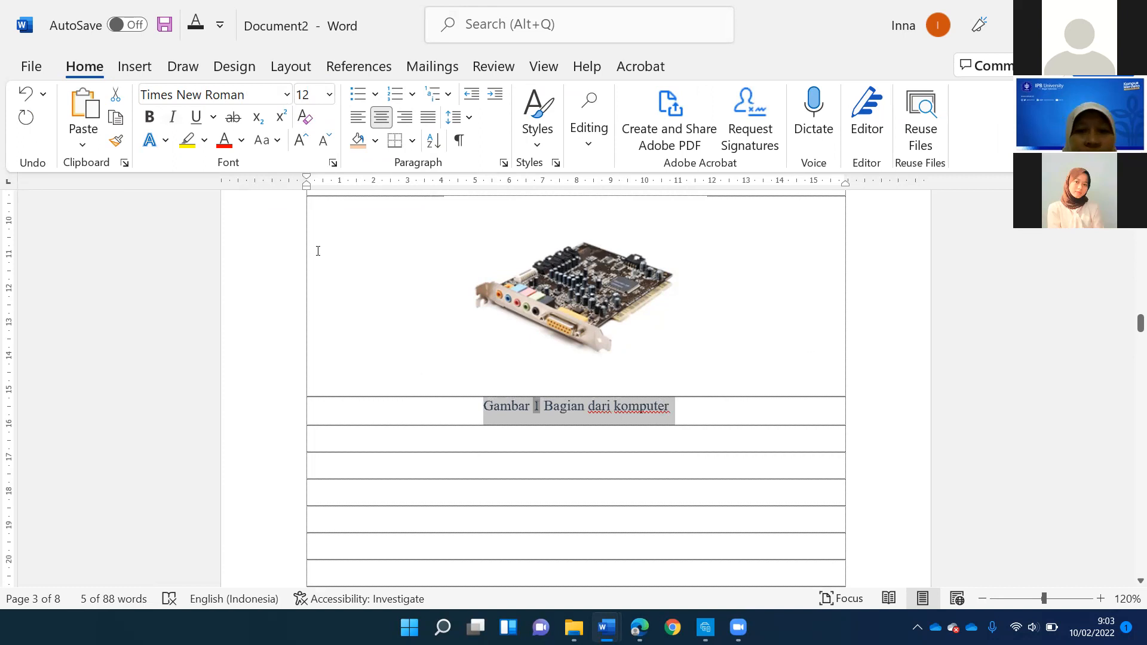
{"action": "left_click", "coordinate": [594, 421]}
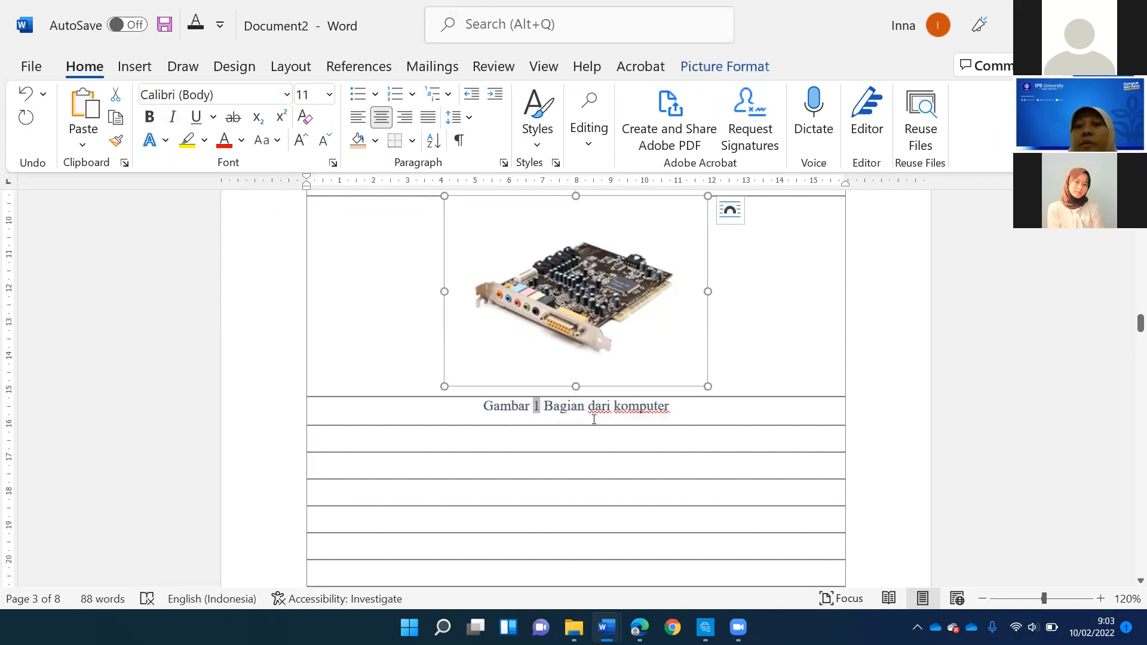
{"action": "left_click", "coordinate": [560, 291]}
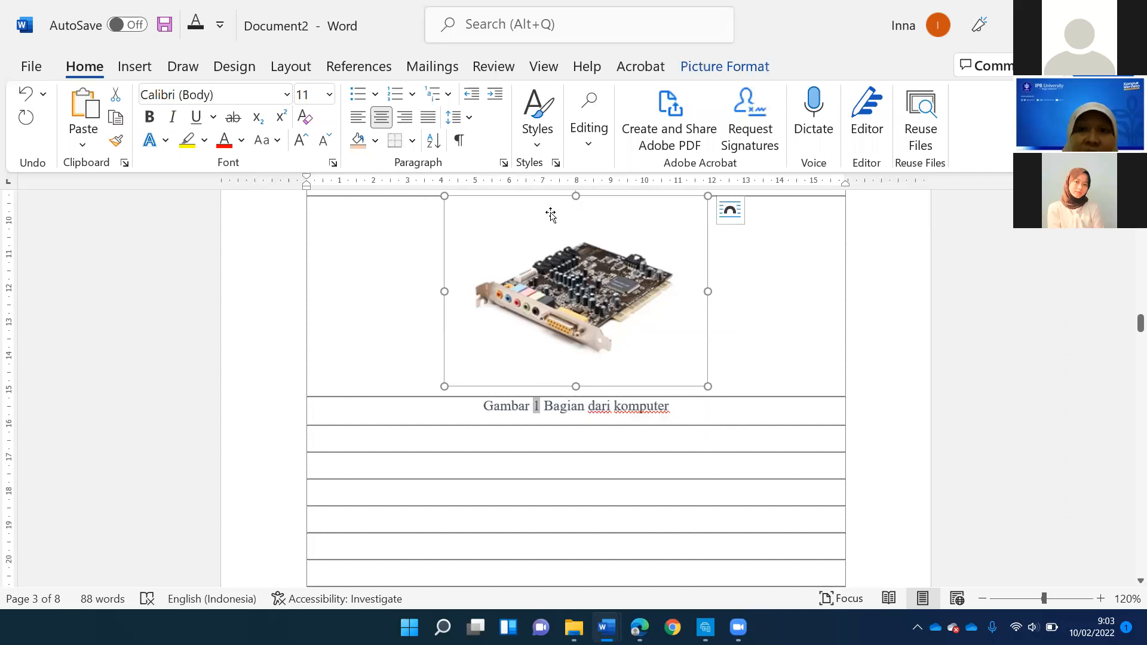
{"action": "scroll", "coordinate": [543, 301], "scroll_direction": "up", "scroll_amount": 8}
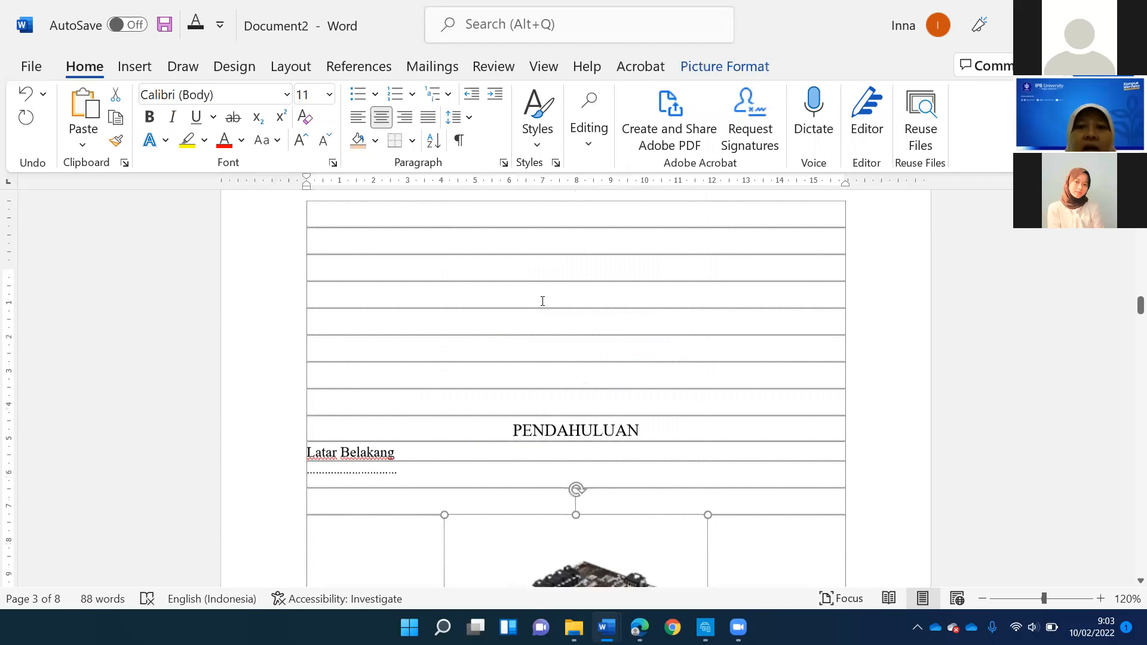
- Start a table of figures on the empty line below the DAFTAR GAMBAR heading
{"action": "scroll", "coordinate": [542, 301], "scroll_direction": "up", "scroll_amount": 3}
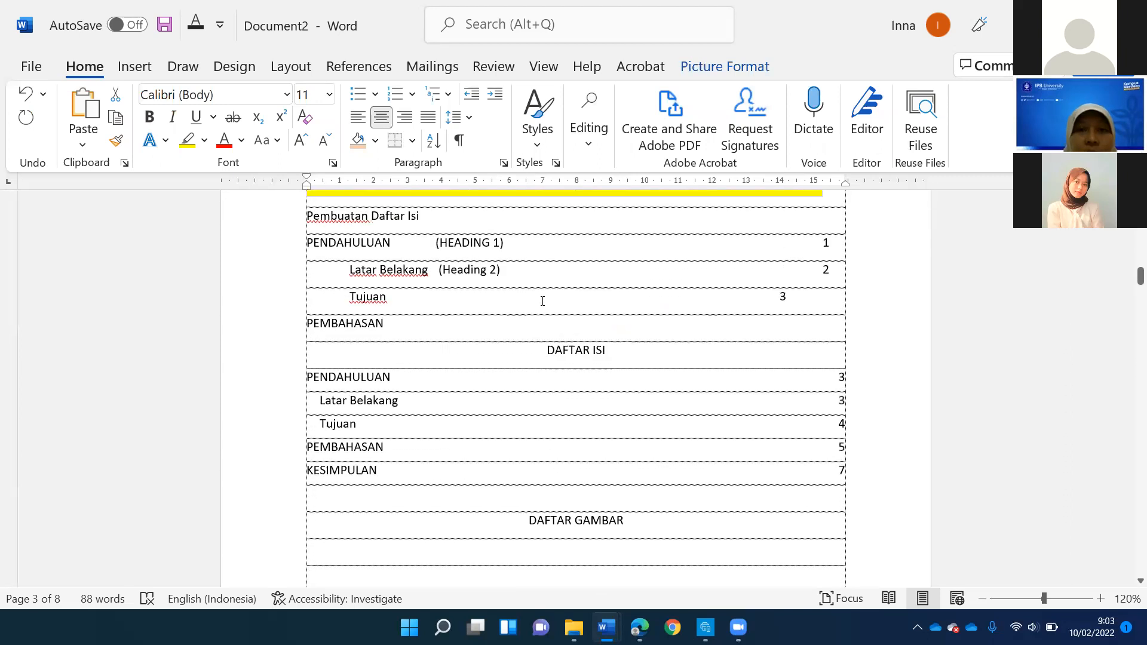
{"action": "scroll", "coordinate": [542, 300], "scroll_direction": "down", "scroll_amount": 3}
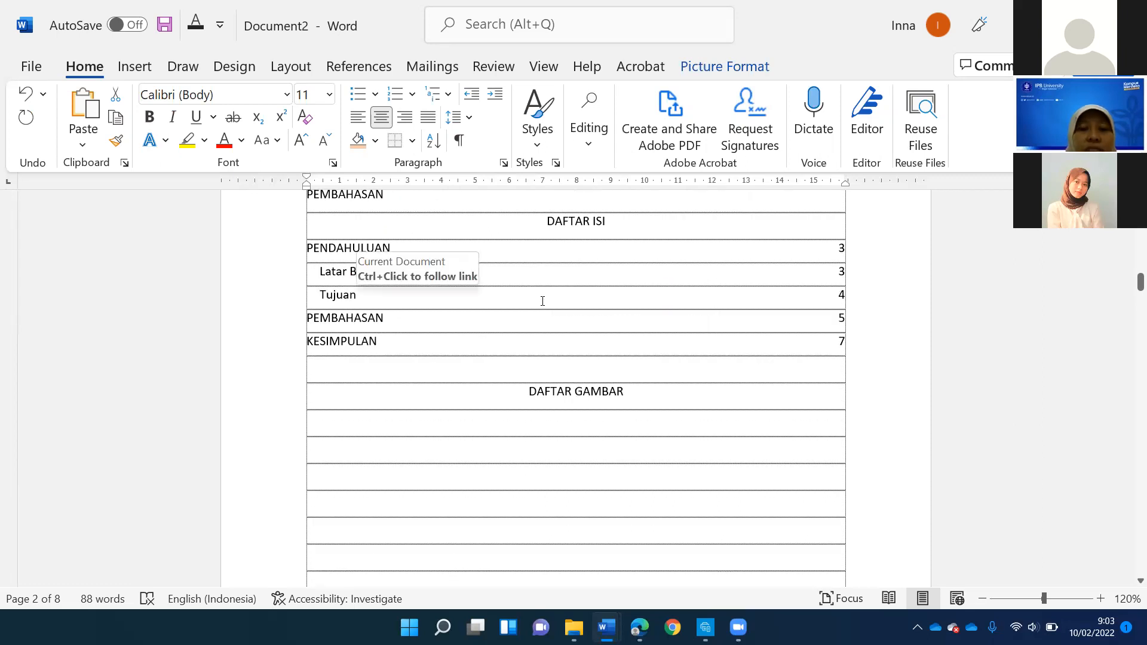
{"action": "scroll", "coordinate": [641, 257], "scroll_direction": "down", "scroll_amount": 3}
{"action": "left_click", "coordinate": [641, 255]}
{"action": "key", "text": "Down"}
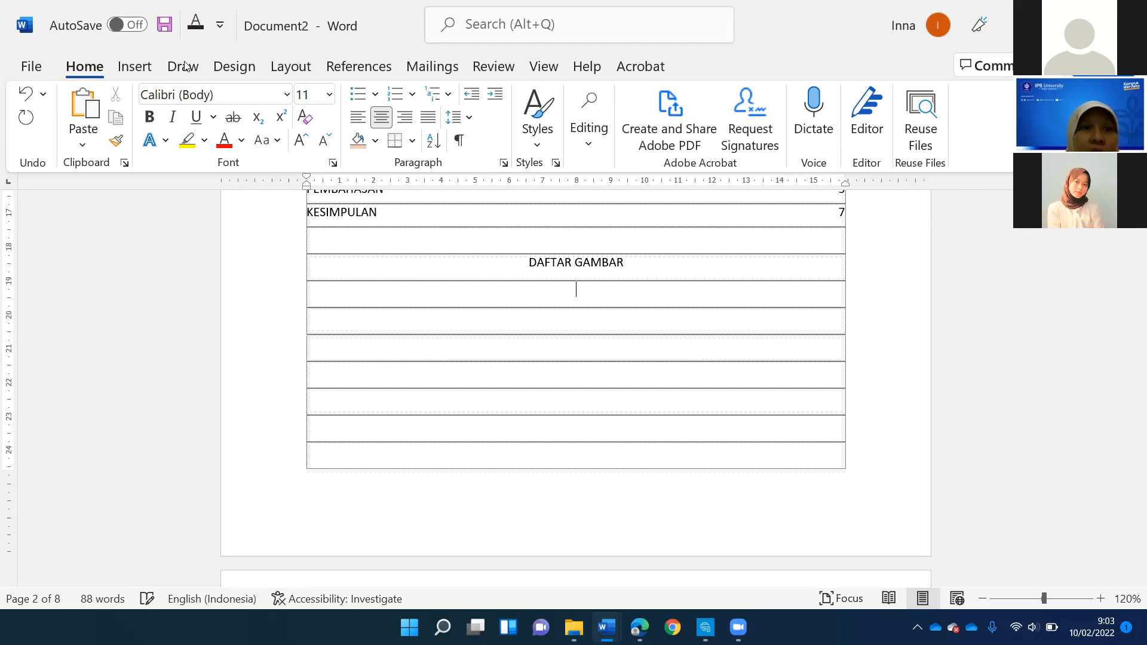
{"action": "left_click", "coordinate": [120, 67]}
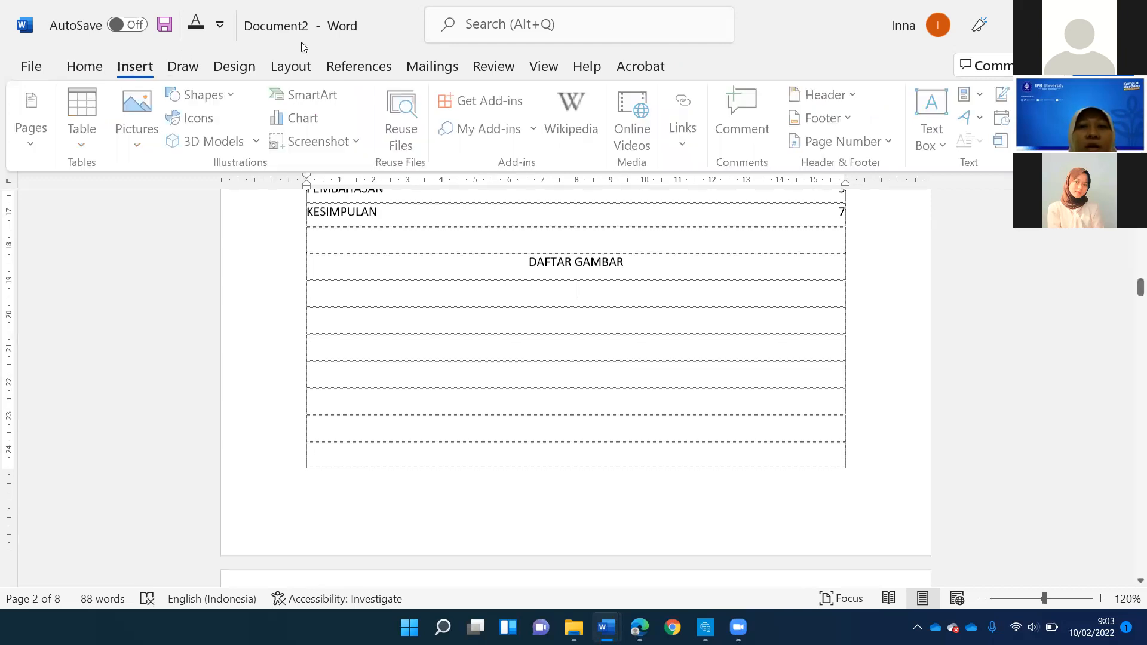
{"action": "left_click", "coordinate": [341, 67]}
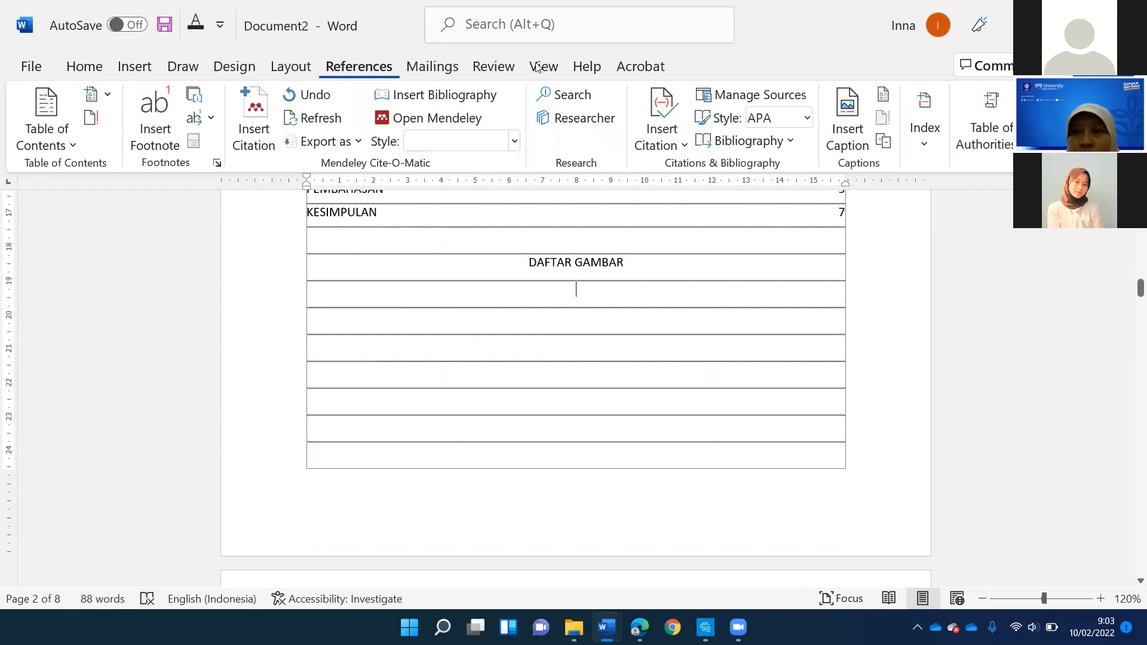
{"action": "left_click", "coordinate": [884, 95]}
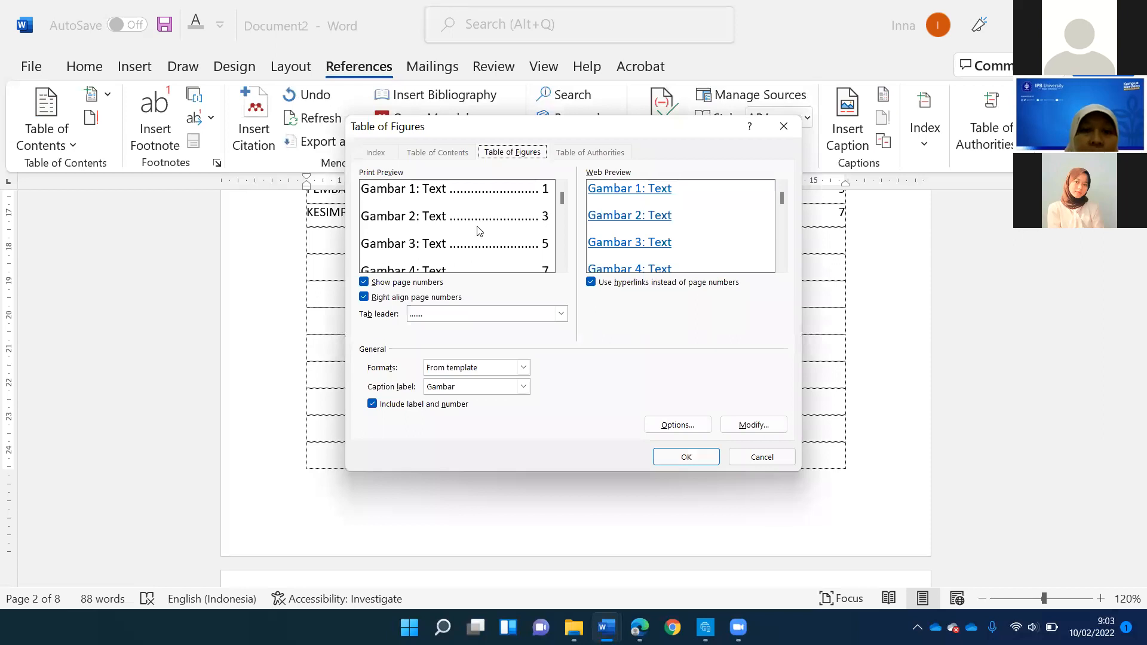
- Insert the list of figures without a tab leader, using the From template format and the caption label Gambar
{"action": "left_click", "coordinate": [468, 314]}
{"action": "left_click", "coordinate": [469, 326]}
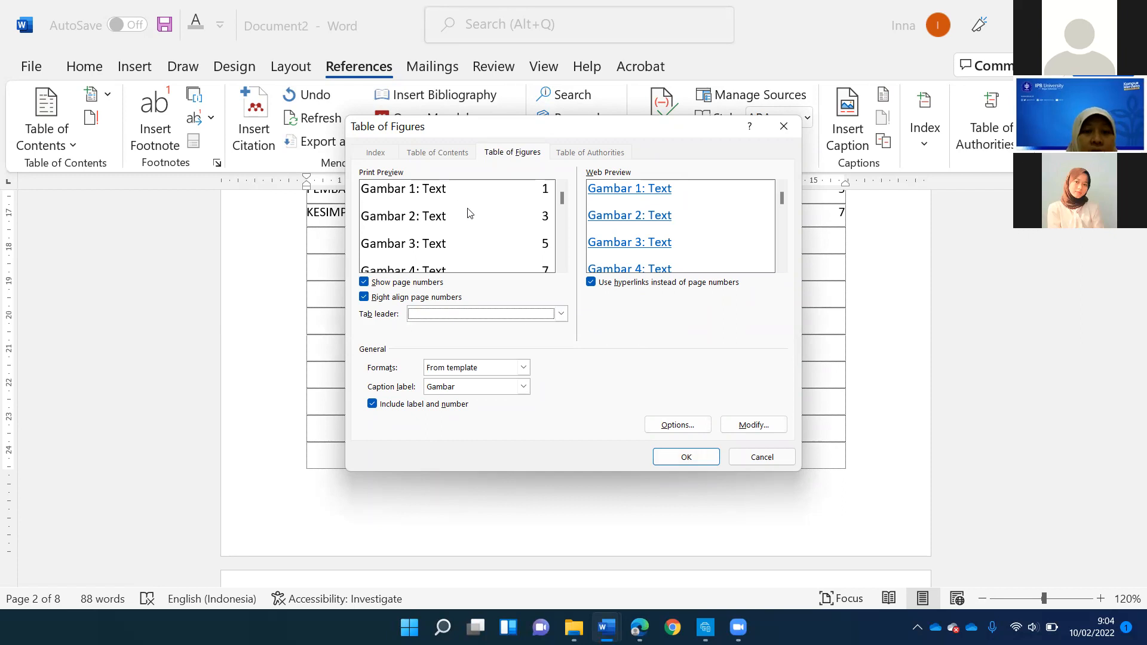
{"action": "left_click", "coordinate": [523, 388]}
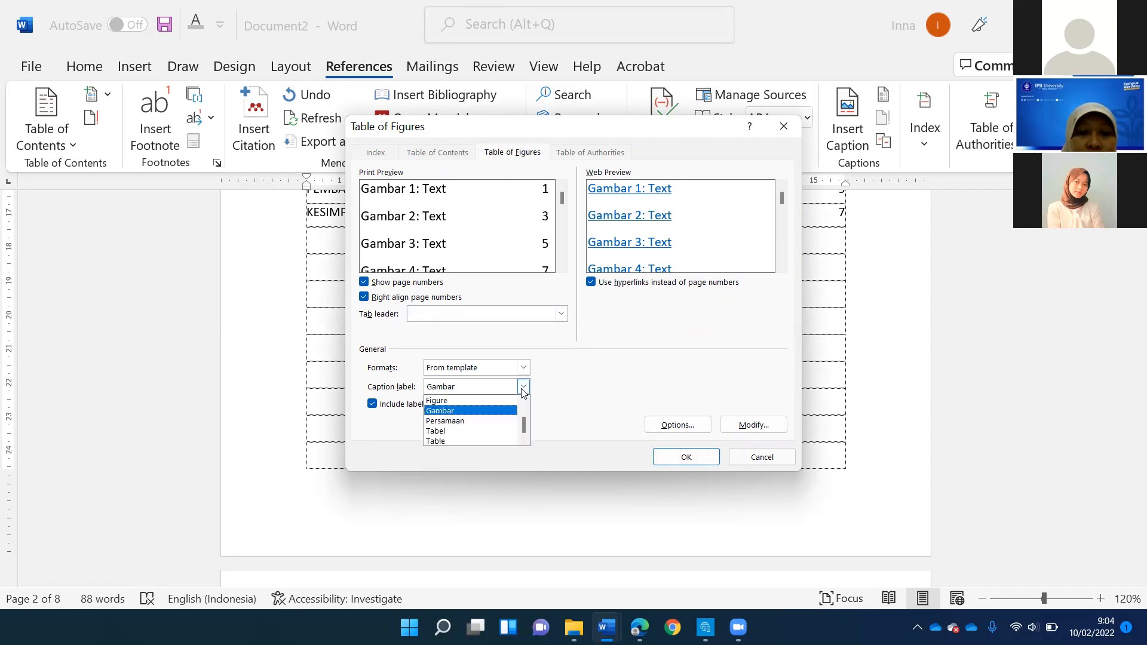
{"action": "left_click", "coordinate": [522, 389]}
{"action": "left_click", "coordinate": [525, 368]}
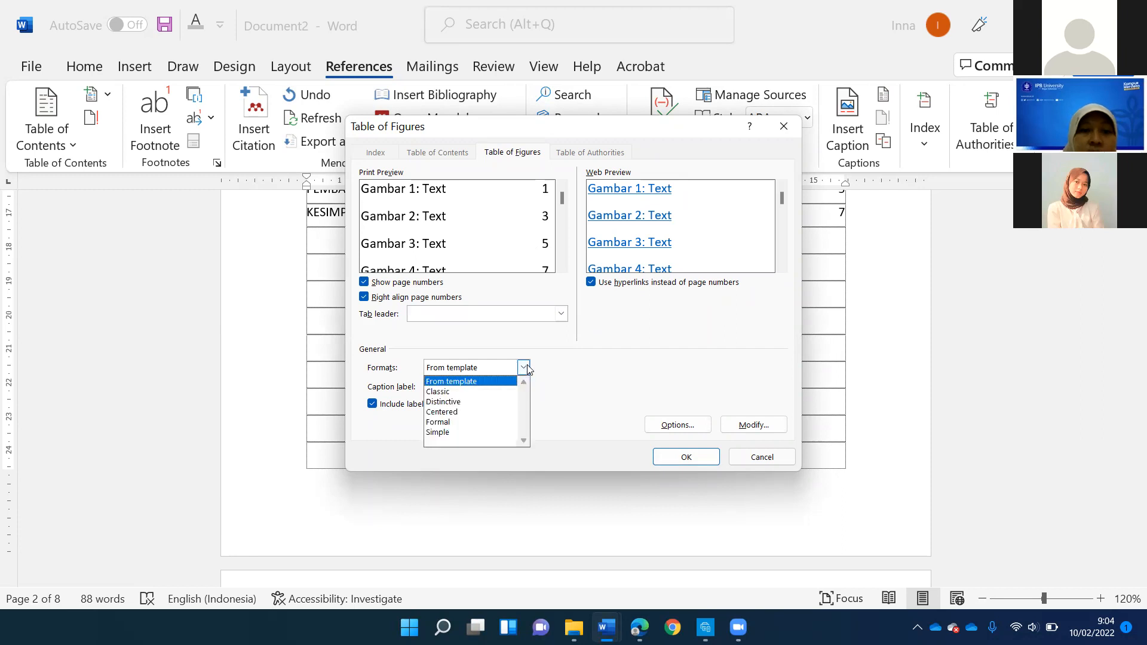
{"action": "left_click", "coordinate": [524, 368]}
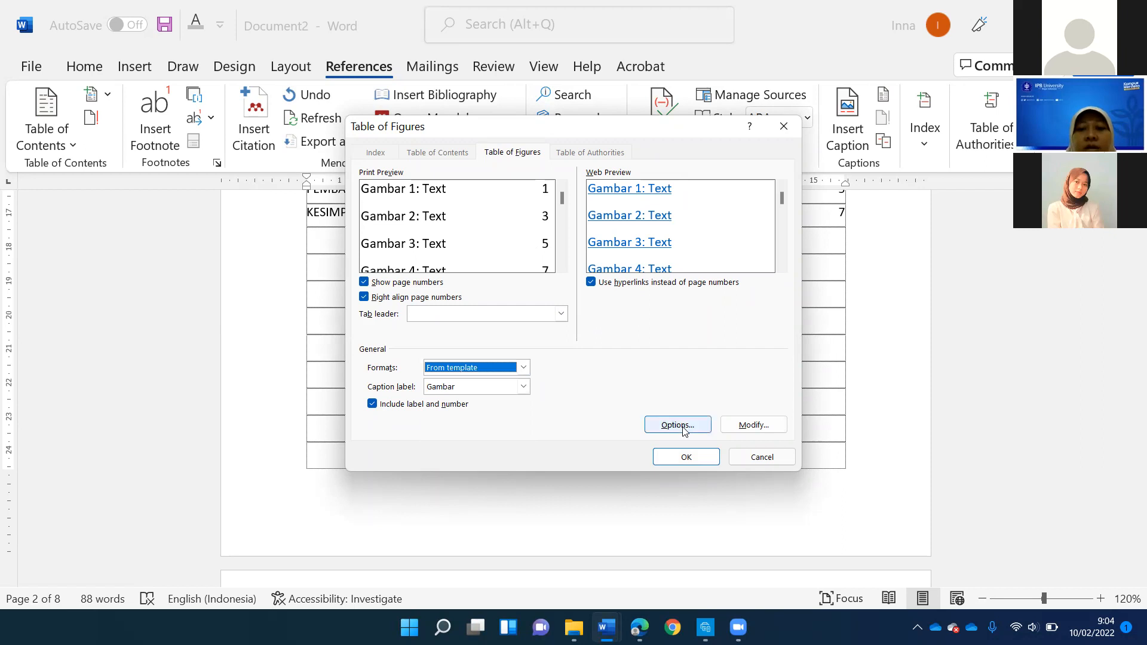
{"action": "left_click", "coordinate": [688, 456]}
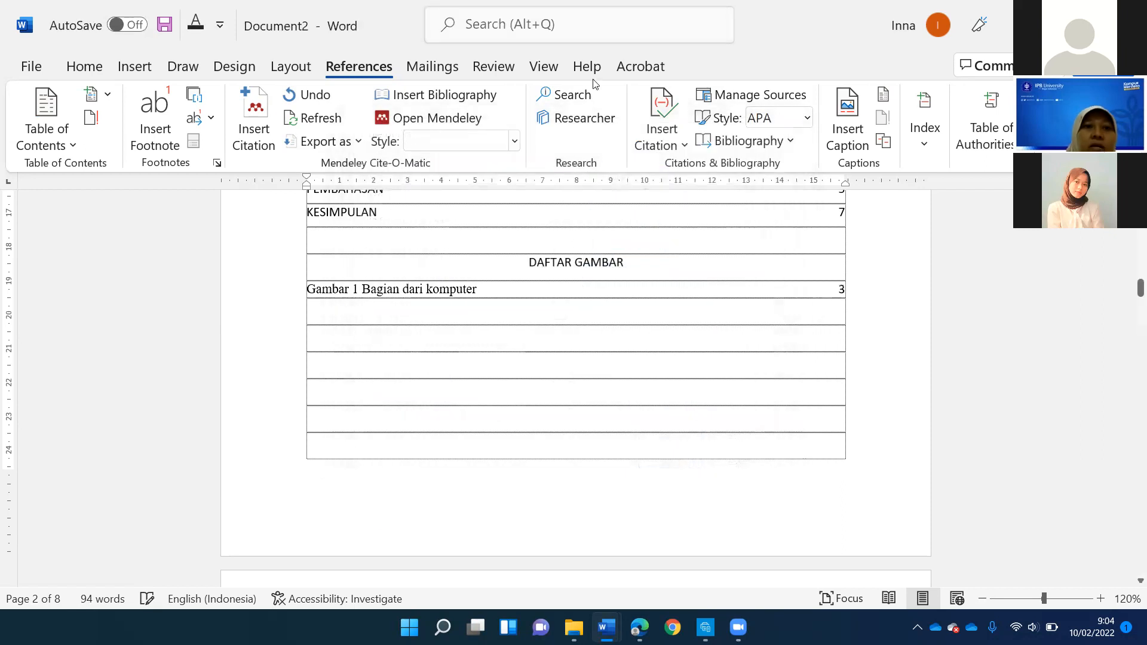
- Add the heading DAFTAR TABEL below the list of figures, leaving one empty line between them
{"action": "left_click", "coordinate": [593, 79]}
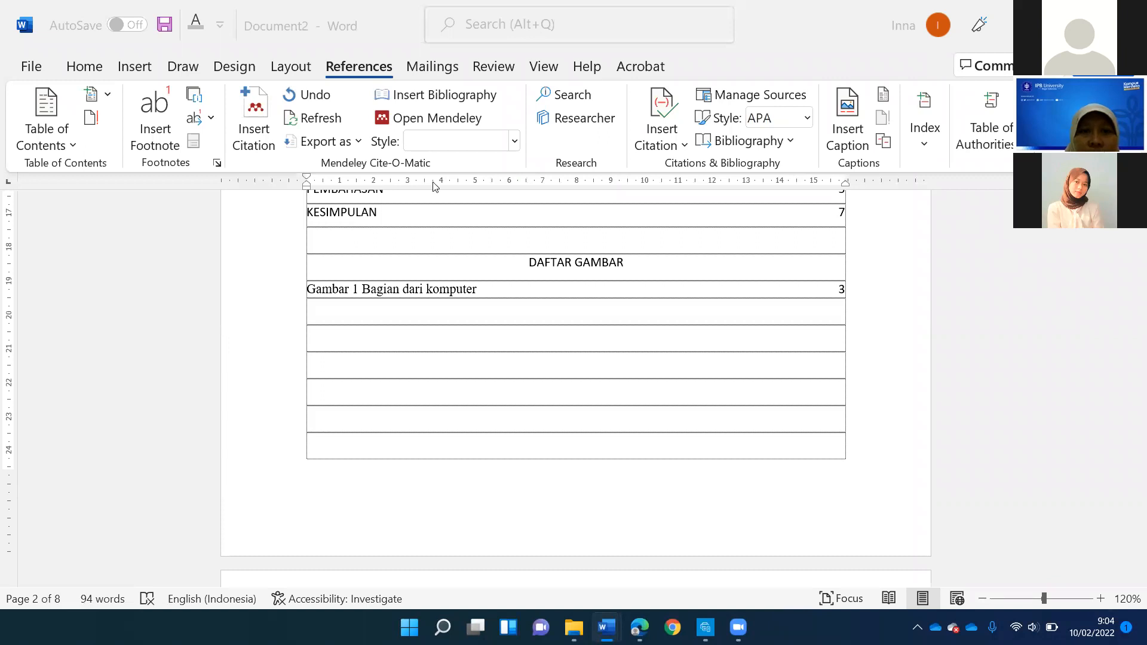
{"action": "left_click", "coordinate": [412, 289]}
{"action": "left_click", "coordinate": [504, 294]}
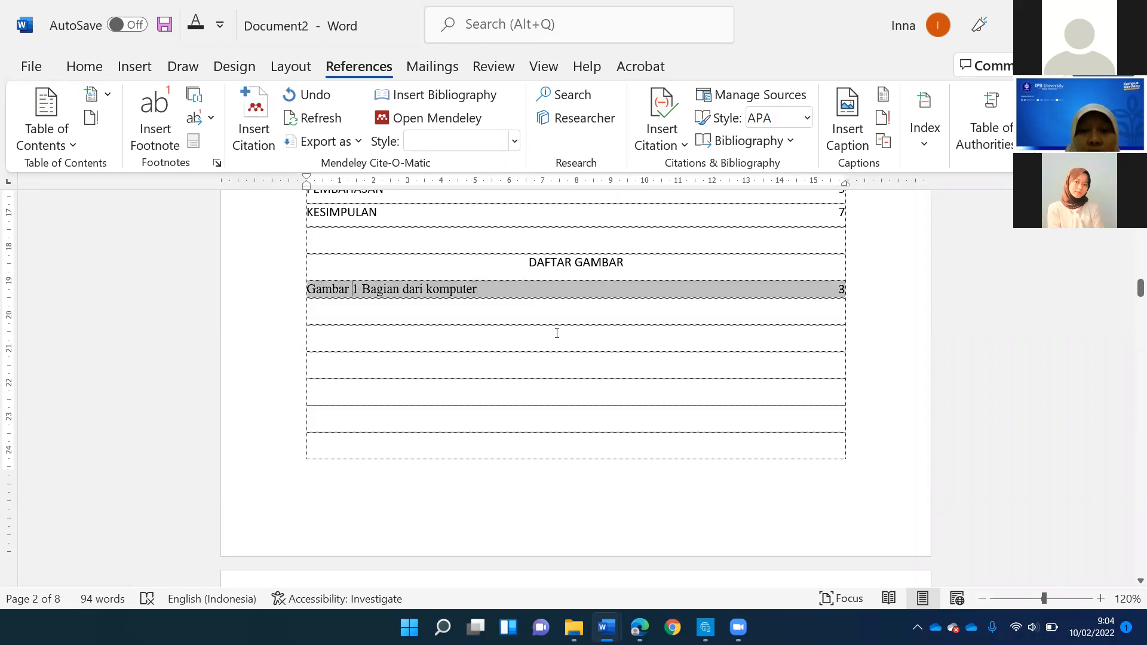
{"action": "key", "text": "Down"}
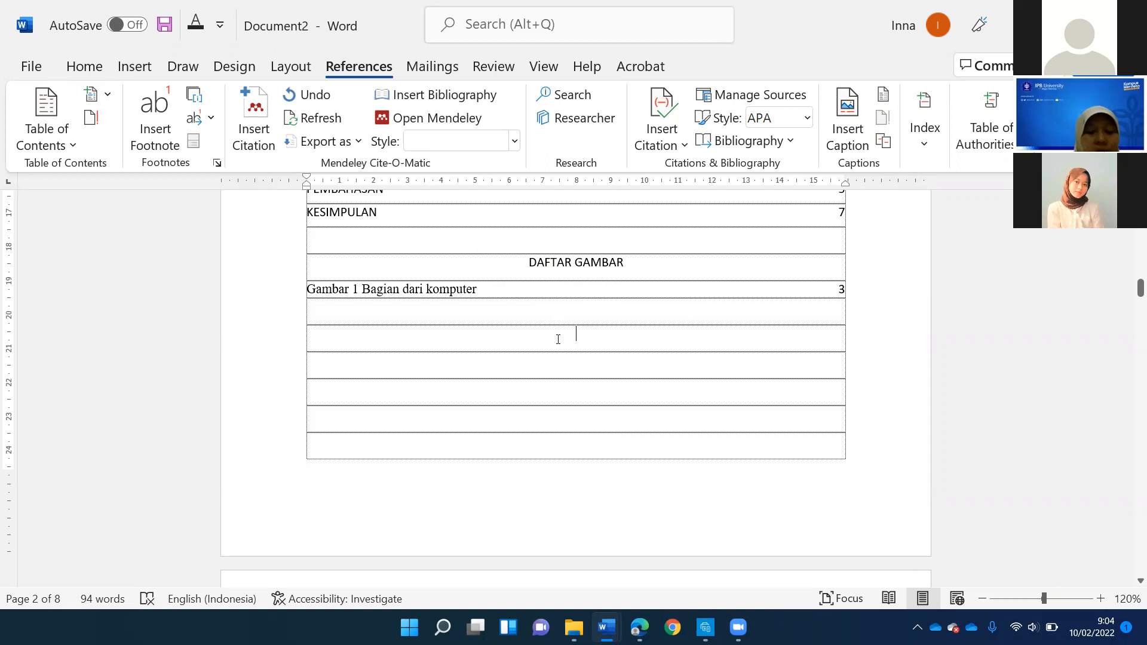
{"action": "type", "text": "DAFTAR "}
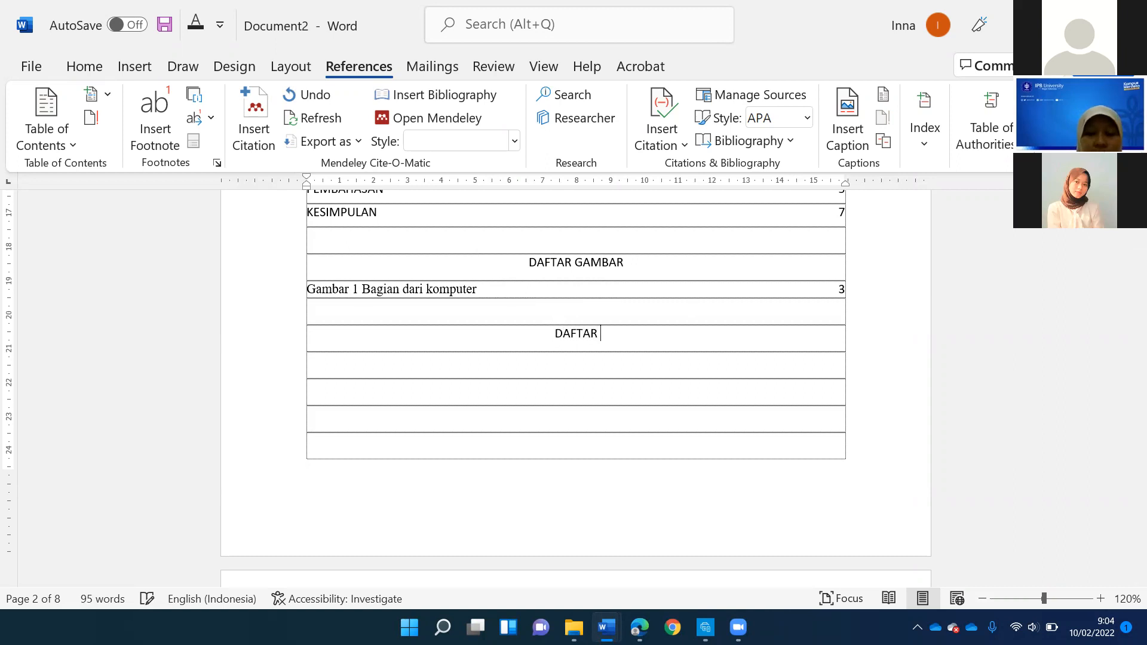
{"action": "type", "text": "TABEL"}
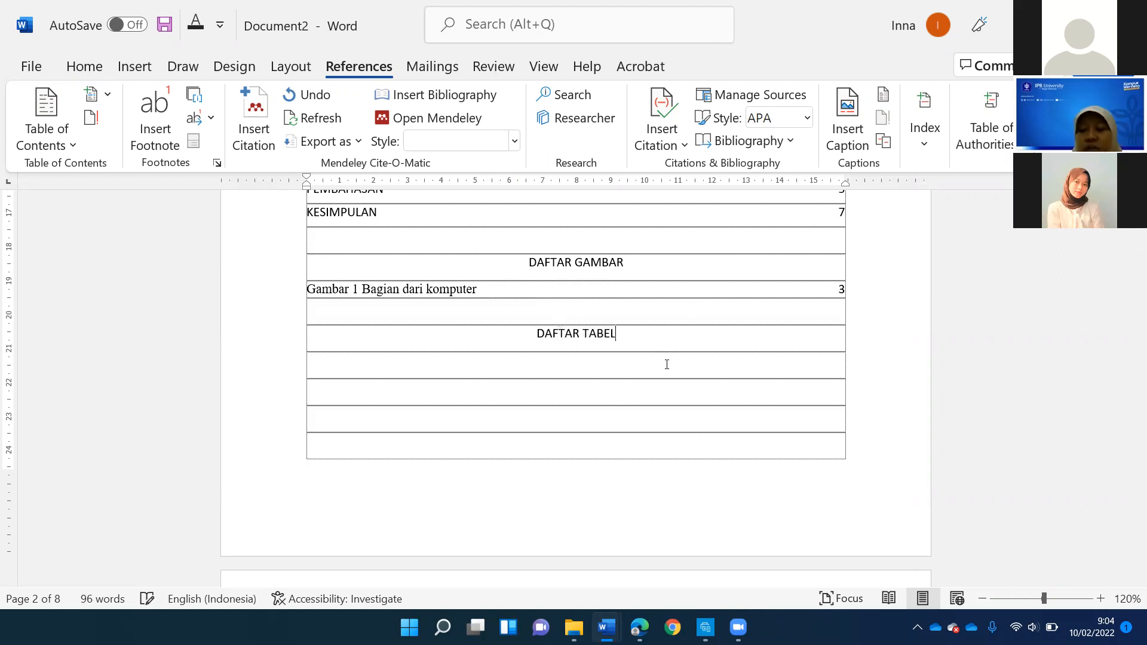
- Insert a caption with the label Tabel above the whole Kota and Tahun table
{"action": "scroll", "coordinate": [597, 330], "scroll_direction": "up", "scroll_amount": 8}
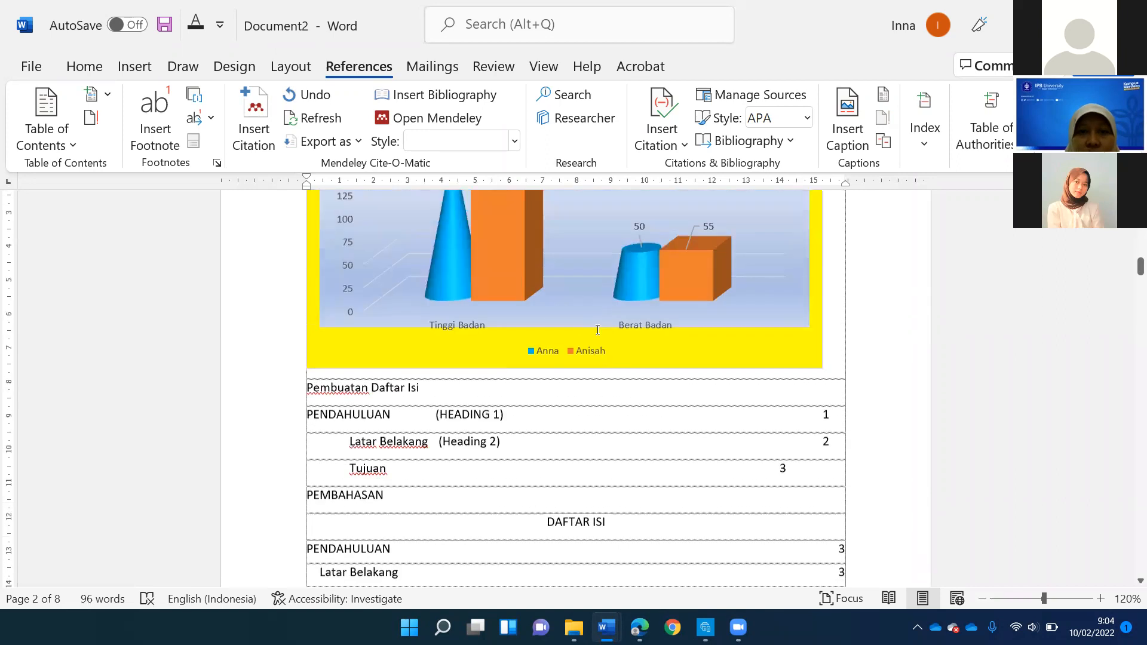
{"action": "scroll", "coordinate": [598, 330], "scroll_direction": "up", "scroll_amount": 10}
{"action": "left_click", "coordinate": [449, 279]}
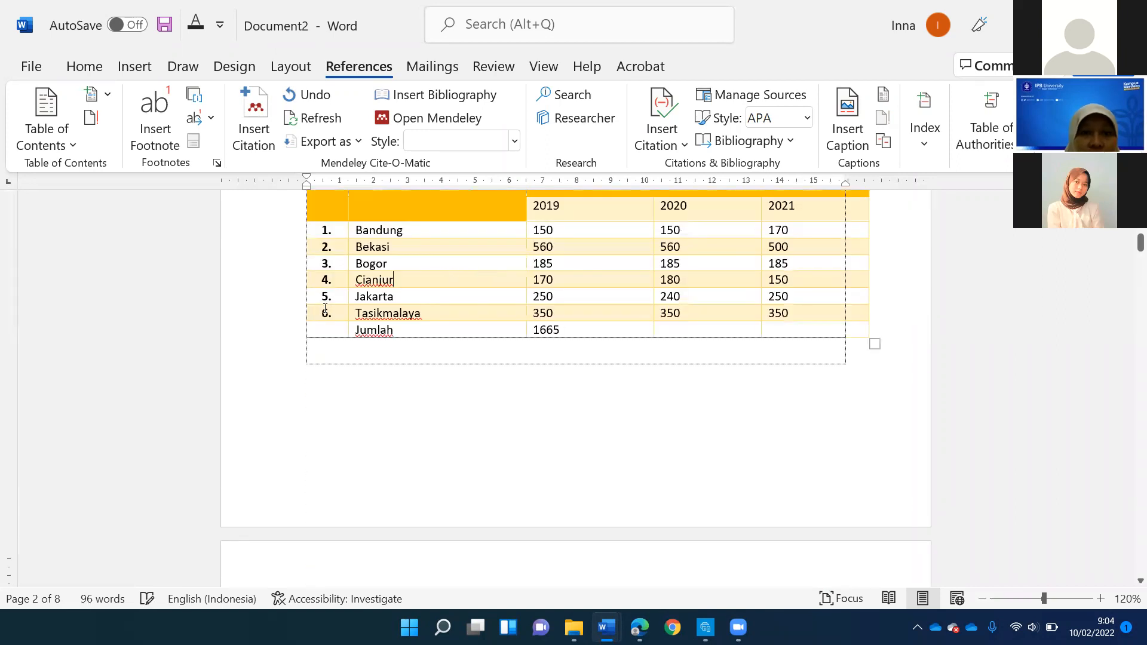
{"action": "scroll", "coordinate": [325, 309], "scroll_direction": "up", "scroll_amount": 3}
{"action": "left_click", "coordinate": [300, 339]}
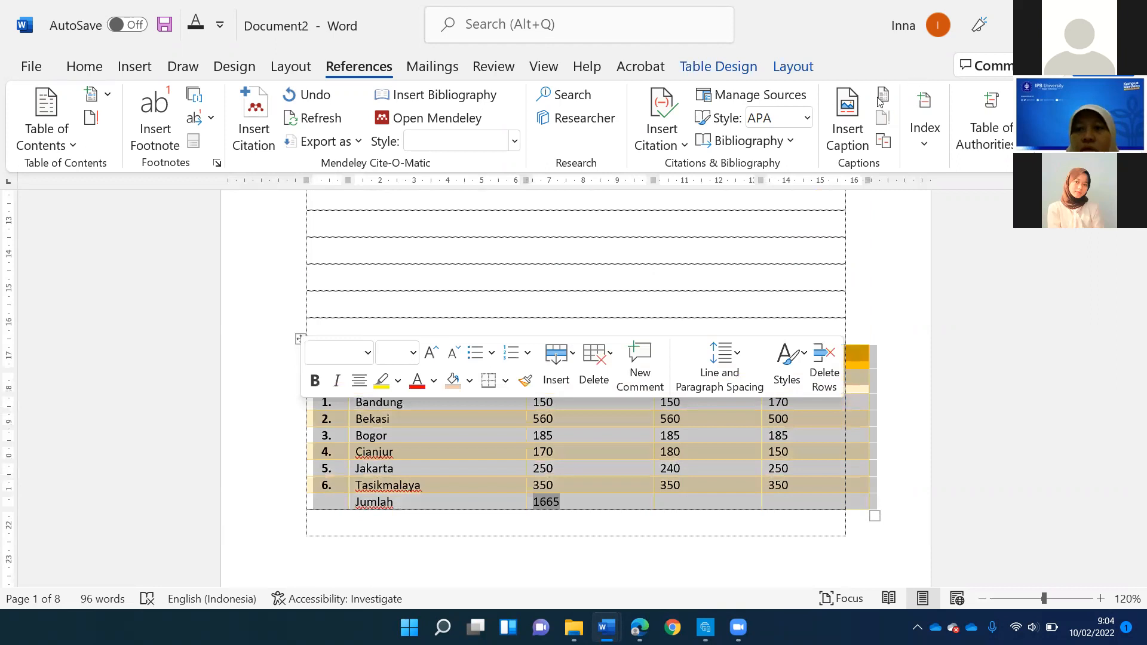
{"action": "left_click", "coordinate": [847, 122]}
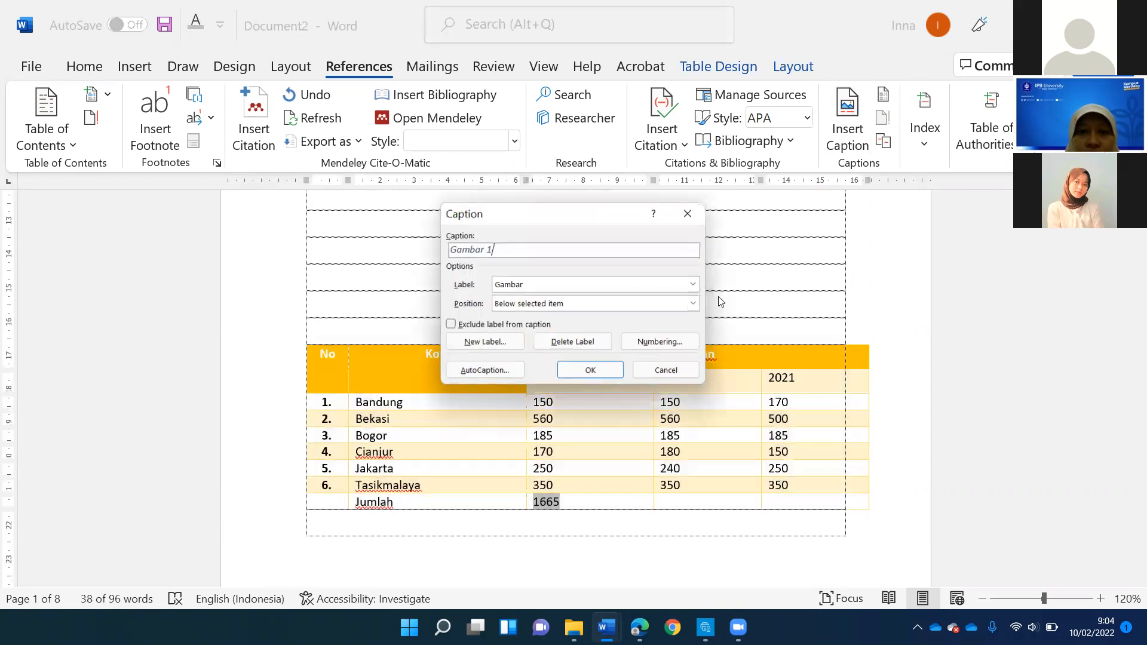
{"action": "left_click", "coordinate": [693, 285]}
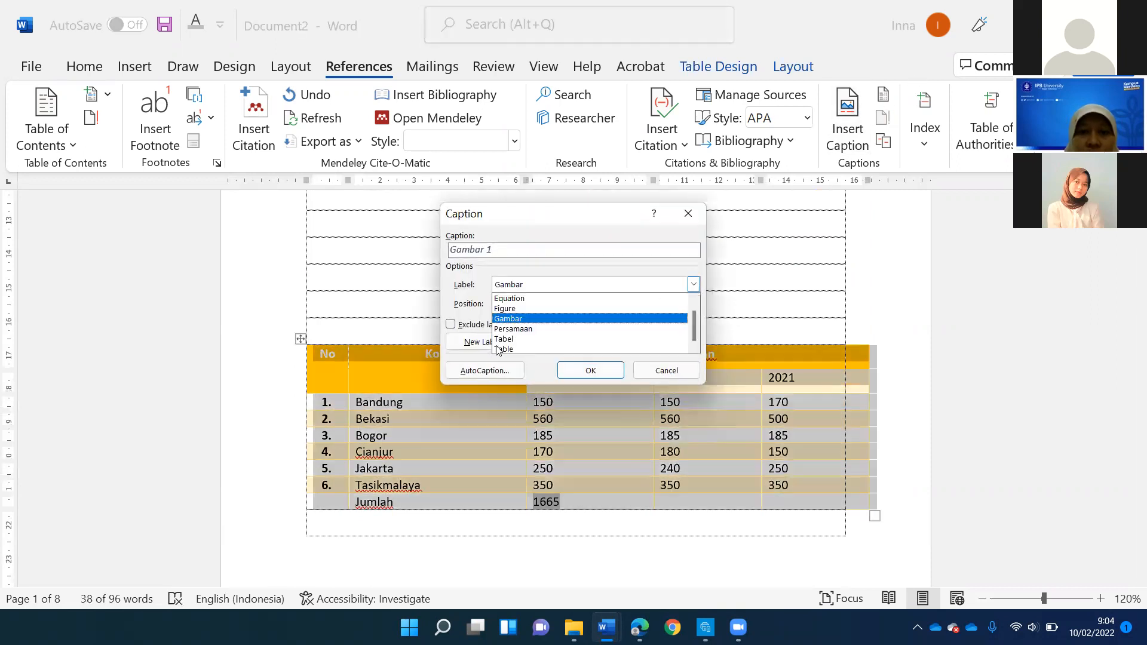
{"action": "left_click", "coordinate": [505, 339]}
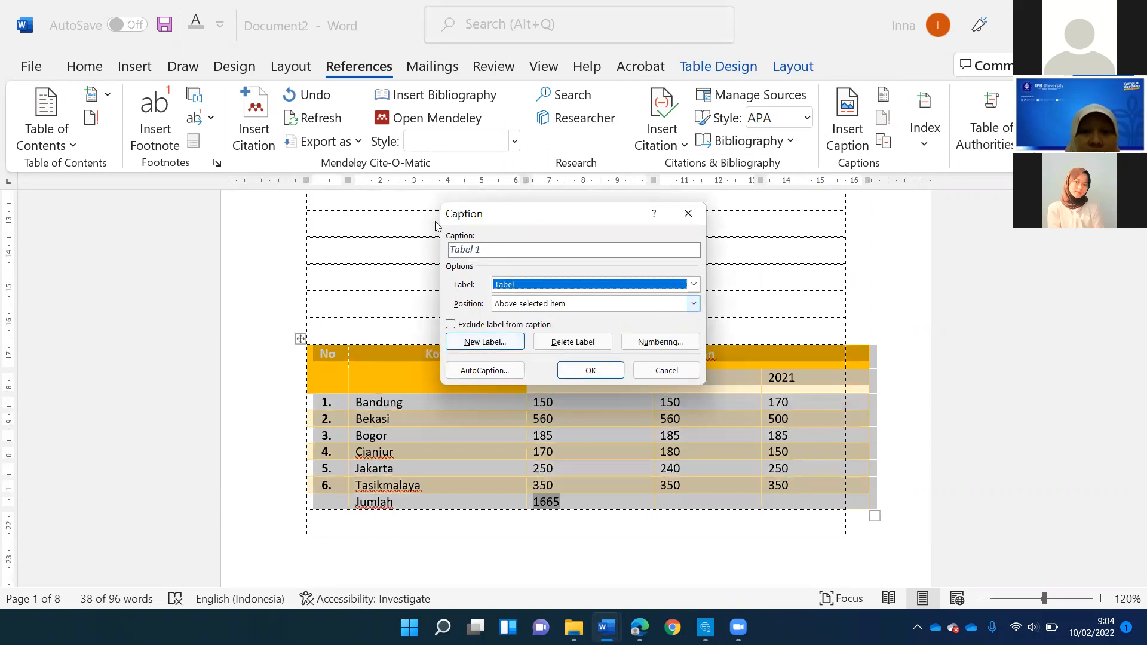
{"action": "left_click", "coordinate": [589, 371]}
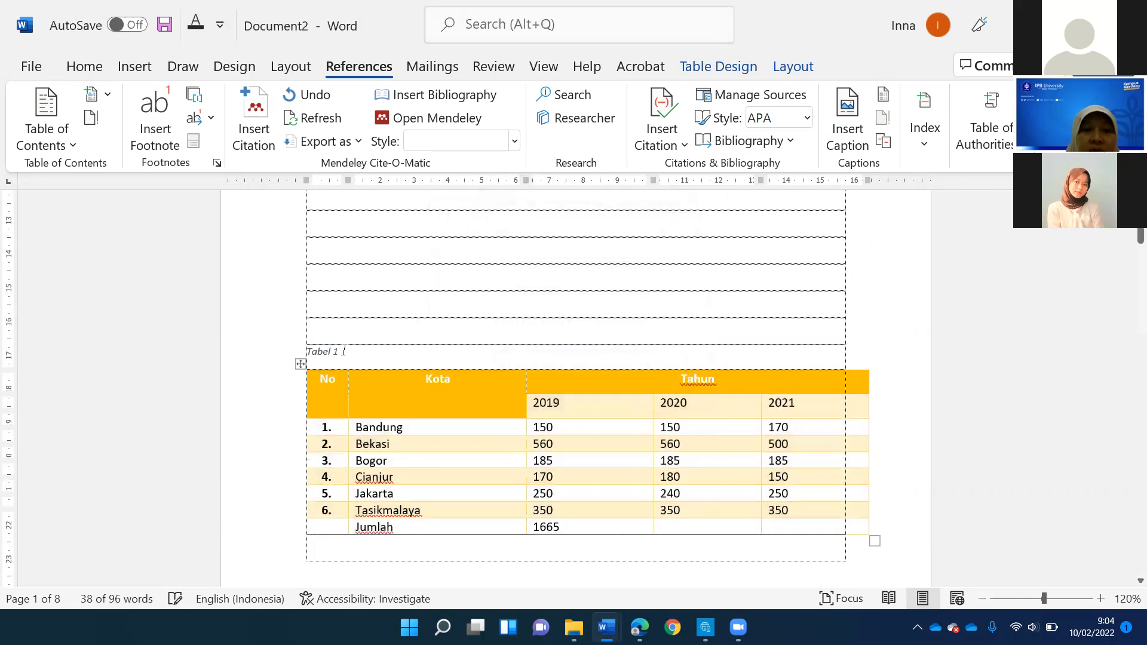
- Complete the table caption with the text "Produksi"
{"action": "type", "text": "TAbe"}
{"action": "key", "text": "BackSpace"}
{"action": "key", "text": "BackSpace"}
{"action": "key", "text": "BackSpace"}
{"action": "key", "text": "BackSpace"}
{"action": "type", "text": "Pe"}
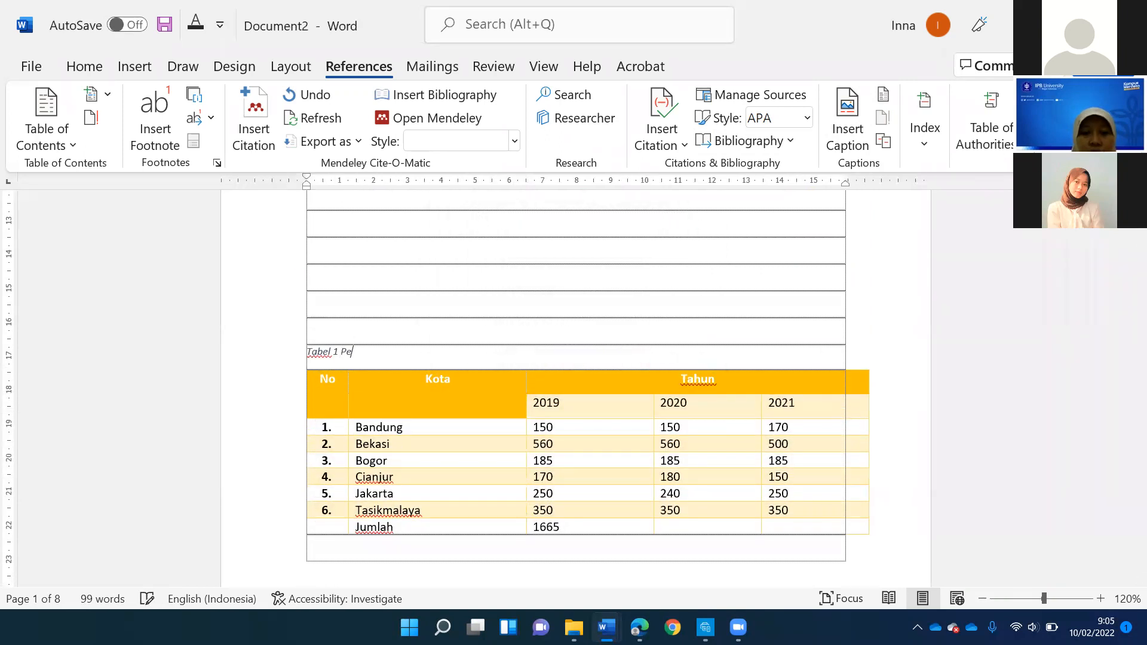
{"action": "key", "text": "BackSpace"}
{"action": "type", "text": "roduksi"}
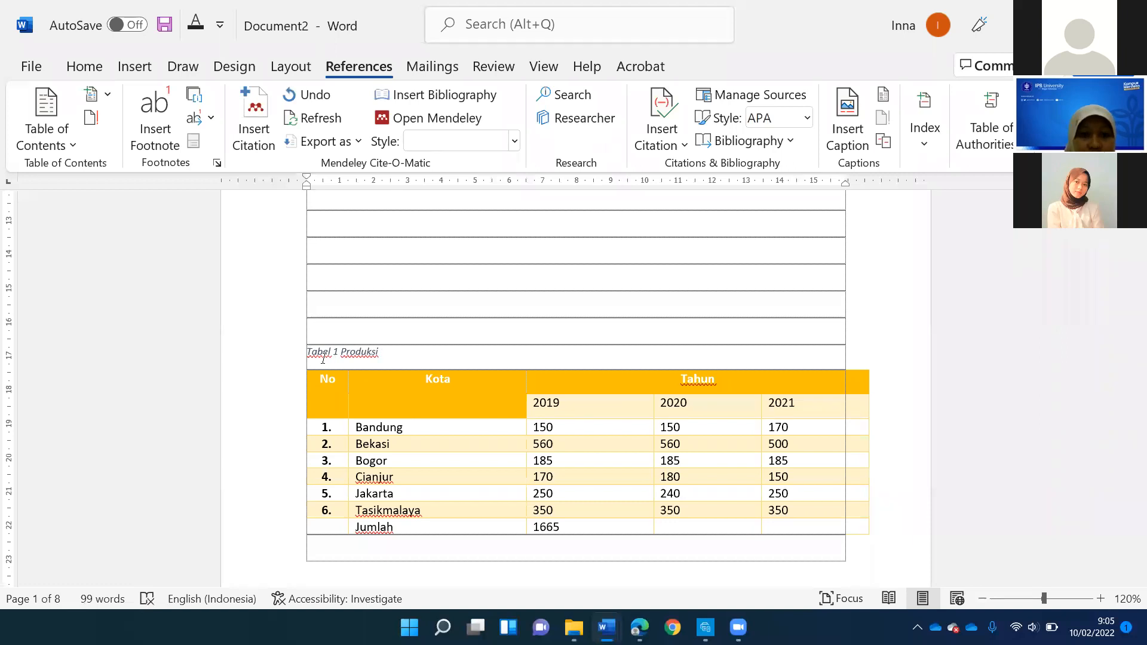
- Format the whole table caption in Times New Roman, size 12, without italics
{"action": "triple_click", "coordinate": [376, 348]}
{"action": "left_click", "coordinate": [78, 66]}
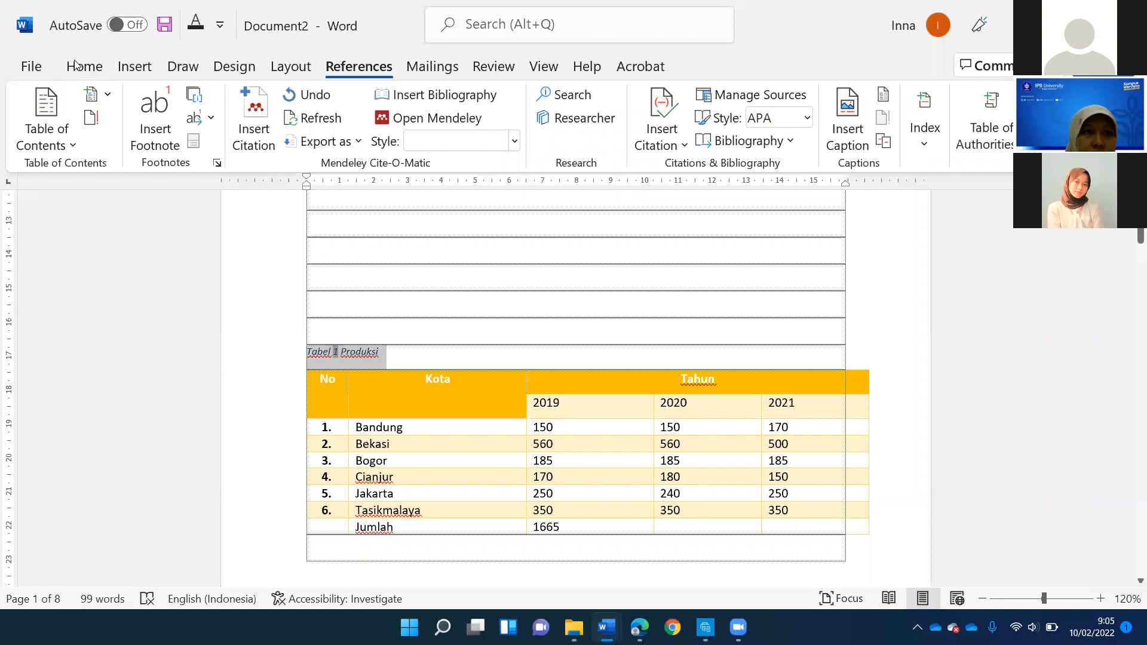
{"action": "left_click", "coordinate": [173, 117]}
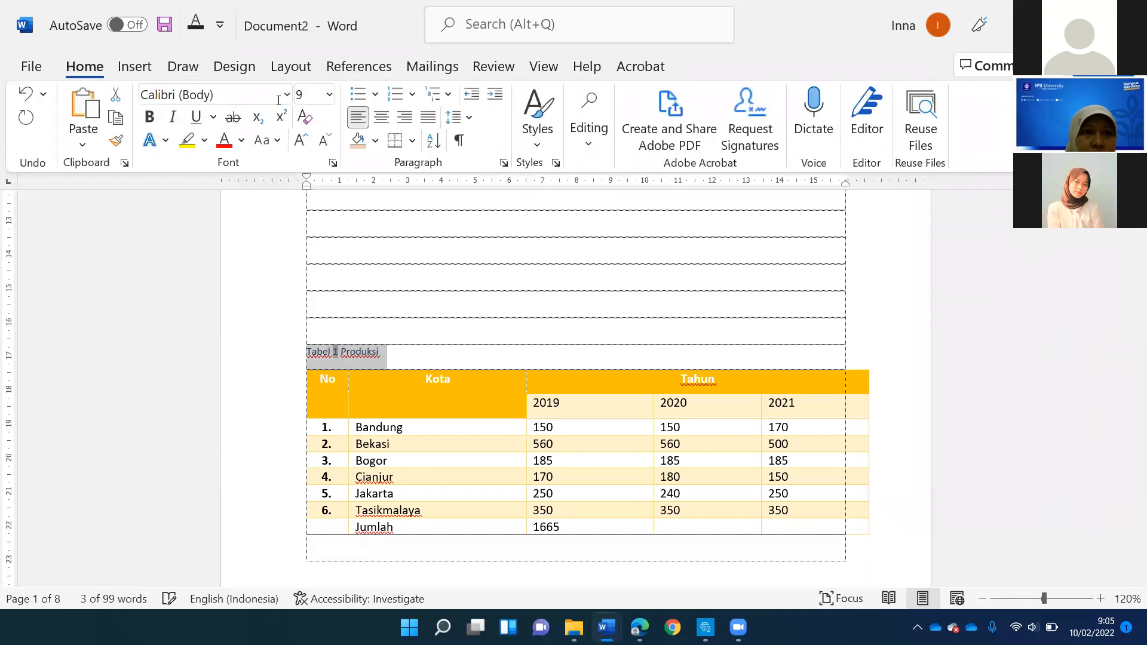
{"action": "left_click", "coordinate": [287, 95]}
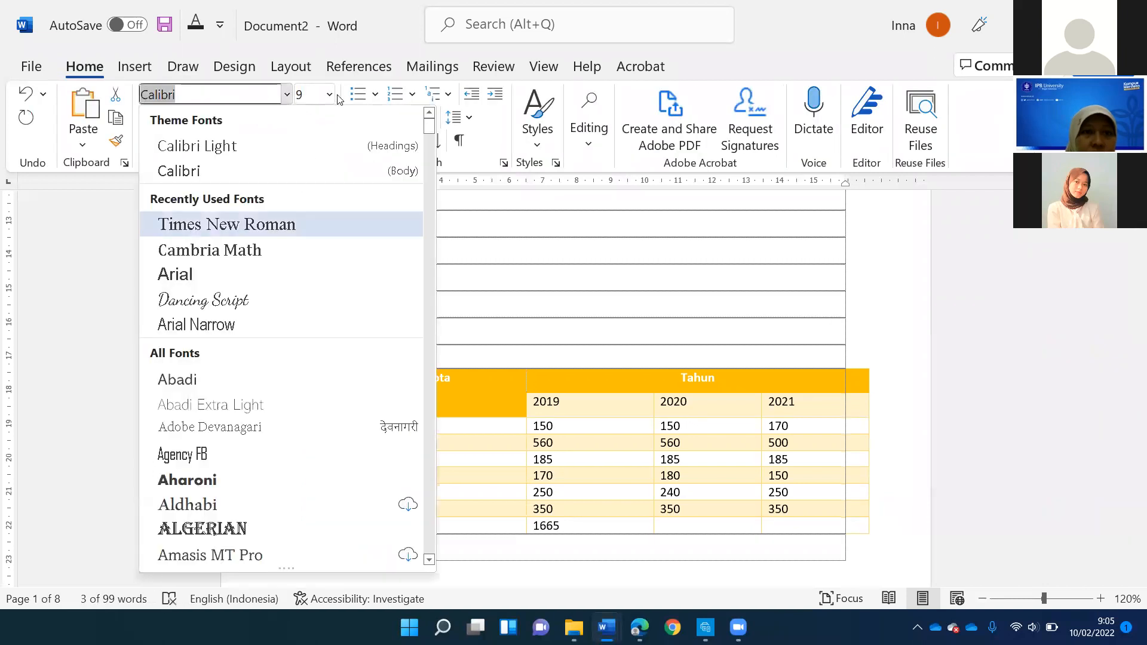
{"action": "left_click", "coordinate": [231, 223]}
{"action": "left_click", "coordinate": [329, 94]}
{"action": "left_click", "coordinate": [307, 209]}
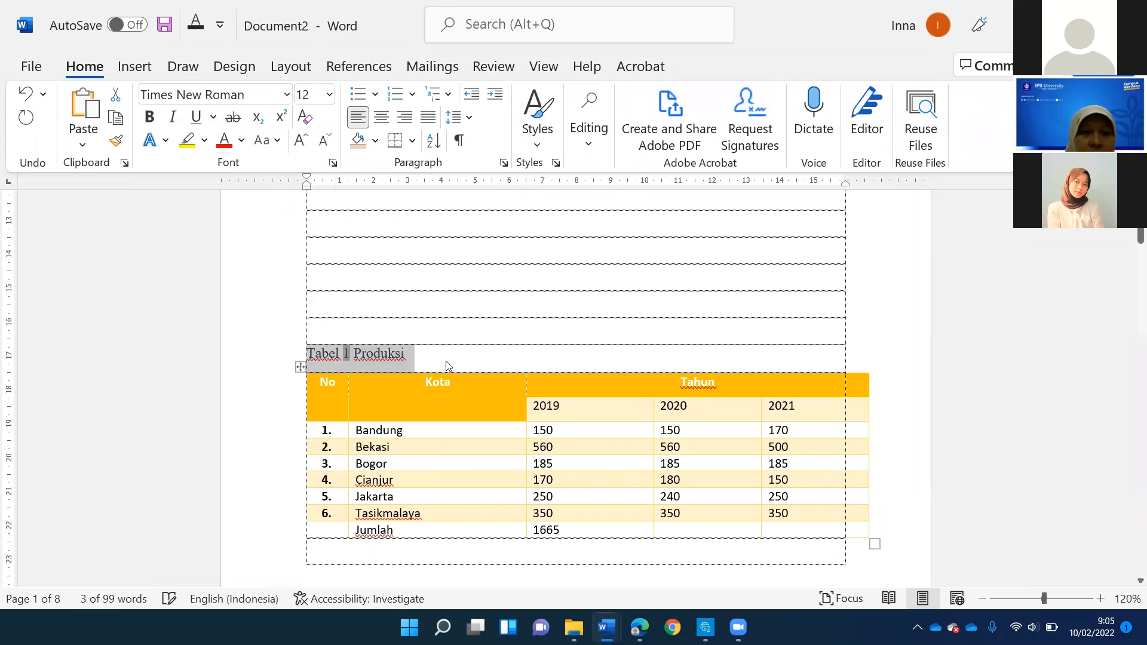
{"action": "left_click", "coordinate": [441, 352]}
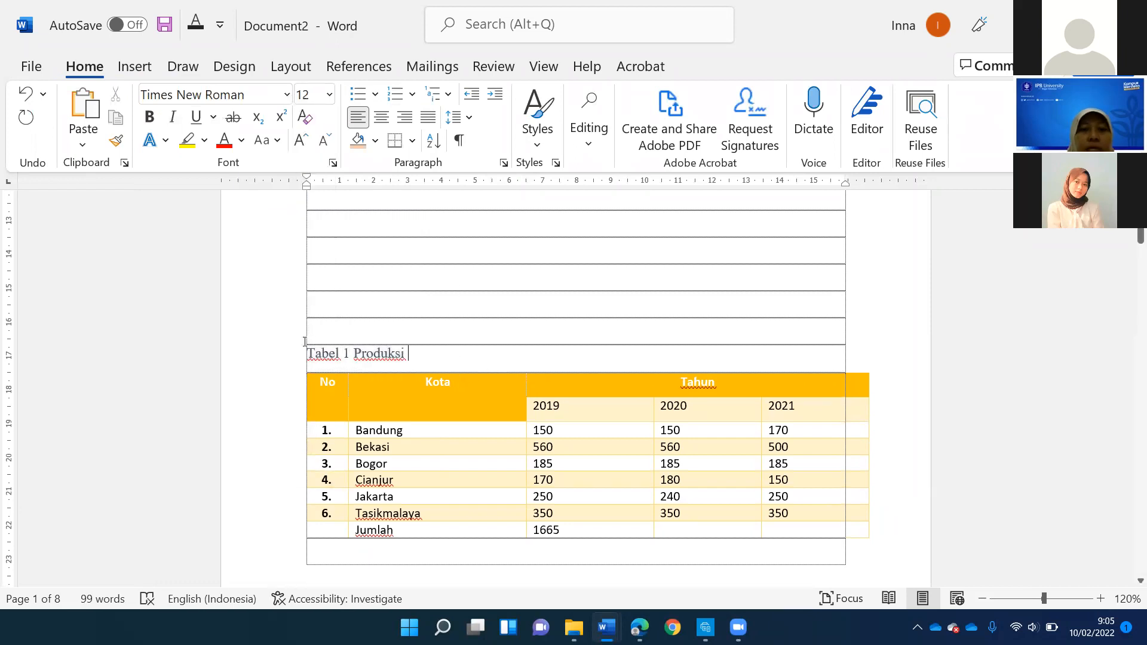
{"action": "left_click", "coordinate": [630, 392]}
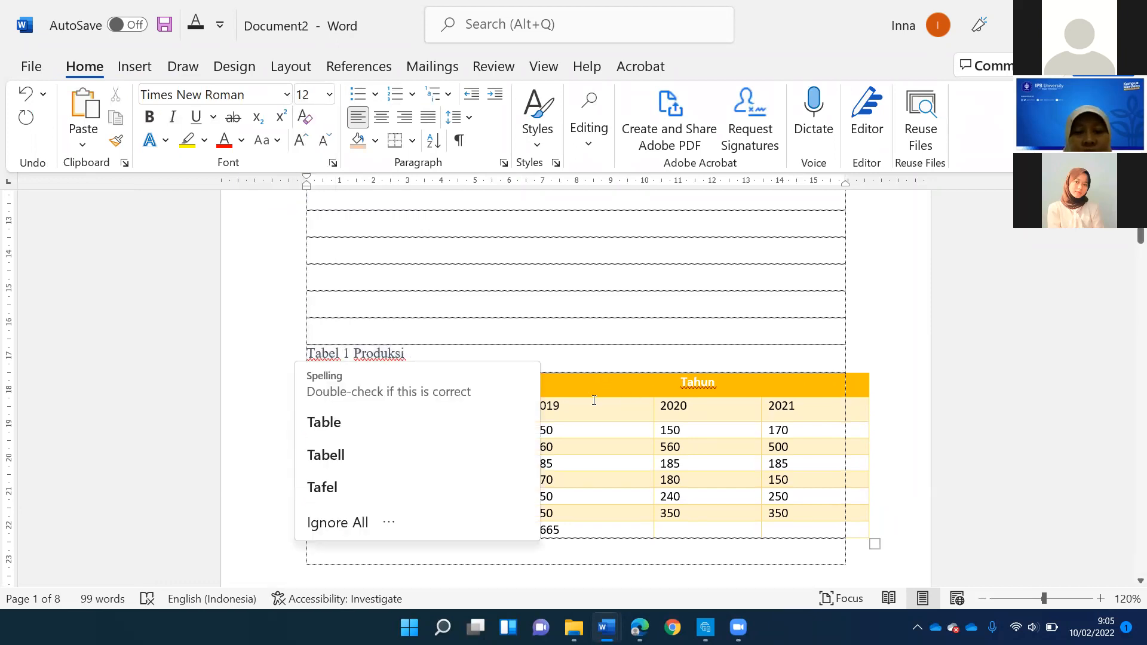
- Insert an automatic list of tables below the heading DAFTAR TABEL, using the caption label Tabel and no tab leader
{"action": "scroll", "coordinate": [580, 396], "scroll_direction": "down", "scroll_amount": 3}
{"action": "scroll", "coordinate": [581, 398], "scroll_direction": "down", "scroll_amount": 5}
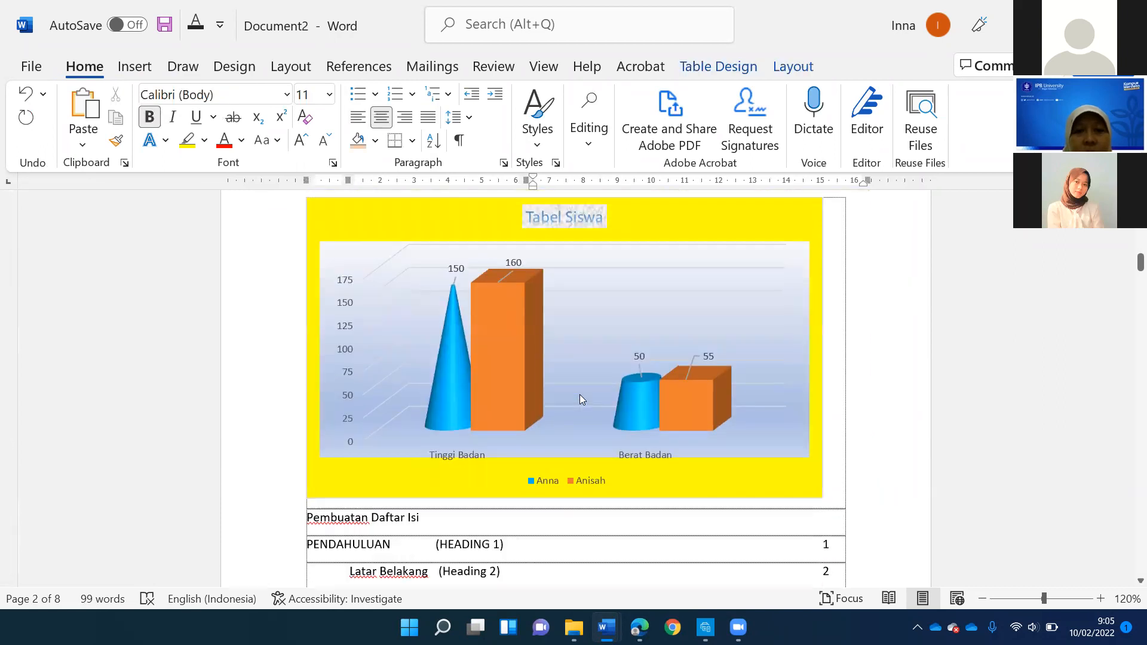
{"action": "scroll", "coordinate": [579, 395], "scroll_direction": "down", "scroll_amount": 2}
{"action": "scroll", "coordinate": [579, 393], "scroll_direction": "down", "scroll_amount": 9}
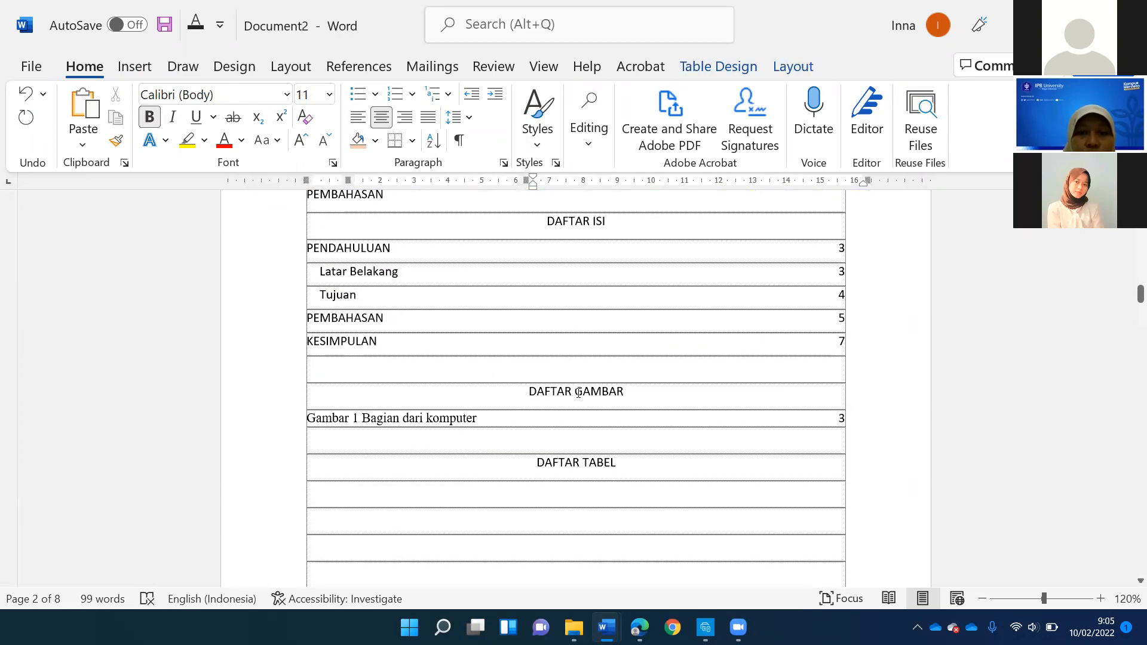
{"action": "scroll", "coordinate": [591, 359], "scroll_direction": "up", "scroll_amount": 2}
{"action": "scroll", "coordinate": [594, 353], "scroll_direction": "down", "scroll_amount": 1}
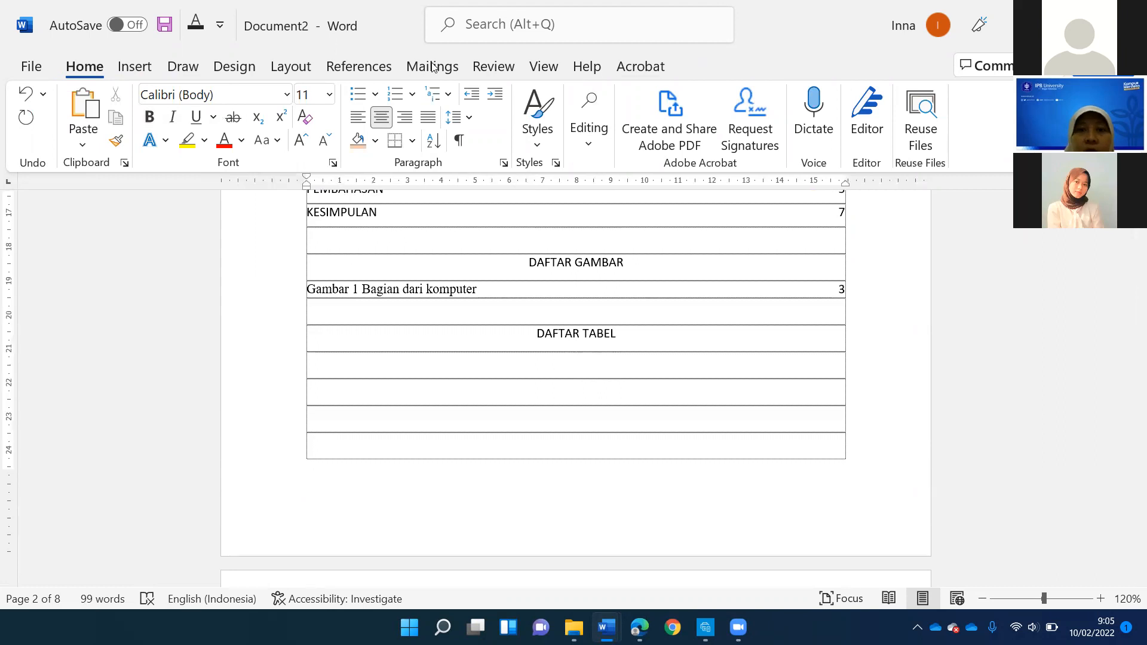
{"action": "left_click", "coordinate": [359, 66]}
{"action": "left_click", "coordinate": [852, 113]}
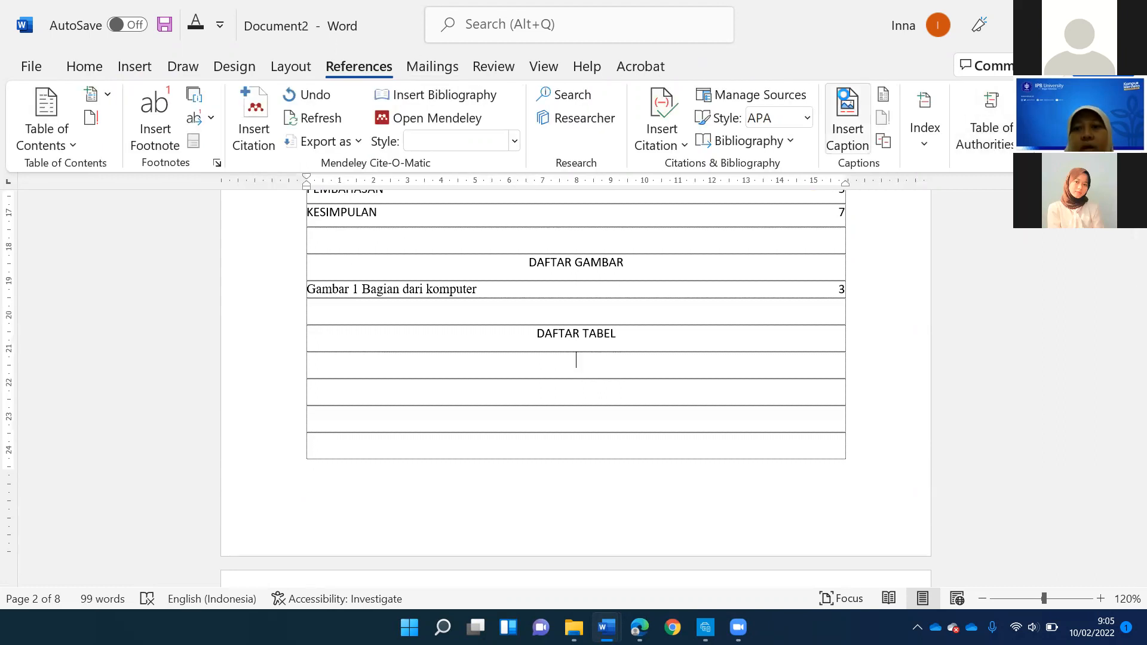
{"action": "key", "text": "Escape"}
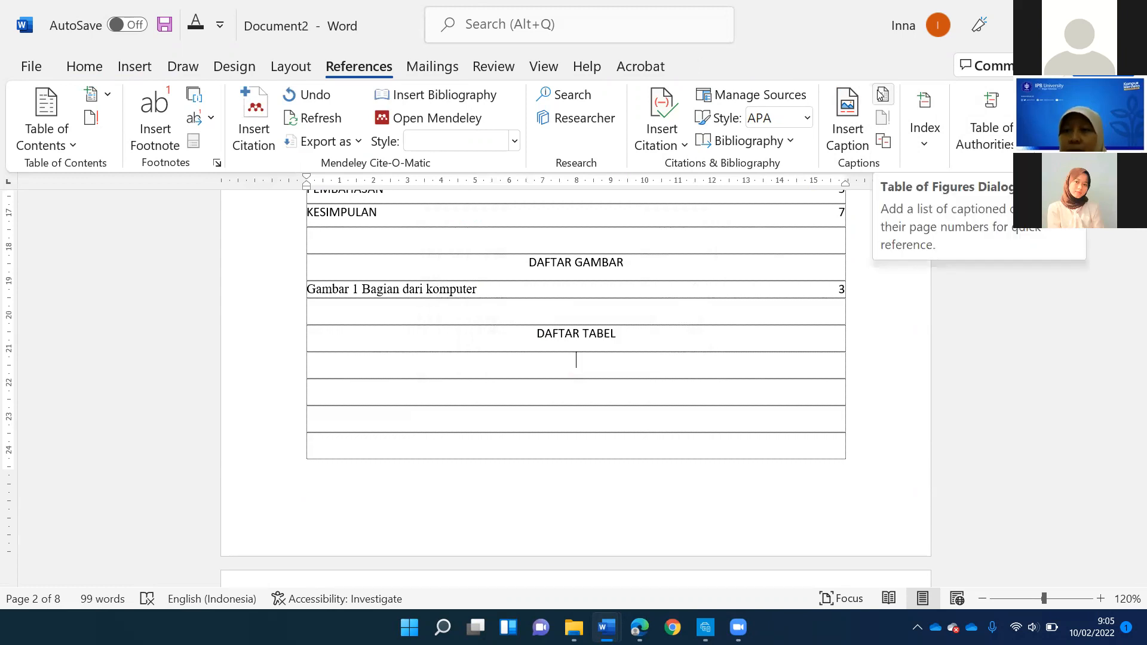
{"action": "left_click", "coordinate": [882, 95]}
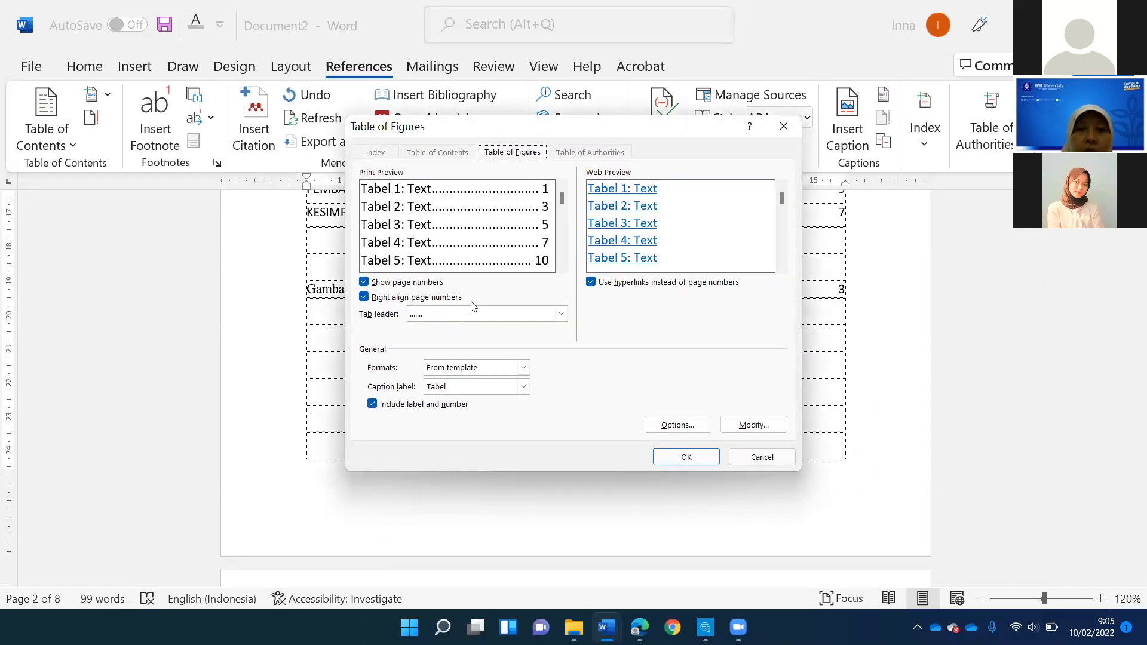
{"action": "left_click", "coordinate": [560, 313]}
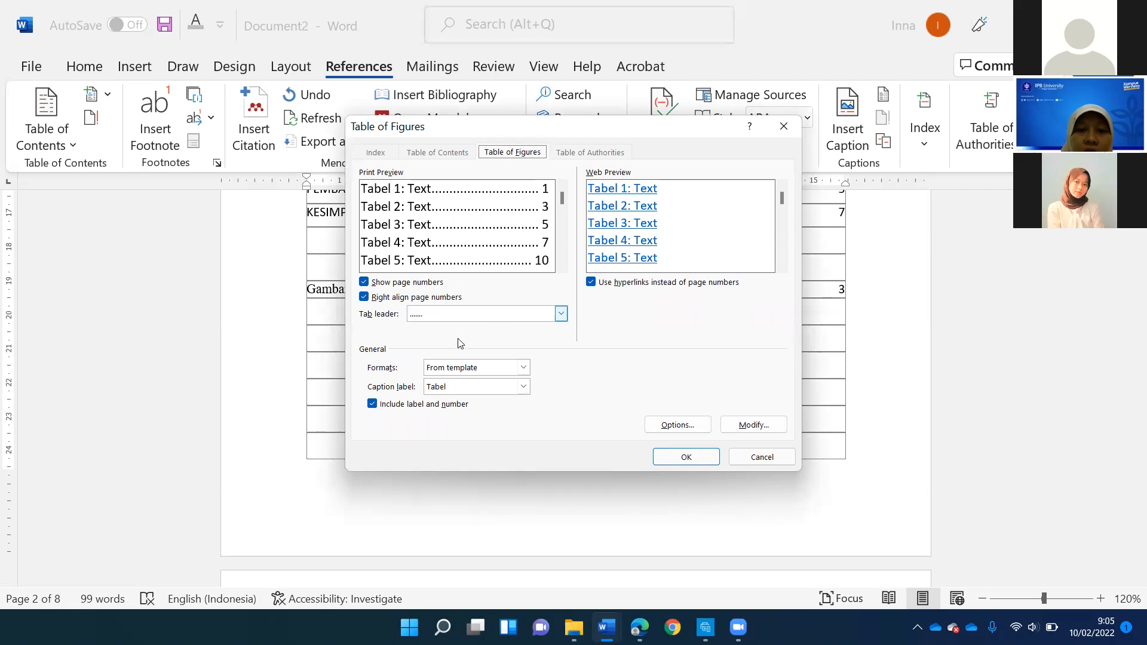
{"action": "left_click", "coordinate": [687, 453]}
{"action": "left_click", "coordinate": [685, 456]}
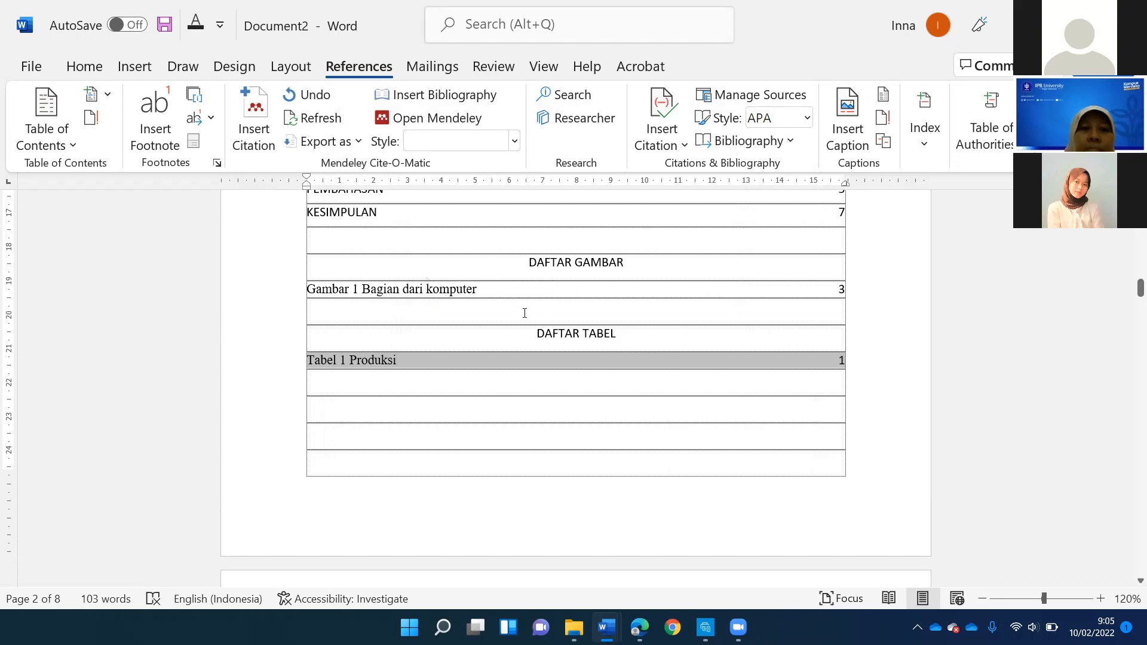
{"action": "scroll", "coordinate": [525, 313], "scroll_direction": "up", "scroll_amount": 4}
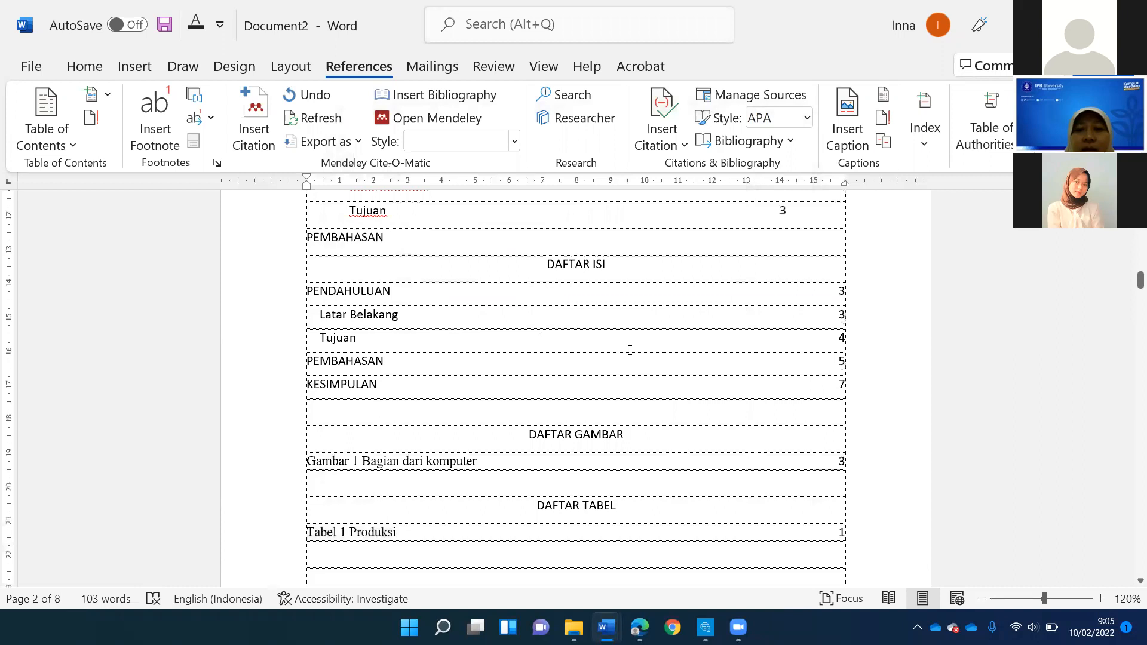
{"action": "left_click", "coordinate": [781, 289]}
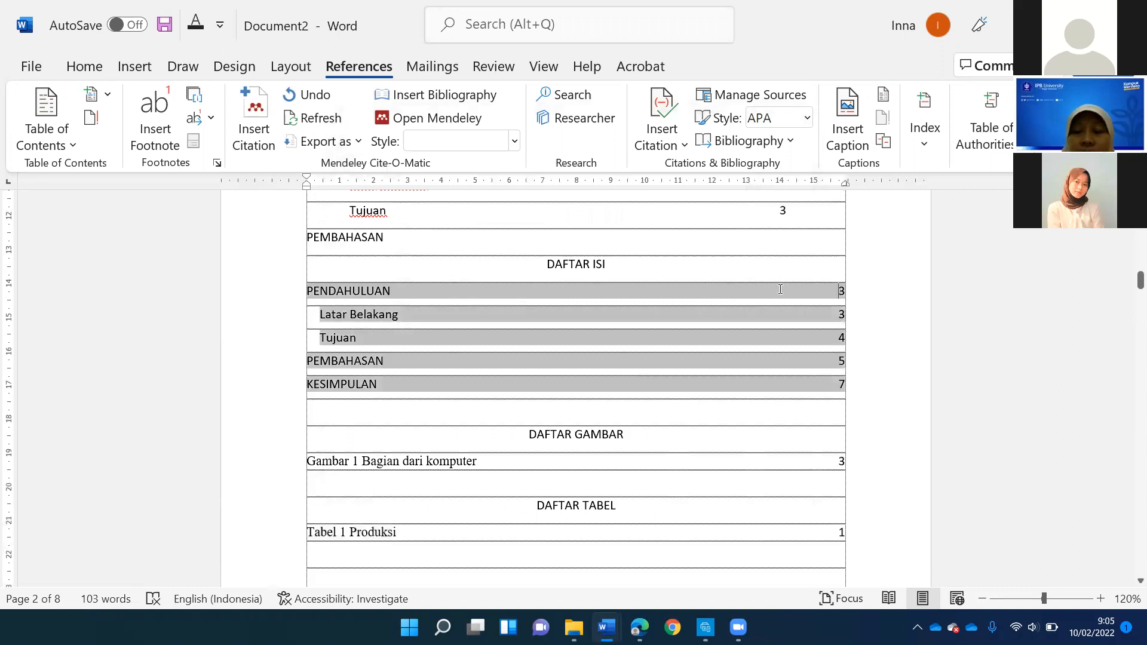
{"action": "left_click", "coordinate": [342, 282]}
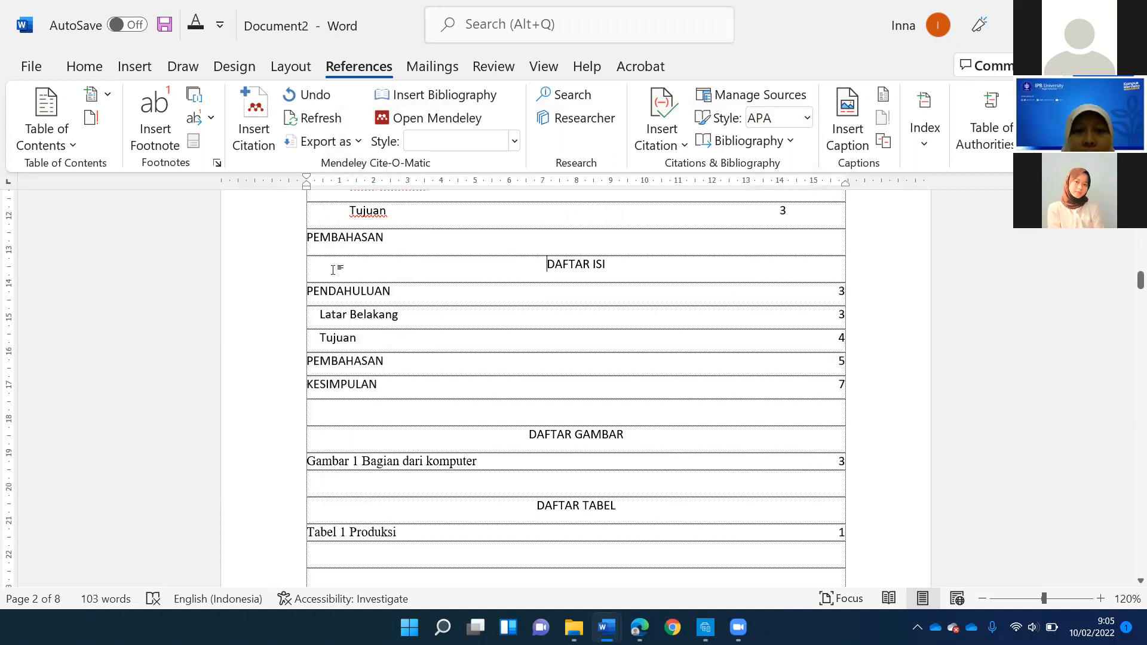
{"action": "scroll", "coordinate": [583, 295], "scroll_direction": "down", "scroll_amount": 3}
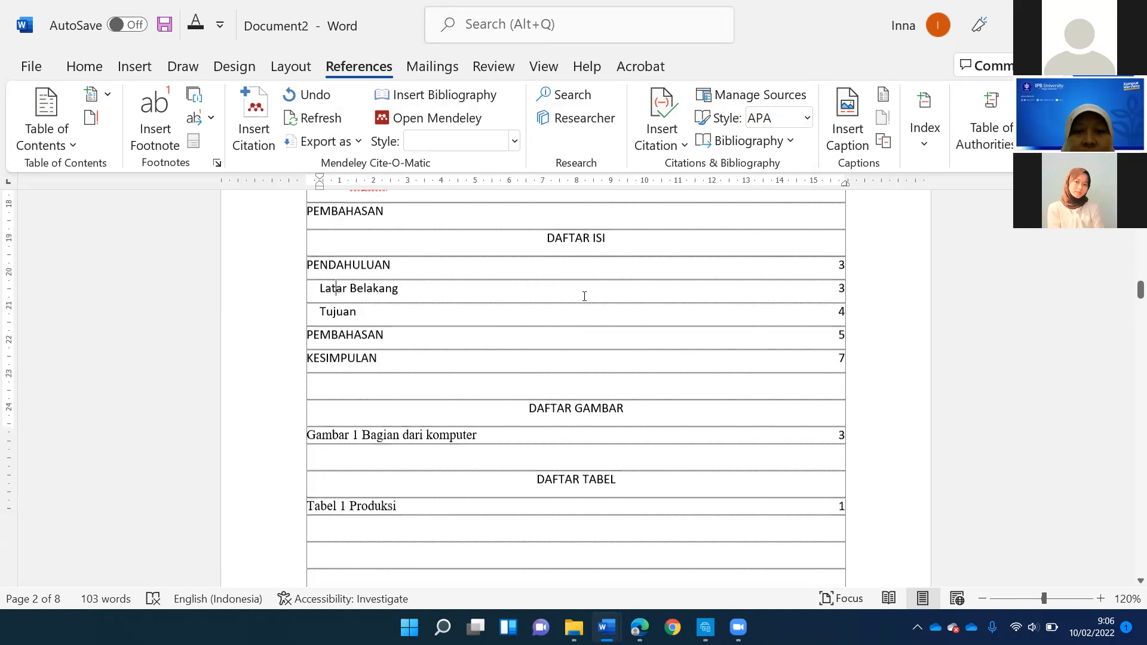
{"action": "scroll", "coordinate": [541, 273], "scroll_direction": "up", "scroll_amount": 2}
{"action": "scroll", "coordinate": [541, 274], "scroll_direction": "up", "scroll_amount": 1}
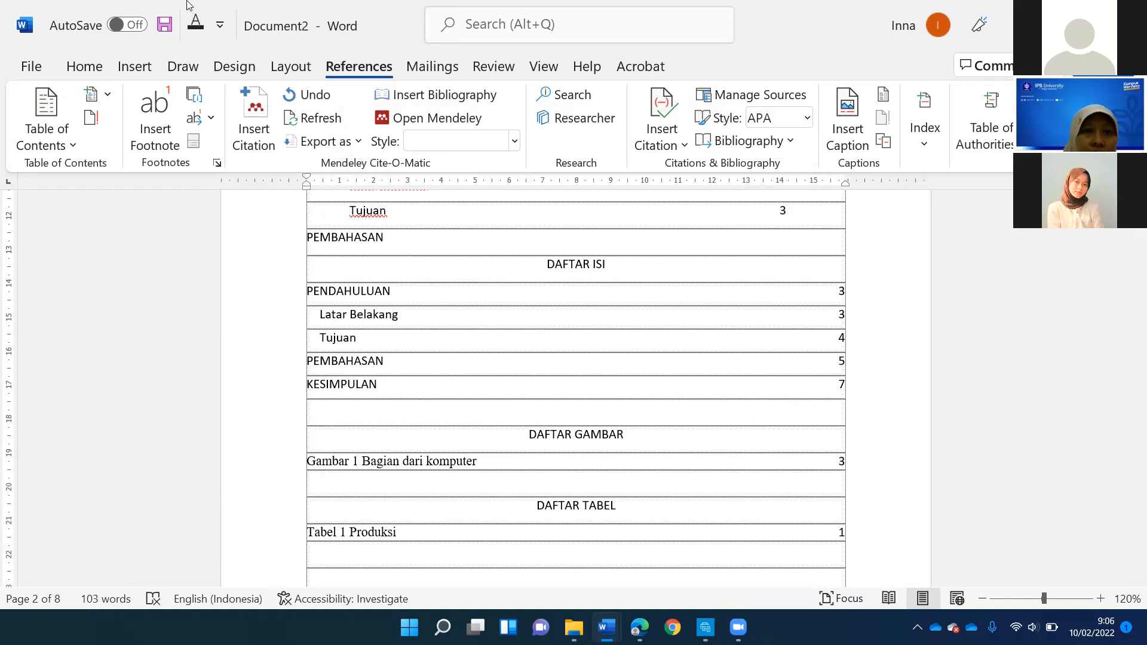
{"action": "left_click", "coordinate": [281, 67]}
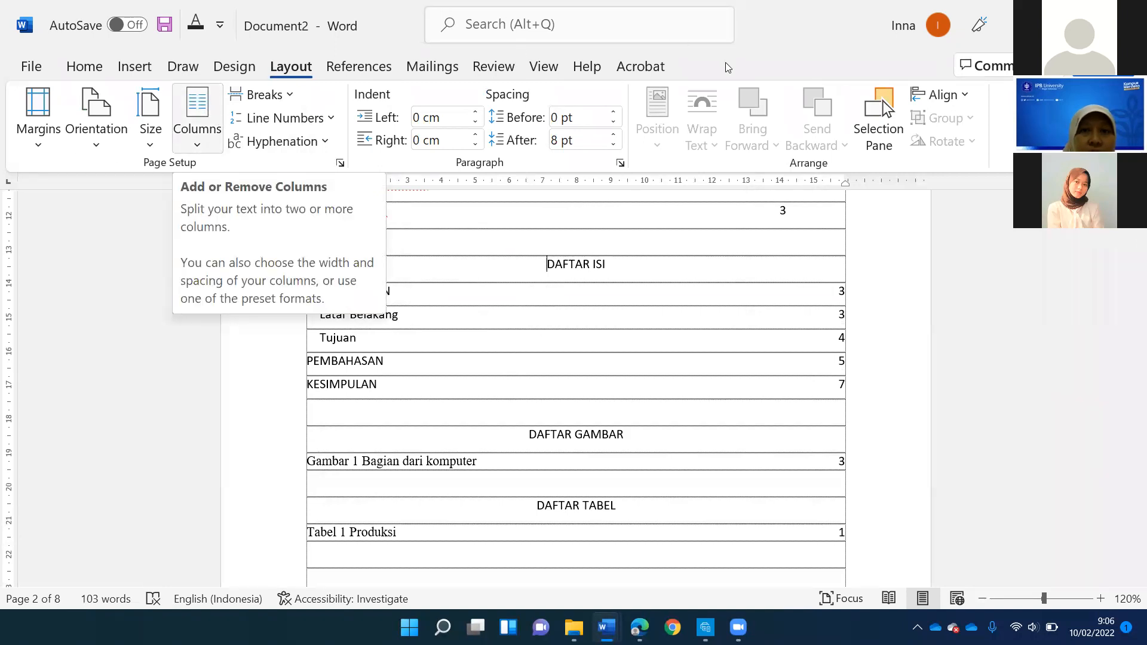
- Insert page numbers at the bottom of the pages in the Plain Number 3 style
{"action": "left_click", "coordinate": [130, 65]}
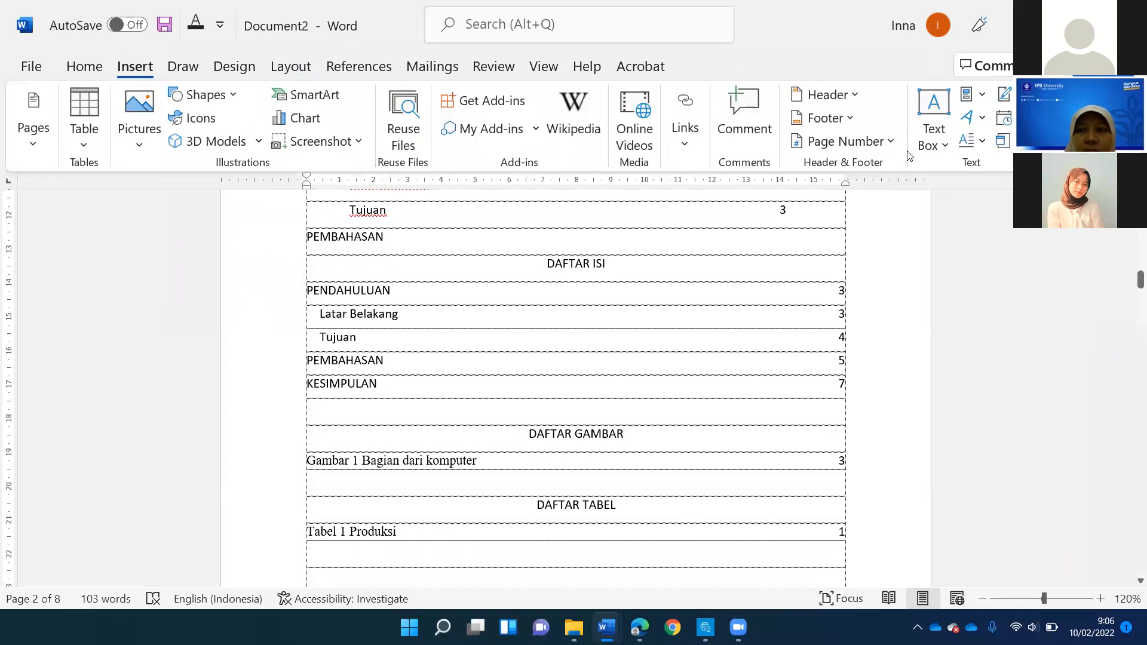
{"action": "left_click", "coordinate": [892, 143]}
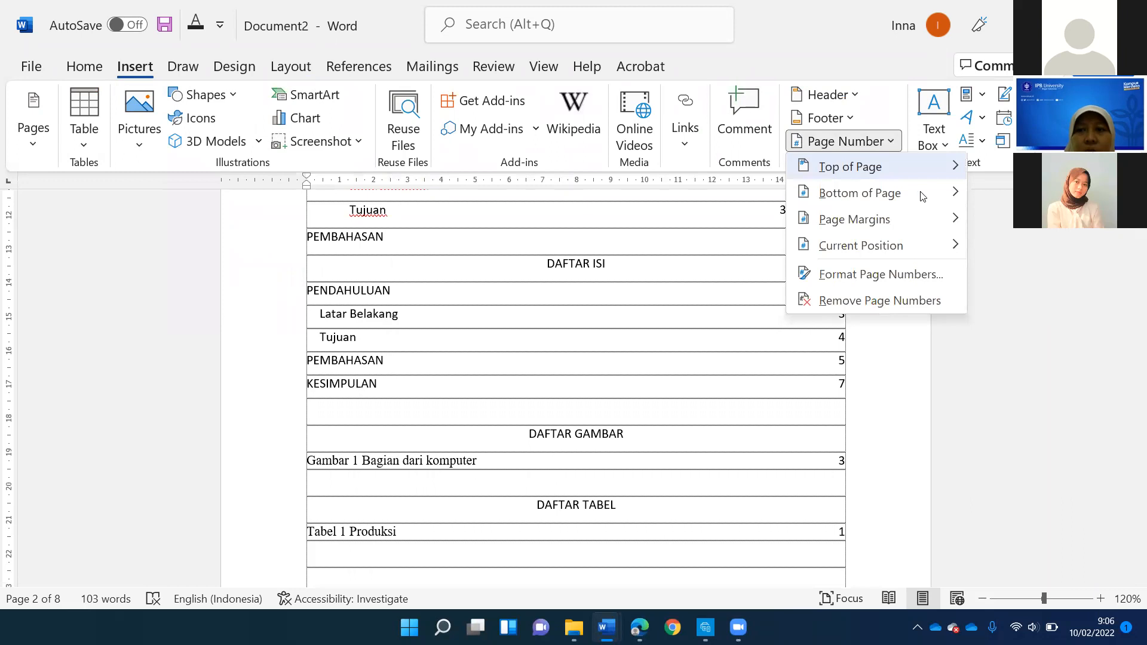
{"action": "mouse_move", "coordinate": [920, 193]}
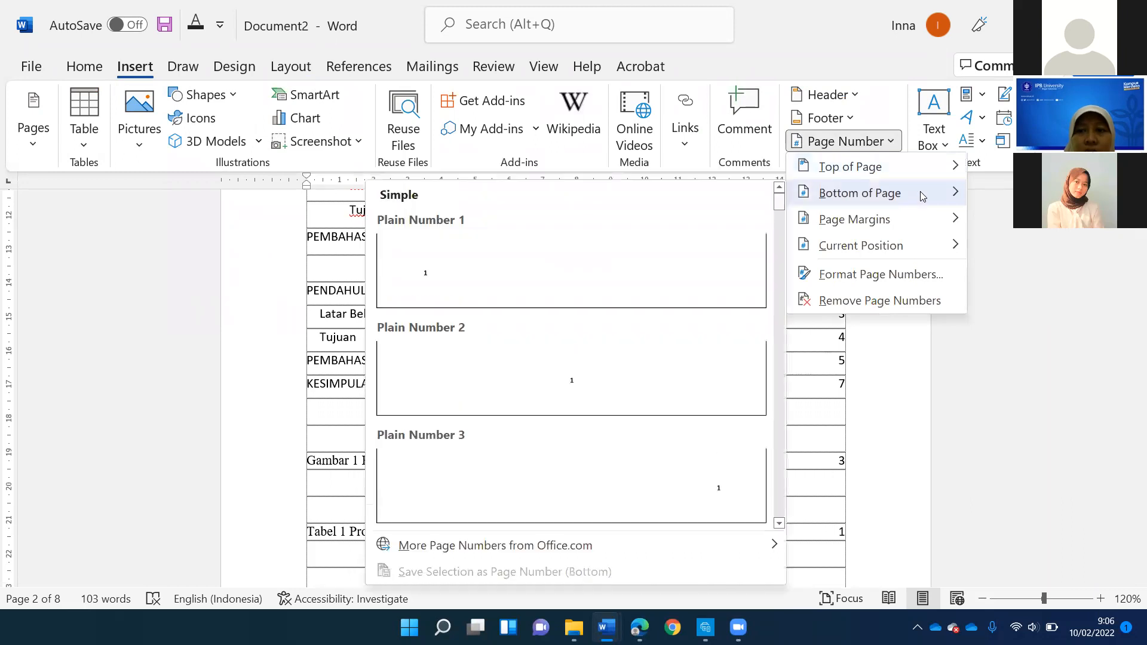
{"action": "left_click", "coordinate": [672, 521]}
- Set the page number format to lowercase Roman numerals (i, ii, iii) and return to the document body
{"action": "scroll", "coordinate": [680, 314], "scroll_direction": "up", "scroll_amount": 15}
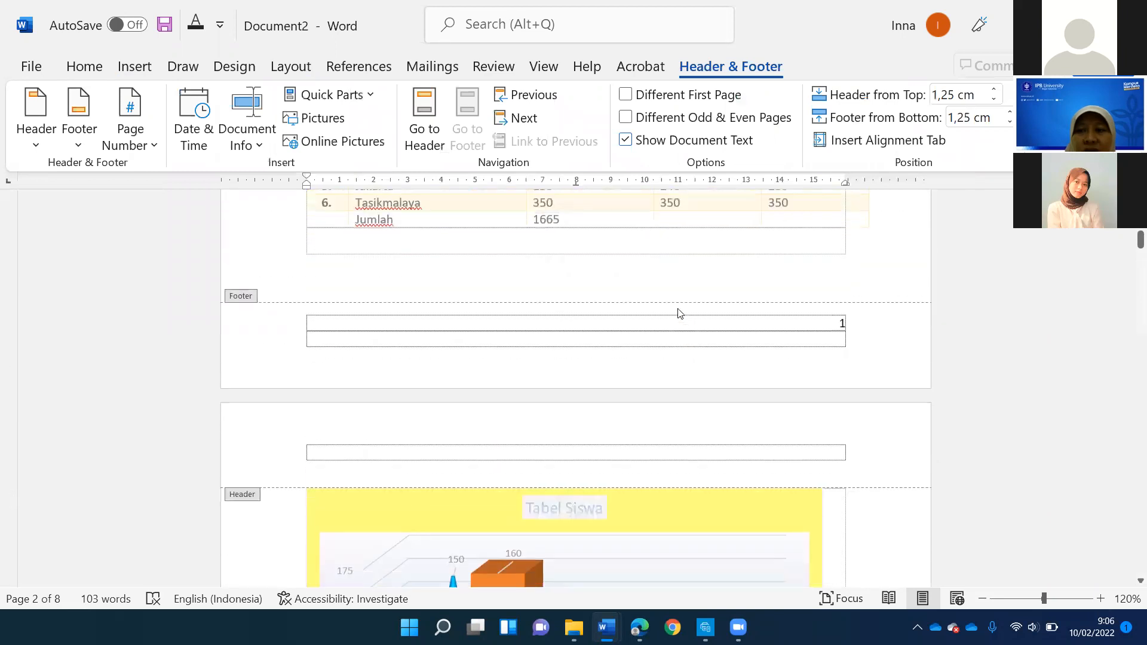
{"action": "scroll", "coordinate": [680, 314], "scroll_direction": "up", "scroll_amount": 15}
{"action": "scroll", "coordinate": [692, 294], "scroll_direction": "down", "scroll_amount": 2}
{"action": "scroll", "coordinate": [711, 302], "scroll_direction": "down", "scroll_amount": 8}
{"action": "scroll", "coordinate": [858, 269], "scroll_direction": "up", "scroll_amount": 3}
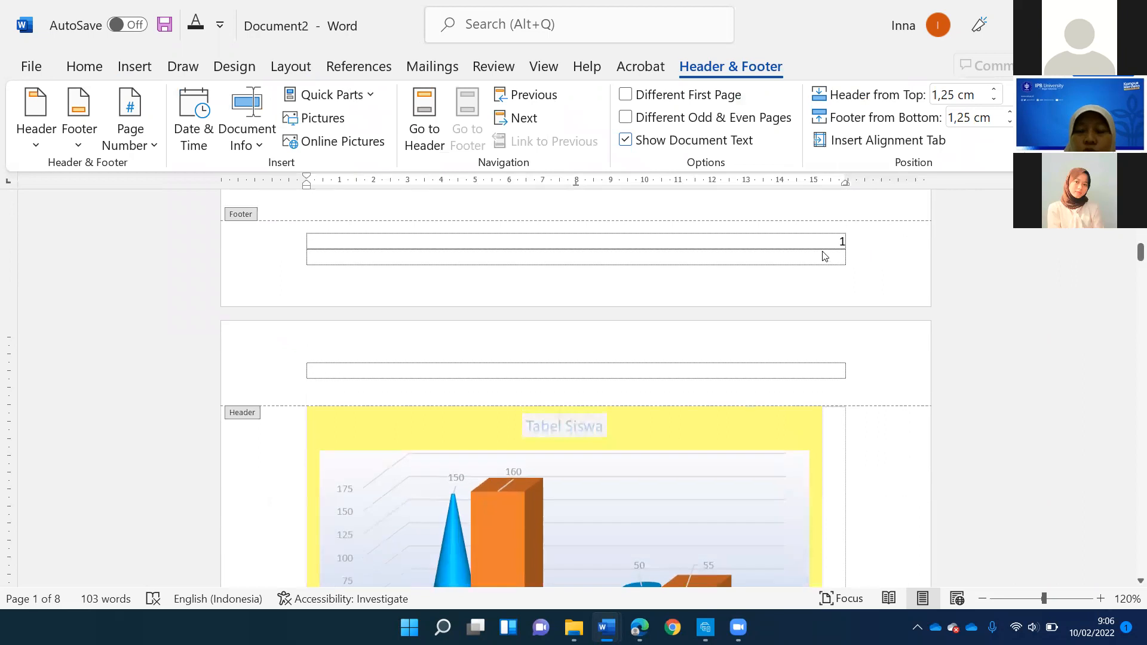
{"action": "scroll", "coordinate": [825, 256], "scroll_direction": "down", "scroll_amount": 5}
{"action": "scroll", "coordinate": [824, 256], "scroll_direction": "down", "scroll_amount": 10}
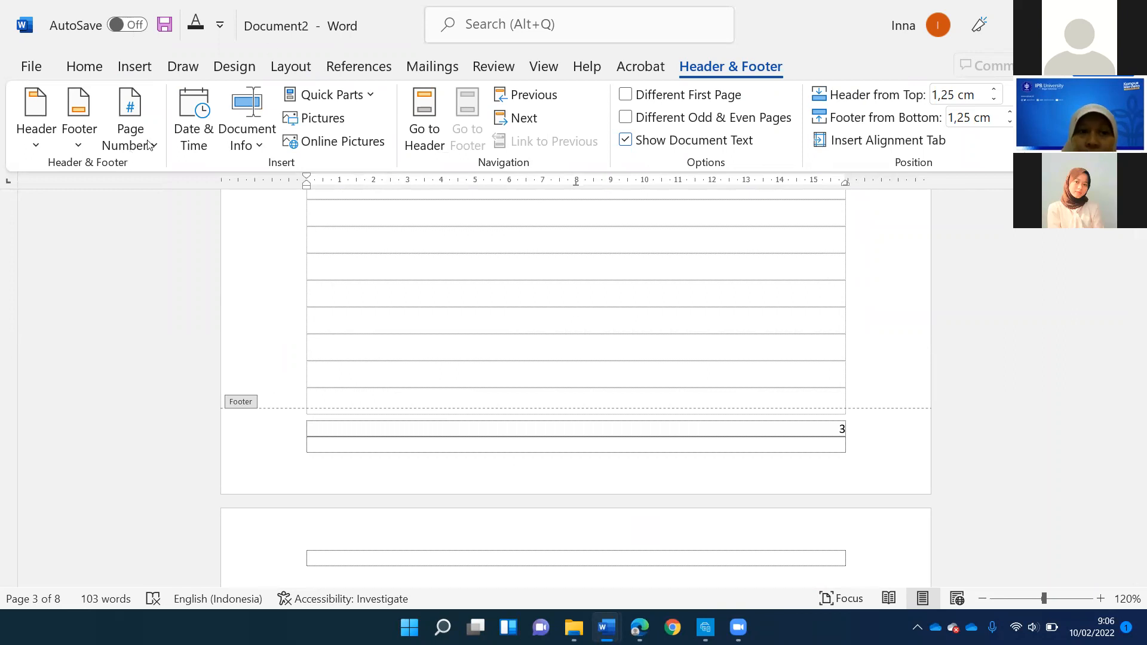
{"action": "left_click", "coordinate": [129, 134]}
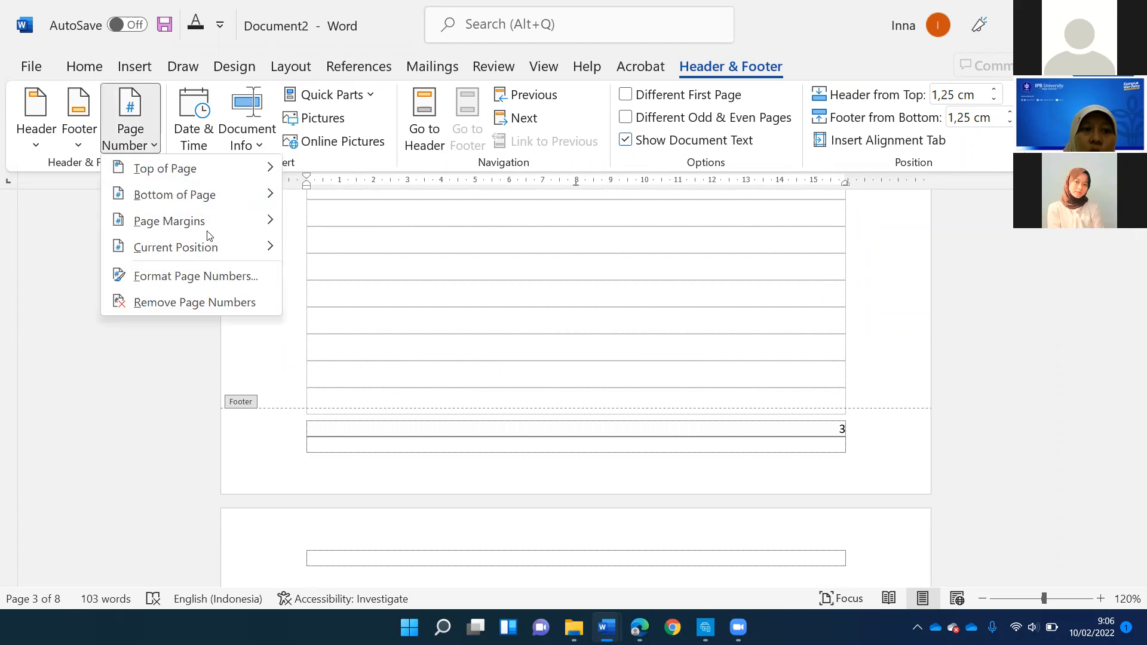
{"action": "left_click", "coordinate": [278, 275]}
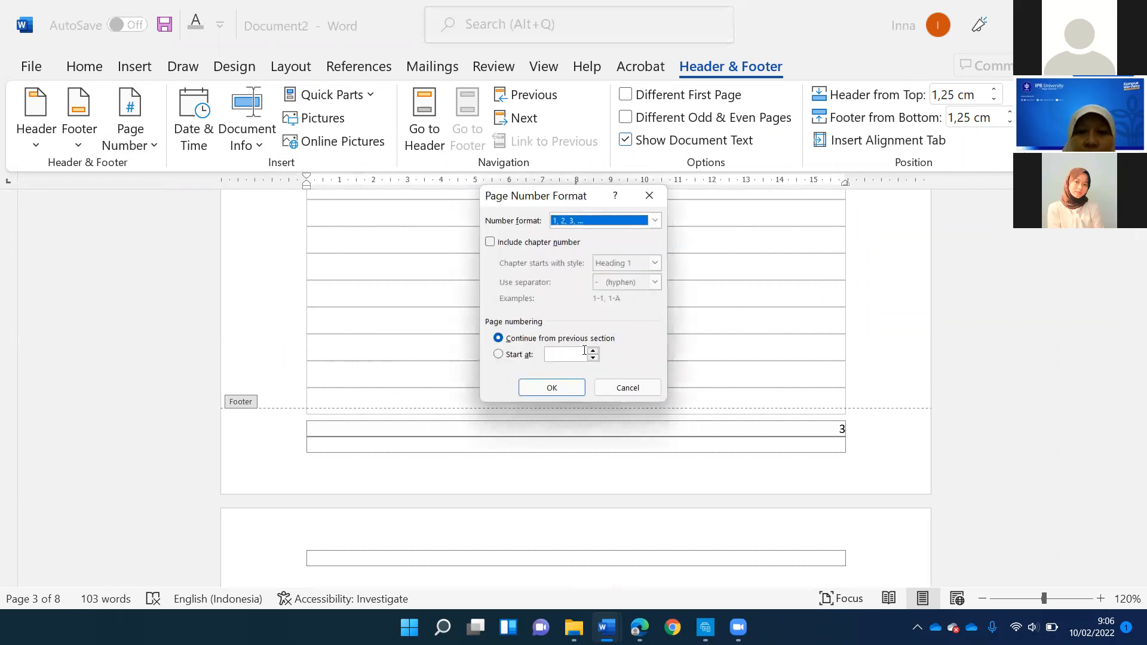
{"action": "left_click", "coordinate": [654, 223]}
{"action": "left_click", "coordinate": [574, 273]}
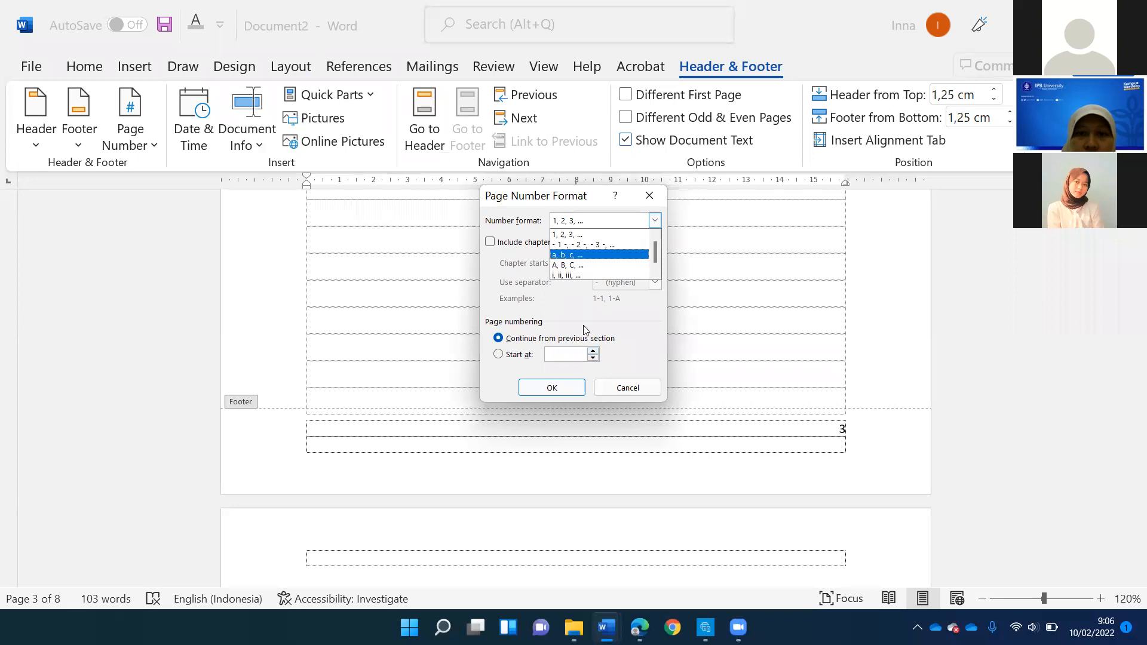
{"action": "left_click", "coordinate": [552, 388]}
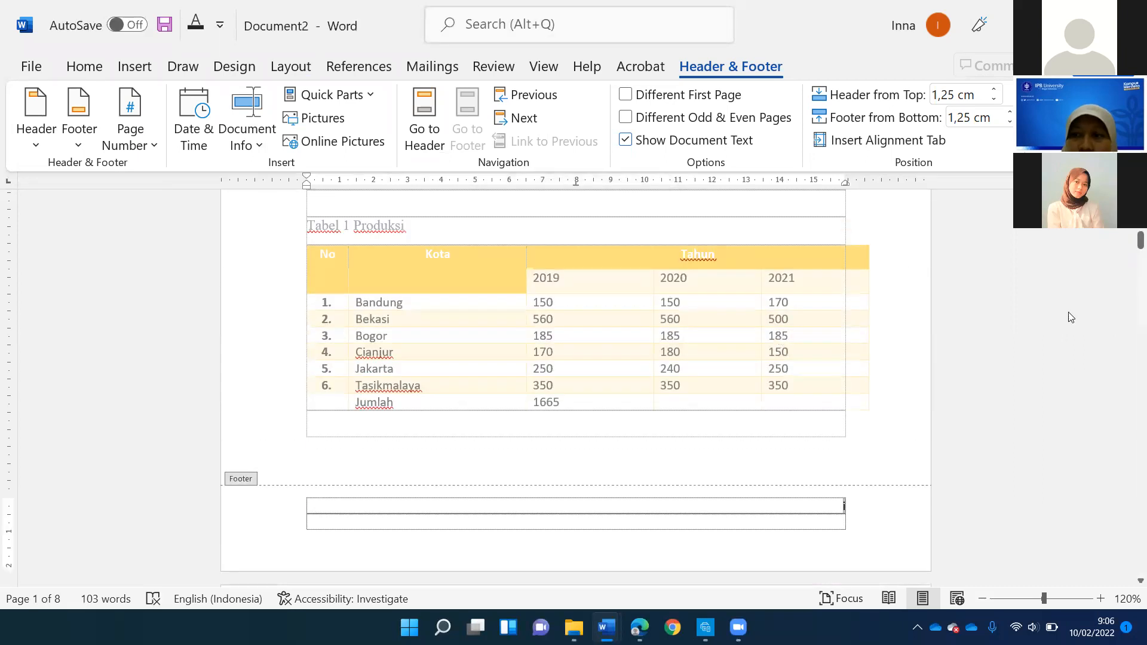
{"action": "scroll", "coordinate": [1126, 354], "scroll_direction": "down", "scroll_amount": 2}
{"action": "mouse_move", "coordinate": [1139, 272]}
{"action": "left_mouse_down"}
{"action": "mouse_move", "coordinate": [1131, 541]}
{"action": "mouse_move", "coordinate": [1132, 246]}
{"action": "mouse_move", "coordinate": [1132, 290]}
{"action": "left_mouse_up"}
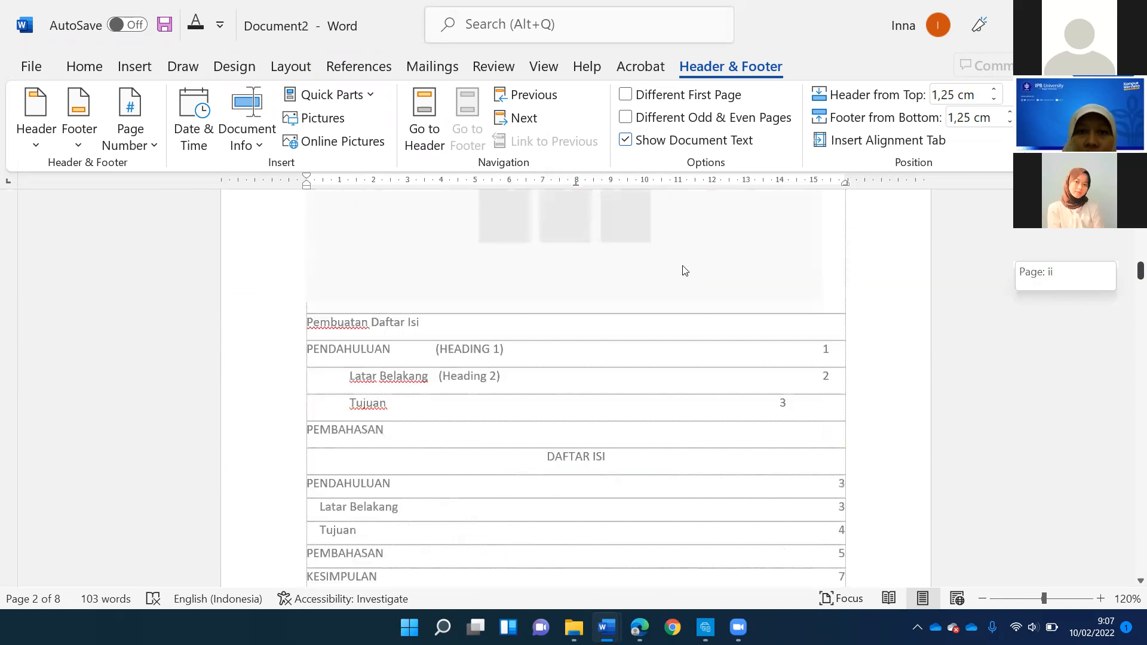
{"action": "double_click", "coordinate": [683, 268]}
- Insert a Next Page section break below the list of tables
{"action": "left_click", "coordinate": [291, 68]}
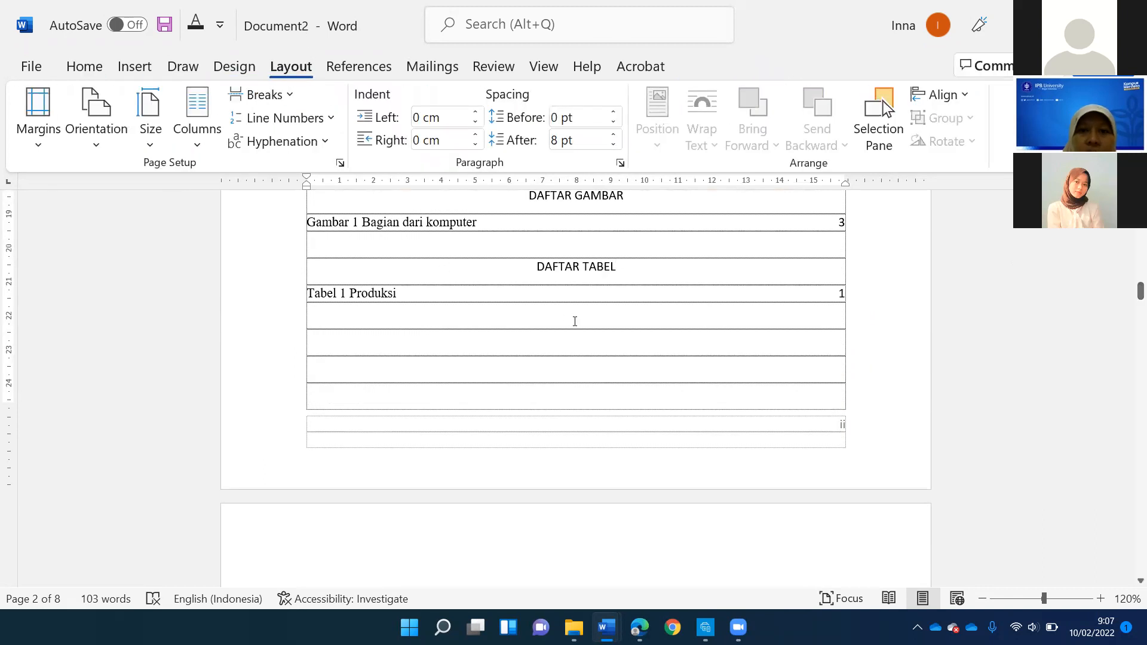
{"action": "scroll", "coordinate": [574, 321], "scroll_direction": "up", "scroll_amount": 5}
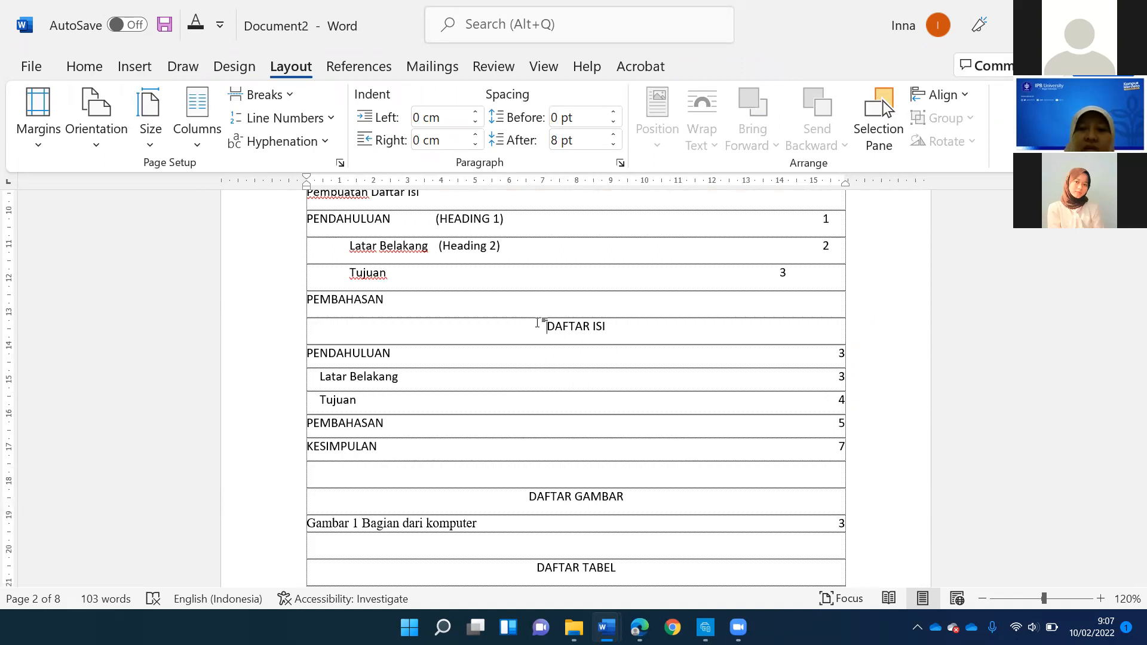
{"action": "scroll", "coordinate": [362, 315], "scroll_direction": "down", "scroll_amount": 10}
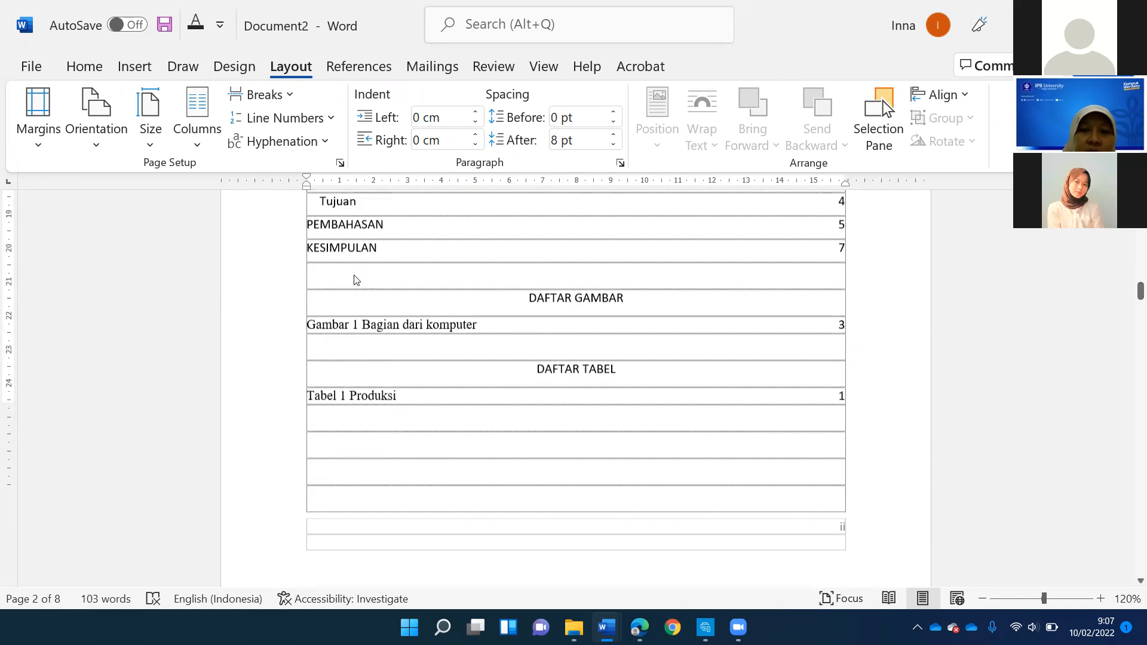
{"action": "double_click", "coordinate": [256, 246]}
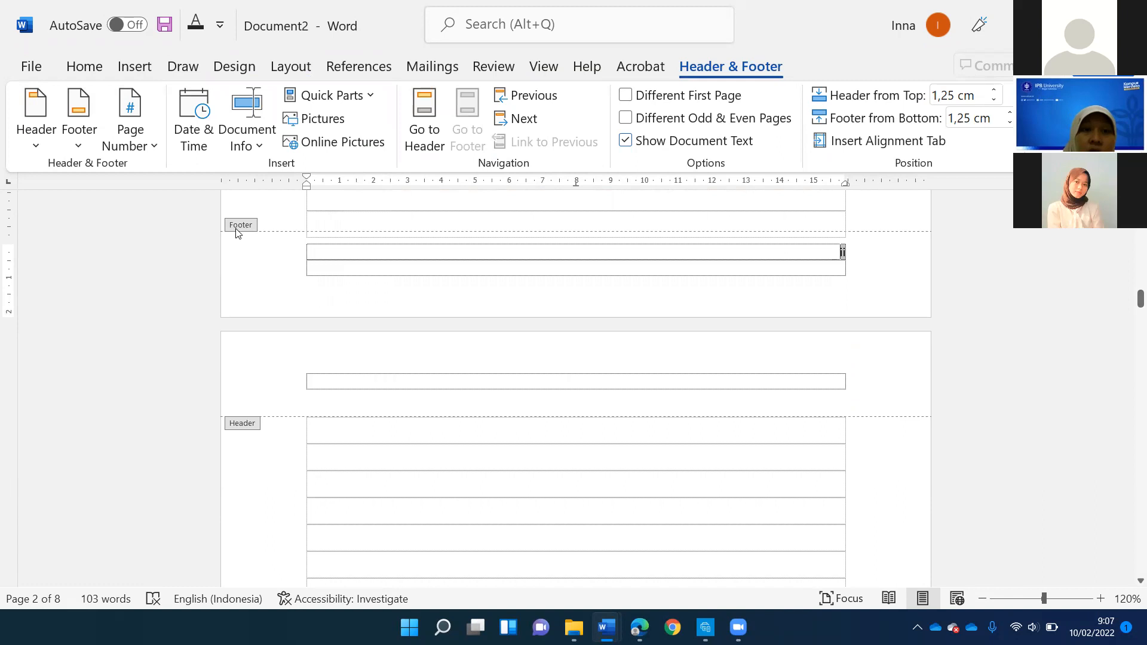
{"action": "double_click", "coordinate": [494, 242]}
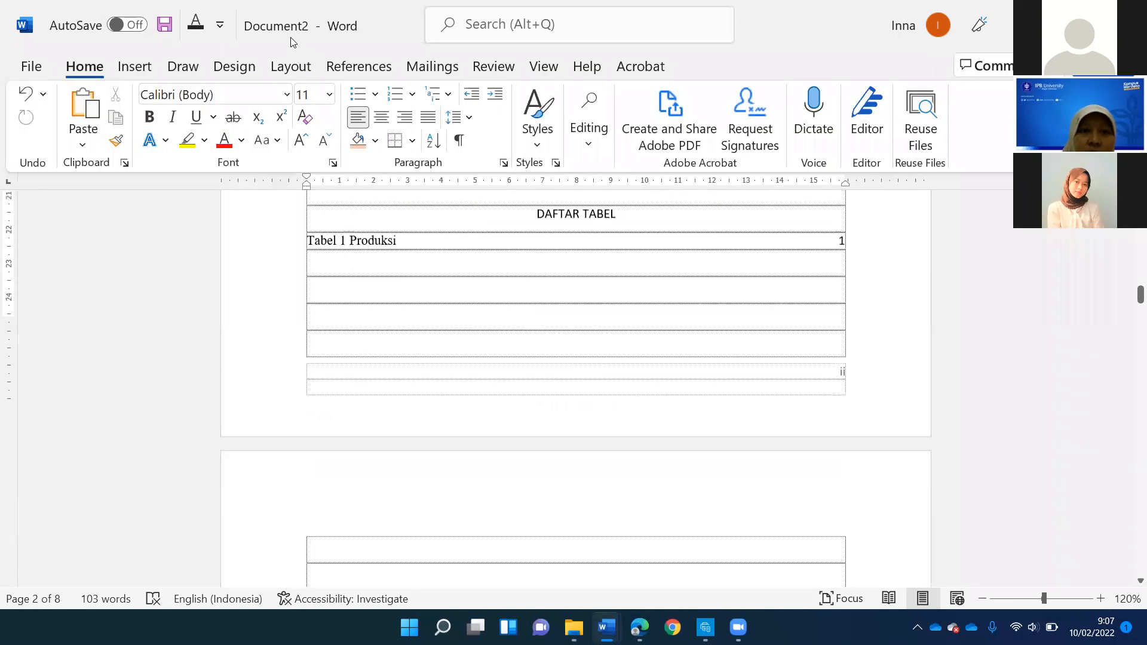
{"action": "left_click", "coordinate": [291, 66]}
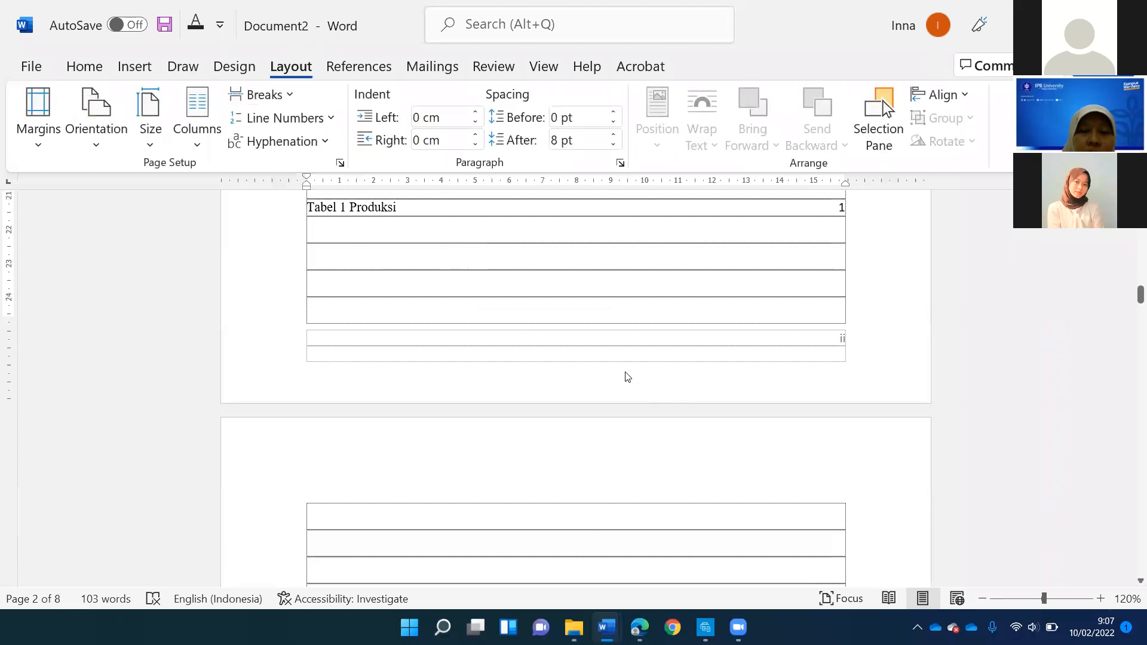
{"action": "scroll", "coordinate": [568, 326], "scroll_direction": "up", "scroll_amount": 3}
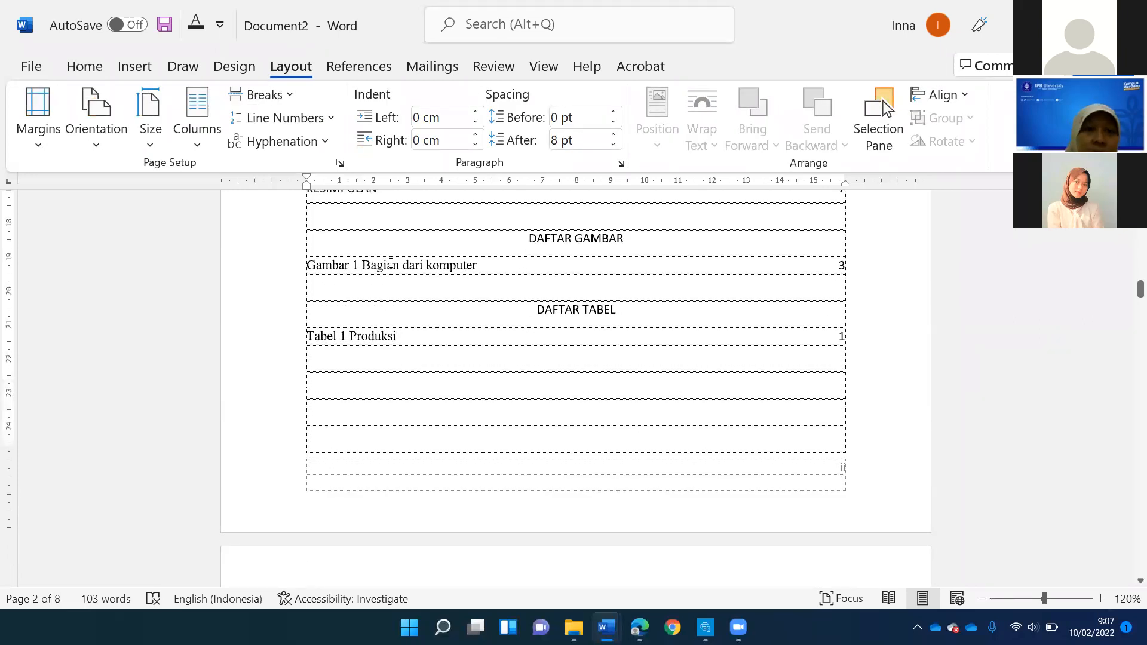
{"action": "left_click", "coordinate": [286, 95]}
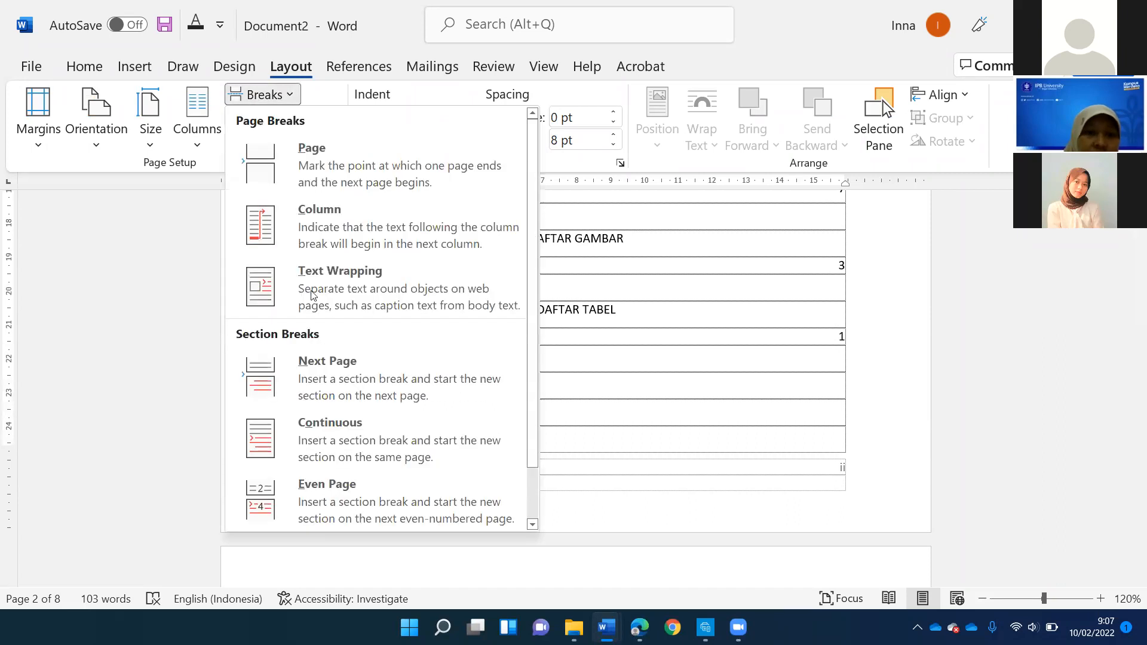
{"action": "left_click", "coordinate": [321, 366]}
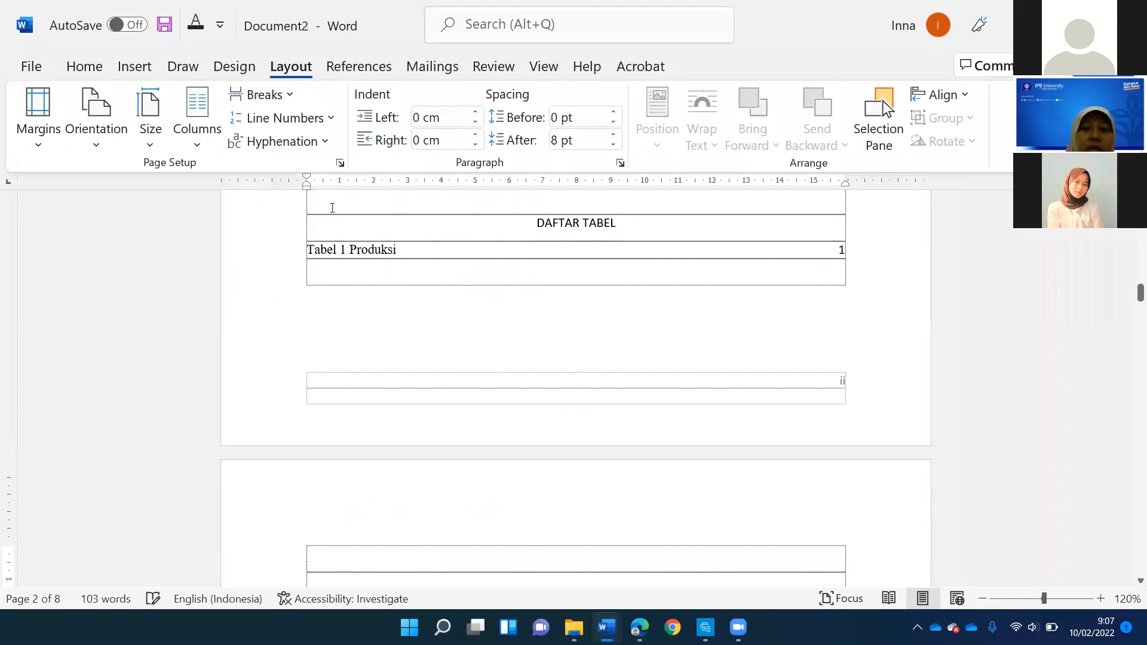
- Examine the page numbers in the footers before and after the section break, and return to the document body
{"action": "scroll", "coordinate": [331, 227], "scroll_direction": "down", "scroll_amount": 3}
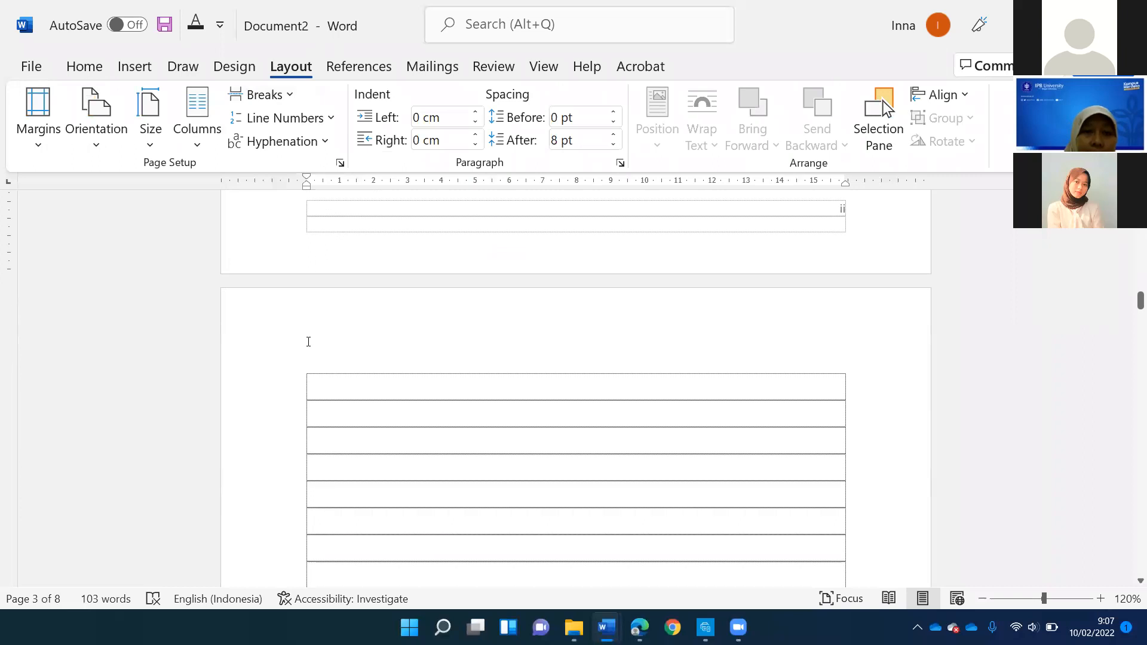
{"action": "double_click", "coordinate": [309, 341]}
{"action": "scroll", "coordinate": [253, 328], "scroll_direction": "up", "scroll_amount": 2}
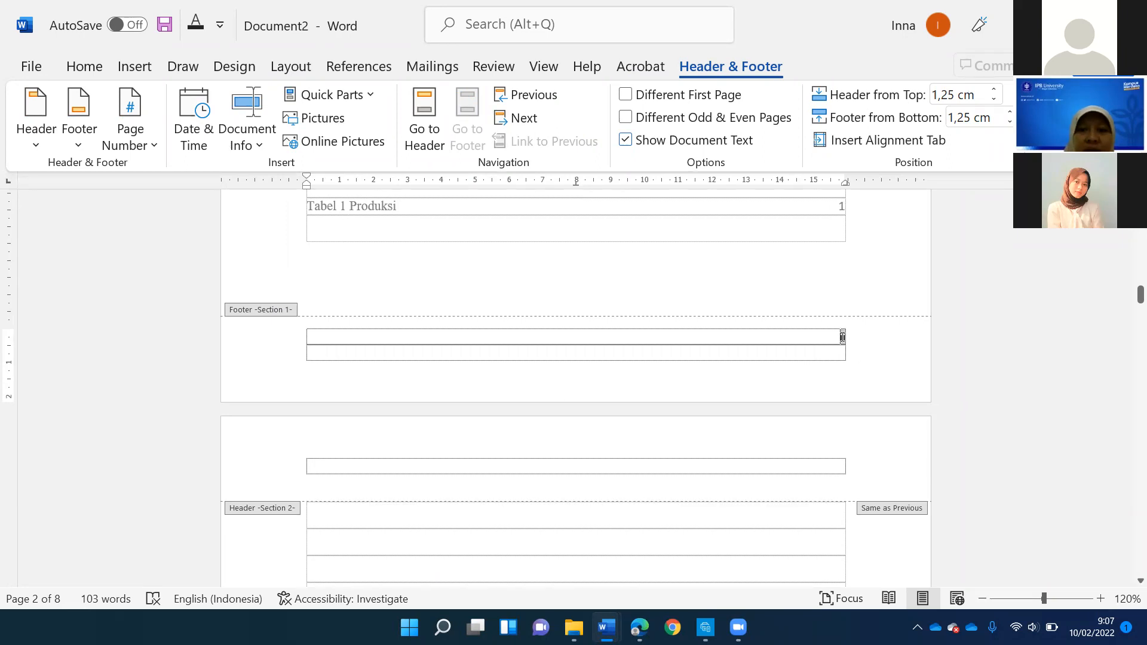
{"action": "scroll", "coordinate": [844, 338], "scroll_direction": "up", "scroll_amount": 3}
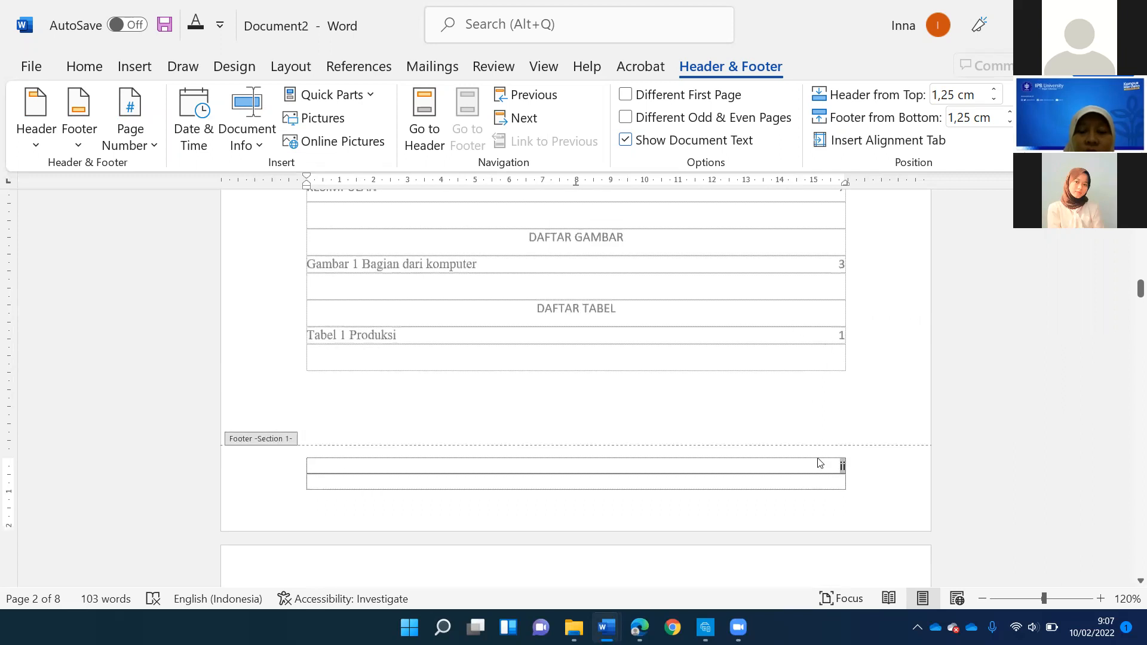
{"action": "scroll", "coordinate": [815, 458], "scroll_direction": "down", "scroll_amount": 4}
{"action": "scroll", "coordinate": [789, 418], "scroll_direction": "down", "scroll_amount": 5}
{"action": "scroll", "coordinate": [777, 406], "scroll_direction": "down", "scroll_amount": 10}
{"action": "scroll", "coordinate": [523, 298], "scroll_direction": "up", "scroll_amount": 6}
{"action": "scroll", "coordinate": [530, 317], "scroll_direction": "down", "scroll_amount": 6}
{"action": "double_click", "coordinate": [525, 288]}
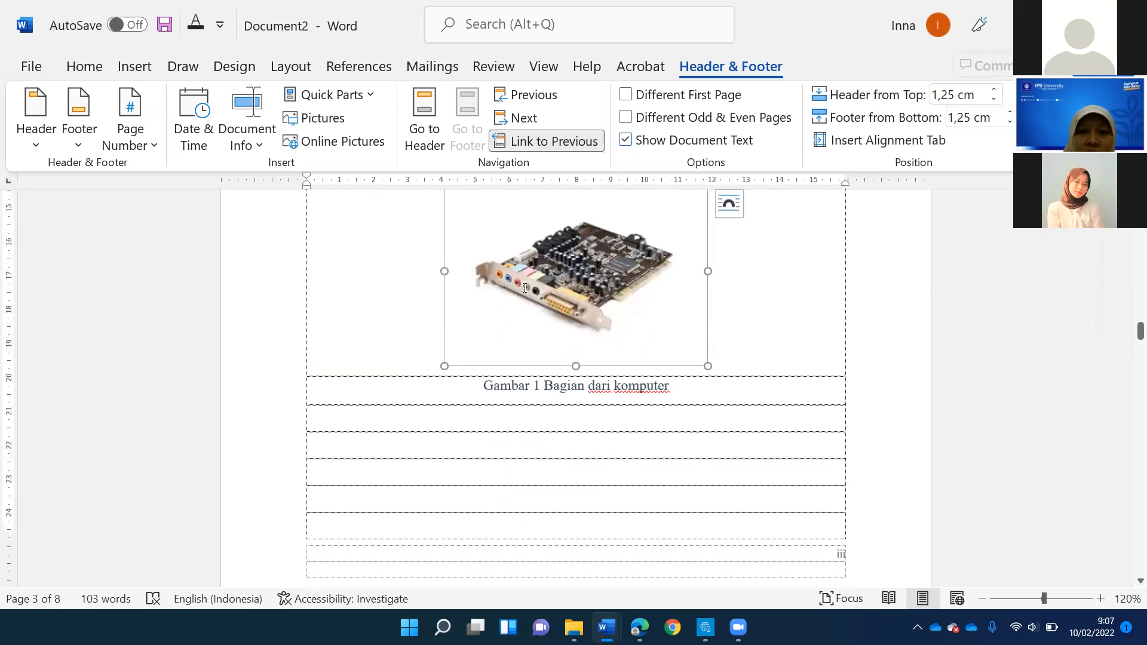
- Delete the empty paragraphs above the heading PENDAHULUAN so that it starts the new section's first page
{"action": "scroll", "coordinate": [522, 293], "scroll_direction": "up", "scroll_amount": 12}
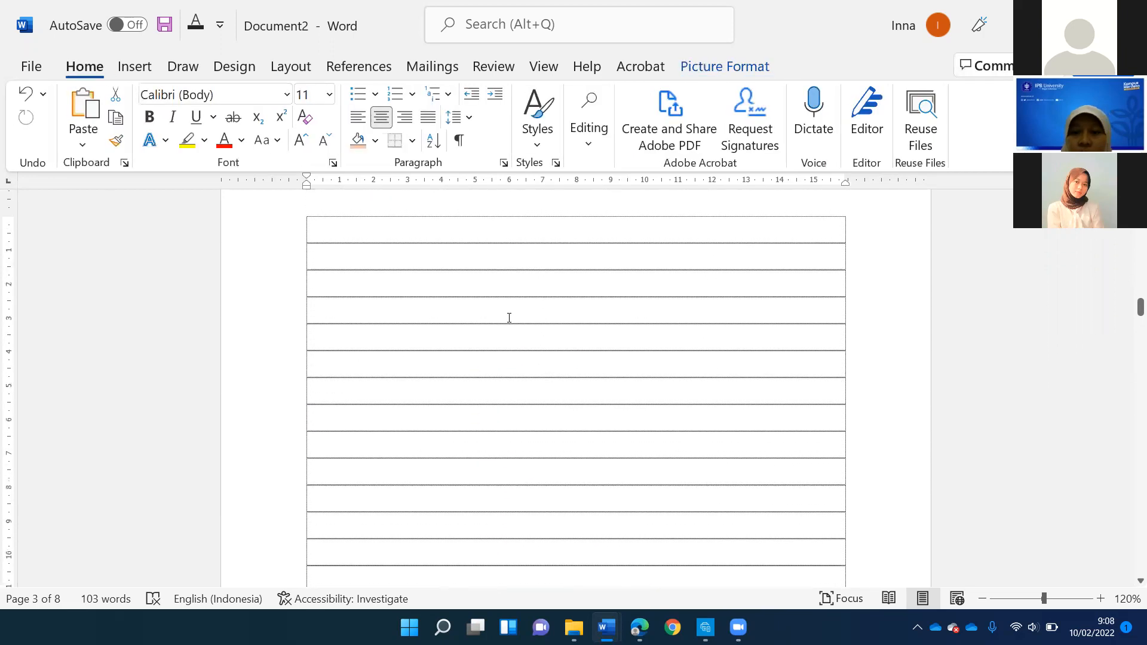
{"action": "scroll", "coordinate": [509, 314], "scroll_direction": "up", "scroll_amount": 3}
{"action": "left_click", "coordinate": [511, 311]}
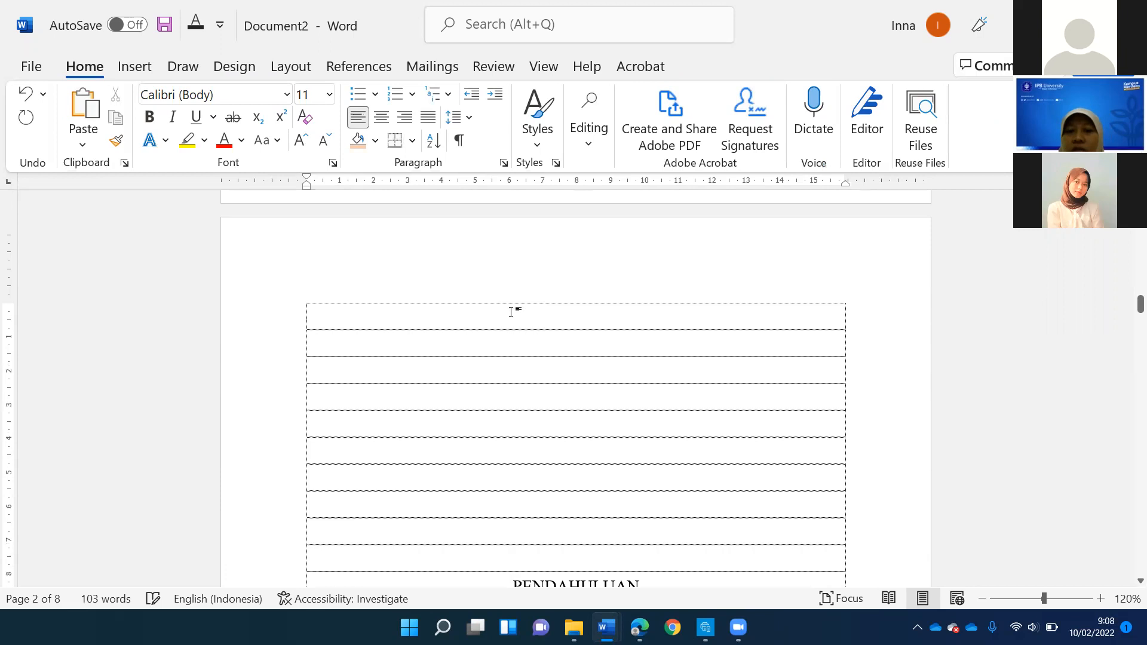
{"action": "key", "text": "Delete"}
{"action": "key", "text": "Delete"}
{"action": "key", "text": "Delete"}
{"action": "key", "text": "Delete"}
{"action": "key", "text": "Delete"}
{"action": "key", "text": "Delete"}
{"action": "key", "text": "Delete"}
{"action": "key", "text": "Delete"}
{"action": "key", "text": "Delete"}
{"action": "key", "text": "Delete"}
{"action": "type", "text": "PE"}
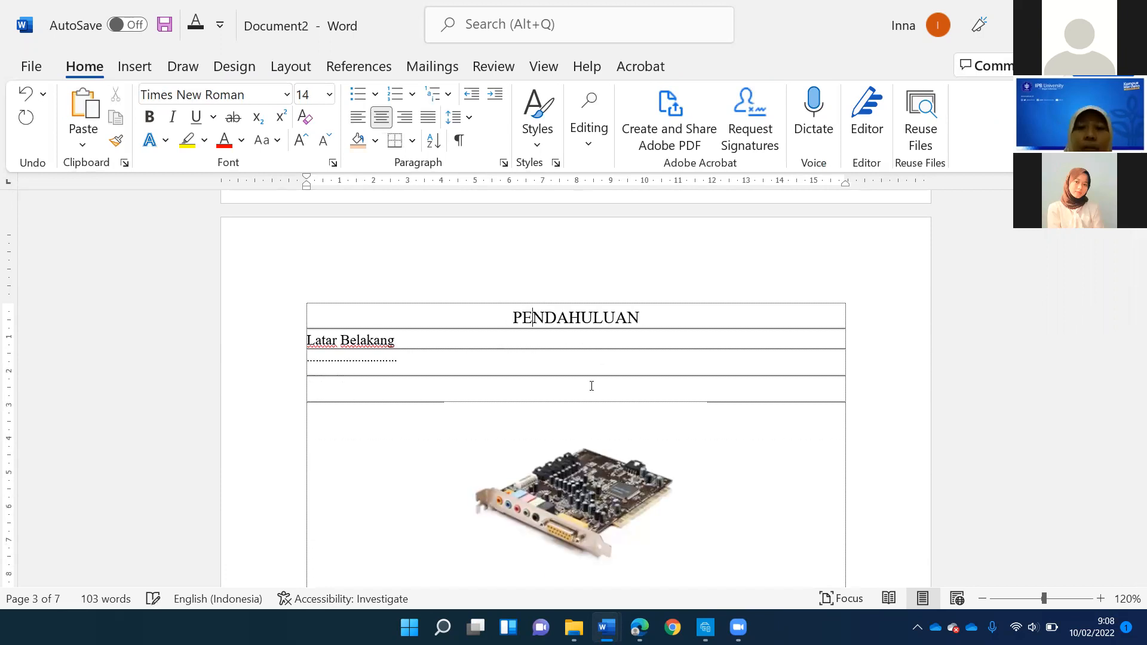
- Set the page number format of section 2 to Arabic numerals (1, 2, 3)
{"action": "scroll", "coordinate": [788, 370], "scroll_direction": "down", "scroll_amount": 10}
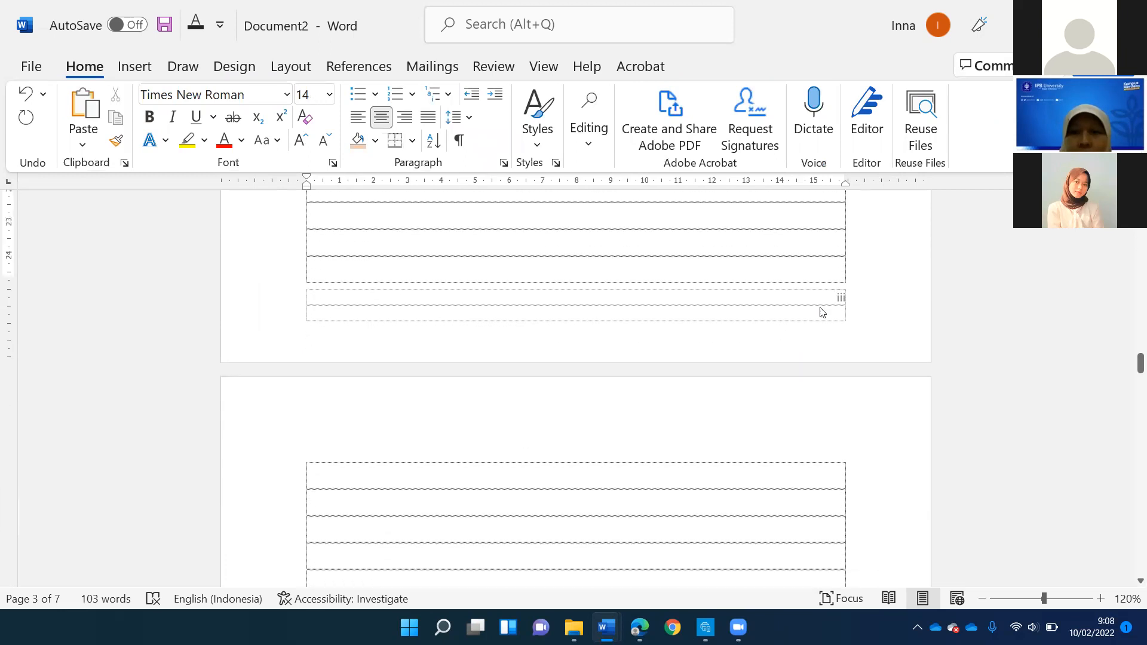
{"action": "double_click", "coordinate": [831, 294]}
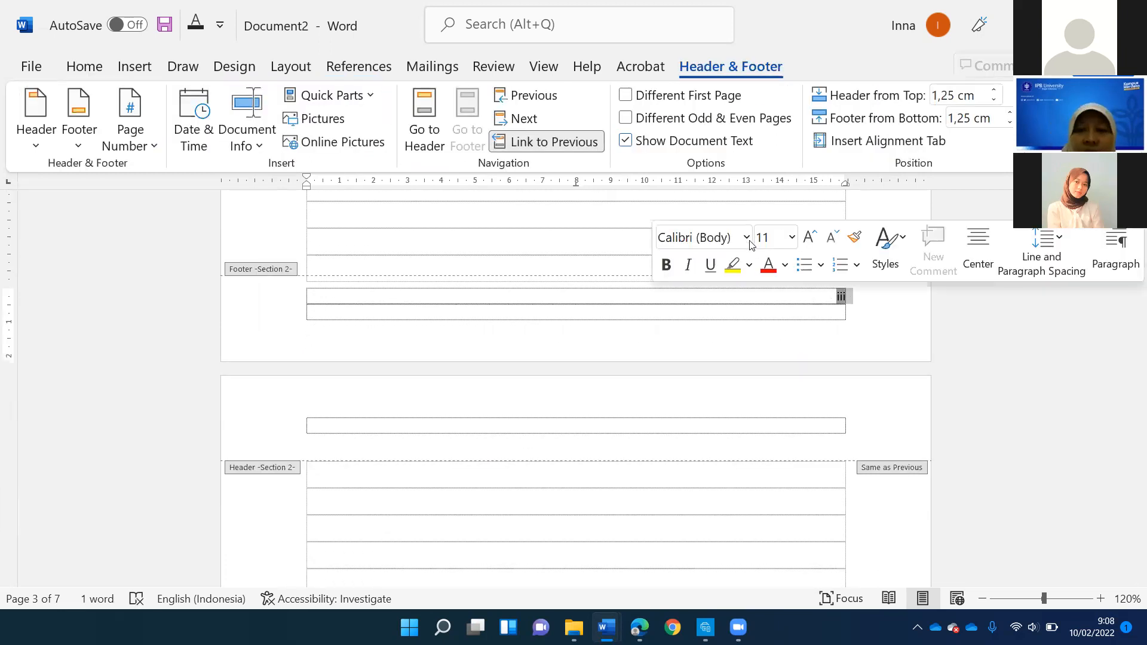
{"action": "left_click", "coordinate": [129, 142]}
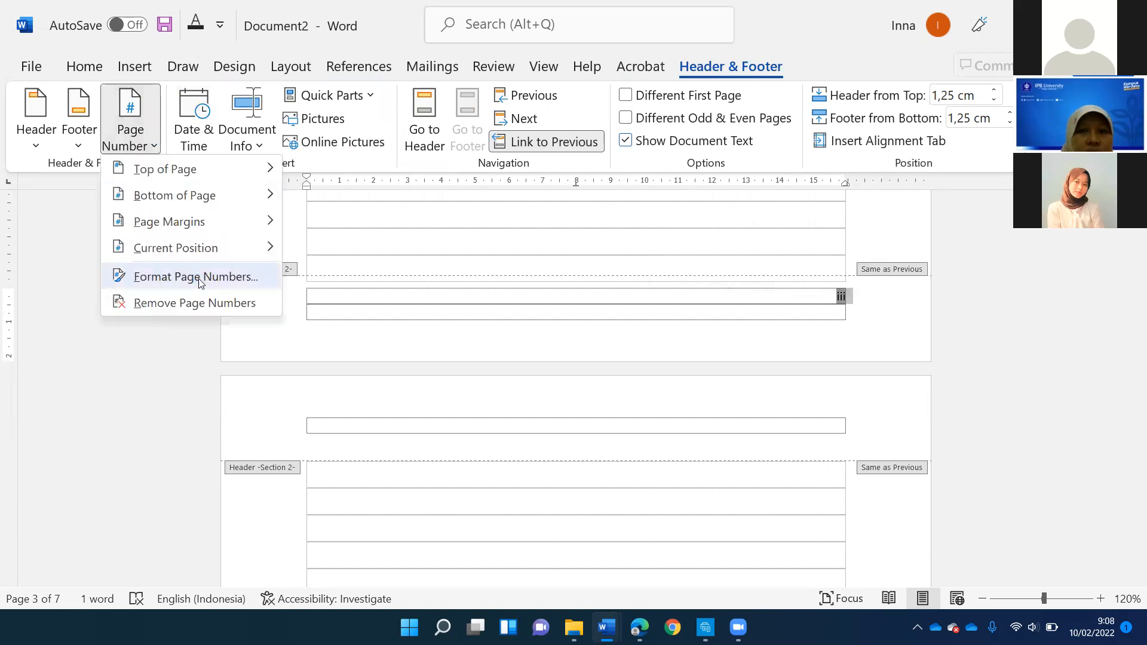
{"action": "left_click", "coordinate": [197, 276]}
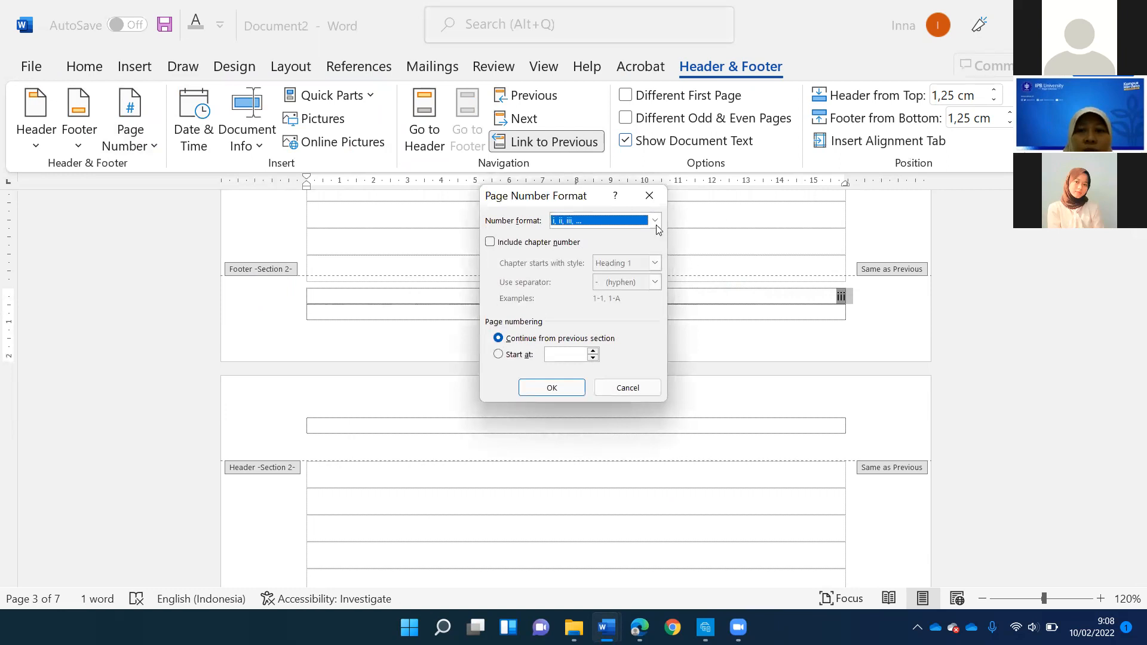
{"action": "left_click", "coordinate": [591, 221]}
{"action": "left_click", "coordinate": [574, 238]}
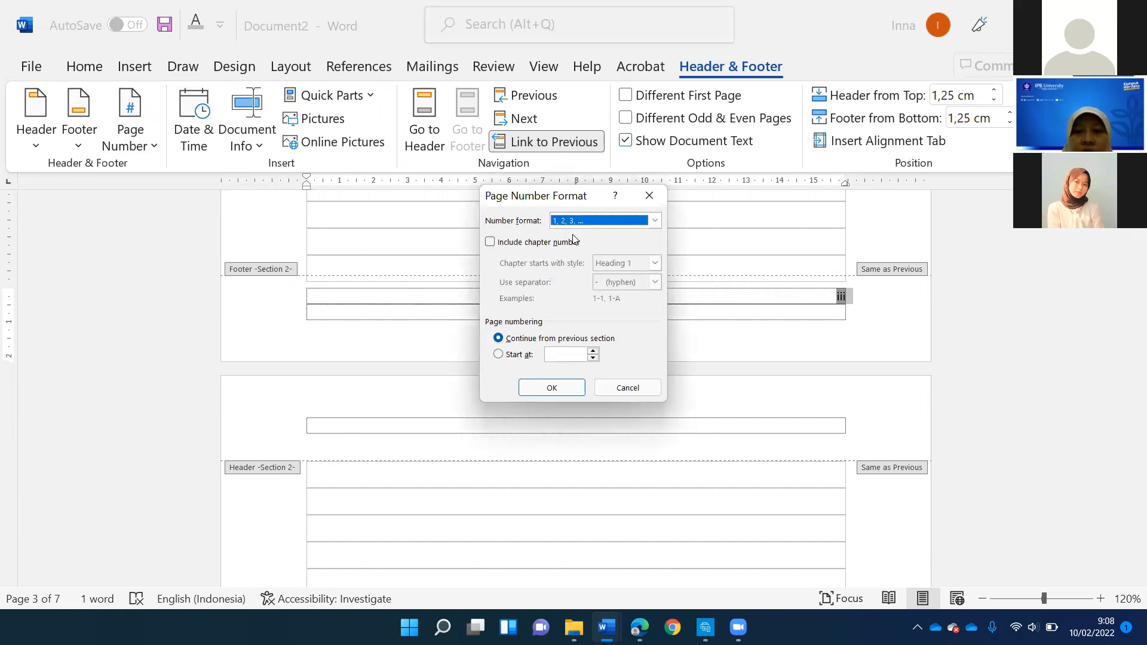
{"action": "left_click", "coordinate": [564, 391]}
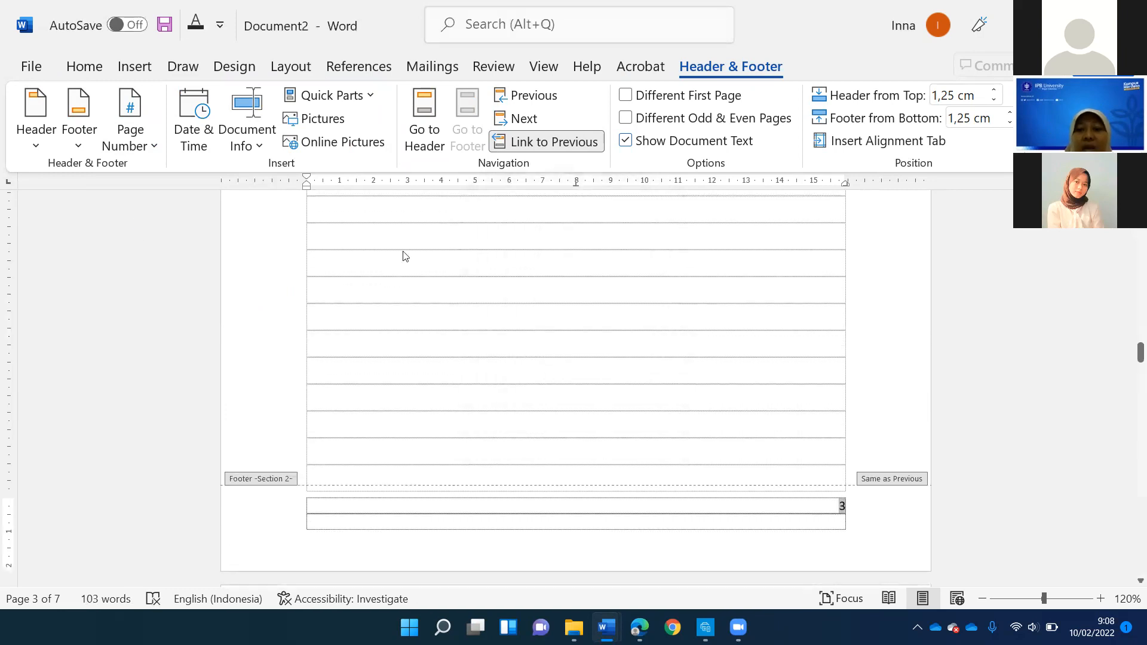
- Restart the page numbering of section 2 at 1 and return to the document body
{"action": "scroll", "coordinate": [631, 316], "scroll_direction": "up", "scroll_amount": 10}
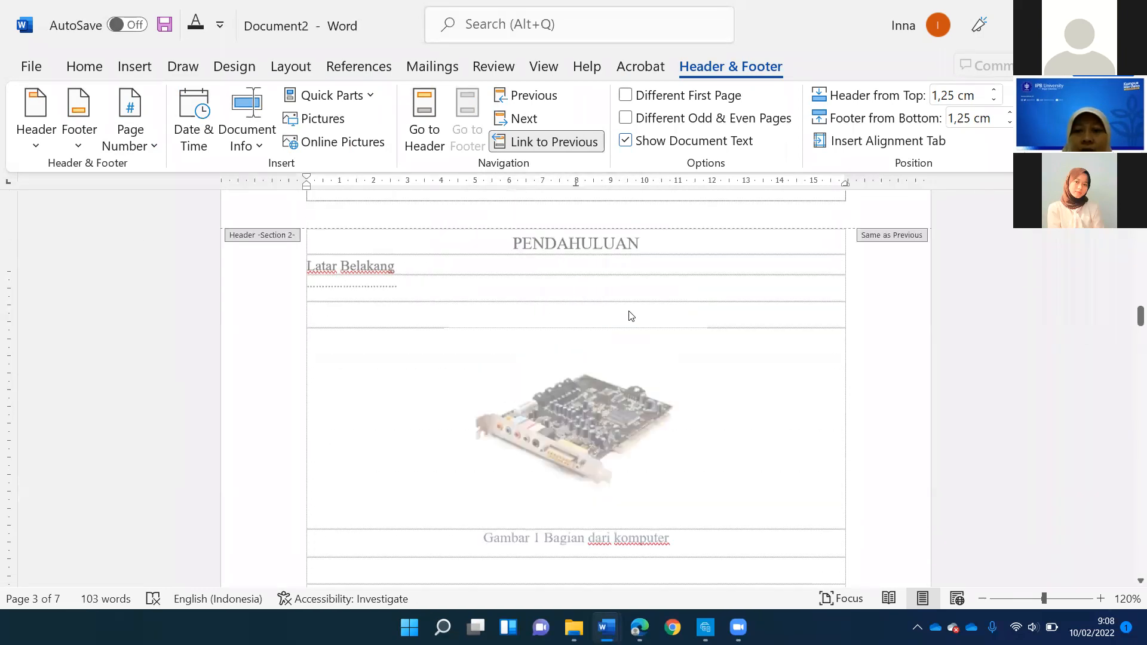
{"action": "scroll", "coordinate": [833, 461], "scroll_direction": "down", "scroll_amount": 10}
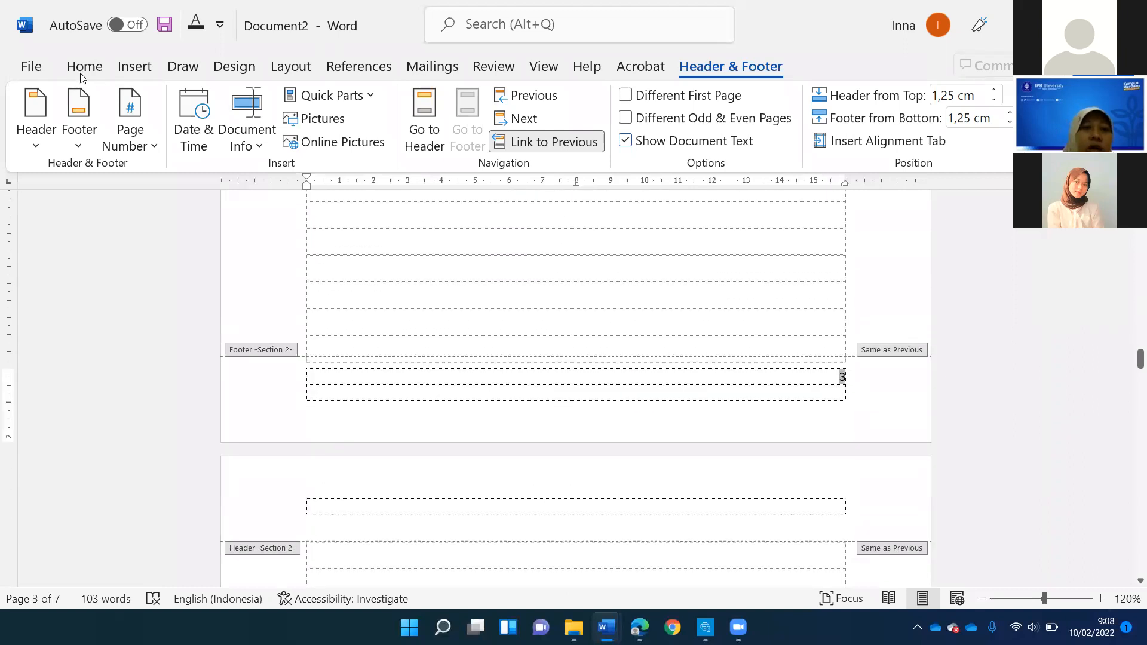
{"action": "left_click", "coordinate": [145, 142]}
{"action": "left_click", "coordinate": [173, 275]}
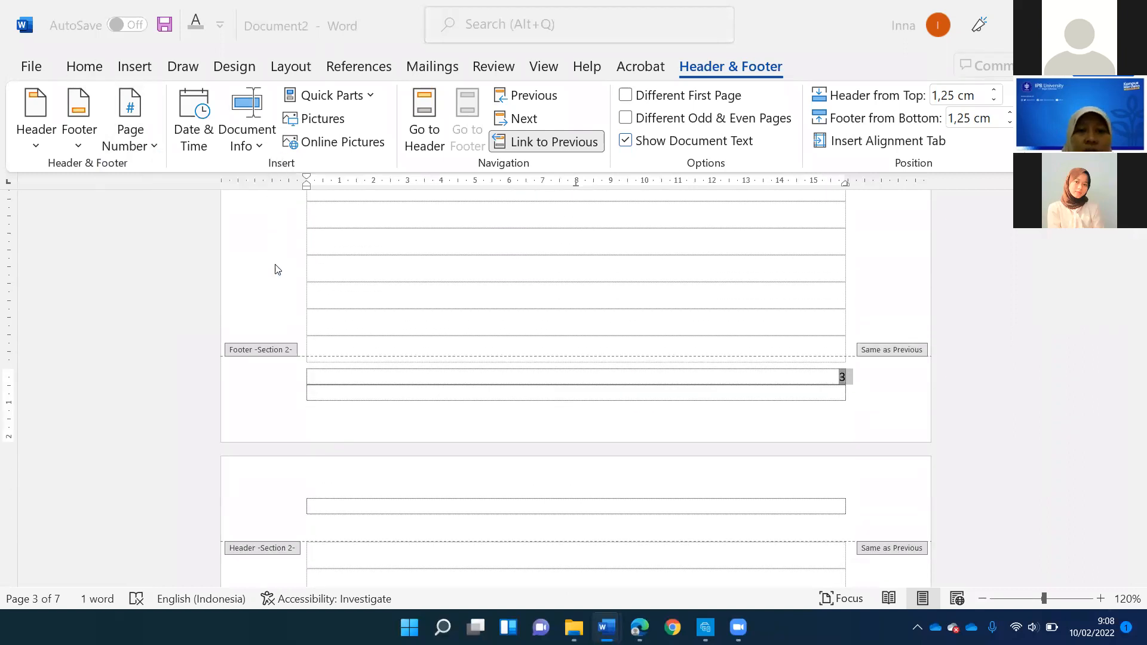
{"action": "left_click", "coordinate": [593, 352]}
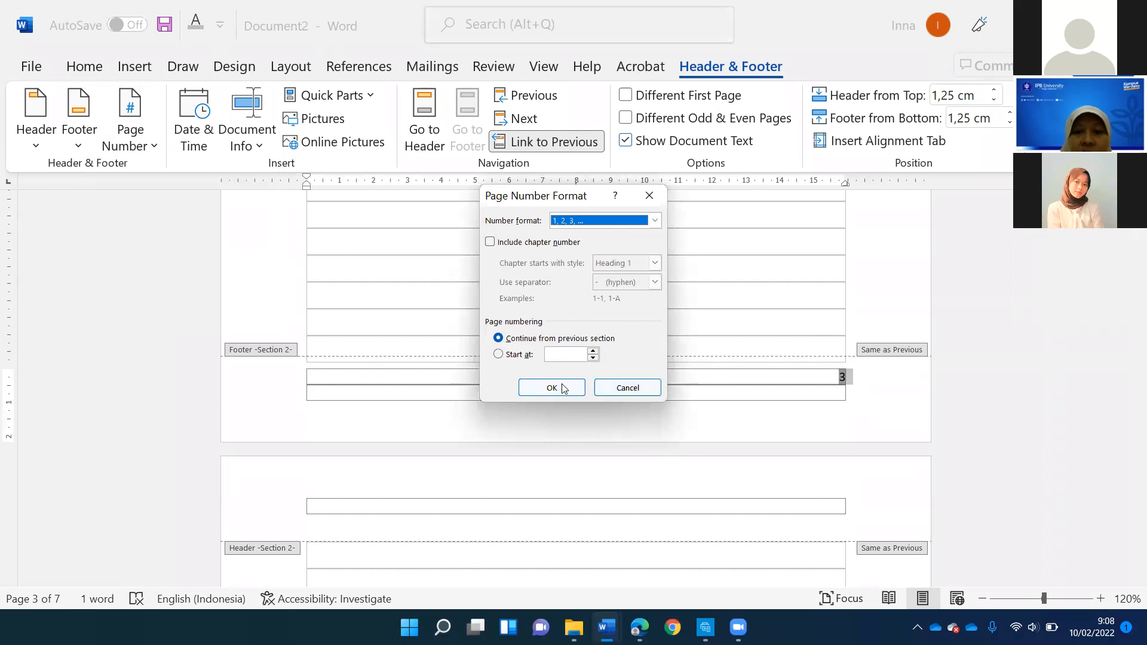
{"action": "key", "text": "Return"}
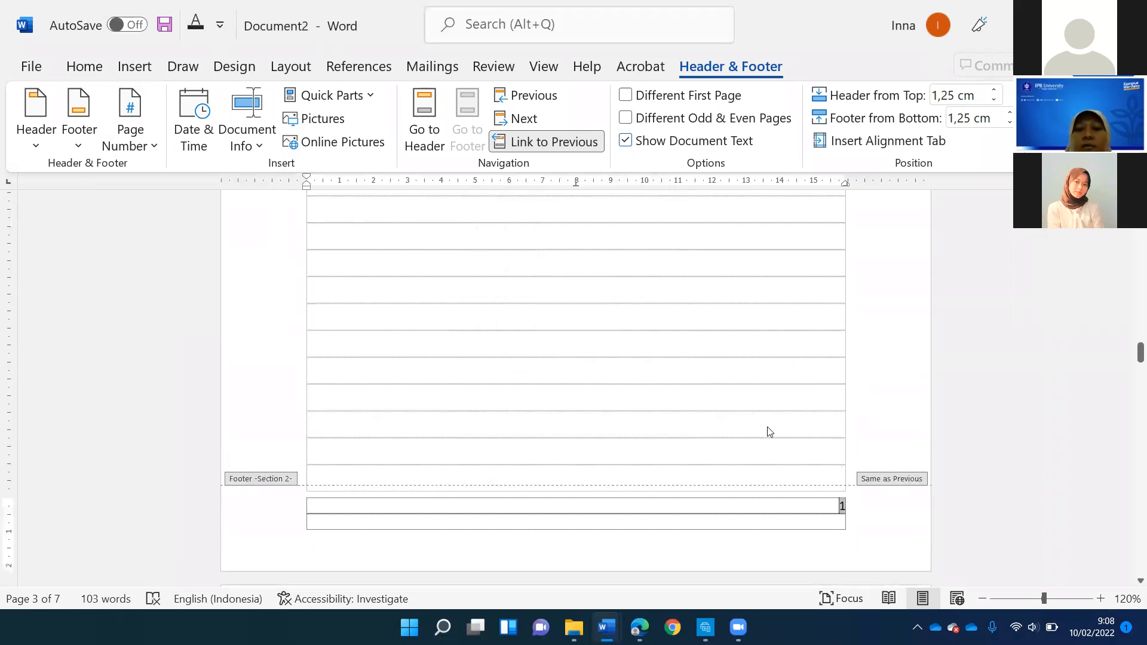
{"action": "double_click", "coordinate": [762, 424]}
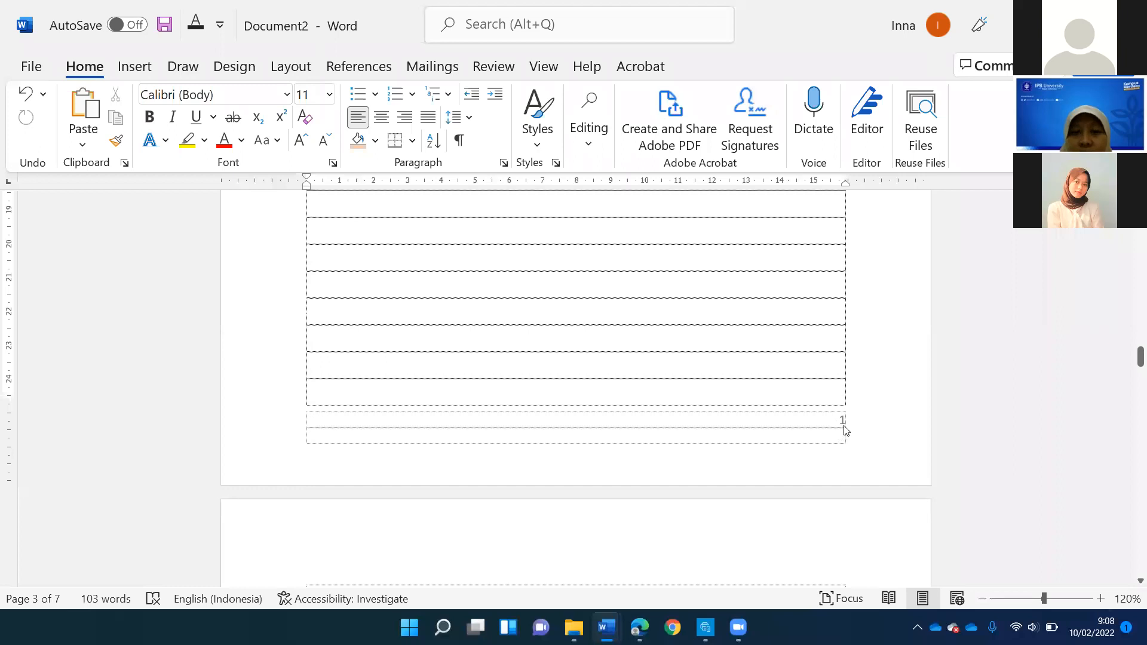
- Open the footer of the document's first page and turn on Different First Page for section 1
{"action": "scroll", "coordinate": [844, 425], "scroll_direction": "up", "scroll_amount": 14}
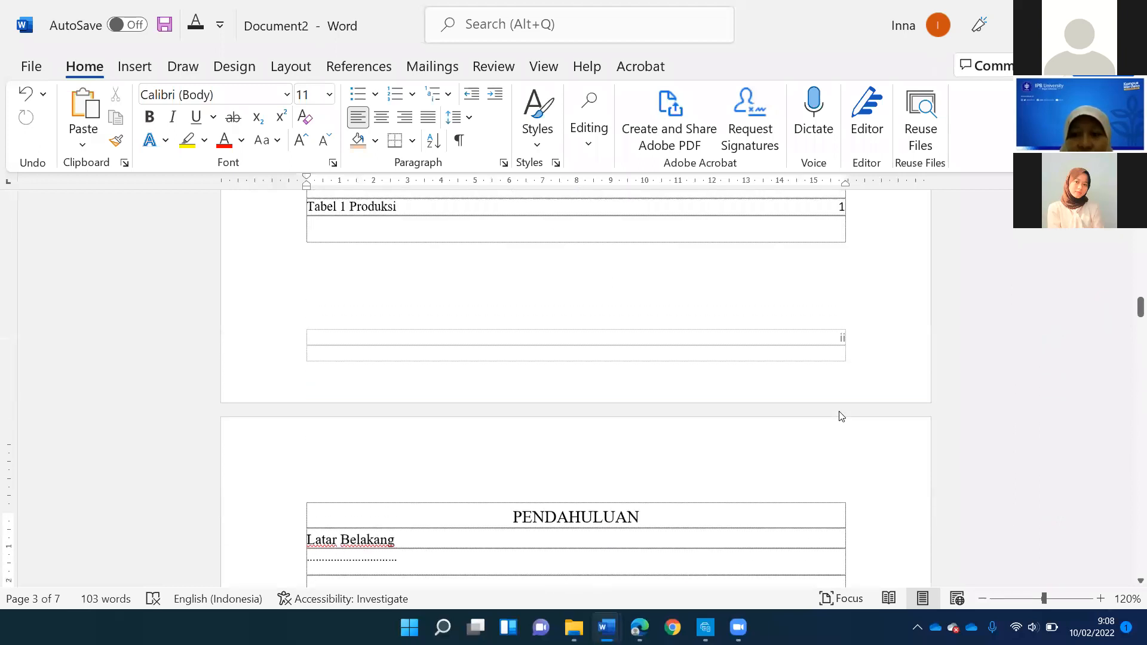
{"action": "scroll", "coordinate": [842, 398], "scroll_direction": "up", "scroll_amount": 1}
{"action": "scroll", "coordinate": [750, 358], "scroll_direction": "up", "scroll_amount": 20}
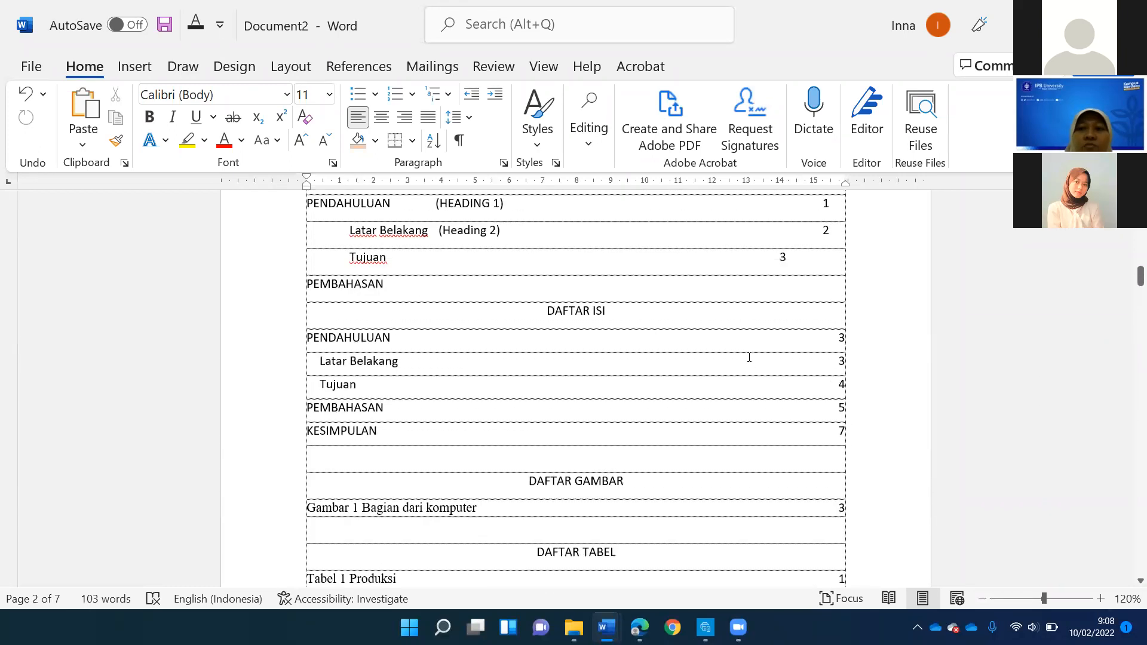
{"action": "scroll", "coordinate": [439, 321], "scroll_direction": "up", "scroll_amount": 1}
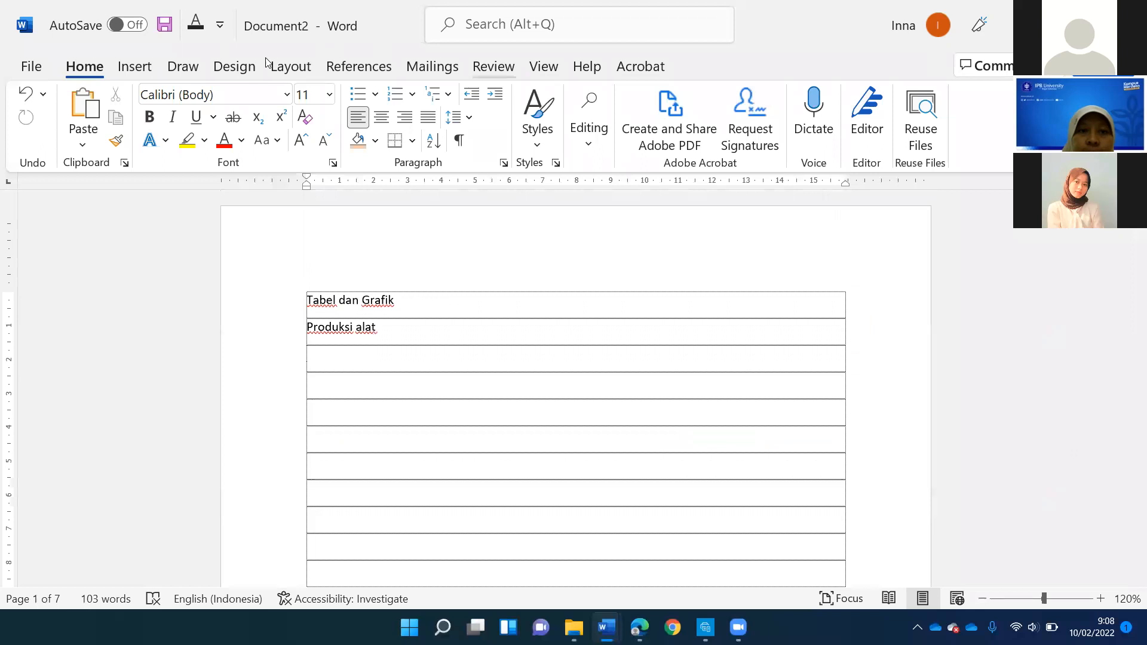
{"action": "left_click", "coordinate": [290, 66]}
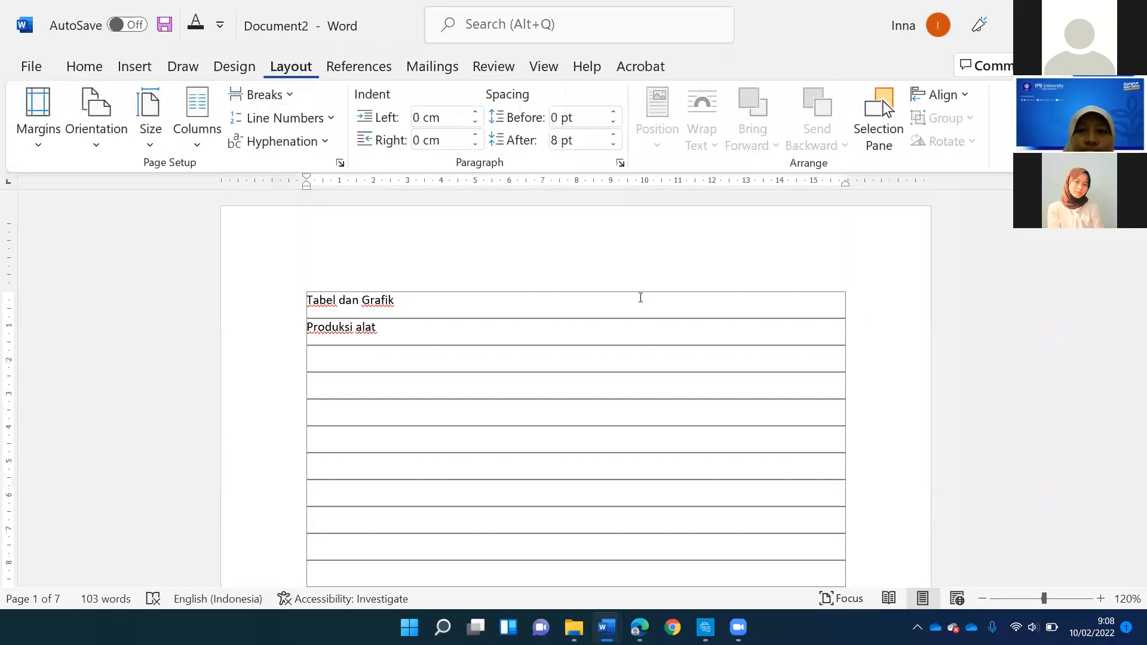
{"action": "scroll", "coordinate": [517, 385], "scroll_direction": "down", "scroll_amount": 10}
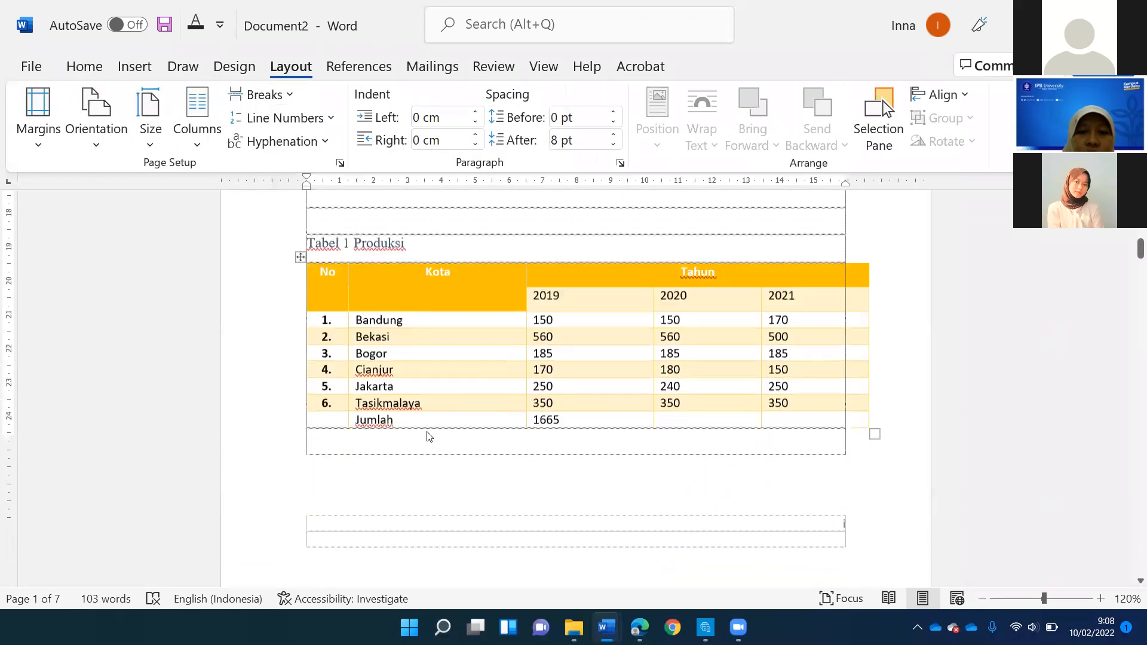
{"action": "double_click", "coordinate": [420, 470]}
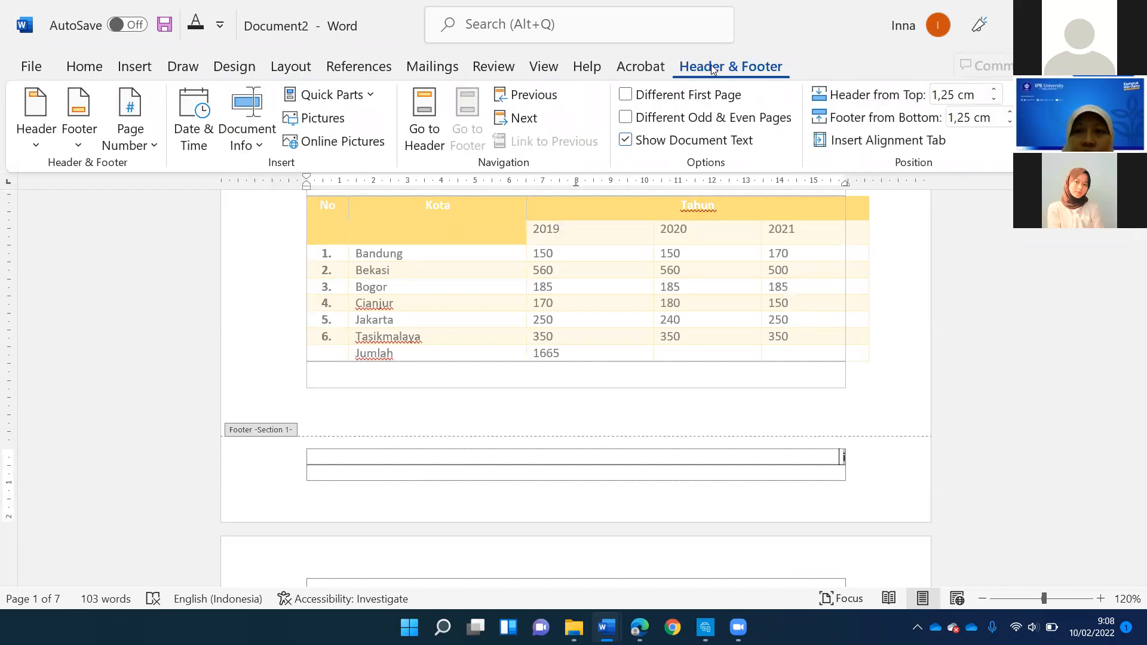
{"action": "left_click", "coordinate": [678, 96]}
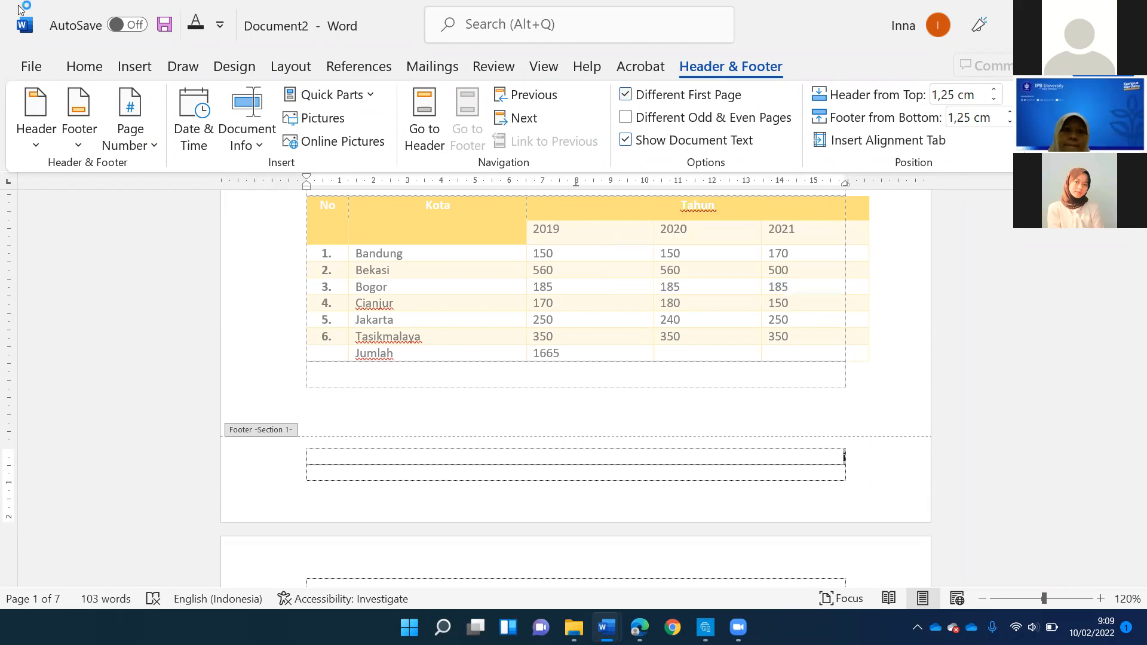
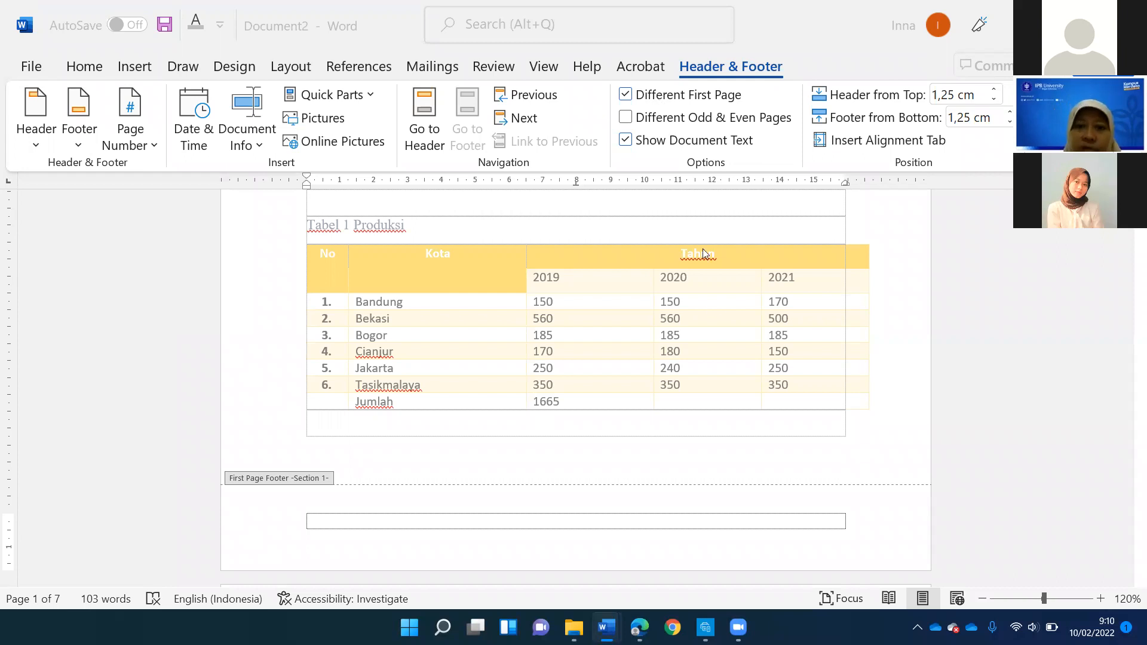
- Return to the document body and insert empty paragraphs above "Tabel dan Grafik" to push the text onto page 2
{"action": "scroll", "coordinate": [717, 315], "scroll_direction": "down", "scroll_amount": 5}
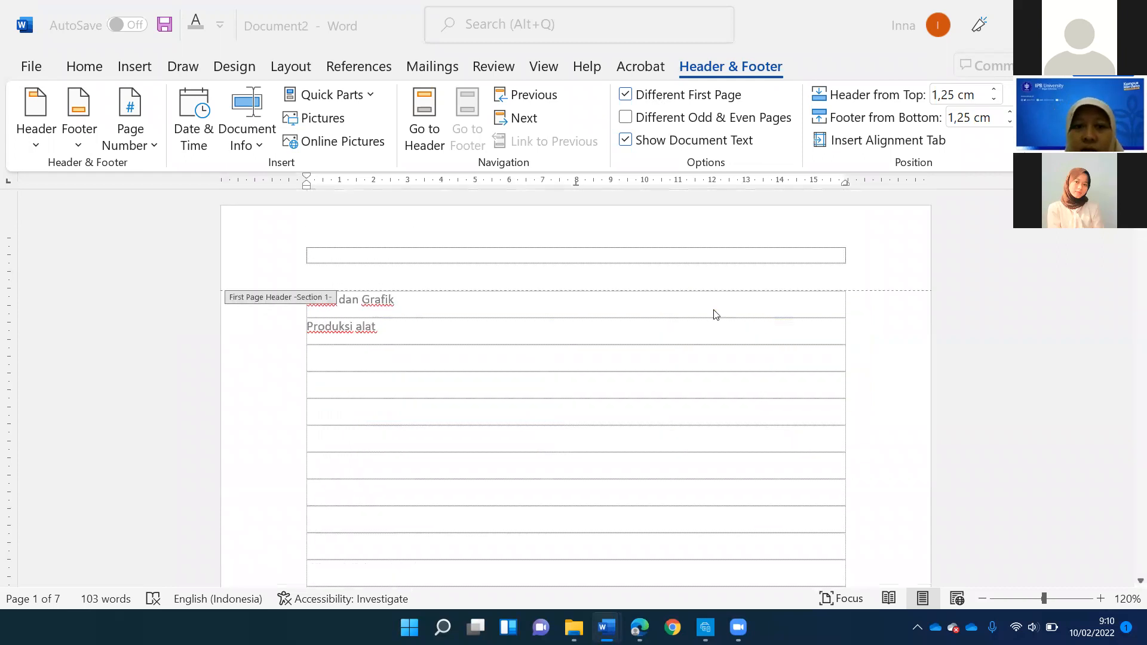
{"action": "scroll", "coordinate": [716, 315], "scroll_direction": "up", "scroll_amount": 5}
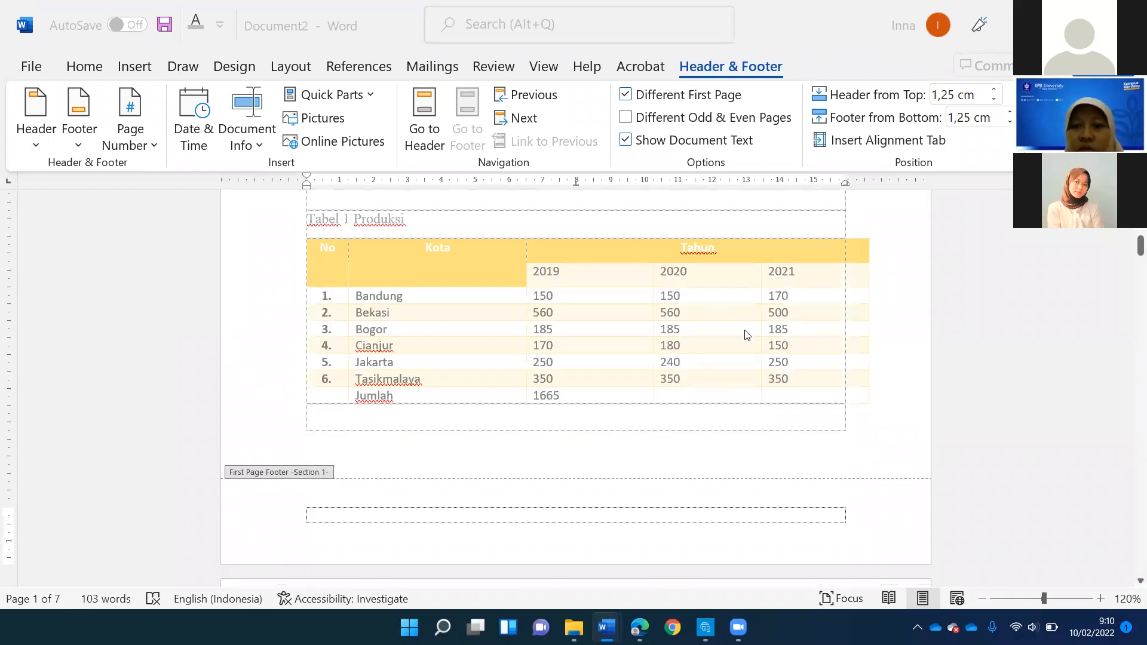
{"action": "scroll", "coordinate": [814, 376], "scroll_direction": "down", "scroll_amount": 2}
{"action": "scroll", "coordinate": [584, 354], "scroll_direction": "up", "scroll_amount": 4}
{"action": "scroll", "coordinate": [583, 355], "scroll_direction": "up", "scroll_amount": 1}
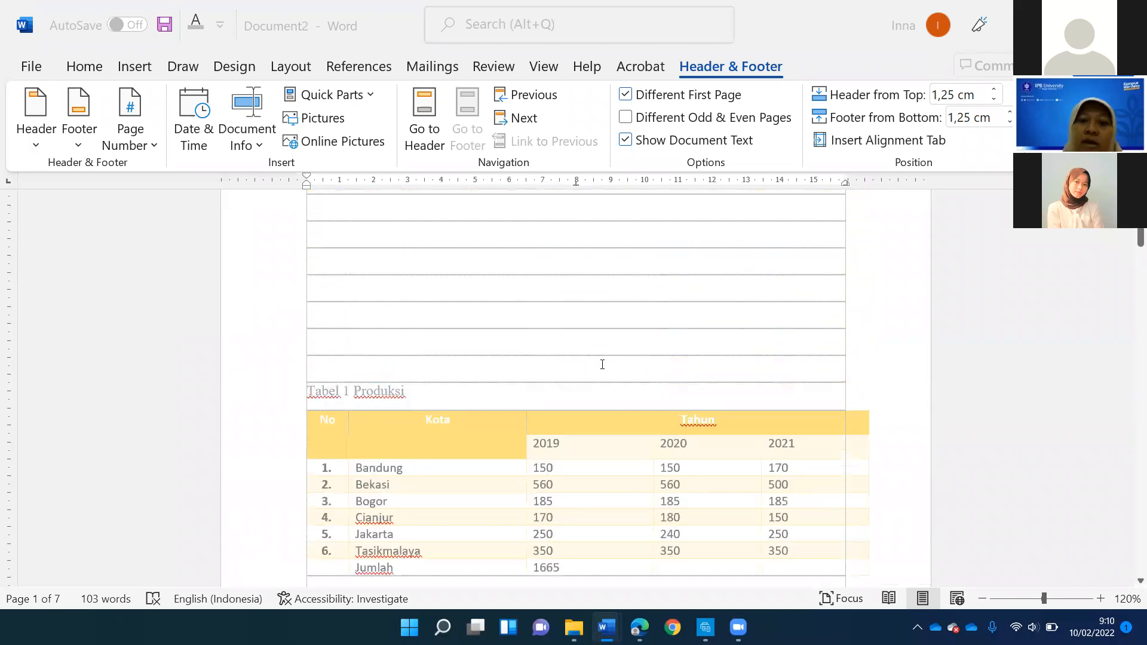
{"action": "double_click", "coordinate": [540, 352]}
{"action": "scroll", "coordinate": [555, 348], "scroll_direction": "up", "scroll_amount": 8}
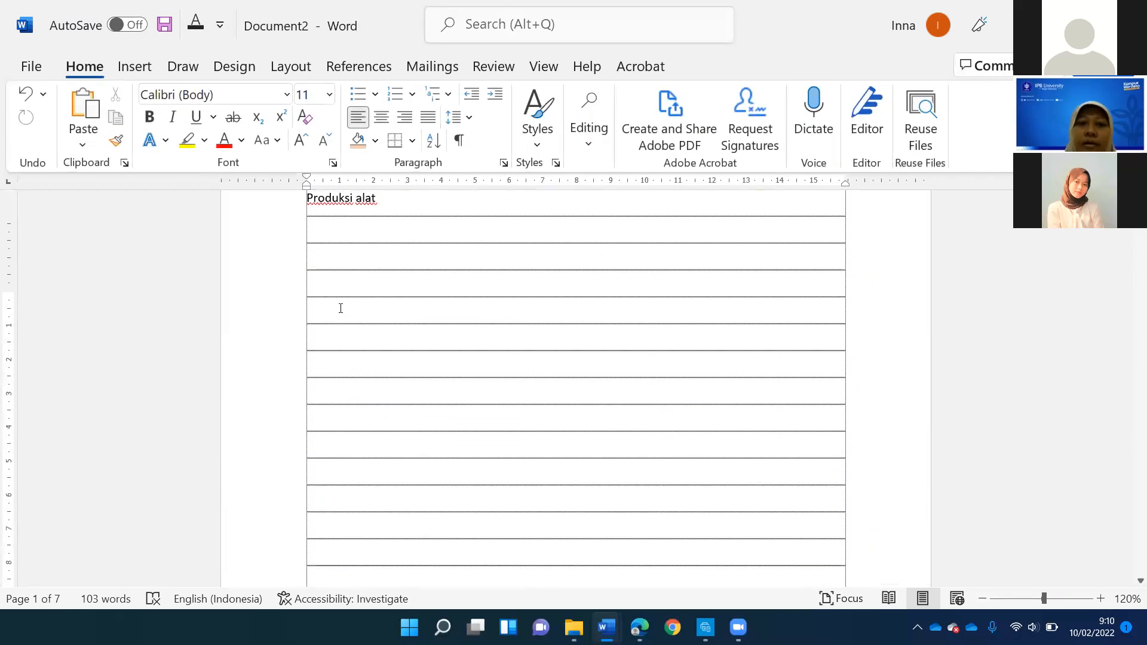
{"action": "key", "text": "Return"}
{"action": "key", "text": "Return"}
{"action": "key", "text": "Return"}
{"action": "key", "text": "Return"}
{"action": "key", "text": "Return"}
{"action": "key", "text": "Return"}
{"action": "key", "text": "Return"}
{"action": "key", "text": "Return"}
{"action": "key", "text": "Return"}
{"action": "key", "text": "Return"}
{"action": "key", "text": "Return"}
{"action": "key", "text": "Return"}
{"action": "key", "text": "Return"}
{"action": "key", "text": "Return"}
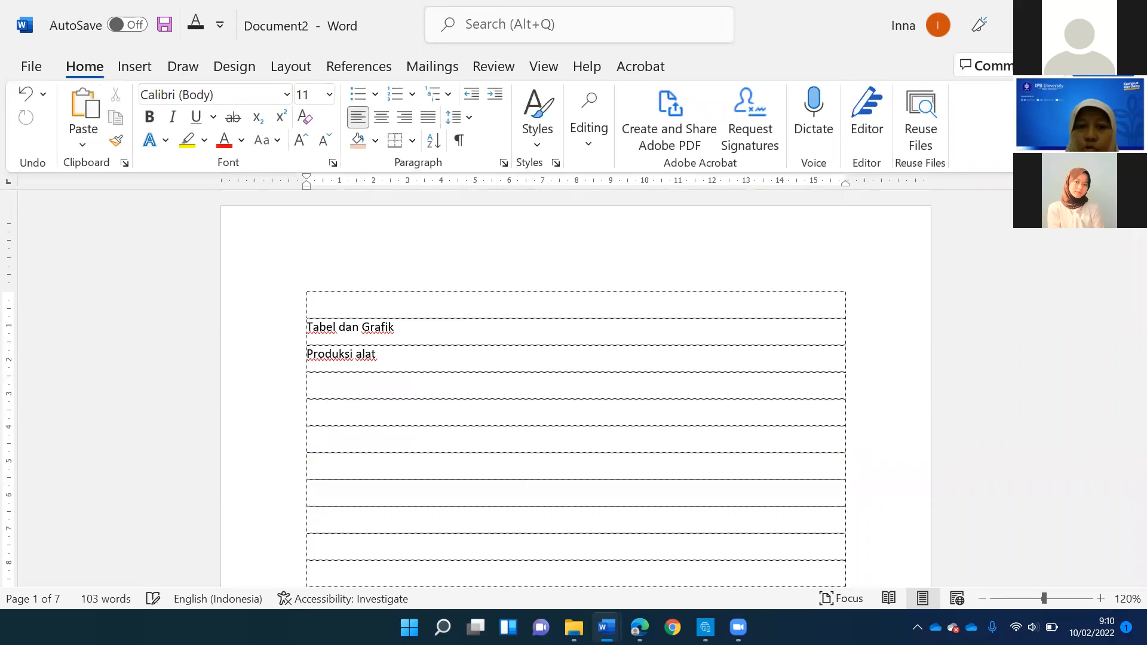
- Examine the page numbers at the foot of the first two pages and the Different First Page setting of section 1
{"action": "scroll", "coordinate": [374, 285], "scroll_direction": "down", "scroll_amount": 10}
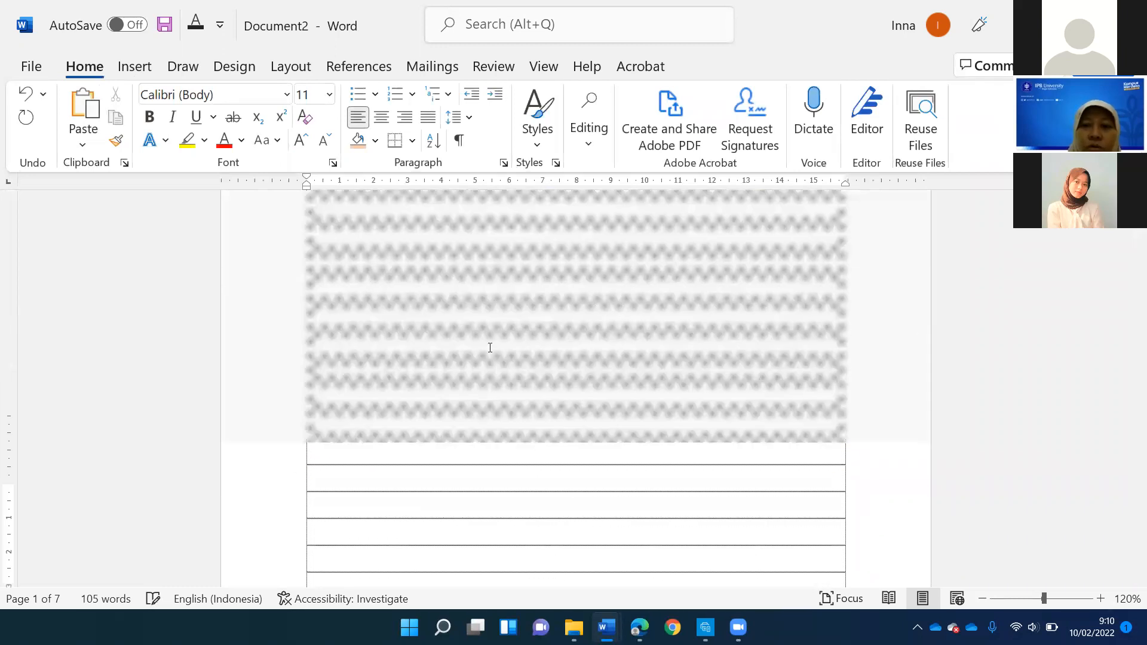
{"action": "scroll", "coordinate": [487, 343], "scroll_direction": "down", "scroll_amount": 5}
{"action": "scroll", "coordinate": [487, 351], "scroll_direction": "up", "scroll_amount": 1}
{"action": "scroll", "coordinate": [487, 351], "scroll_direction": "down", "scroll_amount": 8}
{"action": "scroll", "coordinate": [723, 423], "scroll_direction": "up", "scroll_amount": 3}
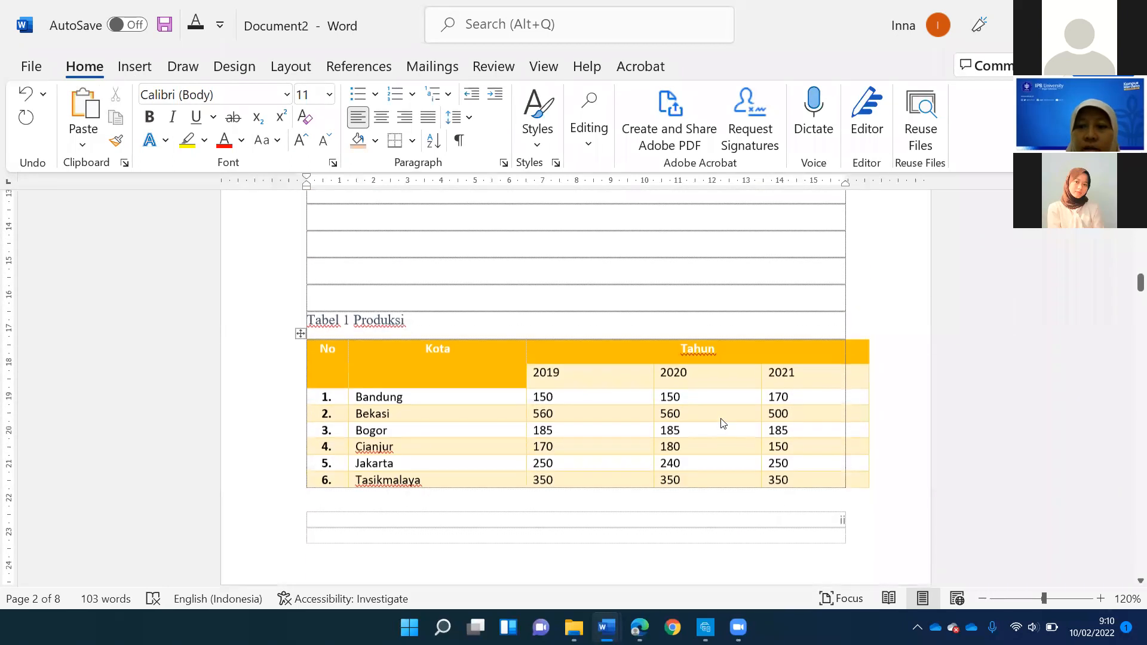
{"action": "scroll", "coordinate": [723, 423], "scroll_direction": "down", "scroll_amount": 3}
{"action": "scroll", "coordinate": [781, 399], "scroll_direction": "up", "scroll_amount": 10}
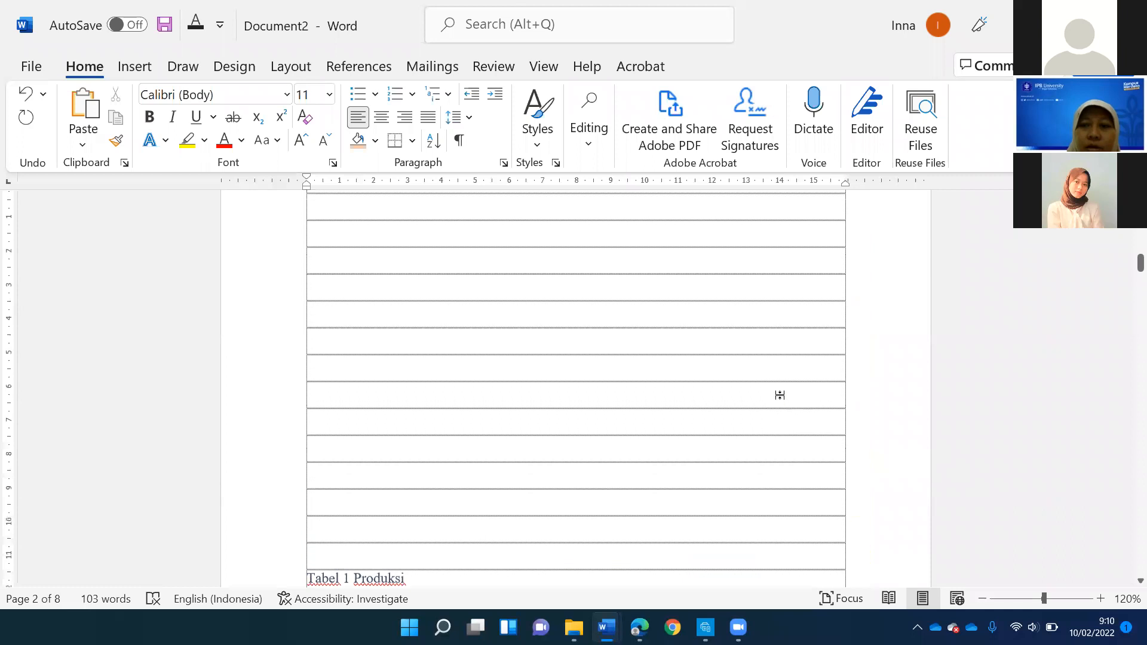
{"action": "scroll", "coordinate": [782, 396], "scroll_direction": "up", "scroll_amount": 5}
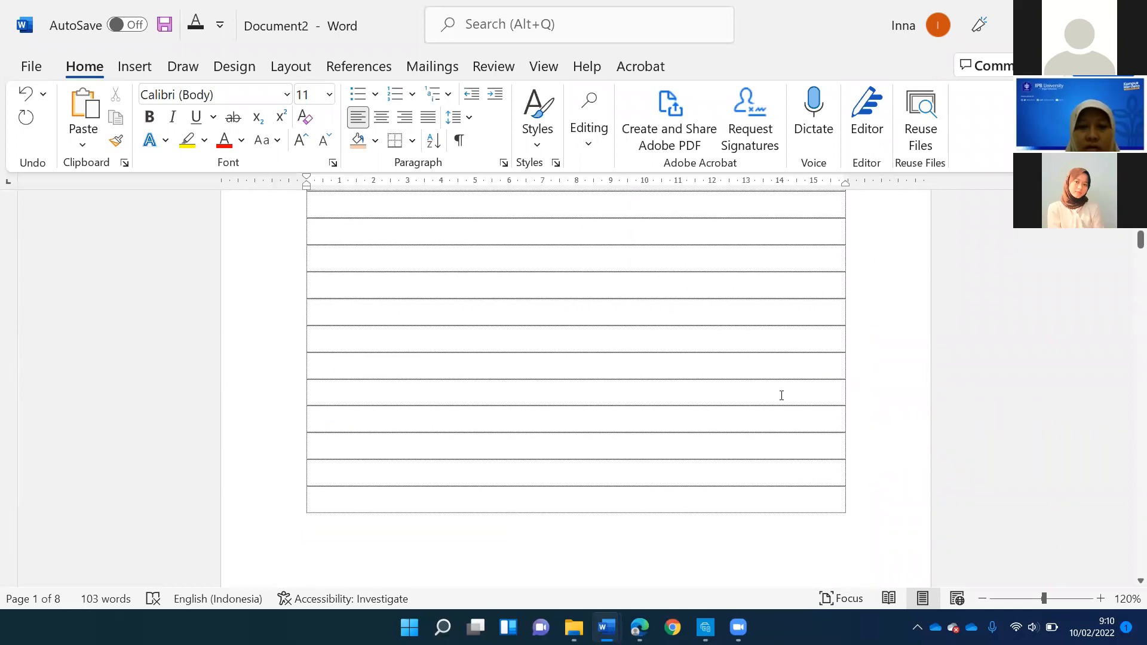
{"action": "scroll", "coordinate": [782, 395], "scroll_direction": "down", "scroll_amount": 1}
{"action": "scroll", "coordinate": [781, 396], "scroll_direction": "down", "scroll_amount": 1}
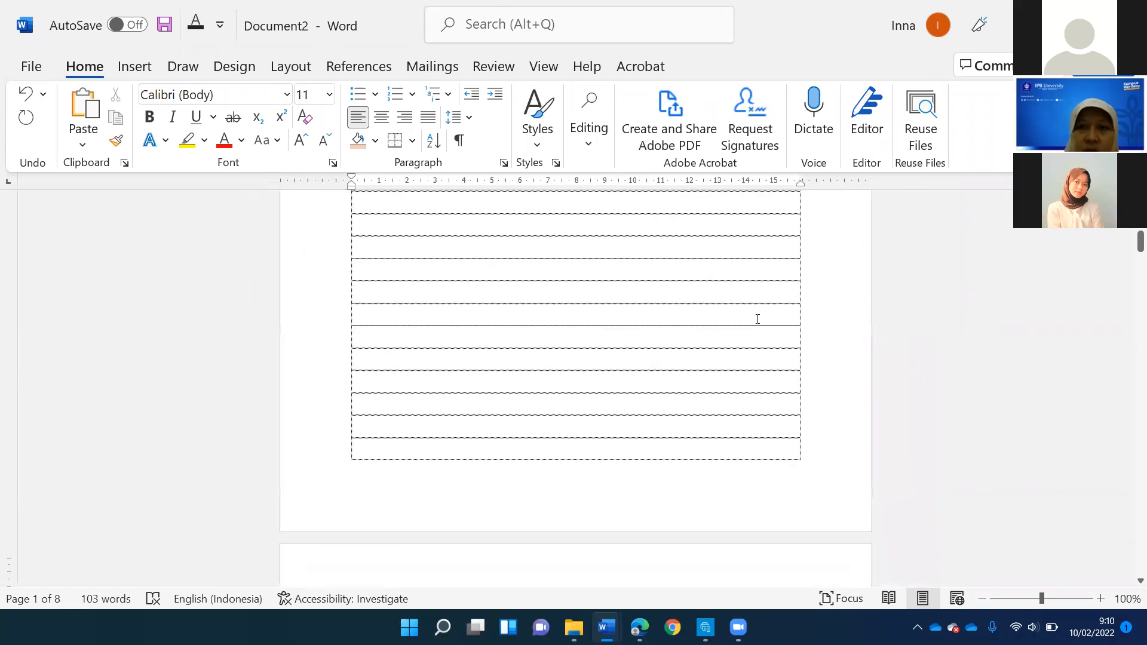
{"action": "scroll", "coordinate": [653, 366], "scroll_direction": "down", "scroll_amount": 1}
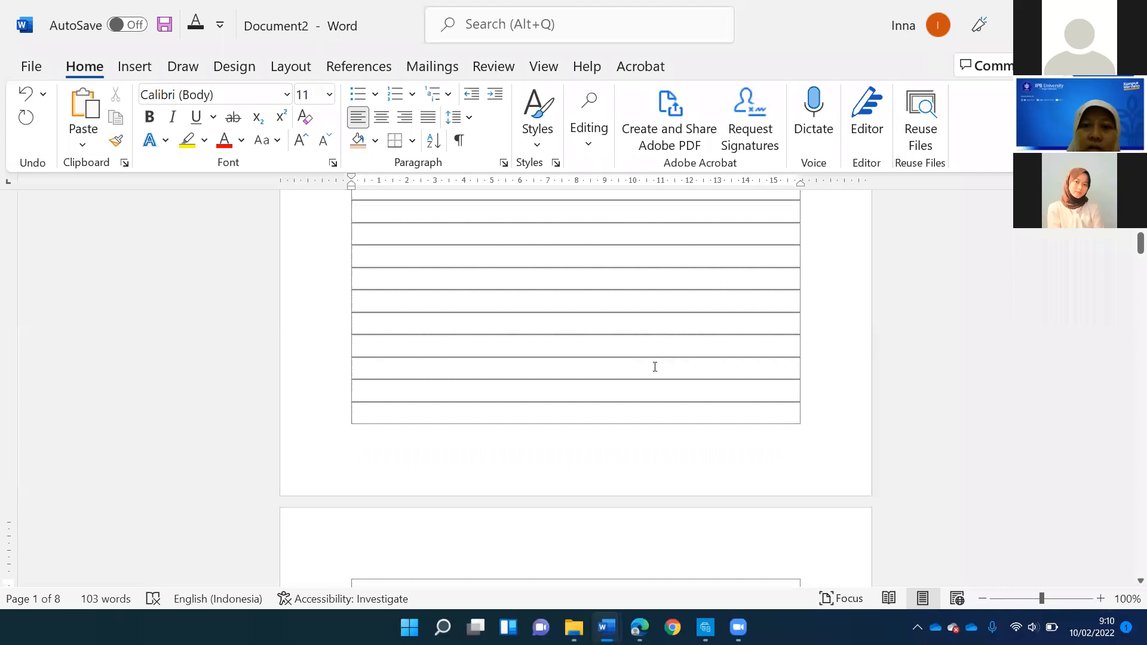
{"action": "double_click", "coordinate": [631, 449]}
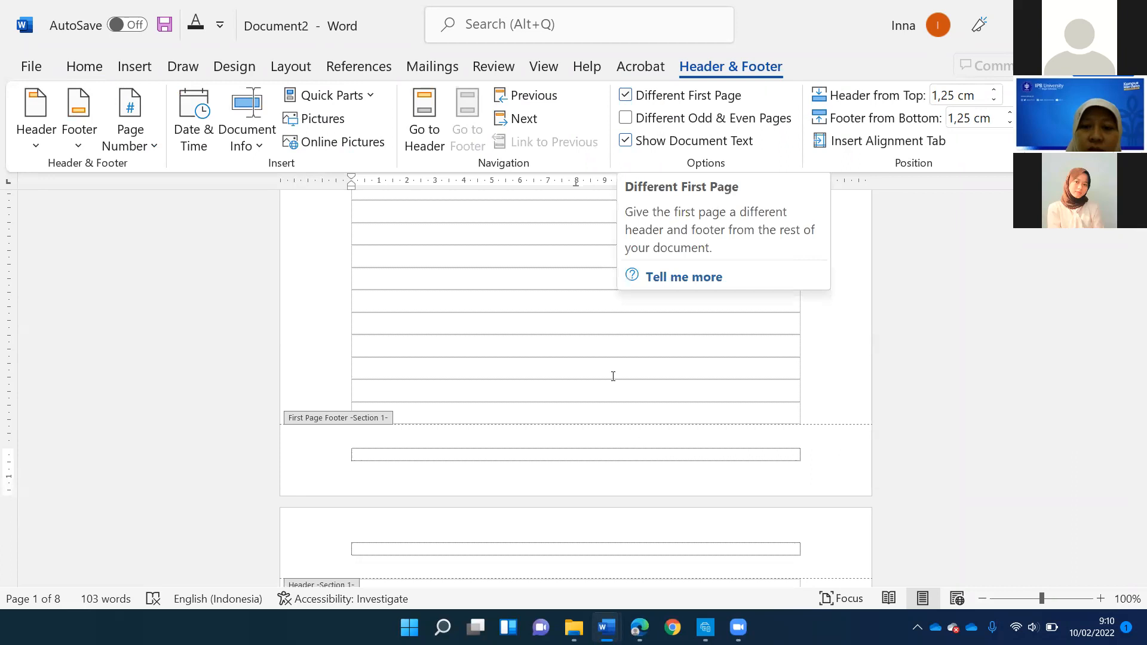
{"action": "double_click", "coordinate": [641, 320]}
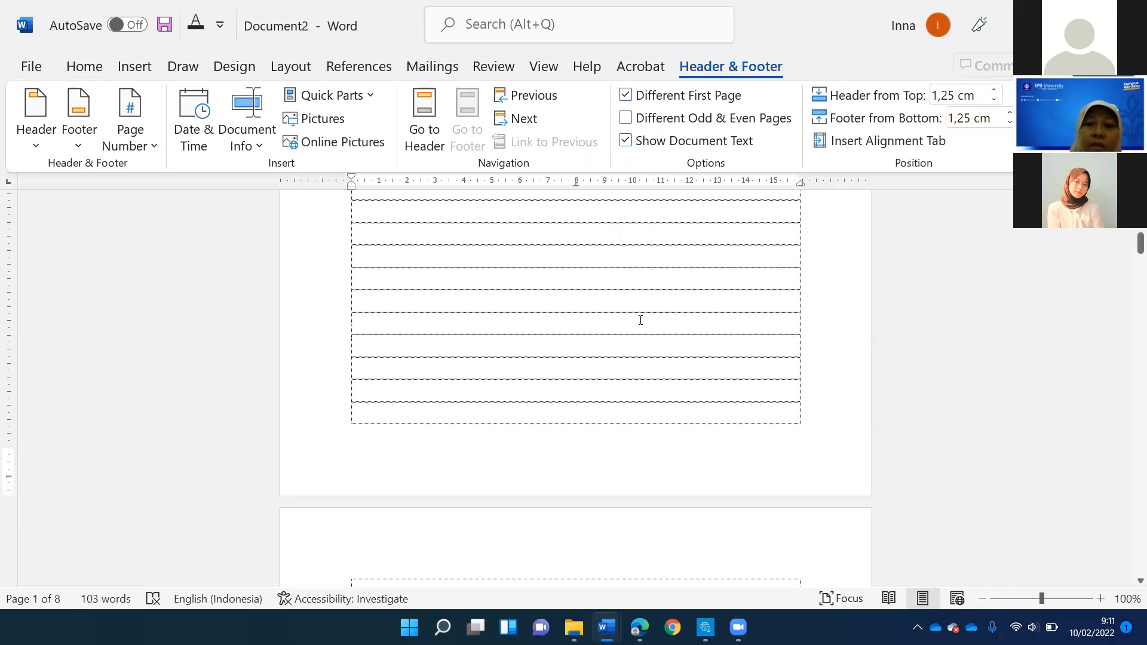
- Add the centered text COVER on the fourth line of the empty first page
{"action": "scroll", "coordinate": [634, 323], "scroll_direction": "up", "scroll_amount": 8}
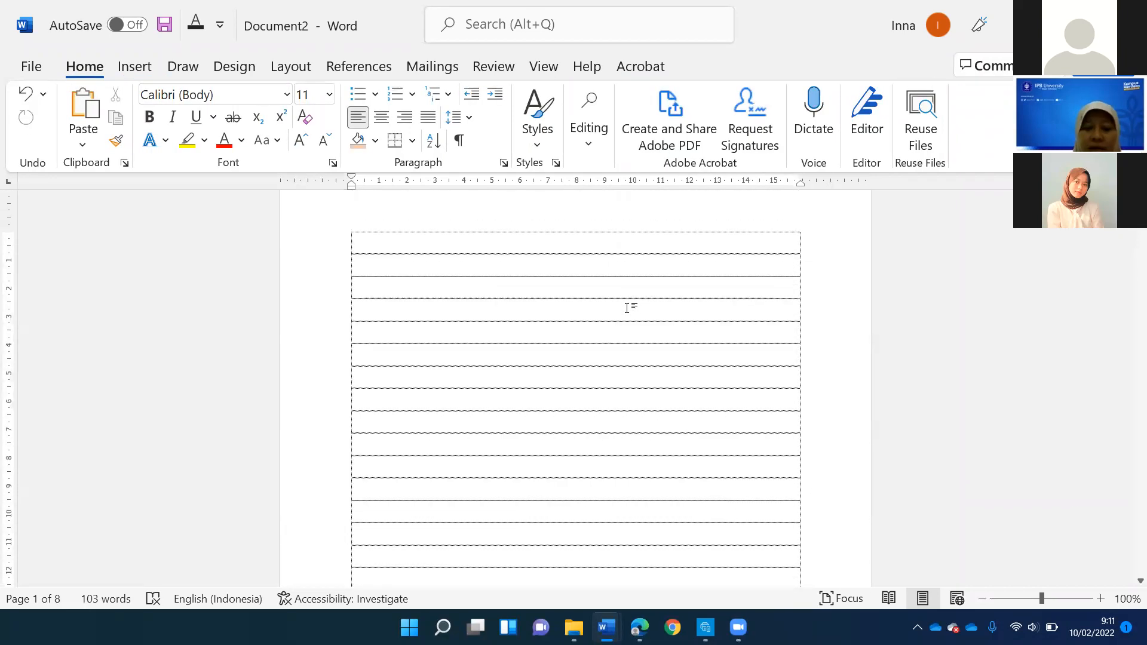
{"action": "type", "text": "COVER"}
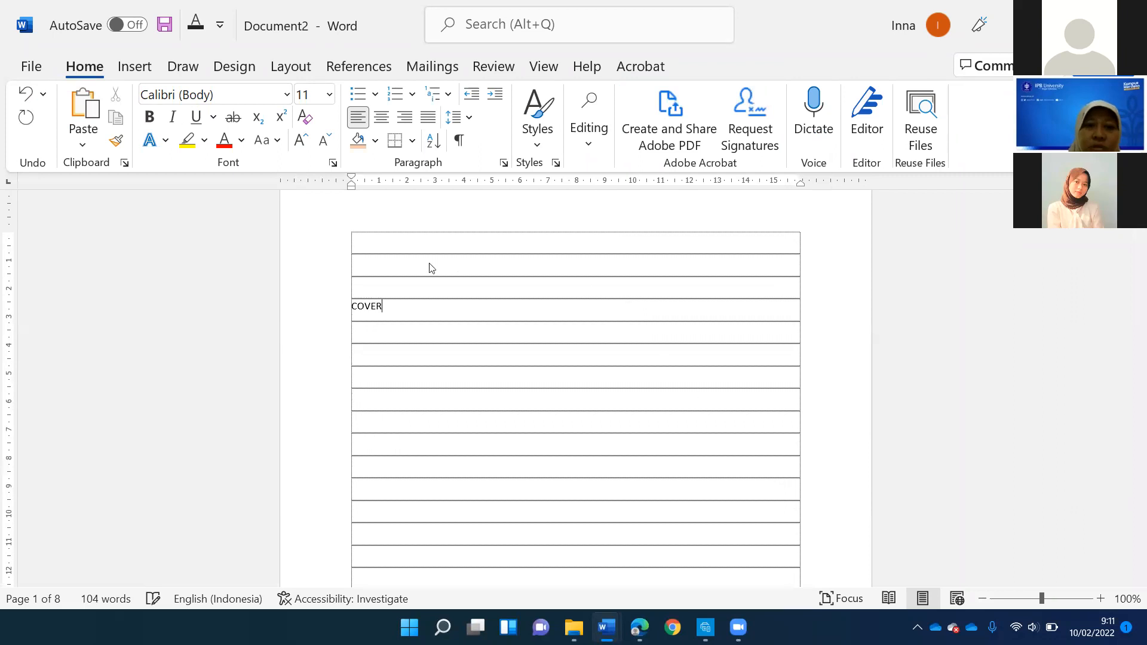
{"action": "left_click", "coordinate": [382, 118]}
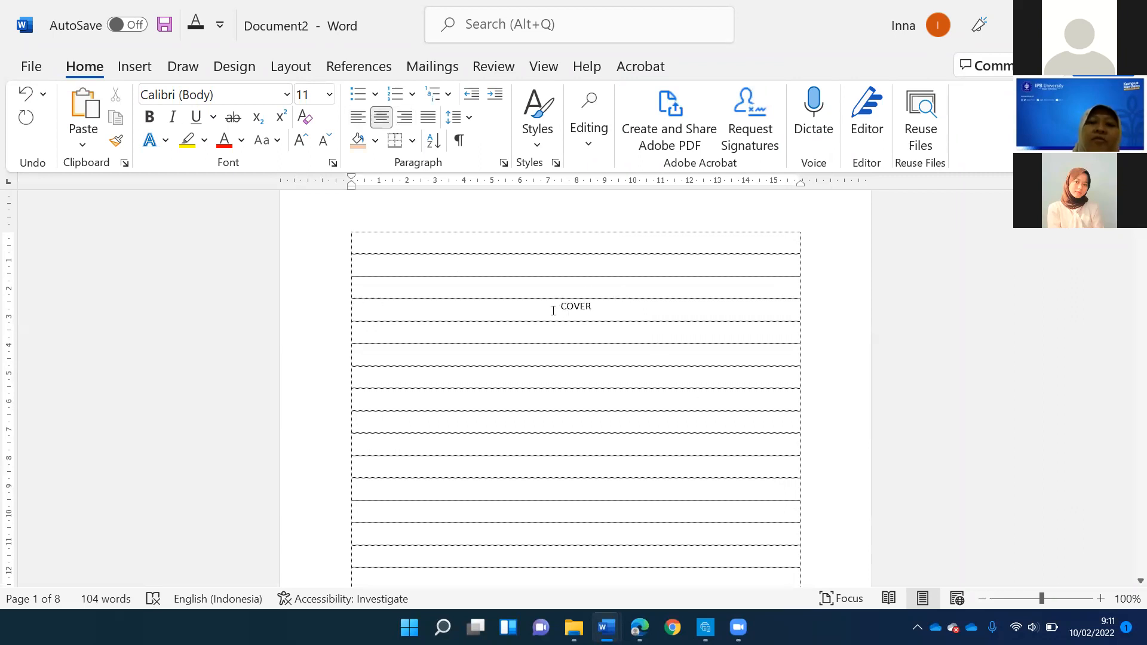